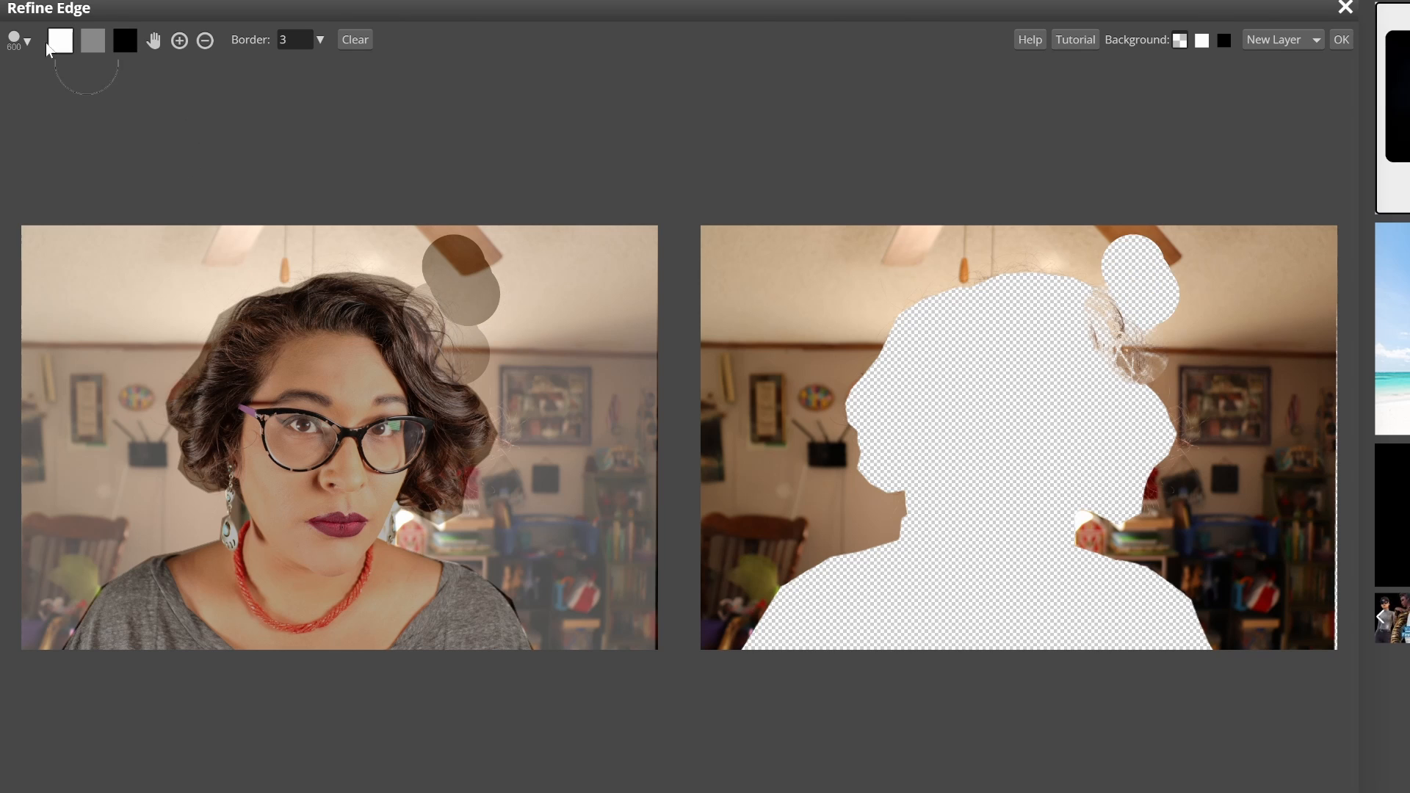
# - Paint the stray circular marks beside the upper hair back into the kept background with a 288 px white brush
pyautogui.click(27, 41)
pyautogui.moveTo(200, 86); pyautogui.dragTo(184, 85)
pyautogui.moveTo(434, 267)
pyautogui.mouseDown()
pyautogui.moveTo(495, 318)
pyautogui.moveTo(438, 243)
pyautogui.moveTo(484, 375)
pyautogui.mouseUp()
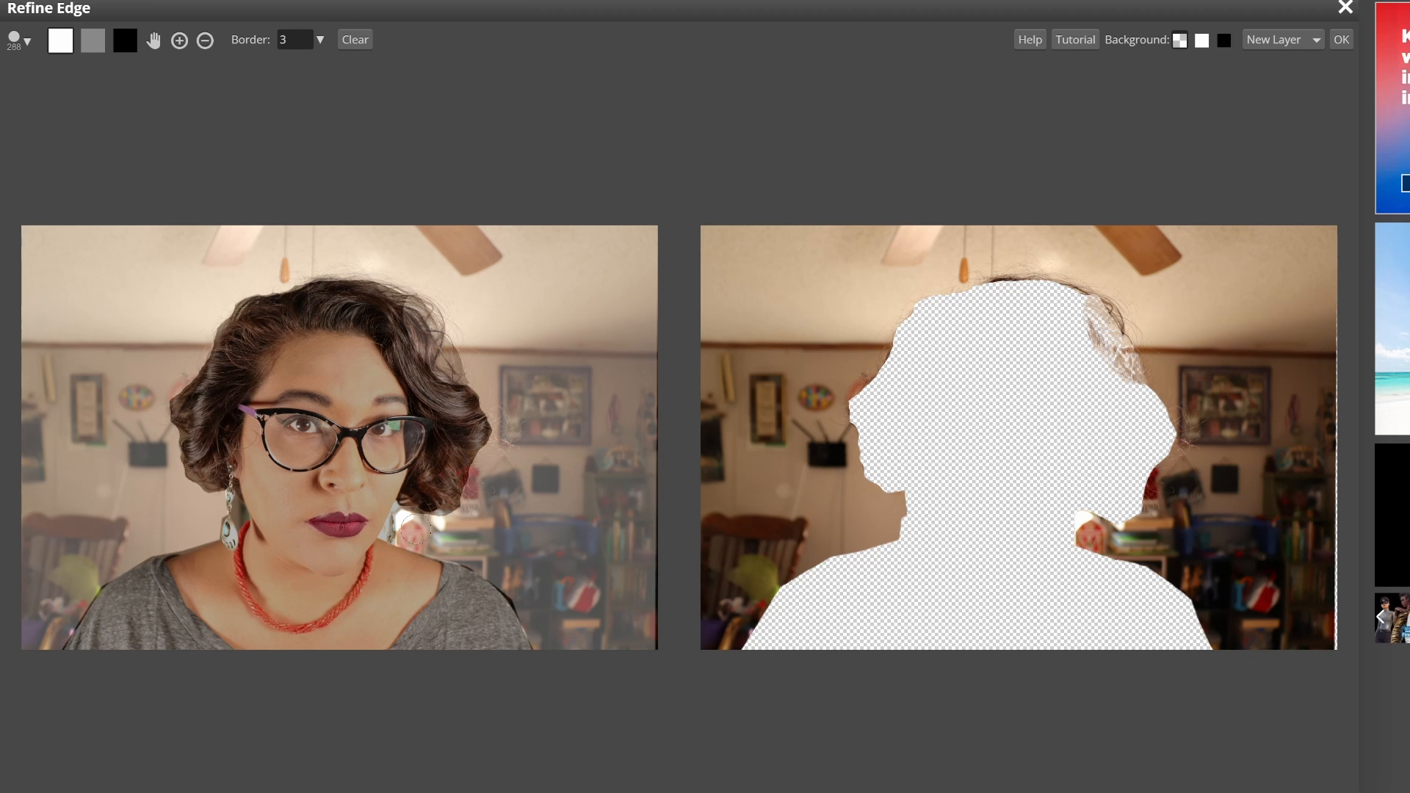
# - Paint the gap between the earring under the purple glasses arm and the neck as kept background with a small brush
pyautogui.click(20, 40)
pyautogui.click(133, 85)
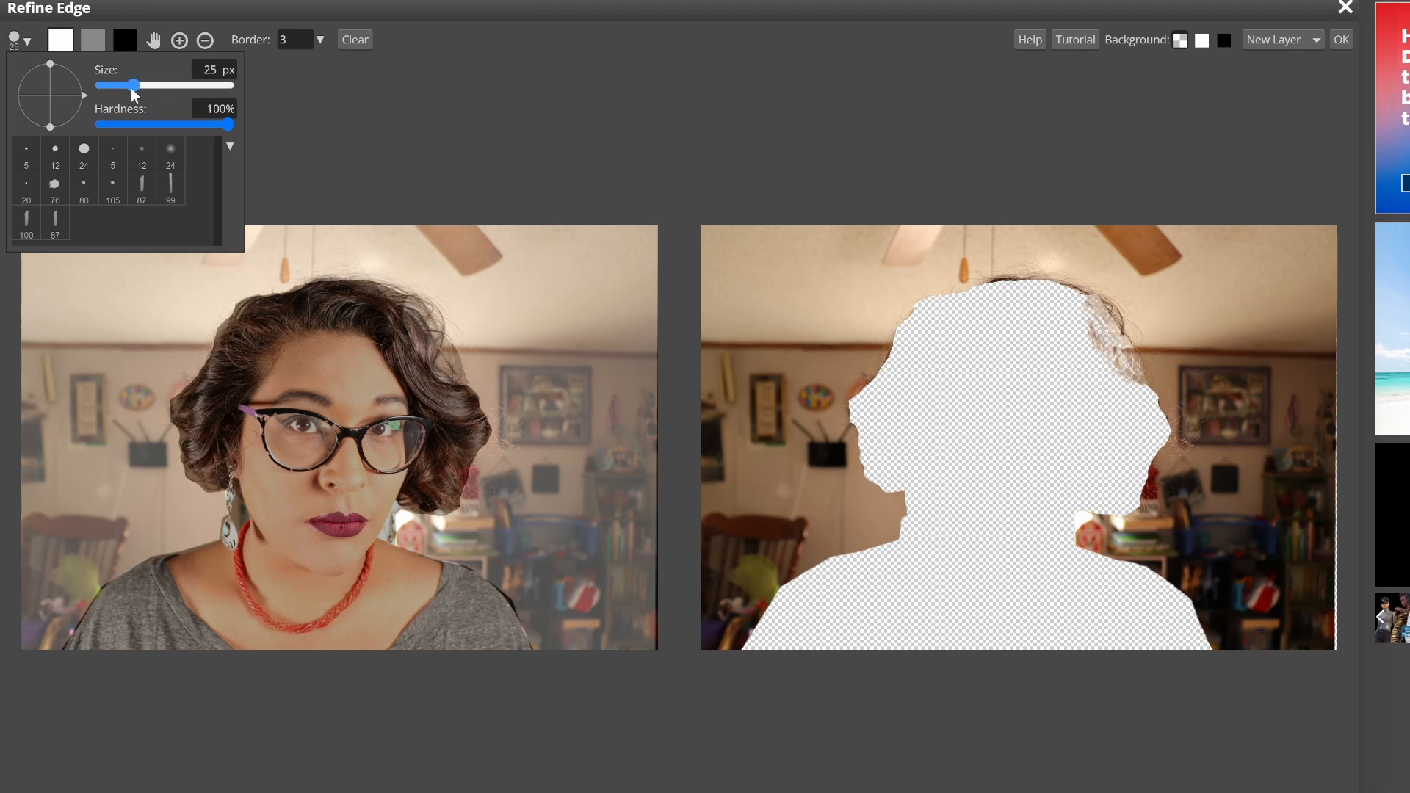
pyautogui.click(179, 40)
pyautogui.click(179, 40)
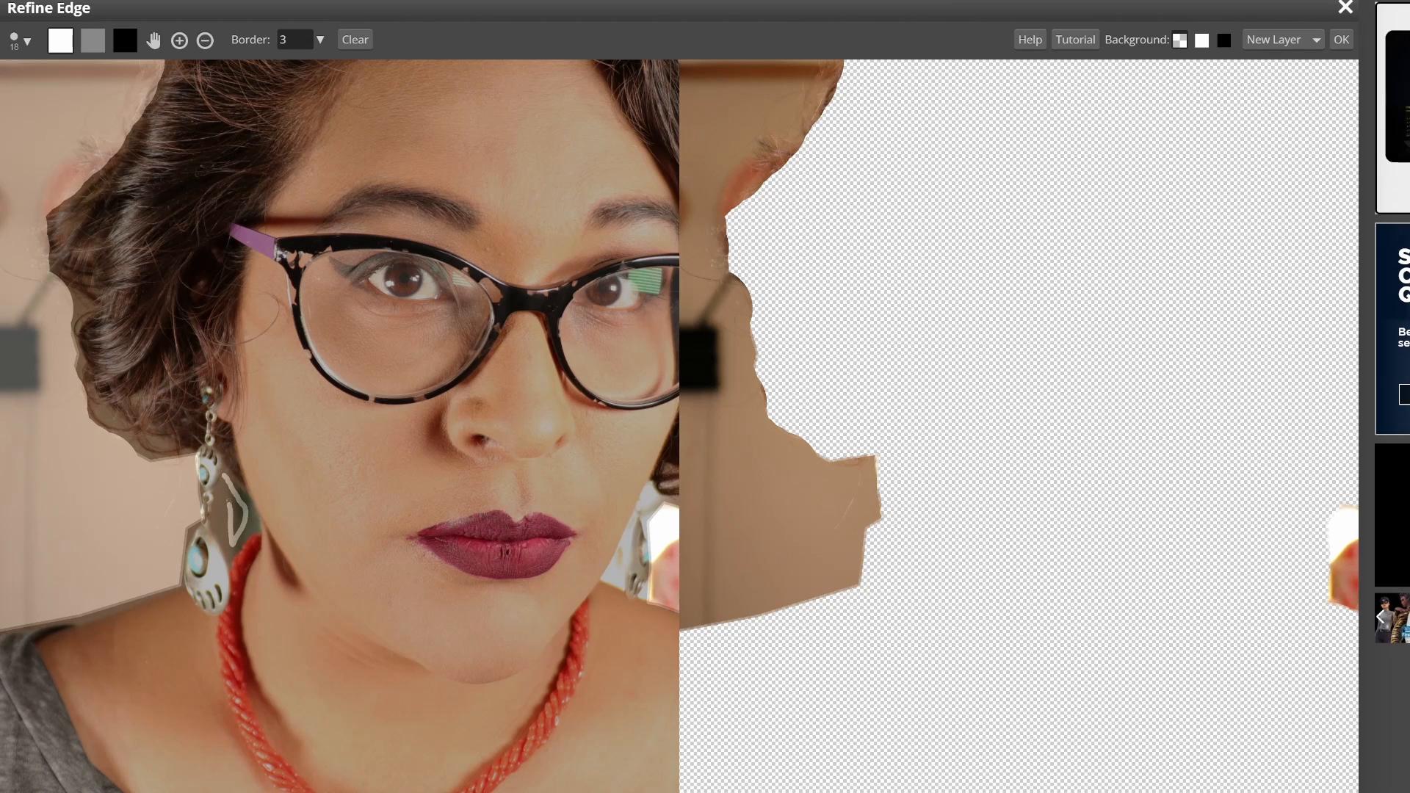
pyautogui.click(20, 40)
pyautogui.click(147, 86)
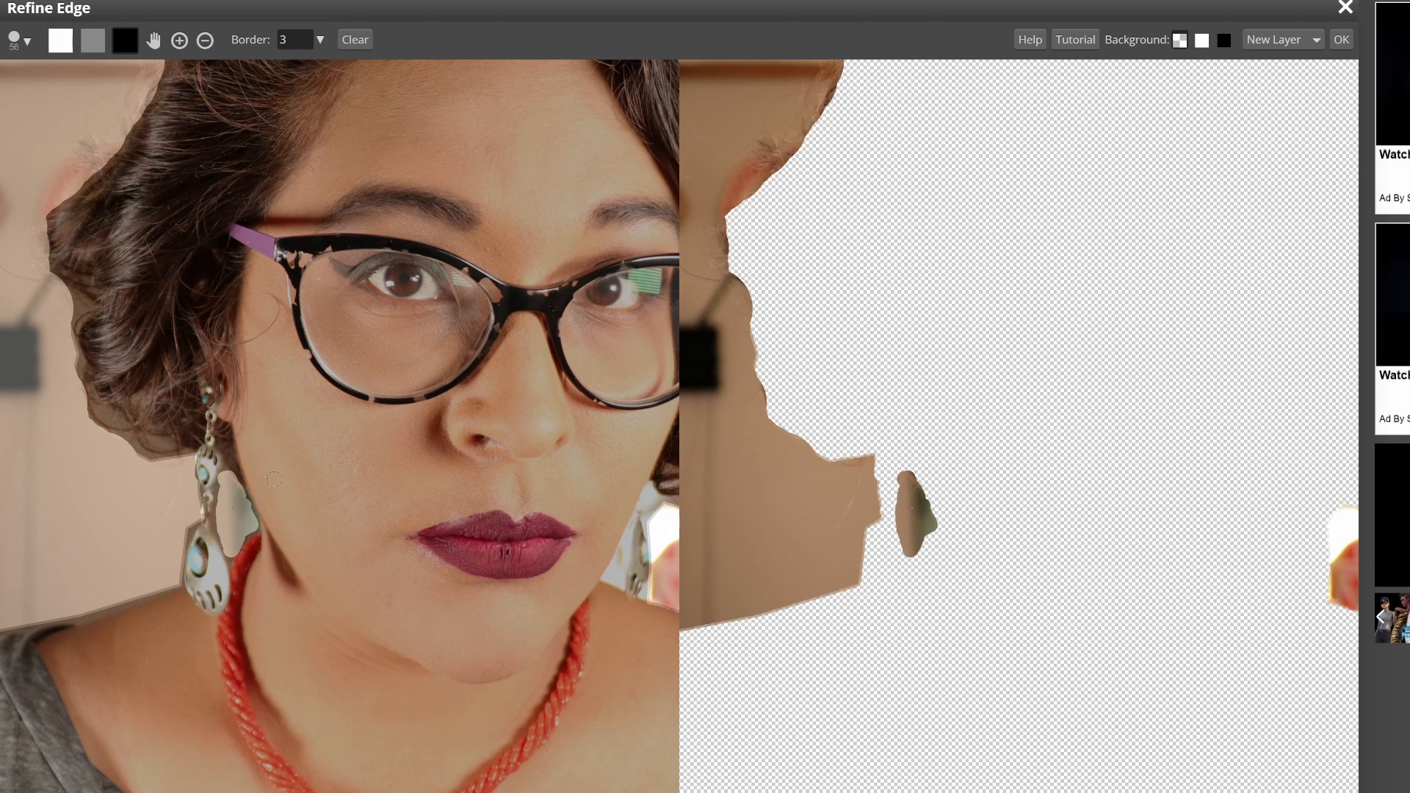
# - Mark the hair edge on the purple glasses arm's side as uncertain with a soft 118 px gray brush
pyautogui.click(93, 41)
pyautogui.click(25, 41)
pyautogui.click(164, 86)
pyautogui.click(194, 124)
pyautogui.click(28, 41)
pyautogui.moveTo(71, 281)
pyautogui.mouseDown()
pyautogui.moveTo(90, 379)
pyautogui.moveTo(154, 446)
pyautogui.moveTo(185, 445)
pyautogui.mouseUp()
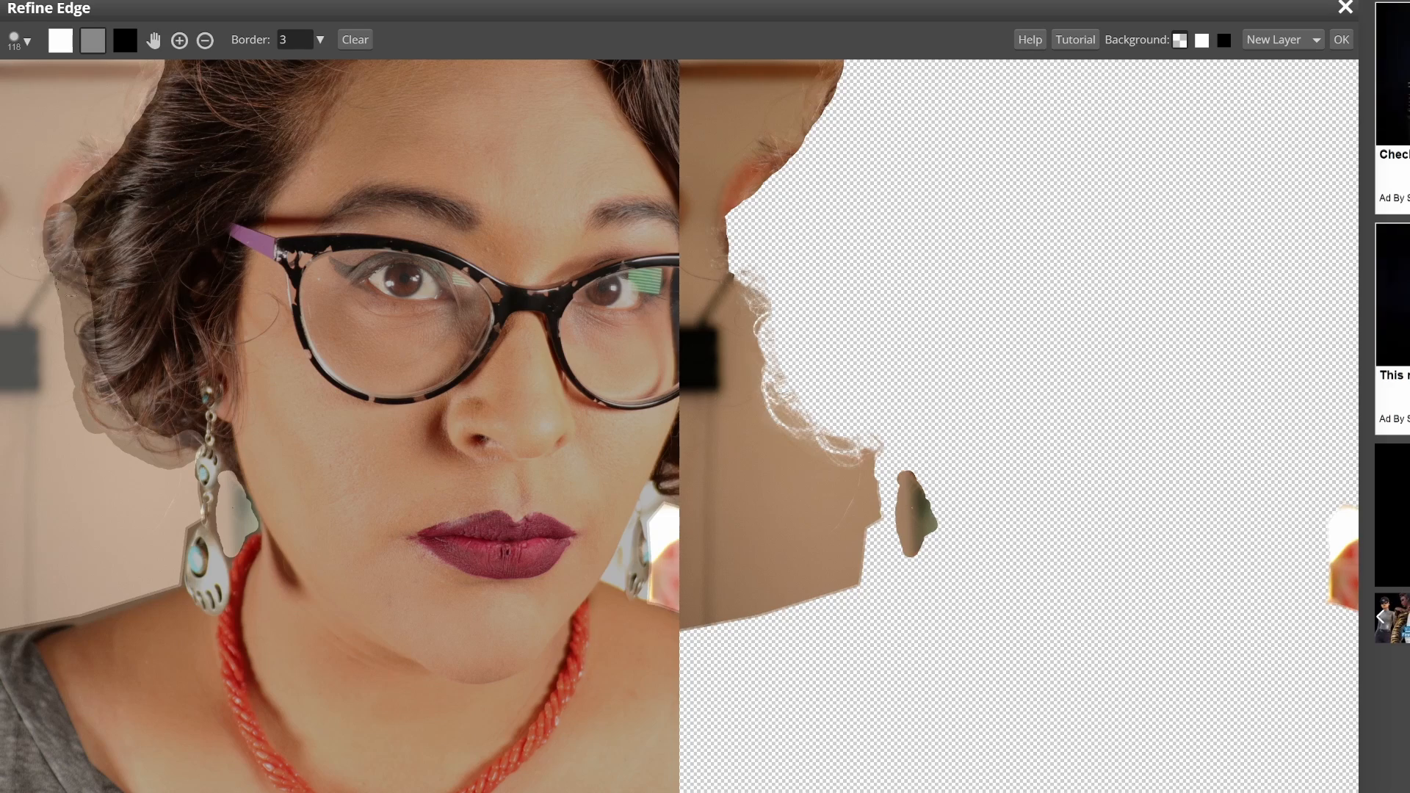
pyautogui.moveTo(65, 246); pyautogui.dragTo(156, 103)
# - Refine the lower hair edge and the bright gap around the far earring with brushes down to 30 px
pyautogui.moveTo(312, 353); pyautogui.dragTo(220, 352)
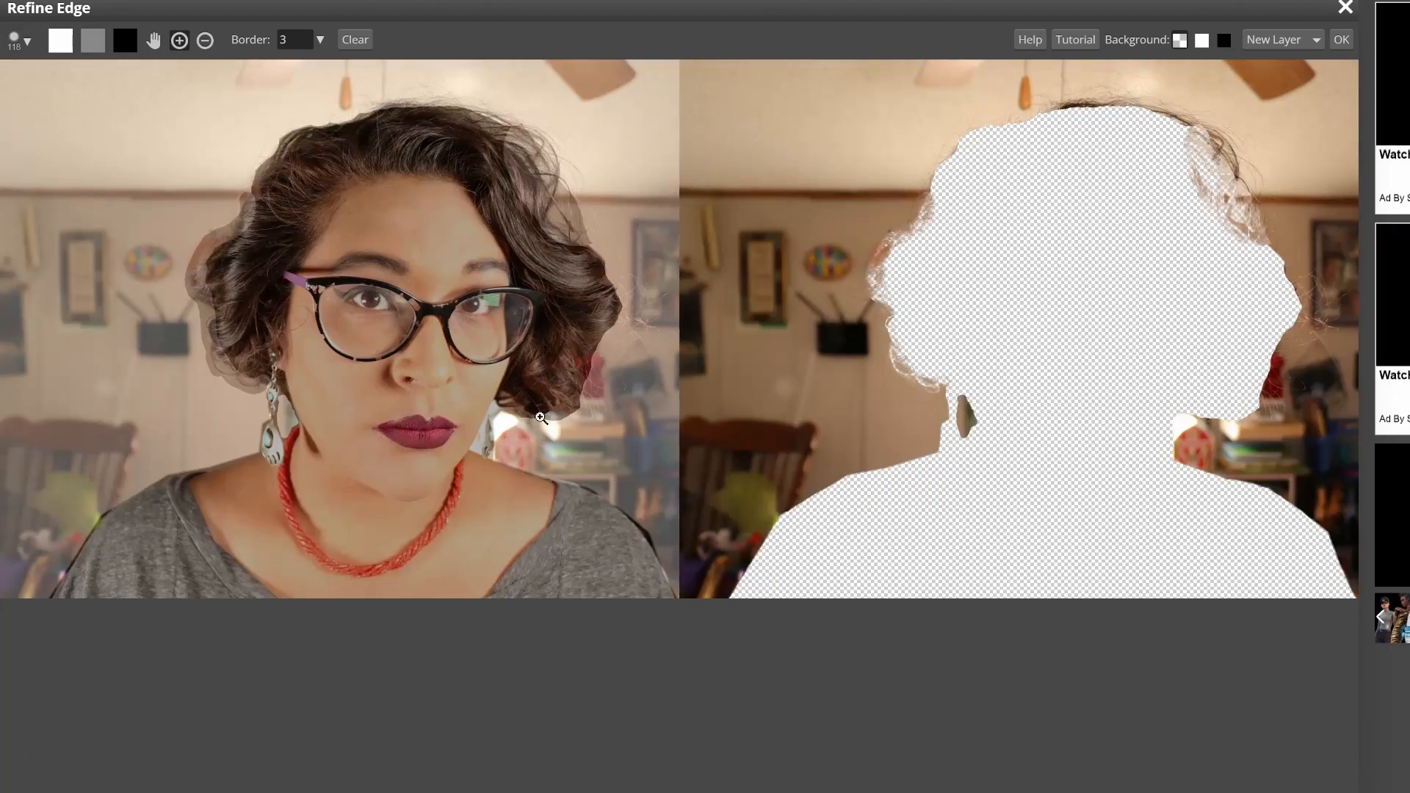
pyautogui.moveTo(540, 416)
pyautogui.mouseDown()
pyautogui.moveTo(692, 393)
pyautogui.moveTo(421, 375)
pyautogui.moveTo(450, 434)
pyautogui.moveTo(391, 503)
pyautogui.moveTo(382, 471)
pyautogui.moveTo(408, 554)
pyautogui.mouseUp()
pyautogui.press('[')
pyautogui.press('[')
pyautogui.press('[')
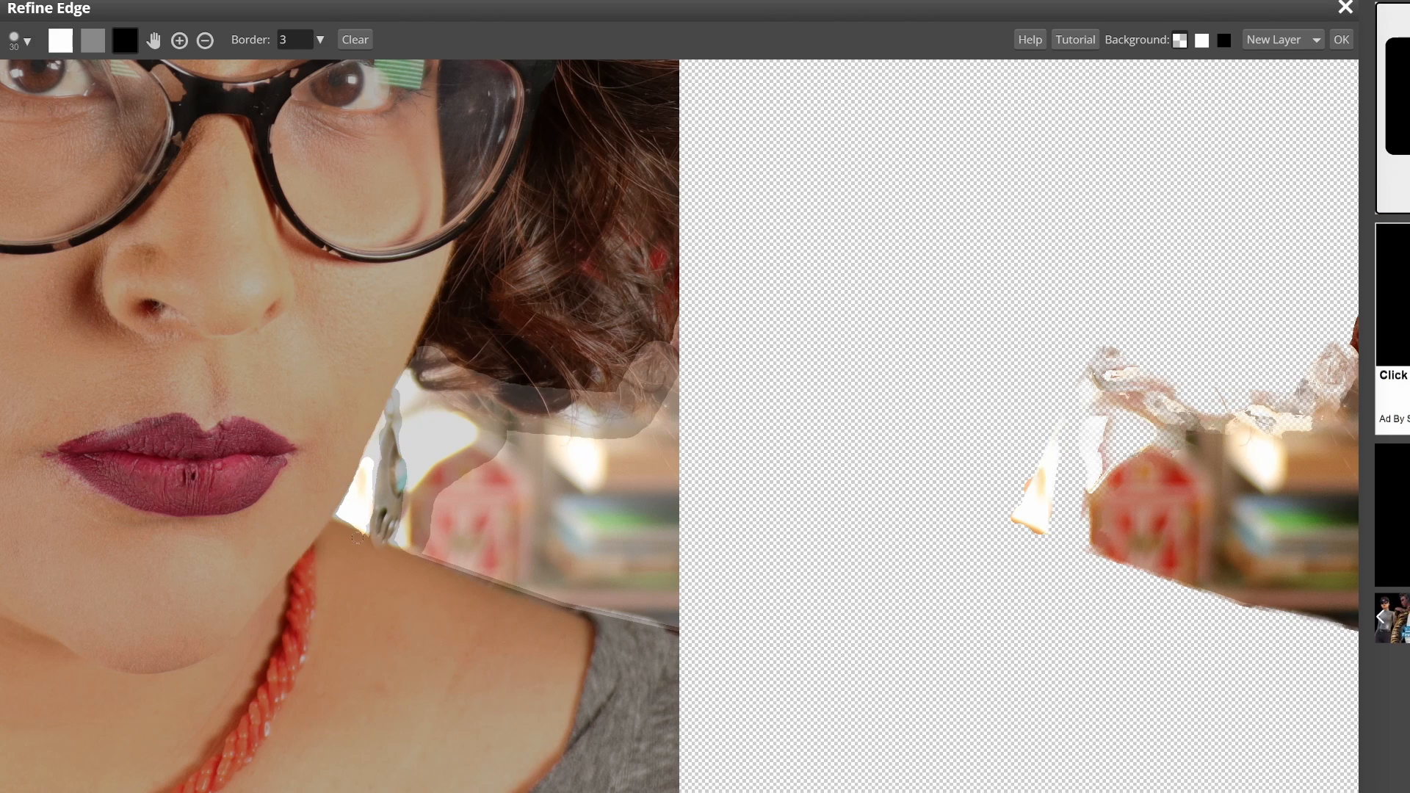
# - Mark the outer curls beside the red object in the background as uncertain with an 80 px gray brush
pyautogui.click(205, 39)
pyautogui.click(179, 40)
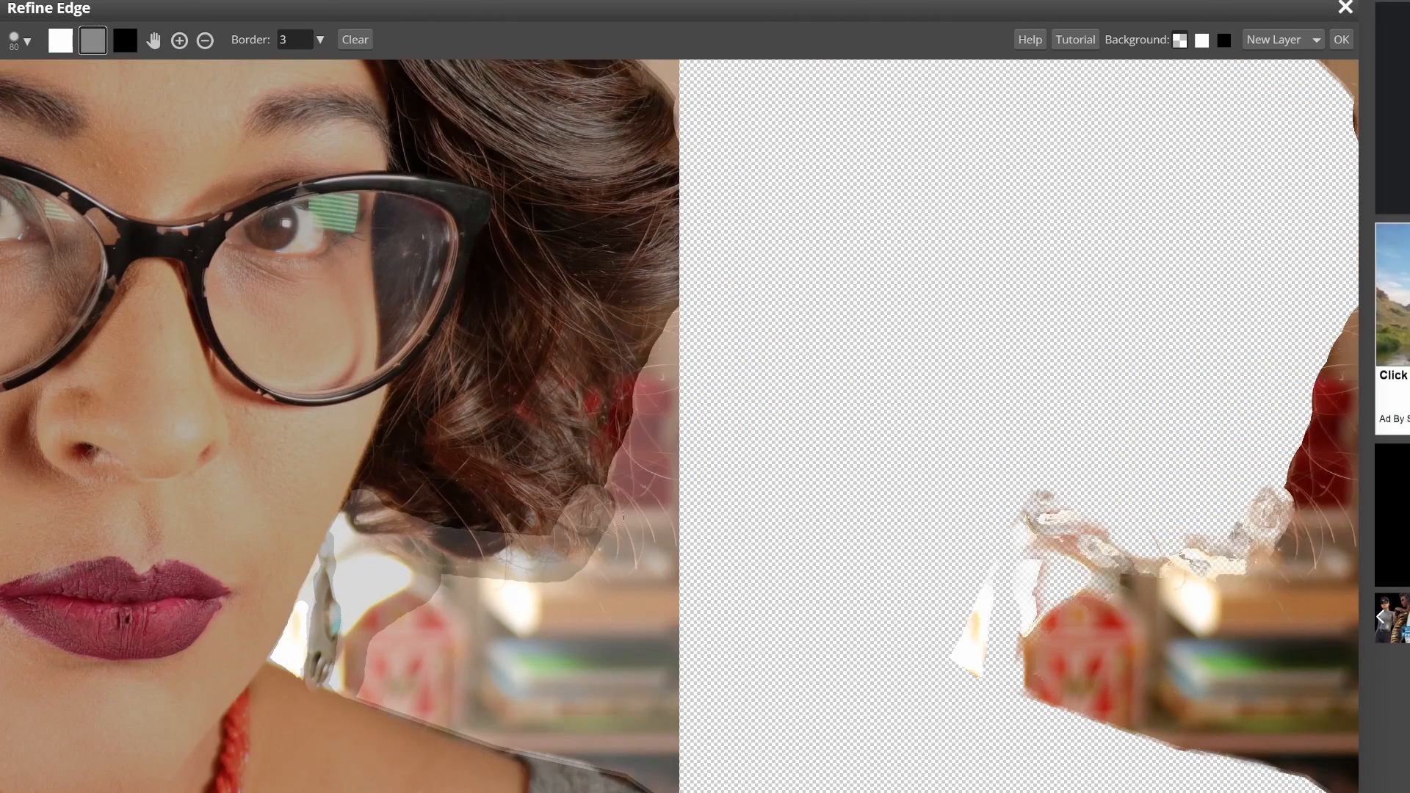
pyautogui.moveTo(646, 499); pyautogui.dragTo(591, 348)
pyautogui.moveTo(536, 455); pyautogui.dragTo(681, 305)
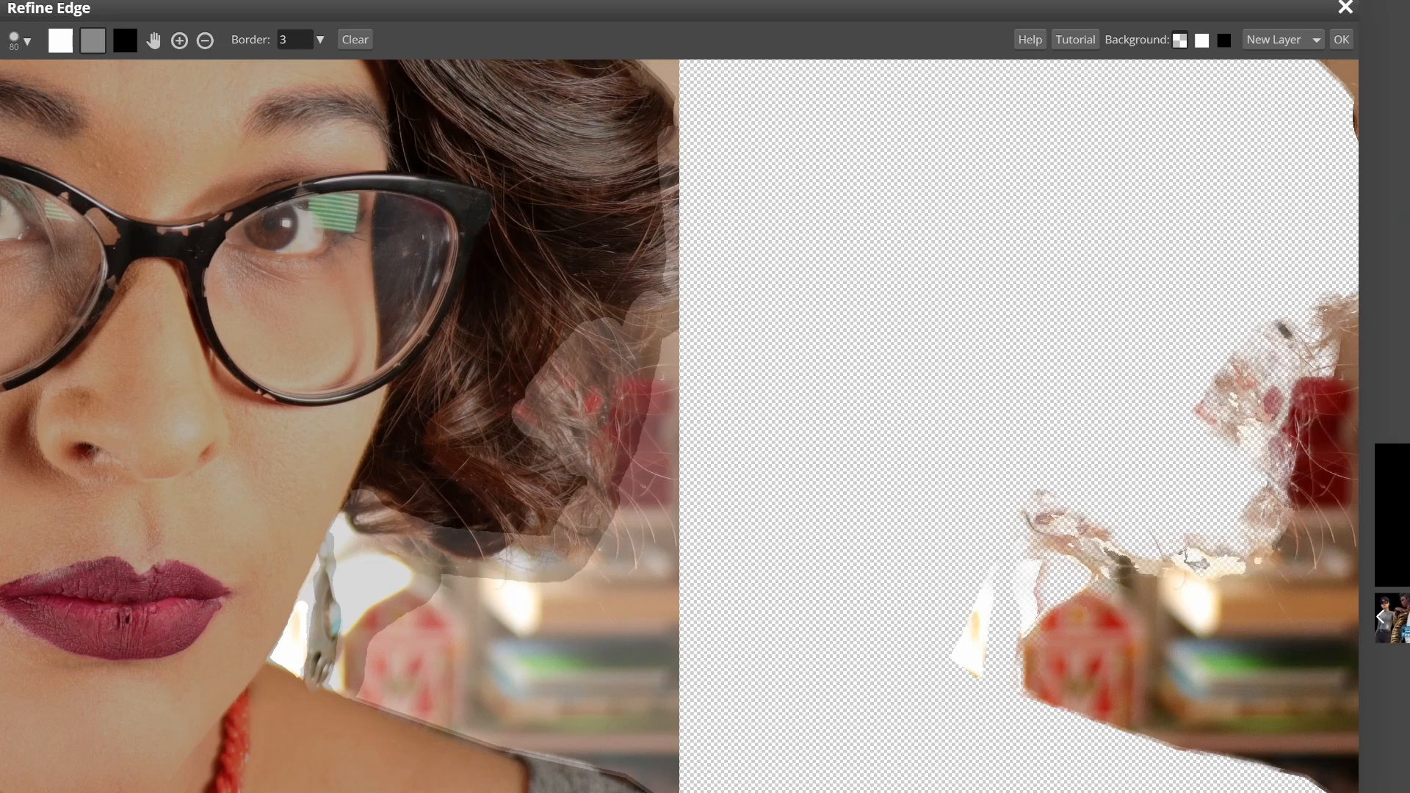
pyautogui.scroll(-3, 588, 275)
pyautogui.scroll(3, 573, 87)
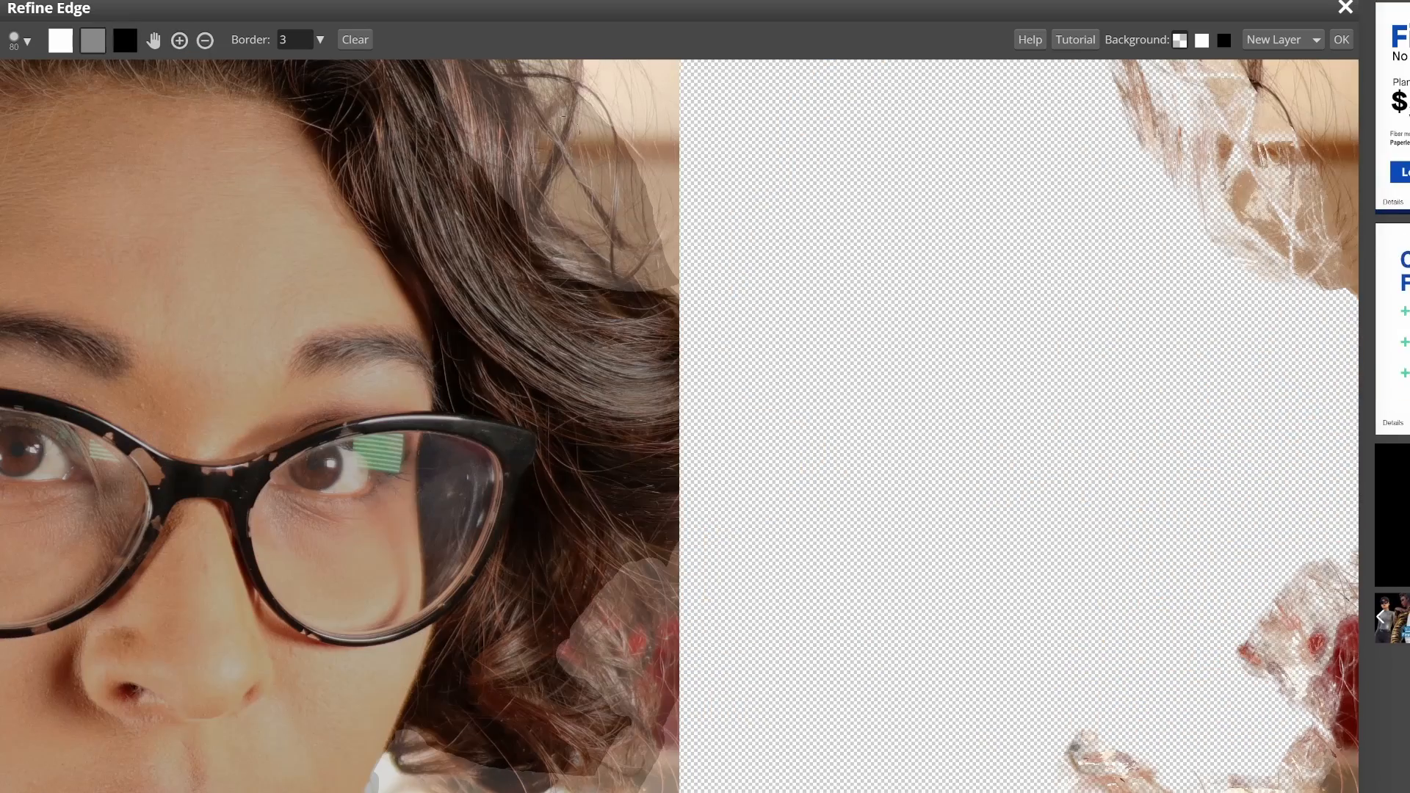
pyautogui.scroll(-1, 548, 346)
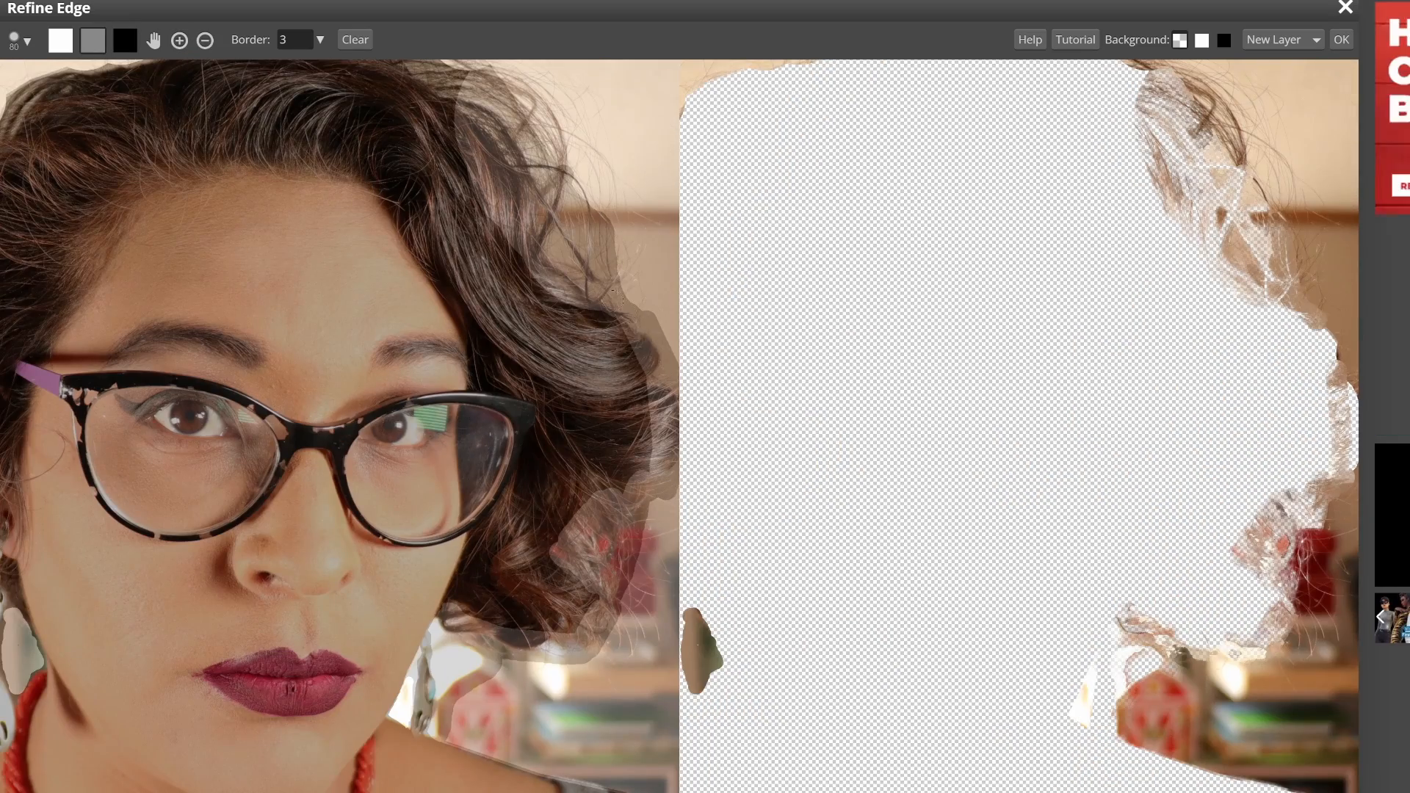
# - Mark the top of the hair and both shoulder edges as uncertain with a 150 px gray brush
pyautogui.click(205, 40)
pyautogui.click(179, 40)
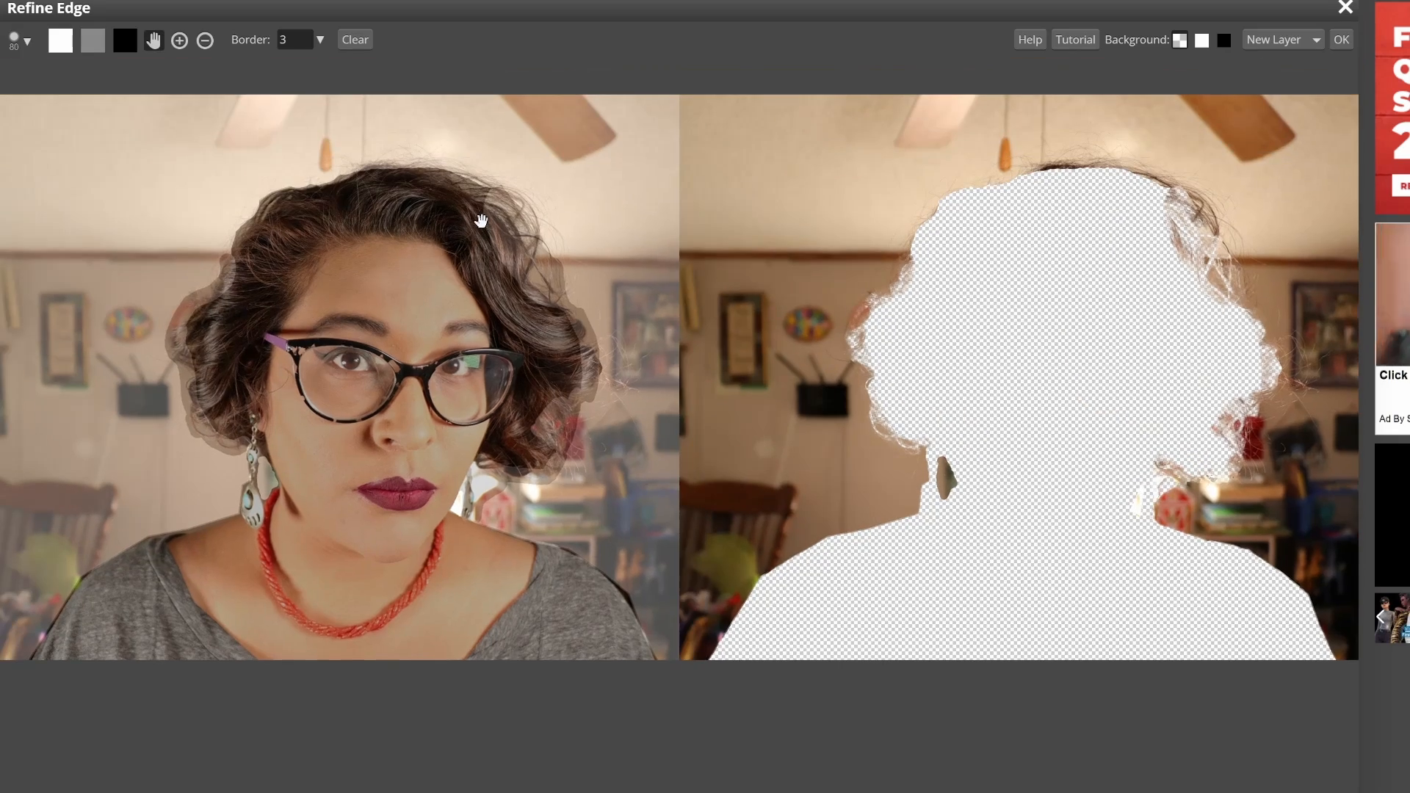
pyautogui.click(179, 41)
pyautogui.click(27, 42)
pyautogui.click(166, 123)
pyautogui.moveTo(445, 168)
pyautogui.mouseDown()
pyautogui.moveTo(540, 185)
pyautogui.moveTo(567, 241)
pyautogui.mouseUp()
pyautogui.moveTo(212, 128)
pyautogui.mouseDown()
pyautogui.moveTo(446, 153)
pyautogui.moveTo(264, 116)
pyautogui.moveTo(86, 176)
pyautogui.moveTo(4, 258)
pyautogui.mouseUp()
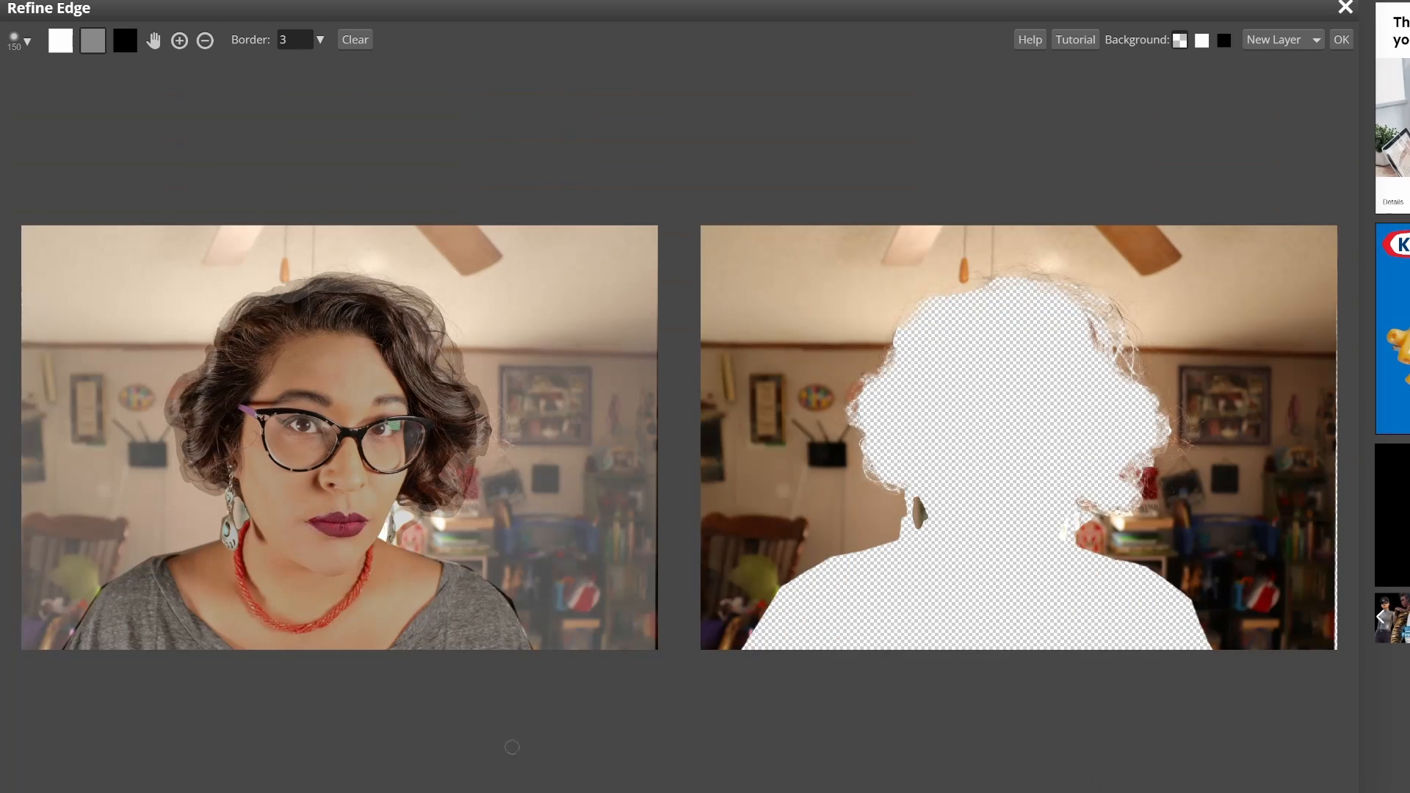
pyautogui.moveTo(508, 610); pyautogui.dragTo(542, 665)
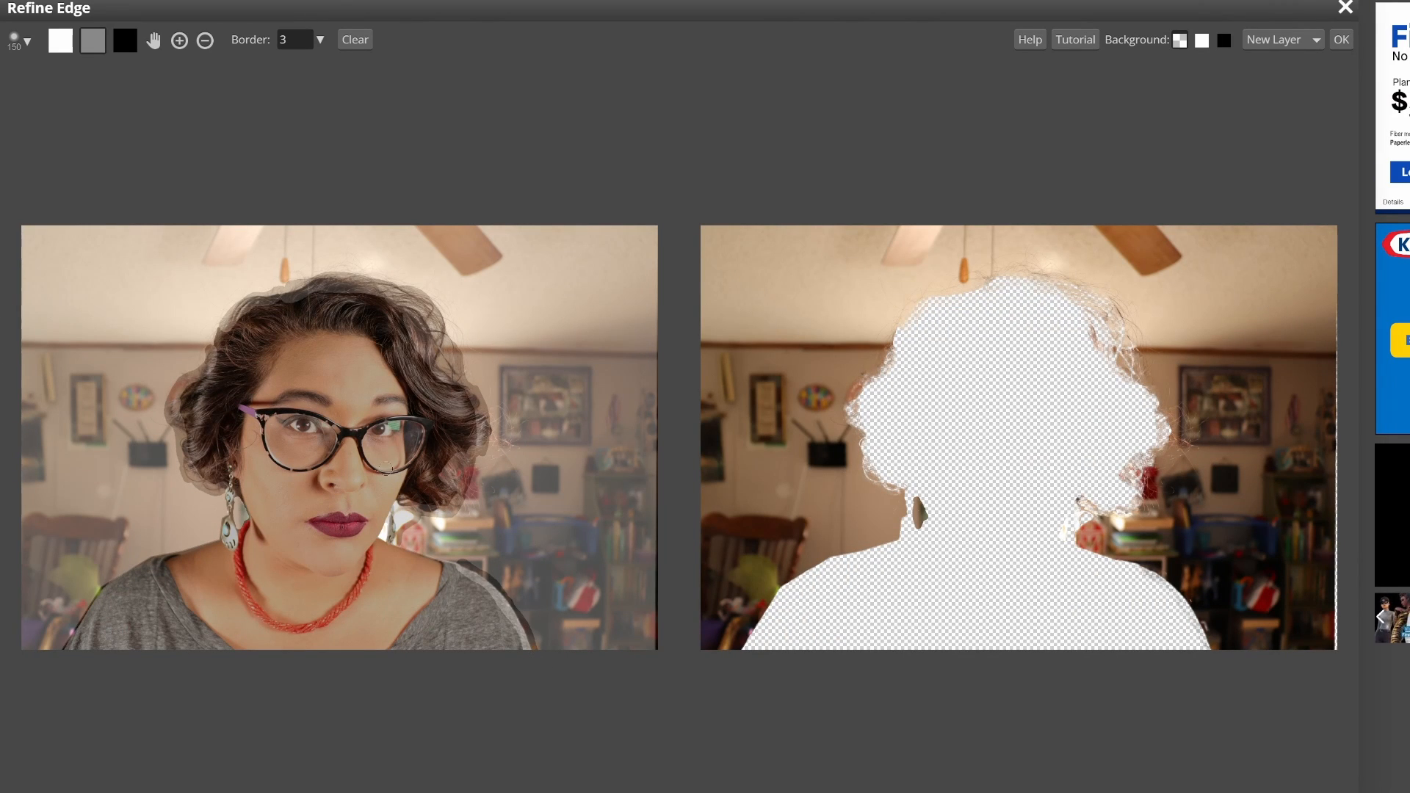
pyautogui.moveTo(67, 643)
pyautogui.mouseDown()
pyautogui.moveTo(111, 581)
pyautogui.moveTo(213, 543)
pyautogui.mouseUp()
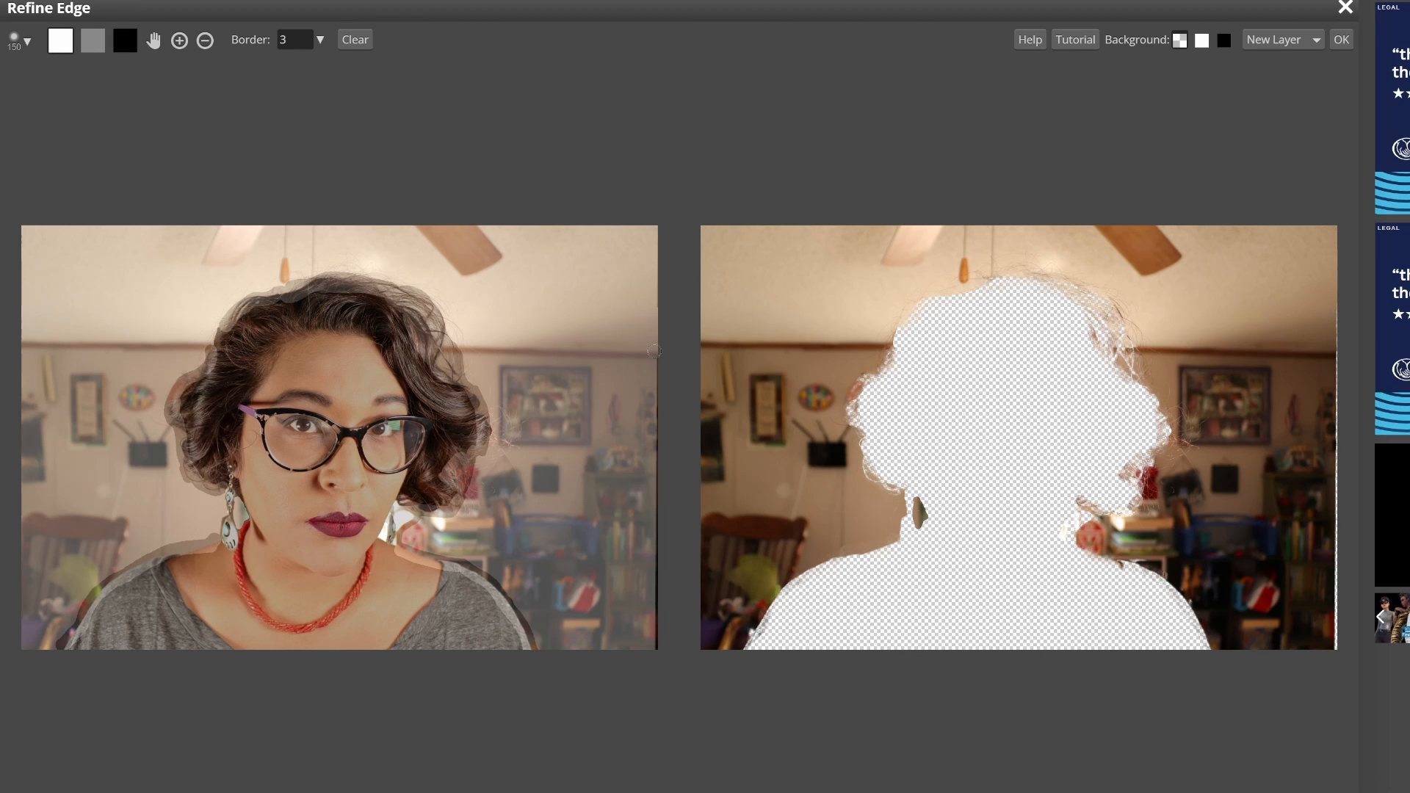
# - Clean up the photo's outer edge with a 250 px white brush and output the refined background to a new layer
pyautogui.press(']')
pyautogui.press(']')
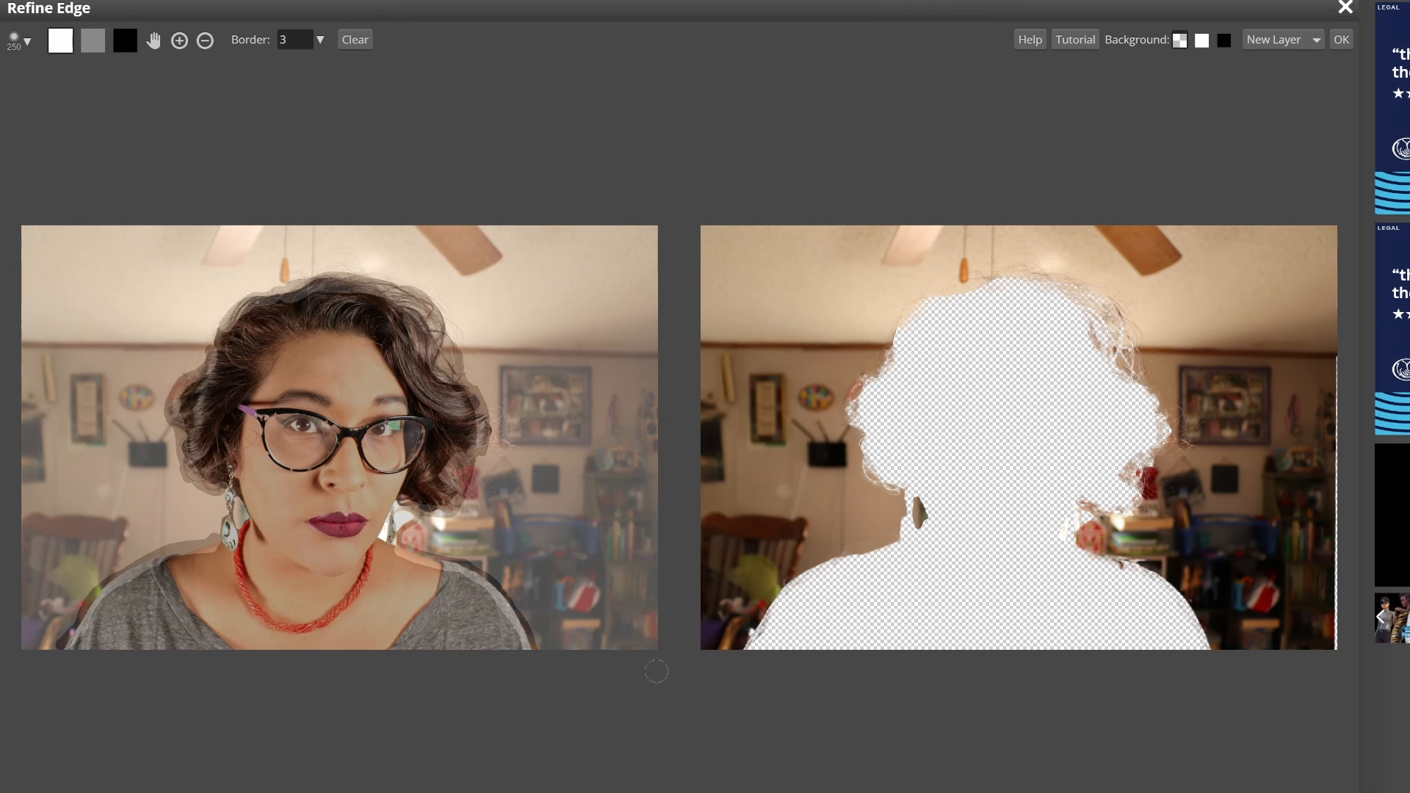
pyautogui.click(1340, 39)
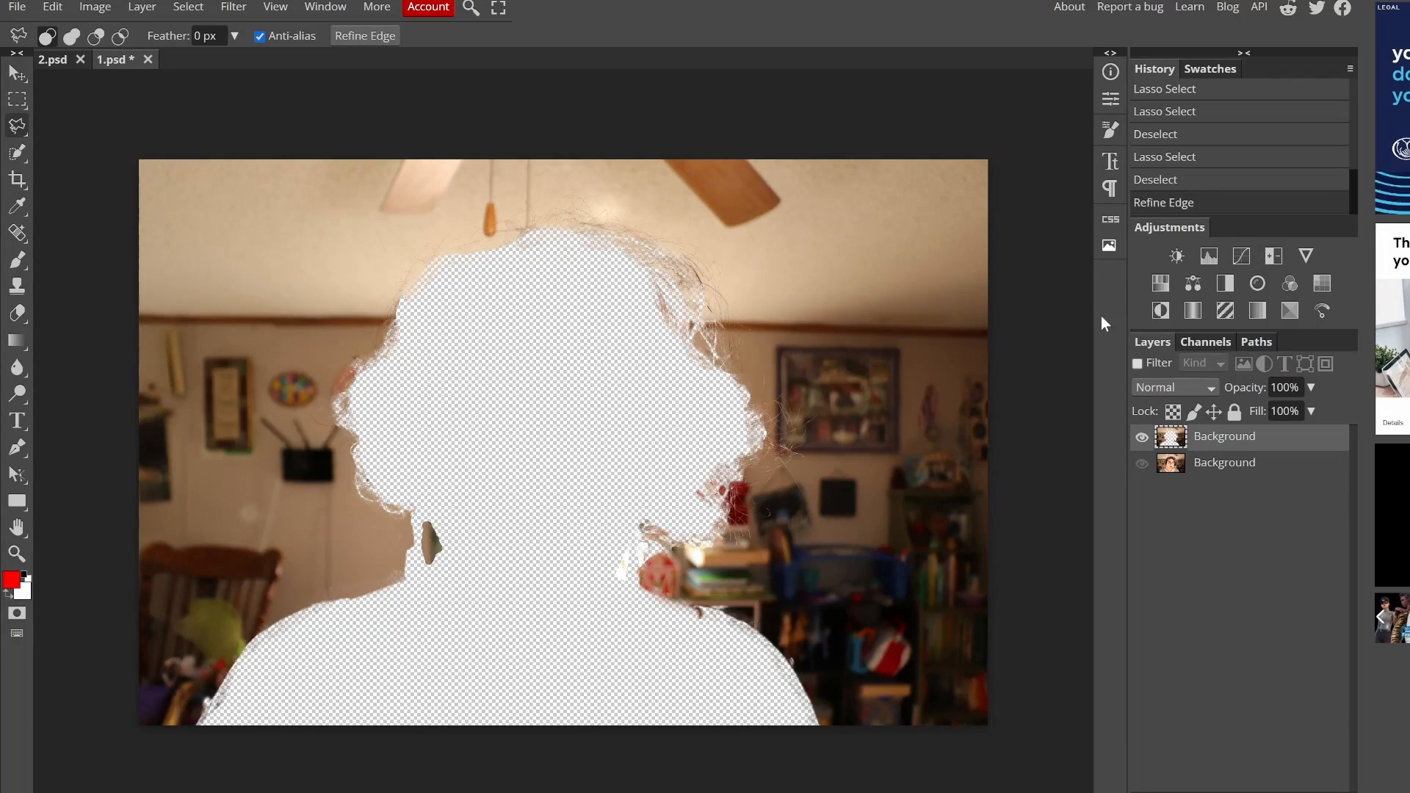
# - Revert the document history to the last Lasso Select state, before the Deselect and Refine Edge entries
pyautogui.hotkey('ctrl', 'z')
pyautogui.hotkey('ctrl', 'z')
pyautogui.scroll(4, 1218, 101)
pyautogui.click(1216, 92)
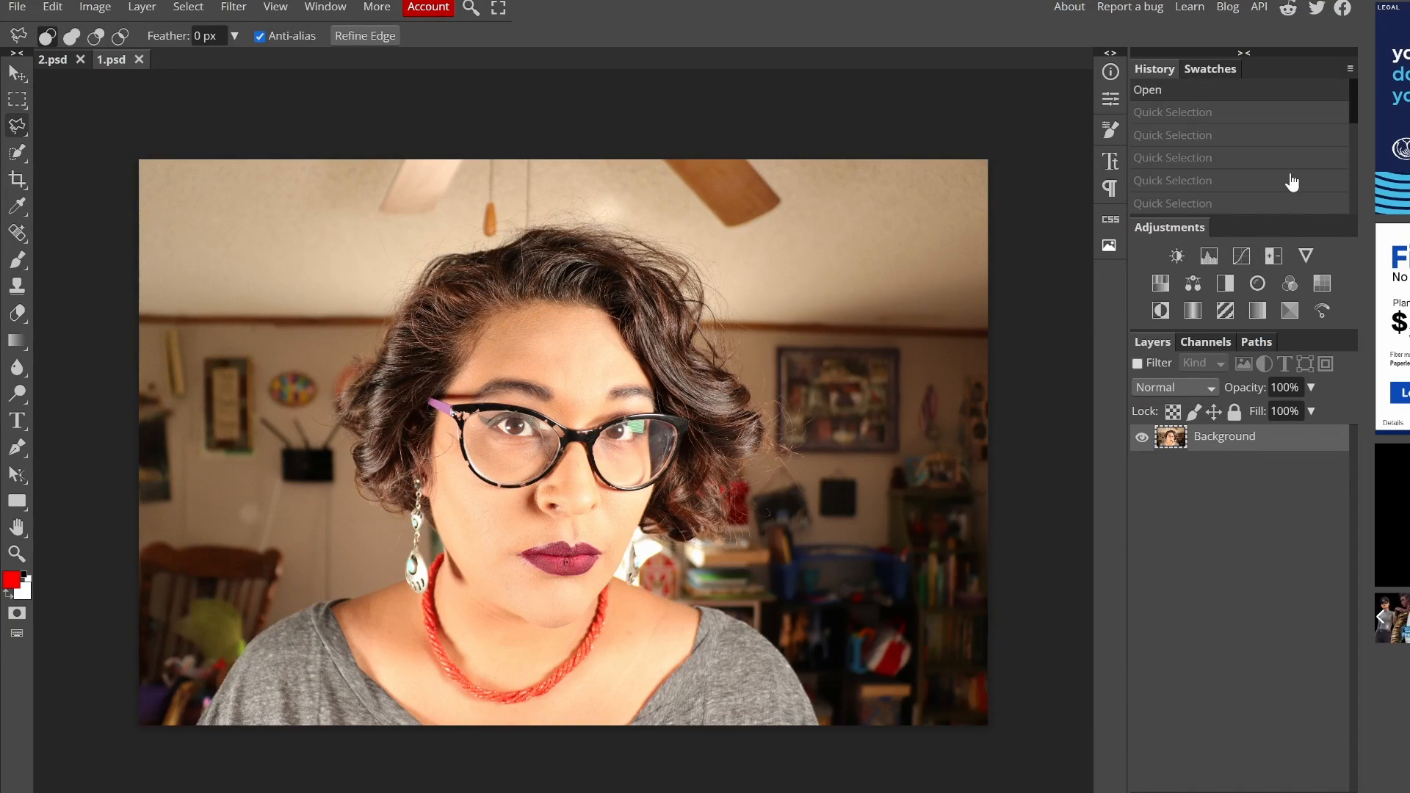
pyautogui.scroll(-4, 1290, 179)
pyautogui.click(1202, 159)
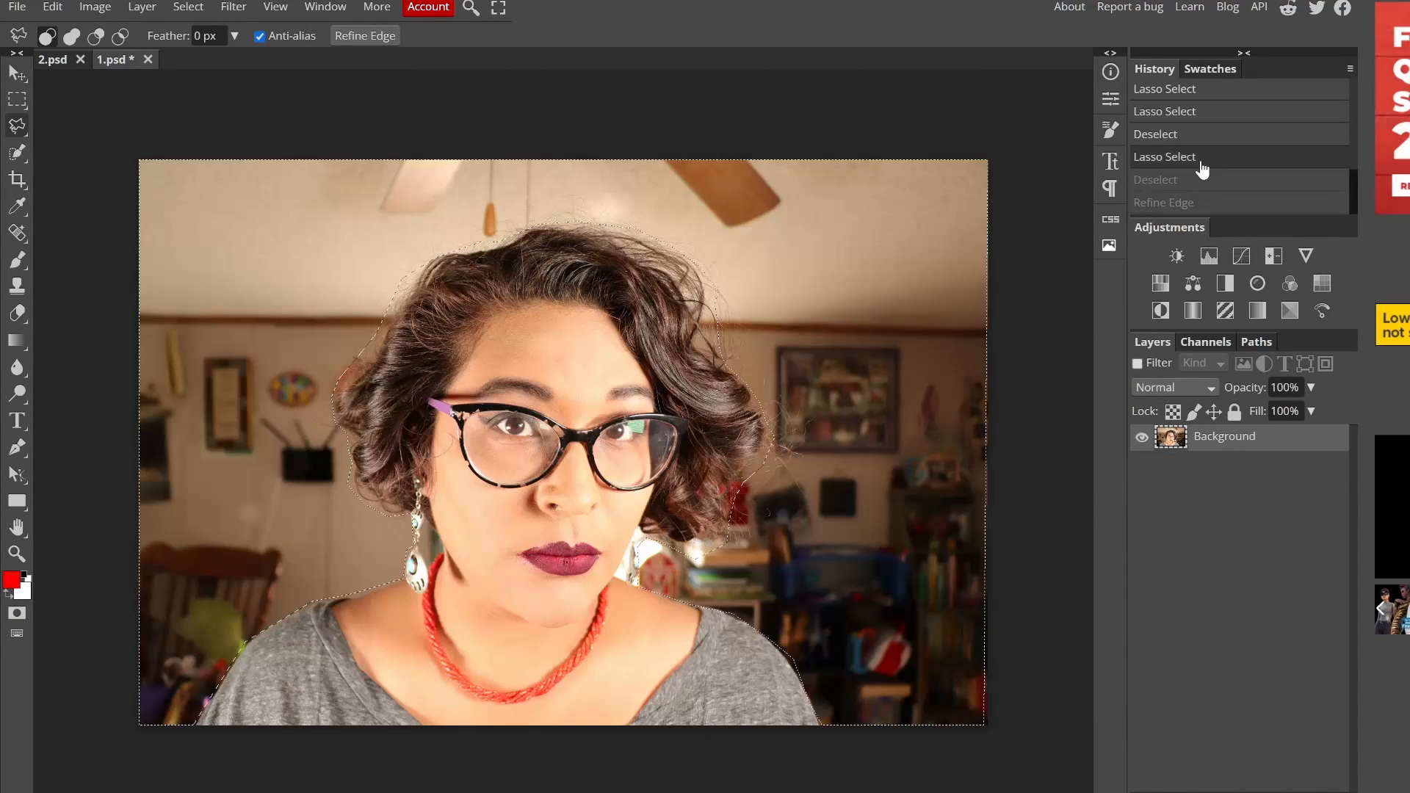
# - Invert the selection so the woman is selected, and open it in Refine Edge
pyautogui.rightClick(839, 328)
pyautogui.click(885, 394)
pyautogui.hotkey('ctrl', 'alt', 'r')
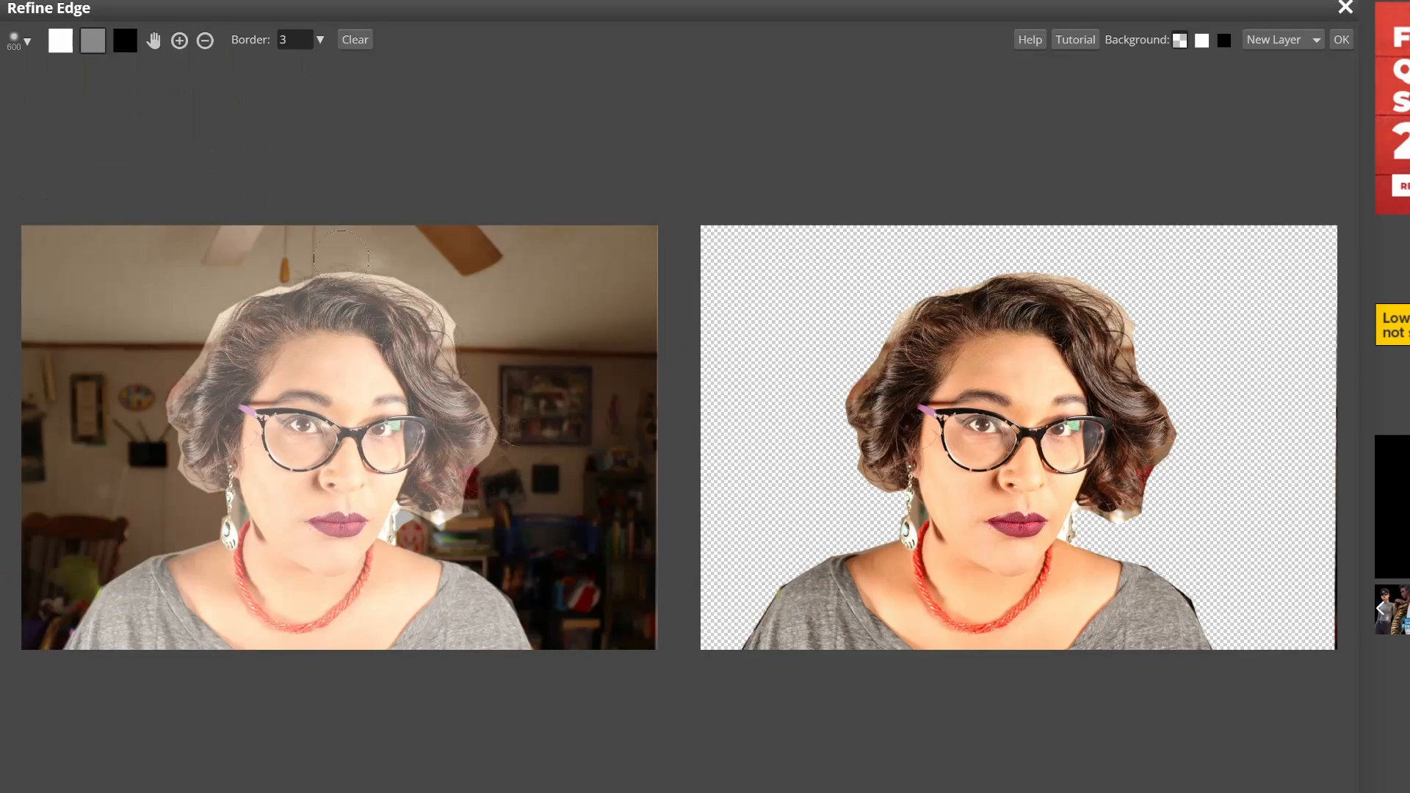
# - Remove the background showing in the gap between the nearer earring and the neck with a 40 px black brush
pyautogui.scroll(5, 202, 279)
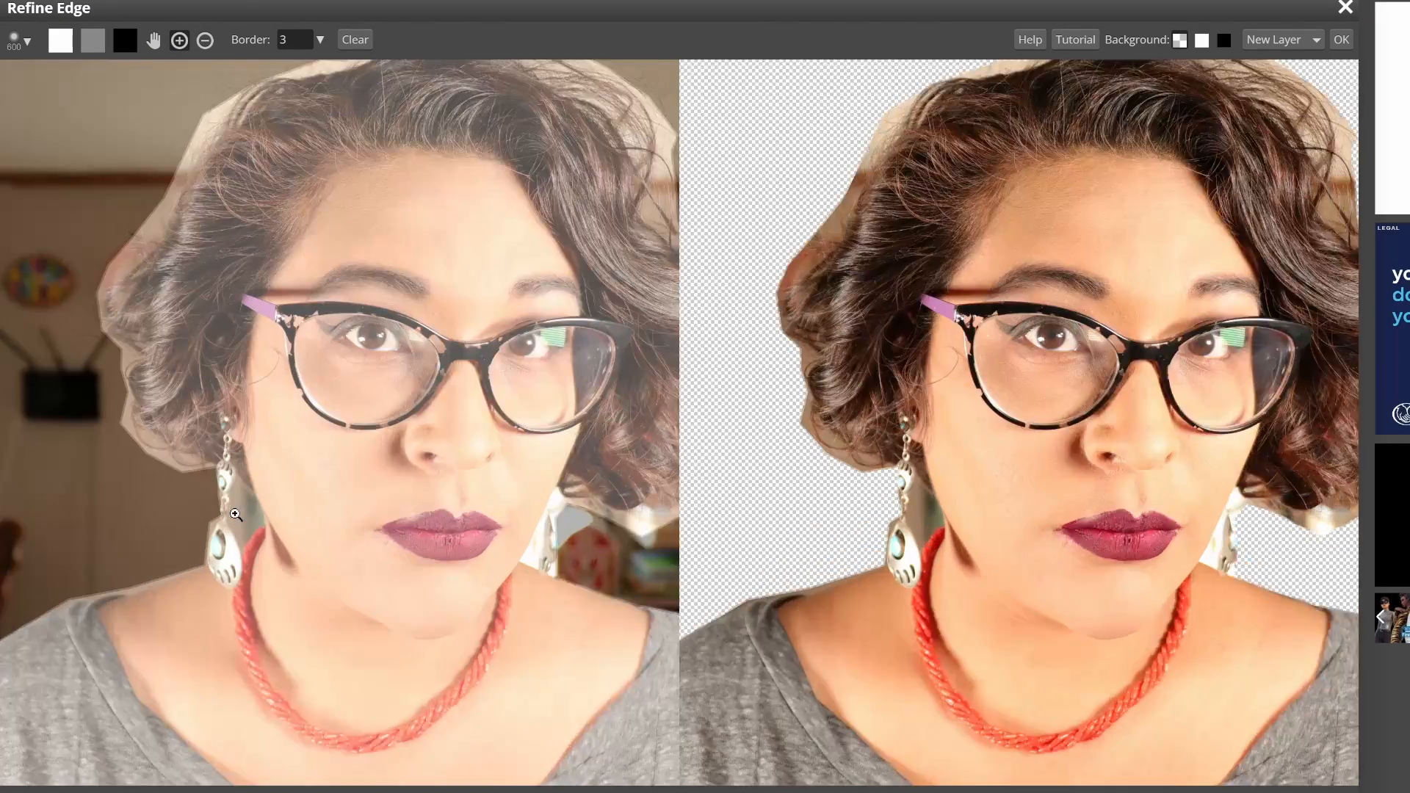
pyautogui.moveTo(240, 460)
pyautogui.mouseDown()
pyautogui.moveTo(232, 441)
pyautogui.moveTo(220, 514)
pyautogui.moveTo(308, 547)
pyautogui.mouseUp()
pyautogui.press('[')
pyautogui.press('[')
pyautogui.press('[')
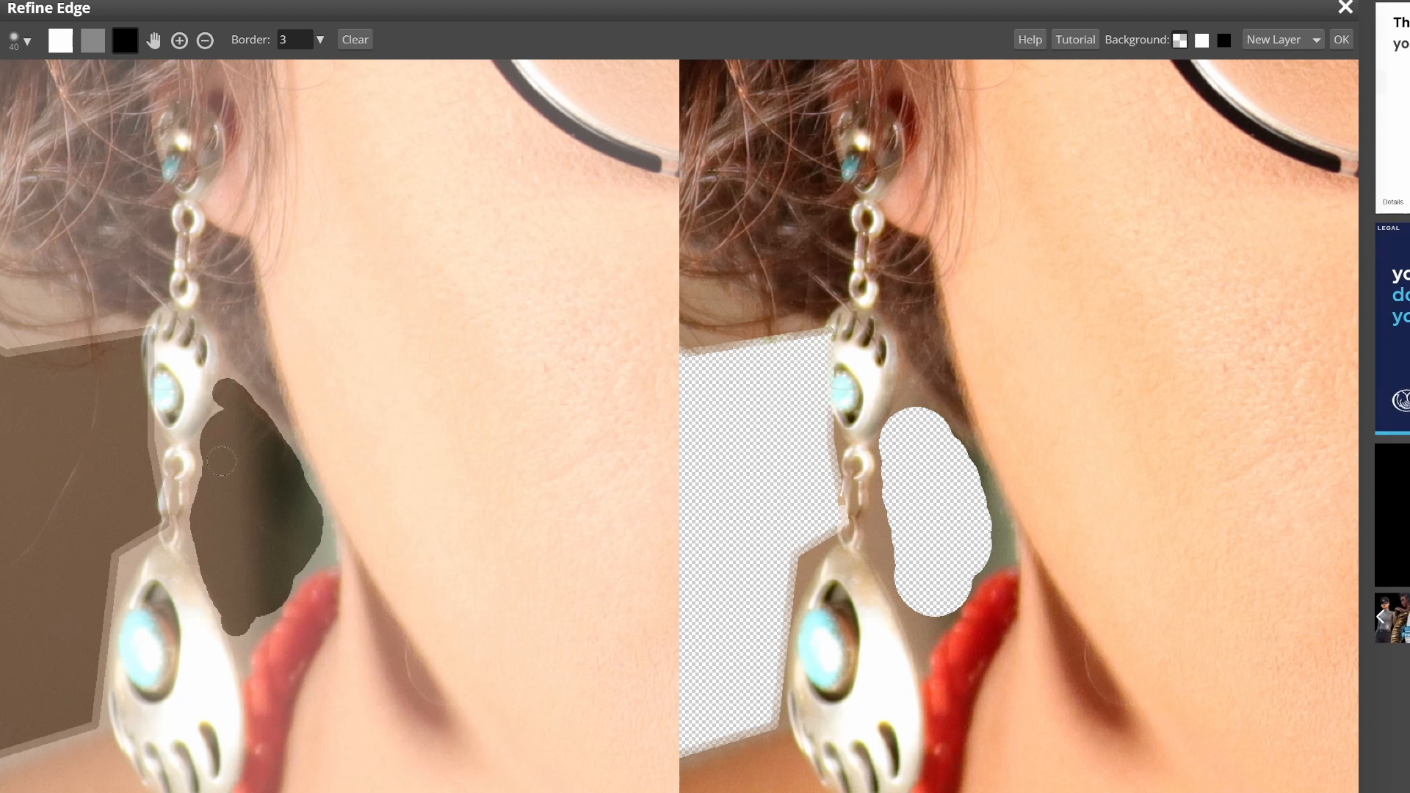
pyautogui.press('[')
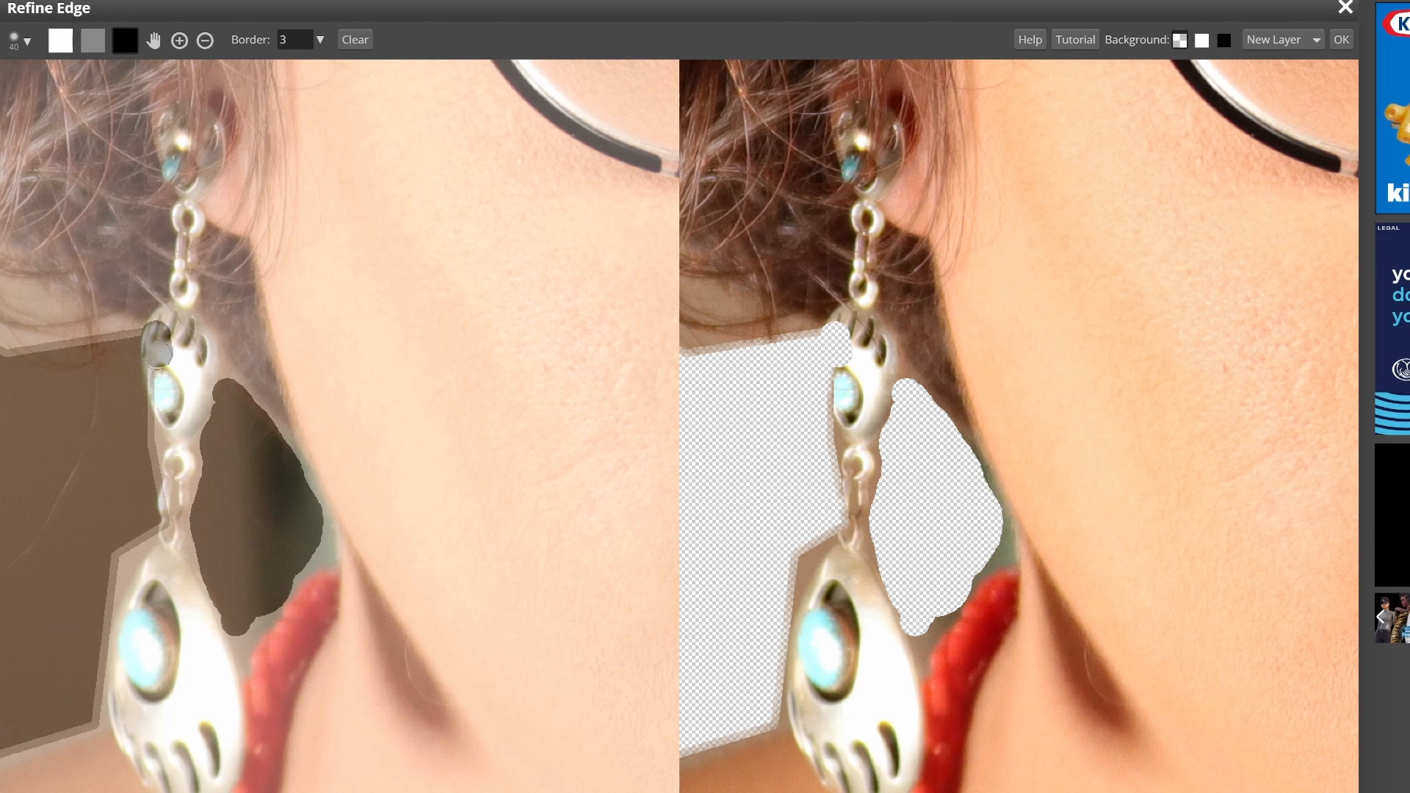
# - Restore the earring's upper charm in white, then mark the gap's rim and the earring's outer edge as uncertain with the 40 px brush
pyautogui.moveTo(151, 345); pyautogui.dragTo(163, 400)
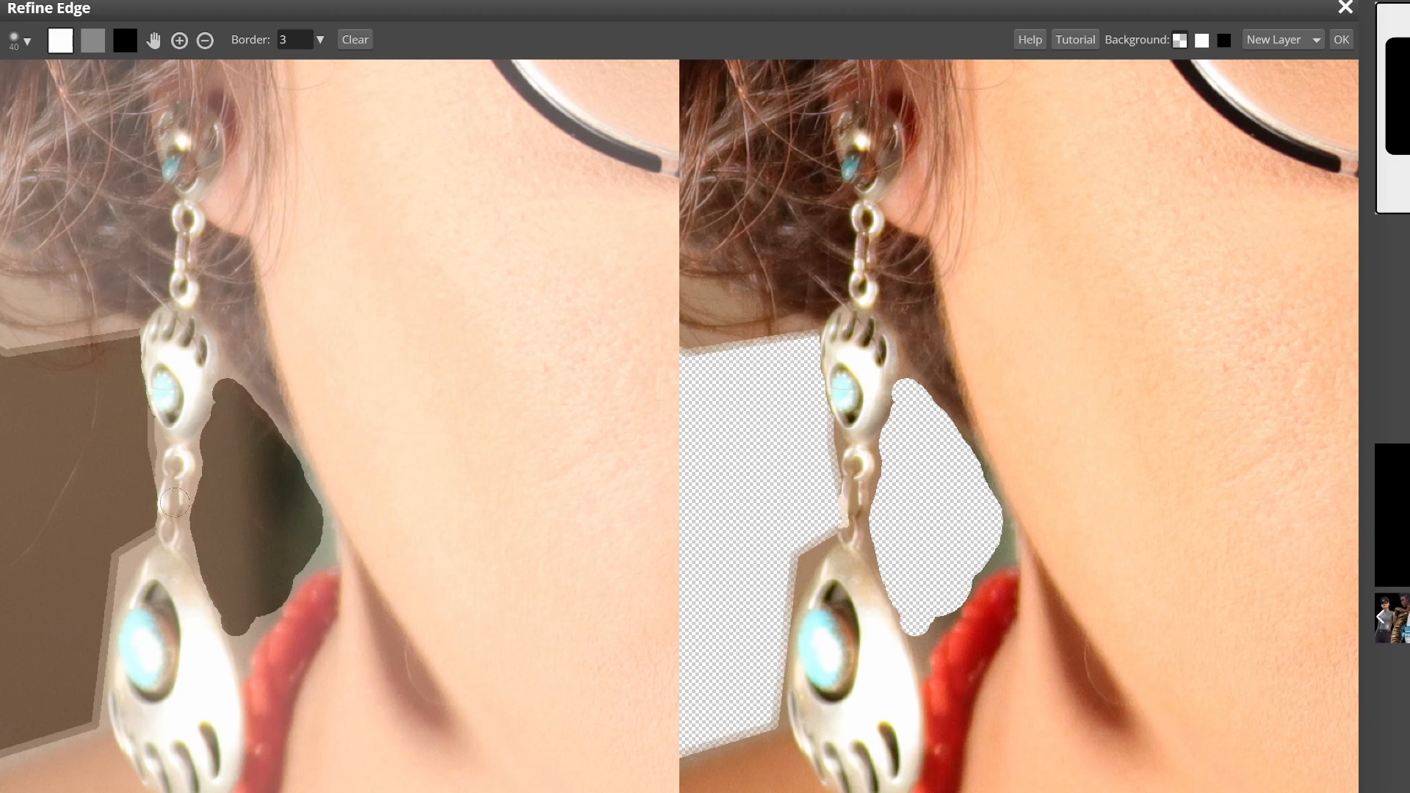
pyautogui.moveTo(228, 371)
pyautogui.mouseDown()
pyautogui.moveTo(322, 531)
pyautogui.moveTo(248, 659)
pyautogui.moveTo(221, 599)
pyautogui.moveTo(228, 387)
pyautogui.mouseUp()
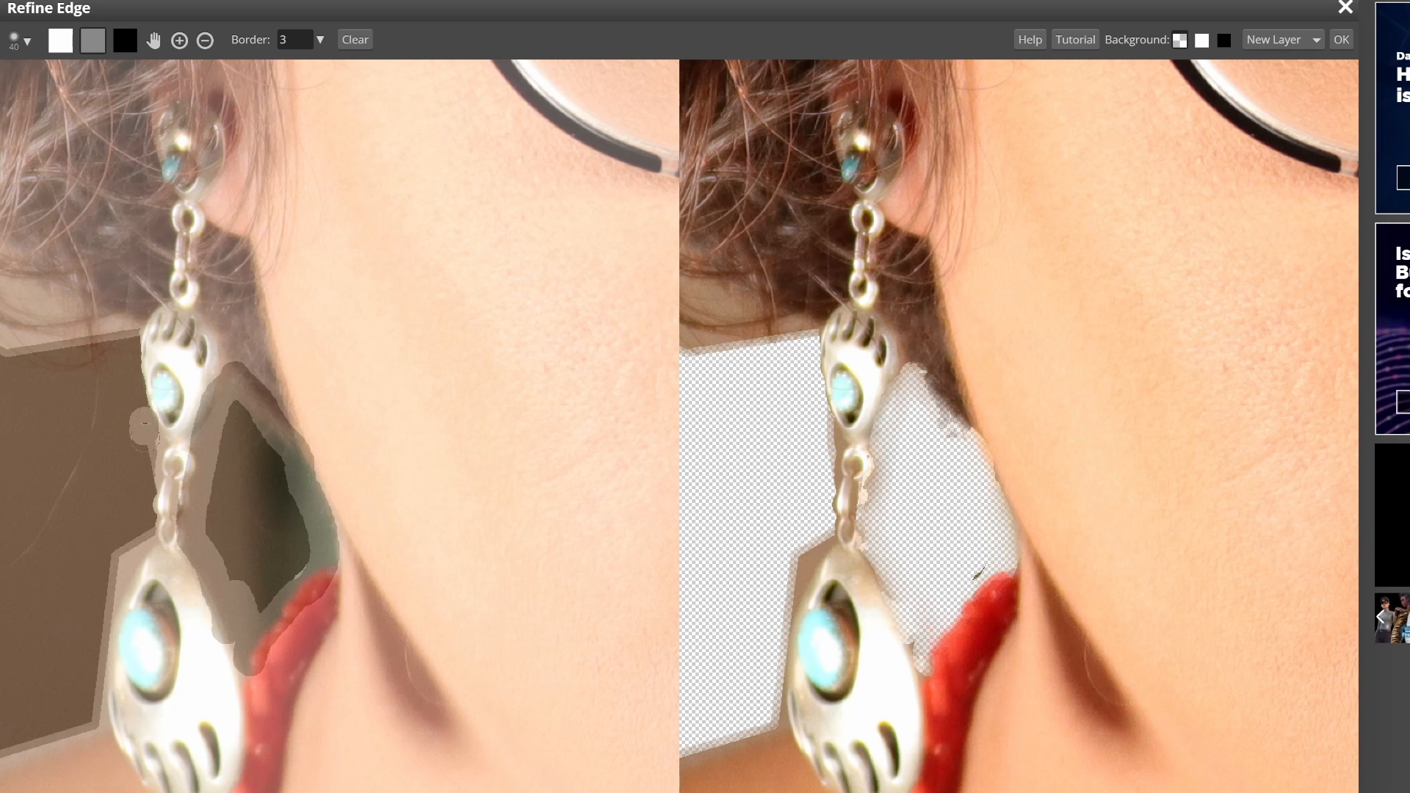
pyautogui.moveTo(143, 422)
pyautogui.mouseDown()
pyautogui.moveTo(144, 525)
pyautogui.moveTo(106, 606)
pyautogui.moveTo(84, 731)
pyautogui.mouseUp()
pyautogui.hotkey('ctrl', '0')
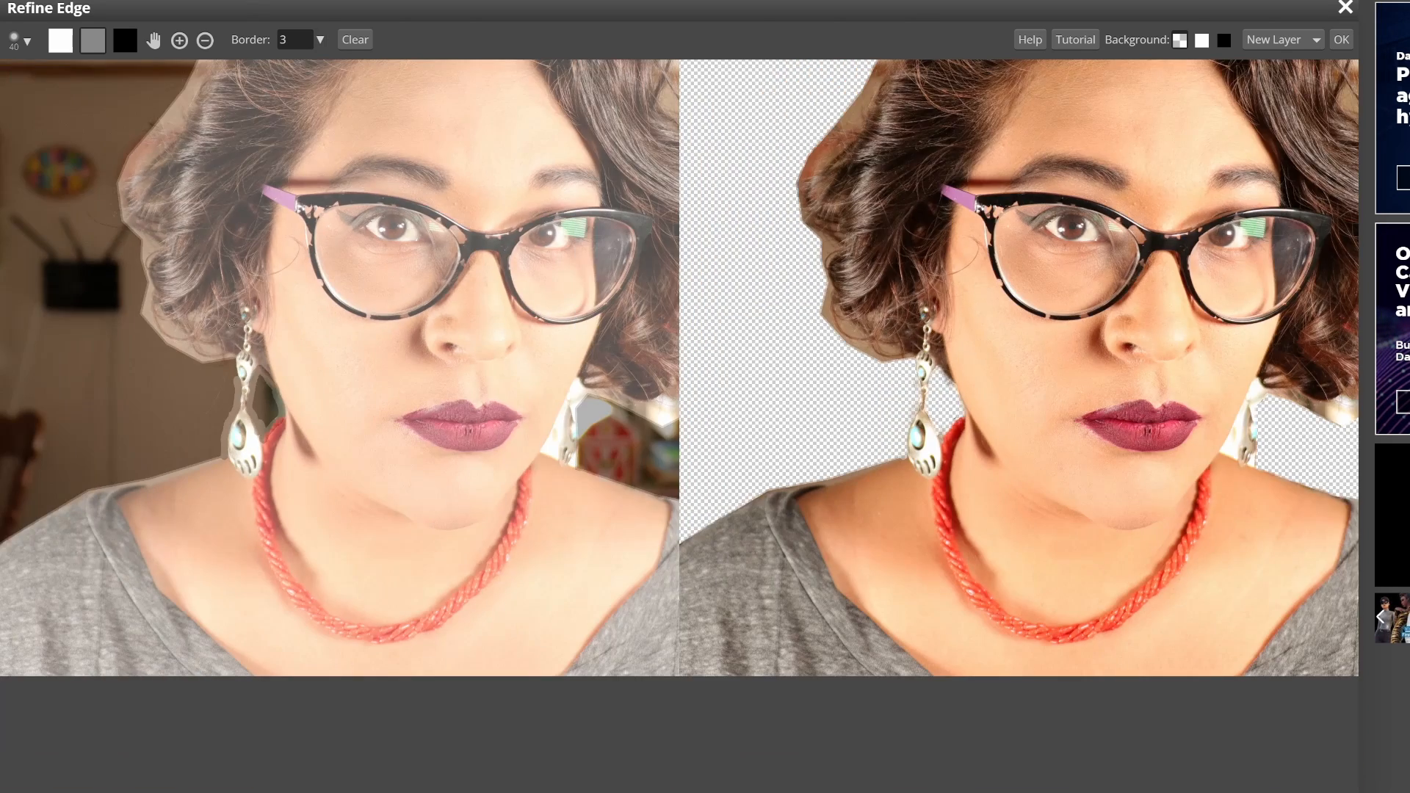
# - Mark the entire hair outline as uncertain in gray, then trim the excess border around it with a 250 px black brush
pyautogui.moveTo(439, 511)
pyautogui.mouseDown()
pyautogui.moveTo(470, 388)
pyautogui.moveTo(440, 317)
pyautogui.moveTo(400, 285)
pyautogui.moveTo(349, 272)
pyautogui.moveTo(234, 303)
pyautogui.moveTo(170, 402)
pyautogui.mouseUp()
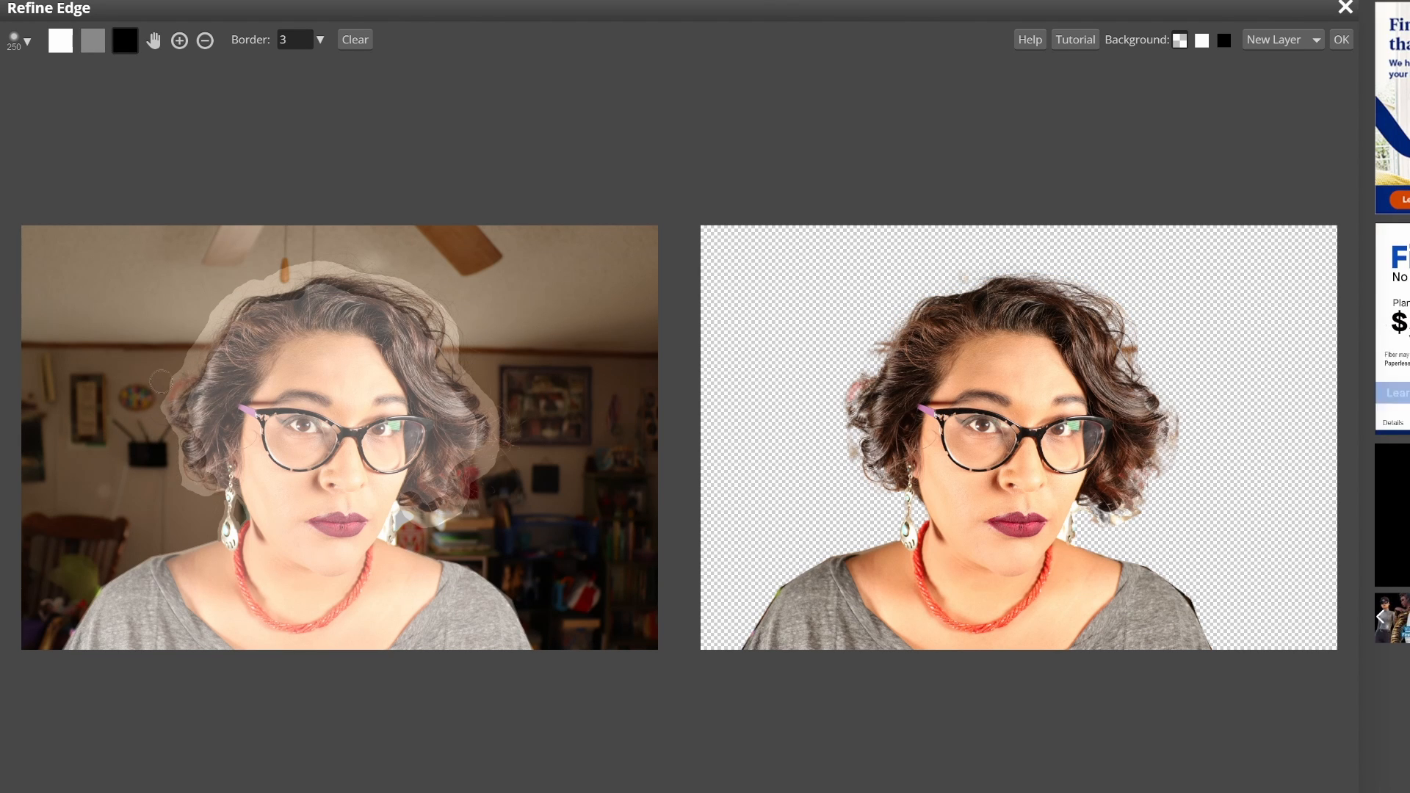
pyautogui.moveTo(506, 413)
pyautogui.mouseDown()
pyautogui.moveTo(473, 359)
pyautogui.moveTo(505, 362)
pyautogui.moveTo(455, 349)
pyautogui.moveTo(407, 282)
pyautogui.mouseUp()
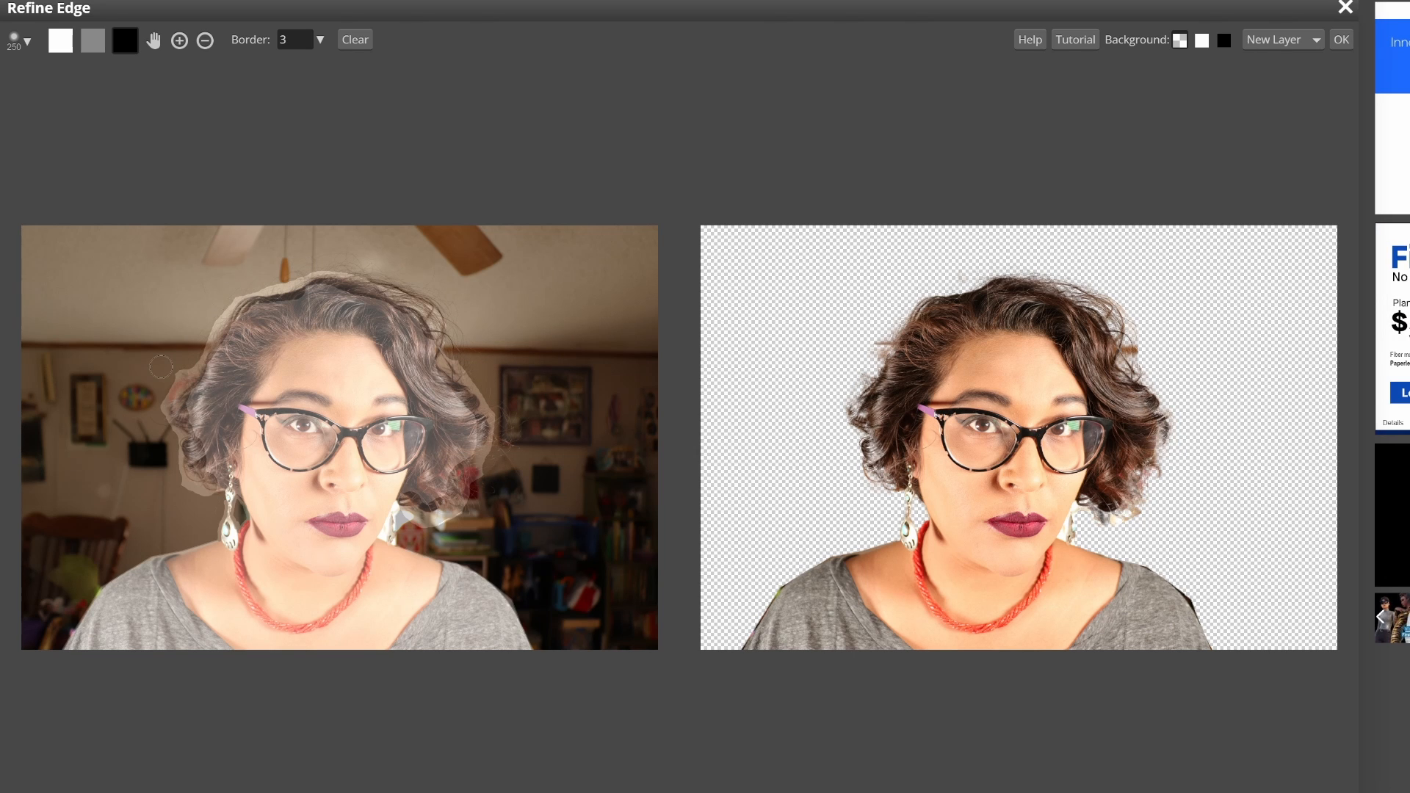
# - Remove the leftover background beneath the lower curls beside the far earring with the black brush
pyautogui.click(179, 41)
pyautogui.click(179, 40)
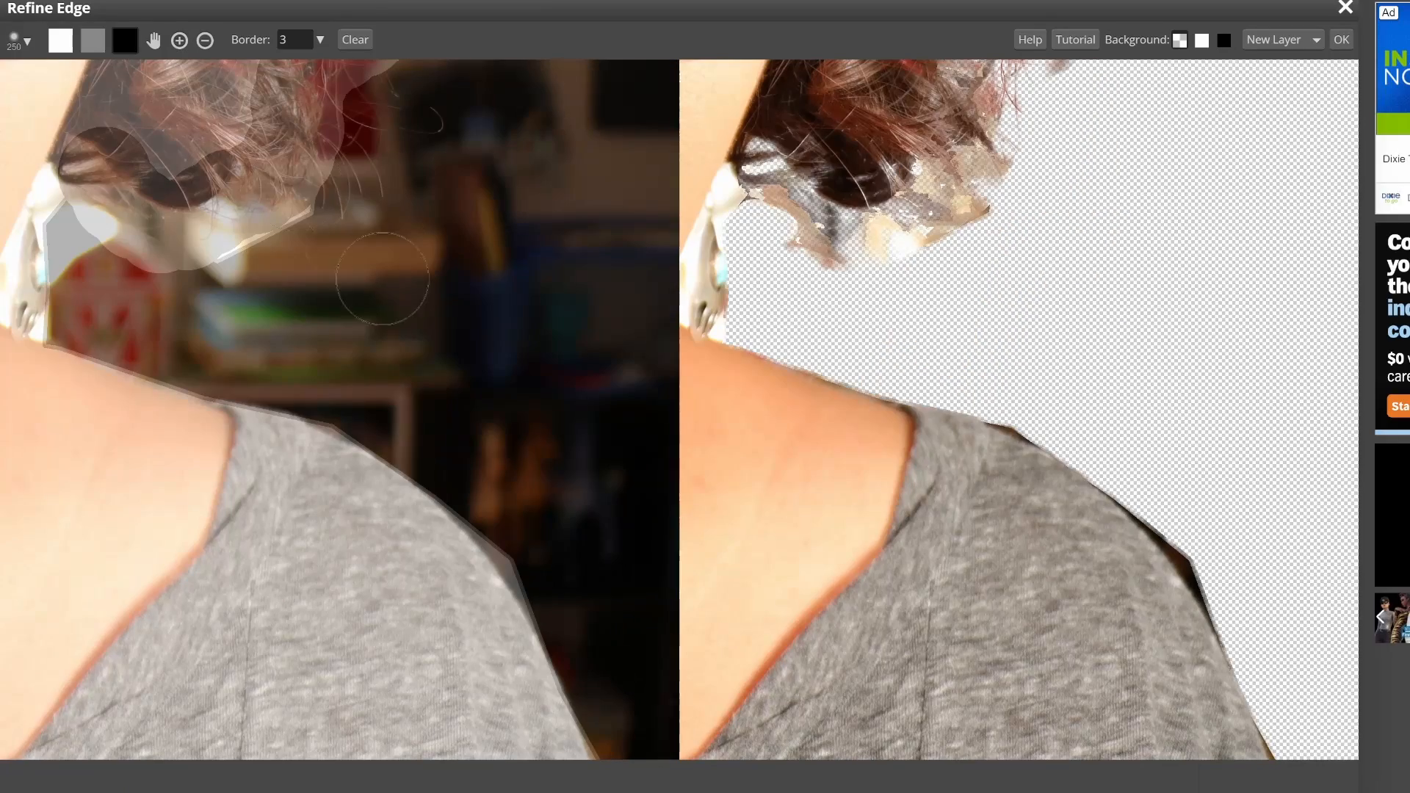
pyautogui.moveTo(184, 145)
pyautogui.mouseDown()
pyautogui.moveTo(372, 299)
pyautogui.moveTo(437, 387)
pyautogui.mouseUp()
pyautogui.moveTo(348, 469)
pyautogui.mouseDown()
pyautogui.moveTo(453, 487)
pyautogui.moveTo(617, 376)
pyautogui.moveTo(638, 257)
pyautogui.moveTo(598, 433)
pyautogui.moveTo(407, 507)
pyautogui.moveTo(322, 449)
pyautogui.mouseUp()
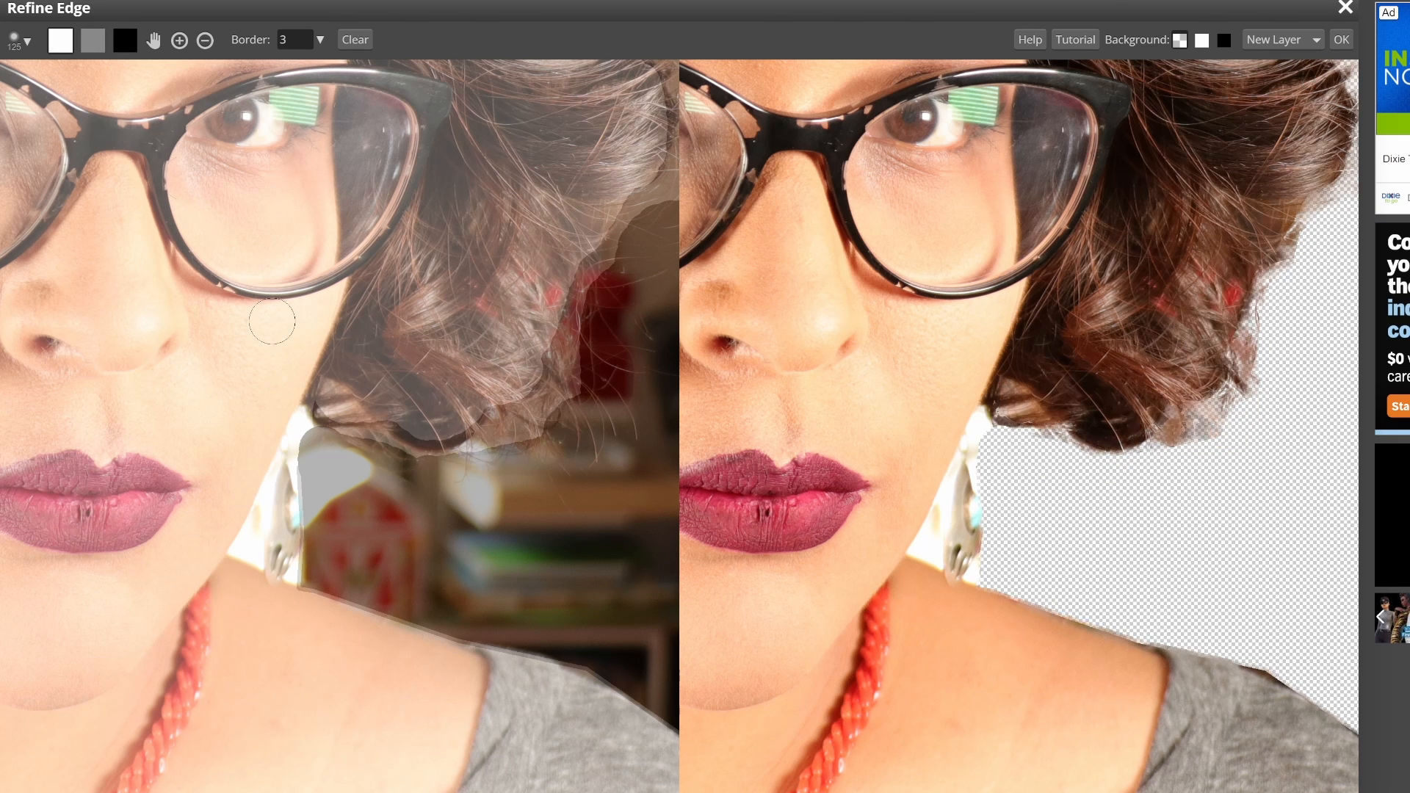
# - Restore the solid inner part of the curls beside the far lens with a 125 px white brush
pyautogui.click(154, 41)
pyautogui.moveTo(477, 103); pyautogui.dragTo(276, 367)
pyautogui.click(93, 40)
pyautogui.click(60, 40)
pyautogui.moveTo(343, 257)
pyautogui.mouseDown()
pyautogui.moveTo(373, 262)
pyautogui.moveTo(288, 167)
pyautogui.mouseUp()
# - Paint the lower hair edge above the far earring as kept with the 125 px white brush, and output the cutout to a new layer
pyautogui.click(154, 41)
pyautogui.moveTo(267, 641); pyautogui.dragTo(507, 359)
pyautogui.scroll(3, 506, 367)
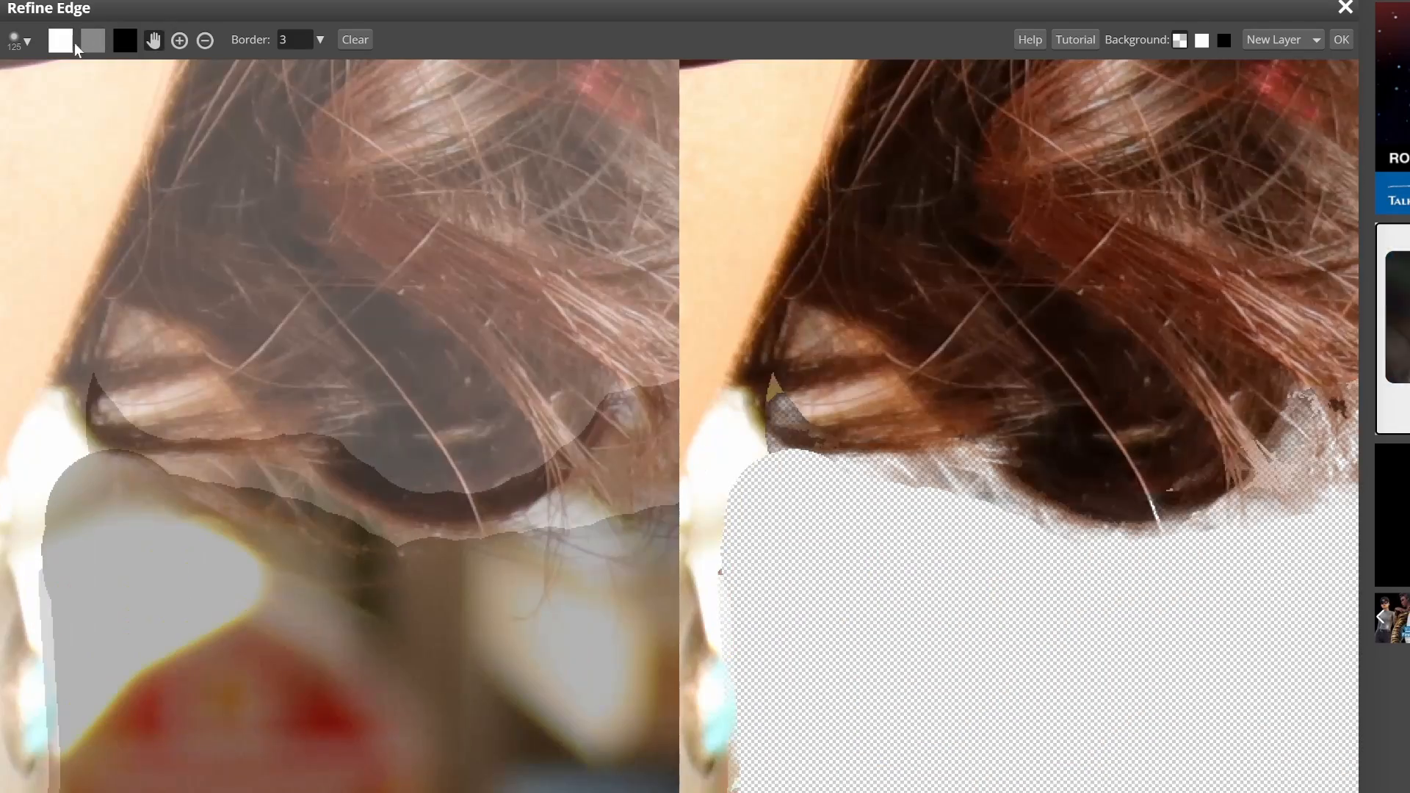
pyautogui.click(66, 41)
pyautogui.moveTo(334, 462); pyautogui.dragTo(572, 437)
pyautogui.scroll(-3, 181, 560)
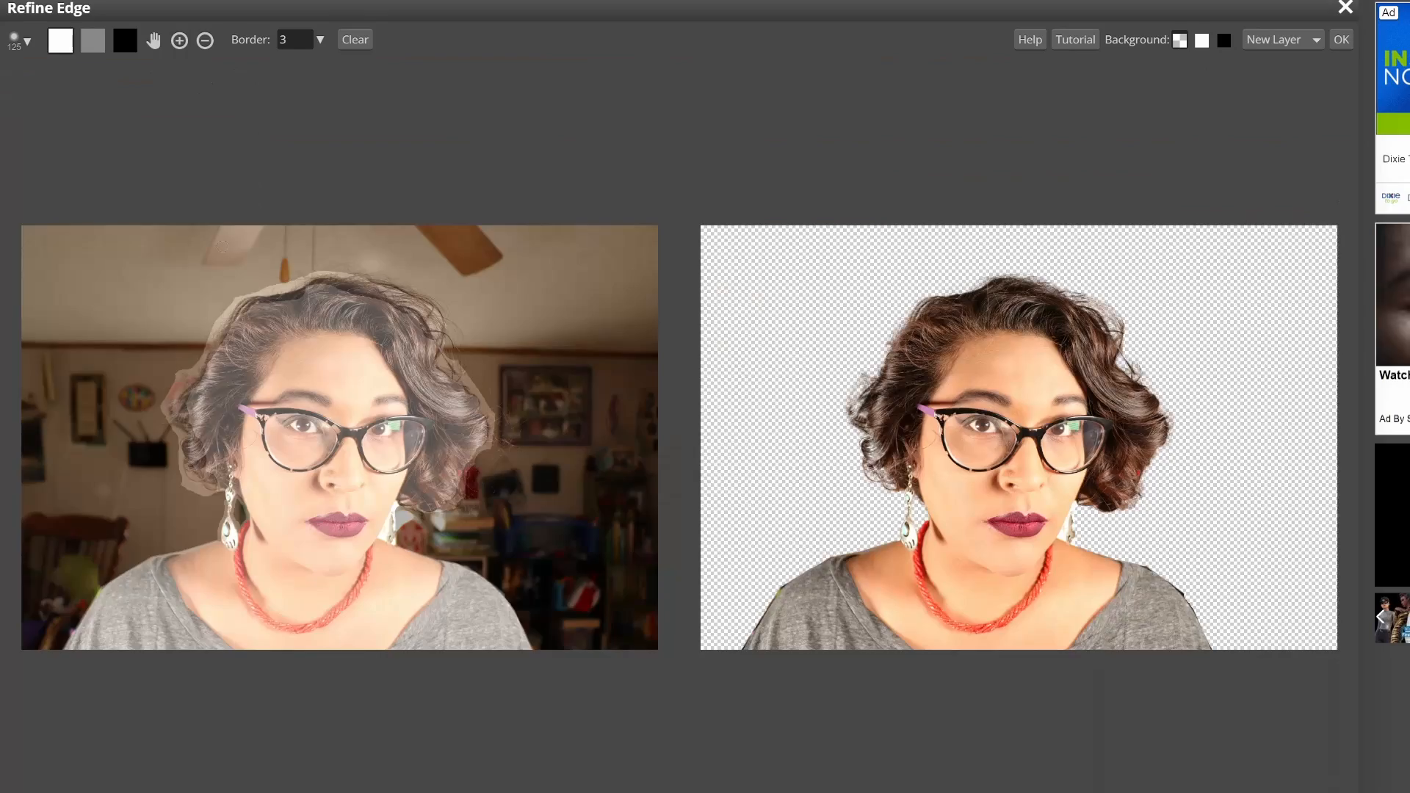
pyautogui.click(1341, 40)
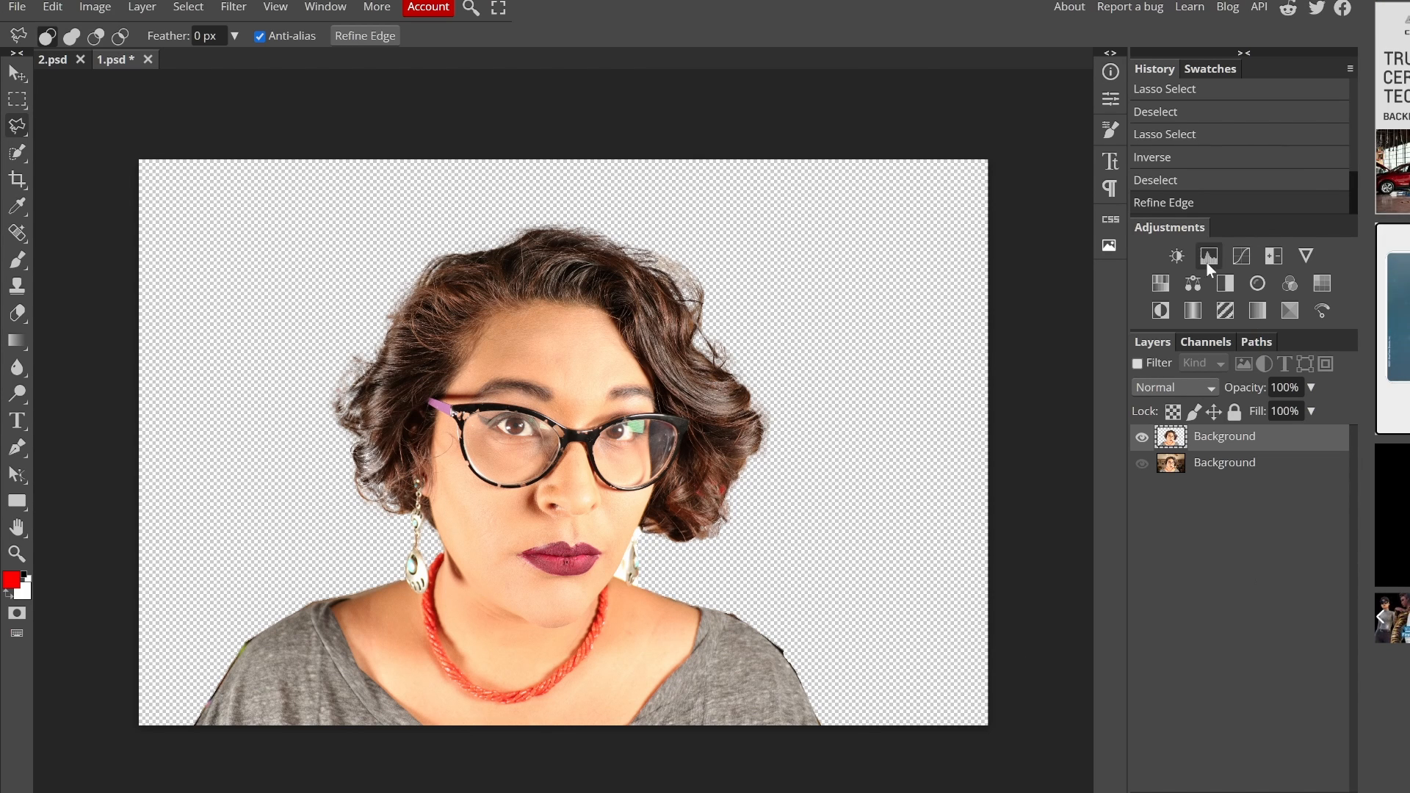
# - Add a Curves adjustment layer above the cutout and pull its blue channel curve down
pyautogui.click(1241, 256)
pyautogui.click(931, 166)
pyautogui.click(908, 199)
pyautogui.moveTo(962, 293); pyautogui.dragTo(1007, 354)
# - Adjust the red channel curve and raise the green channel curve to input 80, output 173
pyautogui.click(918, 164)
pyautogui.click(910, 240)
pyautogui.click(918, 165)
pyautogui.click(910, 220)
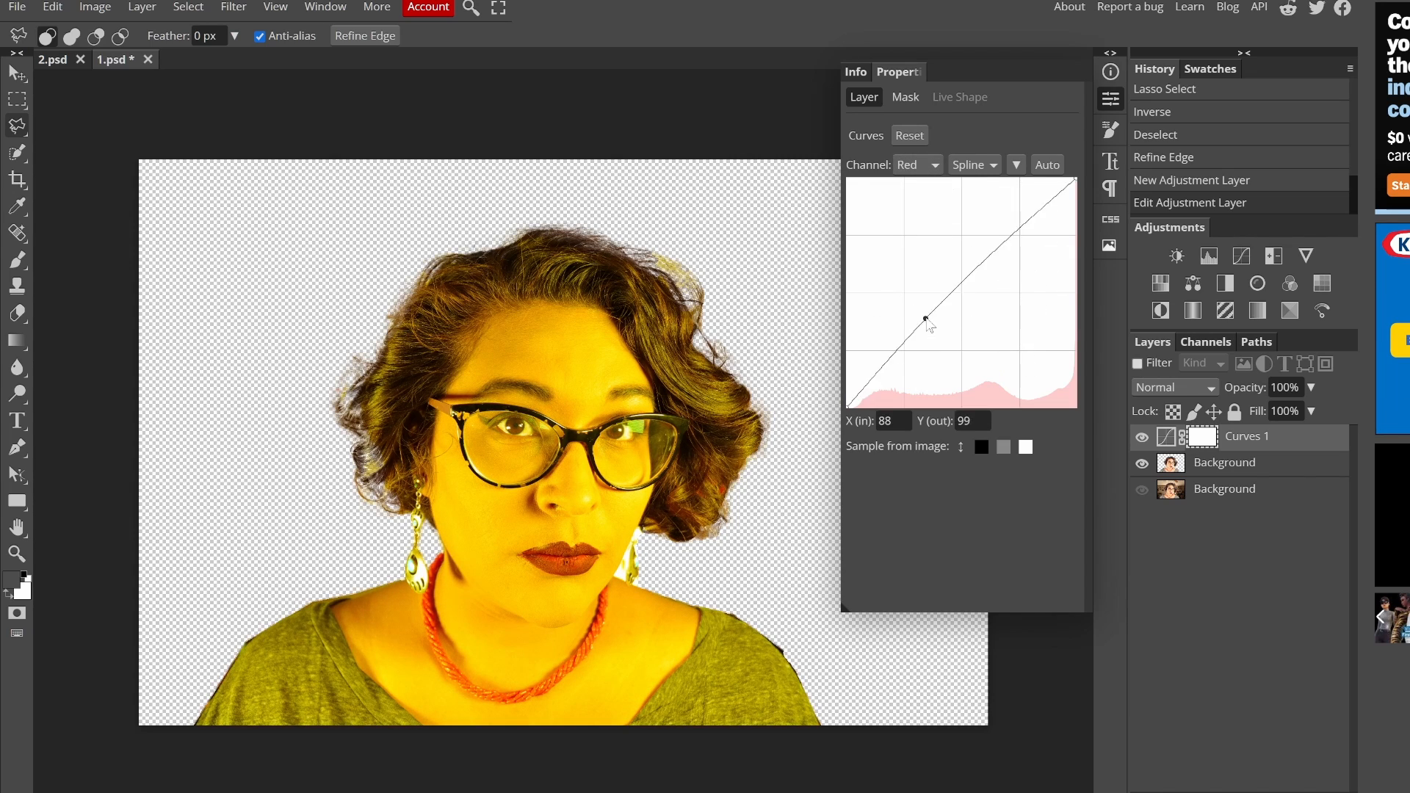
pyautogui.moveTo(928, 318); pyautogui.dragTo(916, 252)
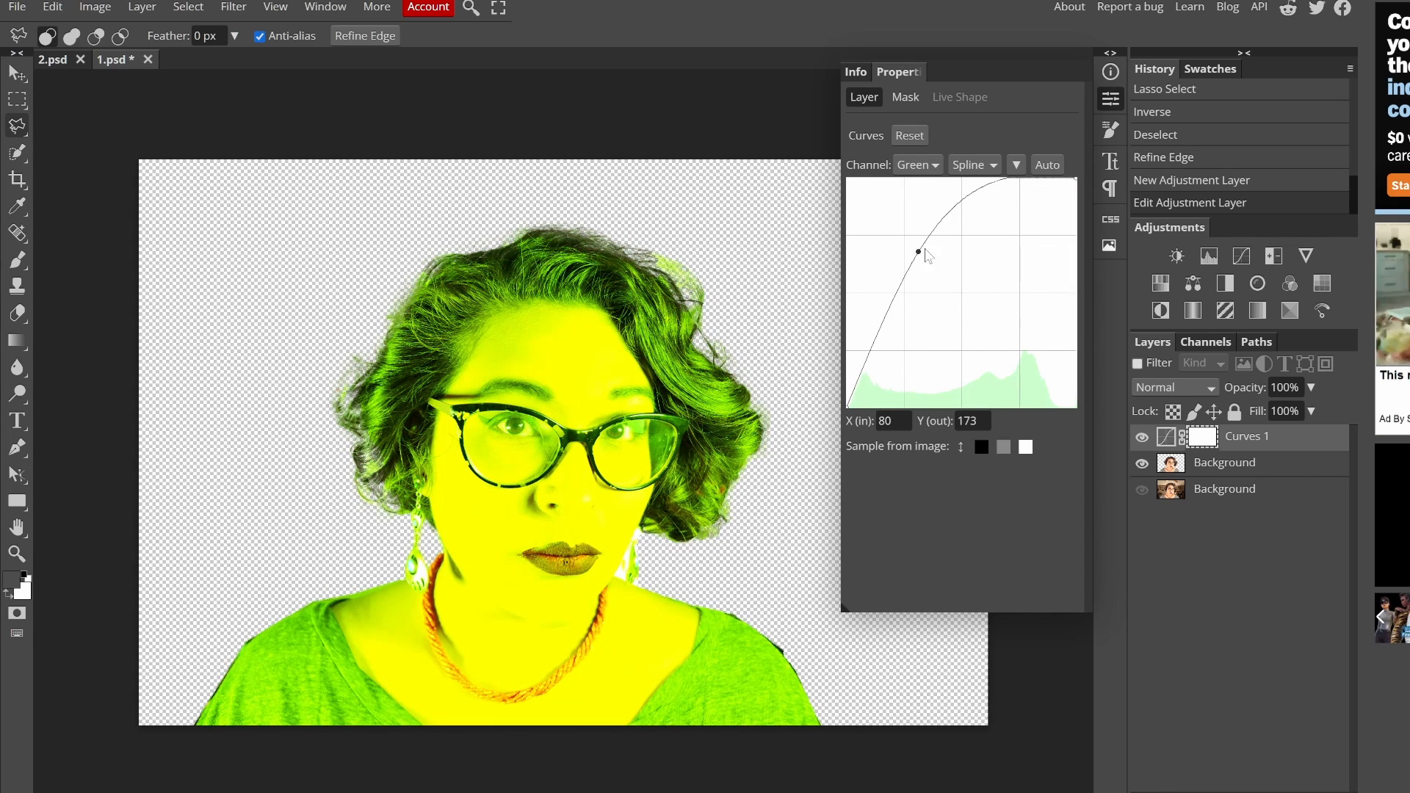
# - Reshape the Curves layer's composite RGB curve, adding shadow and highlight points and a midtone point at input 85, output 137
pyautogui.click(918, 164)
pyautogui.click(910, 178)
pyautogui.moveTo(875, 379)
pyautogui.mouseDown()
pyautogui.moveTo(878, 397)
pyautogui.moveTo(840, 299)
pyautogui.moveTo(867, 367)
pyautogui.mouseUp()
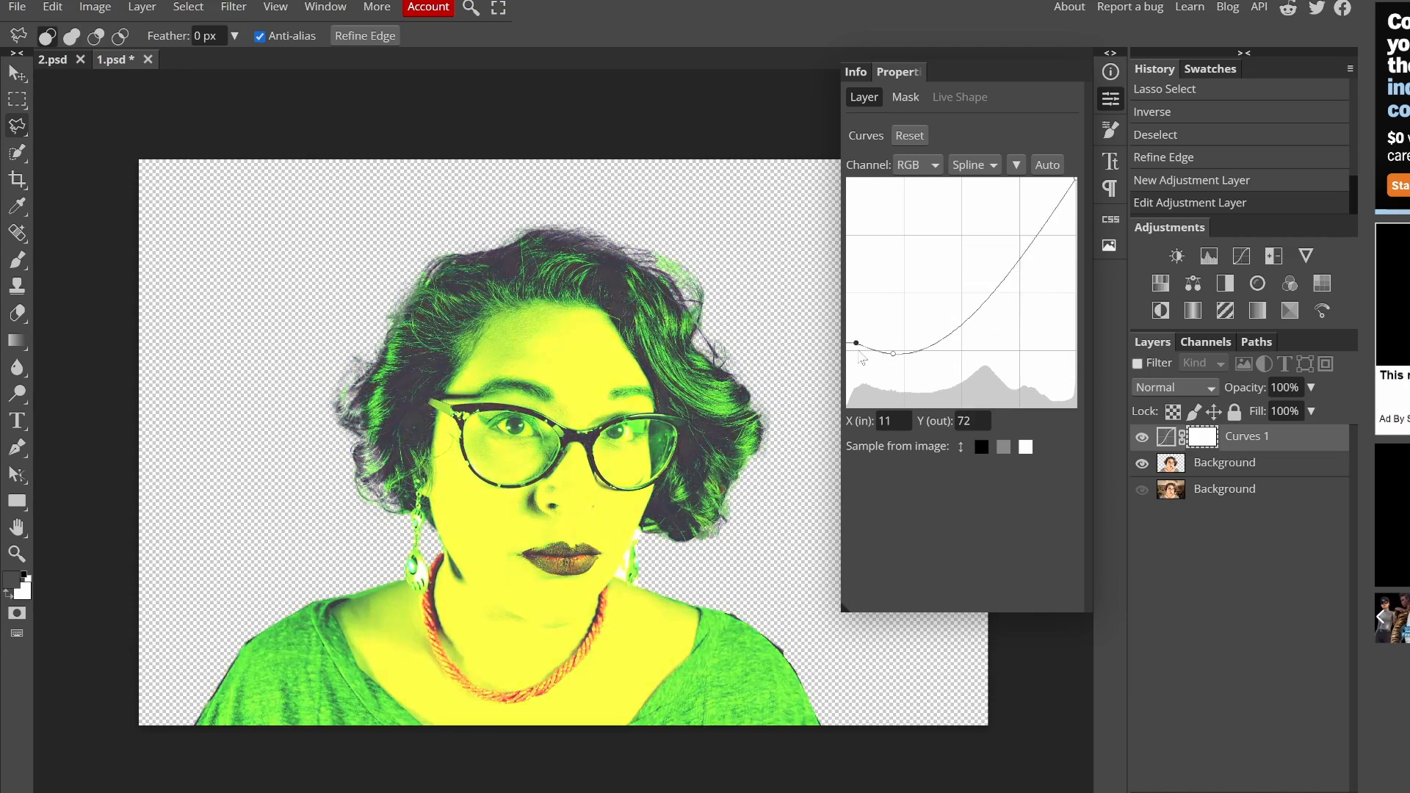
pyautogui.moveTo(1013, 239); pyautogui.dragTo(979, 274)
pyautogui.moveTo(867, 367); pyautogui.dragTo(859, 385)
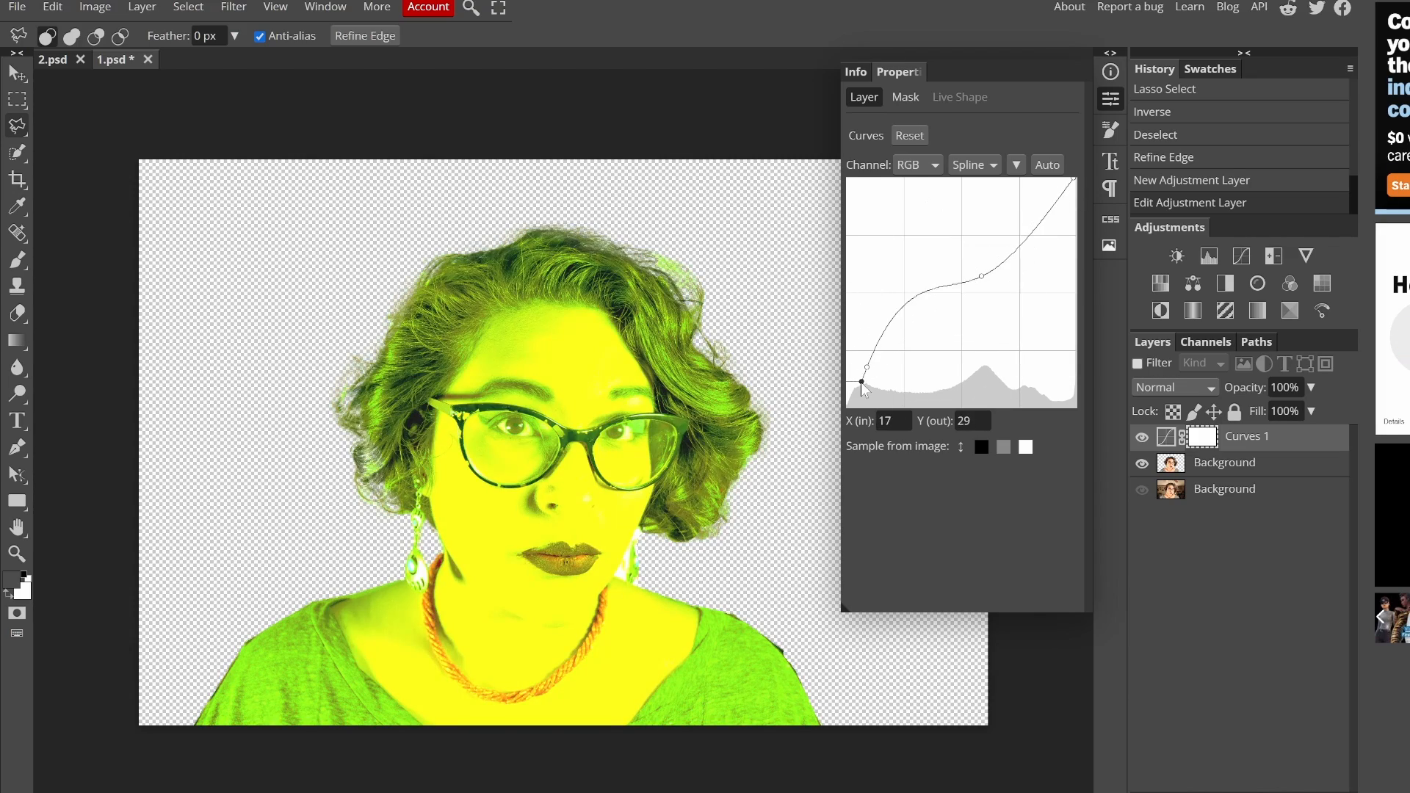
pyautogui.moveTo(885, 323); pyautogui.dragTo(923, 285)
# - Set the green channel's curve point to input 106, output 168, and toggle the Curves layer's visibility to compare
pyautogui.click(917, 165)
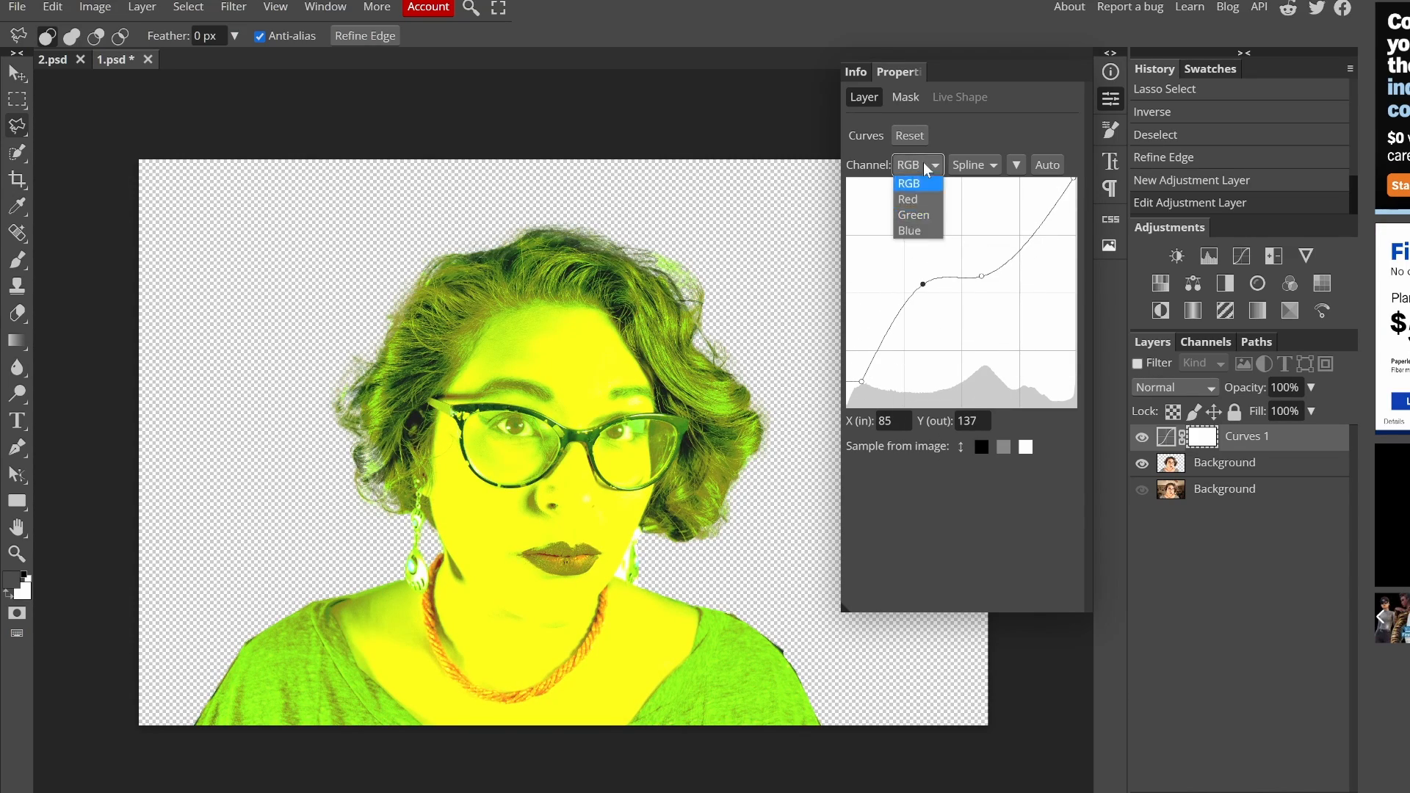
pyautogui.click(914, 221)
pyautogui.click(1110, 53)
pyautogui.click(1142, 438)
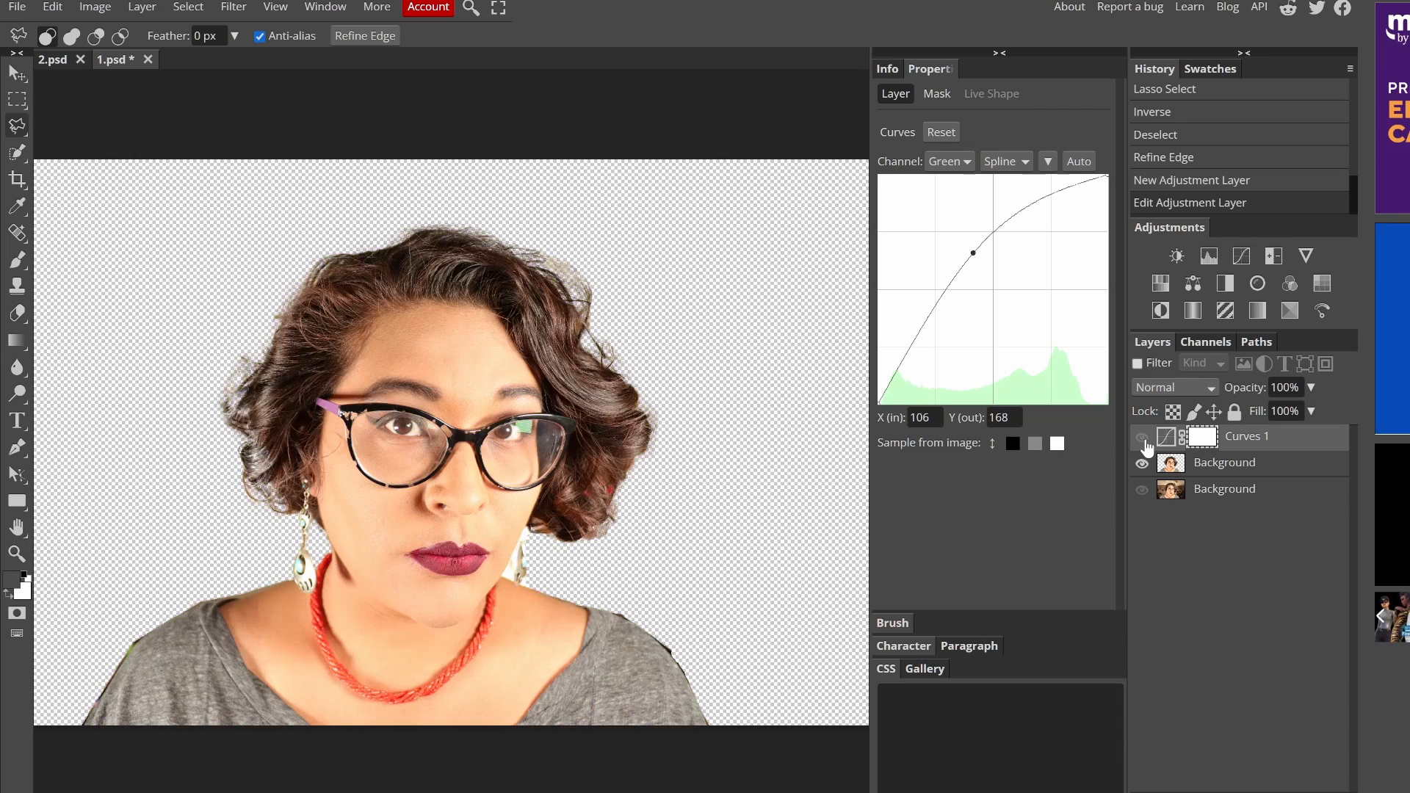
pyautogui.click(1142, 438)
# - Try a Selective Color adjustment layer with the blue range's black at -100%, and delete it
pyautogui.click(1289, 310)
pyautogui.moveTo(990, 307); pyautogui.dragTo(1047, 304)
pyautogui.click(960, 161)
pyautogui.click(940, 242)
pyautogui.moveTo(989, 358); pyautogui.dragTo(876, 381)
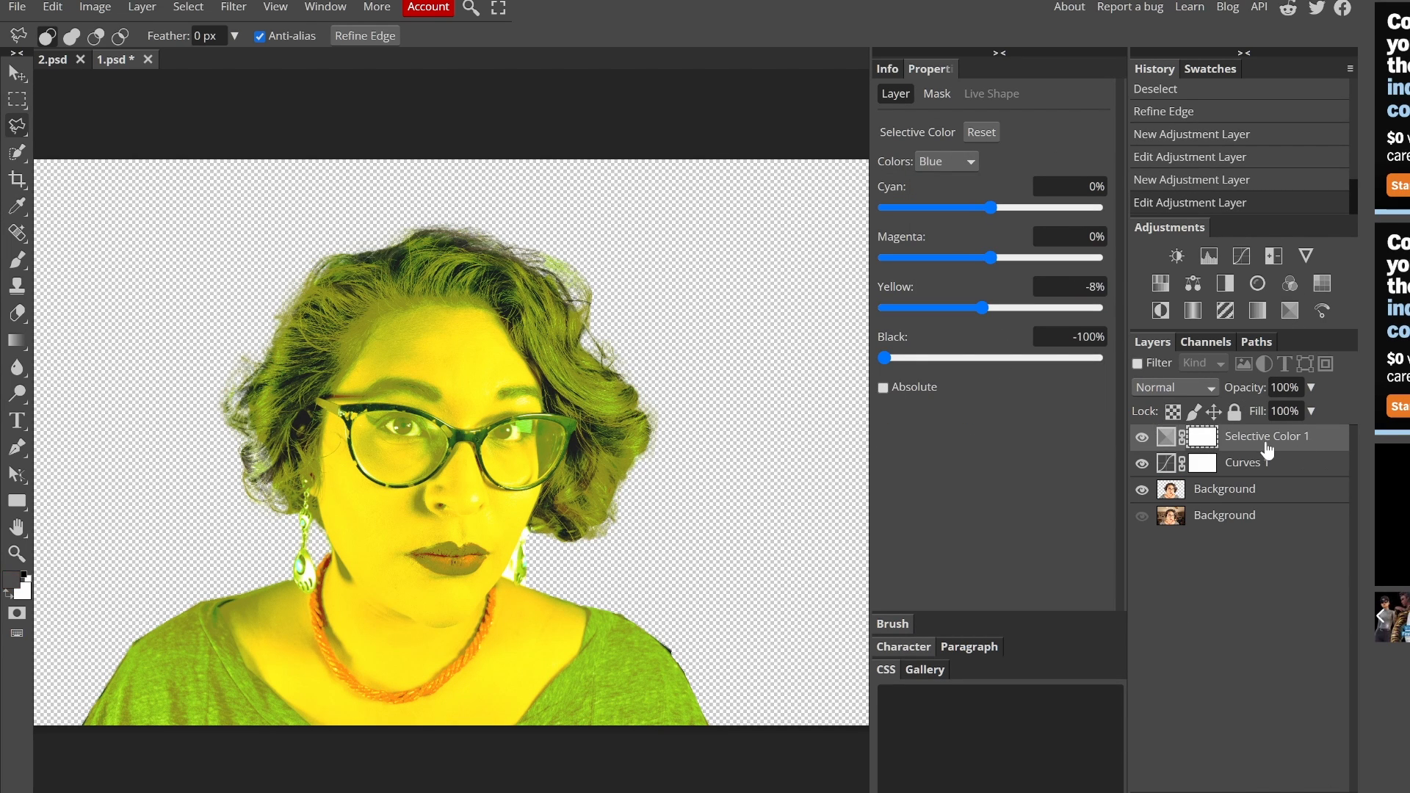
pyautogui.press('Delete')
# - Add a Hue/Saturation layer and set its blue range, shifted to the orange-yellow hues, to hue 20 and saturation 100
pyautogui.click(1164, 286)
pyautogui.click(970, 161)
pyautogui.click(962, 196)
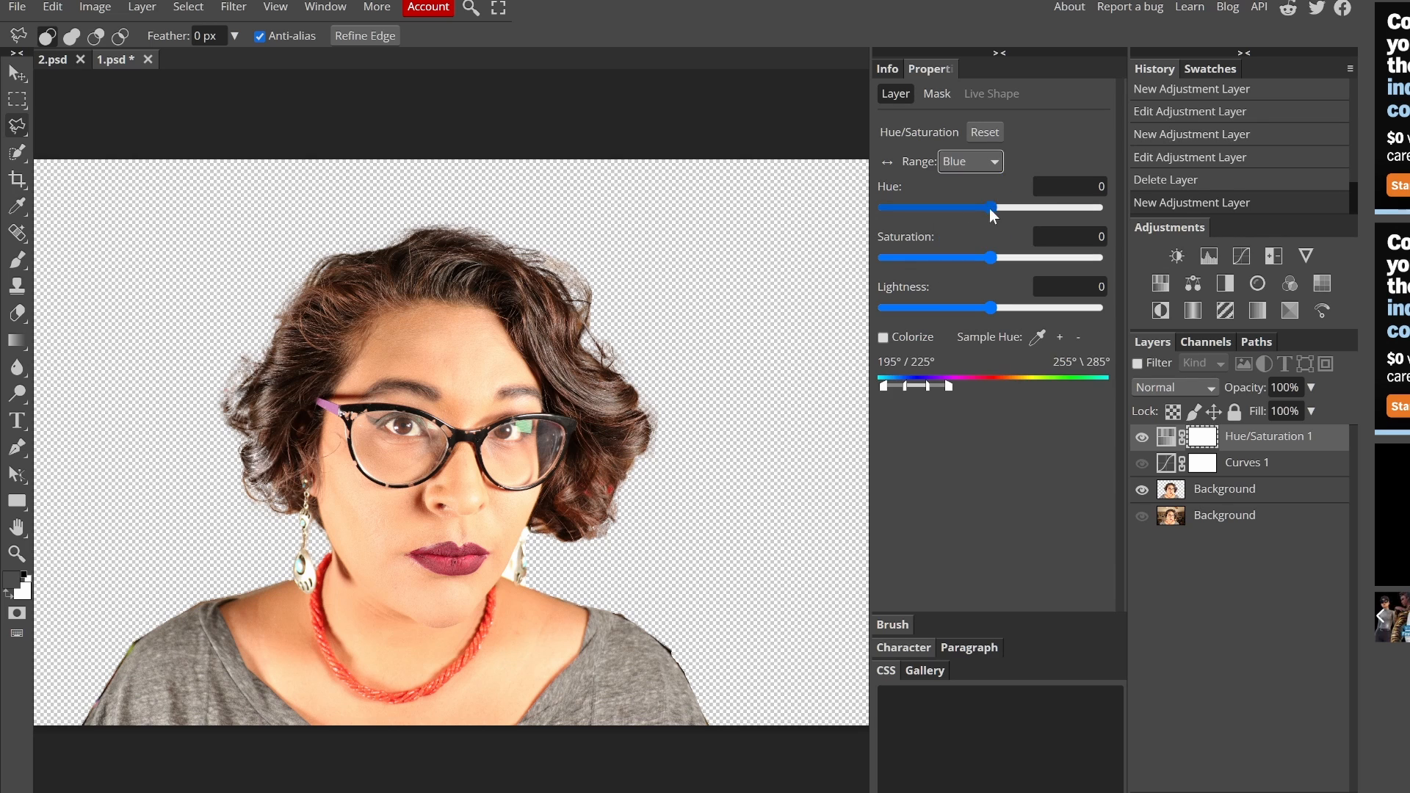
pyautogui.moveTo(989, 208); pyautogui.dragTo(884, 209)
pyautogui.moveTo(996, 392); pyautogui.dragTo(1032, 388)
pyautogui.click(1002, 208)
pyautogui.moveTo(991, 257); pyautogui.dragTo(1096, 257)
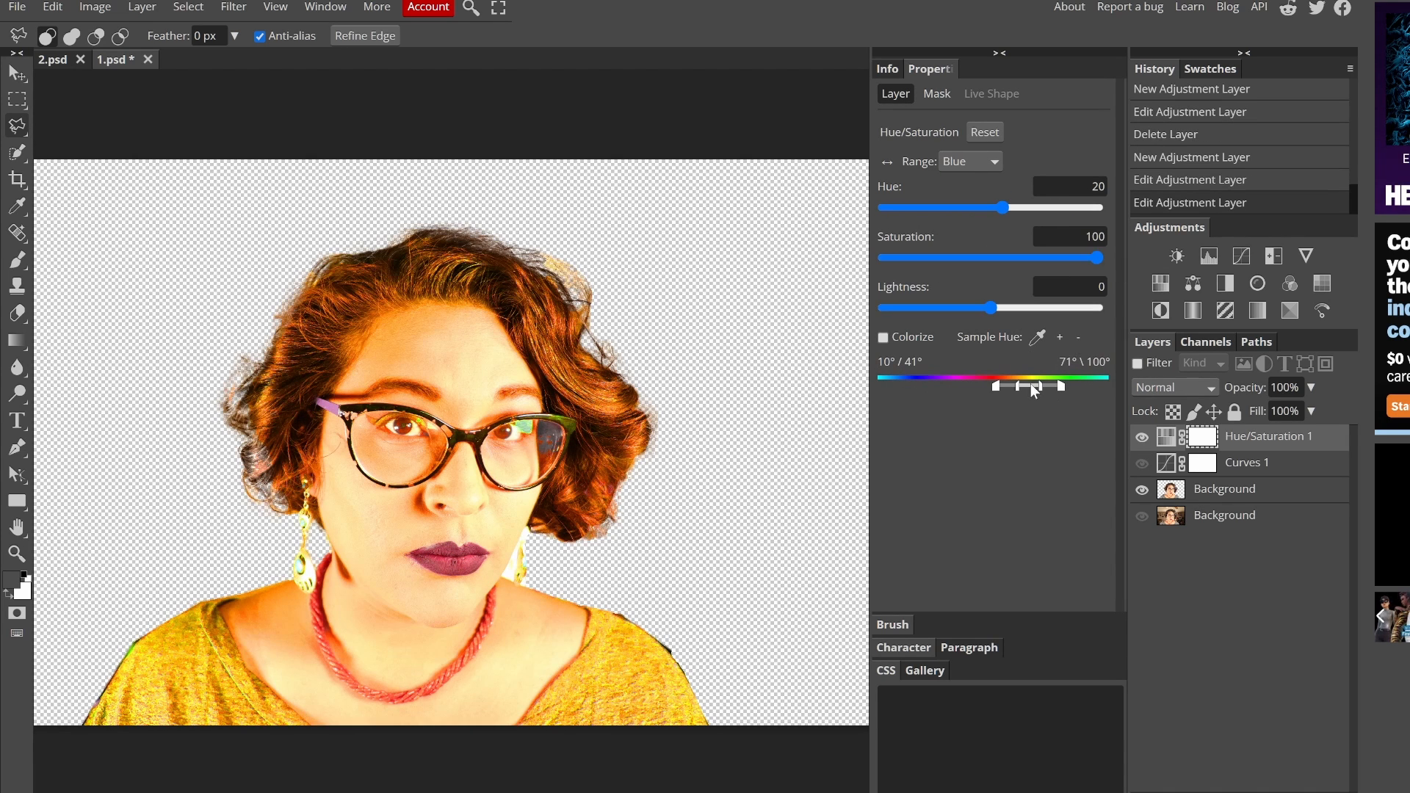
# - Widen the blue range's hue span and set its hue to 37, saturation to 69 and lightness to -18
pyautogui.moveTo(1030, 385); pyautogui.dragTo(1074, 390)
pyautogui.moveTo(1096, 257); pyautogui.dragTo(1064, 257)
pyautogui.moveTo(990, 307)
pyautogui.mouseDown()
pyautogui.moveTo(1049, 312)
pyautogui.moveTo(971, 308)
pyautogui.mouseUp()
pyautogui.moveTo(1002, 213)
pyautogui.mouseDown()
pyautogui.moveTo(1024, 214)
pyautogui.moveTo(1012, 210)
pyautogui.mouseUp()
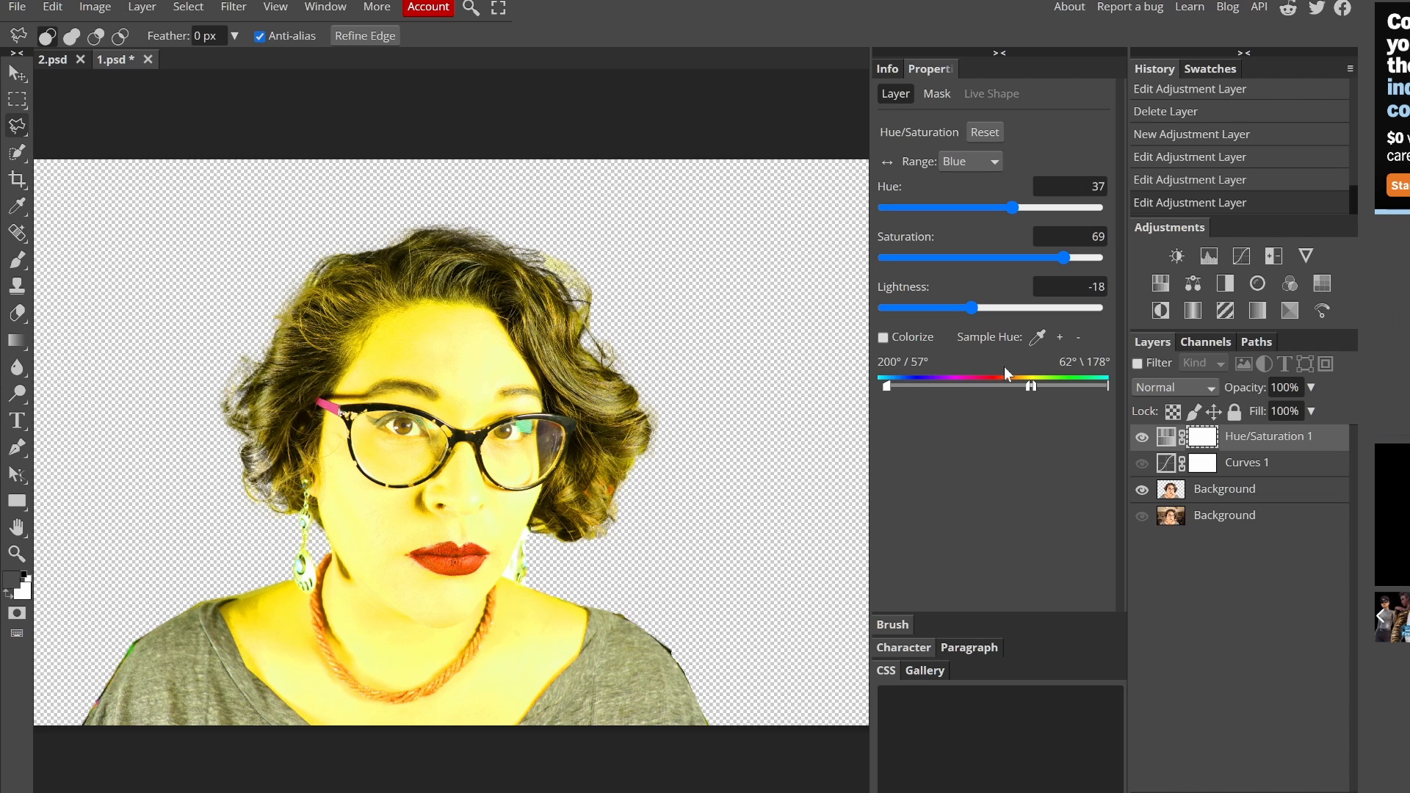
pyautogui.click(885, 339)
pyautogui.click(885, 338)
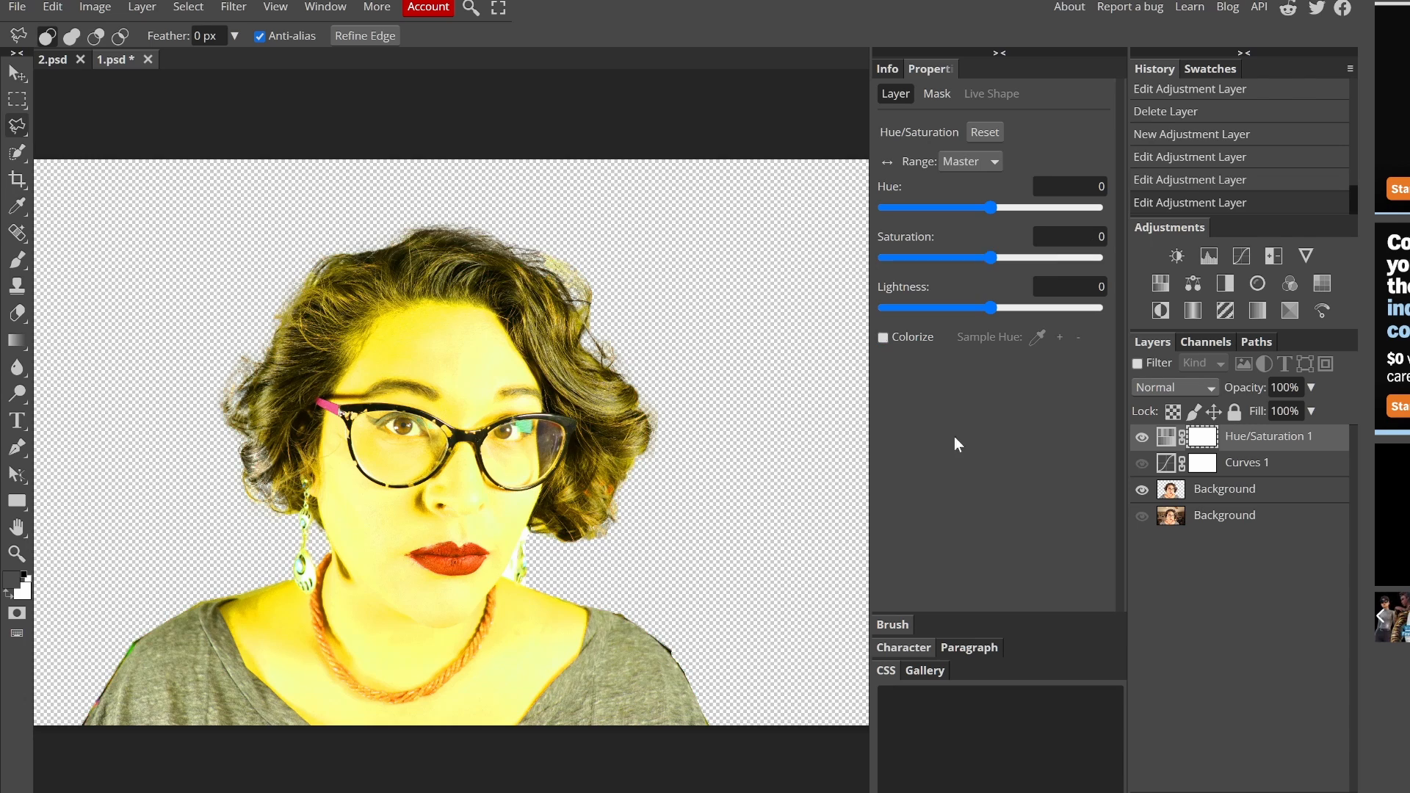
# - Try another hue shift on the Hue/Saturation layer's blue range, and reset the adjustment
pyautogui.click(971, 162)
pyautogui.click(963, 197)
pyautogui.moveTo(992, 389); pyautogui.dragTo(998, 389)
pyautogui.moveTo(991, 208)
pyautogui.mouseDown()
pyautogui.moveTo(1011, 208)
pyautogui.moveTo(973, 207)
pyautogui.moveTo(1010, 205)
pyautogui.mouseUp()
pyautogui.click(985, 133)
# - Set the Hue/Saturation layer's master range to hue 32, saturation 44 and lightness -9
pyautogui.click(985, 164)
pyautogui.click(976, 181)
pyautogui.click(1087, 186)
pyautogui.moveTo(991, 308); pyautogui.dragTo(981, 307)
pyautogui.moveTo(990, 257); pyautogui.dragTo(1037, 258)
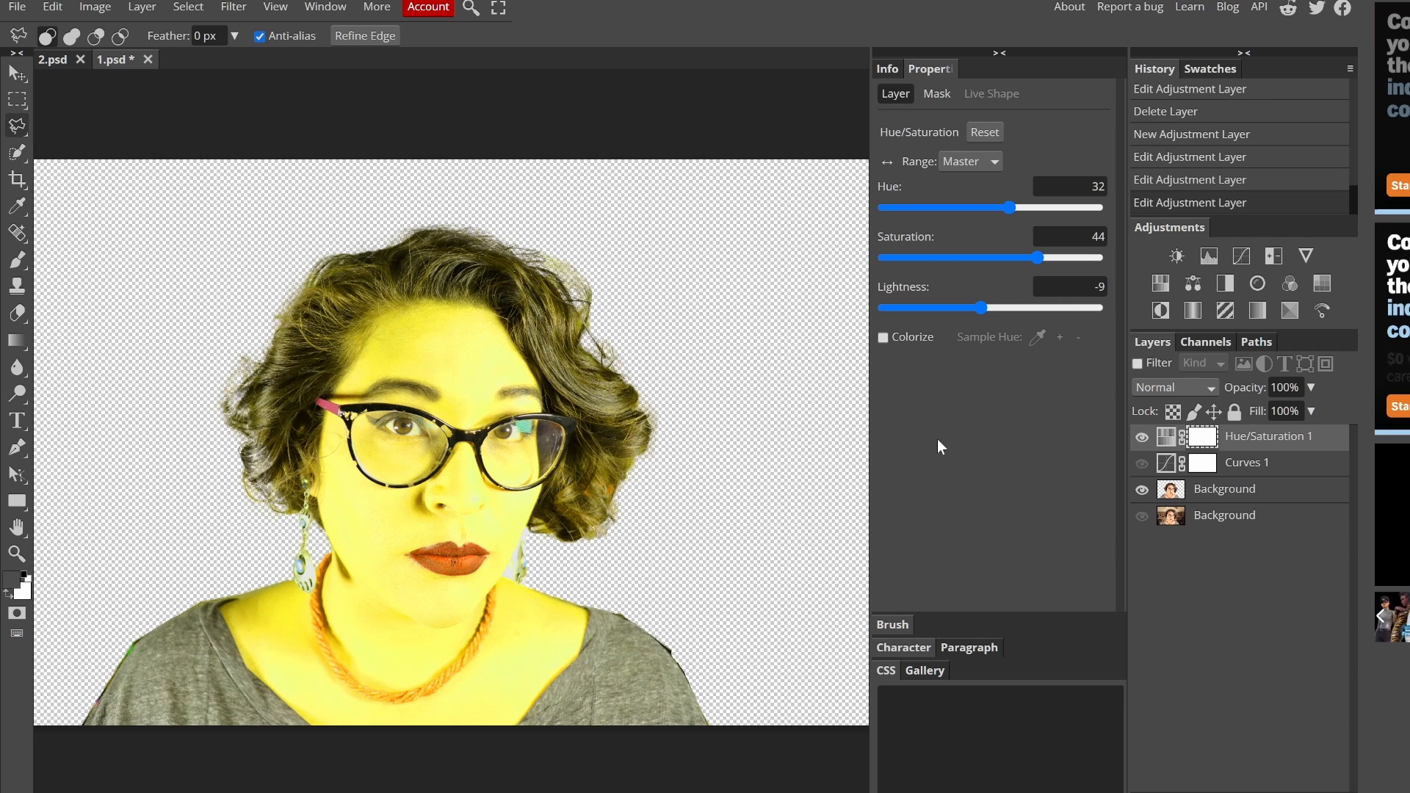
# - Delete the Curves layer and add a Levels adjustment layer with midtones 0.87 and white input 226
pyautogui.click(1142, 463)
pyautogui.click(1174, 463)
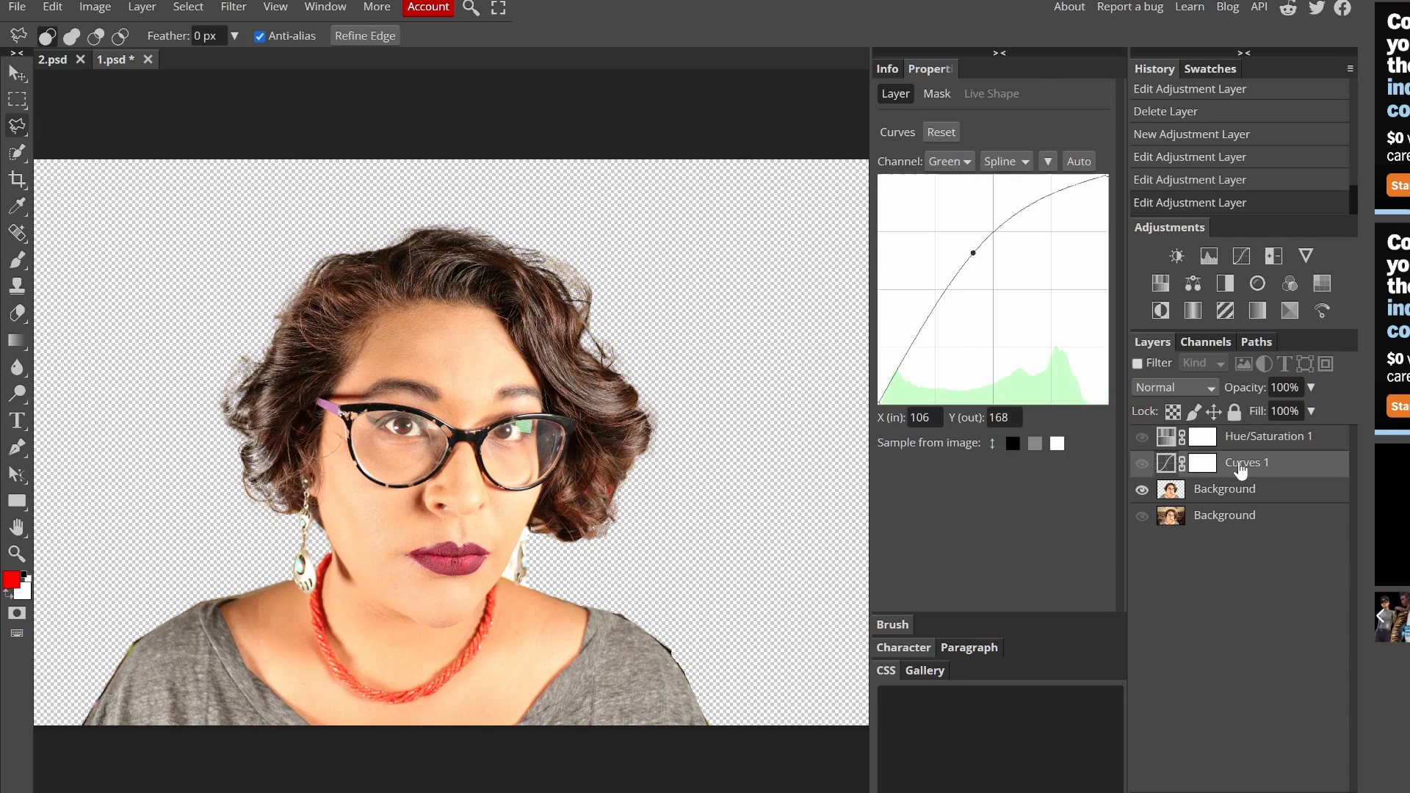
pyautogui.press('Delete')
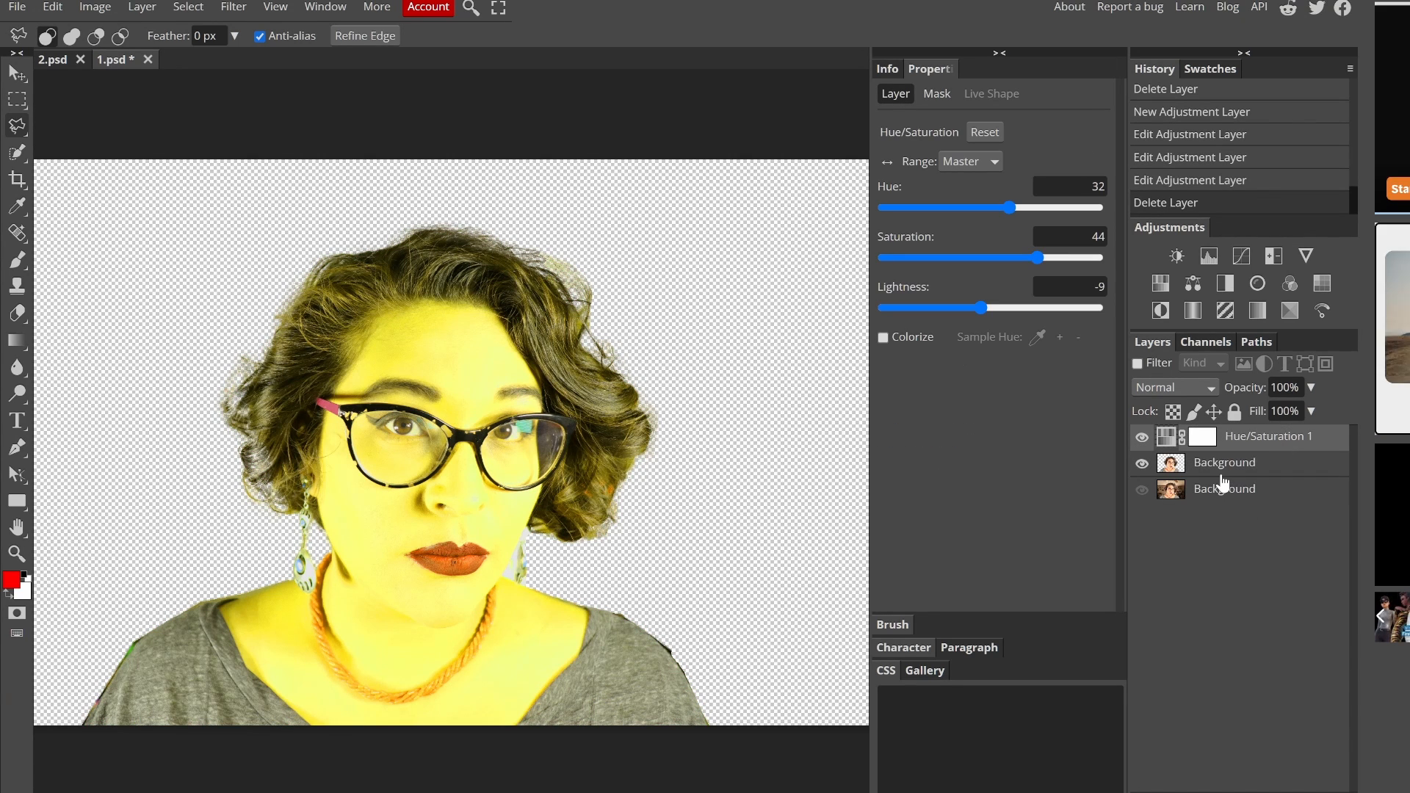
pyautogui.click(1209, 255)
pyautogui.moveTo(1105, 268); pyautogui.dragTo(1084, 278)
# - Try a Threshold layer at 132, and replace it with a Posterize layer set to 4 levels
pyautogui.click(1225, 311)
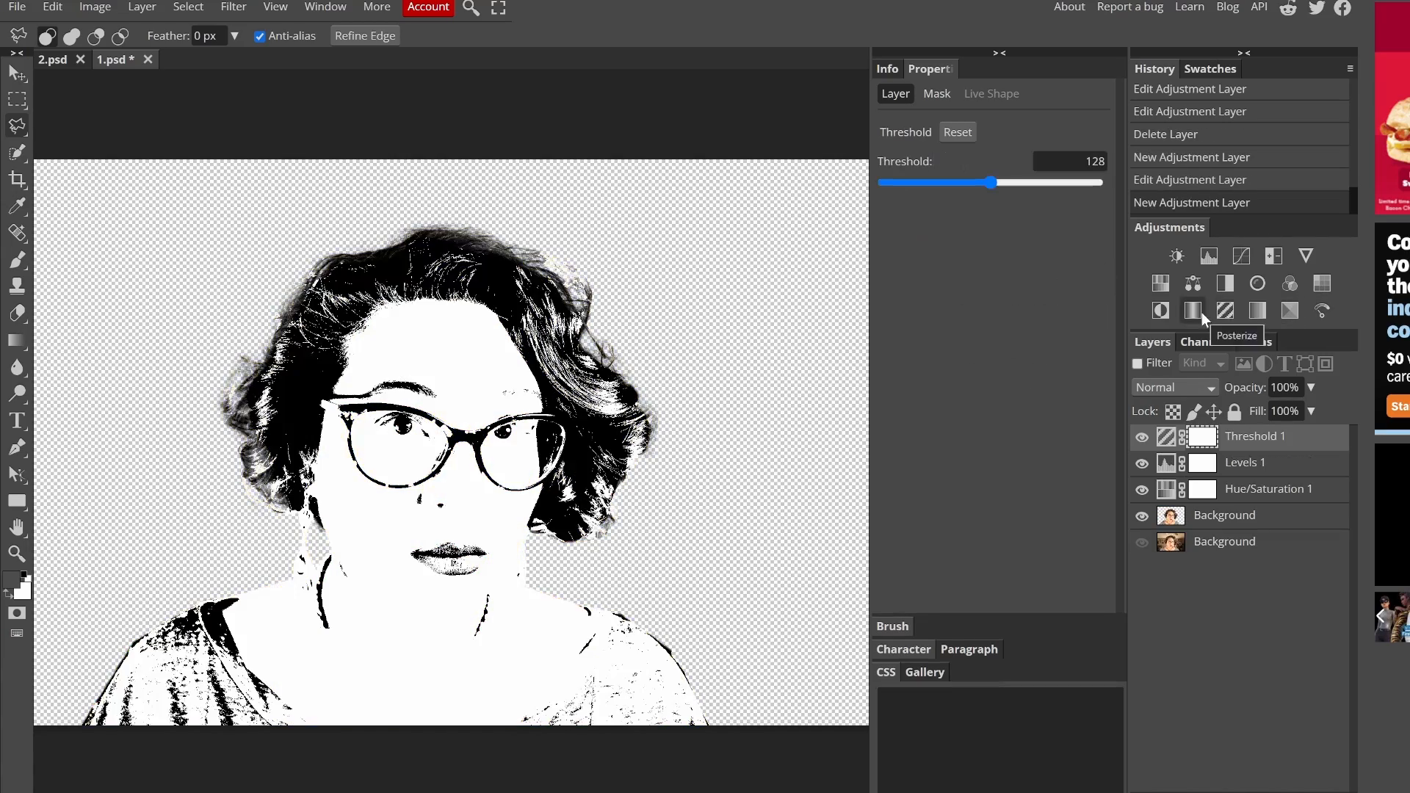
pyautogui.moveTo(991, 182); pyautogui.dragTo(1036, 192)
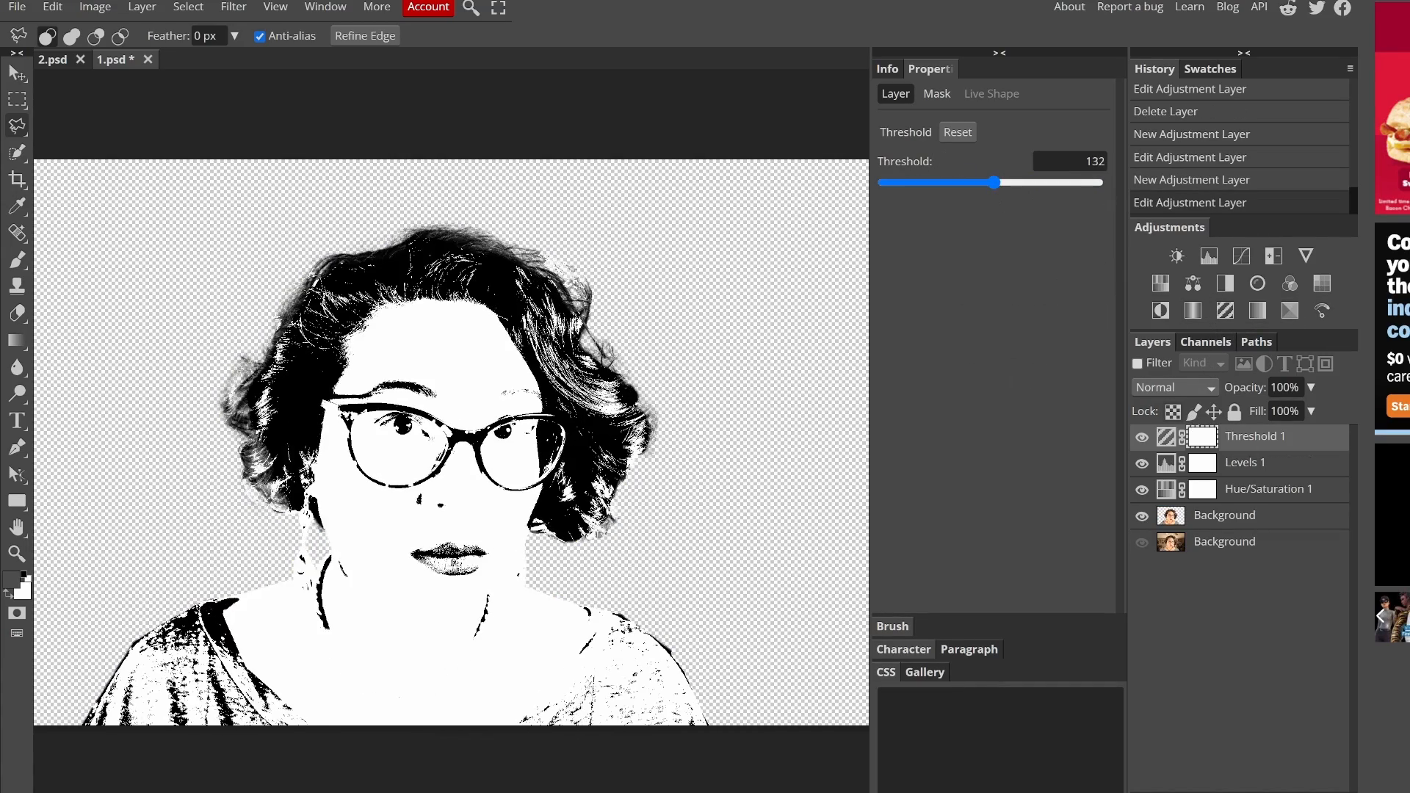
pyautogui.press('Delete')
pyautogui.press('Delete')
pyautogui.click(1192, 311)
pyautogui.moveTo(885, 182)
pyautogui.mouseDown()
pyautogui.moveTo(971, 194)
pyautogui.moveTo(887, 185)
pyautogui.mouseUp()
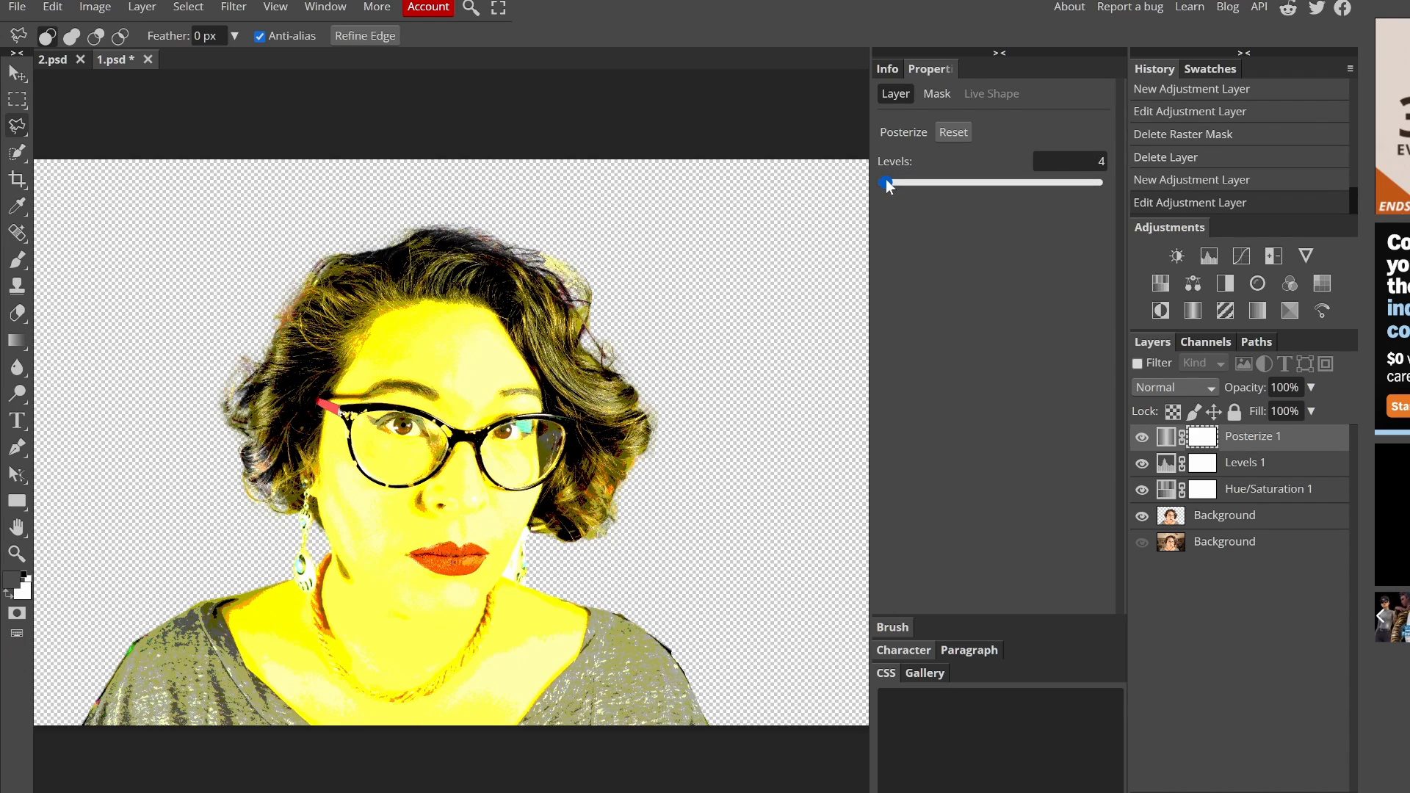
# - Hide the Posterize layer and set the Levels layer's black input to 73
pyautogui.click(1142, 438)
pyautogui.click(1142, 463)
pyautogui.click(1142, 463)
pyautogui.click(1248, 463)
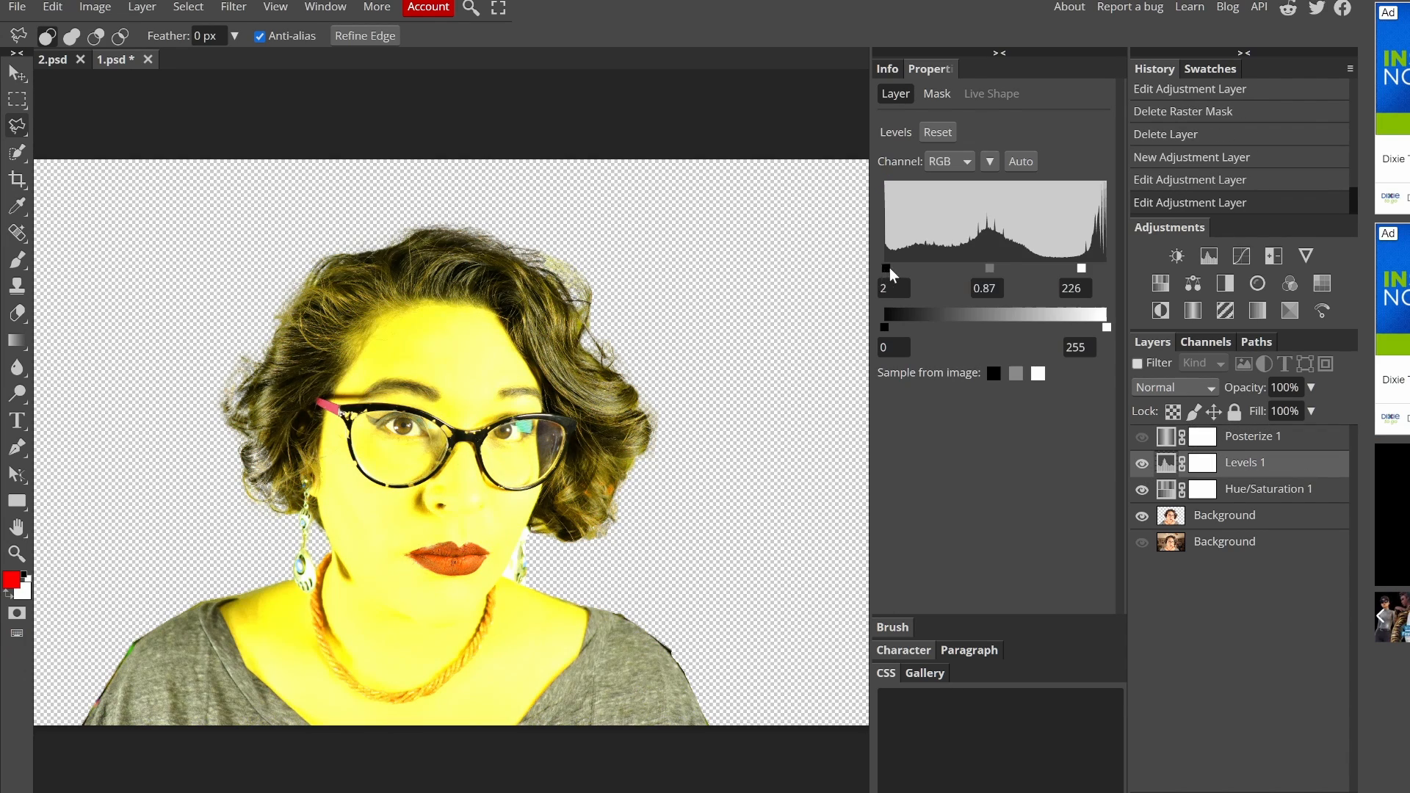
pyautogui.moveTo(925, 269); pyautogui.dragTo(949, 271)
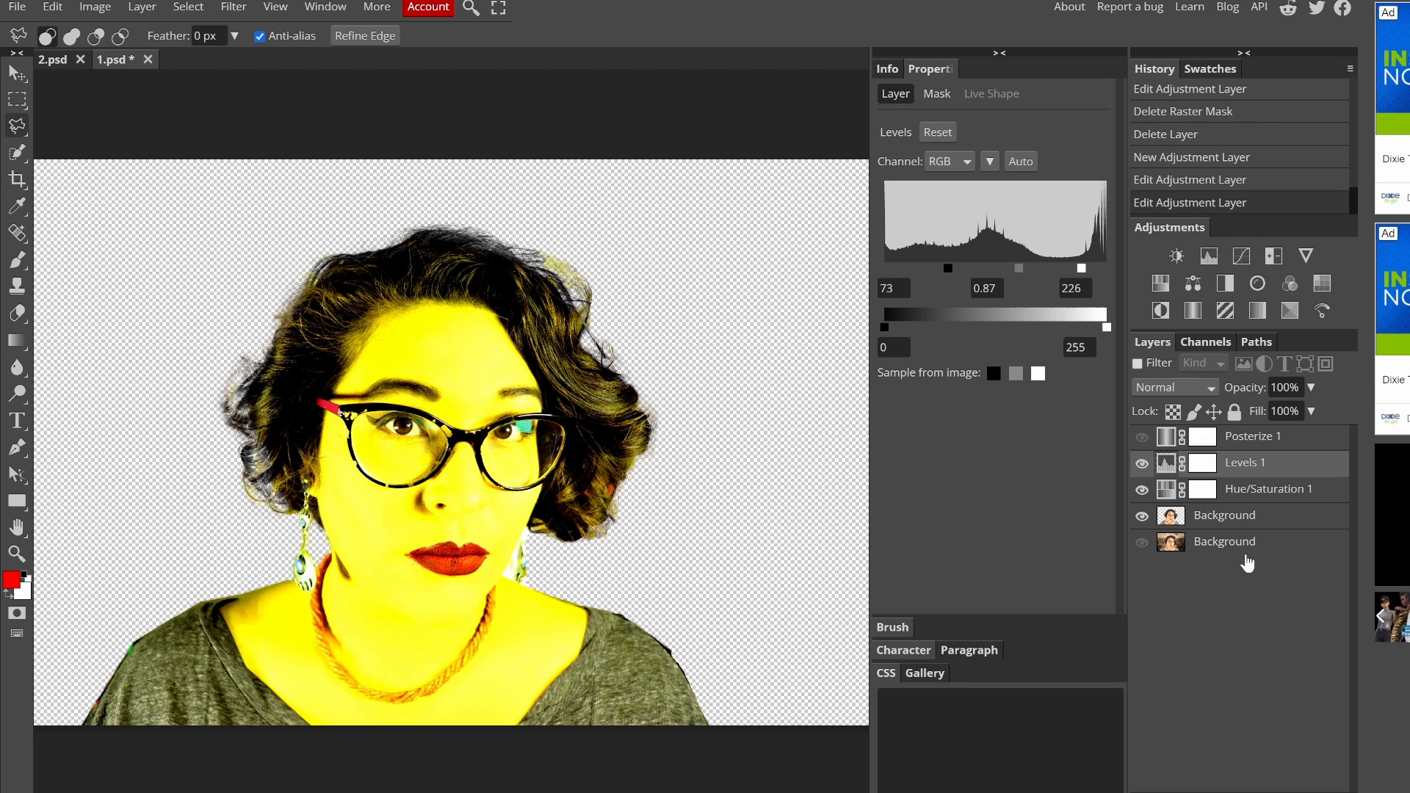
# - Create a new layer folder and delete the Posterize layer
pyautogui.click(1273, 791)
pyautogui.click(1253, 437)
pyautogui.press('Delete')
pyautogui.press('Delete')
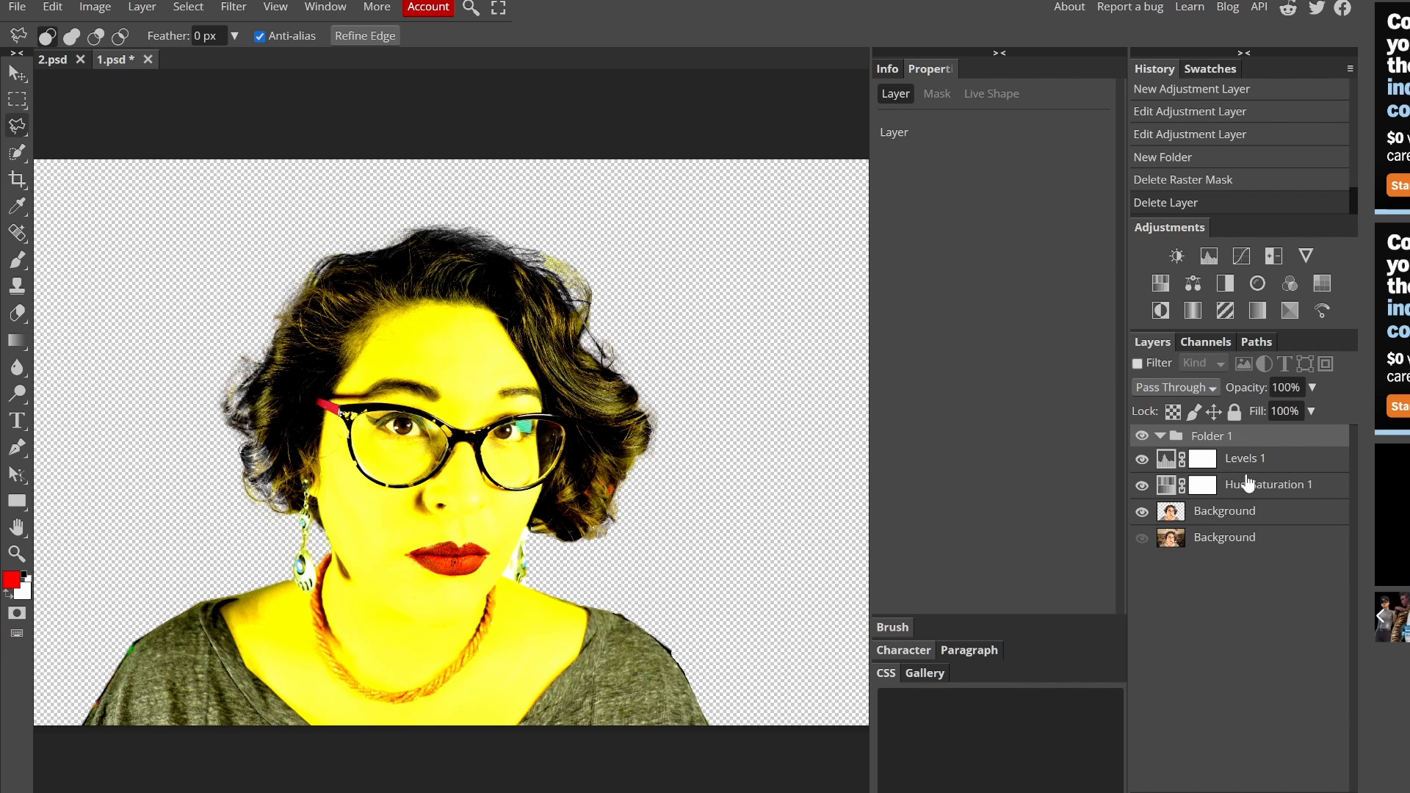
# - Move the Levels and Hue/Saturation layers into Folder 1 without their masks, and collapse and hide the folder
pyautogui.moveTo(1251, 461)
pyautogui.mouseDown()
pyautogui.moveTo(1251, 435)
pyautogui.moveTo(1253, 461)
pyautogui.mouseUp()
pyautogui.moveTo(1250, 438); pyautogui.dragTo(1212, 490)
pyautogui.moveTo(1205, 442); pyautogui.dragTo(1170, 479)
pyautogui.click(1189, 489)
pyautogui.click(1211, 490)
pyautogui.press('Delete')
pyautogui.click(1161, 489)
pyautogui.rightClick(1167, 467)
pyautogui.click(1168, 450)
pyautogui.moveTo(1174, 445); pyautogui.dragTo(1175, 461)
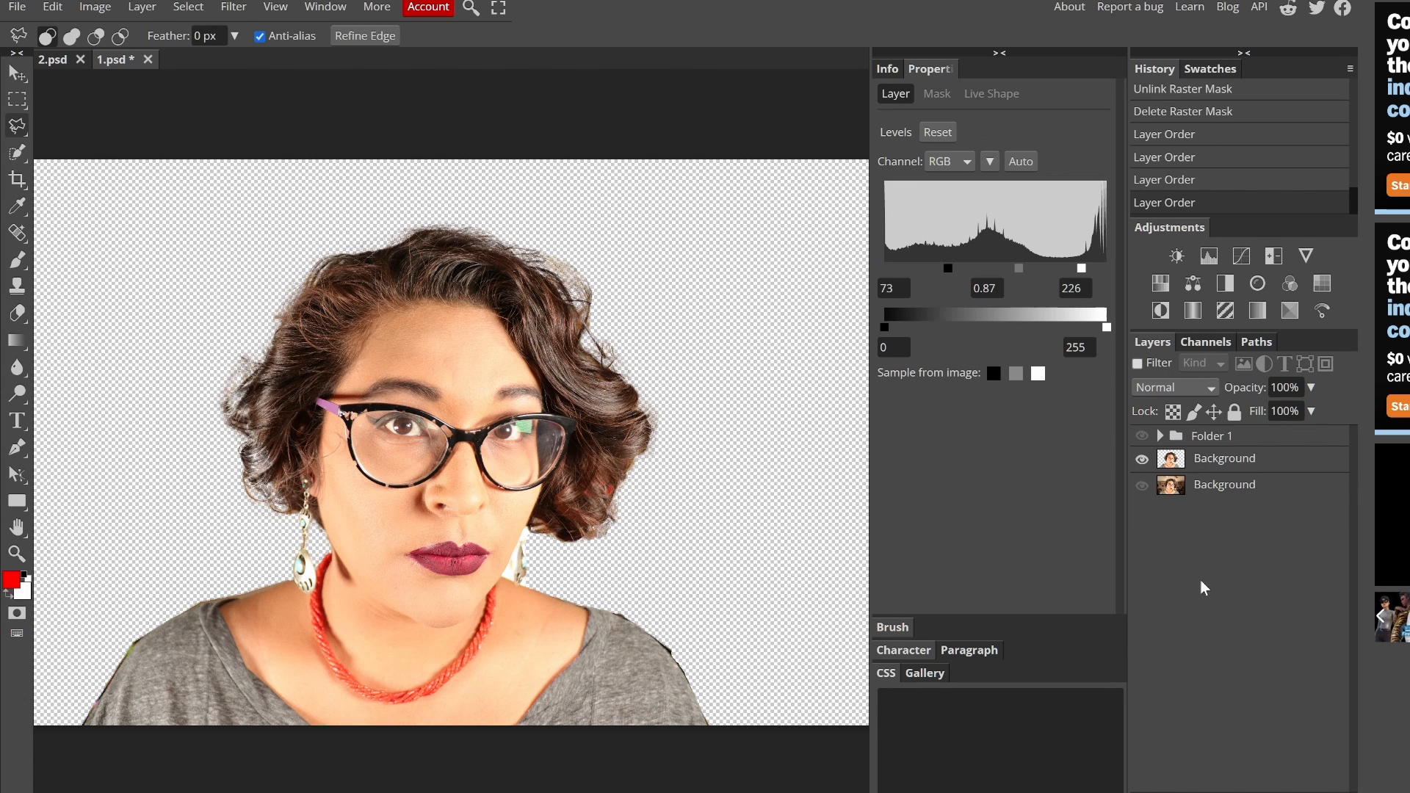
# - Try Channel Mixer and Photo Filter adjustment layers in the folder, and delete them
pyautogui.click(1321, 285)
pyautogui.click(1288, 284)
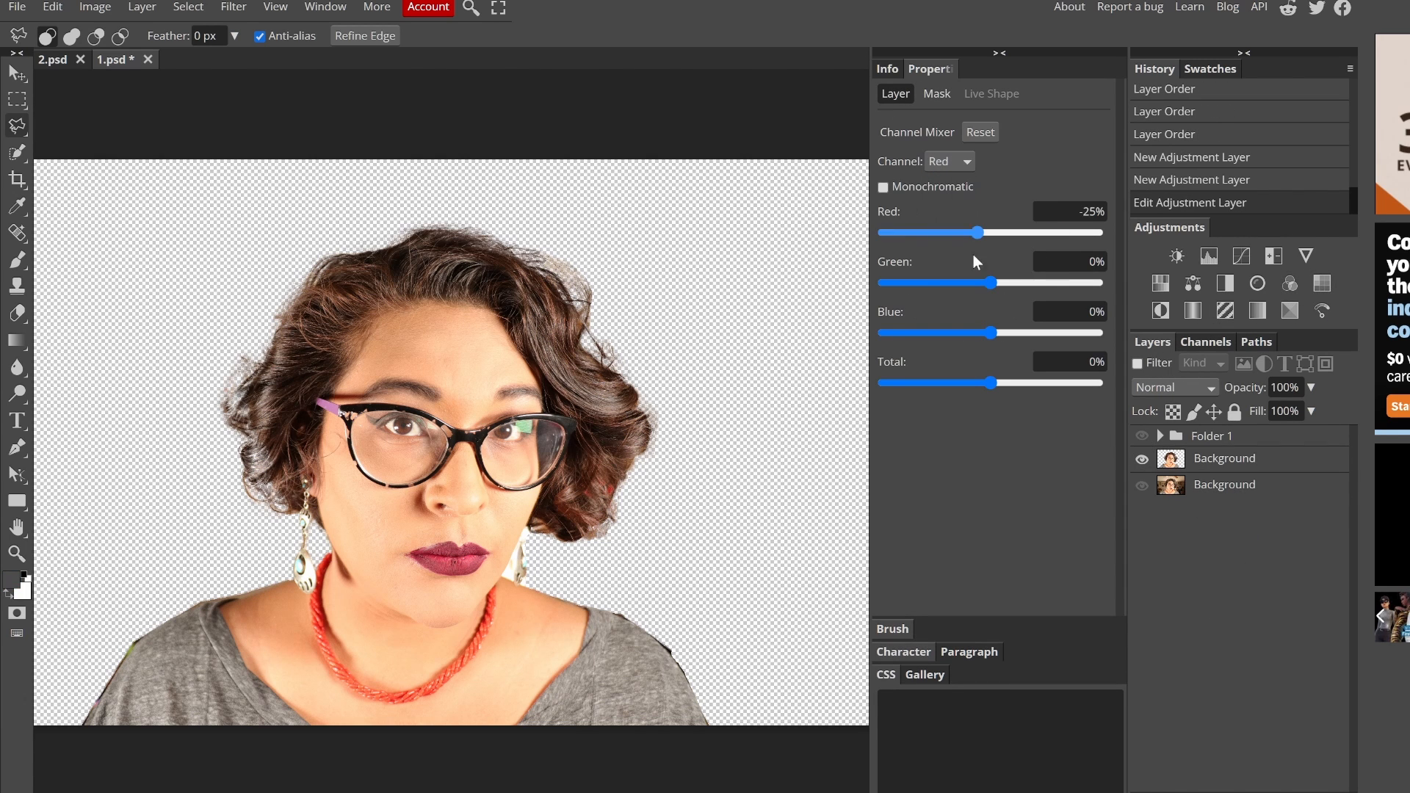
pyautogui.click(1256, 283)
pyautogui.click(1160, 436)
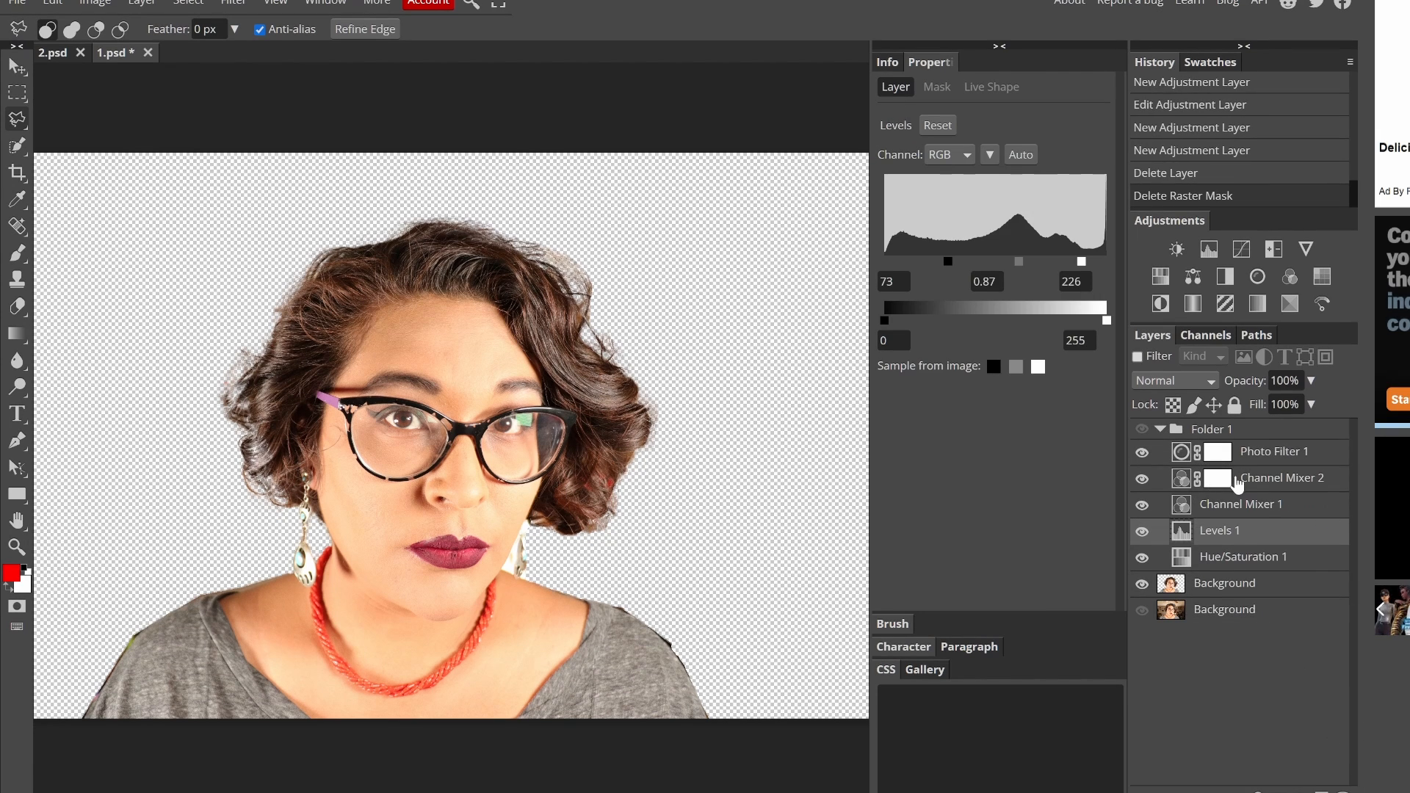
pyautogui.moveTo(1237, 480); pyautogui.dragTo(1342, 790)
pyautogui.moveTo(1217, 451); pyautogui.dragTo(1342, 791)
pyautogui.click(1233, 429)
# - Add a Channel Mixer layer above the cutout, with the red output channel's green at -200% and its blue and total lowered fully
pyautogui.click(1246, 522)
pyautogui.click(1288, 276)
pyautogui.moveTo(990, 325)
pyautogui.mouseDown()
pyautogui.moveTo(1010, 325)
pyautogui.moveTo(881, 325)
pyautogui.moveTo(991, 328)
pyautogui.mouseUp()
pyautogui.moveTo(991, 276); pyautogui.dragTo(1007, 276)
pyautogui.moveTo(1043, 226); pyautogui.dragTo(879, 226)
pyautogui.moveTo(1007, 276); pyautogui.dragTo(879, 276)
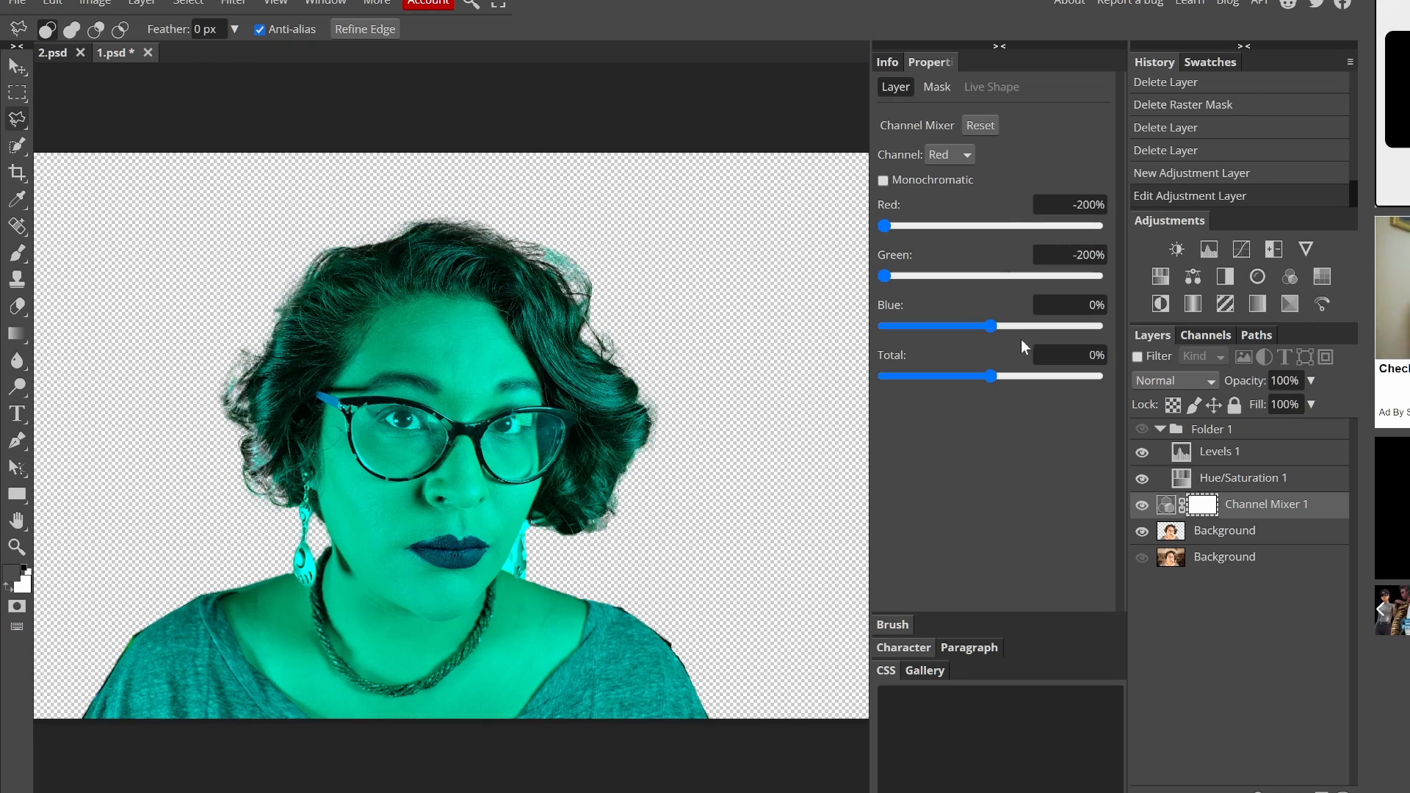
pyautogui.moveTo(990, 326); pyautogui.dragTo(874, 328)
pyautogui.moveTo(991, 376); pyautogui.dragTo(856, 393)
pyautogui.moveTo(883, 226); pyautogui.dragTo(1020, 226)
# - Set the Channel Mixer's green output channel to 136% red, and raise its green and total
pyautogui.click(961, 157)
pyautogui.click(945, 189)
pyautogui.moveTo(884, 276); pyautogui.dragTo(1088, 297)
pyautogui.moveTo(954, 226); pyautogui.dragTo(1061, 276)
pyautogui.moveTo(884, 376); pyautogui.dragTo(1041, 398)
# - Lower the blue contribution of the Channel Mixer's blue output channel fully, and raise its green and red
pyautogui.click(958, 156)
pyautogui.click(944, 204)
pyautogui.moveTo(1044, 326); pyautogui.dragTo(865, 347)
pyautogui.moveTo(991, 276); pyautogui.dragTo(1085, 278)
pyautogui.moveTo(991, 226); pyautogui.dragTo(1033, 236)
# - Set the Channel Mixer's green output channel total to -41%, and raise its red and green contributions
pyautogui.moveTo(1085, 276); pyautogui.dragTo(983, 291)
pyautogui.click(956, 156)
pyautogui.click(945, 189)
pyautogui.moveTo(1037, 376); pyautogui.dragTo(968, 374)
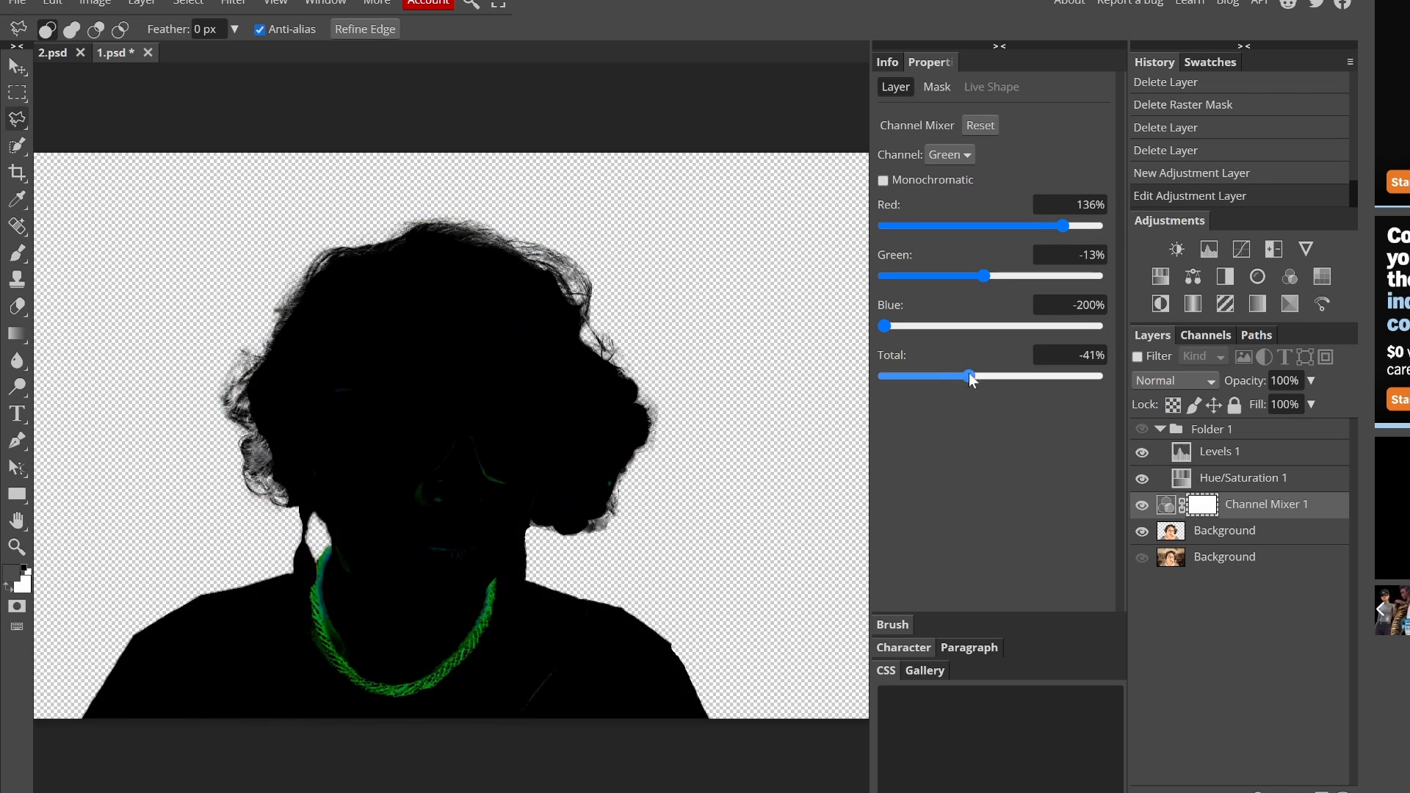
pyautogui.moveTo(1062, 227); pyautogui.dragTo(1102, 231)
pyautogui.moveTo(983, 276); pyautogui.dragTo(1037, 278)
# - Try a lower opacity on the Channel Mixer layer, and delete the layer
pyautogui.click(1310, 381)
pyautogui.moveTo(1309, 425); pyautogui.dragTo(1247, 433)
pyautogui.click(1219, 644)
pyautogui.press('Delete')
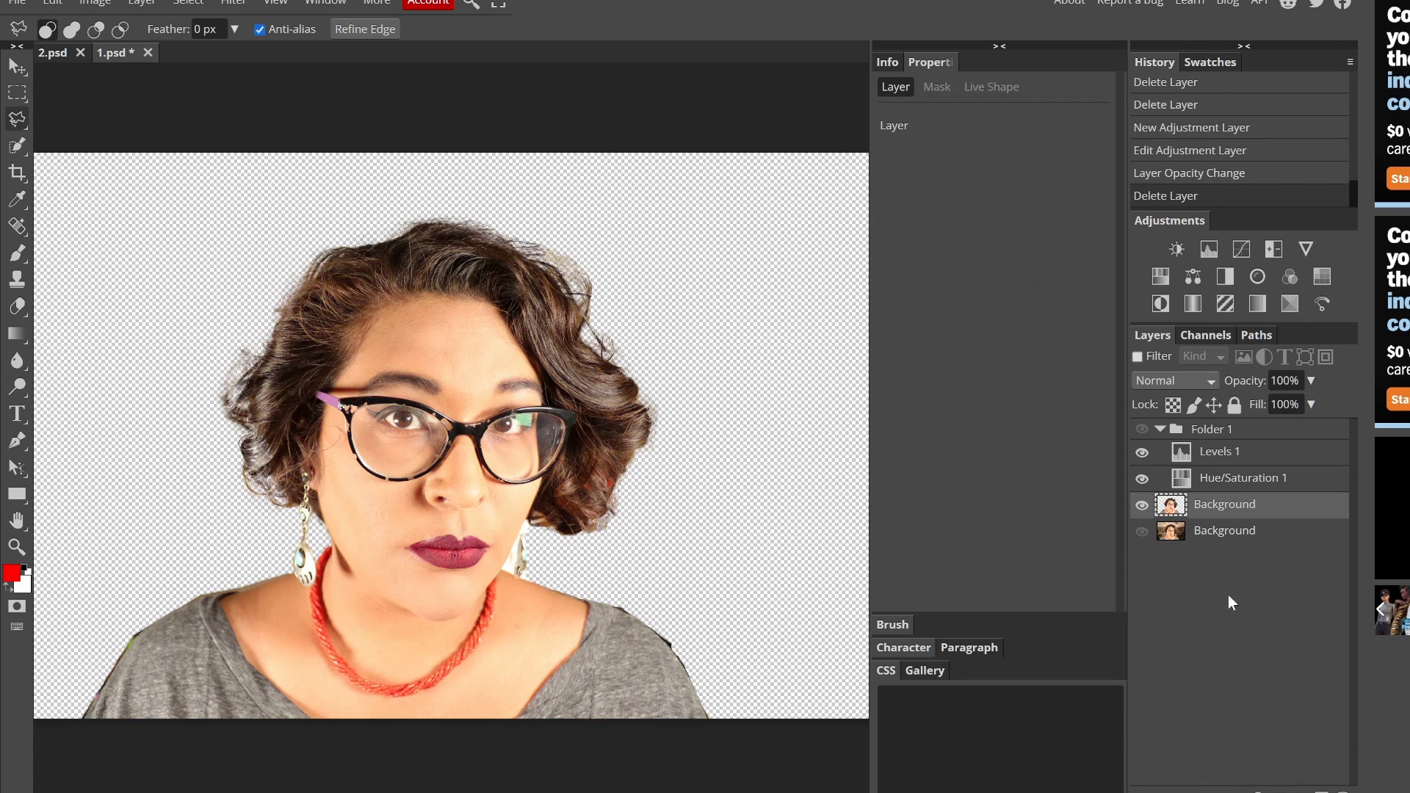
# - Add a yellow Photo Filter adjustment layer above the cutout at 100% density with luminosity preserved
pyautogui.click(1257, 277)
pyautogui.click(892, 155)
pyautogui.moveTo(348, 352); pyautogui.dragTo(351, 331)
pyautogui.moveTo(337, 167); pyautogui.dragTo(348, 148)
pyautogui.click(487, 361)
pyautogui.moveTo(1054, 200); pyautogui.dragTo(1103, 201)
pyautogui.click(880, 232)
pyautogui.click(881, 231)
pyautogui.click(881, 231)
pyautogui.click(881, 231)
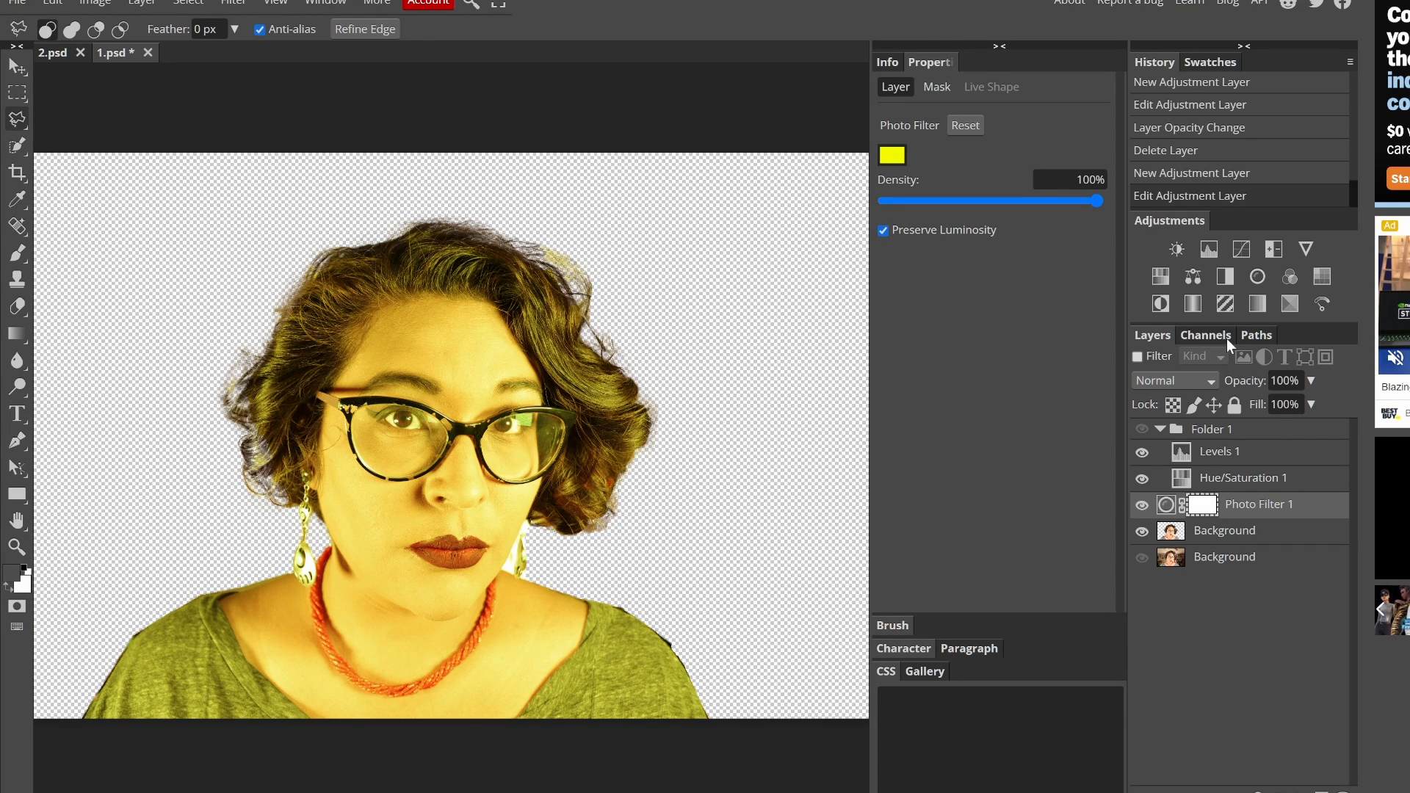
# - Try blending modes such as Lighter Color and Hard Light on the Photo Filter layer, and set it to Vivid Light
pyautogui.click(1174, 381)
pyautogui.click(1162, 597)
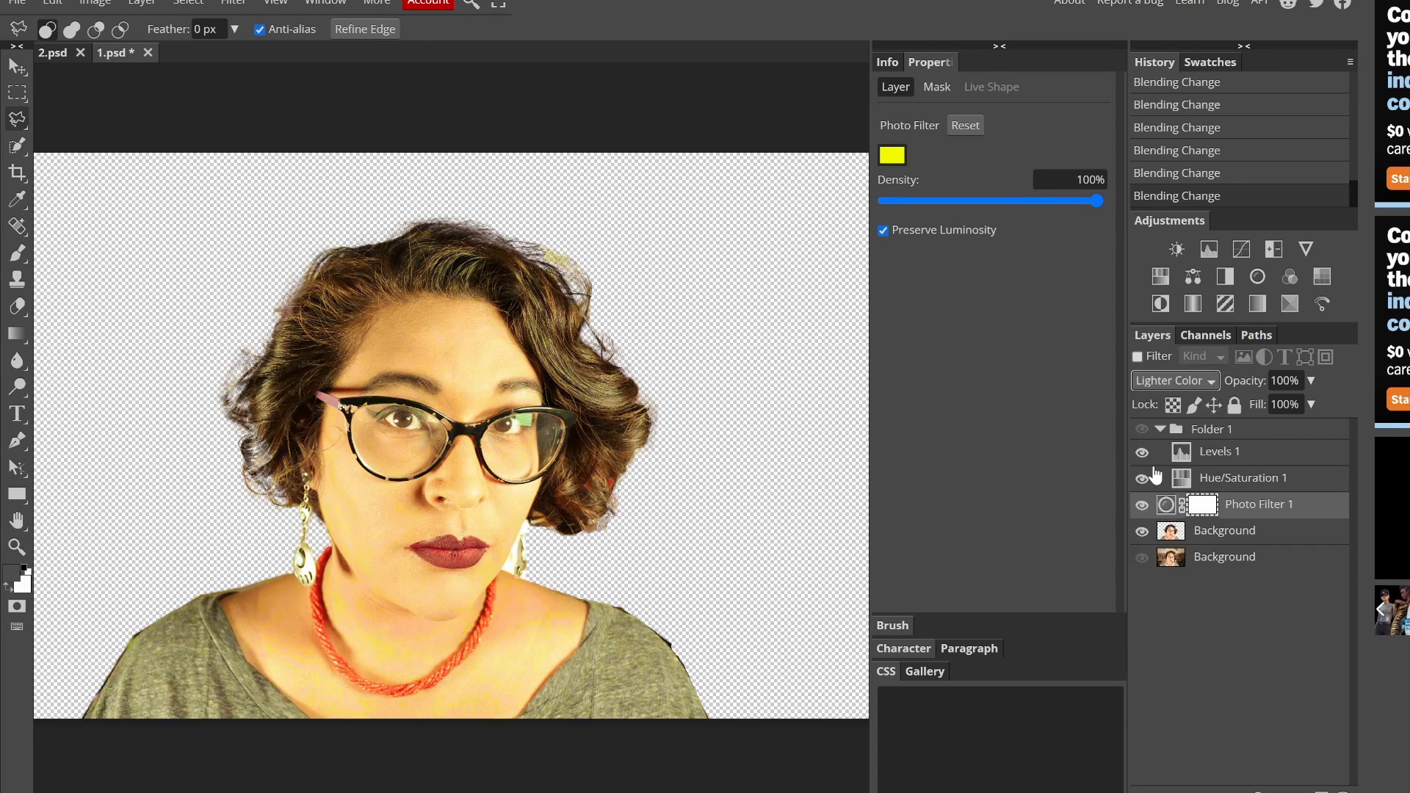
pyautogui.click(1162, 381)
pyautogui.click(1161, 491)
pyautogui.click(1161, 382)
pyautogui.click(1167, 658)
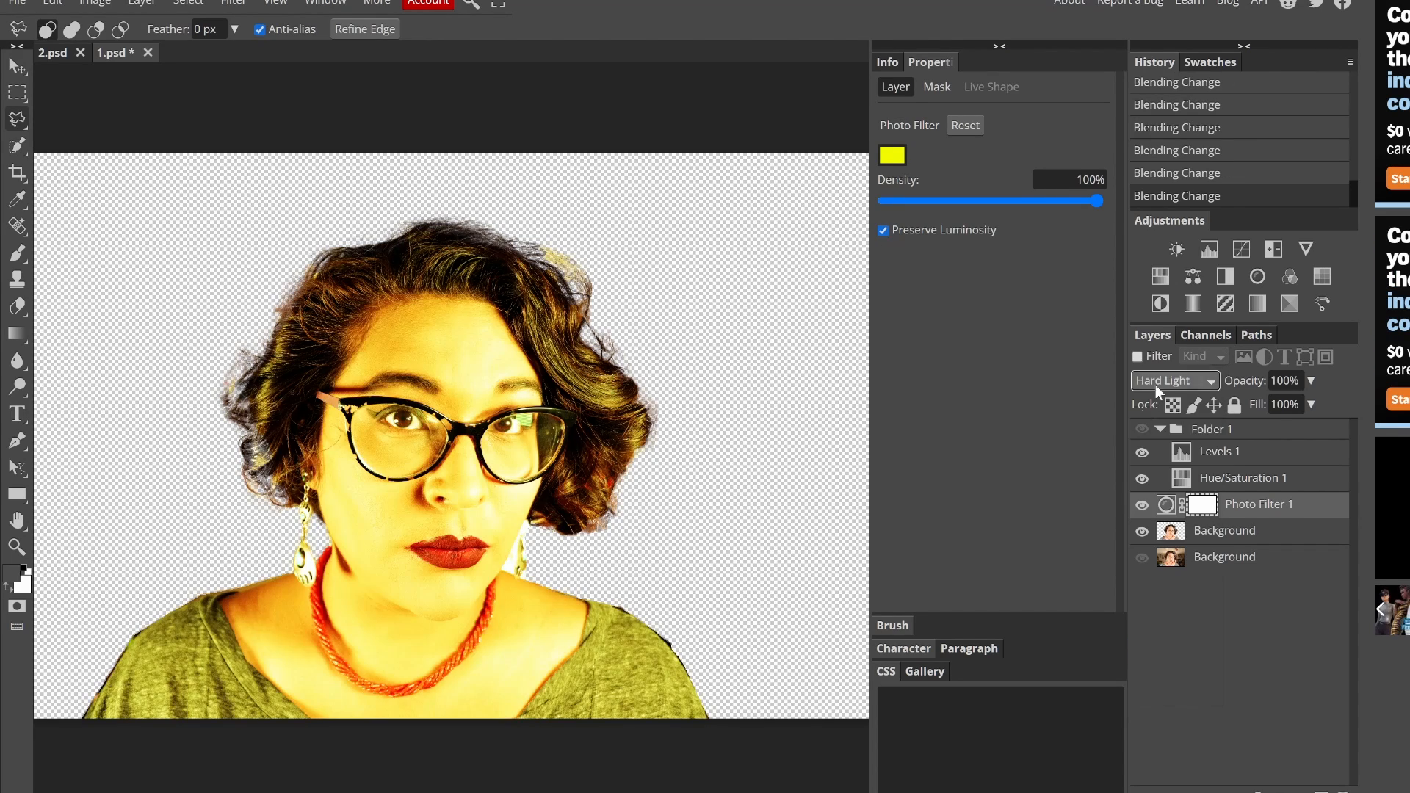
pyautogui.click(1157, 383)
pyautogui.click(1167, 671)
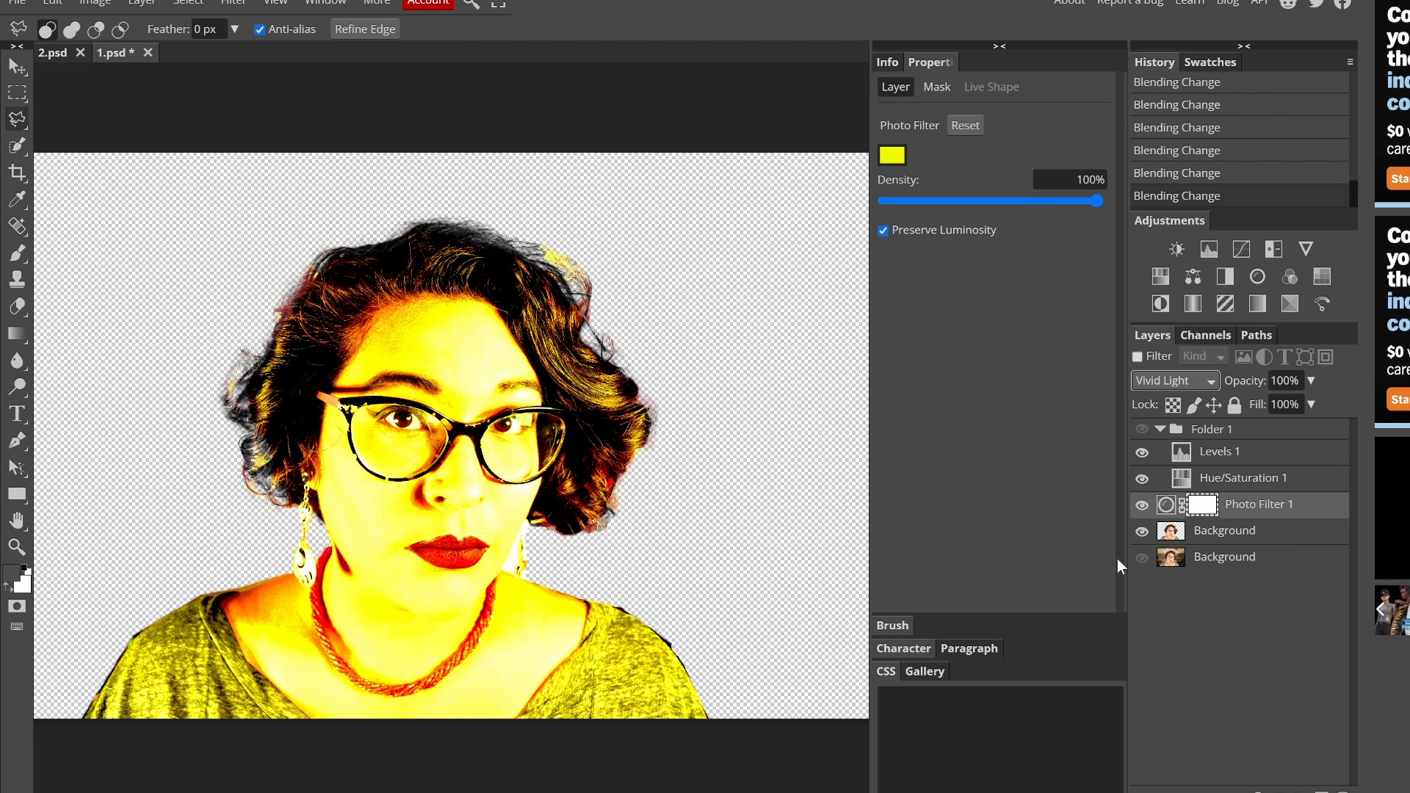
# - Add a Selective Color layer above the Photo Filter, with blacks at cyan -58%, magenta 39%, yellow -64% and black 100%
pyautogui.click(1160, 428)
pyautogui.click(1289, 303)
pyautogui.moveTo(990, 350); pyautogui.dragTo(1099, 354)
pyautogui.moveTo(1023, 300); pyautogui.dragTo(922, 297)
pyautogui.moveTo(990, 251); pyautogui.dragTo(1032, 263)
pyautogui.moveTo(1047, 201); pyautogui.dragTo(913, 221)
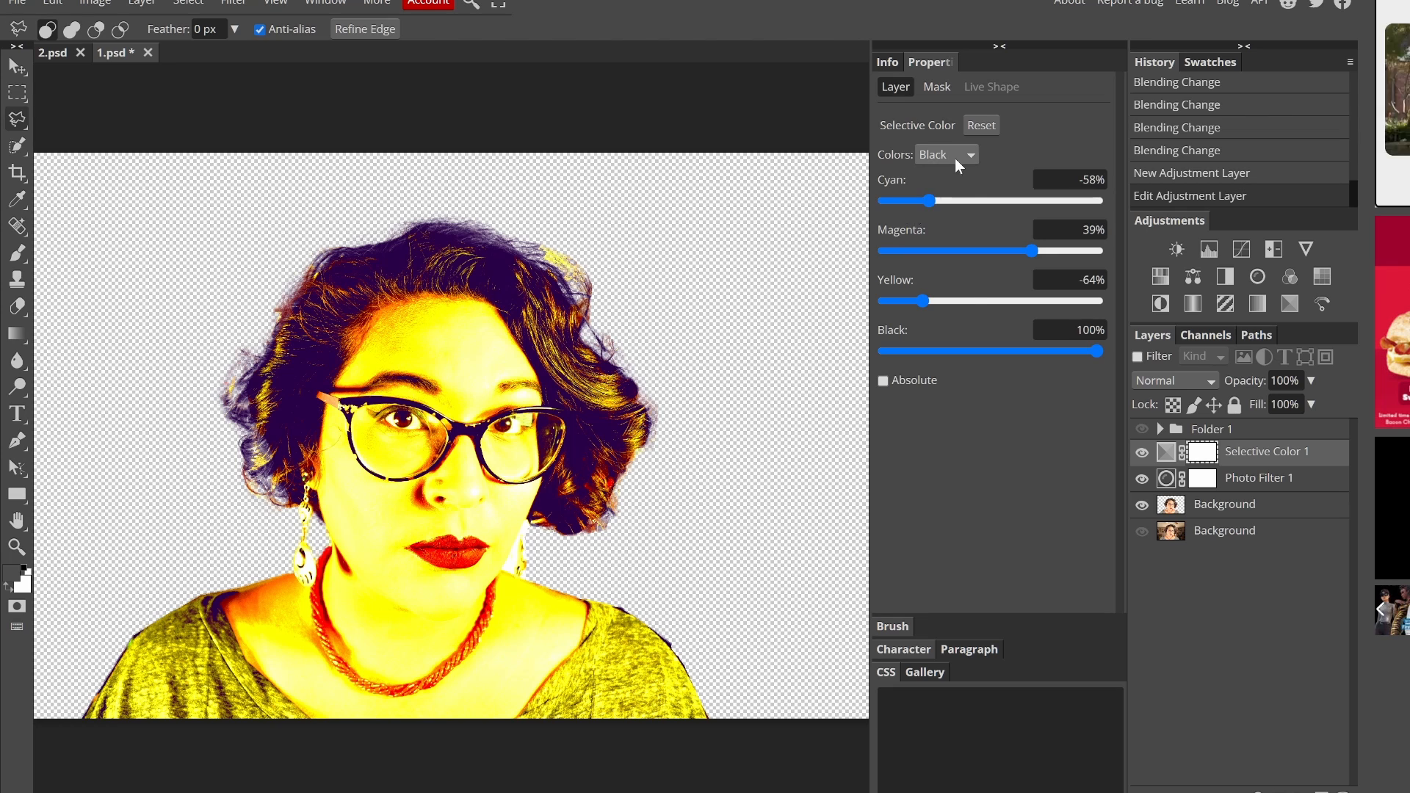
# - Set the Selective Color layer's whites to cyan -19%, magenta -17% and yellow 7%, with black lowered fully
pyautogui.scroll(2, 954, 157)
pyautogui.moveTo(1072, 251); pyautogui.dragTo(972, 250)
pyautogui.moveTo(990, 301); pyautogui.dragTo(1000, 302)
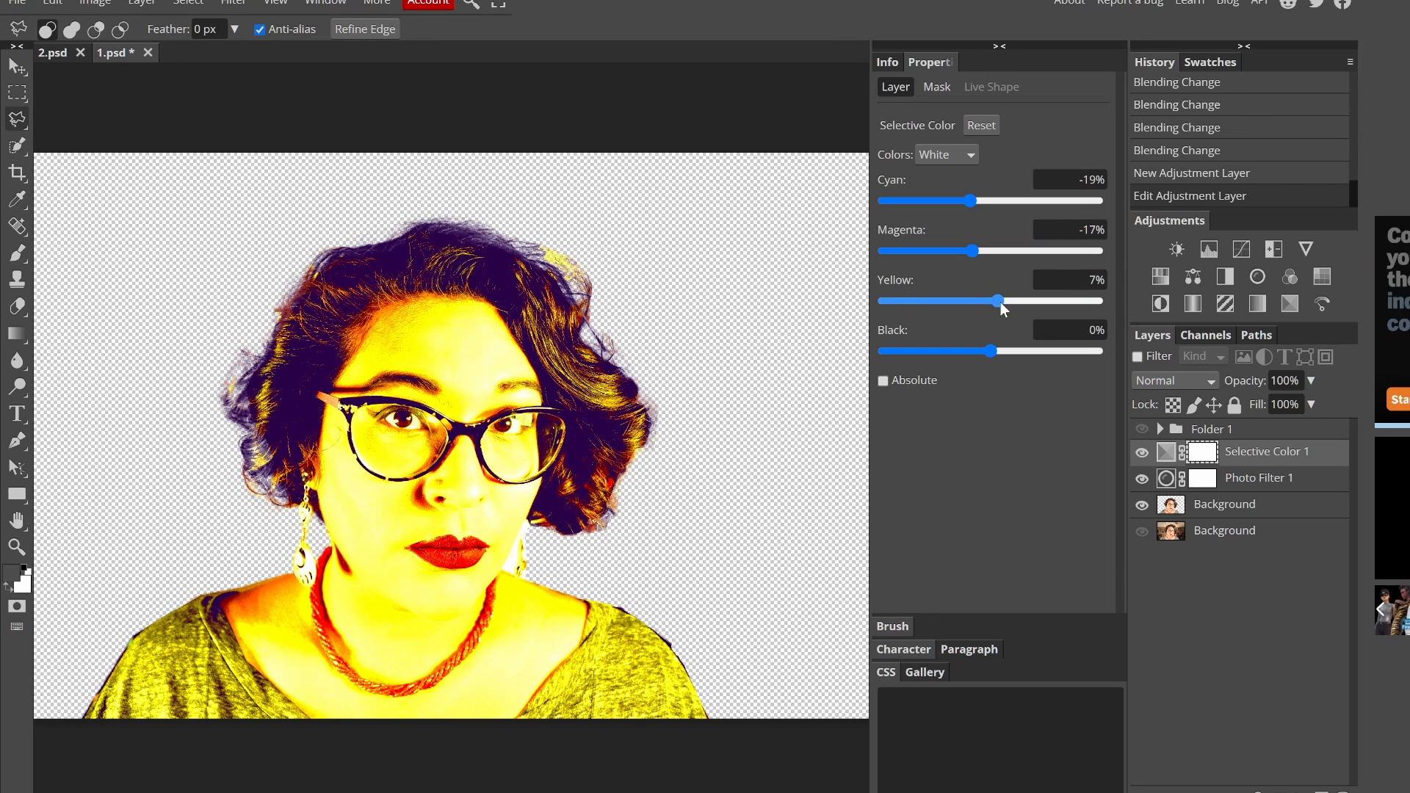
pyautogui.moveTo(990, 350); pyautogui.dragTo(823, 361)
pyautogui.click(884, 381)
# - Set the Selective Color layer's neutrals to cyan 52%, magenta -66%, yellow -74% and black 19%
pyautogui.click(947, 154)
pyautogui.click(947, 279)
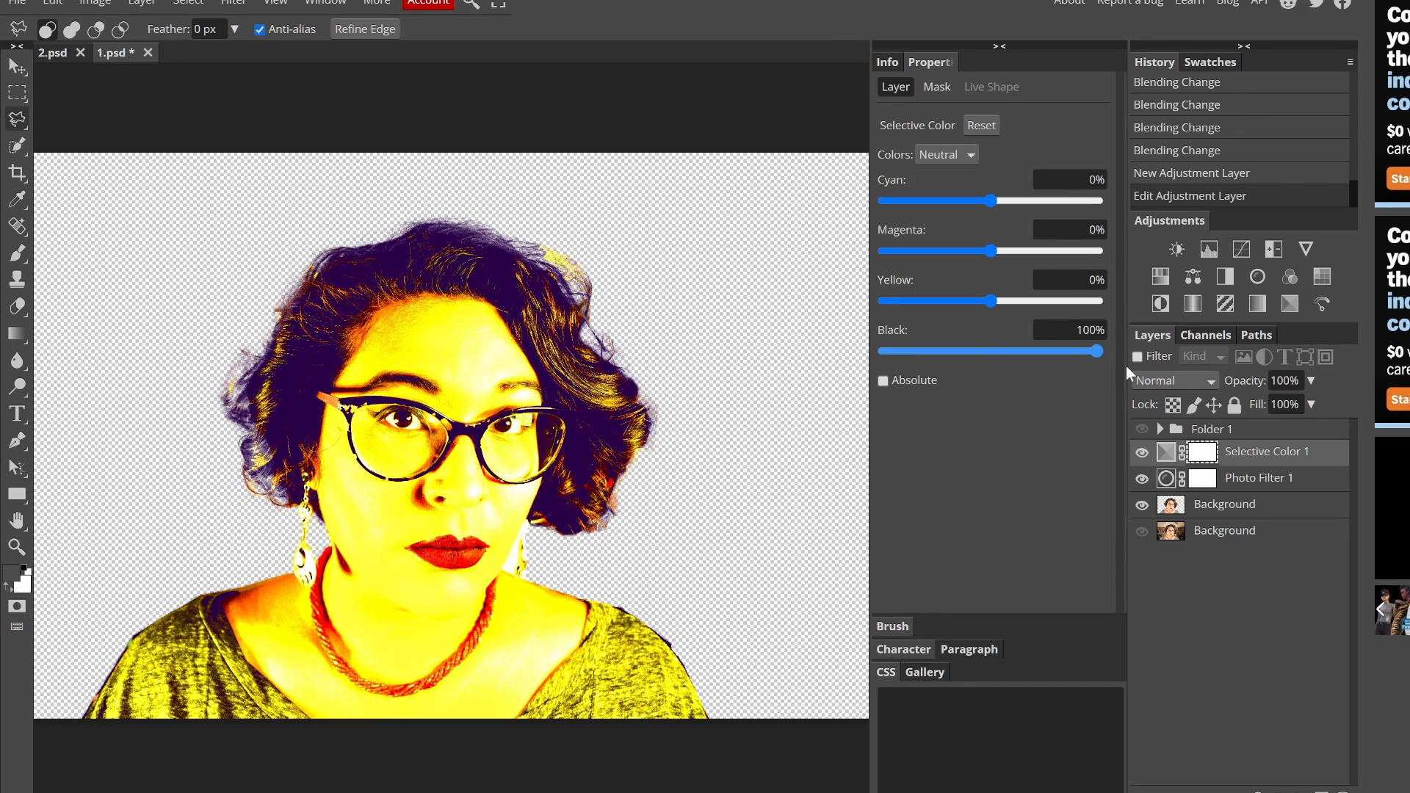
pyautogui.moveTo(884, 301); pyautogui.dragTo(911, 300)
pyautogui.moveTo(991, 250); pyautogui.dragTo(920, 250)
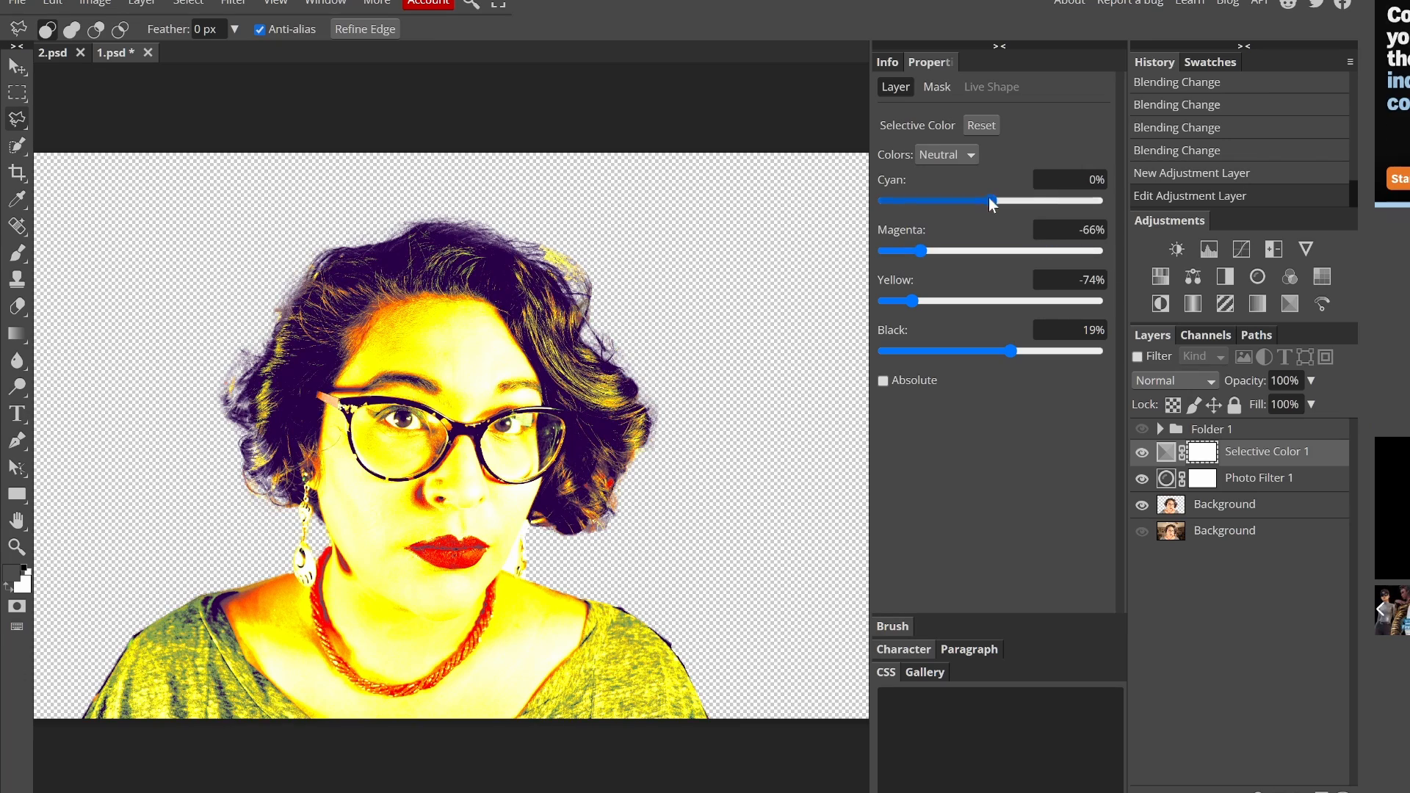
pyautogui.moveTo(990, 201); pyautogui.dragTo(1046, 203)
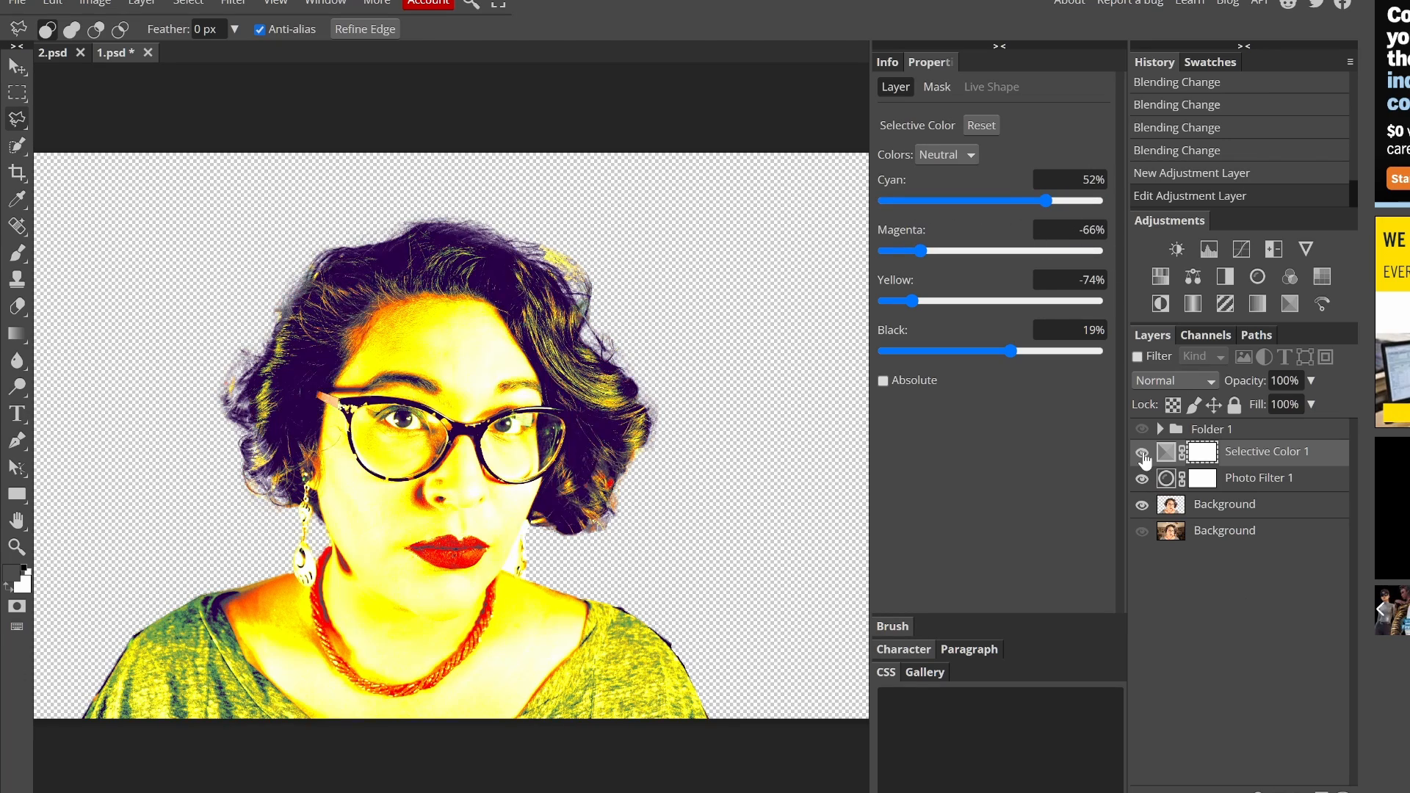
# - Show Folder 1, hide its Hue/Saturation layer, and move the folder directly below the Photo Filter layer
pyautogui.click(1142, 478)
pyautogui.click(1142, 479)
pyautogui.click(1141, 429)
pyautogui.click(1160, 429)
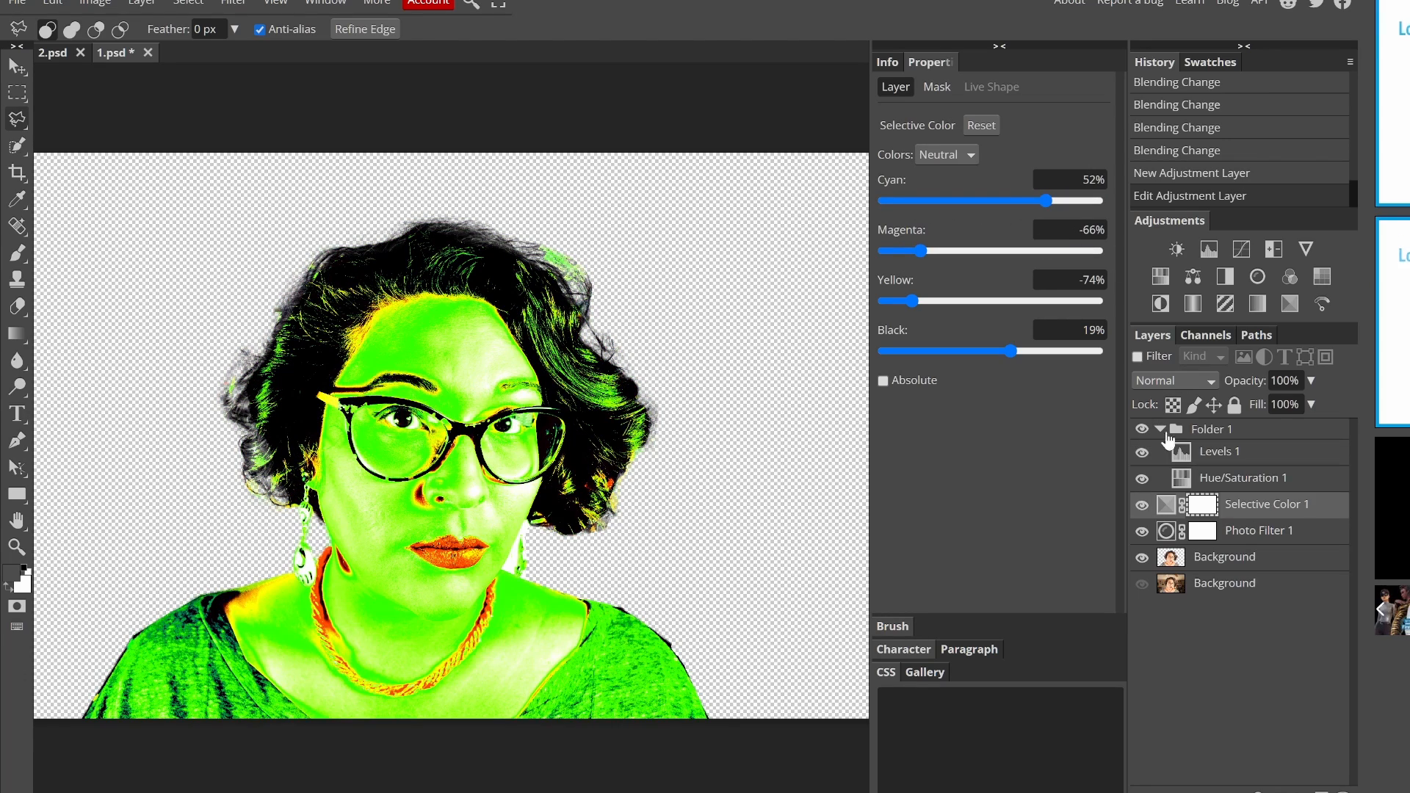
pyautogui.click(1142, 477)
pyautogui.moveTo(1208, 429); pyautogui.dragTo(1198, 544)
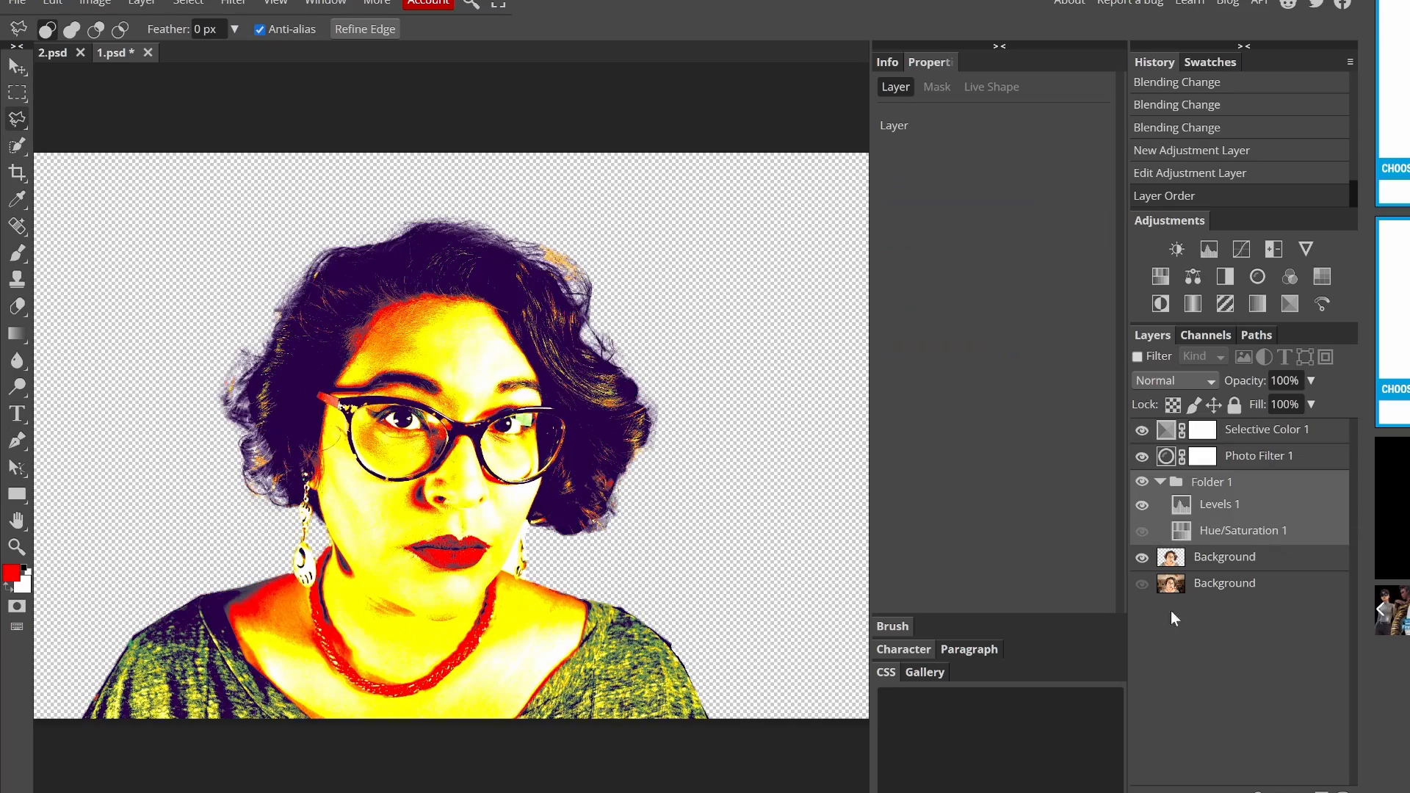
# - Show the Hue/Saturation layer in Folder 1 and try hue 45, saturation -60 and lightness 8 on it
pyautogui.click(1143, 505)
pyautogui.click(1143, 505)
pyautogui.click(1143, 506)
pyautogui.click(1143, 505)
pyautogui.click(1143, 531)
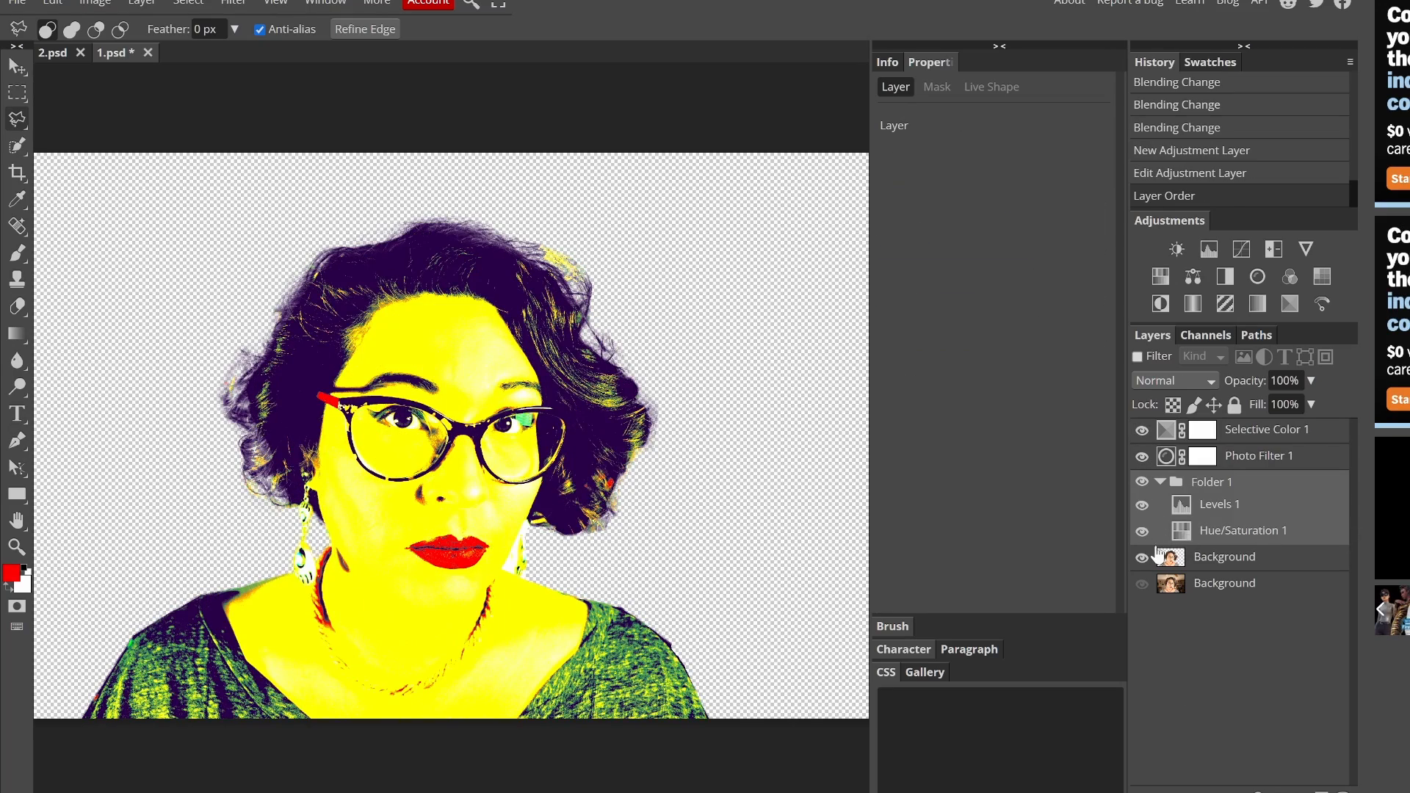
pyautogui.click(1181, 531)
pyautogui.moveTo(1033, 251); pyautogui.dragTo(927, 251)
pyautogui.moveTo(1013, 201)
pyautogui.mouseDown()
pyautogui.moveTo(977, 203)
pyautogui.moveTo(1100, 214)
pyautogui.moveTo(1017, 203)
pyautogui.mouseUp()
pyautogui.moveTo(981, 300)
pyautogui.mouseDown()
pyautogui.moveTo(1118, 315)
pyautogui.moveTo(988, 301)
pyautogui.mouseUp()
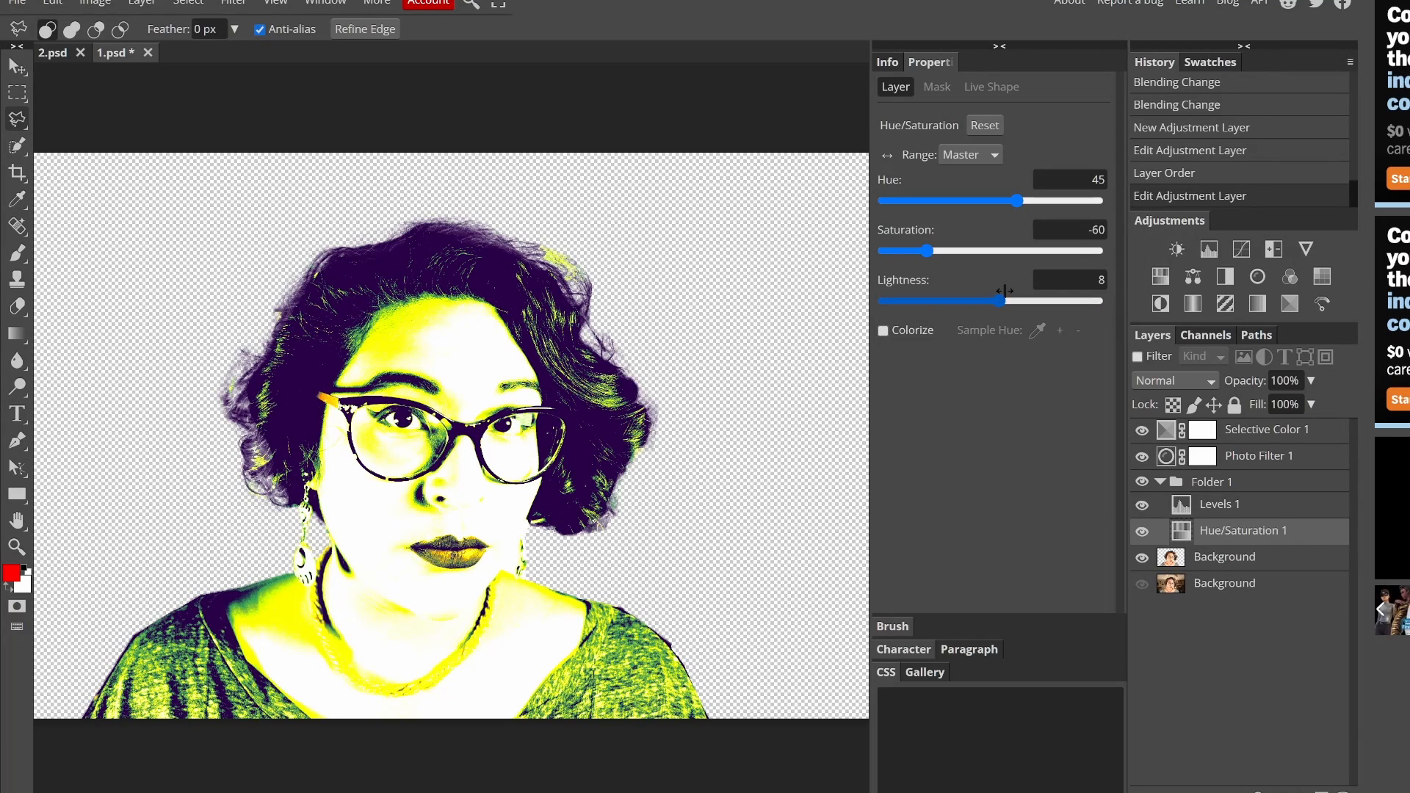
# - Delete the Hue/Saturation layer and add an empty layer directly below the cut-out Background layer
pyautogui.press('Delete')
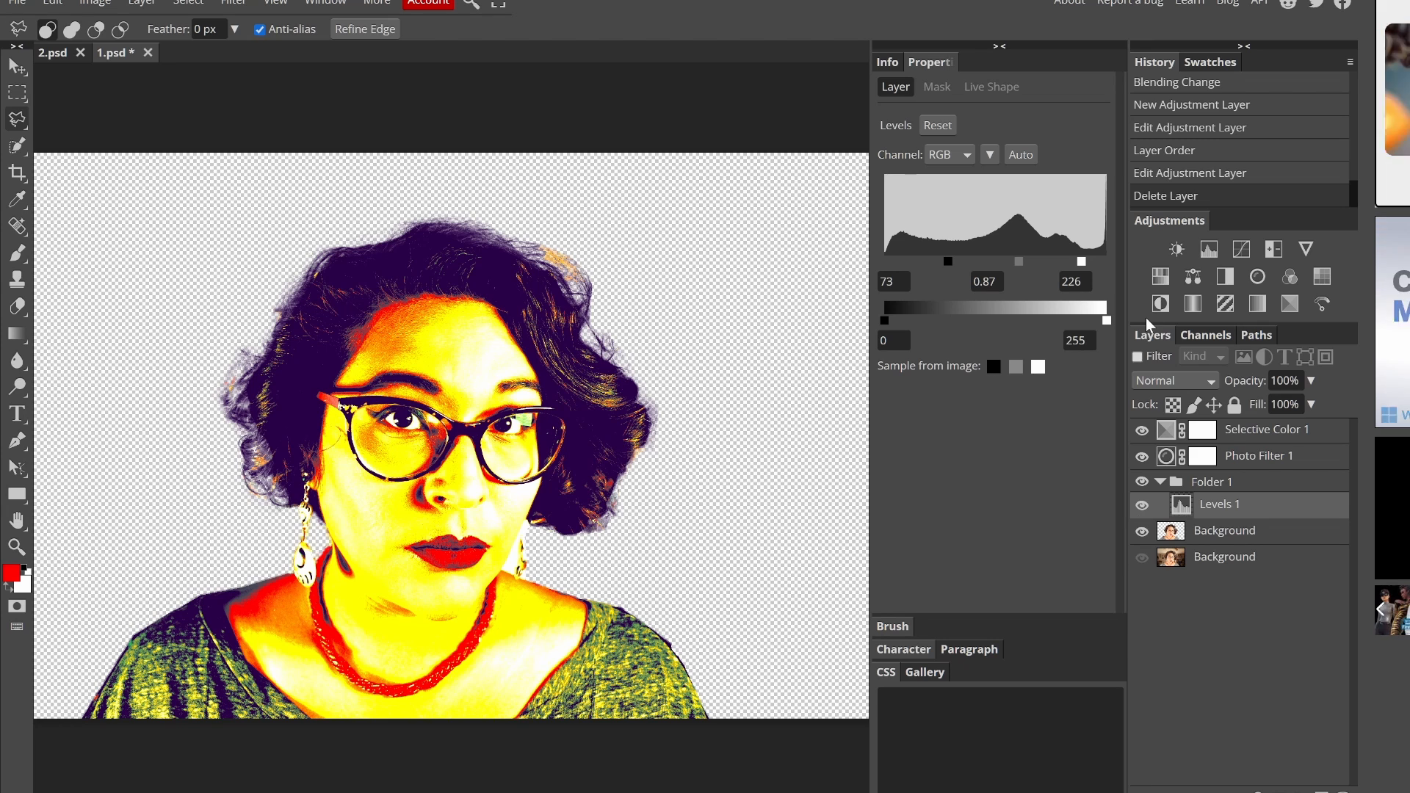
pyautogui.click(1301, 791)
pyautogui.click(1343, 790)
pyautogui.click(1322, 791)
pyautogui.moveTo(1233, 505); pyautogui.dragTo(1251, 571)
# - Choose the Gradient tool and define a linear gradient running from yellow to white
pyautogui.rightClick(17, 333)
pyautogui.click(71, 335)
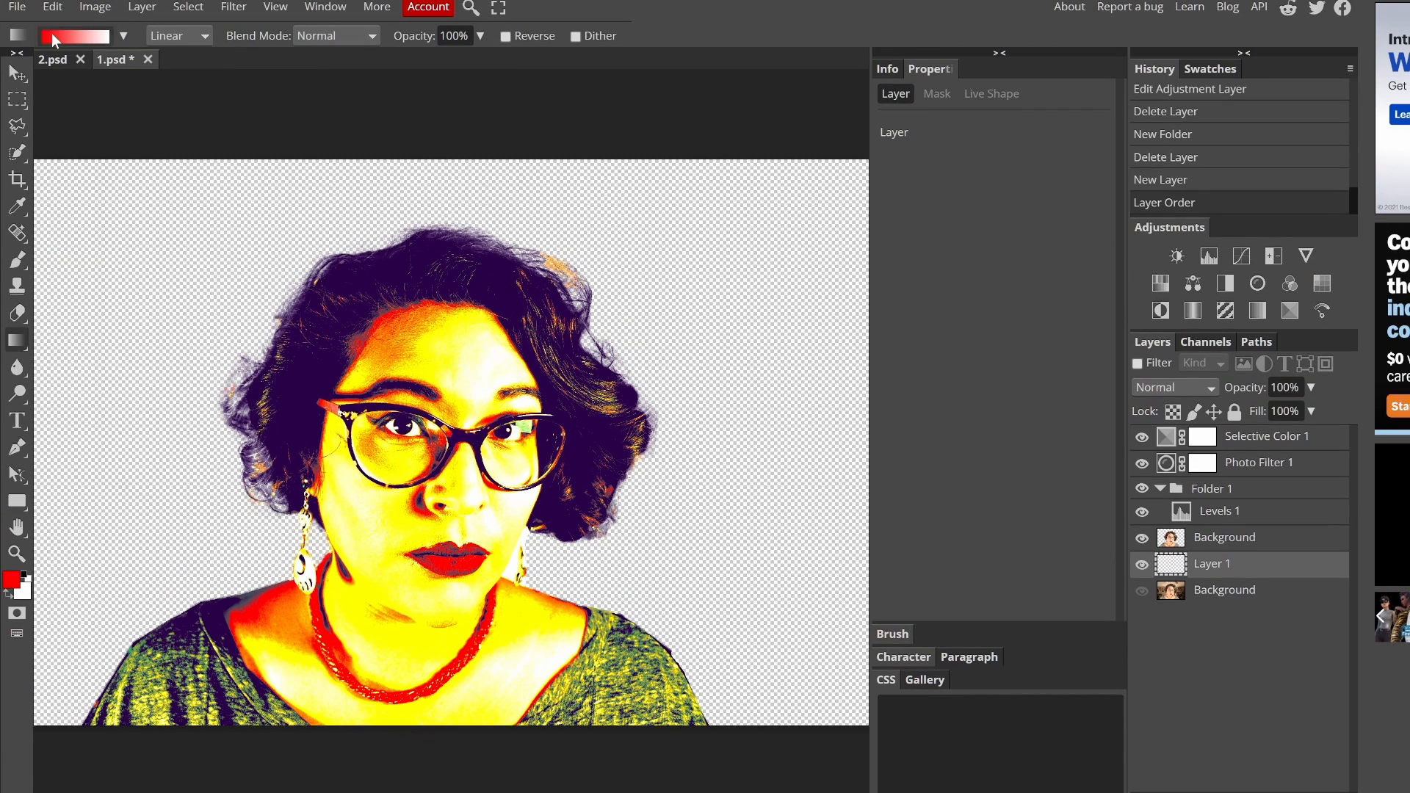
pyautogui.click(53, 34)
pyautogui.click(280, 416)
pyautogui.moveTo(352, 374); pyautogui.dragTo(355, 342)
pyautogui.click(447, 365)
pyautogui.click(312, 445)
# - Try the yellow-to-white gradient on Layer 1 in several diagonal and vertical directions behind the woman
pyautogui.moveTo(455, 734); pyautogui.dragTo(699, 305)
pyautogui.moveTo(791, 262); pyautogui.dragTo(609, 518)
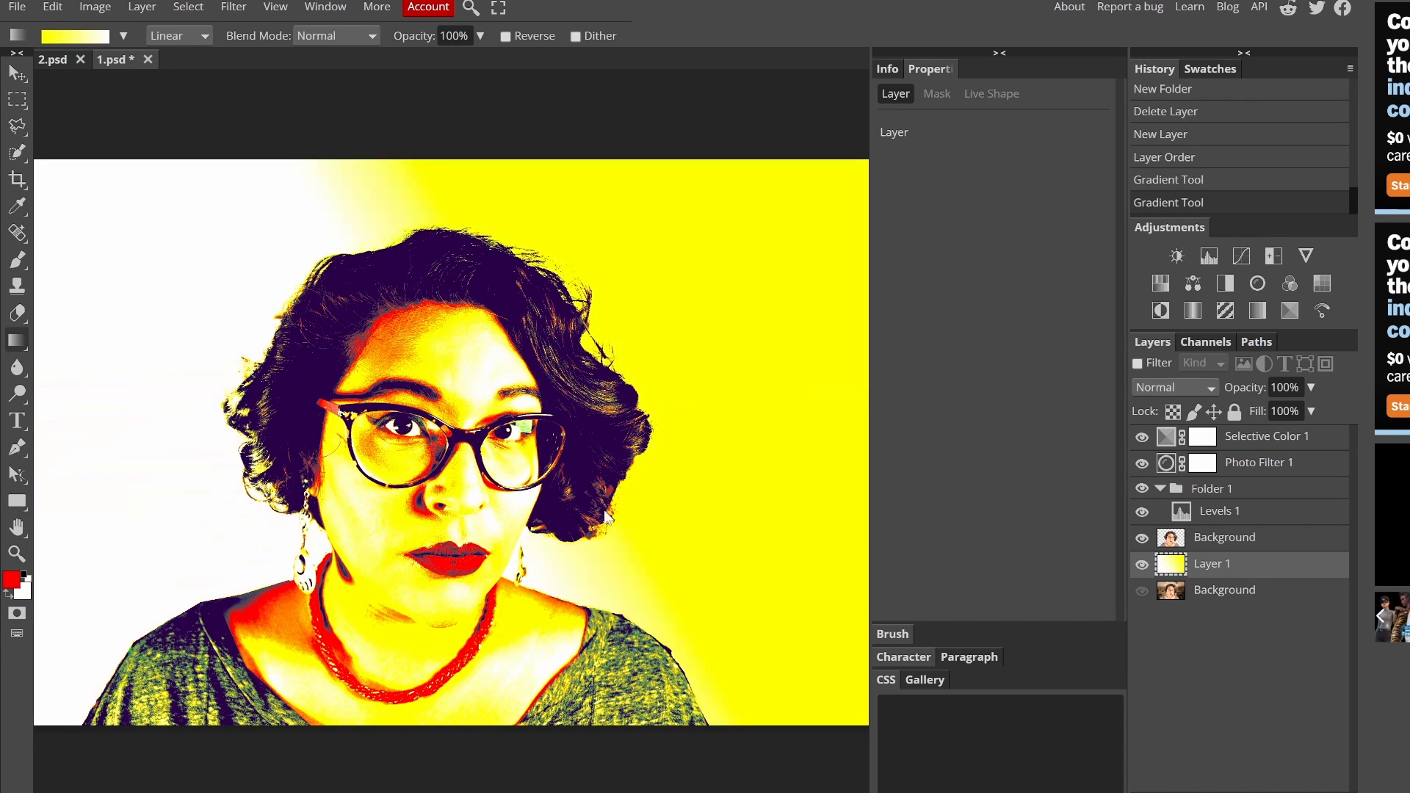
pyautogui.moveTo(323, 185); pyautogui.dragTo(383, 560)
pyautogui.moveTo(425, 131); pyautogui.dragTo(441, 683)
pyautogui.moveTo(434, 179); pyautogui.dragTo(438, 576)
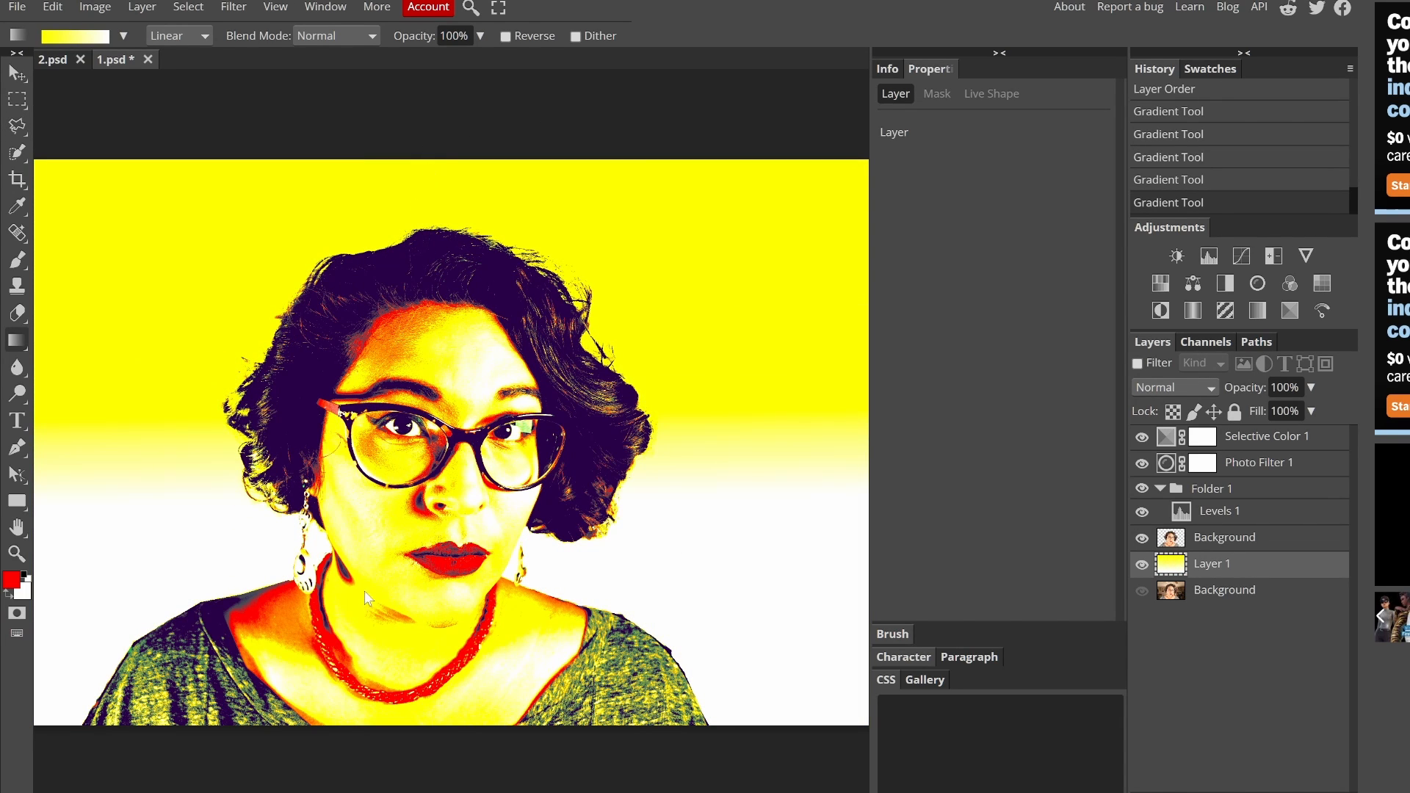
pyautogui.moveTo(443, 177)
pyautogui.mouseDown()
pyautogui.moveTo(459, 770)
pyautogui.moveTo(462, 306)
pyautogui.mouseUp()
# - Fill another new layer with a vertical gradient, white above and yellow below, and delete the first gradient layer
pyautogui.hotkey('ctrl', 'shift', 'n')
pyautogui.click(1141, 591)
pyautogui.click(1141, 564)
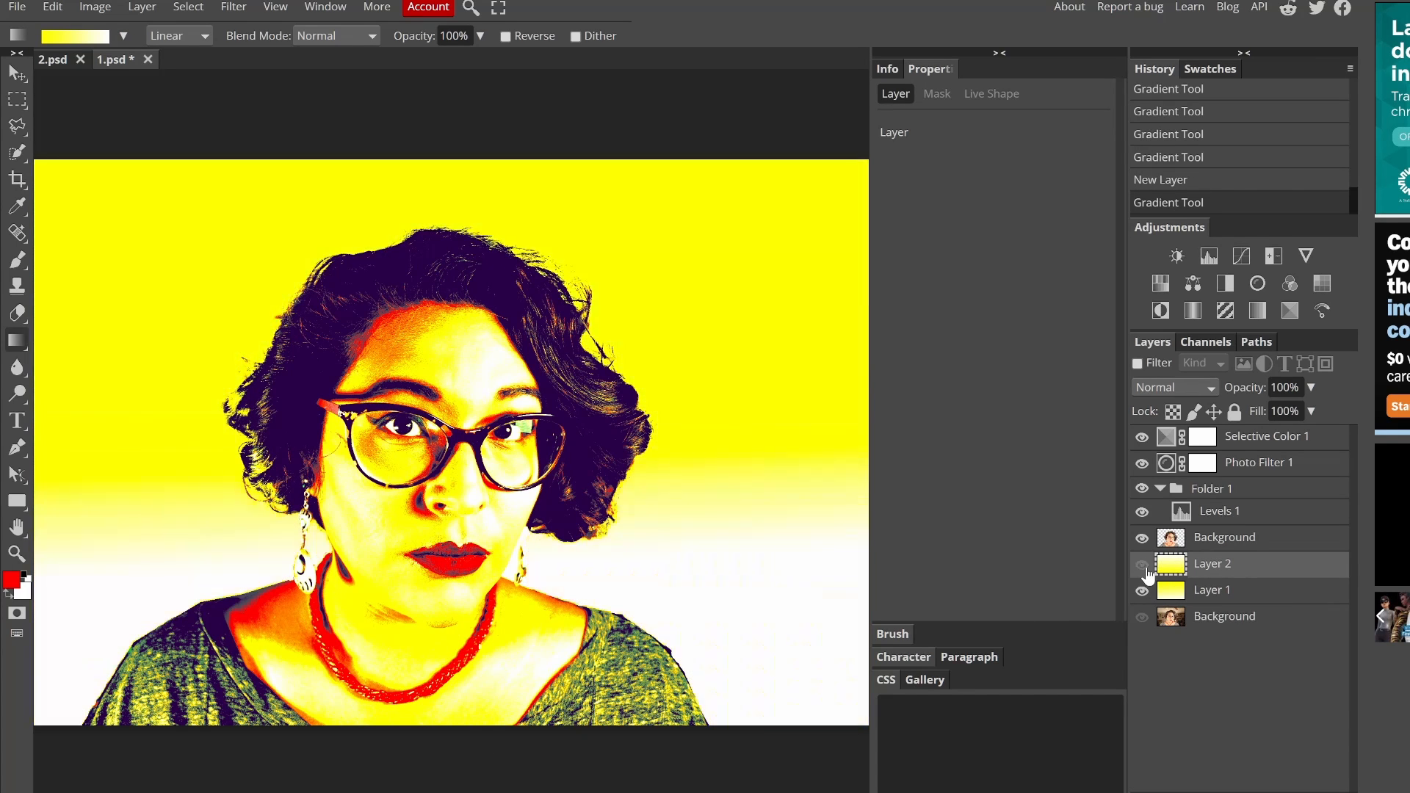
pyautogui.click(1141, 564)
pyautogui.moveTo(1211, 590); pyautogui.dragTo(1344, 789)
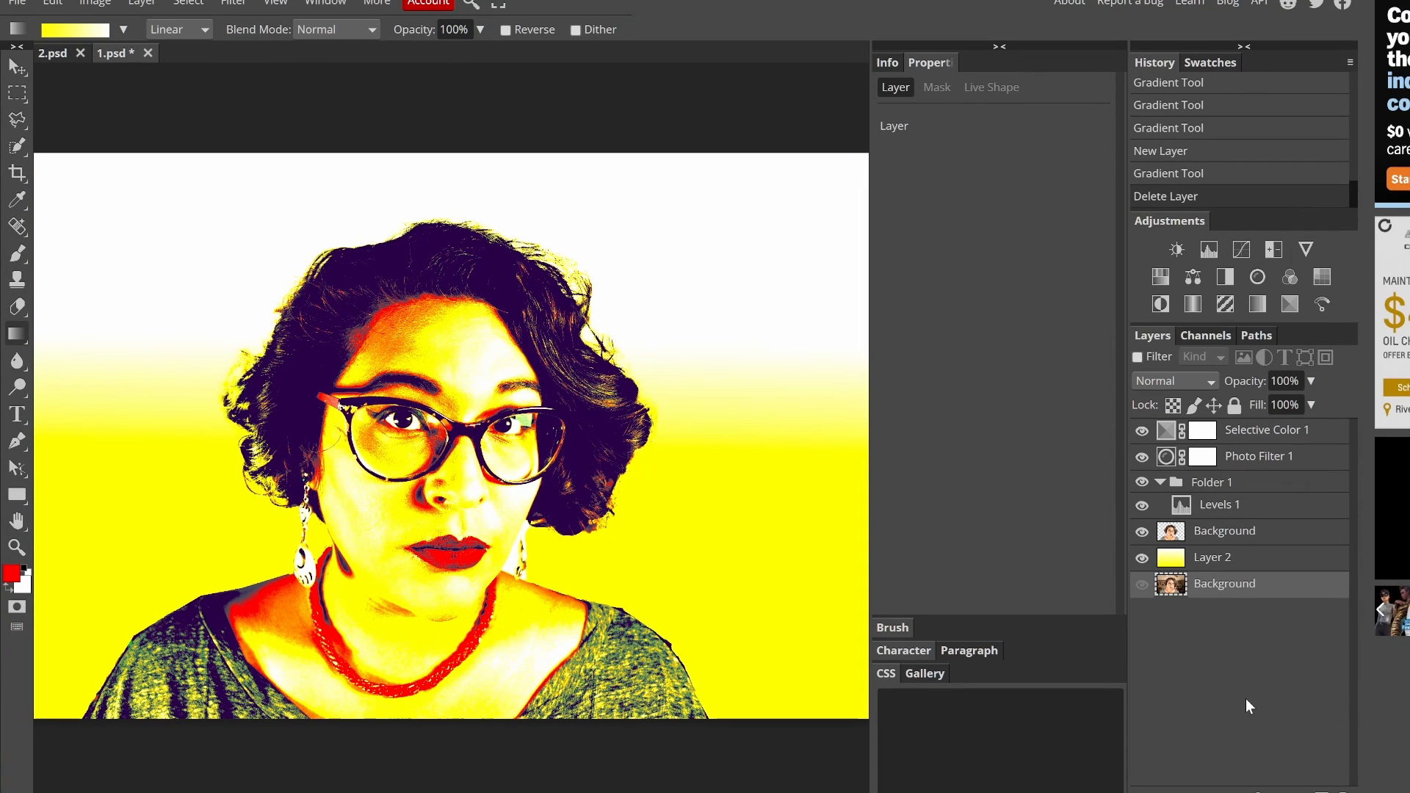
# - Hide the gradient, Folder 1, Photo Filter and Selective Color layers and select the cut-out Background layer
pyautogui.click(1141, 558)
pyautogui.click(1141, 483)
pyautogui.click(1141, 457)
pyautogui.click(1141, 431)
pyautogui.click(1223, 531)
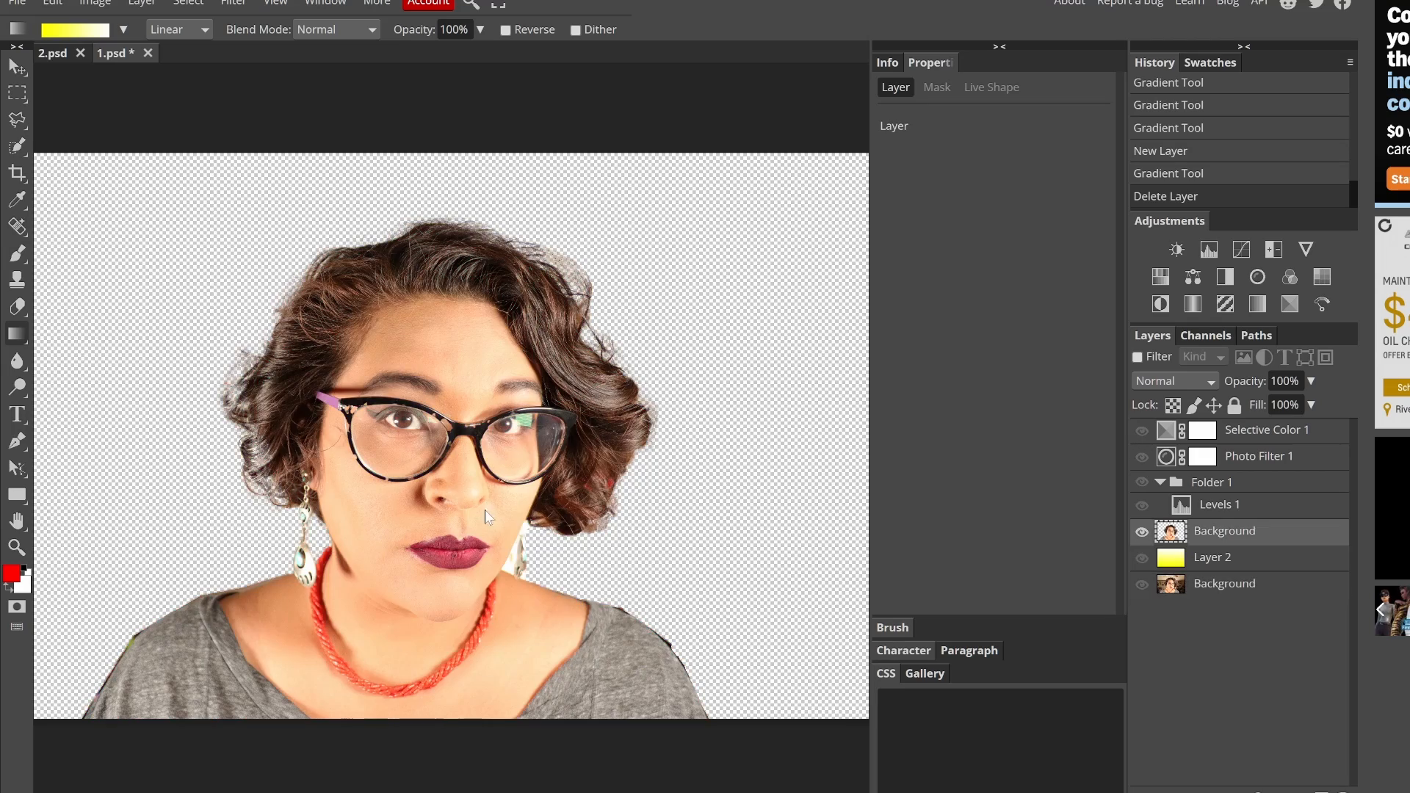
# - Heal the blemish on the woman's cheek with the Spot Healing Brush on the current layer
pyautogui.hotkey('ctrl', '+')
pyautogui.hotkey('ctrl', '+')
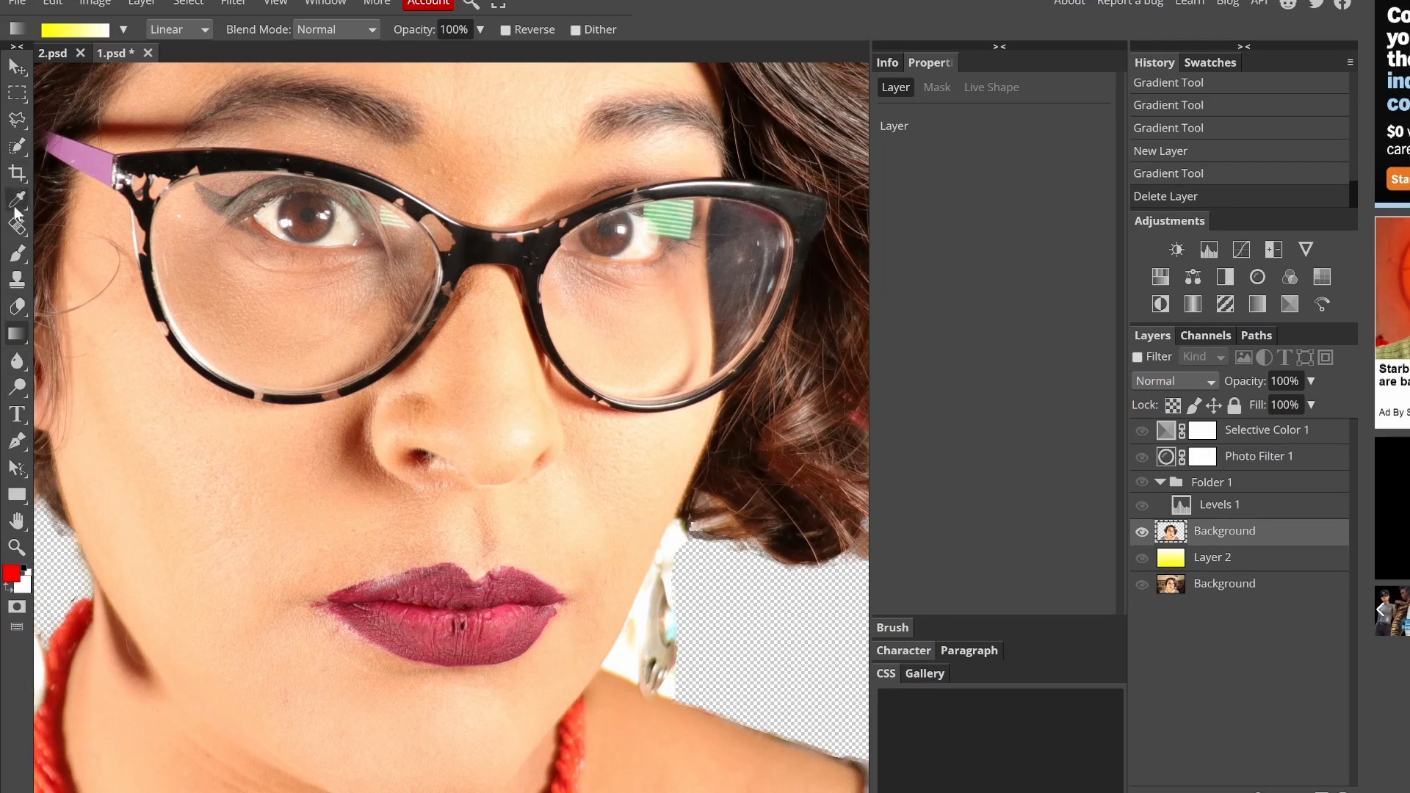
pyautogui.rightClick(17, 224)
pyautogui.scroll(-2, 17, 223)
pyautogui.click(103, 256)
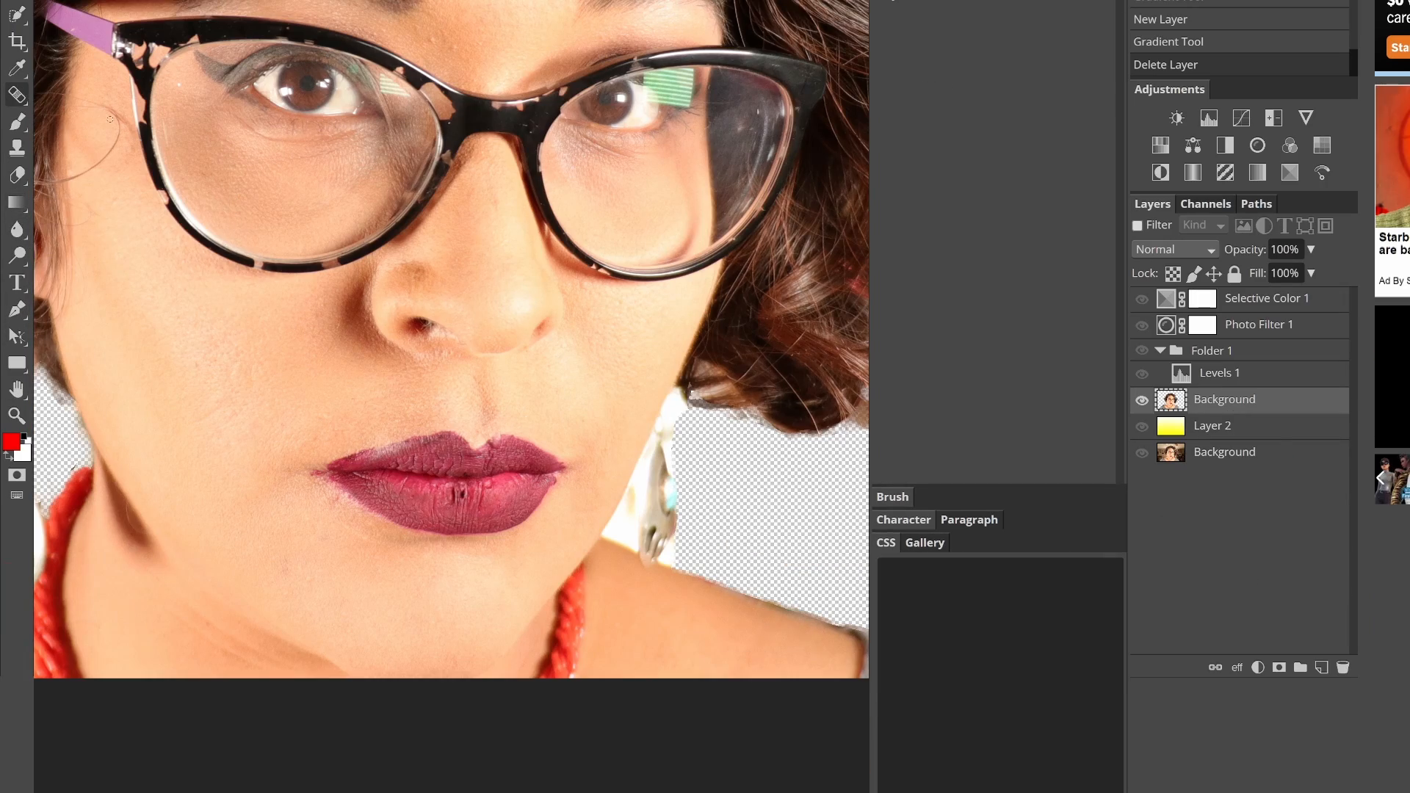
pyautogui.rightClick(17, 95)
pyautogui.click(103, 116)
pyautogui.scroll(2, 929, 209)
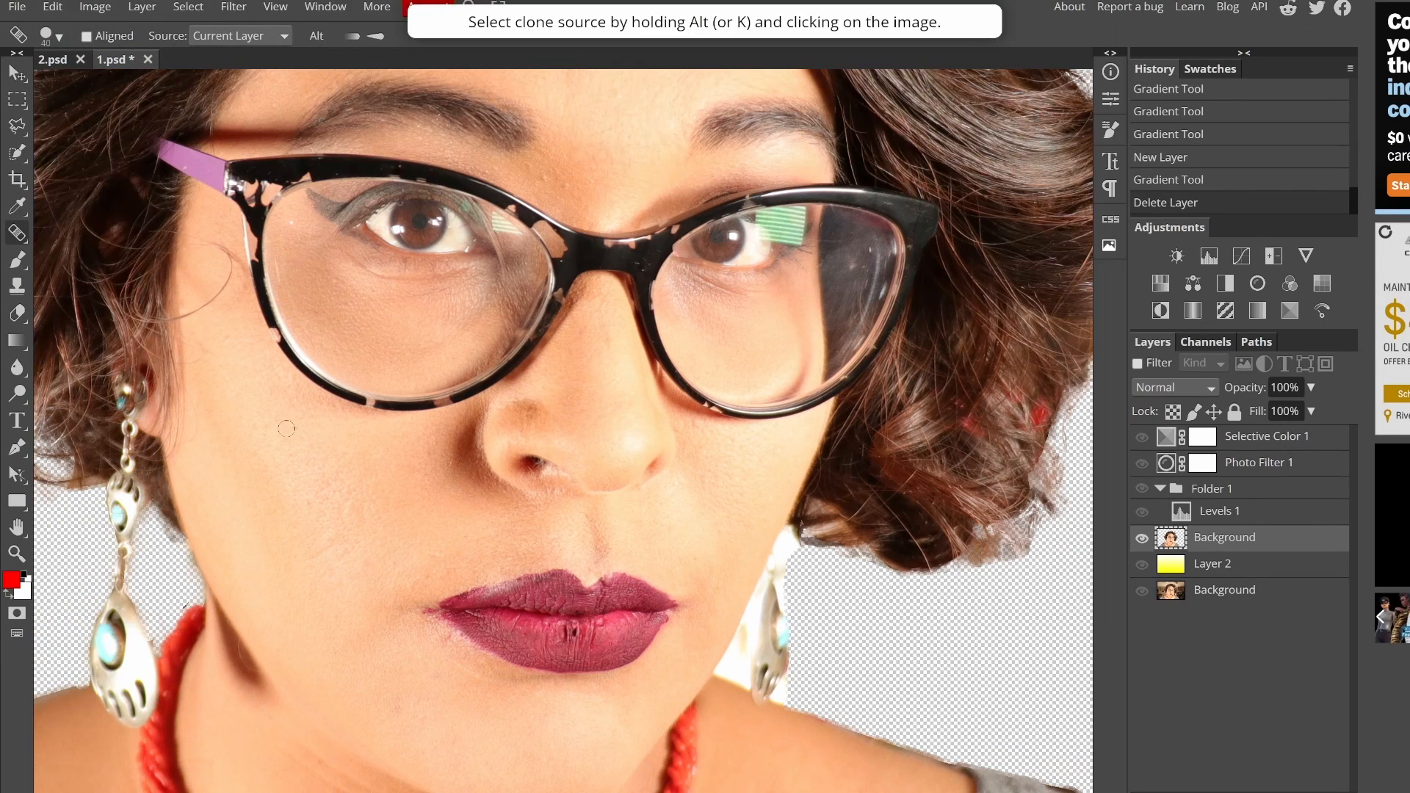
pyautogui.rightClick(17, 234)
pyautogui.click(95, 235)
pyautogui.click(312, 458)
pyautogui.click(320, 35)
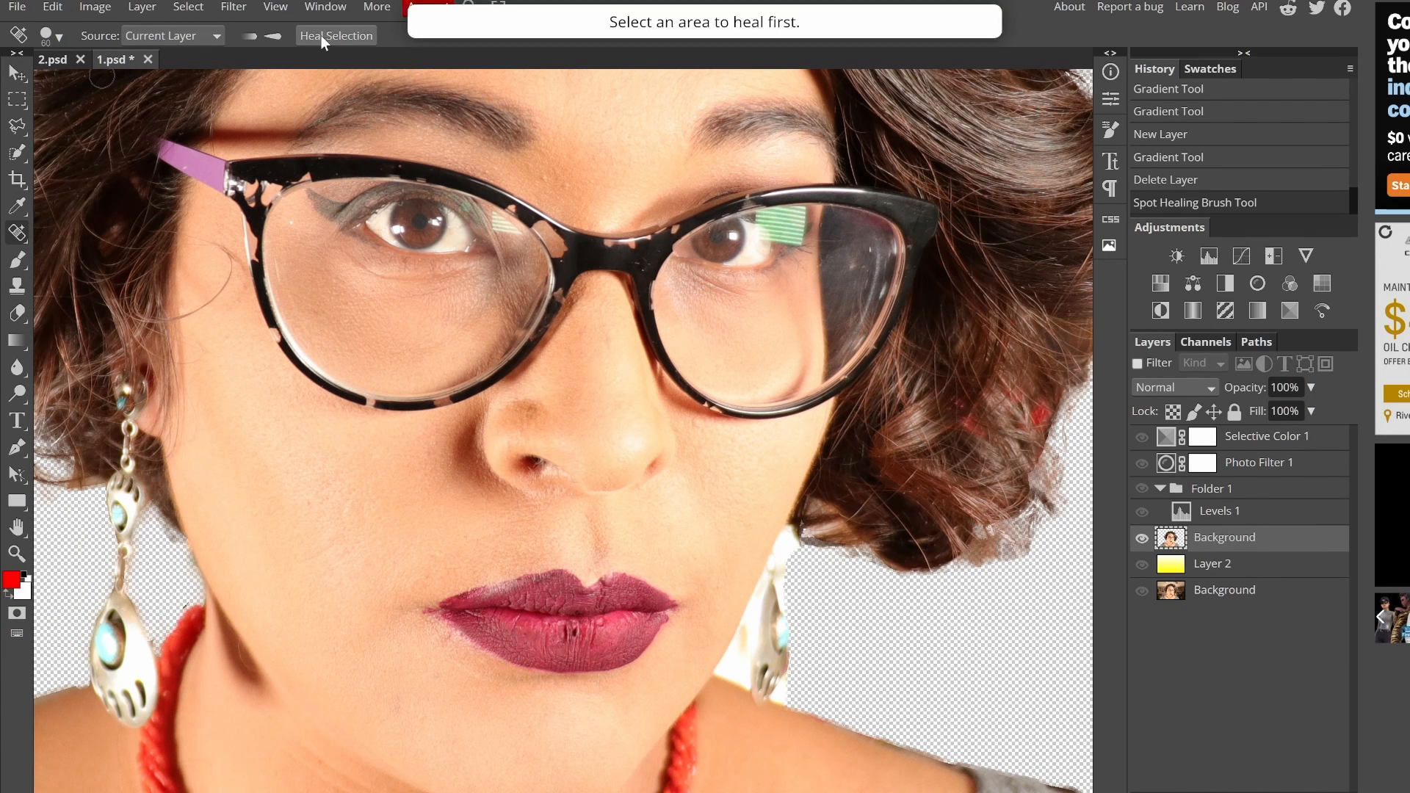
# - Adjust the Spot Healing Brush and remove further blemishes on the cheeks and below the lips, undoing the last stroke by the nose
pyautogui.click(59, 37)
pyautogui.click(304, 464)
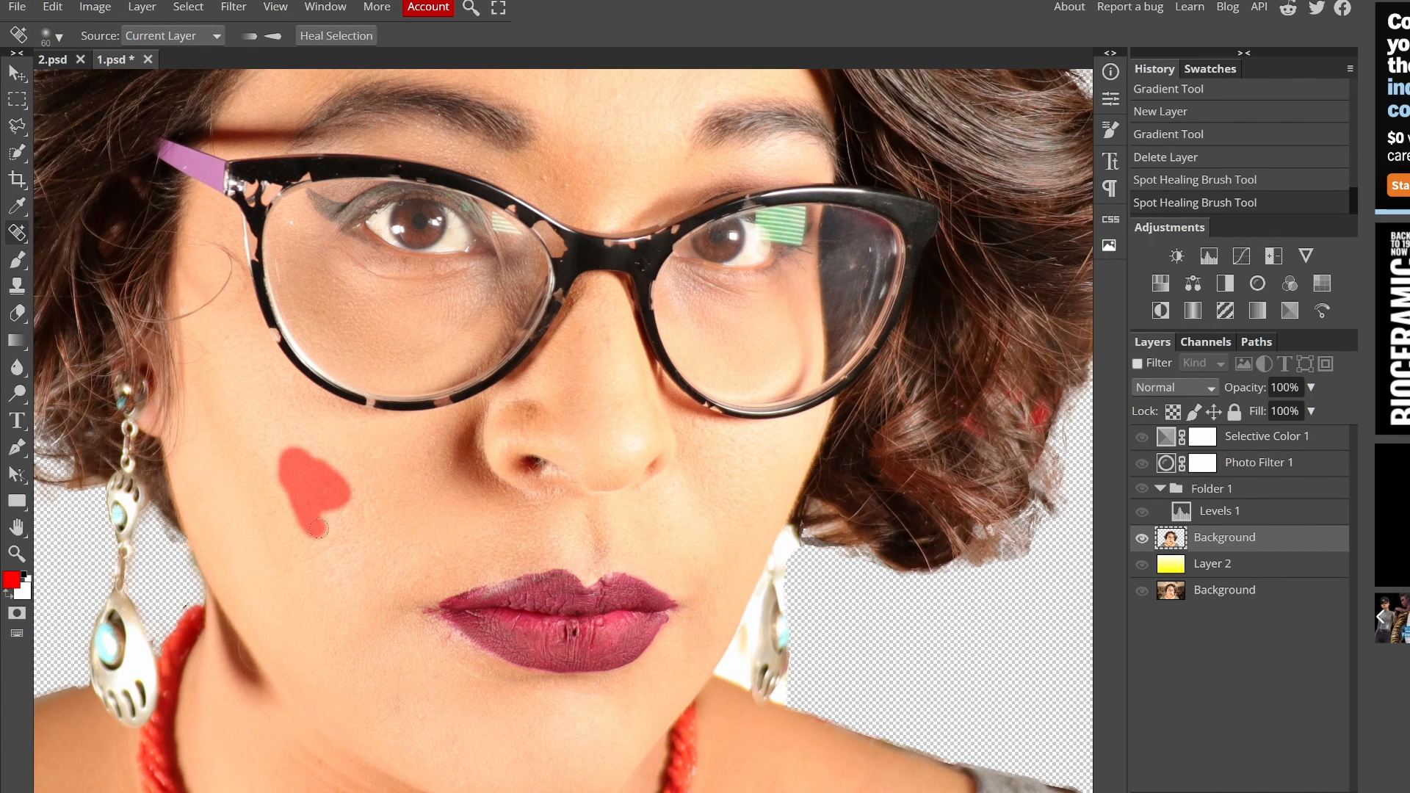
pyautogui.moveTo(323, 534); pyautogui.dragTo(327, 532)
pyautogui.moveTo(323, 411)
pyautogui.mouseDown()
pyautogui.moveTo(228, 353)
pyautogui.moveTo(242, 441)
pyautogui.mouseUp()
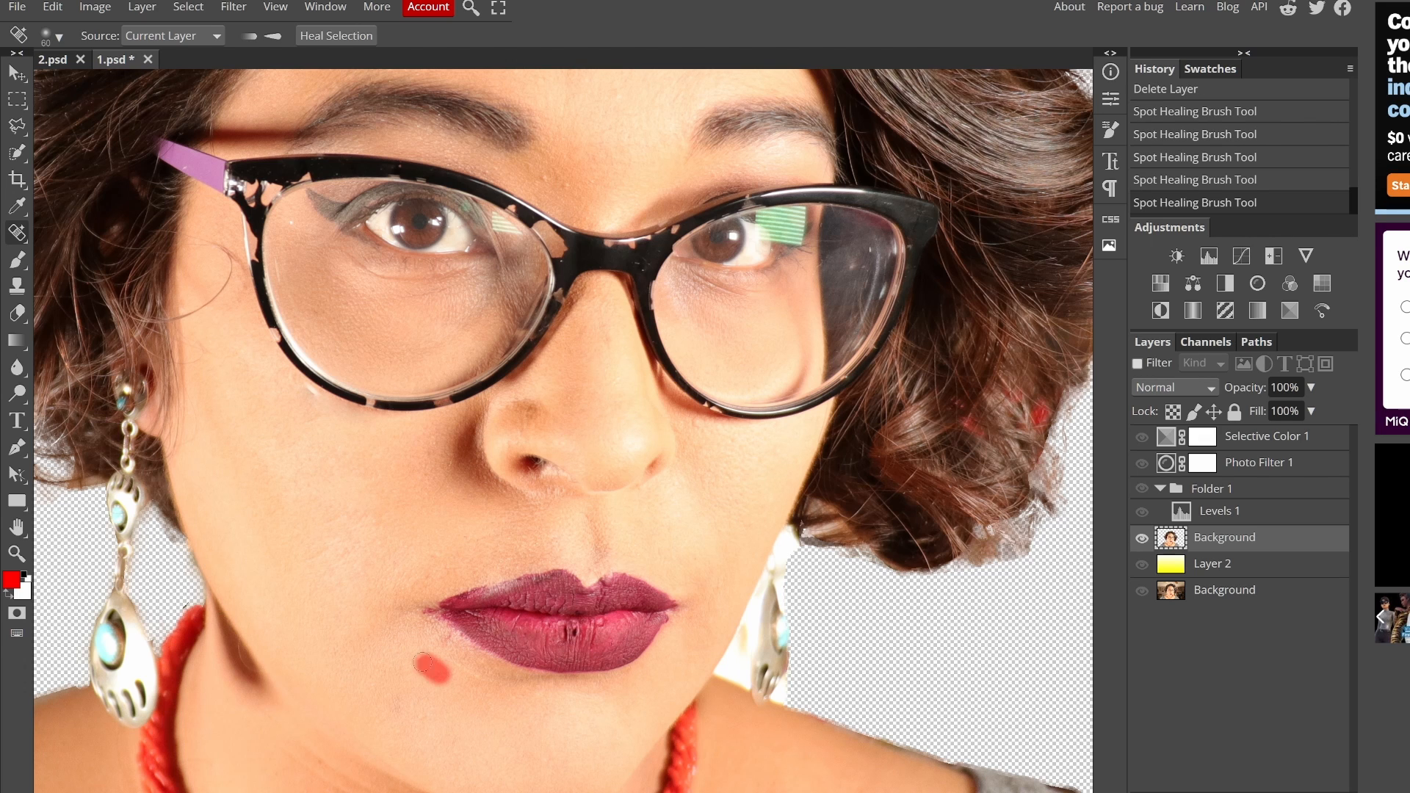
pyautogui.moveTo(326, 644); pyautogui.dragTo(326, 644)
pyautogui.moveTo(767, 445)
pyautogui.mouseDown()
pyautogui.moveTo(716, 451)
pyautogui.moveTo(705, 492)
pyautogui.moveTo(746, 526)
pyautogui.mouseUp()
pyautogui.moveTo(617, 477); pyautogui.dragTo(611, 458)
pyautogui.hotkey('ctrl', 'z')
# - Retouch the skin on the cheek beneath the right lens with the Healing Brush
pyautogui.press('w')
pyautogui.press('j')
pyautogui.press('j')
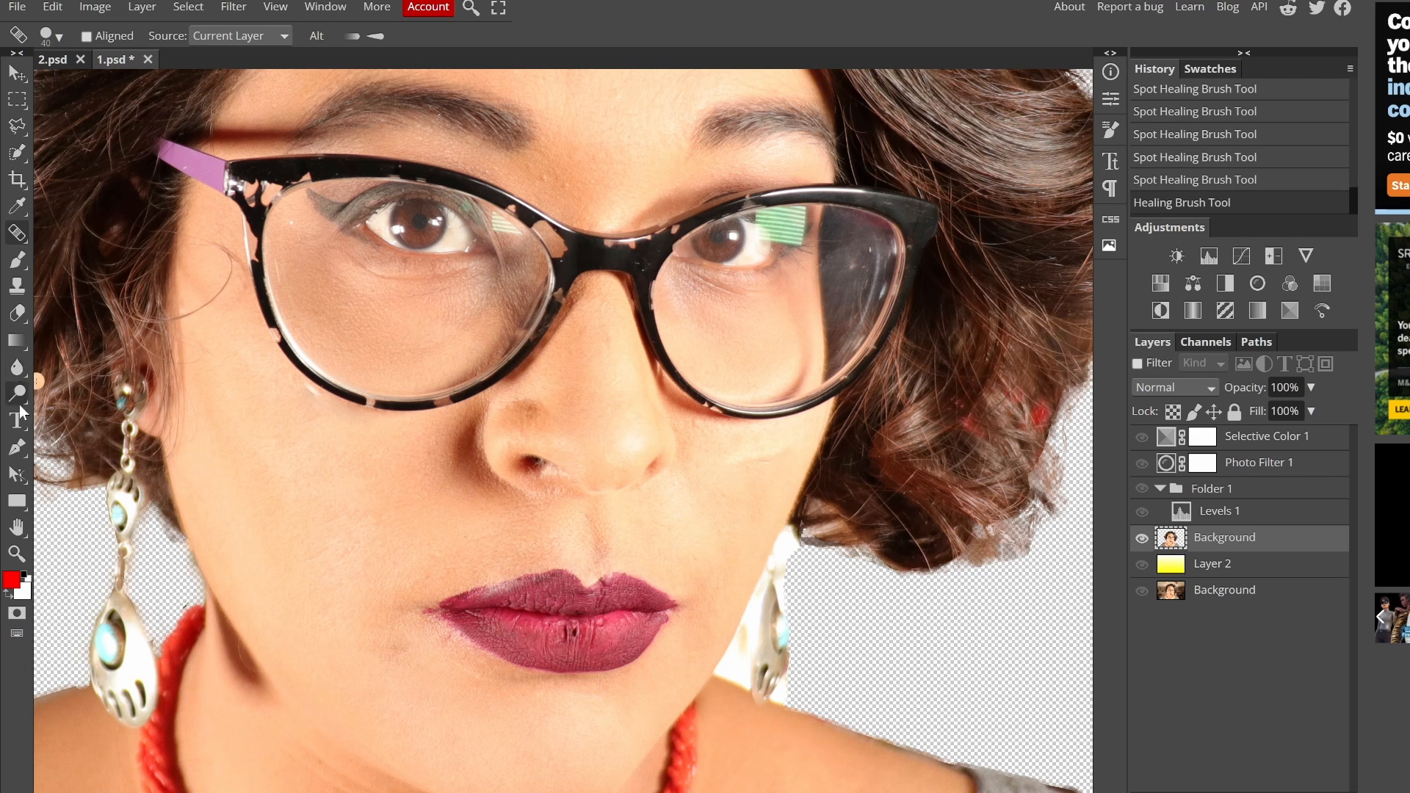
# - Darken the inside of the nostril with the Burn tool on midtones at 50% exposure
pyautogui.press('r')
pyautogui.scroll(3, 545, 451)
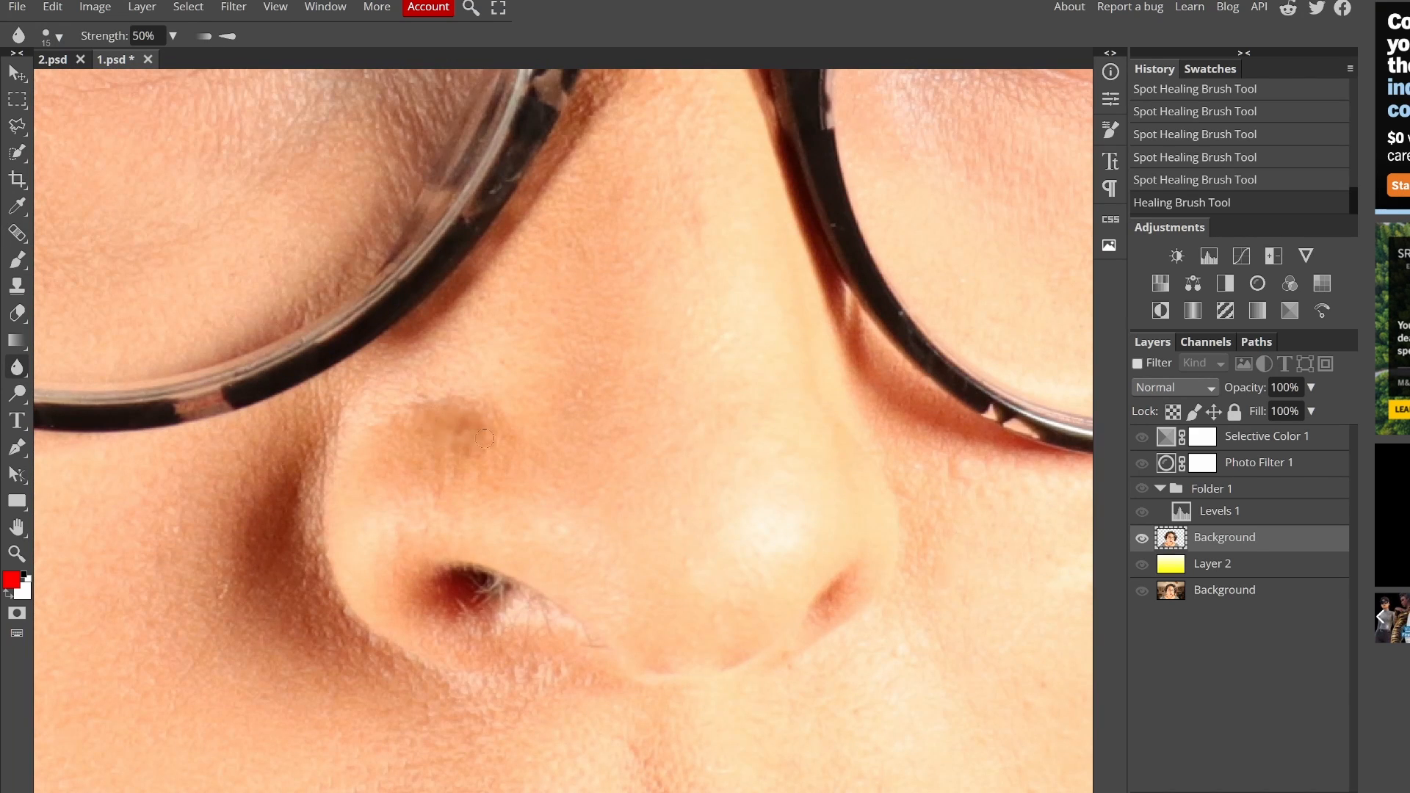
pyautogui.press('o')
pyautogui.press('o')
pyautogui.click(474, 581)
pyautogui.click(474, 581)
pyautogui.click(474, 581)
pyautogui.click(474, 581)
pyautogui.click(473, 582)
pyautogui.click(473, 581)
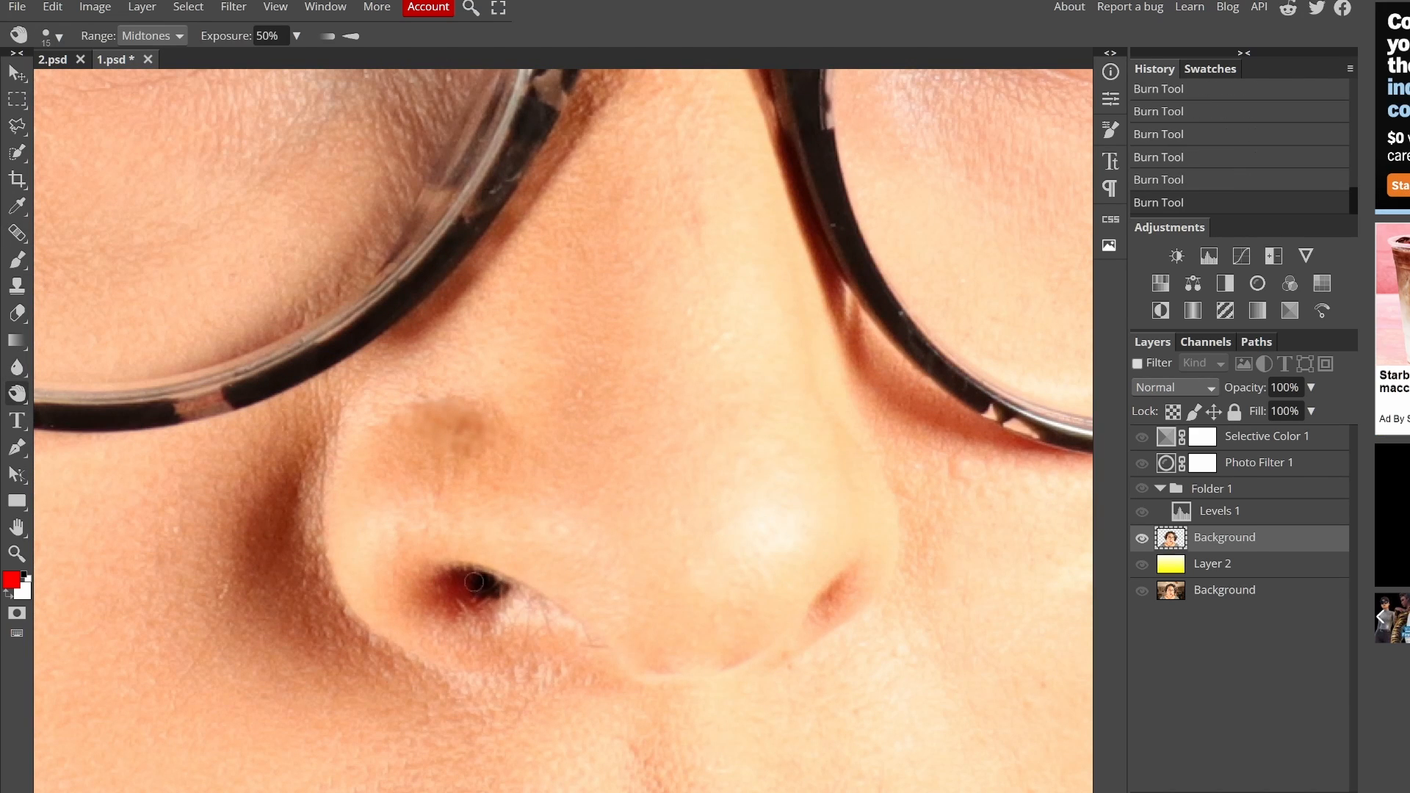
# - Smooth the skin on the nose and above the lips with the Blur tool at 50% strength
pyautogui.press('r')
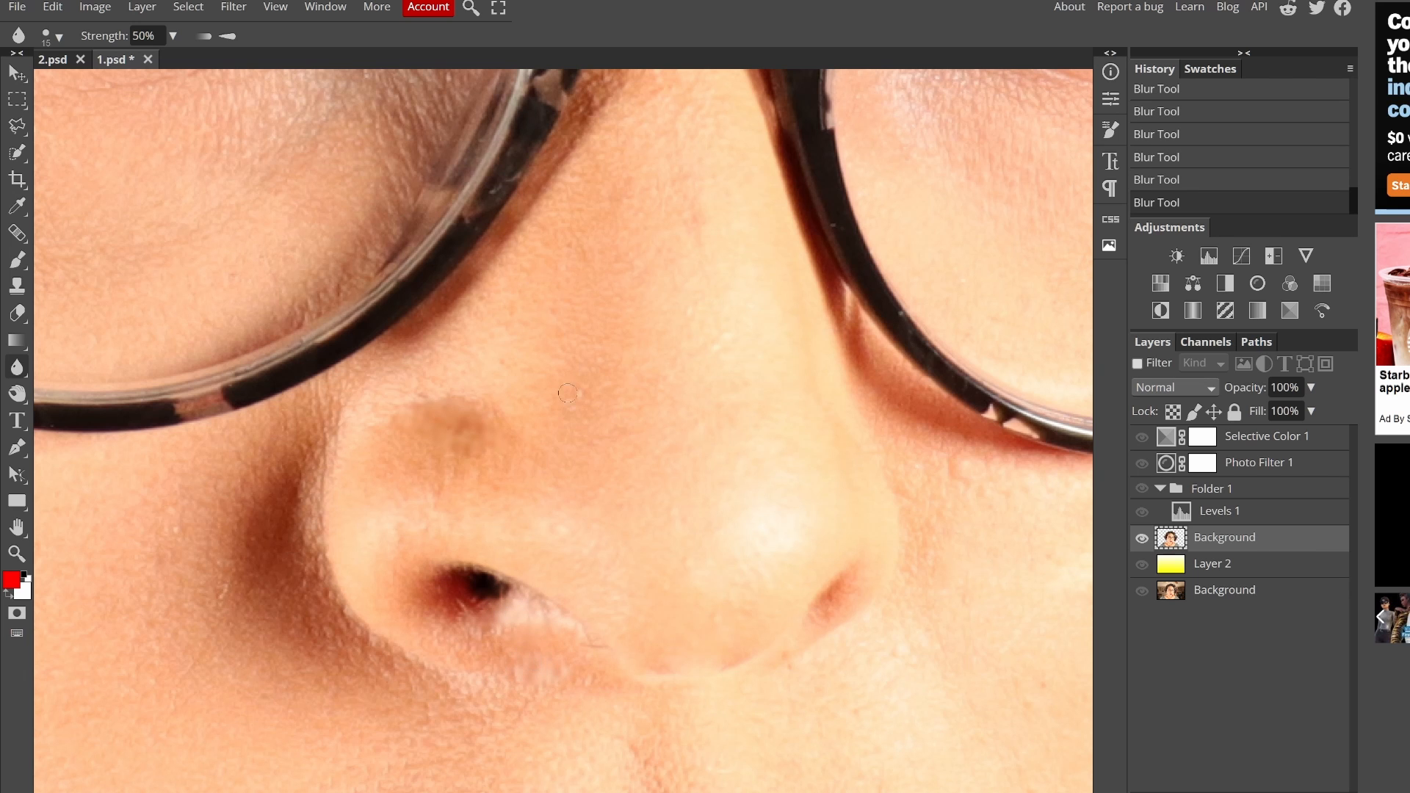
pyautogui.scroll(-5, 487, 459)
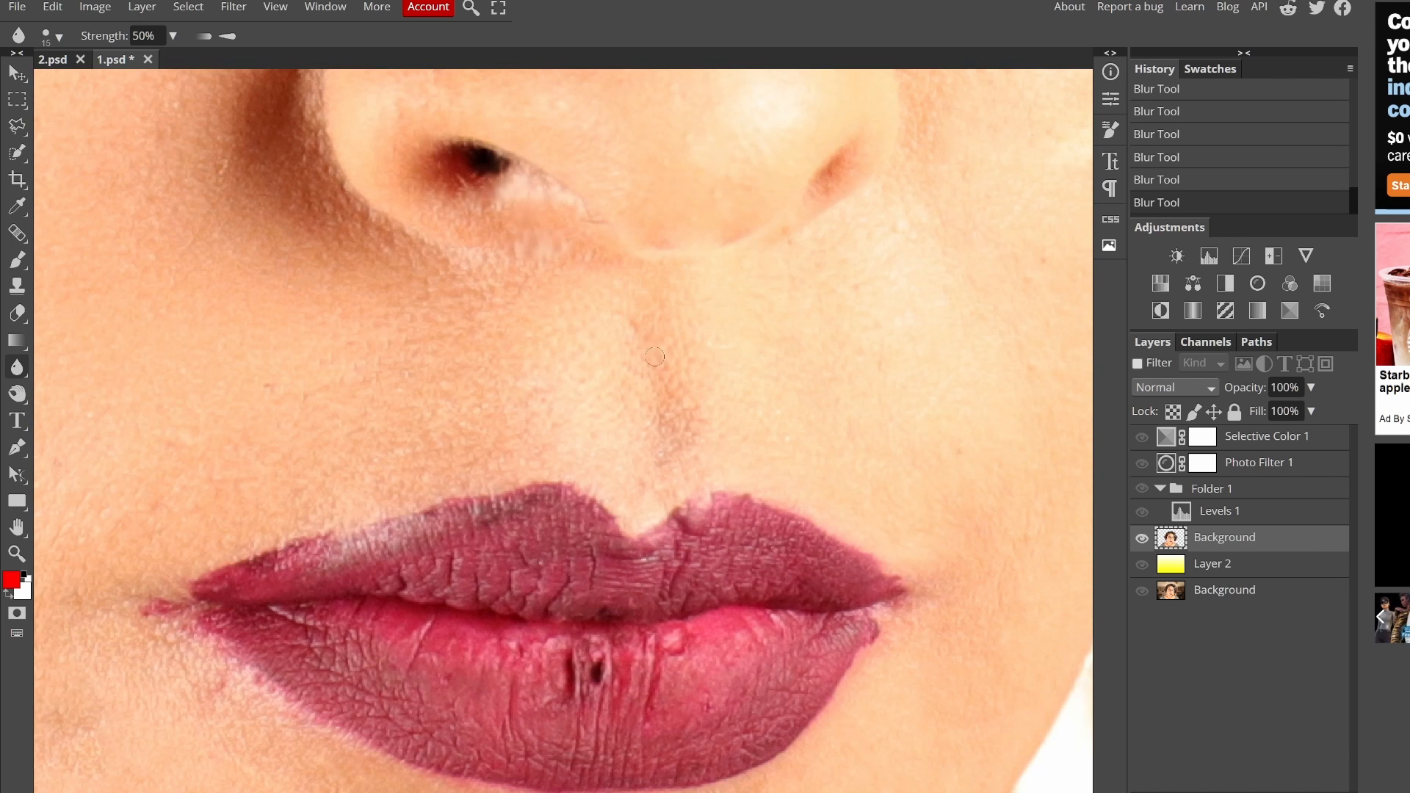
pyautogui.scroll(-1, 710, 521)
pyautogui.scroll(-2, 889, 478)
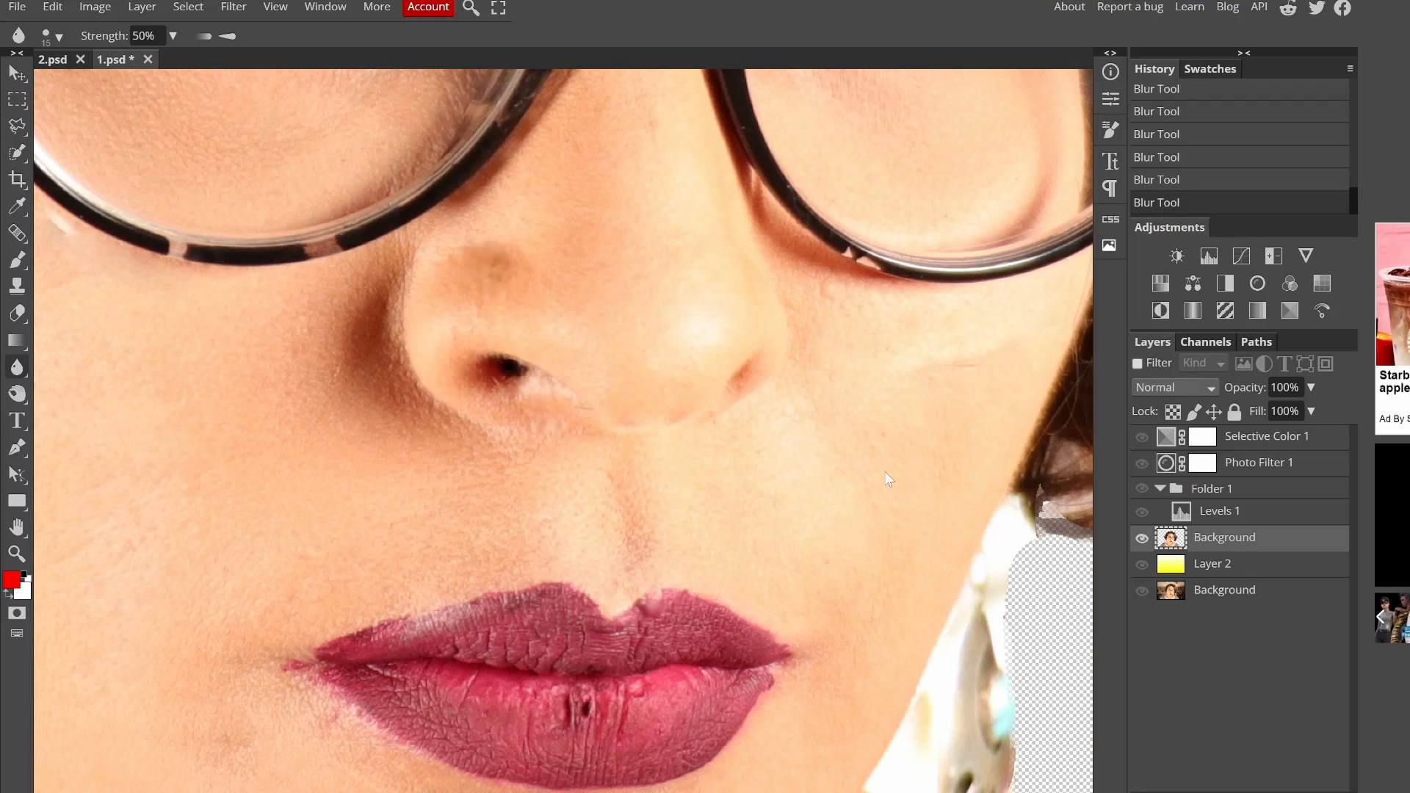
pyautogui.hotkey('ctrl', 'z')
pyautogui.scroll(3, 821, 262)
pyautogui.scroll(-5, 588, 470)
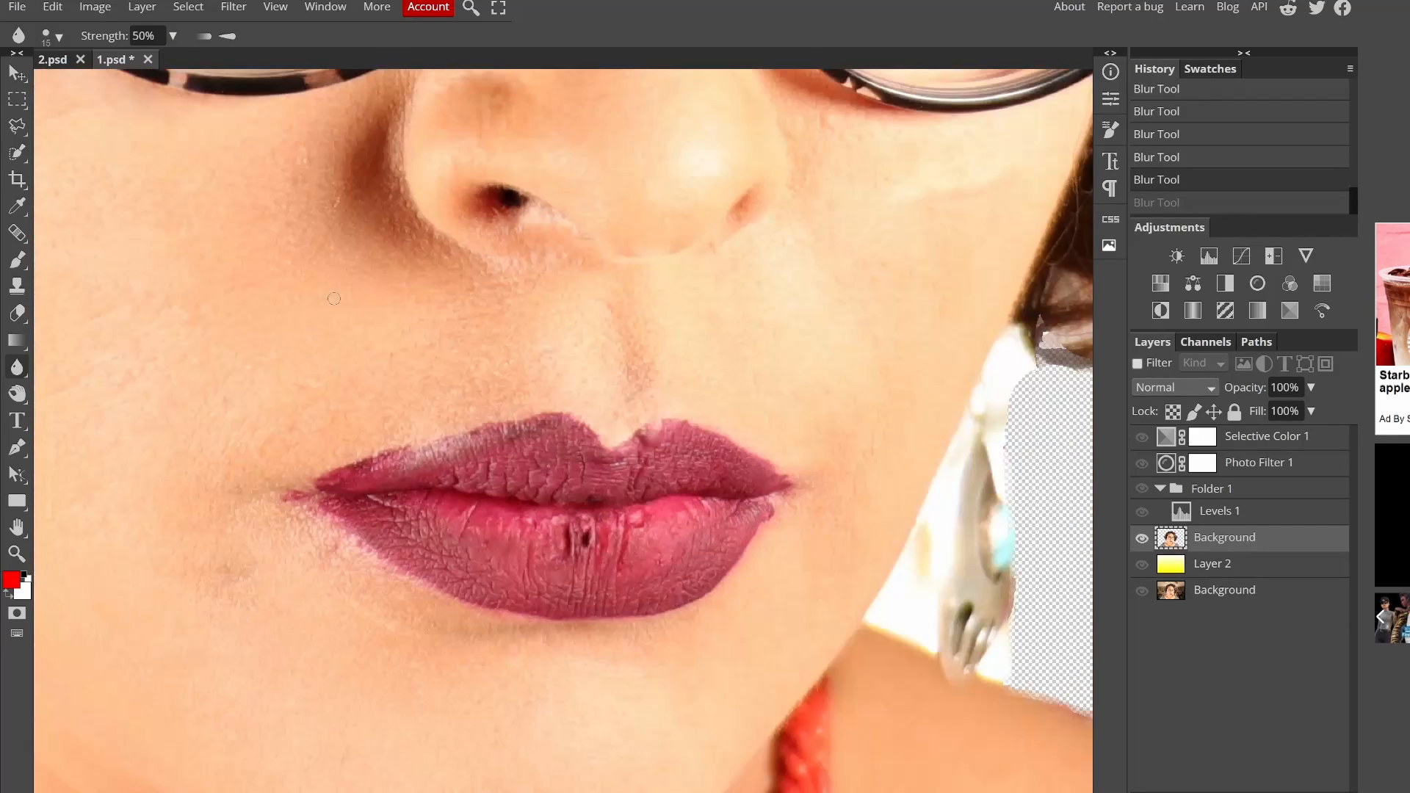
pyautogui.scroll(-2, 568, 514)
# - Enlarge the Blur brush and soften the skin around the mouth
pyautogui.hotkey('ctrl', 'z')
pyautogui.press(']')
pyautogui.press(']')
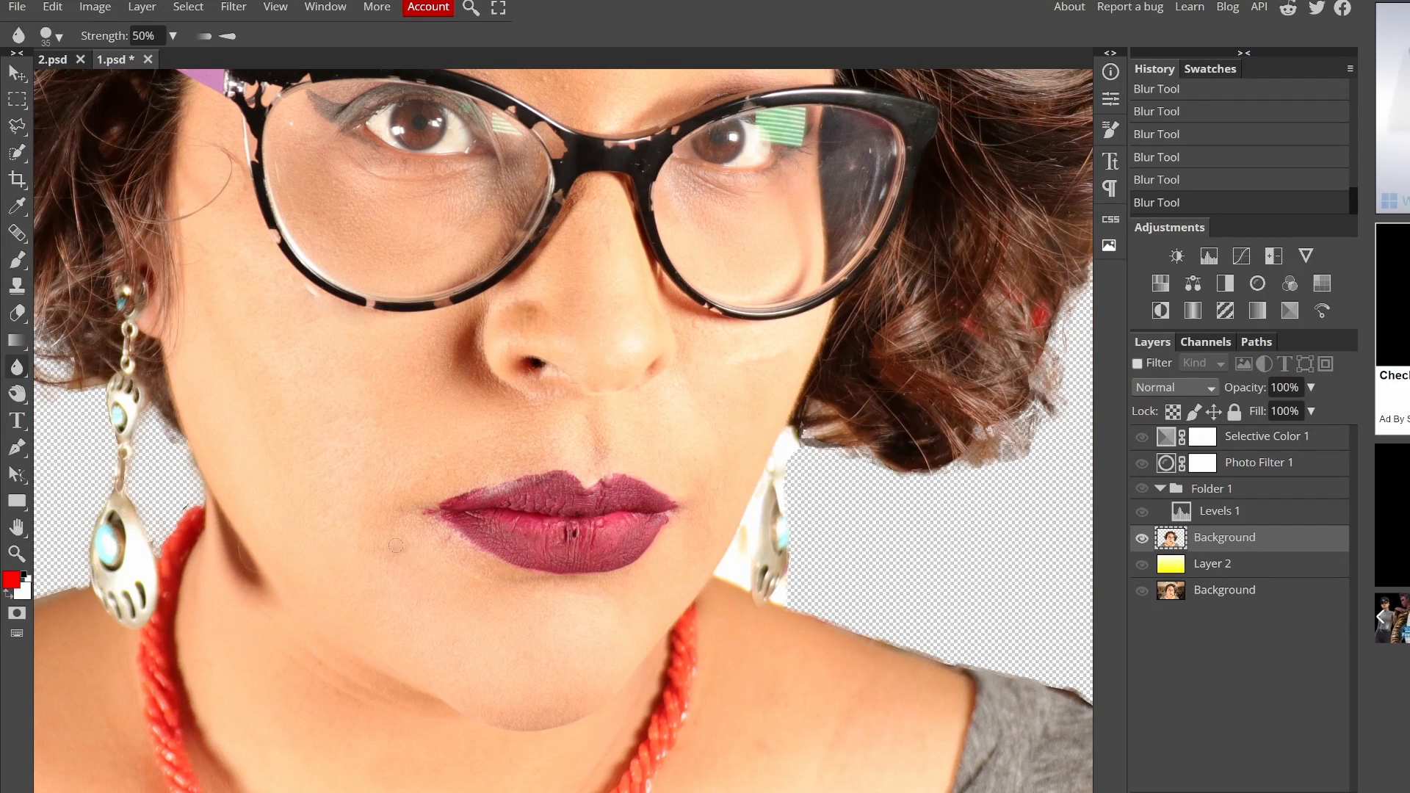
pyautogui.hotkey('ctrl', 'z')
pyautogui.scroll(-6, 652, 464)
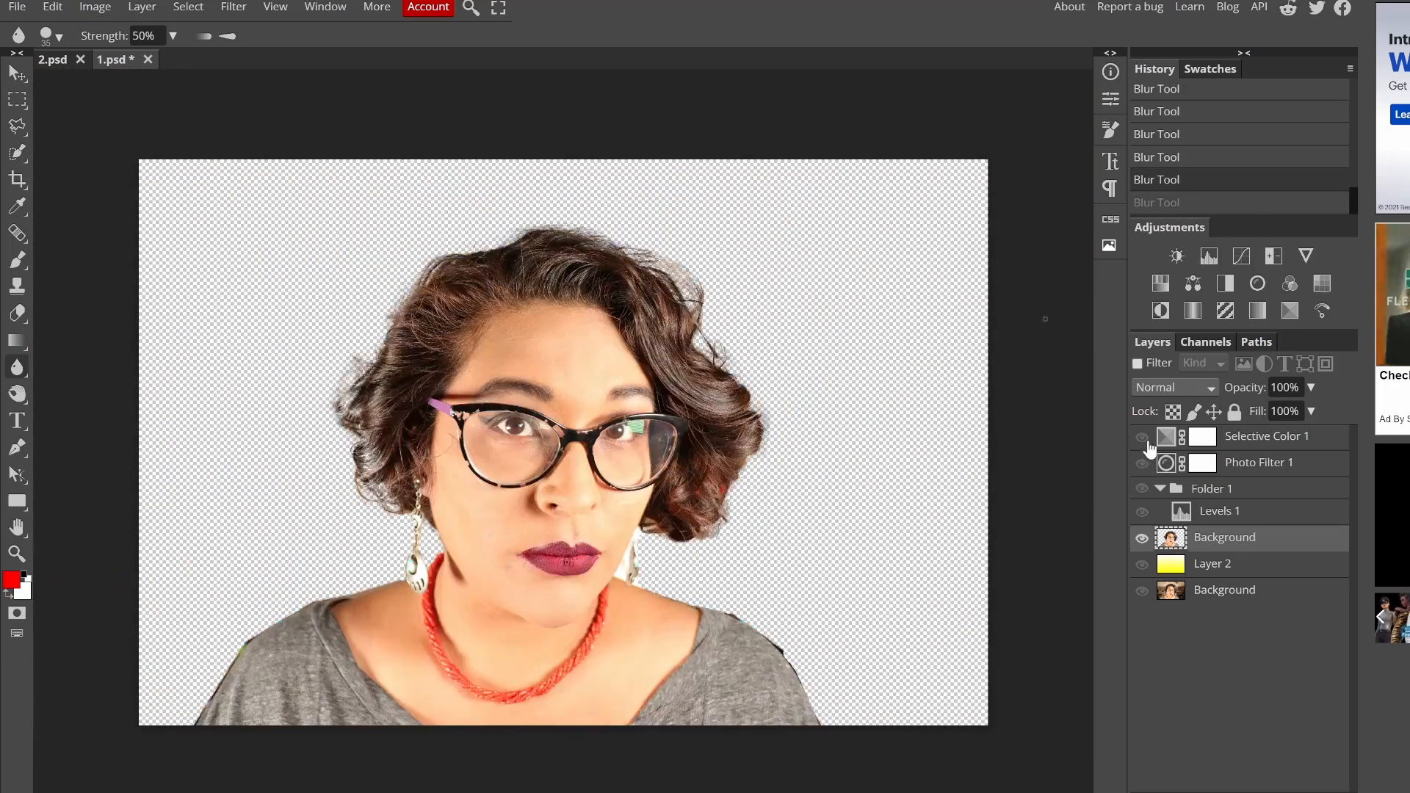
# - Show the Selective Color, Photo Filter and Folder 1 layers and set Levels 1 to black point 53 and midtones 1.18
pyautogui.moveTo(1141, 436); pyautogui.dragTo(1143, 510)
pyautogui.hotkey('ctrl', 'z')
pyautogui.doubleClick(1180, 511)
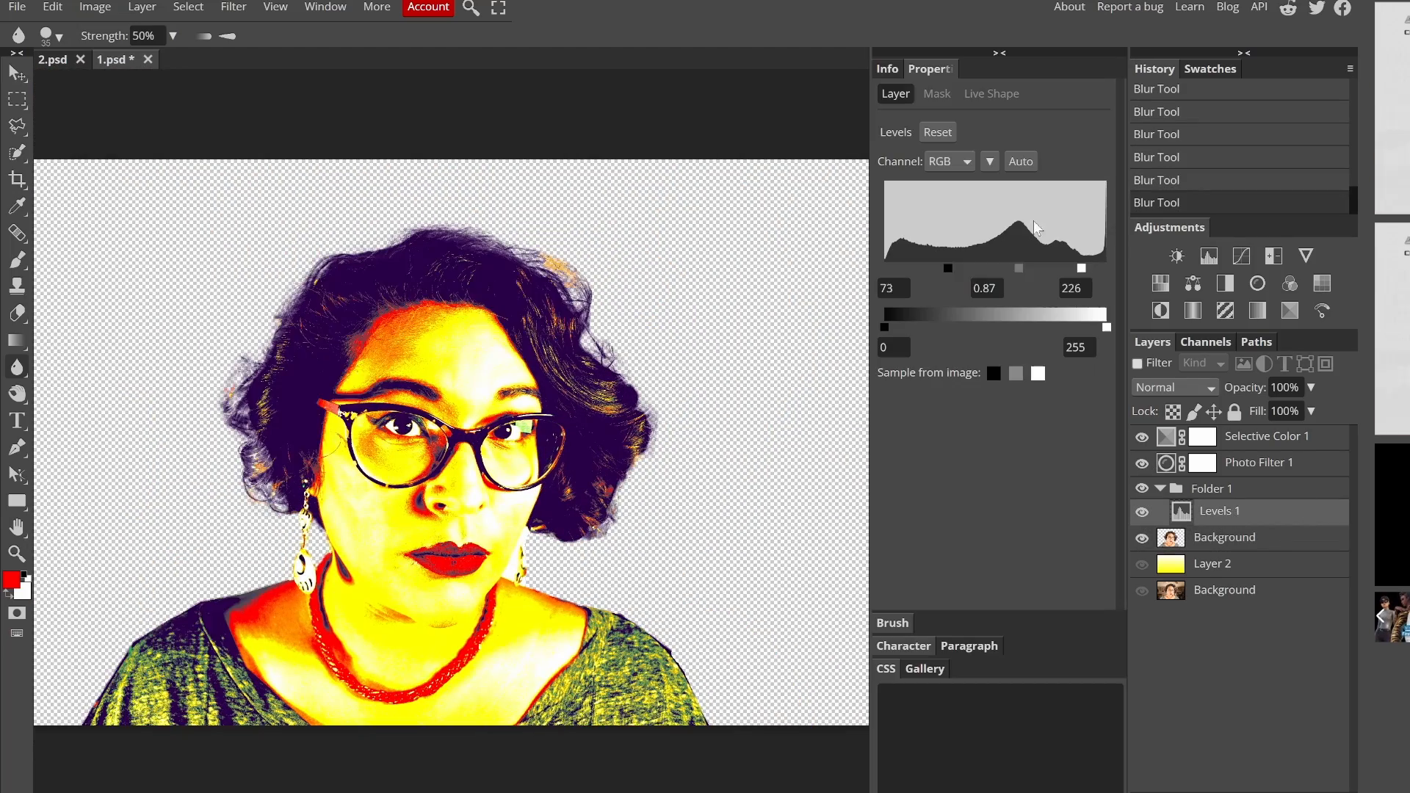
pyautogui.moveTo(918, 269); pyautogui.dragTo(995, 275)
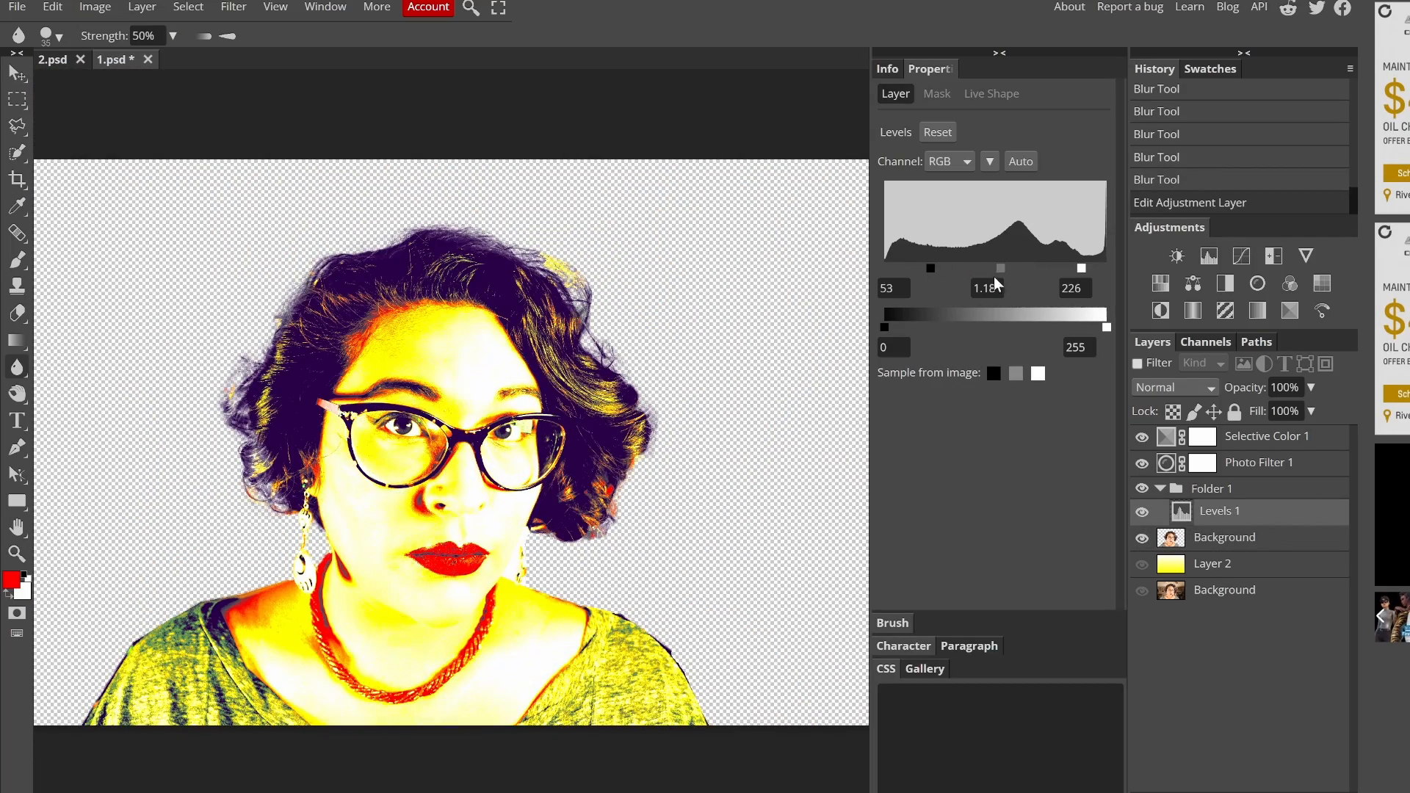
# - Sample the dark purple of the hair as the foreground color and show the yellow gradient layer
pyautogui.press('i')
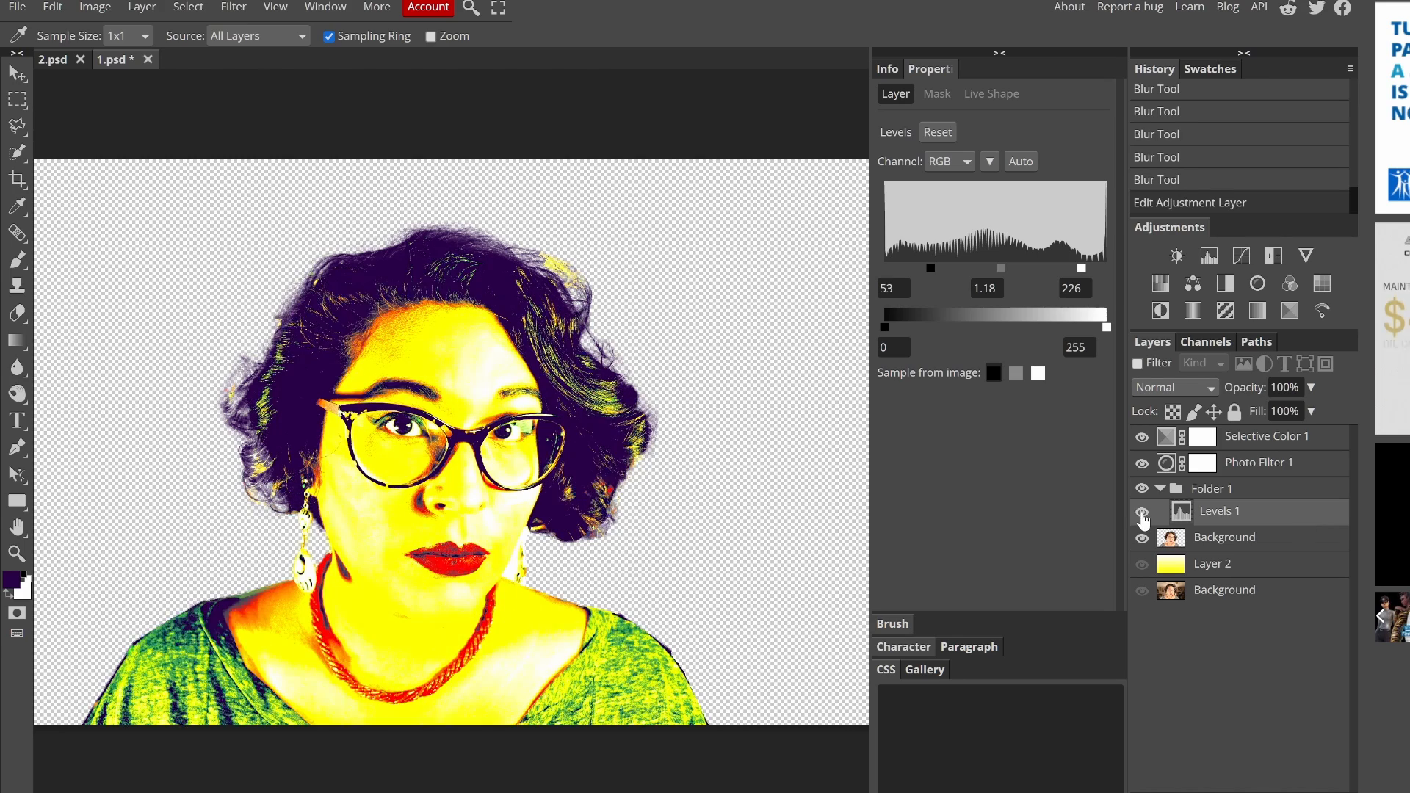
pyautogui.click(1142, 565)
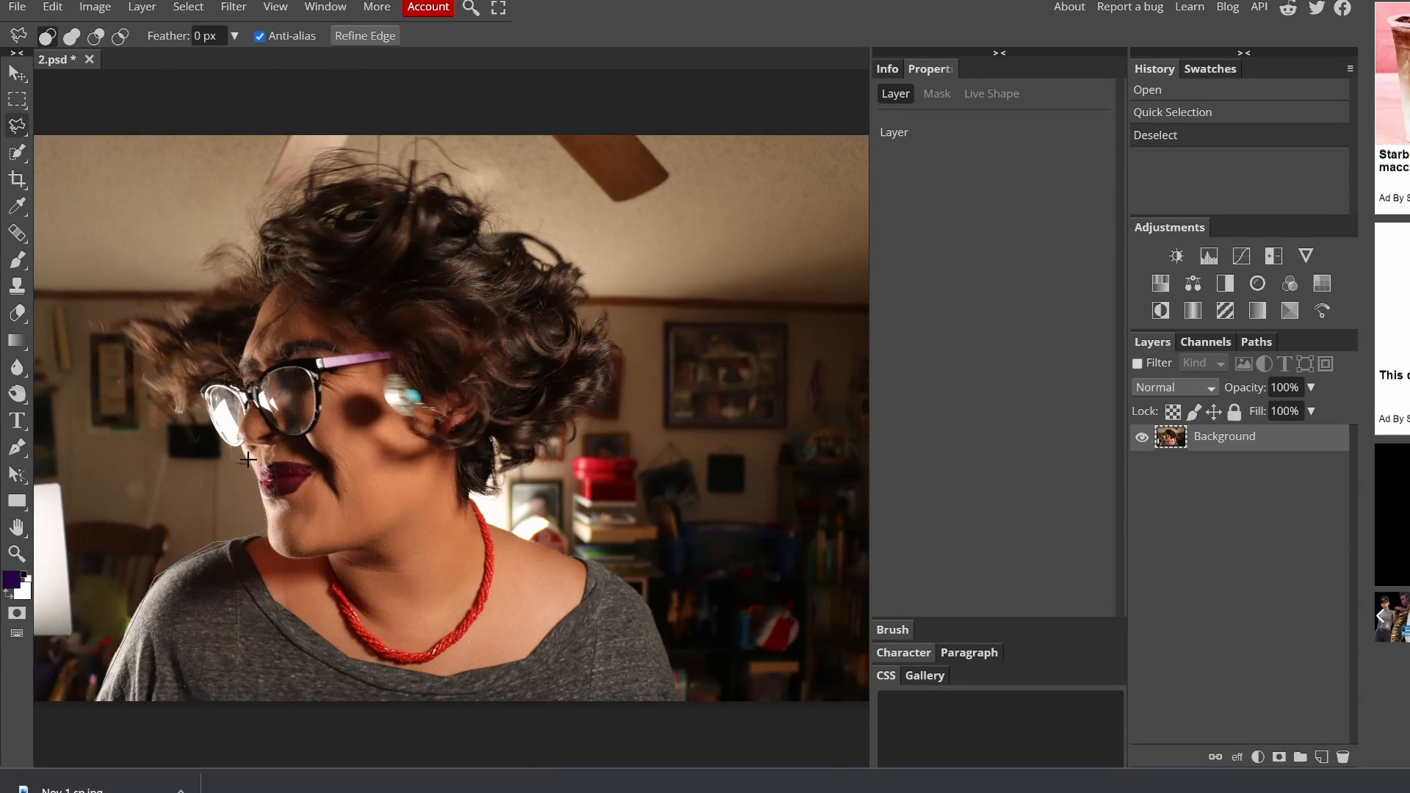
# - In 2.psd, outline the woman's hair and body with the Lasso and open the selection in Refine Edge
pyautogui.moveTo(248, 459); pyautogui.dragTo(167, 419)
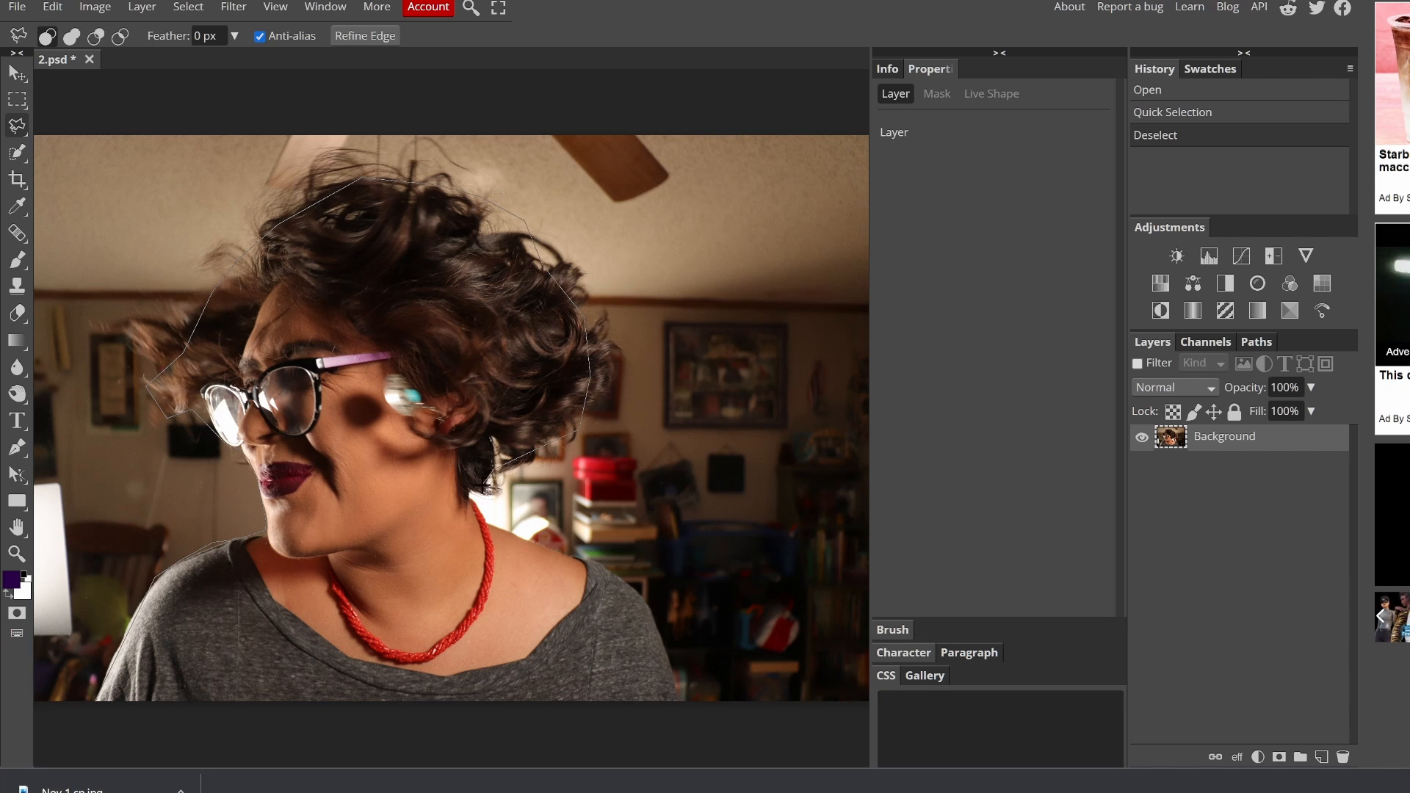
pyautogui.moveTo(657, 705); pyautogui.dragTo(659, 705)
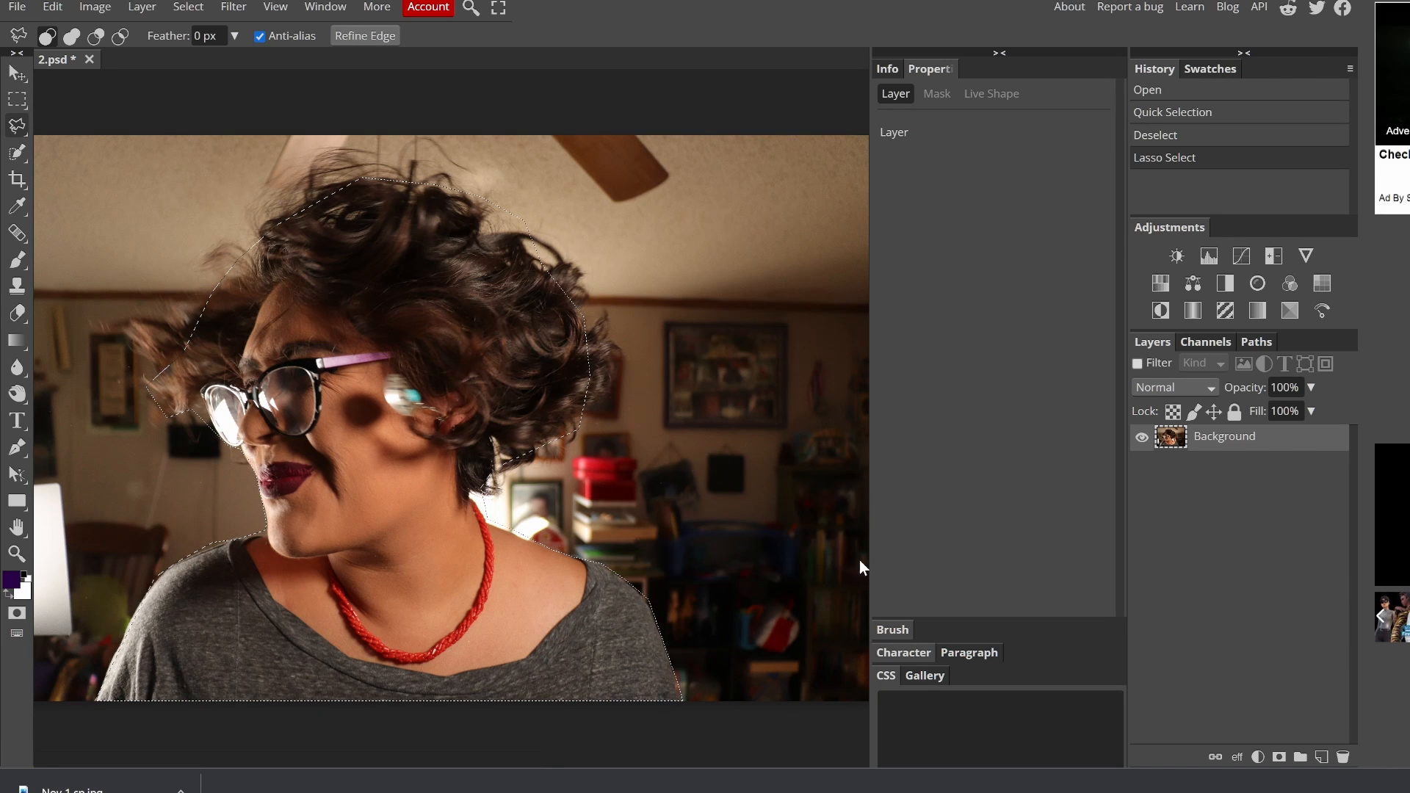
pyautogui.hotkey('alt', 'ctrl', 'r')
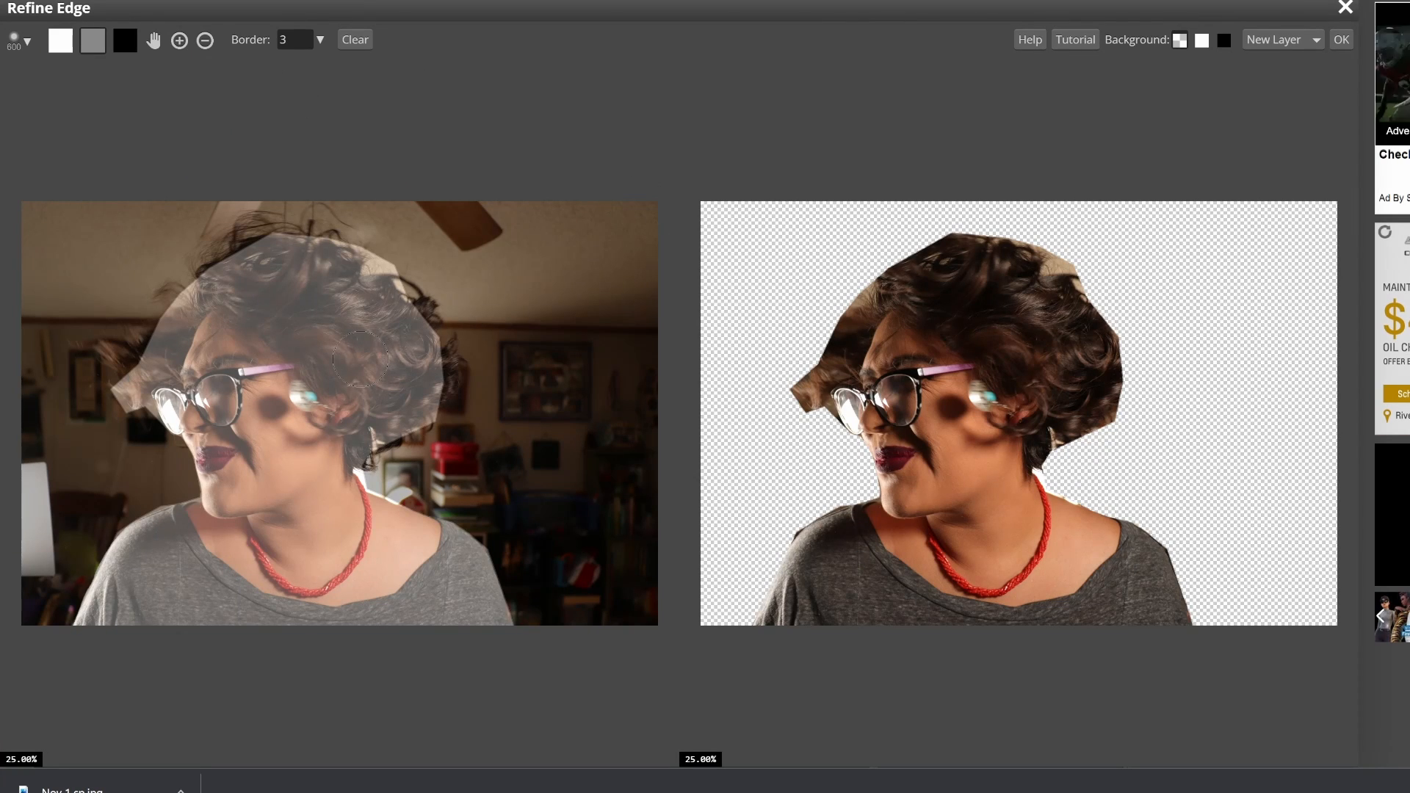
# - With a size 200 brush, mark the curls behind the ear and neck as edge area and restore the solid hair as foreground
pyautogui.scroll(1, 403, 510)
pyautogui.moveTo(345, 433)
pyautogui.mouseDown()
pyautogui.moveTo(470, 345)
pyautogui.moveTo(502, 285)
pyautogui.mouseUp()
pyautogui.scroll(1, 411, 332)
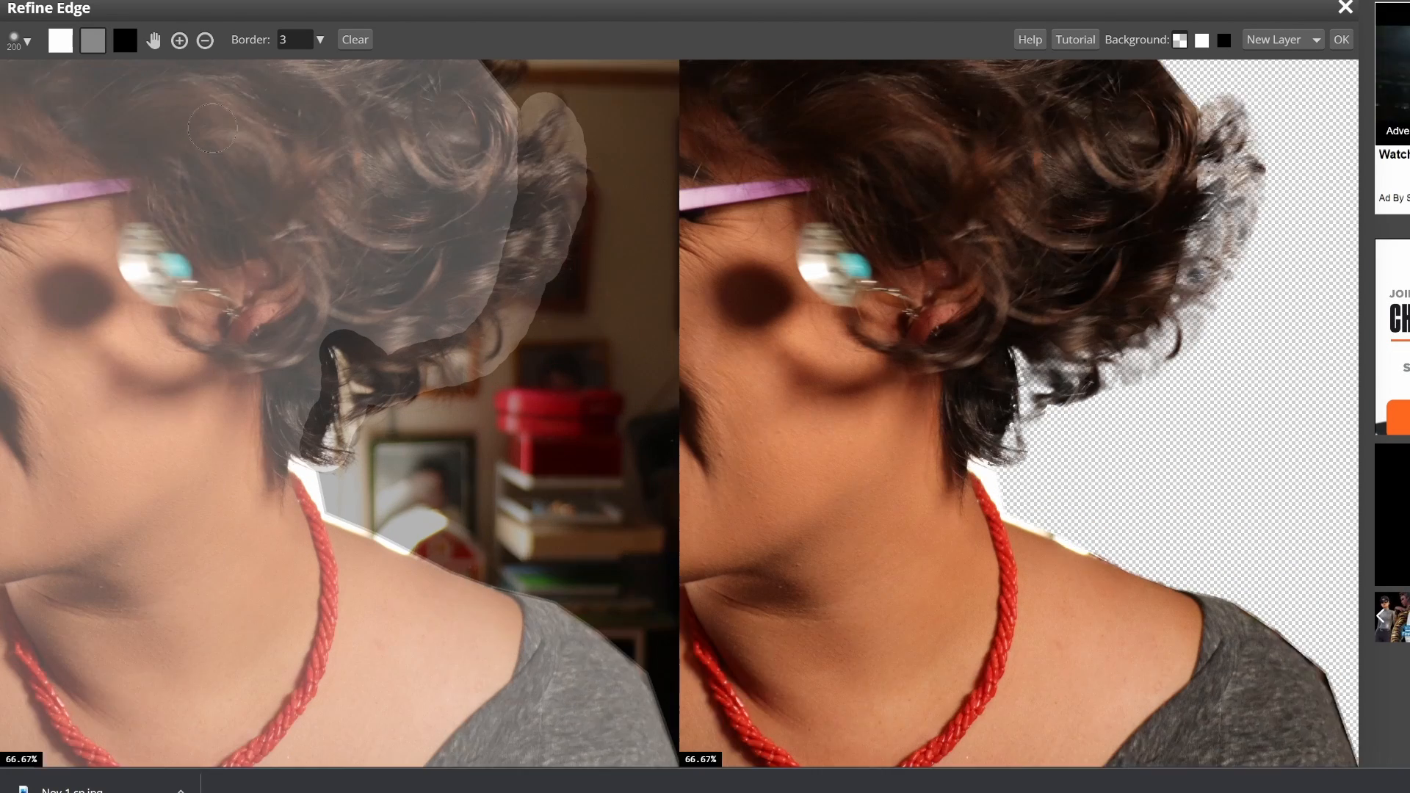
pyautogui.scroll(-1, 242, 100)
pyautogui.click(27, 42)
pyautogui.click(280, 90)
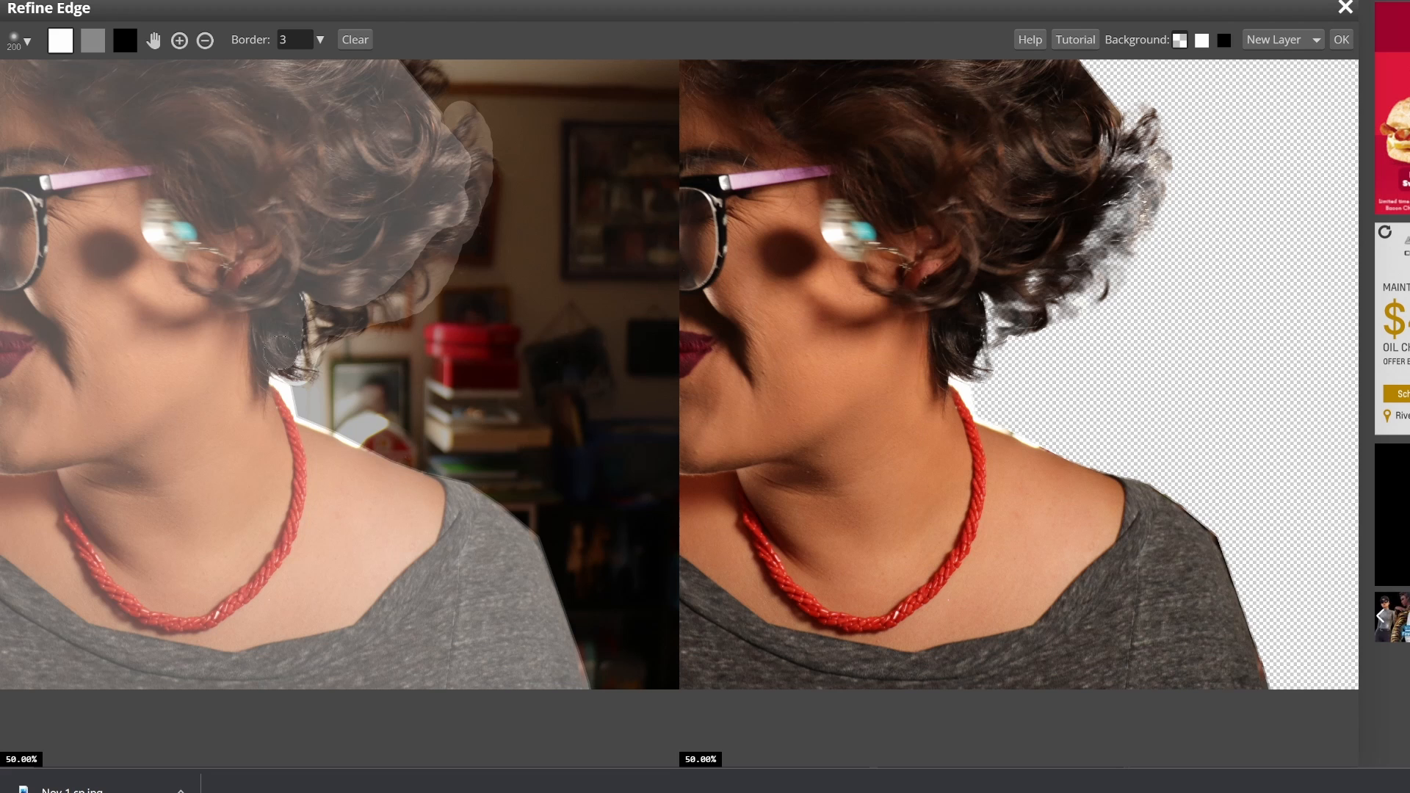
# - Mark the hair outline from the back of the head to the crown as edge area and remove the ceiling behind it as background
pyautogui.scroll(1, 264, 220)
pyautogui.moveTo(250, 125); pyautogui.dragTo(222, 421)
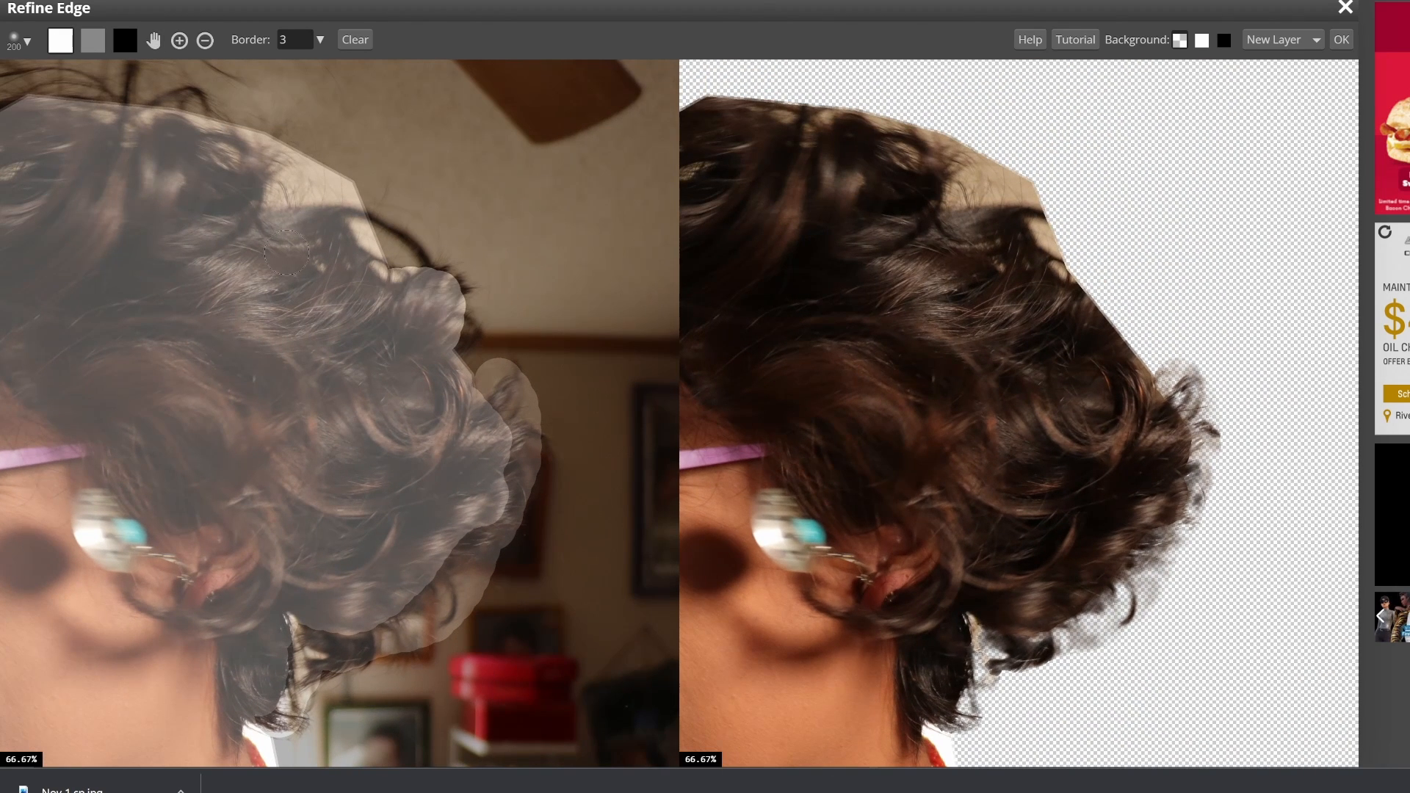
pyautogui.moveTo(441, 338)
pyautogui.mouseDown()
pyautogui.moveTo(463, 294)
pyautogui.moveTo(308, 220)
pyautogui.moveTo(183, 125)
pyautogui.moveTo(79, 113)
pyautogui.mouseUp()
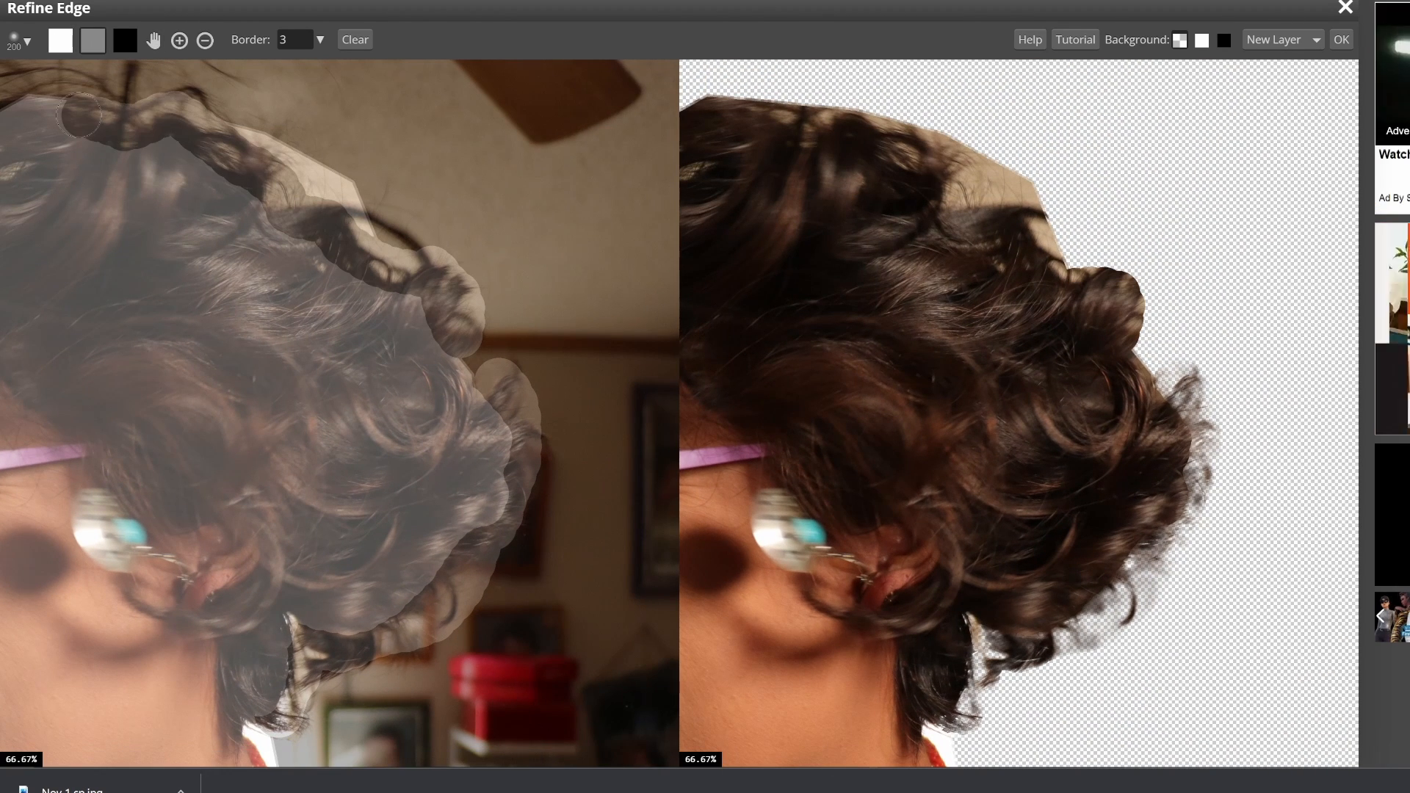
pyautogui.click(124, 40)
pyautogui.moveTo(258, 119); pyautogui.dragTo(393, 219)
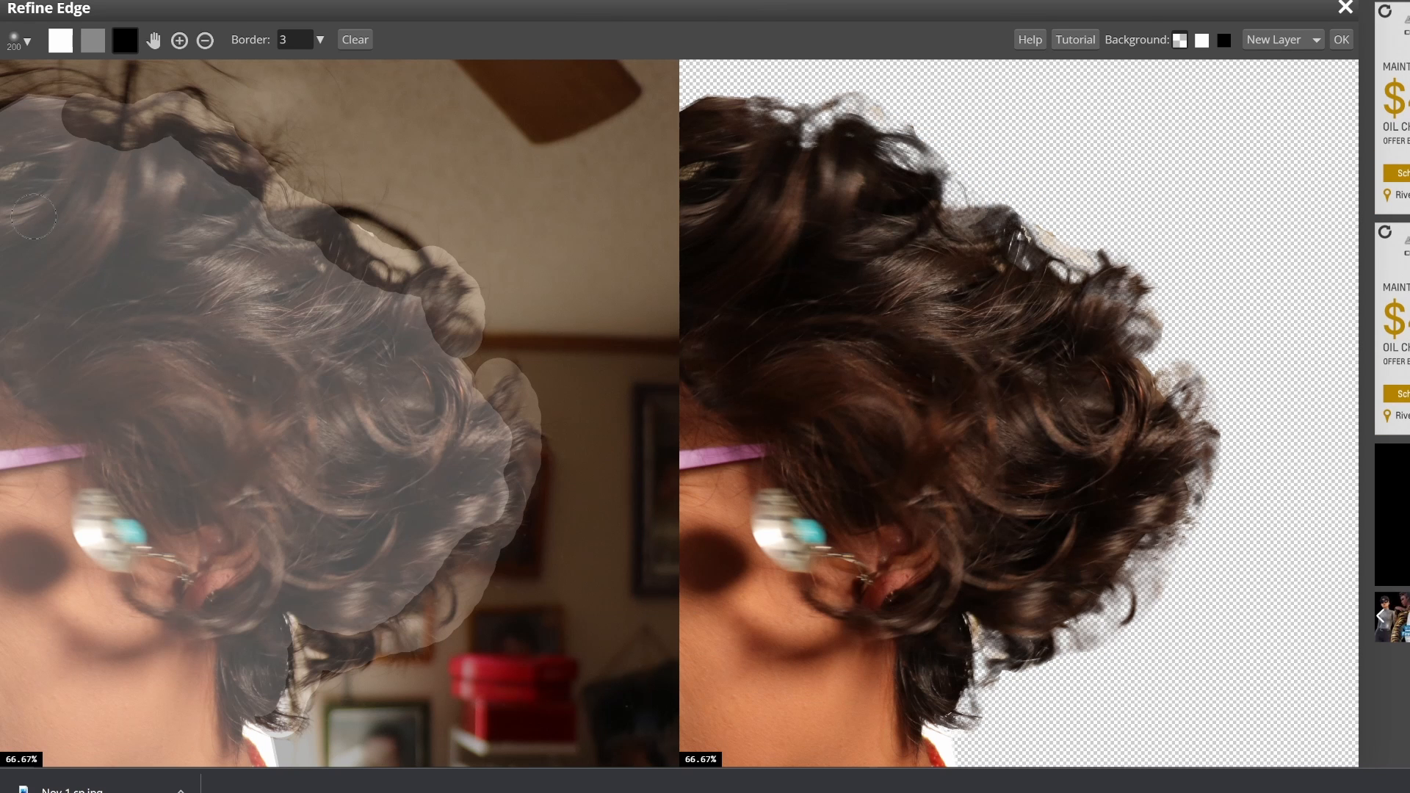
# - Refine the hair outline over the crown and down to the forehead
pyautogui.click(154, 41)
pyautogui.moveTo(30, 62); pyautogui.dragTo(204, 98)
pyautogui.moveTo(316, 153)
pyautogui.mouseDown()
pyautogui.moveTo(140, 287)
pyautogui.moveTo(129, 345)
pyautogui.moveTo(160, 382)
pyautogui.mouseUp()
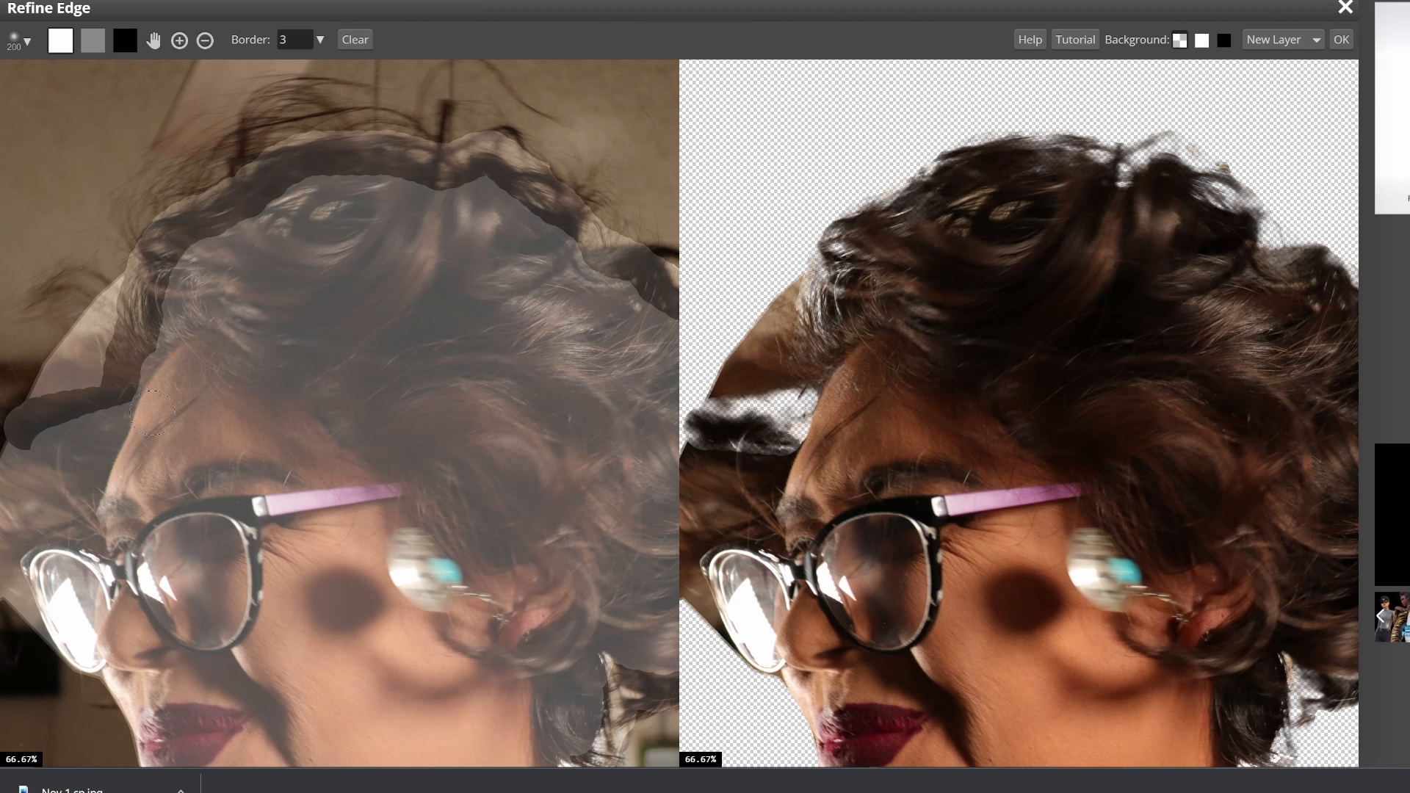
pyautogui.scroll(2, 152, 412)
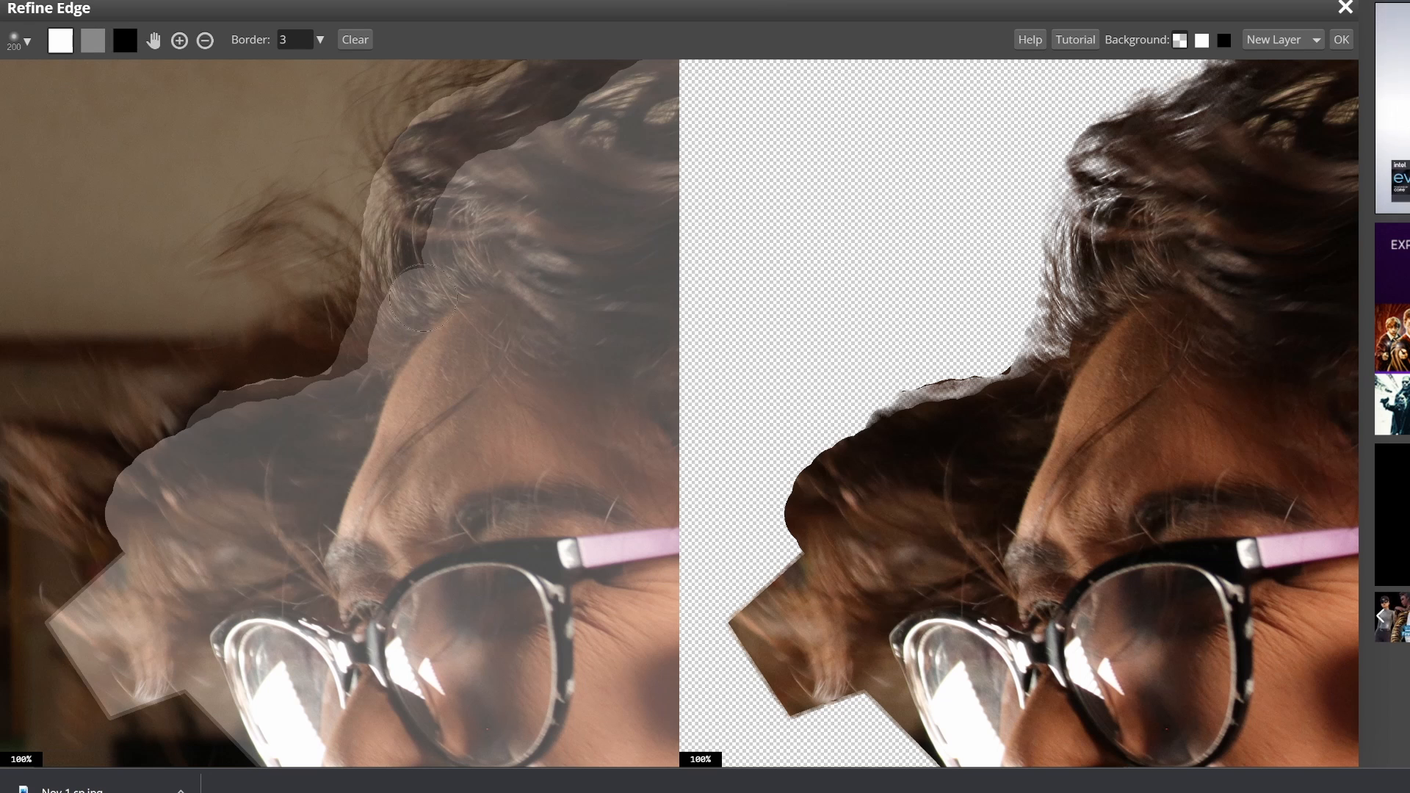
# - Mark the curls in front of the forehead as edge area and remove the leftover background patch below them
pyautogui.moveTo(172, 294); pyautogui.dragTo(244, 120)
pyautogui.click(94, 41)
pyautogui.moveTo(271, 264)
pyautogui.mouseDown()
pyautogui.moveTo(203, 356)
pyautogui.moveTo(164, 345)
pyautogui.mouseUp()
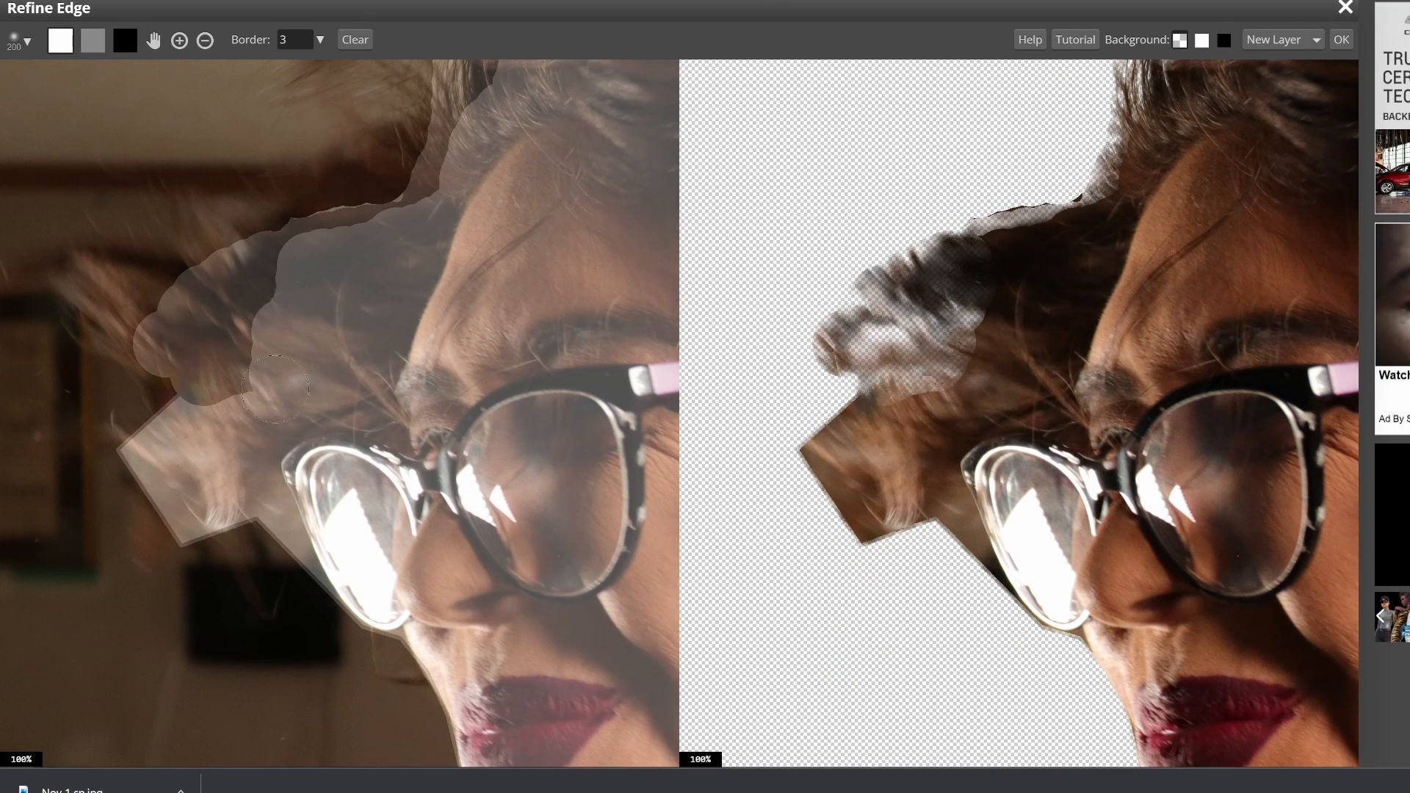
pyautogui.press('x')
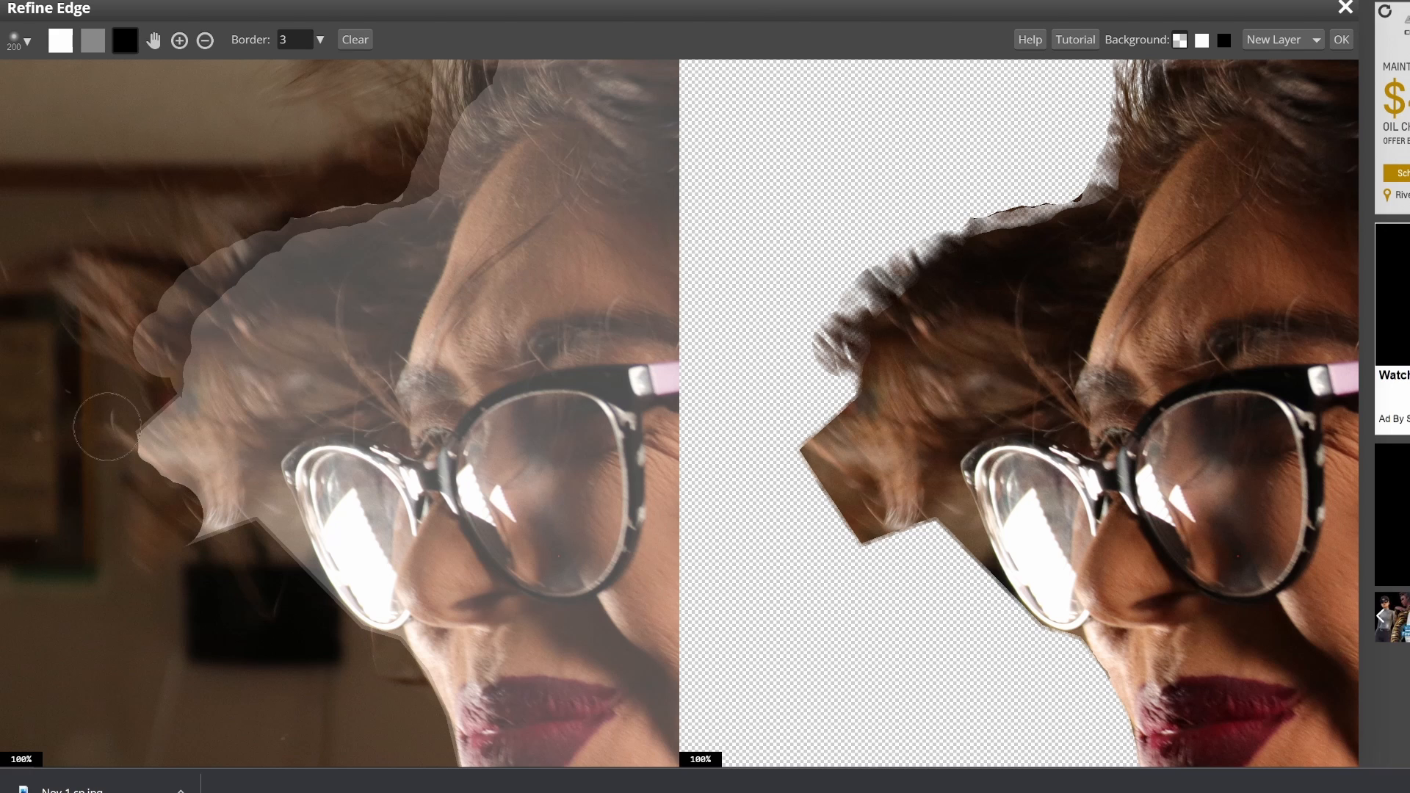
pyautogui.moveTo(106, 425)
pyautogui.mouseDown()
pyautogui.moveTo(220, 554)
pyautogui.moveTo(305, 587)
pyautogui.moveTo(257, 501)
pyautogui.mouseUp()
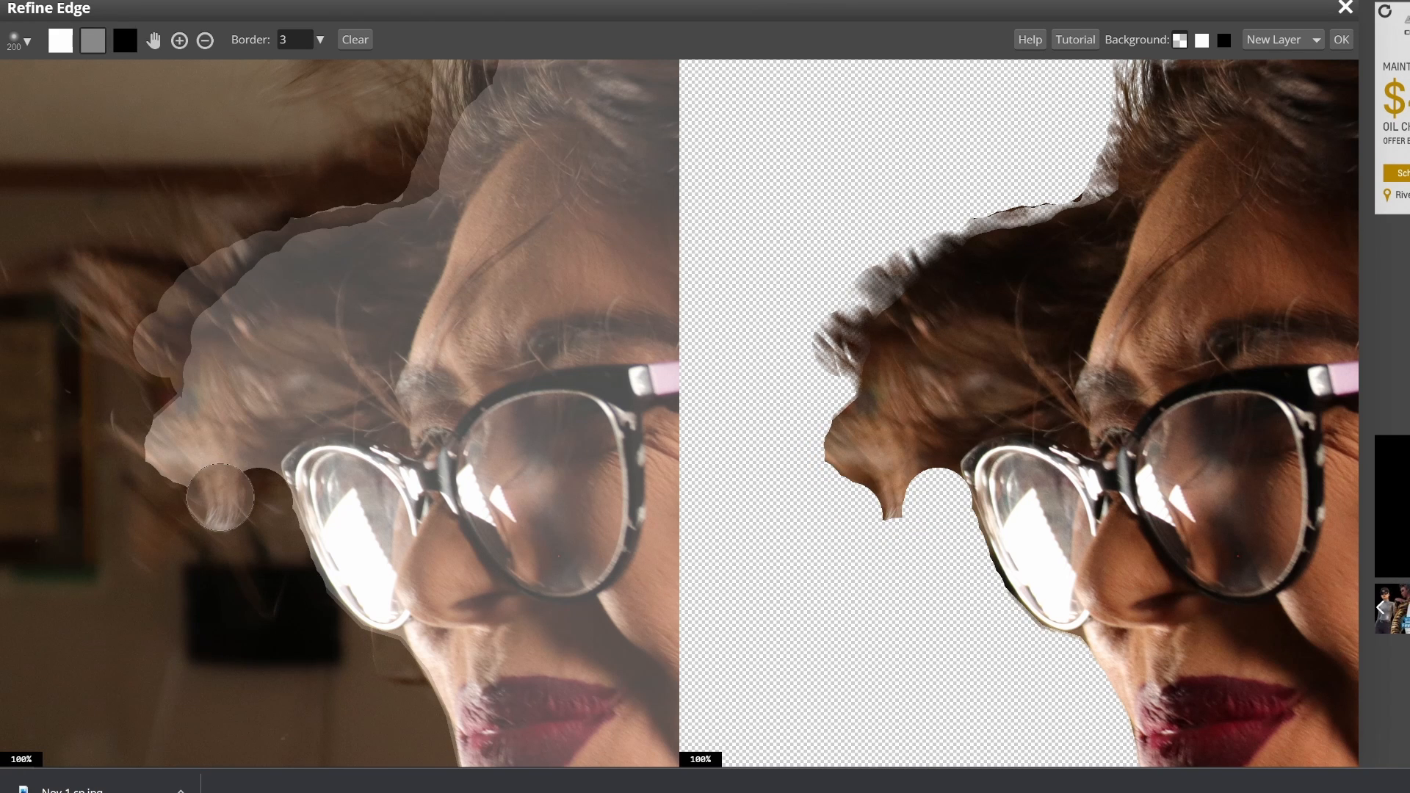
# - With a size 90 brush, mark the lower tips of the front curls beside the glasses as edge area
pyautogui.press('[')
pyautogui.press('[')
pyautogui.press('[')
pyautogui.press('[')
pyautogui.press('[')
pyautogui.moveTo(259, 464)
pyautogui.mouseDown()
pyautogui.moveTo(152, 296)
pyautogui.moveTo(415, 108)
pyautogui.moveTo(152, 279)
pyautogui.mouseUp()
# - Mark the dark strip outside the glasses lens and along the face below it as background
pyautogui.scroll(2, 291, 439)
pyautogui.moveTo(291, 439)
pyautogui.mouseDown()
pyautogui.moveTo(213, 220)
pyautogui.moveTo(304, 26)
pyautogui.mouseUp()
pyautogui.click(125, 41)
pyautogui.moveTo(269, 200)
pyautogui.mouseDown()
pyautogui.moveTo(376, 476)
pyautogui.moveTo(397, 492)
pyautogui.mouseUp()
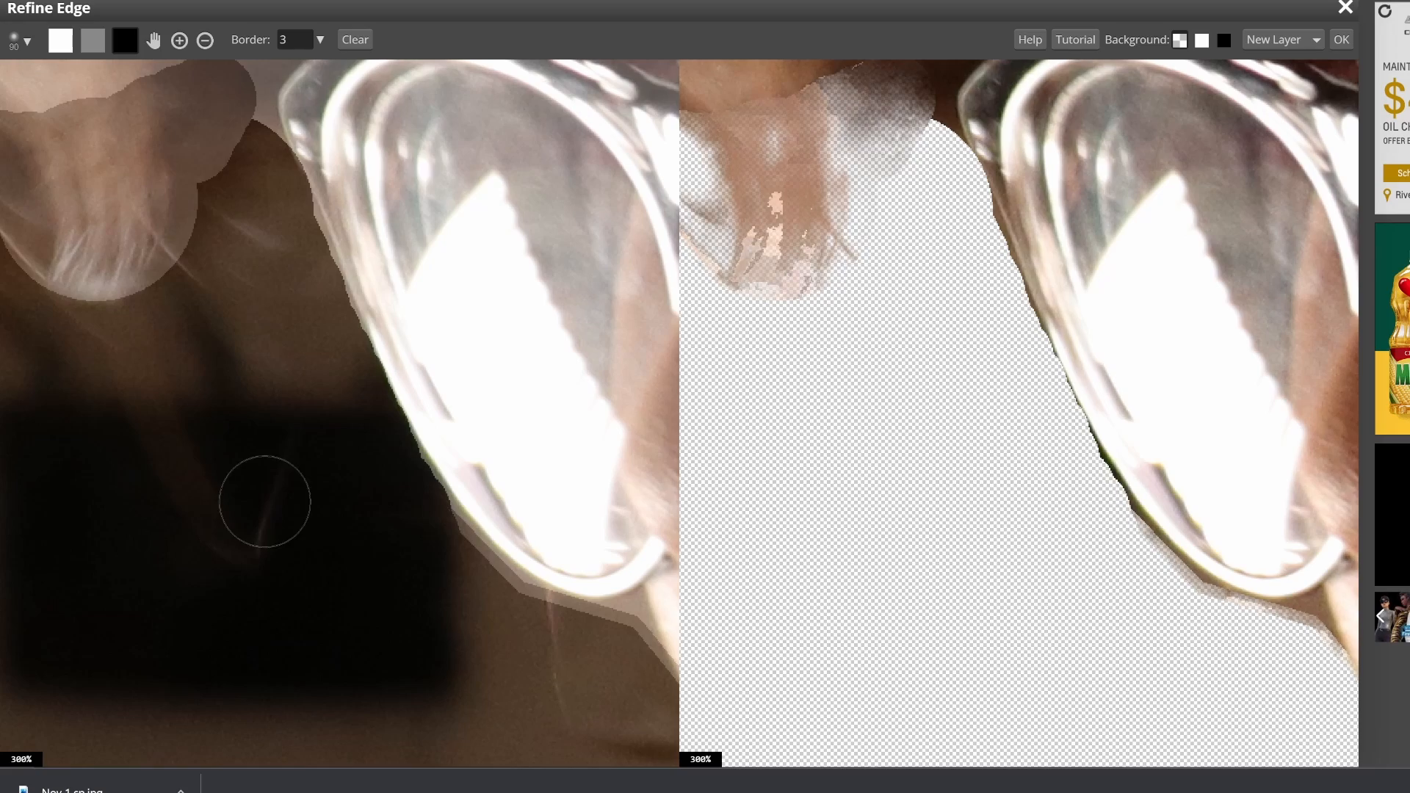
pyautogui.moveTo(457, 577); pyautogui.dragTo(610, 648)
pyautogui.scroll(-3, 523, 459)
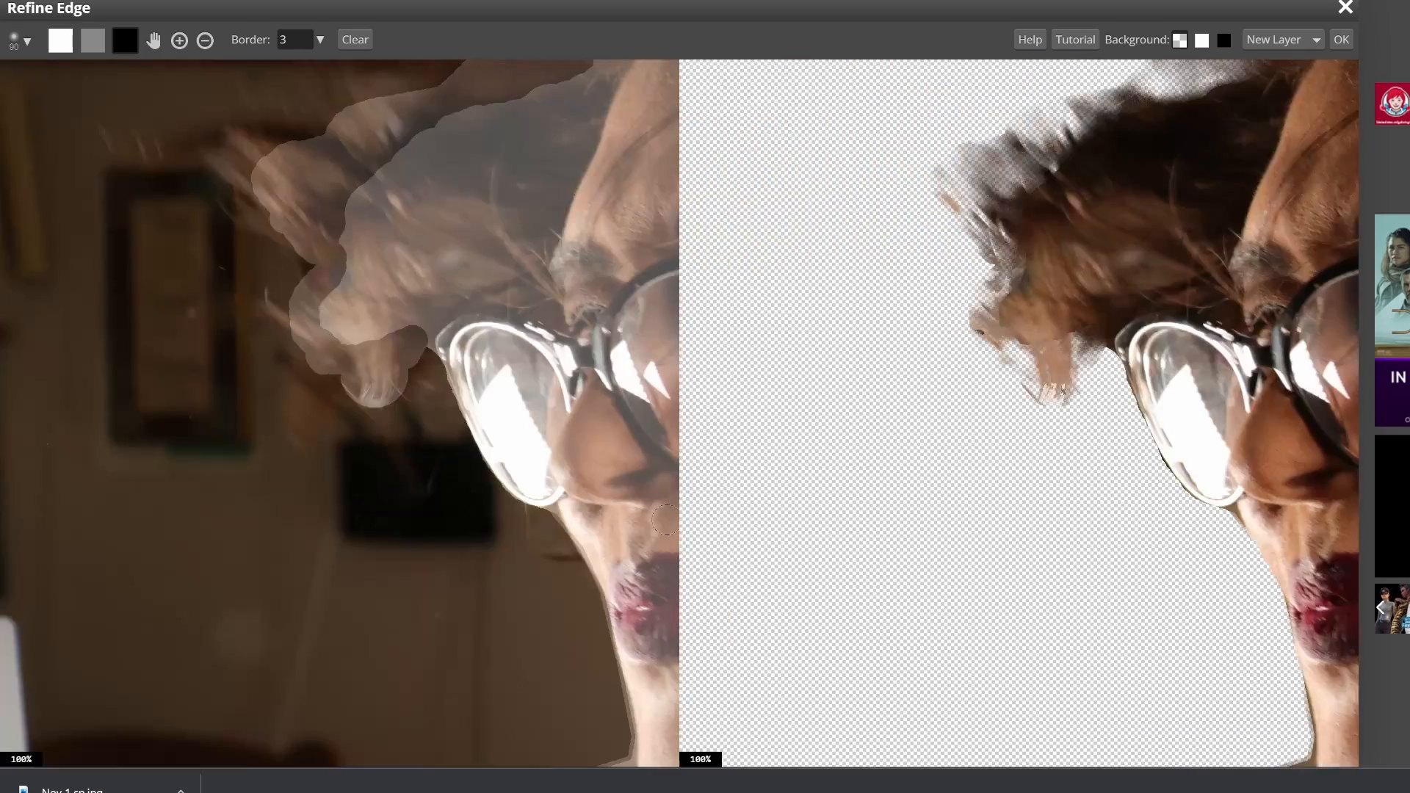
# - Check the whole cut-out and output the refined selection to a new layer
pyautogui.press('space')
pyautogui.moveTo(464, 431); pyautogui.dragTo(308, 357)
pyautogui.moveTo(505, 610); pyautogui.dragTo(519, 274)
pyautogui.moveTo(646, 220); pyautogui.dragTo(529, 571)
pyautogui.scroll(-3, 530, 571)
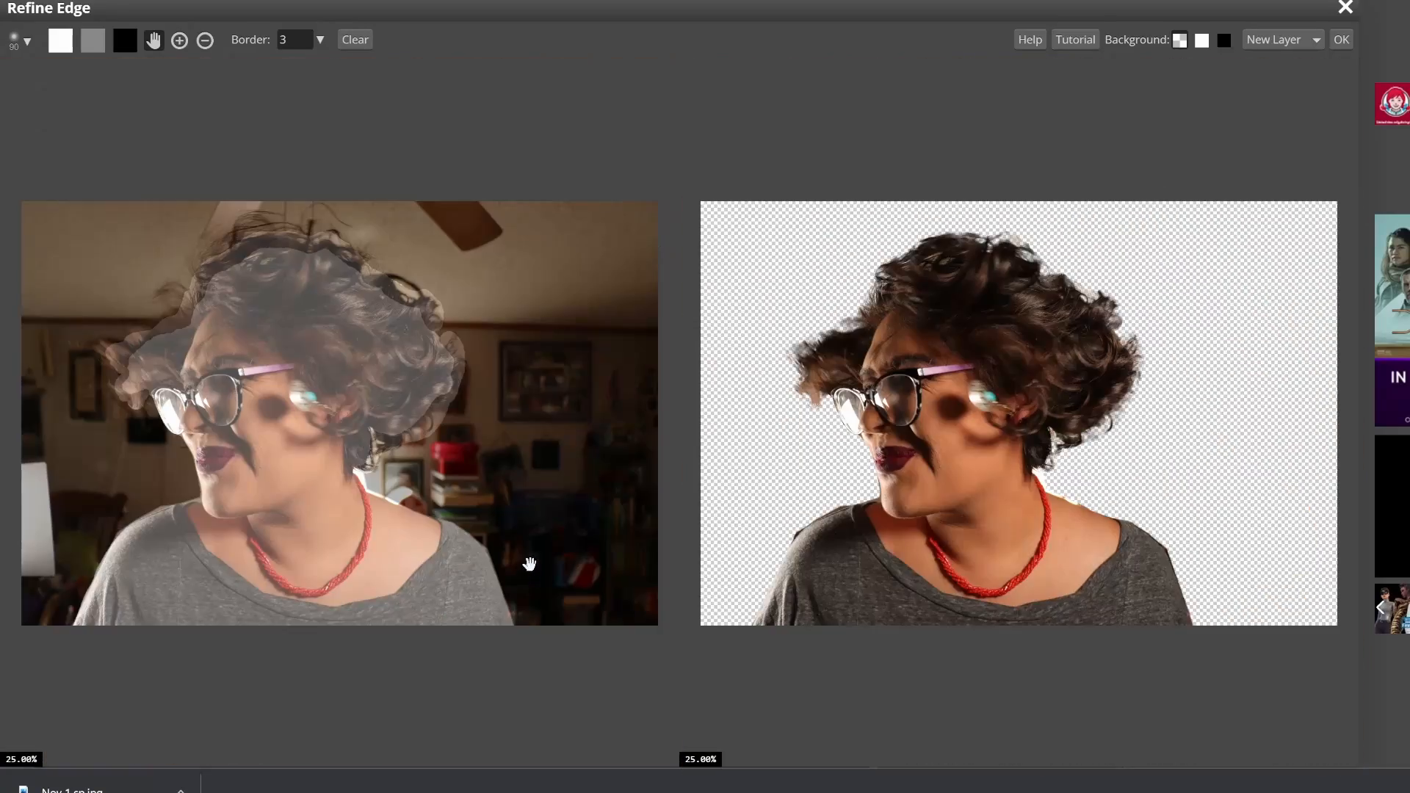
pyautogui.click(1341, 39)
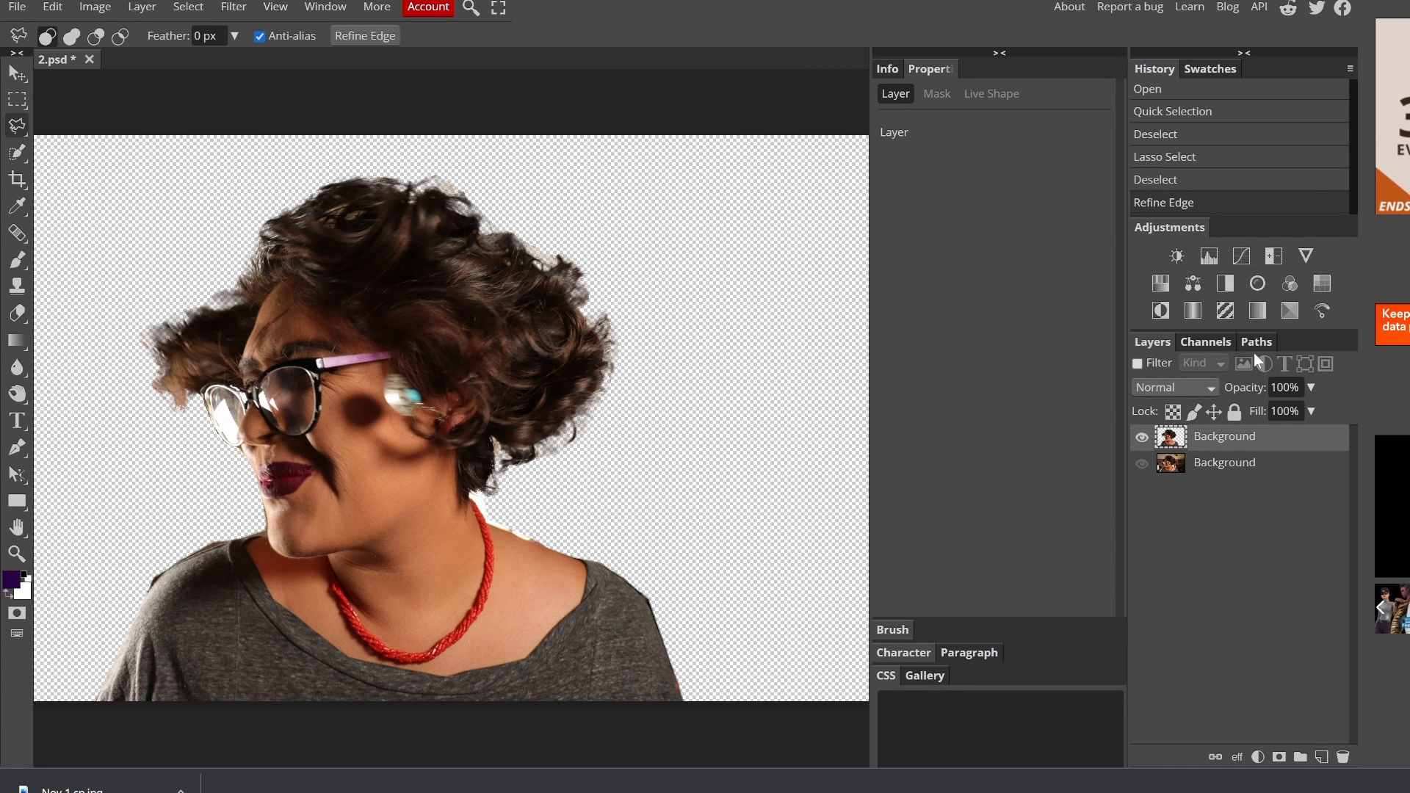
# - Add a yellow Photo Filter adjustment at 100% density above the cut-out with the Vivid Light blend mode
pyautogui.click(1257, 284)
pyautogui.click(892, 162)
pyautogui.moveTo(351, 356)
pyautogui.mouseDown()
pyautogui.moveTo(341, 175)
pyautogui.moveTo(351, 352)
pyautogui.mouseUp()
pyautogui.click(446, 365)
pyautogui.moveTo(1054, 208); pyautogui.dragTo(1111, 210)
pyautogui.click(1174, 387)
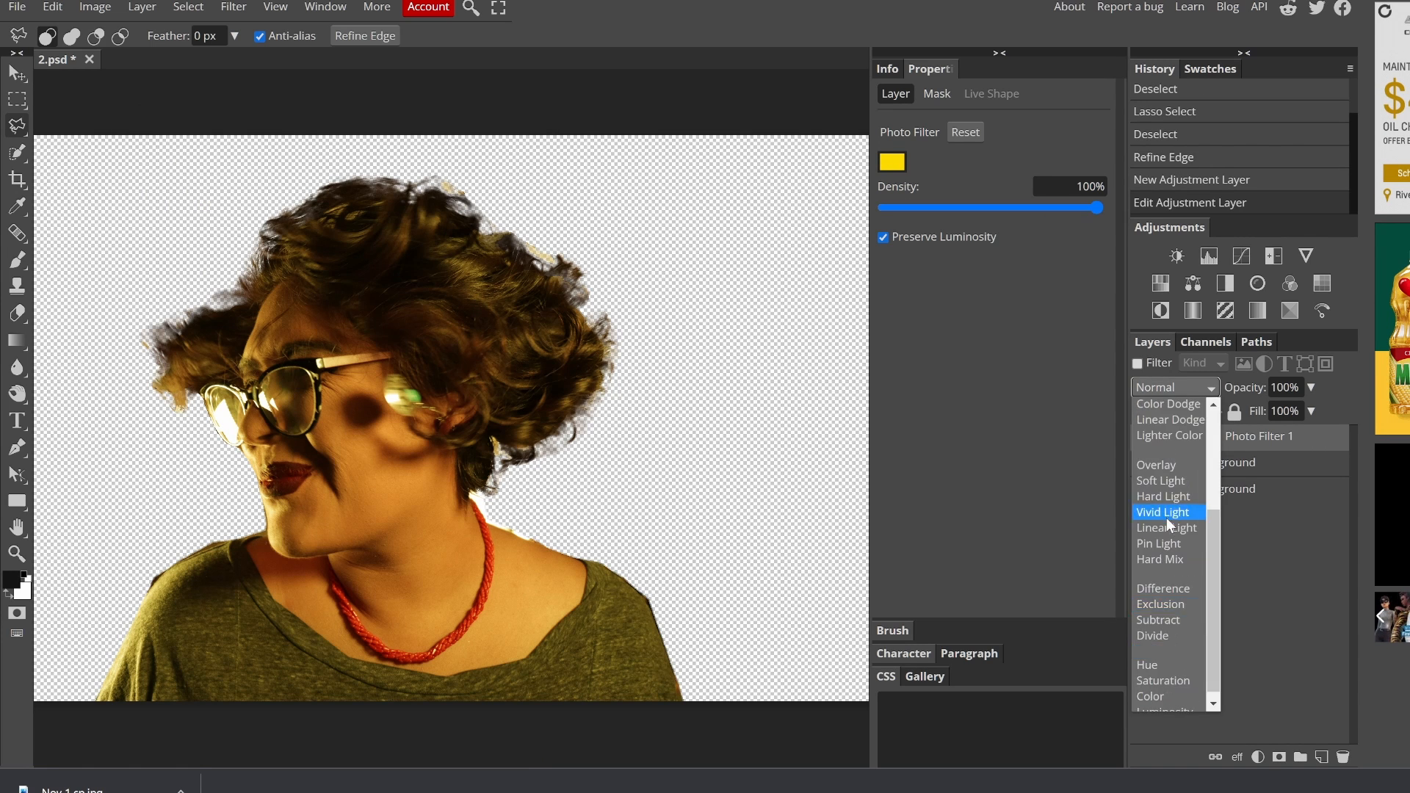
pyautogui.click(1166, 514)
# - Add a Selective Color adjustment and set the neutrals to magenta -67% and yellow 59%, with reduced cyan and black
pyautogui.click(1289, 310)
pyautogui.click(962, 161)
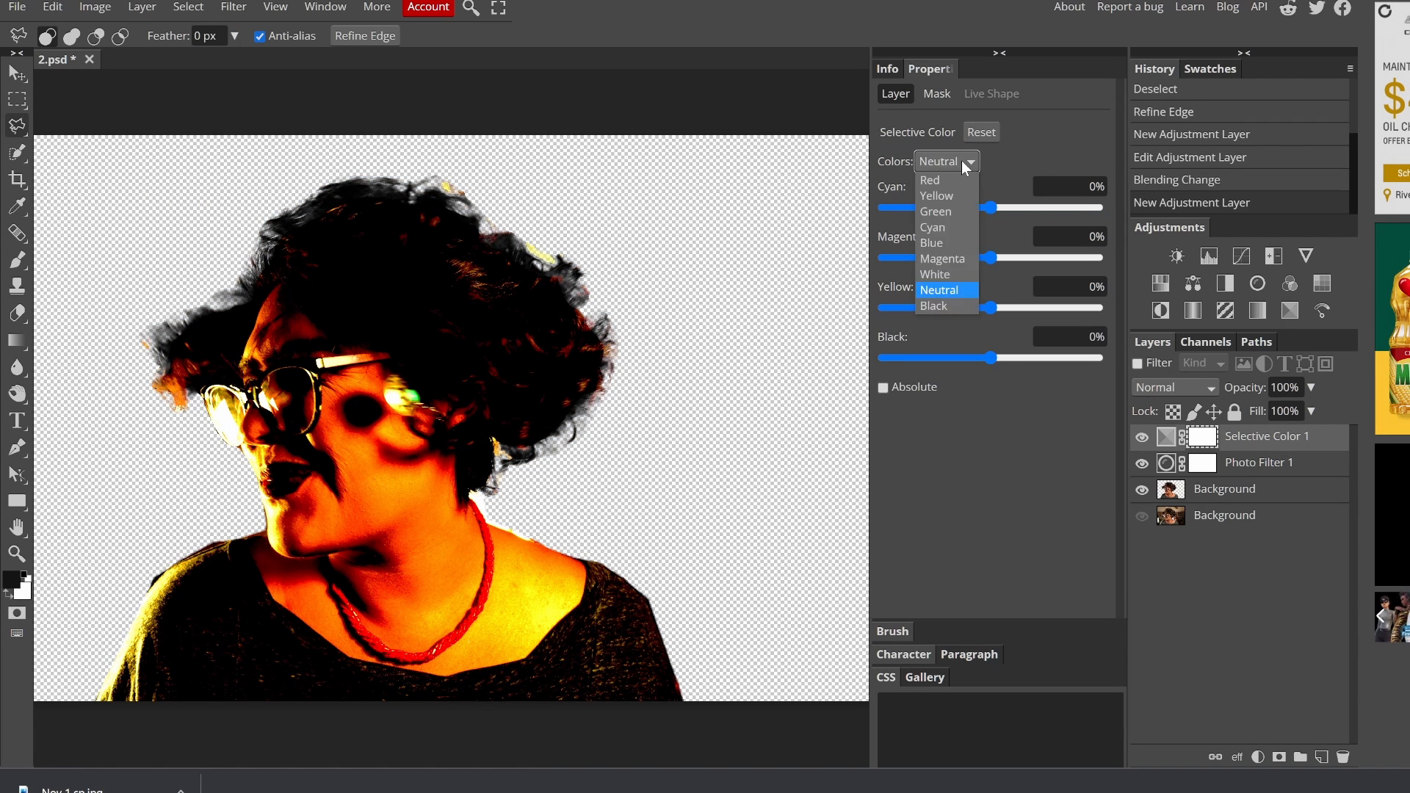
pyautogui.click(947, 289)
pyautogui.moveTo(990, 357); pyautogui.dragTo(967, 358)
pyautogui.moveTo(989, 308); pyautogui.dragTo(1053, 307)
pyautogui.moveTo(990, 257); pyautogui.dragTo(918, 259)
pyautogui.moveTo(989, 208); pyautogui.dragTo(934, 212)
# - Lower the black component of the whites in Selective Color
pyautogui.click(957, 161)
pyautogui.click(944, 274)
pyautogui.moveTo(990, 357); pyautogui.dragTo(881, 357)
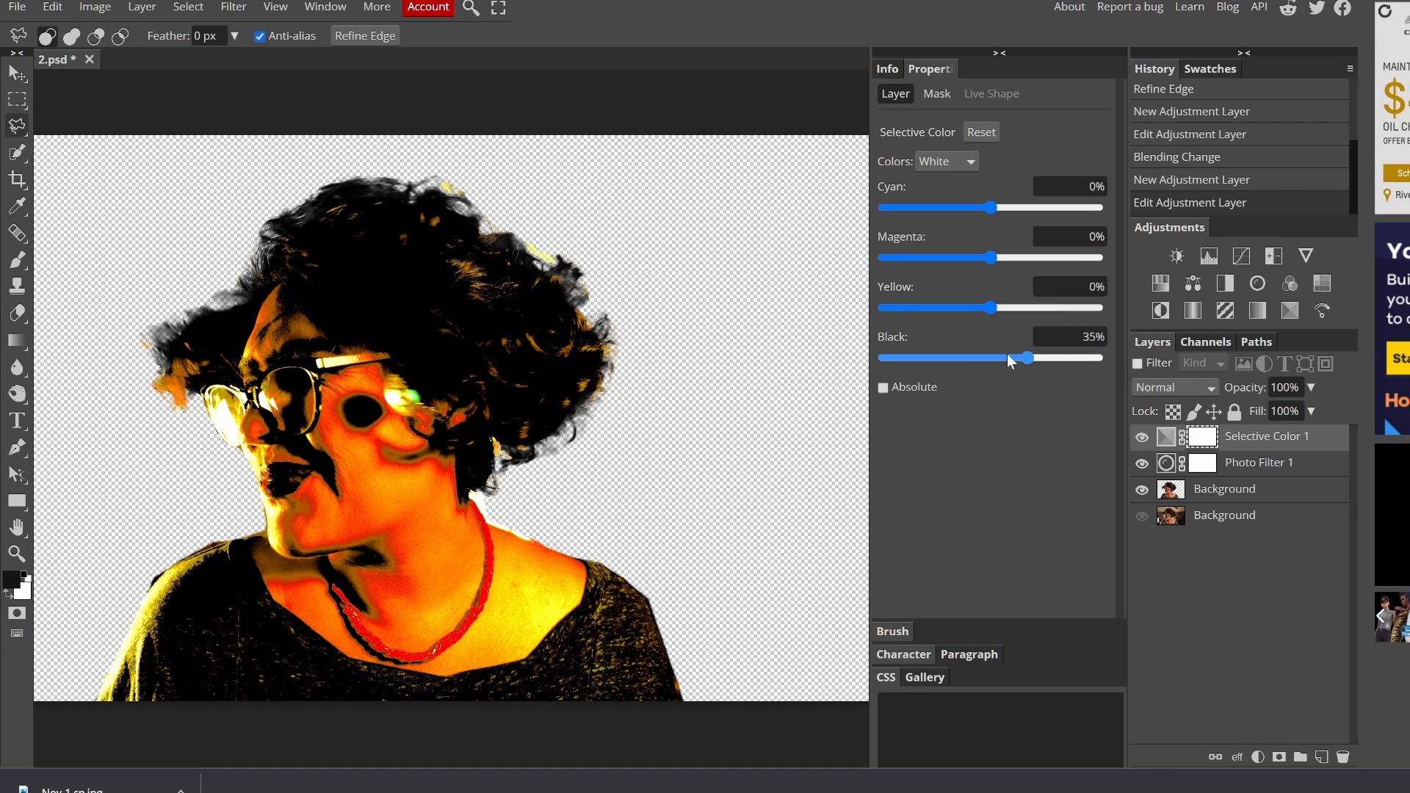
# - Adjust the cyan, magenta, yellow and black components of the blacks in Selective Color, with cyan at -13%
pyautogui.click(957, 161)
pyautogui.click(944, 308)
pyautogui.moveTo(990, 357); pyautogui.dragTo(1093, 358)
pyautogui.moveTo(990, 308); pyautogui.dragTo(988, 308)
pyautogui.moveTo(1093, 359); pyautogui.dragTo(999, 360)
pyautogui.moveTo(987, 308); pyautogui.dragTo(992, 308)
pyautogui.moveTo(990, 258)
pyautogui.mouseDown()
pyautogui.moveTo(957, 261)
pyautogui.moveTo(1016, 259)
pyautogui.mouseUp()
pyautogui.moveTo(990, 209); pyautogui.dragTo(976, 220)
pyautogui.moveTo(1000, 359); pyautogui.dragTo(986, 358)
pyautogui.moveTo(1016, 257); pyautogui.dragTo(977, 270)
# - Add a Levels adjustment with midtones 1.22 and white point 234, discarding the Curves layer added first
pyautogui.click(1240, 256)
pyautogui.click(1342, 756)
pyautogui.click(1209, 256)
pyautogui.click(1015, 373)
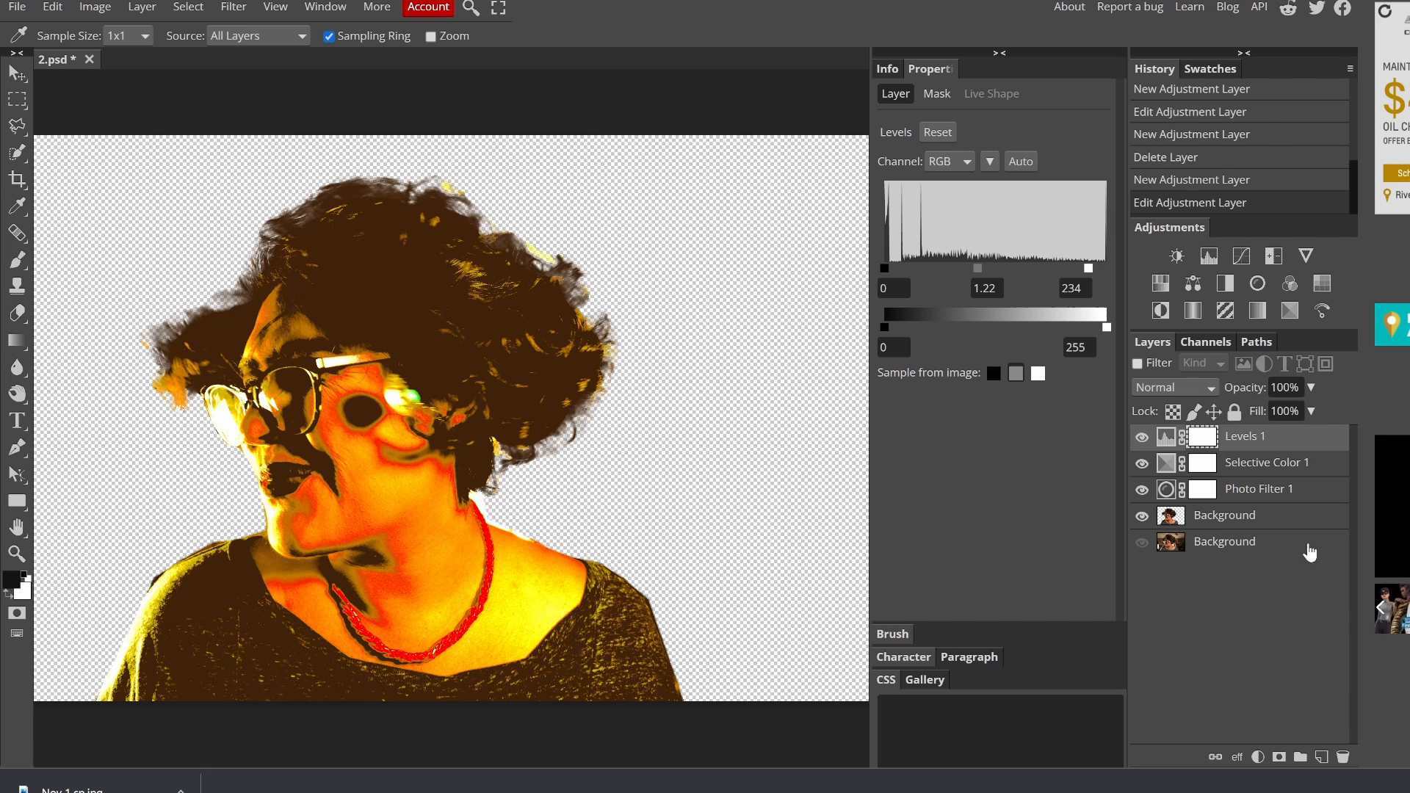
# - Reorder the adjustment layers so Photo Filter 1 is above Selective Color 1 and Levels 1 is below it
pyautogui.moveTo(1140, 490); pyautogui.dragTo(1142, 438)
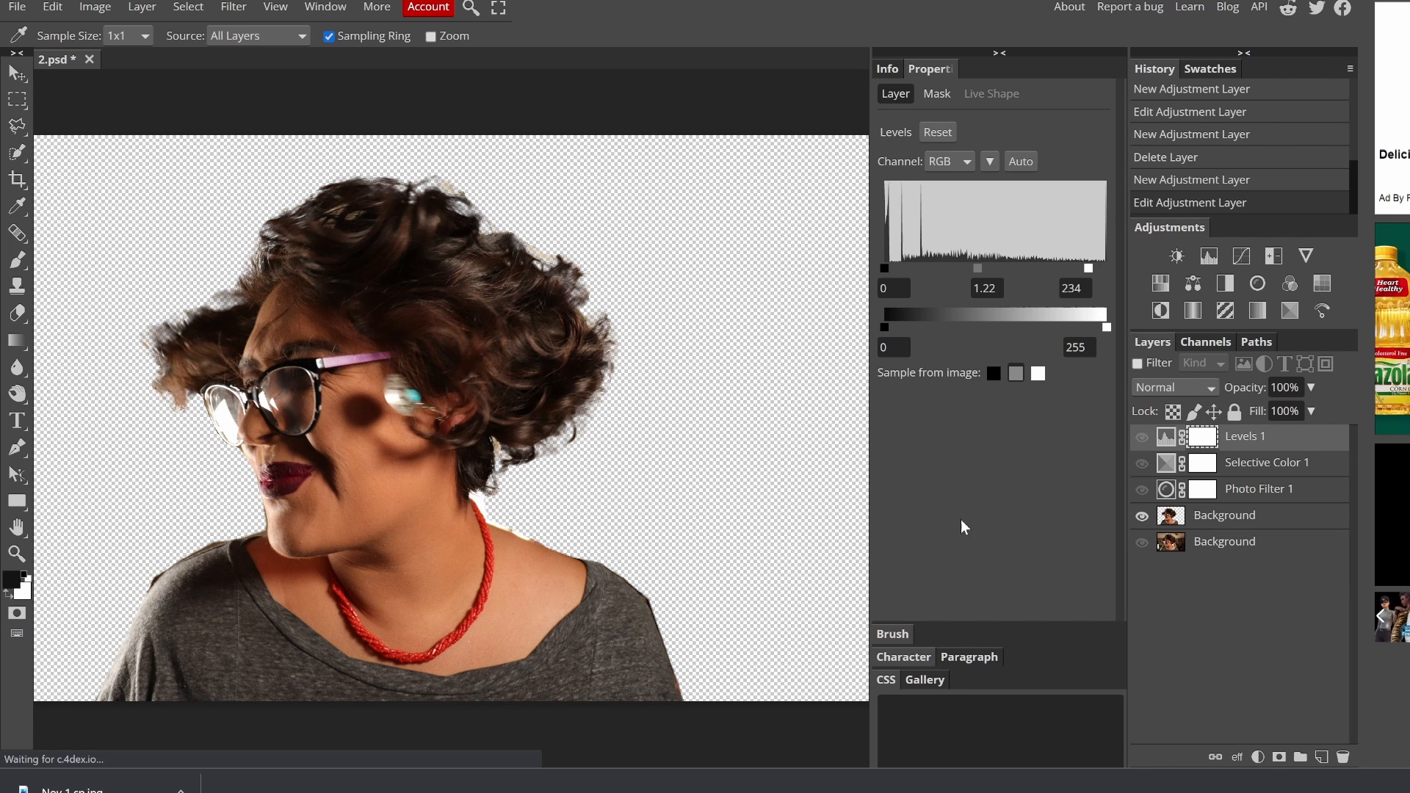
pyautogui.moveTo(1257, 490)
pyautogui.mouseDown()
pyautogui.moveTo(1248, 429)
pyautogui.moveTo(1241, 499)
pyautogui.mouseUp()
pyautogui.moveTo(1141, 439); pyautogui.dragTo(1141, 490)
pyautogui.click(1270, 437)
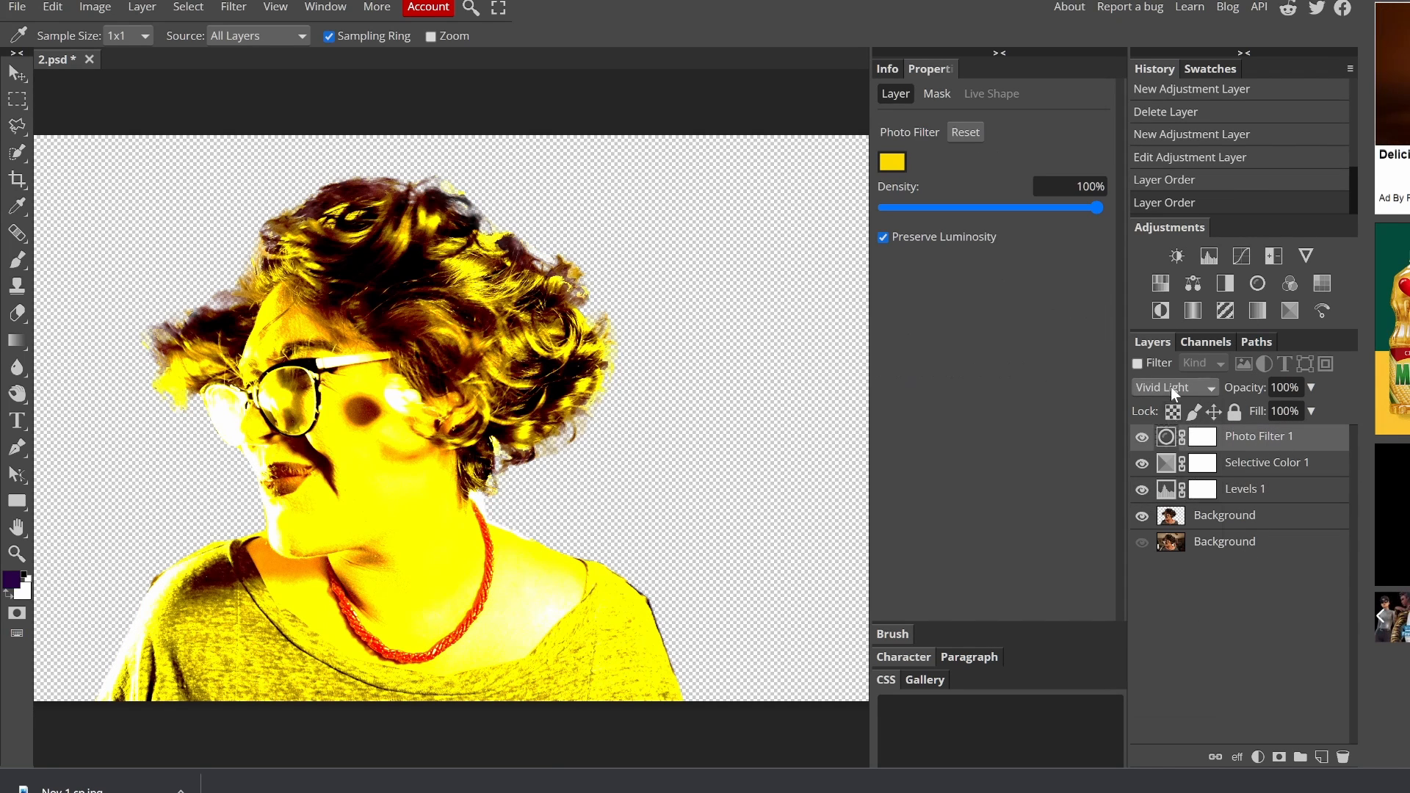
# - In Selective Color 1, set the neutrals' black to -36% and the blacks to cyan -25%, magenta 37%, yellow 88% and black 46%
pyautogui.click(1171, 387)
pyautogui.click(1224, 472)
pyautogui.click(1225, 471)
pyautogui.moveTo(994, 359)
pyautogui.mouseDown()
pyautogui.moveTo(1069, 368)
pyautogui.moveTo(1011, 361)
pyautogui.mouseUp()
pyautogui.moveTo(993, 309); pyautogui.dragTo(943, 313)
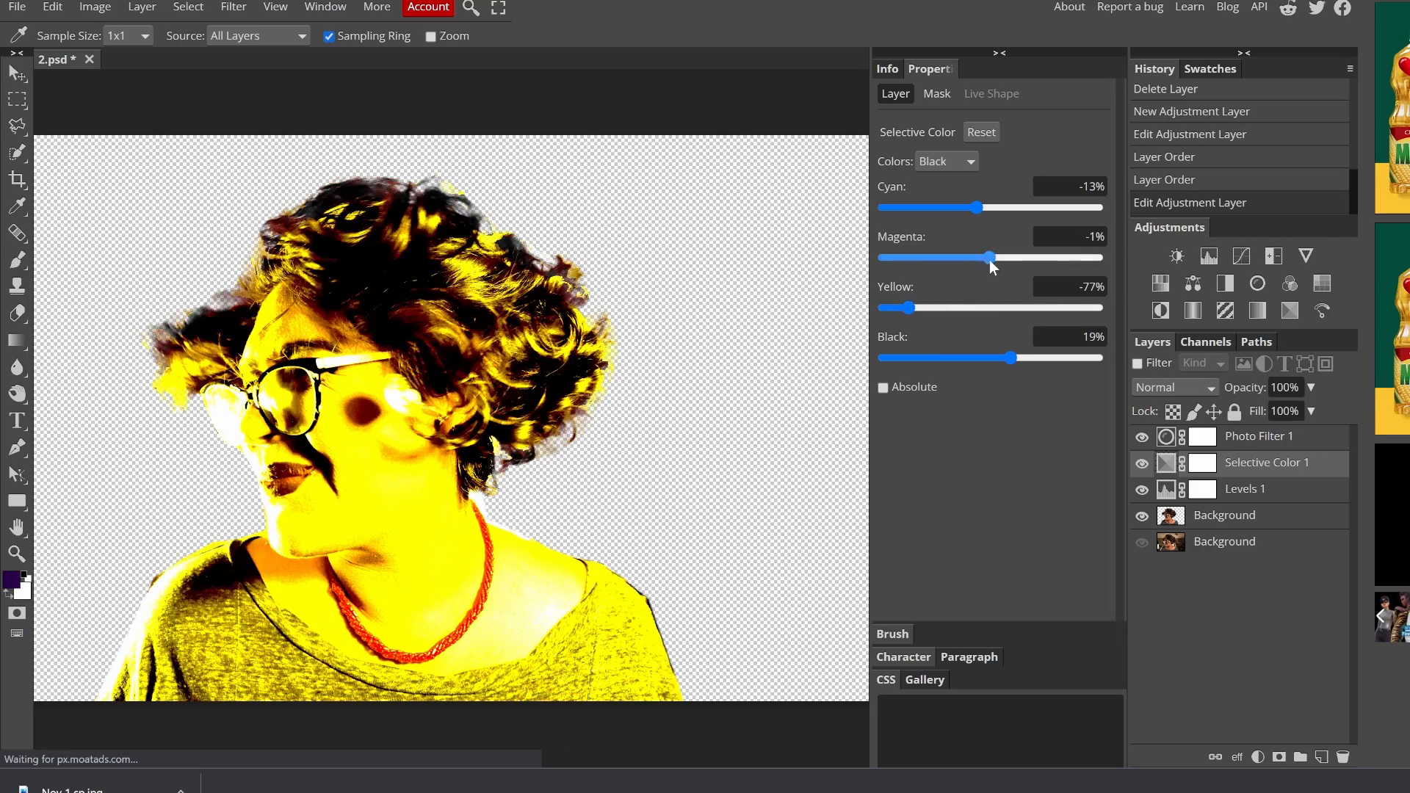
pyautogui.click(947, 161)
pyautogui.click(933, 290)
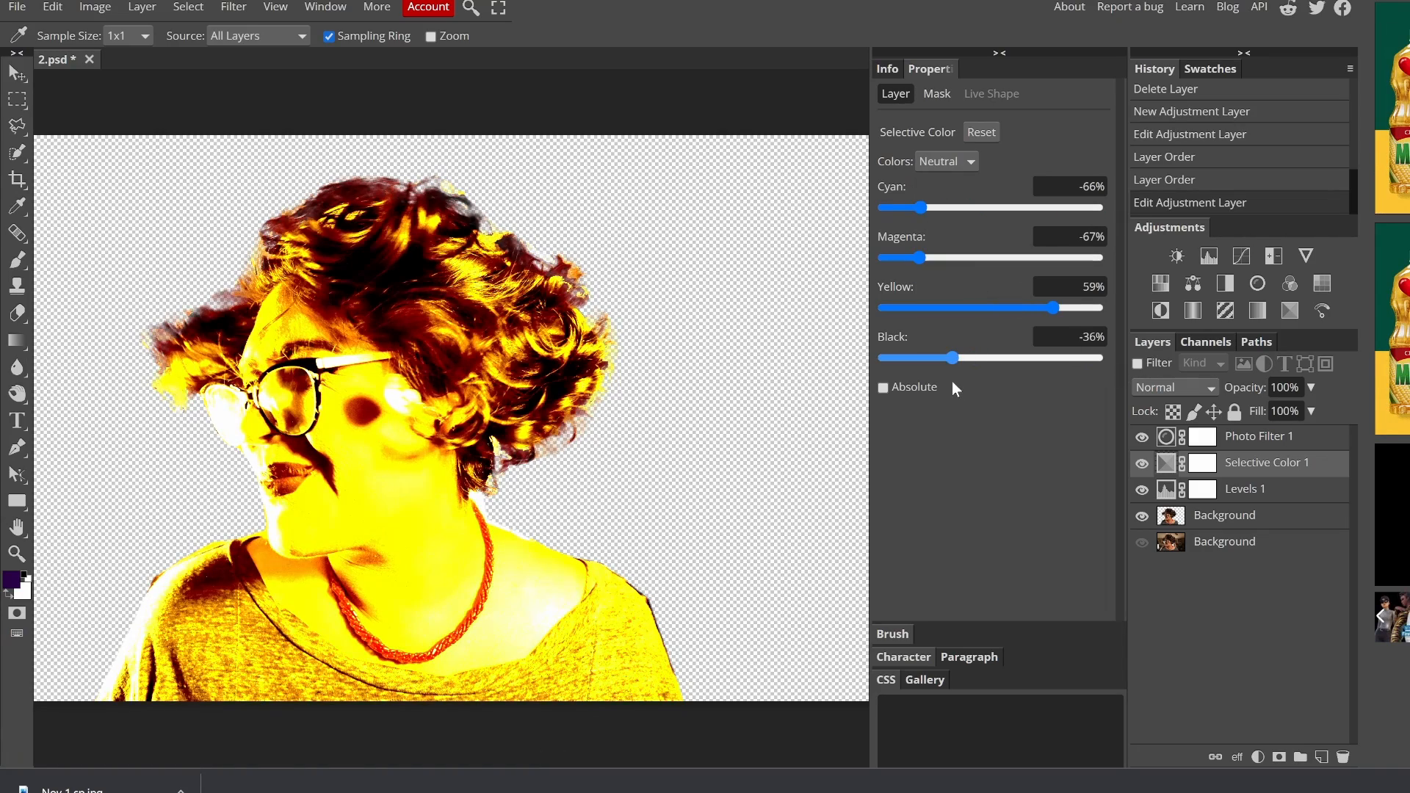
pyautogui.click(947, 160)
pyautogui.click(947, 306)
pyautogui.moveTo(1047, 257)
pyautogui.mouseDown()
pyautogui.moveTo(887, 220)
pyautogui.moveTo(1028, 257)
pyautogui.mouseUp()
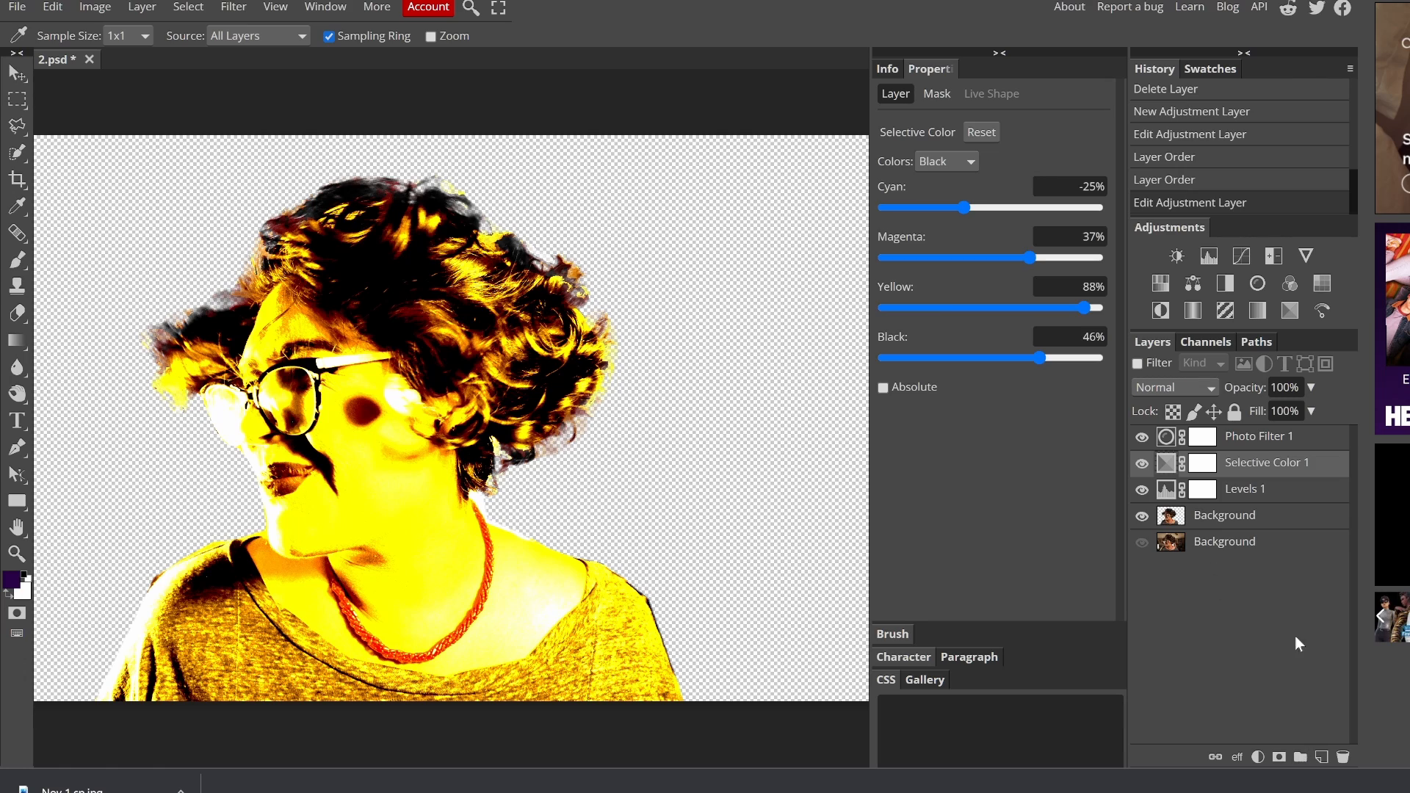
# - Add an empty layer and place it directly beneath the cut-out woman
pyautogui.click(1225, 516)
pyautogui.click(1320, 757)
pyautogui.moveTo(1226, 517); pyautogui.dragTo(1232, 557)
# - Set the foreground color to orange-yellow ffbd00
pyautogui.click(11, 580)
pyautogui.click(351, 323)
pyautogui.click(338, 161)
pyautogui.moveTo(351, 323); pyautogui.dragTo(351, 344)
pyautogui.click(447, 365)
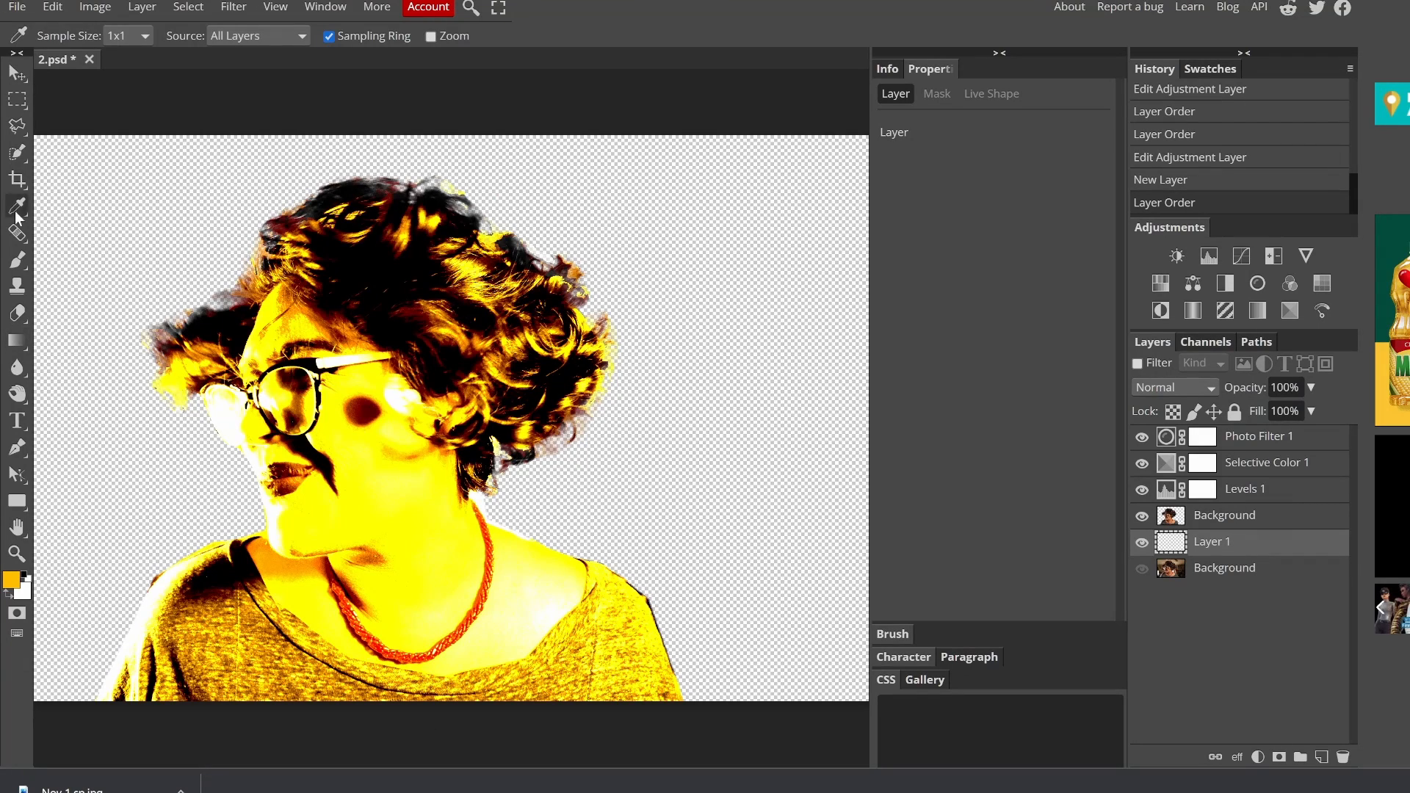
# - Edit the Gradient tool's linear gradient so it runs from bright yellow to white
pyautogui.click(17, 341)
pyautogui.click(74, 36)
pyautogui.click(11, 580)
pyautogui.click(447, 365)
pyautogui.click(151, 346)
pyautogui.click(280, 417)
pyautogui.click(348, 350)
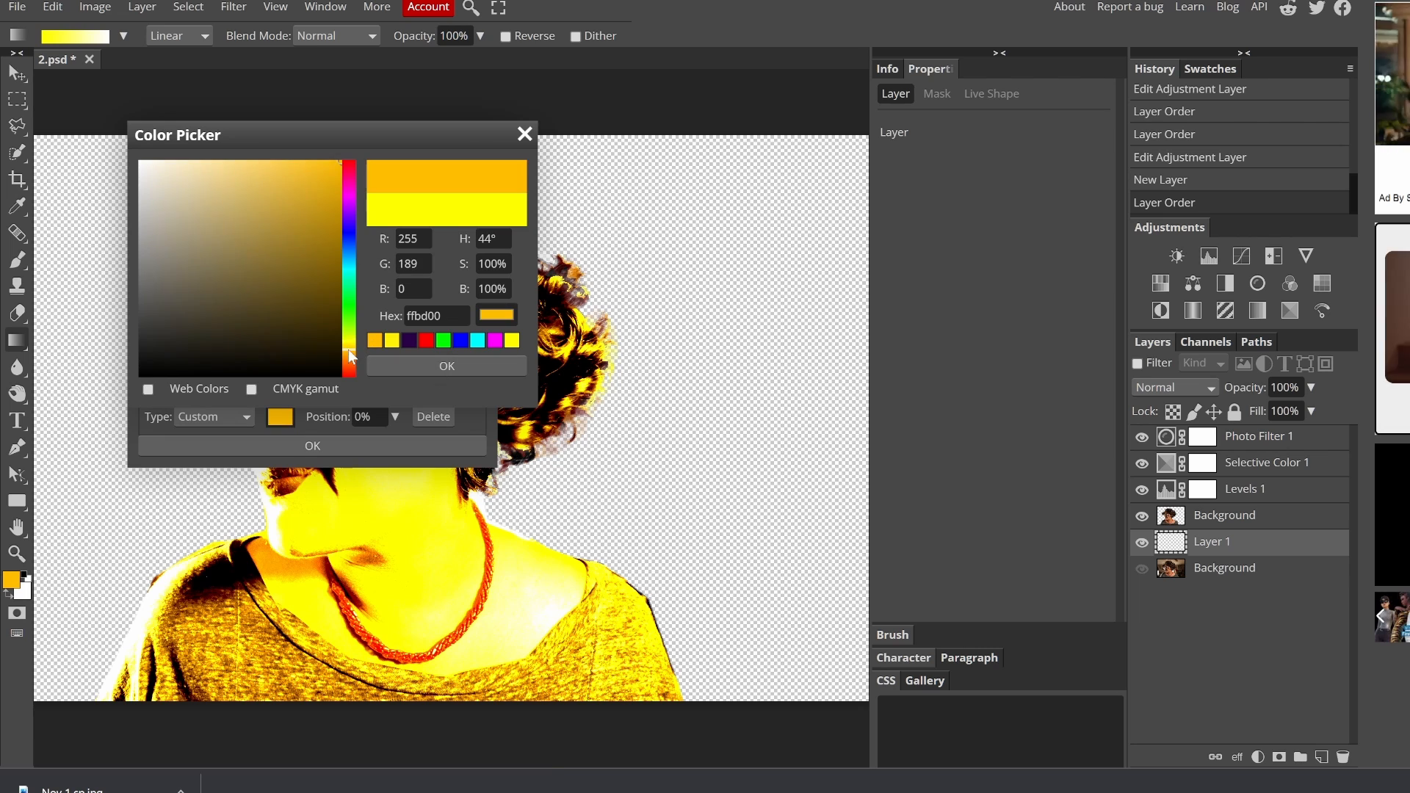
pyautogui.click(348, 344)
pyautogui.click(447, 366)
pyautogui.click(313, 445)
# - Fill the layer behind the woman with the yellow-to-white gradient running upward from the lower edge, redrawing it until it fits
pyautogui.moveTo(414, 724); pyautogui.dragTo(412, 91)
pyautogui.scroll(2, 440, 367)
pyautogui.moveTo(465, 752); pyautogui.dragTo(472, 71)
pyautogui.scroll(-4, 463, 367)
pyautogui.moveTo(456, 657); pyautogui.dragTo(466, 64)
pyautogui.scroll(1, 453, 132)
pyautogui.moveTo(455, 702); pyautogui.dragTo(468, 91)
pyautogui.scroll(2, 490, 307)
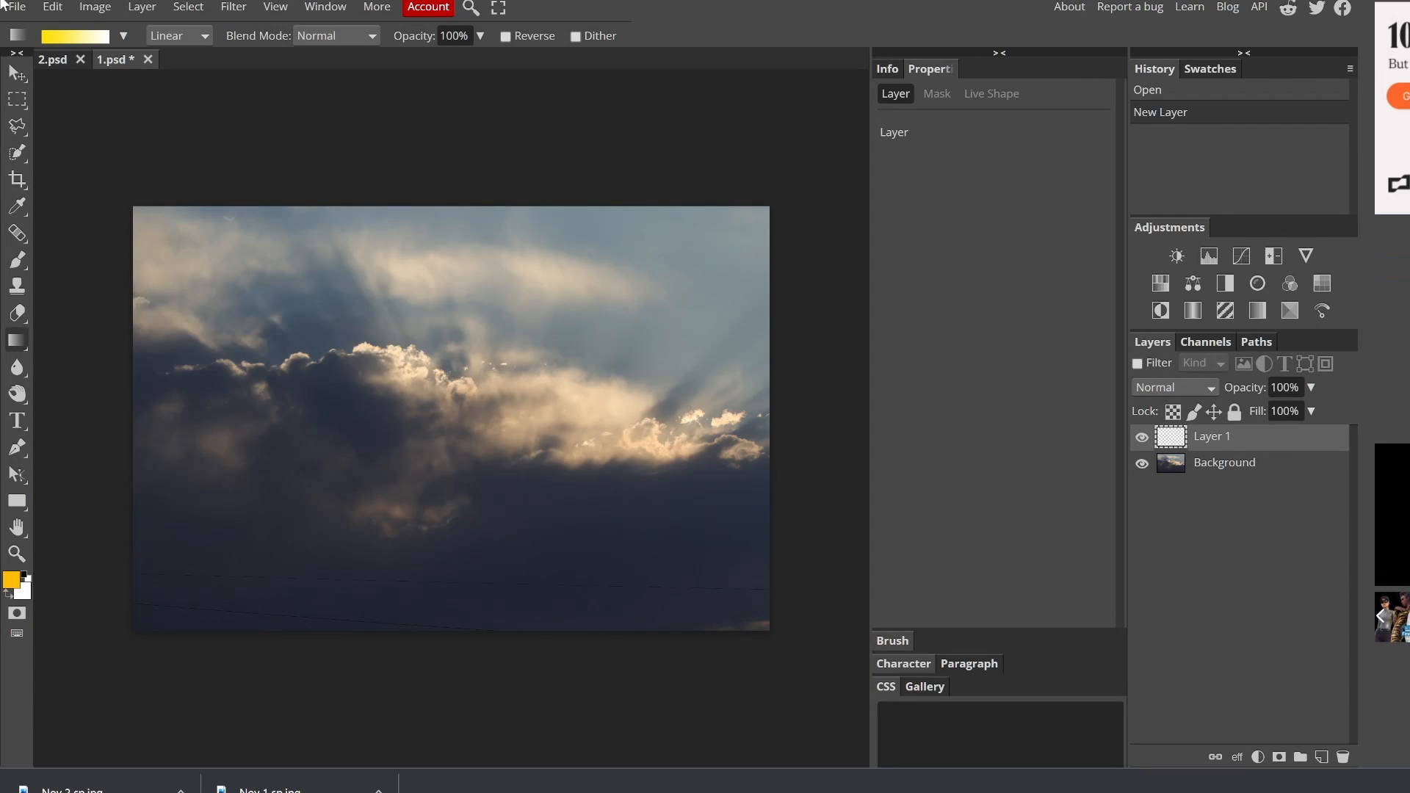
# - In the cloud photo, fill Layer 1 with an upward yellow-to-white gradient and set its blend mode to Darken
pyautogui.click(75, 36)
pyautogui.click(280, 418)
pyautogui.click(390, 341)
pyautogui.click(447, 366)
pyautogui.click(312, 445)
pyautogui.moveTo(451, 610); pyautogui.dragTo(455, 217)
pyautogui.click(1200, 385)
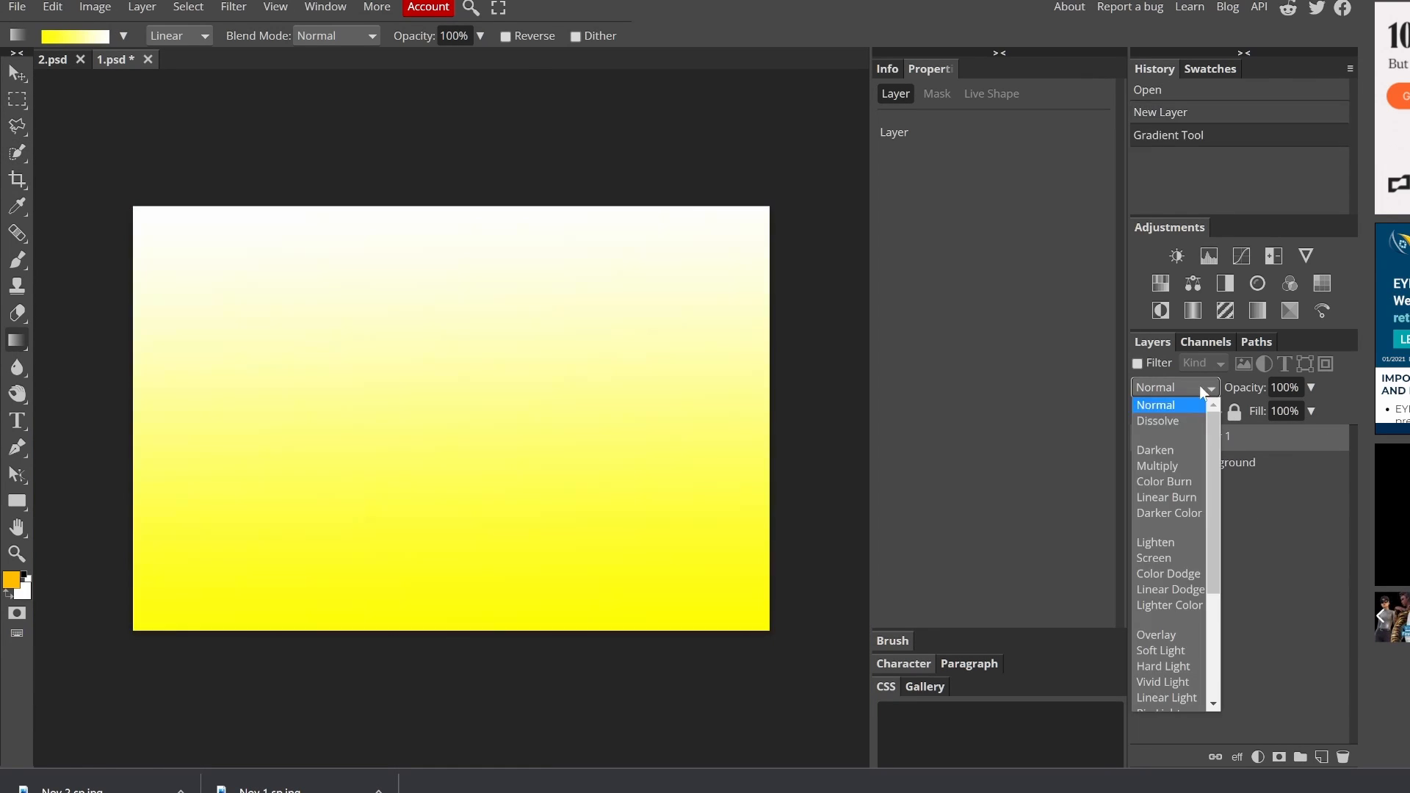
pyautogui.click(1185, 441)
# - Fill part of the gradient layer with the orange-yellow foreground color using the Paint Bucket
pyautogui.rightClick(17, 340)
pyautogui.click(110, 365)
pyautogui.click(550, 330)
# - Set the foreground color to bright yellow and replace the gradient layer with a new layer filled with it
pyautogui.click(11, 580)
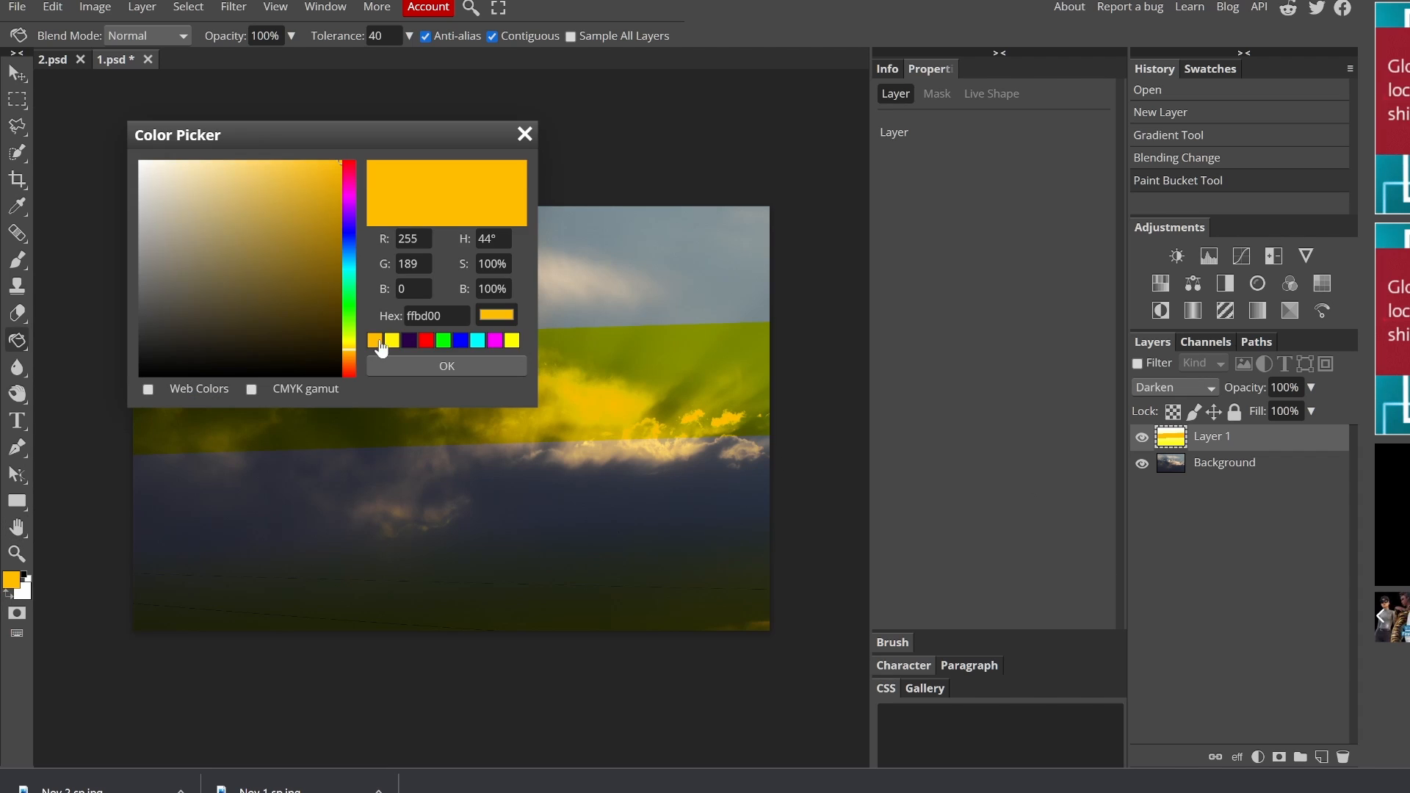
pyautogui.click(354, 342)
pyautogui.click(447, 366)
pyautogui.click(1342, 757)
pyautogui.click(1320, 757)
pyautogui.click(588, 440)
# - Try several blend modes on the yellow layer, including Hue, and set it to Soft Light
pyautogui.scroll(-1, 1215, 368)
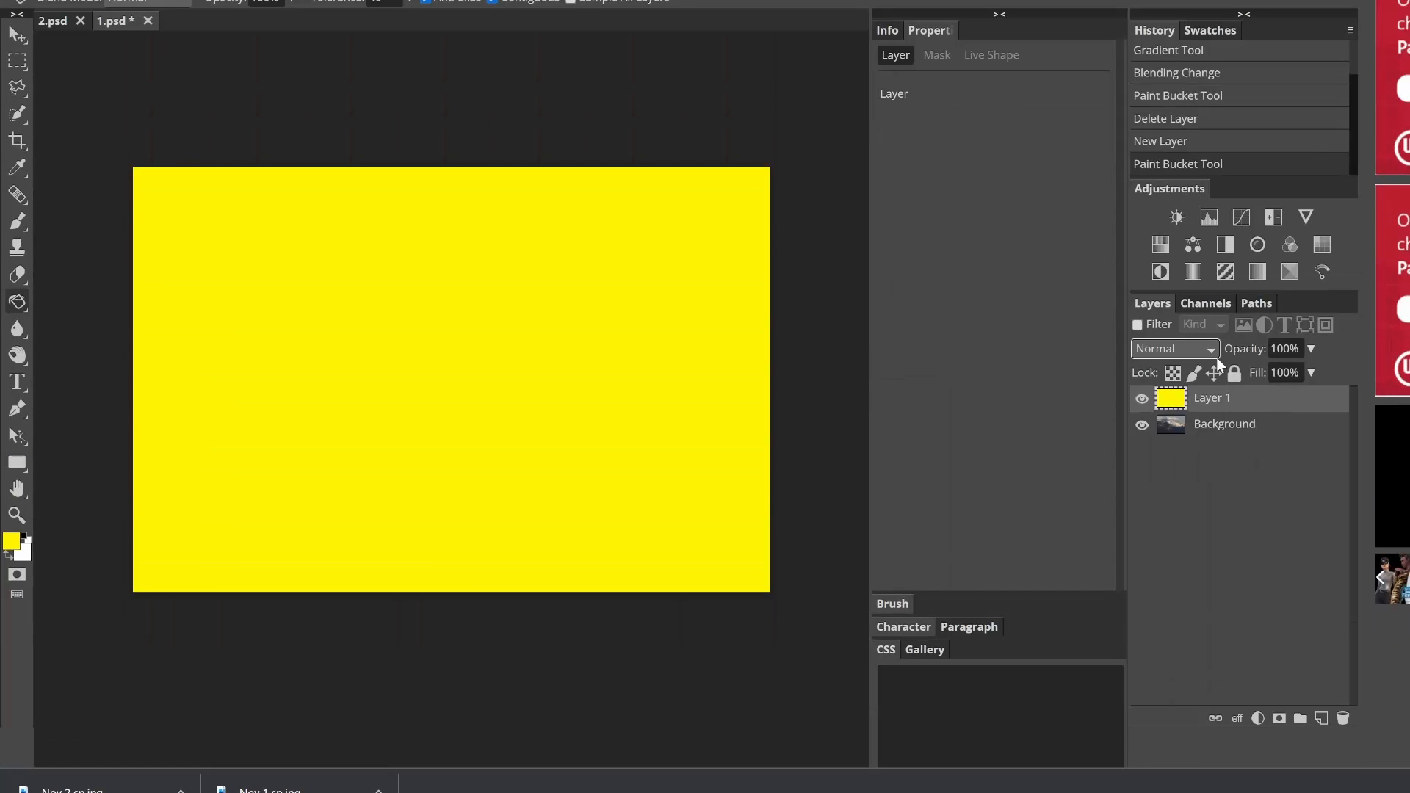
pyautogui.click(1175, 349)
pyautogui.click(1167, 663)
pyautogui.click(1174, 349)
pyautogui.click(1156, 668)
pyautogui.click(1175, 349)
pyautogui.click(1164, 604)
pyautogui.click(1175, 349)
pyautogui.scroll(-1, 1178, 617)
pyautogui.click(1168, 622)
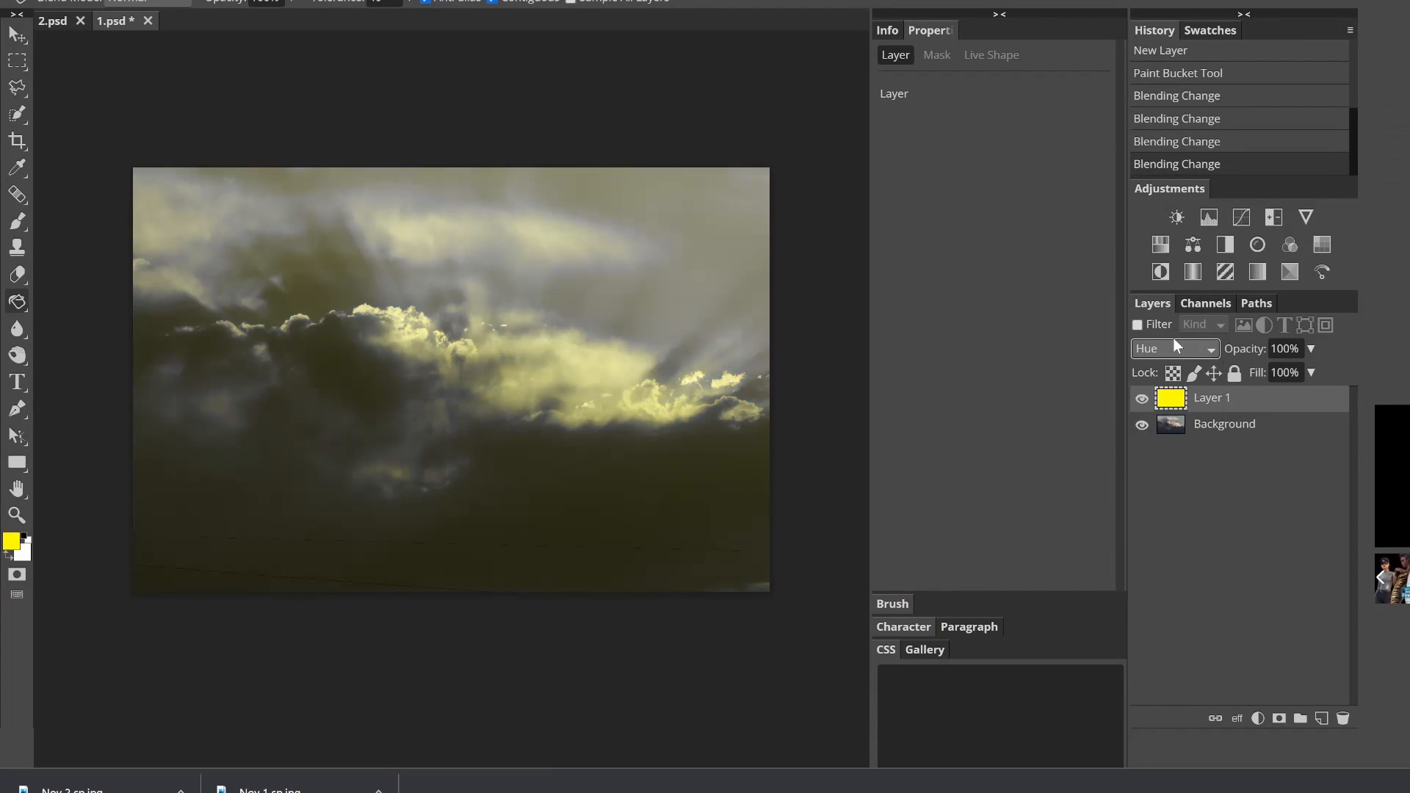
pyautogui.click(1174, 347)
pyautogui.click(1168, 588)
pyautogui.click(1168, 348)
pyautogui.click(1163, 506)
# - Hide the yellow layer and add a Color Balance above Background with the shadows at red -30 and blue 100
pyautogui.click(1141, 398)
pyautogui.click(1192, 244)
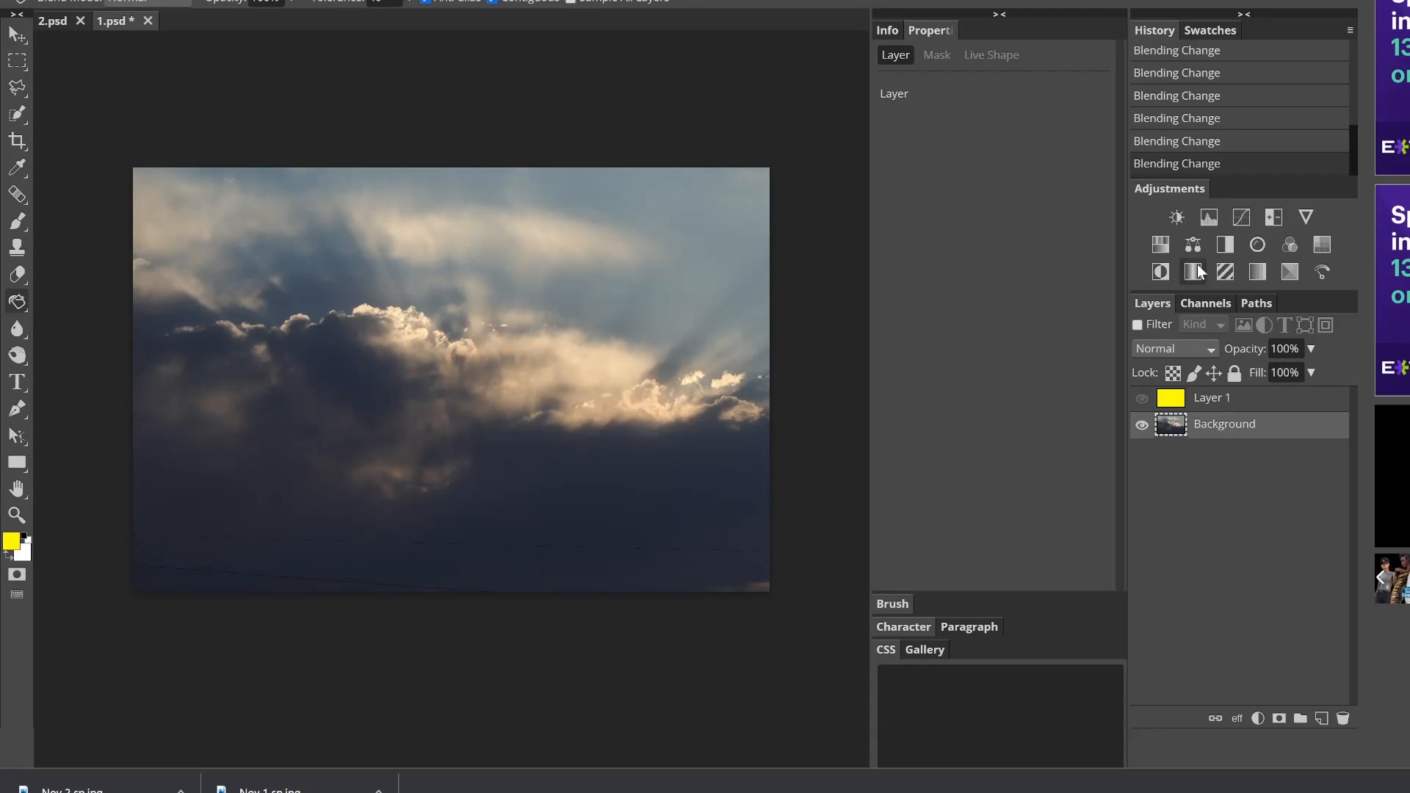
pyautogui.moveTo(990, 169); pyautogui.dragTo(959, 170)
pyautogui.moveTo(990, 268); pyautogui.dragTo(1102, 271)
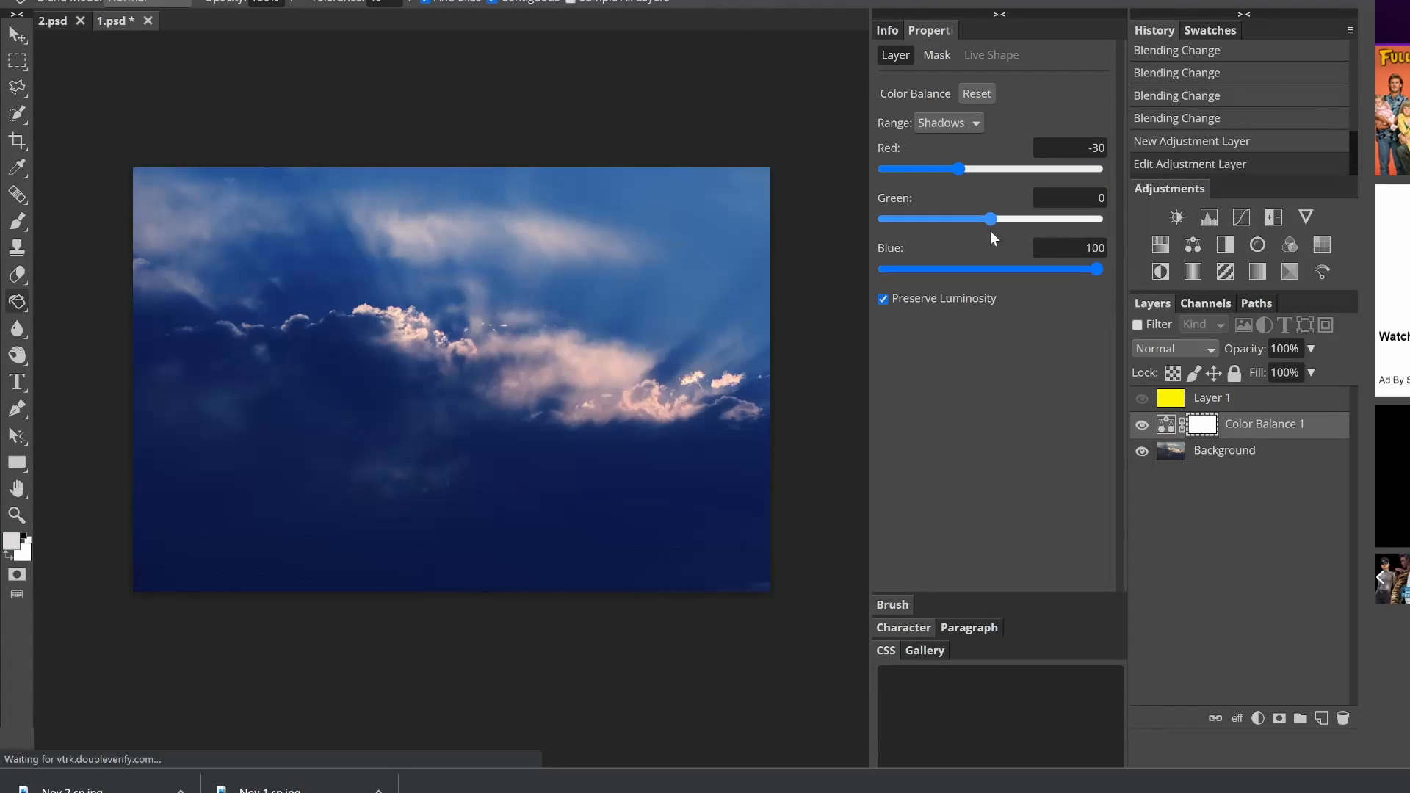
# - Shift the Color Balance midtones toward red and set the highlights to red 92, green -34 and blue -100
pyautogui.click(949, 123)
pyautogui.click(944, 159)
pyautogui.moveTo(991, 169); pyautogui.dragTo(1089, 169)
pyautogui.click(948, 123)
pyautogui.click(951, 178)
pyautogui.moveTo(991, 218); pyautogui.dragTo(954, 219)
pyautogui.moveTo(990, 269); pyautogui.dragTo(884, 269)
# - Show the yellow layer again and add a Levels adjustment directly above Background with a raised black point and lowered white point
pyautogui.click(1141, 398)
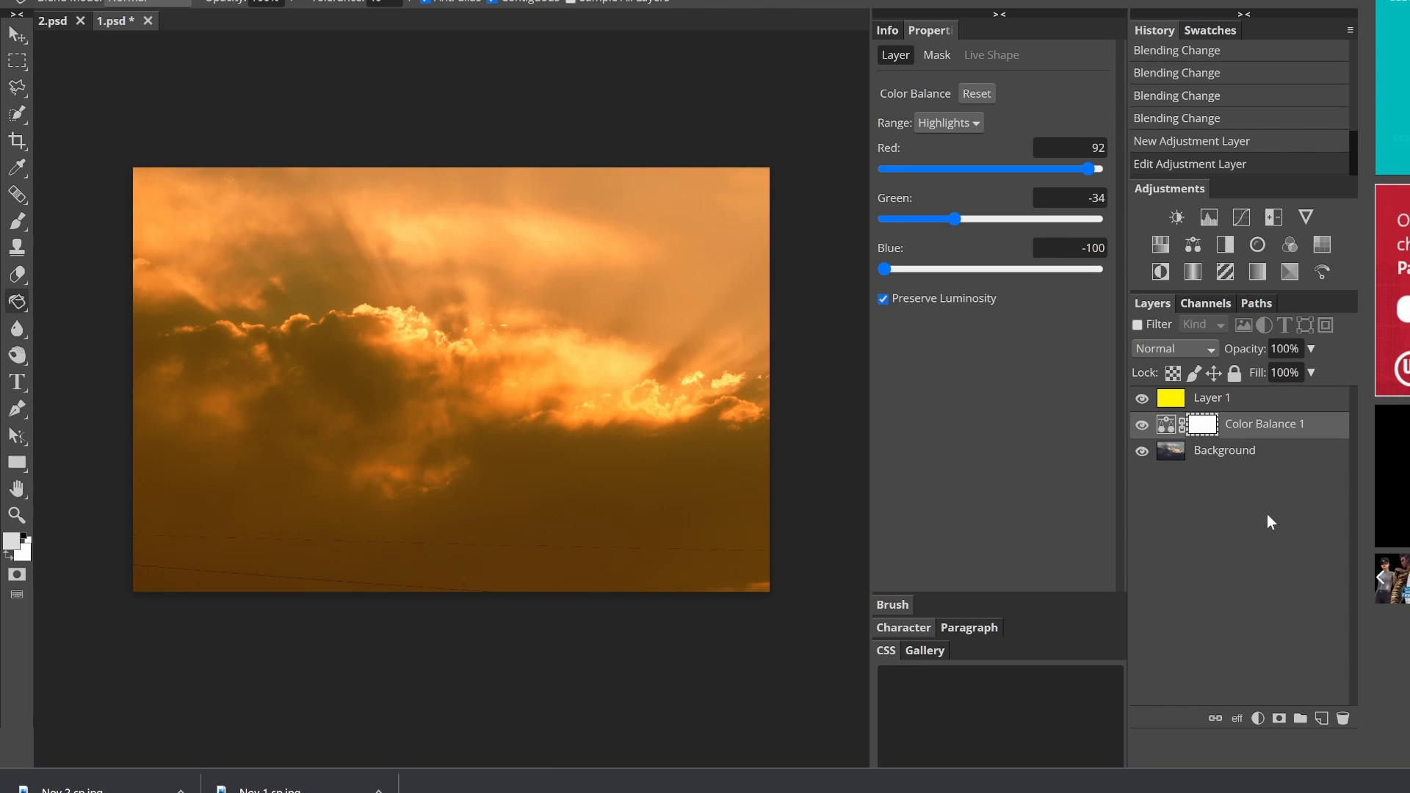
pyautogui.click(1284, 403)
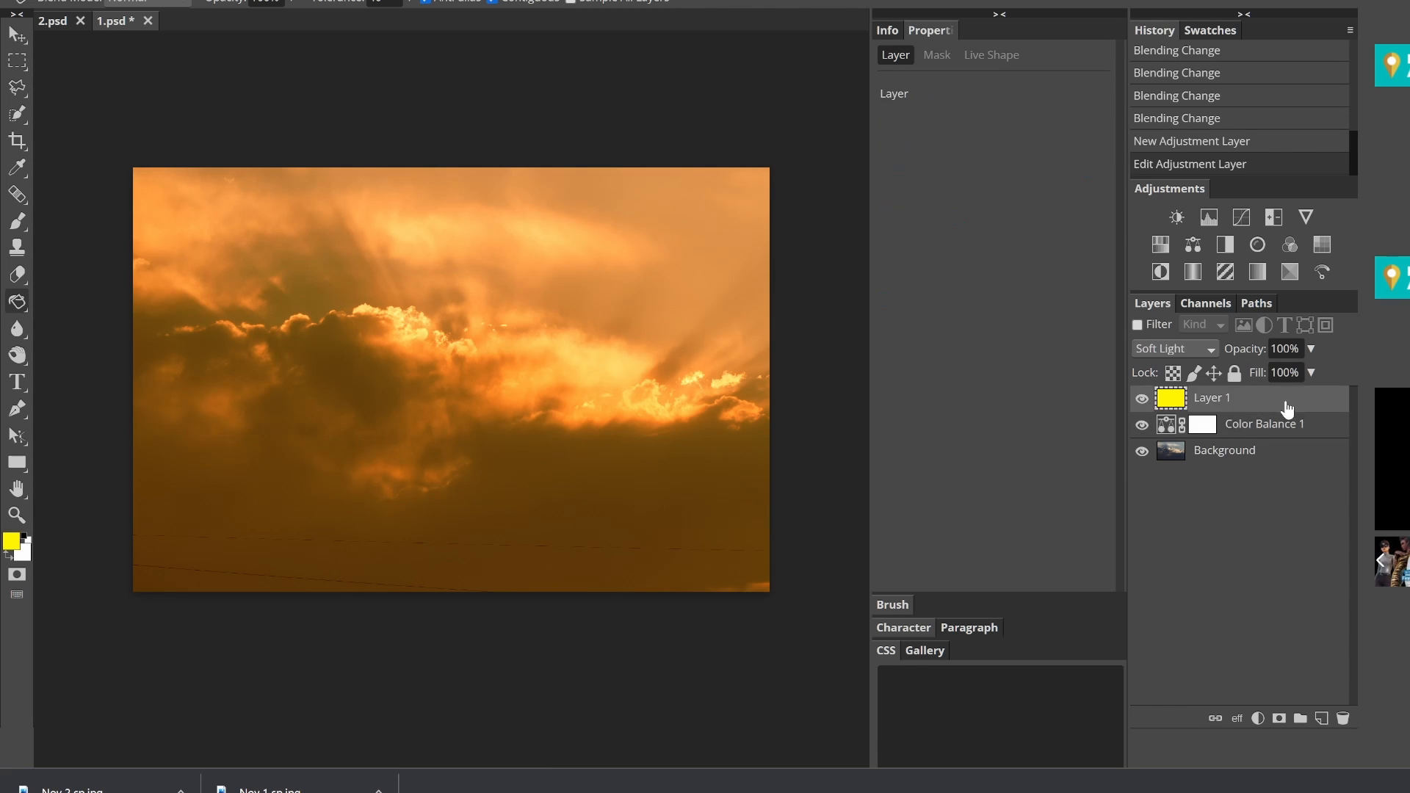
pyautogui.click(1274, 447)
pyautogui.click(1209, 218)
pyautogui.moveTo(885, 229); pyautogui.dragTo(917, 232)
pyautogui.moveTo(1107, 229); pyautogui.dragTo(1069, 229)
# - Try several other blend modes on the yellow layer, including Lighter Color, then delete the layer
pyautogui.click(1233, 400)
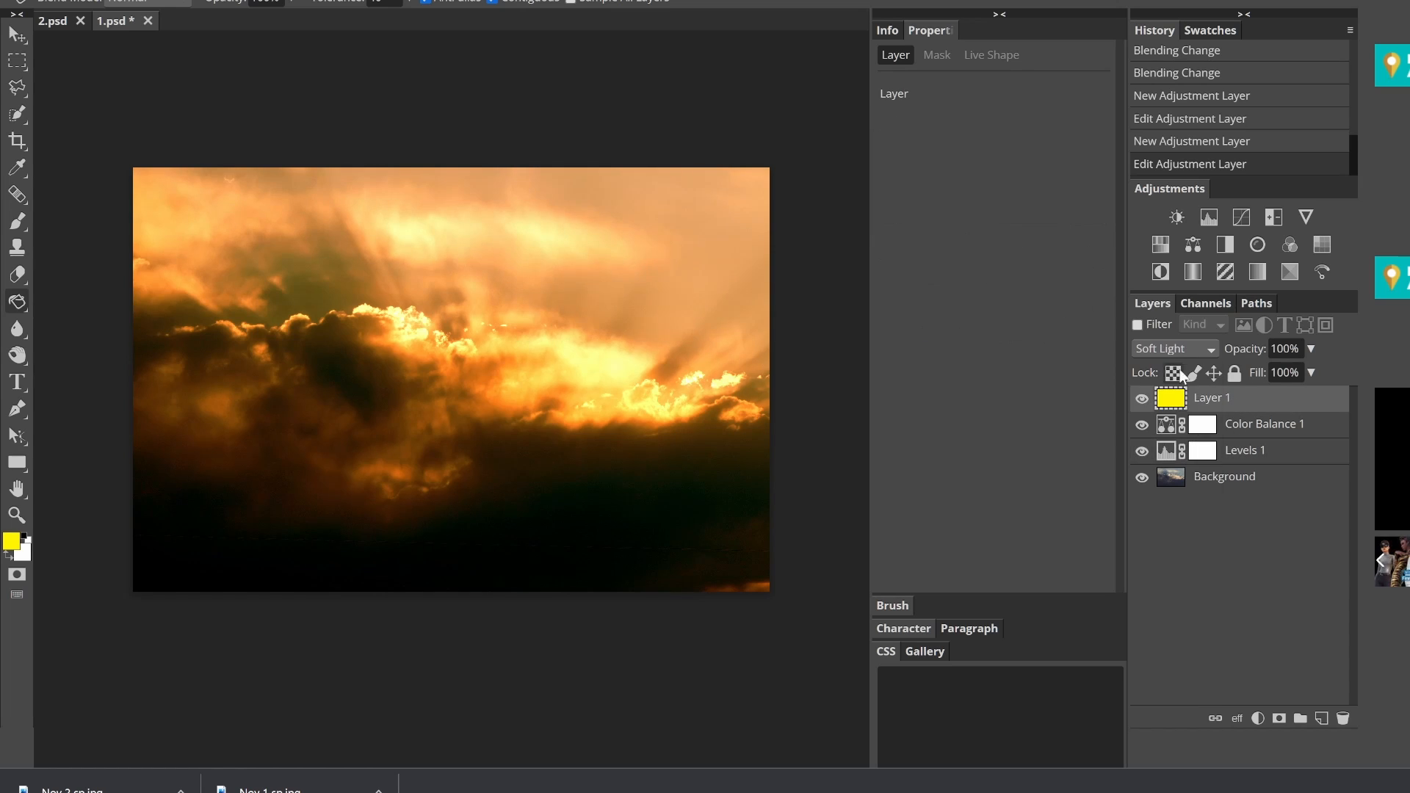
pyautogui.click(1173, 349)
pyautogui.click(1160, 618)
pyautogui.click(1175, 350)
pyautogui.click(1168, 660)
pyautogui.click(1177, 351)
pyautogui.click(1168, 566)
pyautogui.click(1204, 351)
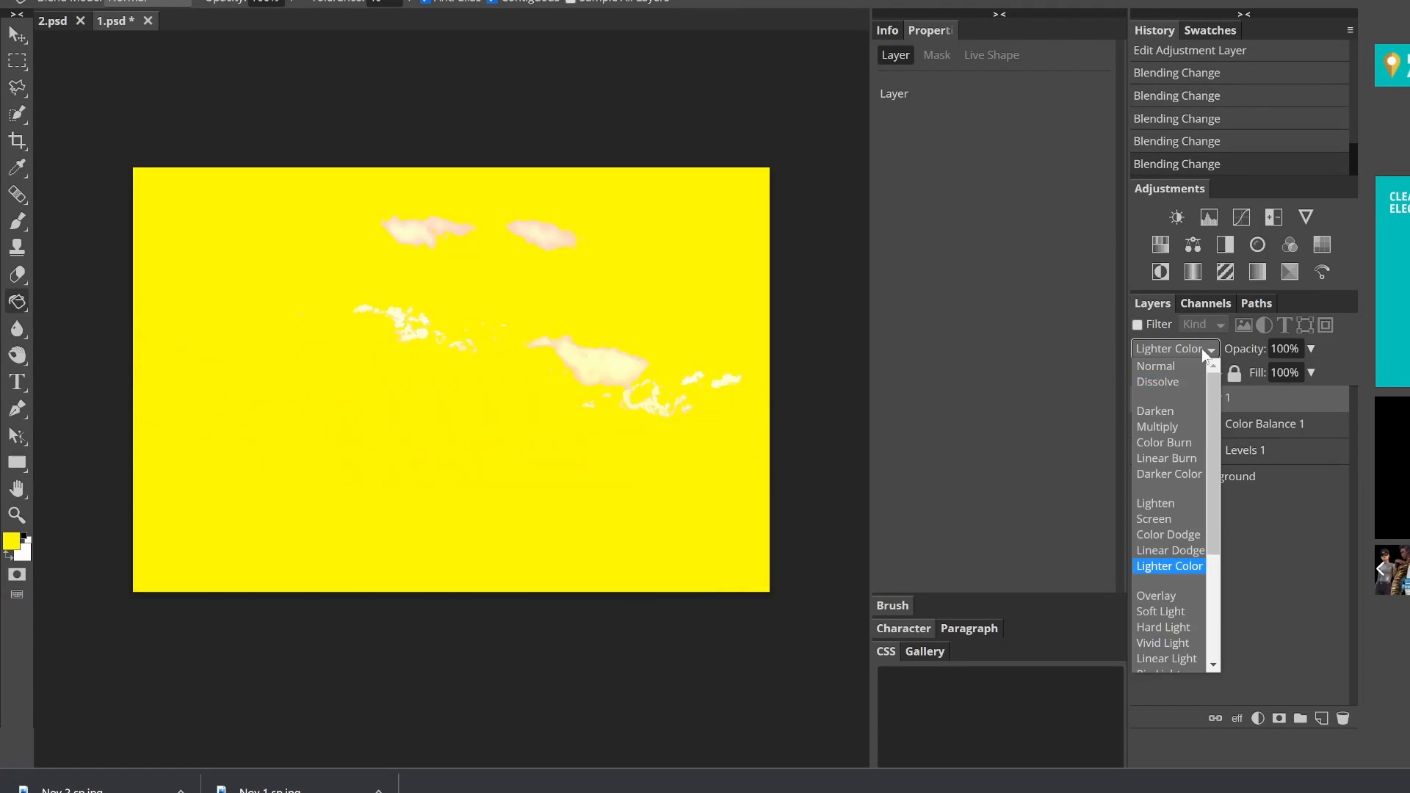
pyautogui.click(1167, 428)
pyautogui.click(1343, 718)
# - Add a Selective Color above Color Balance, set the blacks to cyan -13%, magenta 39%, yellow 100% and black 5%, and lower the whites' magenta and black
pyautogui.click(1289, 271)
pyautogui.moveTo(990, 169)
pyautogui.mouseDown()
pyautogui.moveTo(887, 173)
pyautogui.moveTo(977, 169)
pyautogui.mouseUp()
pyautogui.moveTo(991, 219); pyautogui.dragTo(1032, 219)
pyautogui.moveTo(991, 268); pyautogui.dragTo(1094, 277)
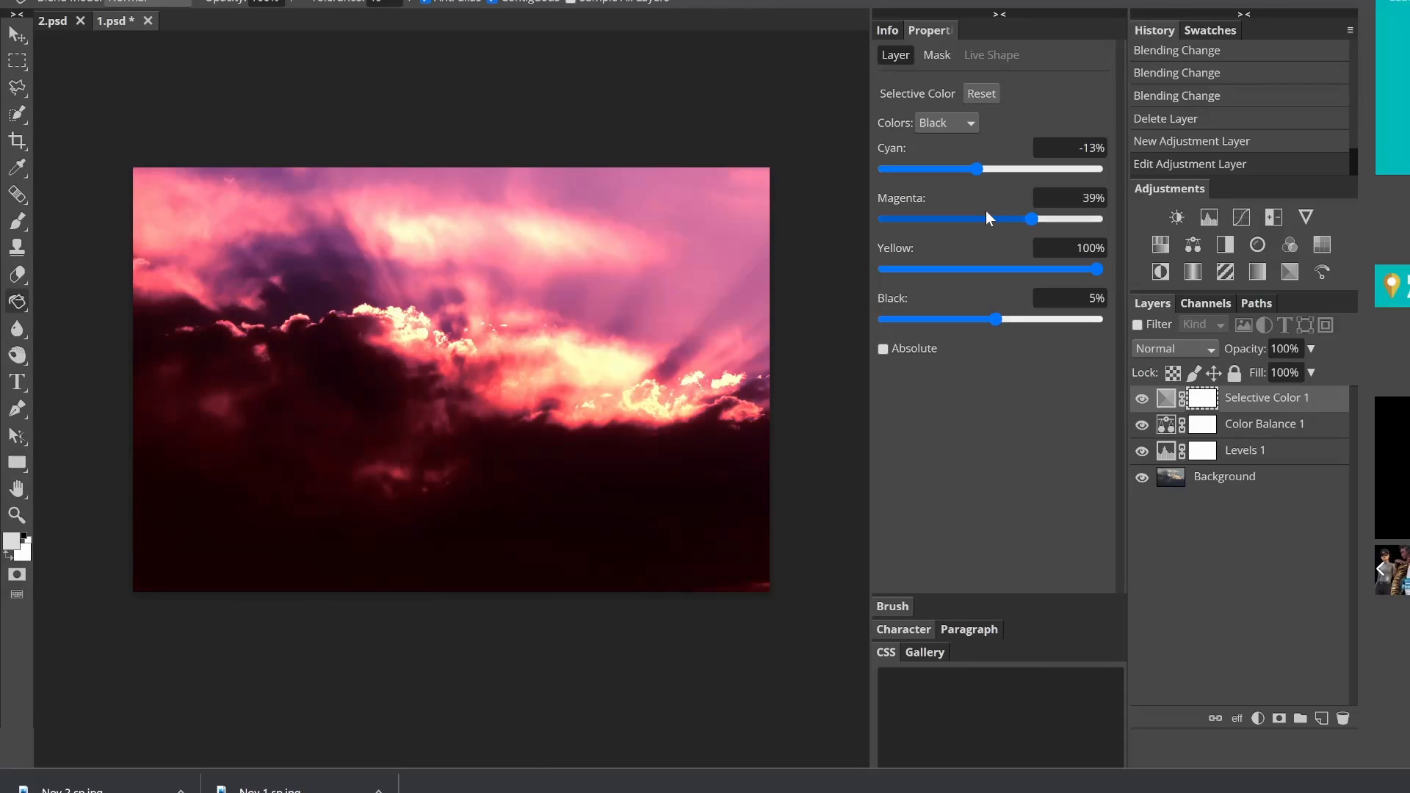
pyautogui.click(947, 123)
pyautogui.click(945, 240)
pyautogui.moveTo(990, 319); pyautogui.dragTo(878, 320)
pyautogui.moveTo(990, 218); pyautogui.dragTo(931, 220)
pyautogui.moveTo(990, 169); pyautogui.dragTo(1041, 169)
# - Set the Selective Color neutrals to yellow 100% with less magenta and cyan, and adjust the cyan and black of the yellows
pyautogui.click(947, 122)
pyautogui.click(945, 256)
pyautogui.moveTo(991, 269); pyautogui.dragTo(1116, 274)
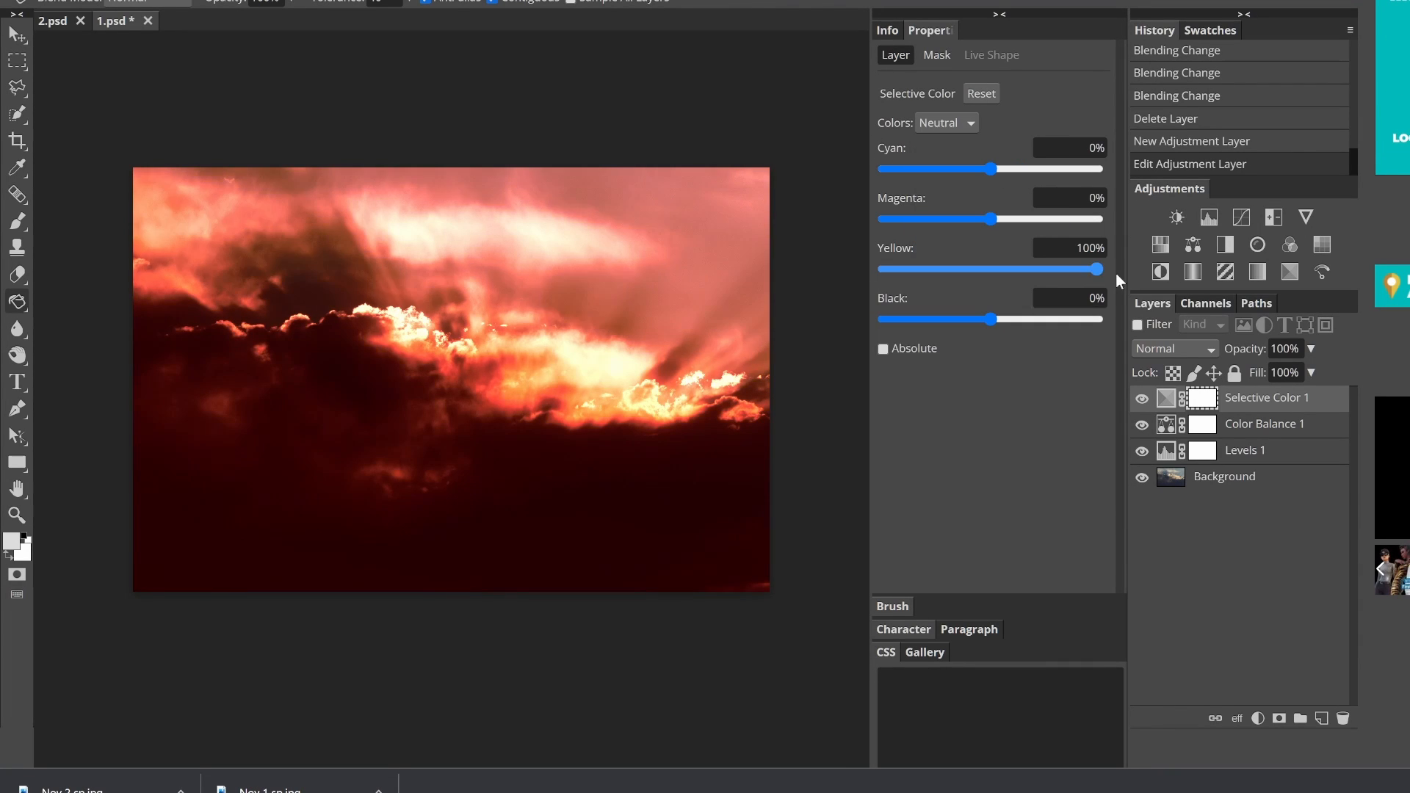
pyautogui.moveTo(990, 219); pyautogui.dragTo(952, 220)
pyautogui.moveTo(989, 169); pyautogui.dragTo(927, 170)
pyautogui.click(947, 122)
pyautogui.click(946, 159)
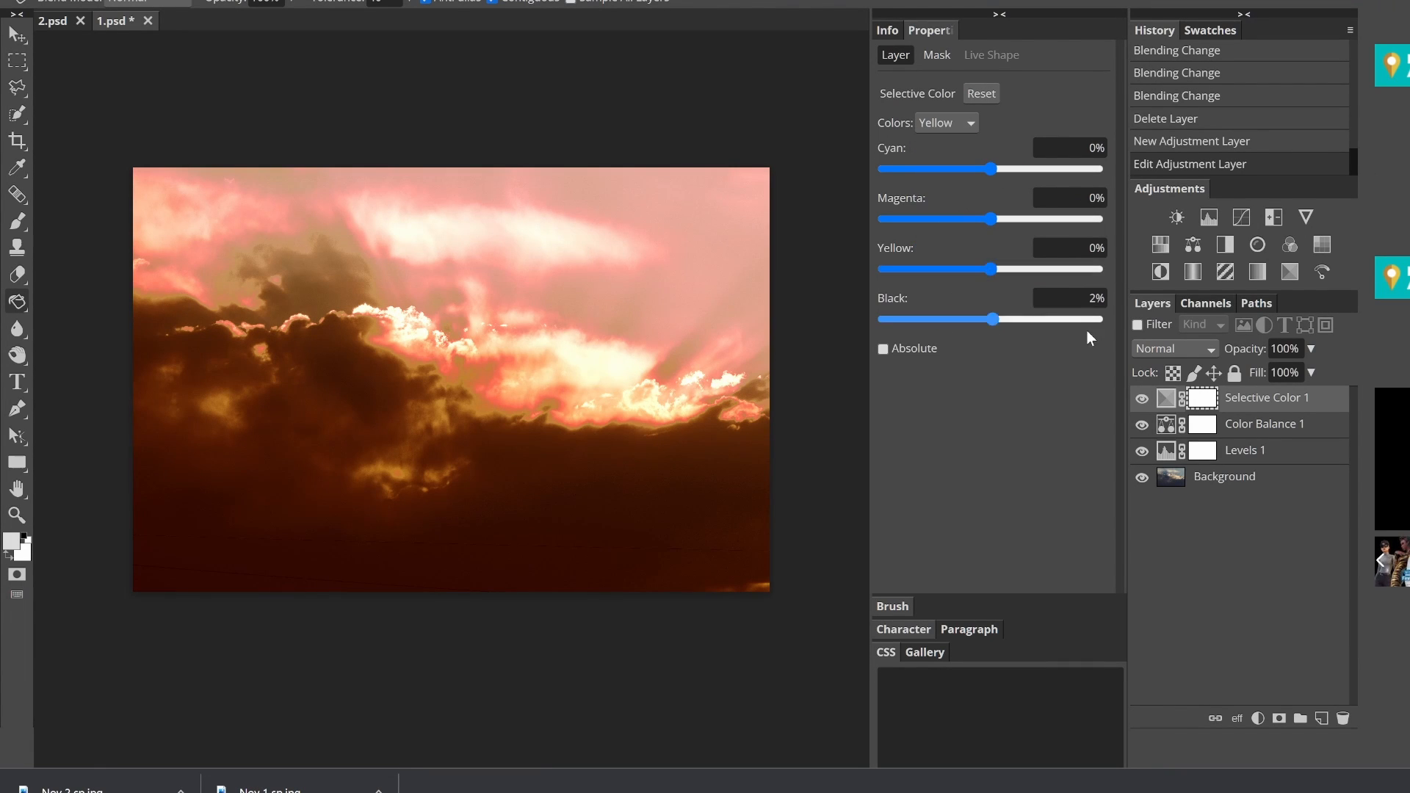
pyautogui.click(882, 348)
pyautogui.moveTo(991, 319); pyautogui.dragTo(1027, 319)
pyautogui.moveTo(990, 268)
pyautogui.mouseDown()
pyautogui.moveTo(977, 272)
pyautogui.moveTo(992, 268)
pyautogui.mouseUp()
pyautogui.moveTo(991, 169); pyautogui.dragTo(934, 169)
# - Try the Selective Color greens at cyan -53%, magenta -66%, yellow 79% and black -22%, then delete the adjustment
pyautogui.click(947, 123)
pyautogui.click(946, 176)
pyautogui.moveTo(991, 268); pyautogui.dragTo(1074, 269)
pyautogui.moveTo(990, 219); pyautogui.dragTo(920, 219)
pyautogui.moveTo(991, 319)
pyautogui.mouseDown()
pyautogui.moveTo(880, 326)
pyautogui.moveTo(967, 320)
pyautogui.mouseUp()
pyautogui.click(883, 349)
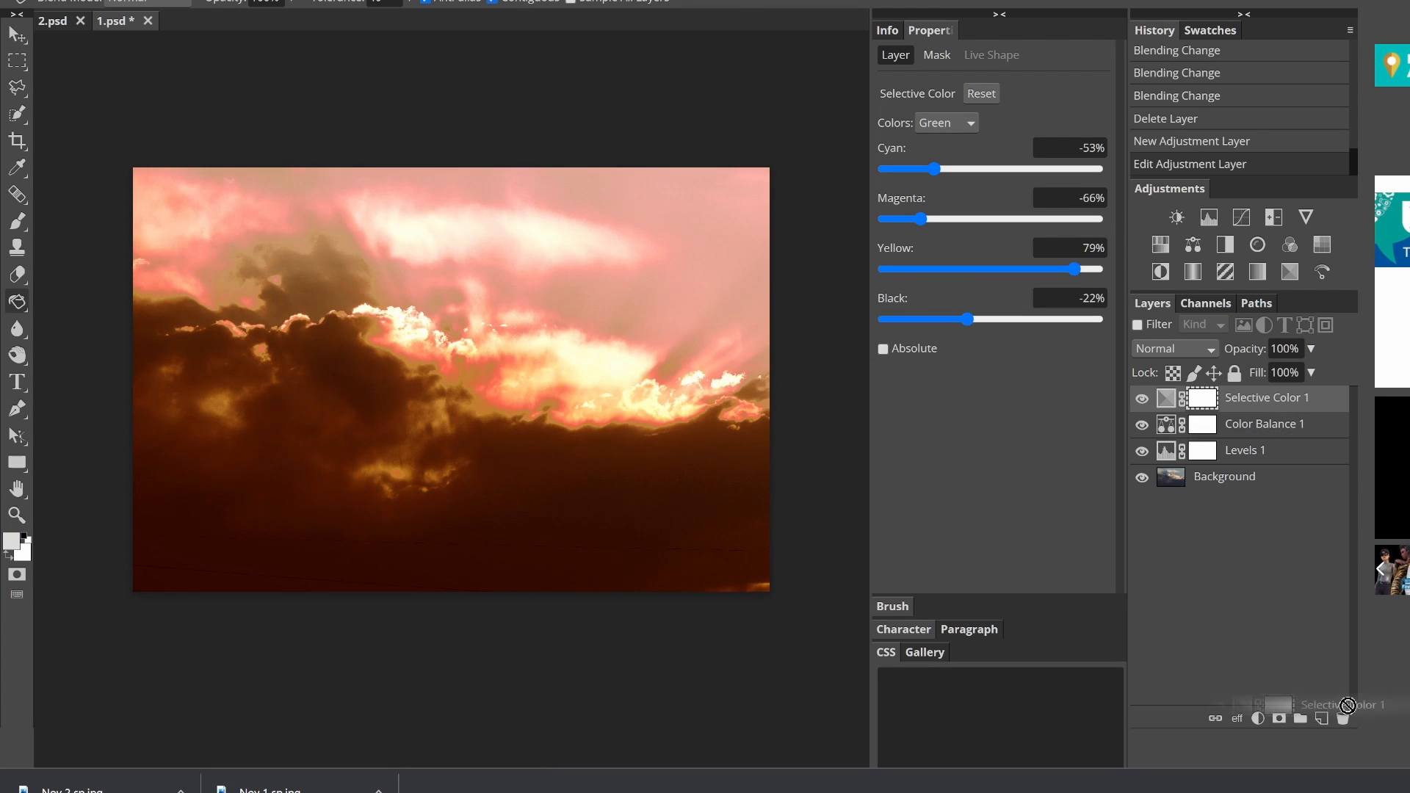
pyautogui.click(1342, 718)
# - Hide Color Balance 1 and add a yellow Photo Filter at 100% density directly above Levels 1
pyautogui.click(1141, 399)
pyautogui.click(1164, 426)
pyautogui.click(1141, 425)
pyautogui.click(1142, 425)
pyautogui.click(1257, 245)
pyautogui.click(892, 123)
pyautogui.click(690, 423)
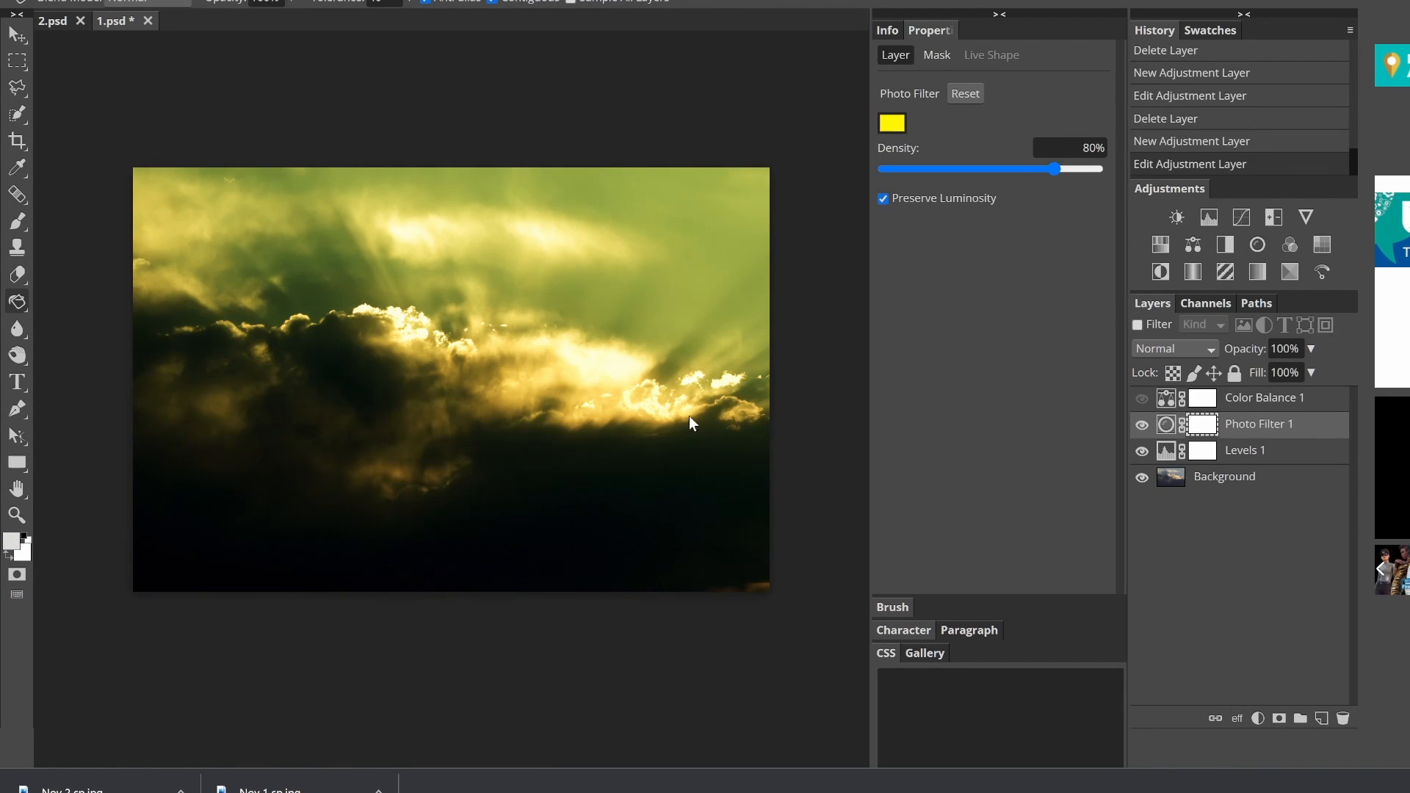
pyautogui.moveTo(1054, 169); pyautogui.dragTo(1103, 193)
# - Try the Vivid Light blend mode on the Photo Filter, then delete it and show Color Balance 1 again
pyautogui.click(1142, 425)
pyautogui.click(1142, 425)
pyautogui.click(1175, 349)
pyautogui.click(1180, 599)
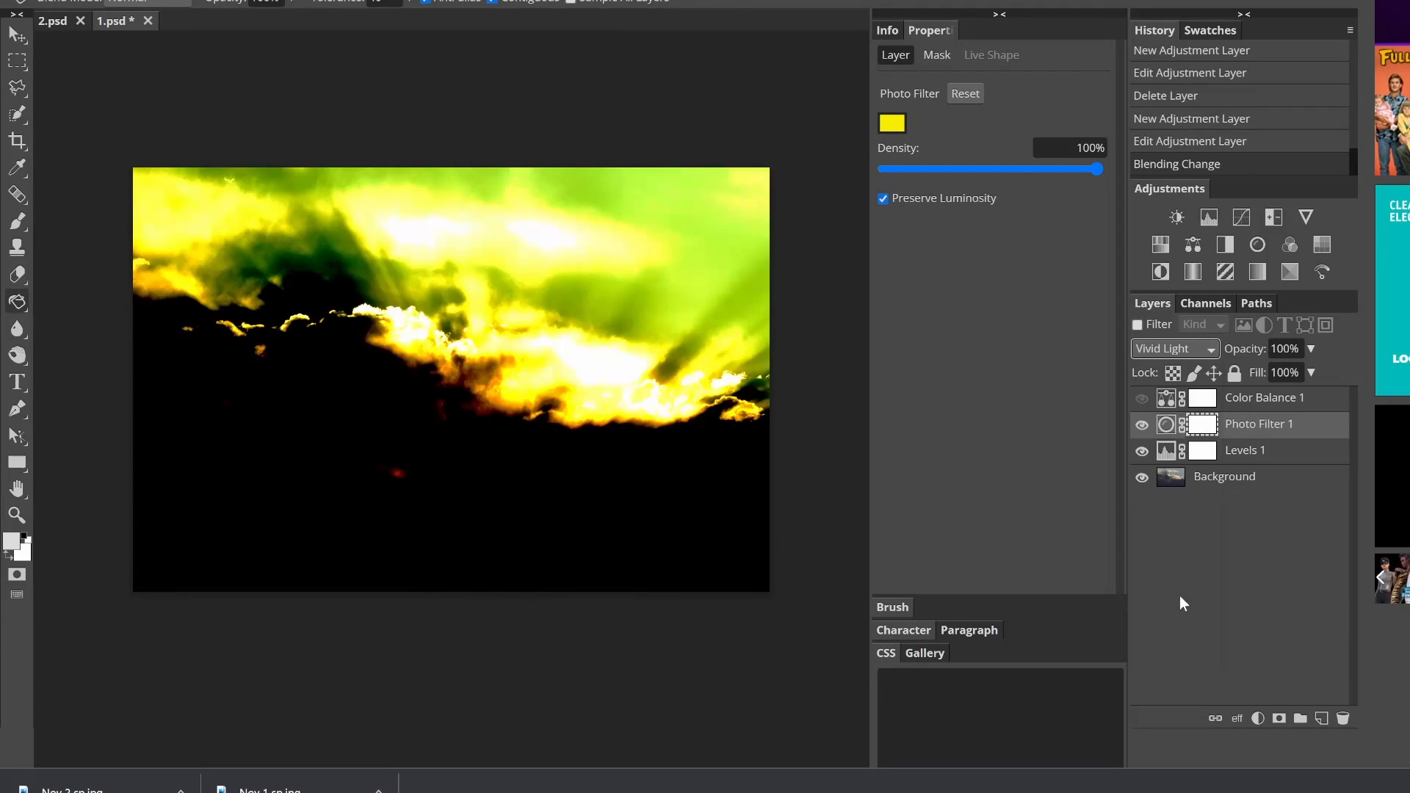
pyautogui.click(1259, 425)
pyautogui.click(1342, 718)
pyautogui.click(1141, 398)
# - Rework the Color Balance sliders, setting the shadows to red -16, green -57 and blue -100
pyautogui.click(1204, 398)
pyautogui.moveTo(887, 269); pyautogui.dragTo(933, 270)
pyautogui.moveTo(1094, 169); pyautogui.dragTo(954, 170)
pyautogui.moveTo(956, 220)
pyautogui.mouseDown()
pyautogui.moveTo(993, 227)
pyautogui.moveTo(902, 270)
pyautogui.moveTo(929, 220)
pyautogui.mouseUp()
pyautogui.click(947, 123)
pyautogui.click(942, 142)
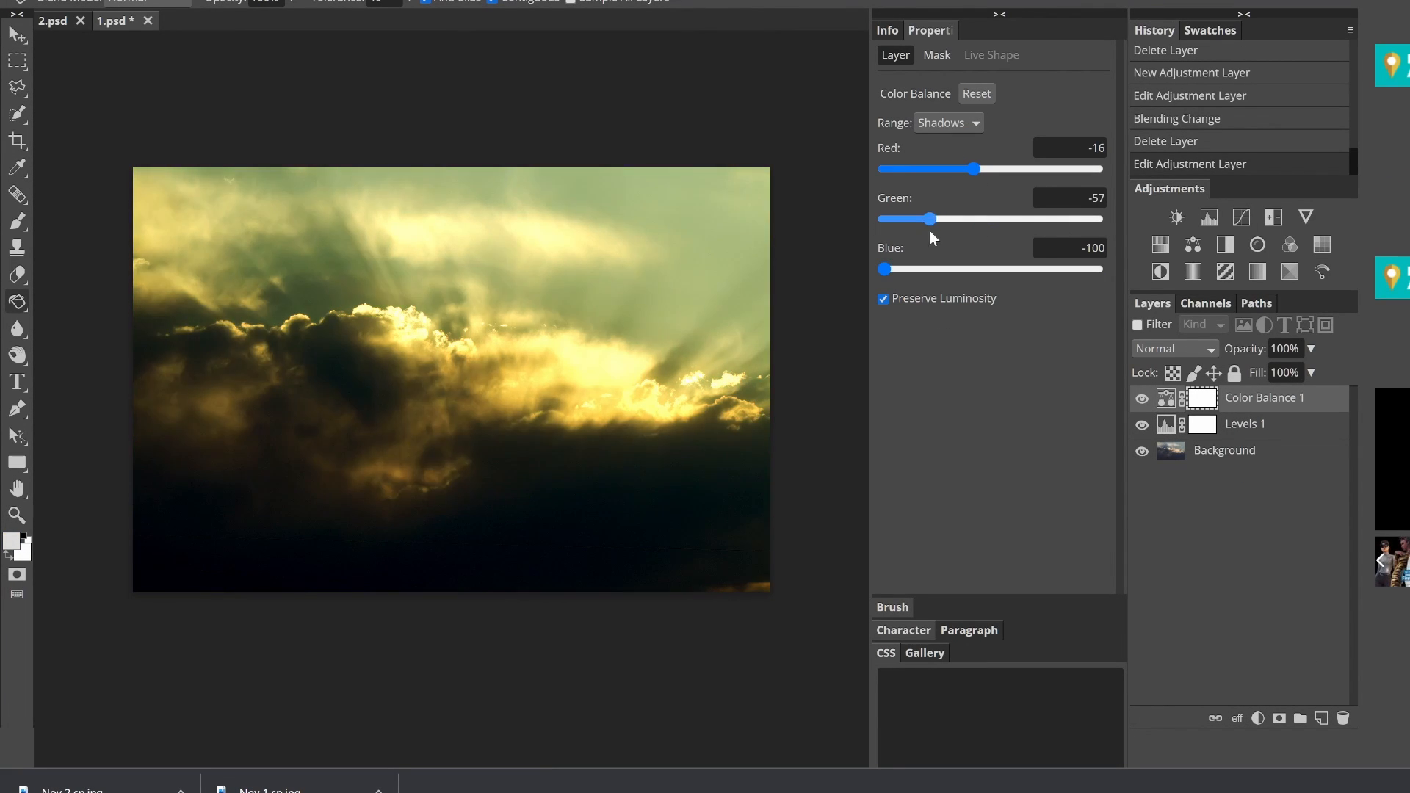
# - Set the Color Balance midtones to red 85, green -1 and blue -100
pyautogui.click(972, 123)
pyautogui.click(942, 157)
pyautogui.moveTo(991, 269); pyautogui.dragTo(884, 270)
pyautogui.moveTo(991, 219); pyautogui.dragTo(989, 220)
pyautogui.moveTo(991, 169); pyautogui.dragTo(1080, 169)
# - Compare the image with and without Levels 1, then set its black point to 26 and its midtone to 1.1
pyautogui.click(1141, 425)
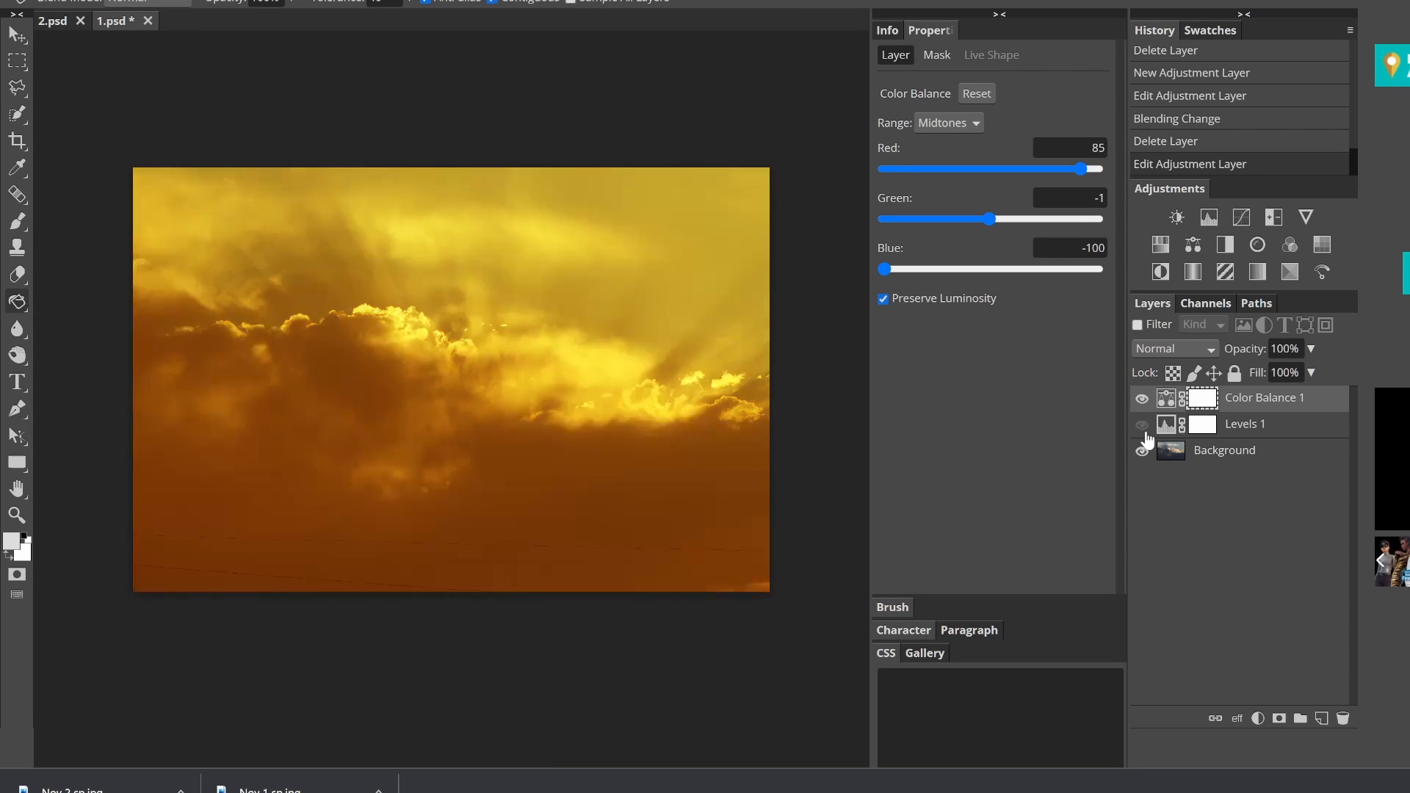
pyautogui.click(1142, 425)
pyautogui.click(1142, 425)
pyautogui.click(1142, 425)
pyautogui.click(1166, 425)
pyautogui.moveTo(927, 230); pyautogui.dragTo(906, 230)
pyautogui.moveTo(986, 230); pyautogui.dragTo(979, 232)
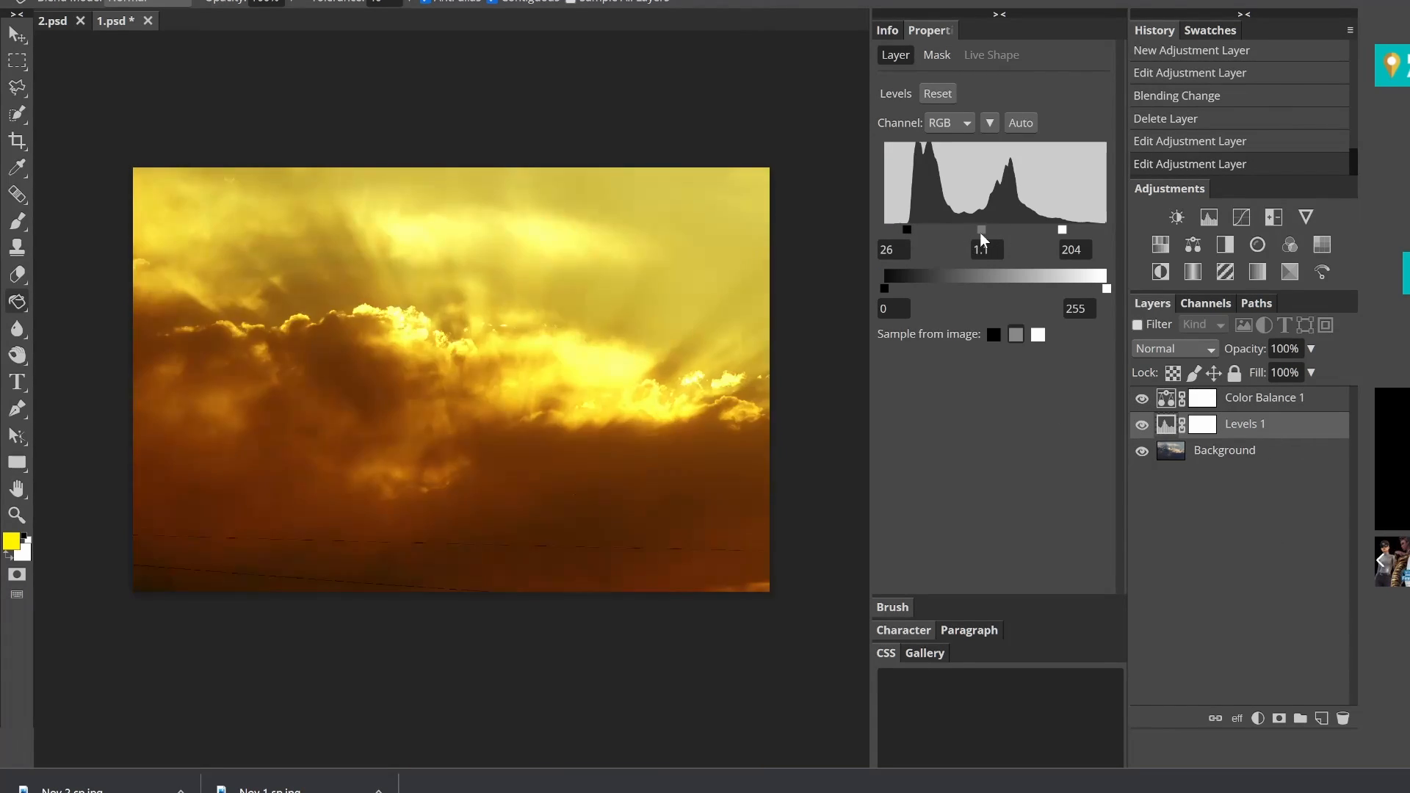
pyautogui.click(1142, 399)
pyautogui.click(1141, 399)
# - Add a monochromatic Channel Mixer above Levels 1 with red 22%, green 43%, blue 27% and total 7%
pyautogui.click(1289, 244)
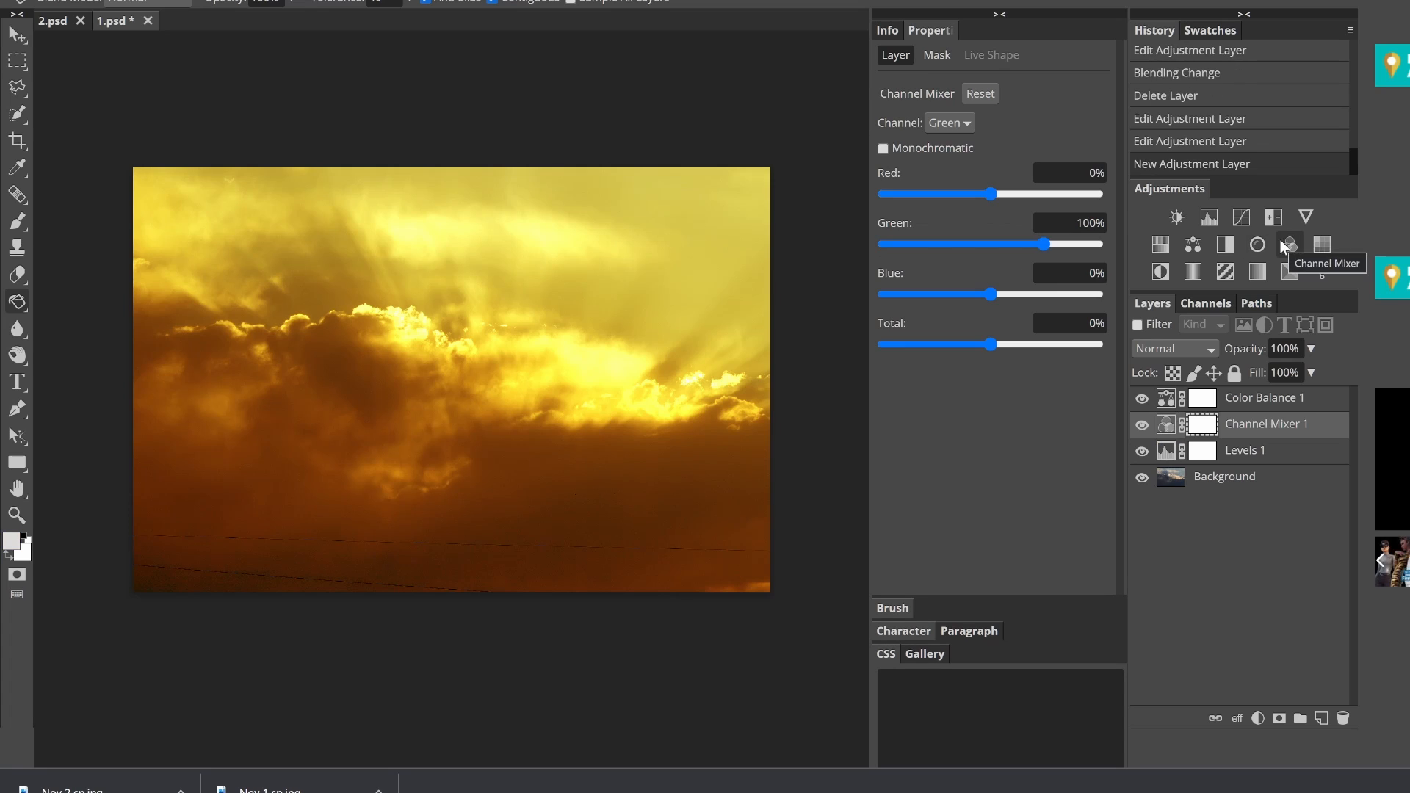
pyautogui.moveTo(1046, 193); pyautogui.dragTo(1013, 194)
pyautogui.click(882, 147)
pyautogui.moveTo(990, 344)
pyautogui.mouseDown()
pyautogui.moveTo(1002, 354)
pyautogui.moveTo(984, 349)
pyautogui.mouseUp()
pyautogui.moveTo(1001, 293)
pyautogui.mouseDown()
pyautogui.moveTo(1020, 293)
pyautogui.moveTo(984, 310)
pyautogui.moveTo(1010, 298)
pyautogui.mouseUp()
pyautogui.moveTo(1012, 243)
pyautogui.mouseDown()
pyautogui.moveTo(985, 254)
pyautogui.moveTo(1013, 246)
pyautogui.mouseUp()
pyautogui.moveTo(1011, 194); pyautogui.dragTo(1002, 195)
pyautogui.click(950, 123)
pyautogui.click(944, 142)
pyautogui.moveTo(1010, 295); pyautogui.dragTo(1005, 294)
pyautogui.moveTo(984, 344)
pyautogui.mouseDown()
pyautogui.moveTo(1049, 343)
pyautogui.moveTo(994, 344)
pyautogui.mouseUp()
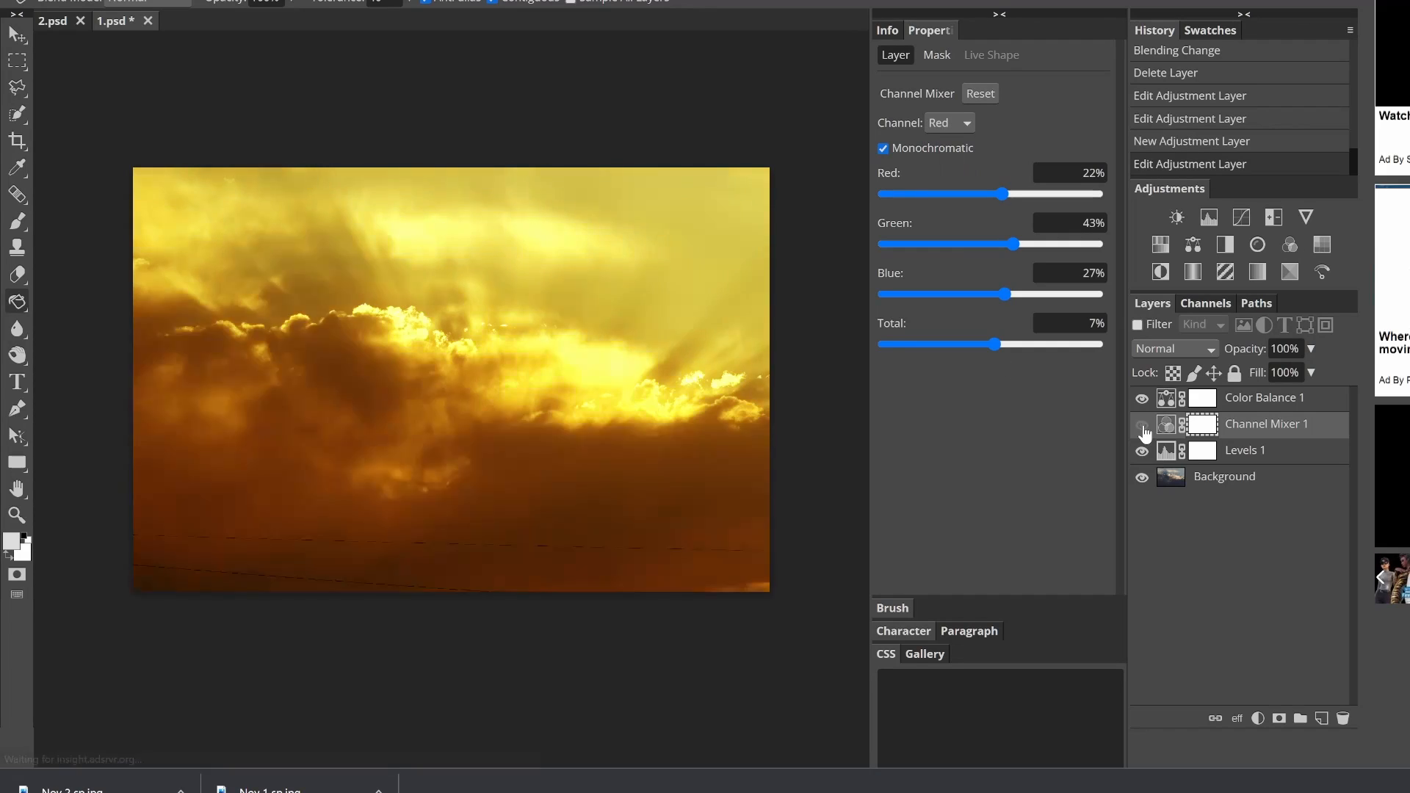
# - Create a new layer filled with yellow and move it directly above Background
pyautogui.click(1322, 718)
pyautogui.click(11, 541)
pyautogui.click(451, 379)
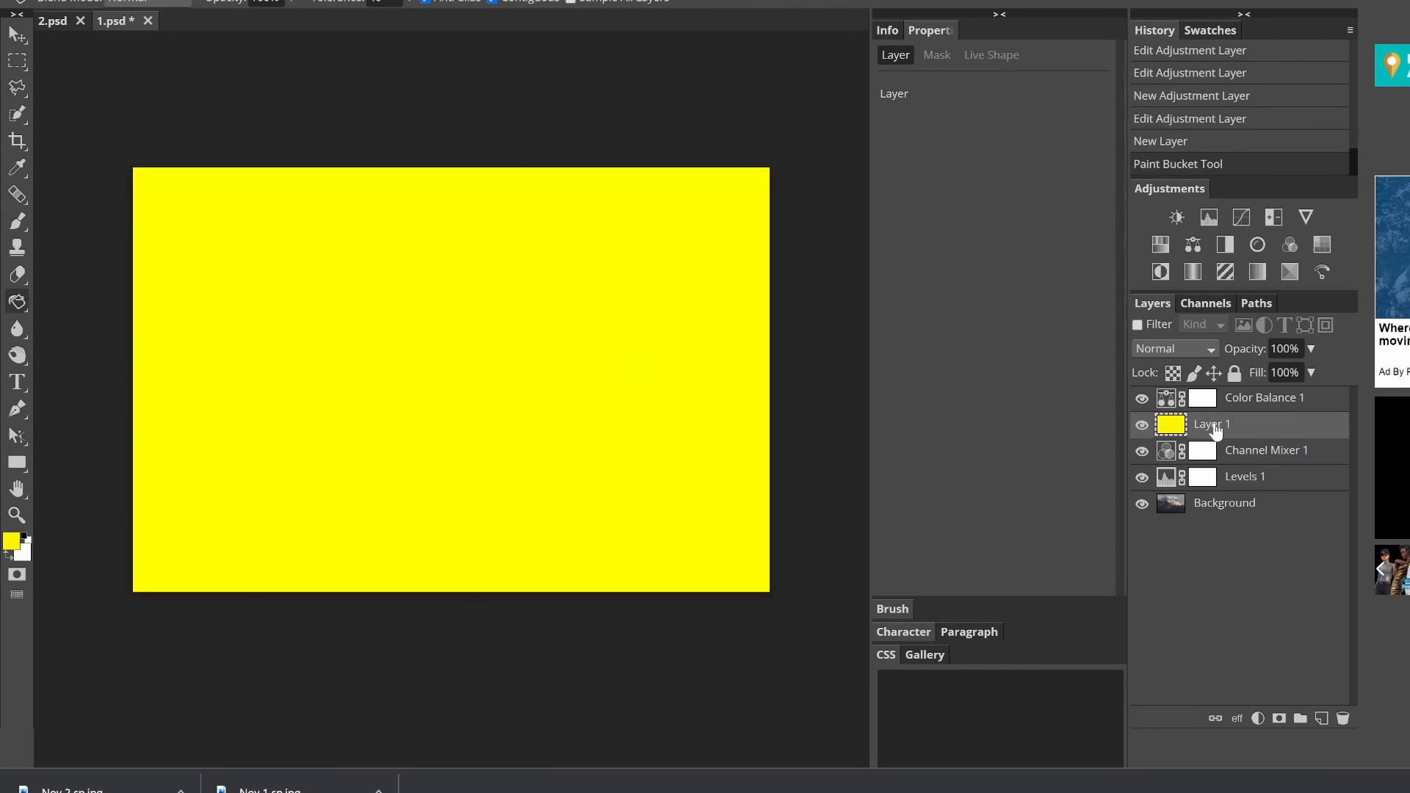
pyautogui.moveTo(1215, 427); pyautogui.dragTo(1214, 489)
# - Try darkening, lightening and contrast blend modes on the new yellow layer, including Screen and Vivid Light
pyautogui.click(1174, 349)
pyautogui.click(1177, 428)
pyautogui.click(1177, 350)
pyautogui.click(1177, 464)
pyautogui.click(1174, 349)
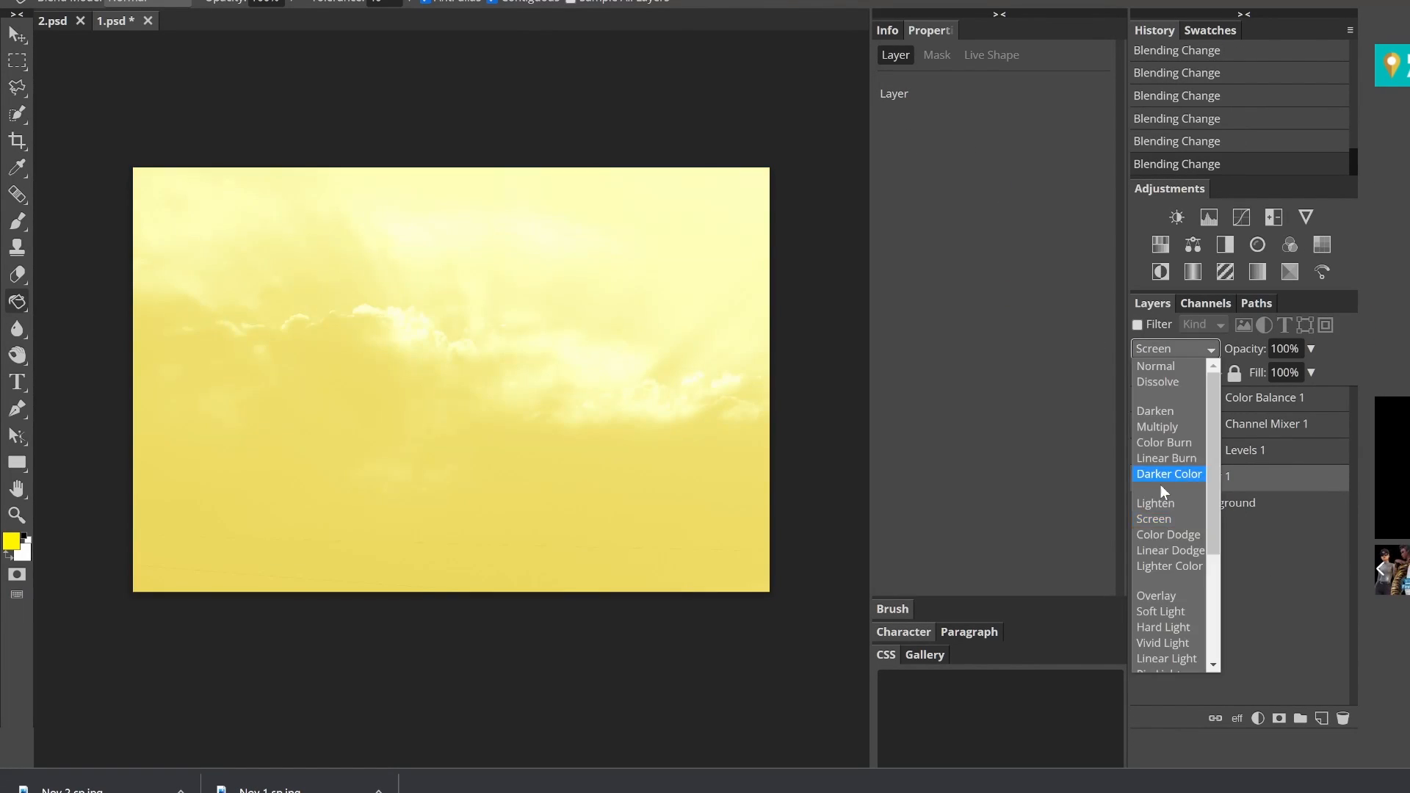
pyautogui.click(1175, 608)
pyautogui.click(1175, 348)
pyautogui.click(1188, 434)
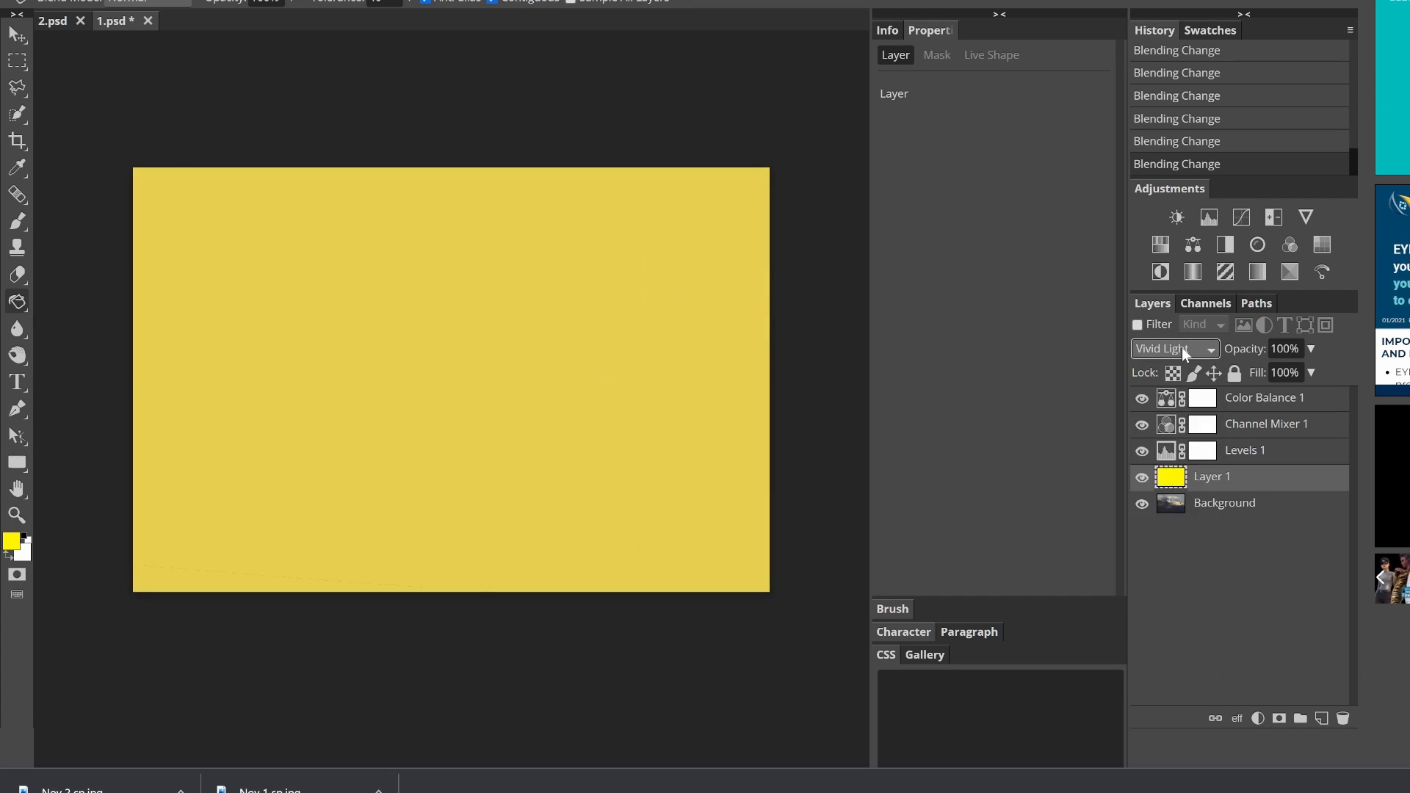
# - Try the comparison blend modes on the yellow layer, including Difference and Divide
pyautogui.click(1182, 347)
pyautogui.click(1181, 358)
pyautogui.click(1180, 359)
pyautogui.scroll(-2, 1174, 588)
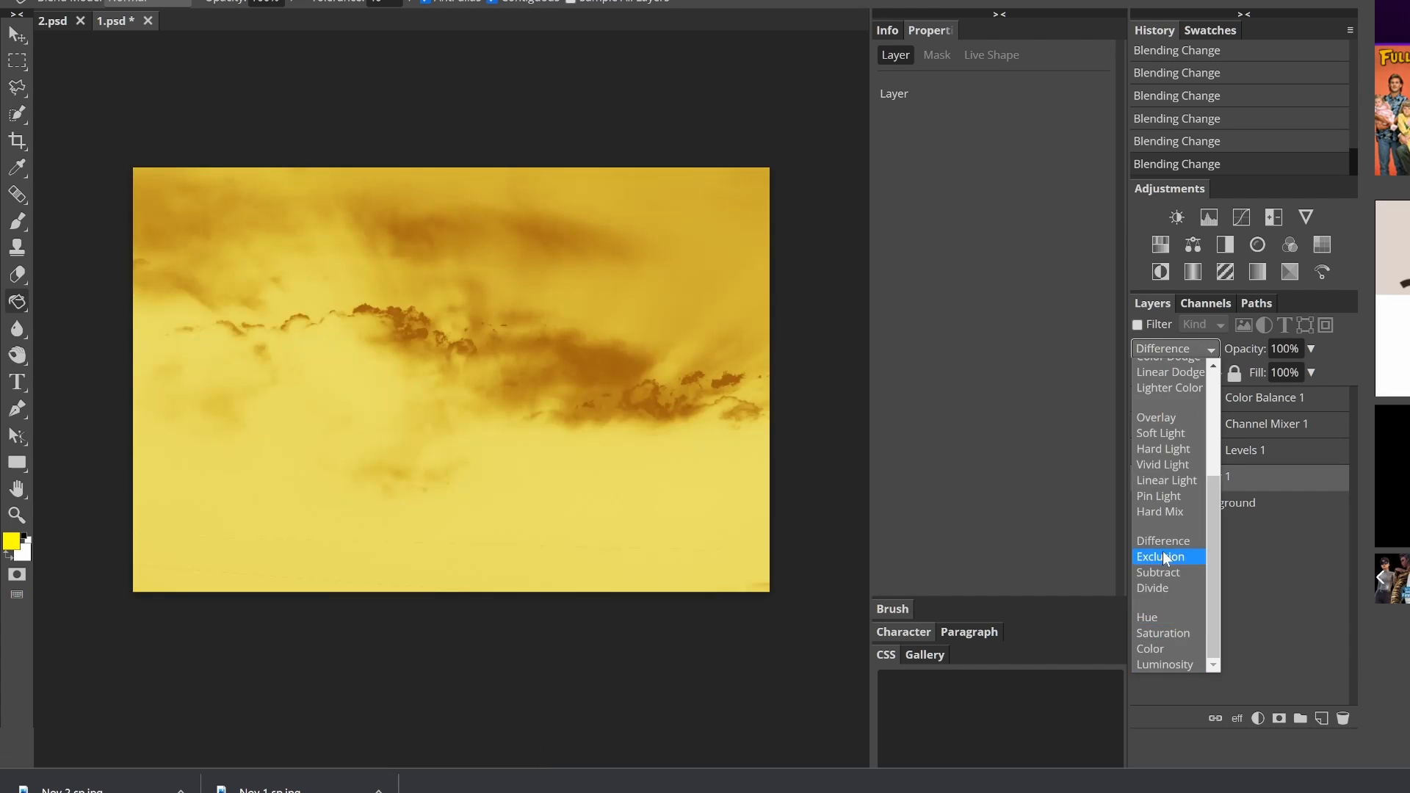
pyautogui.click(1174, 573)
pyautogui.click(1175, 349)
pyautogui.click(1172, 438)
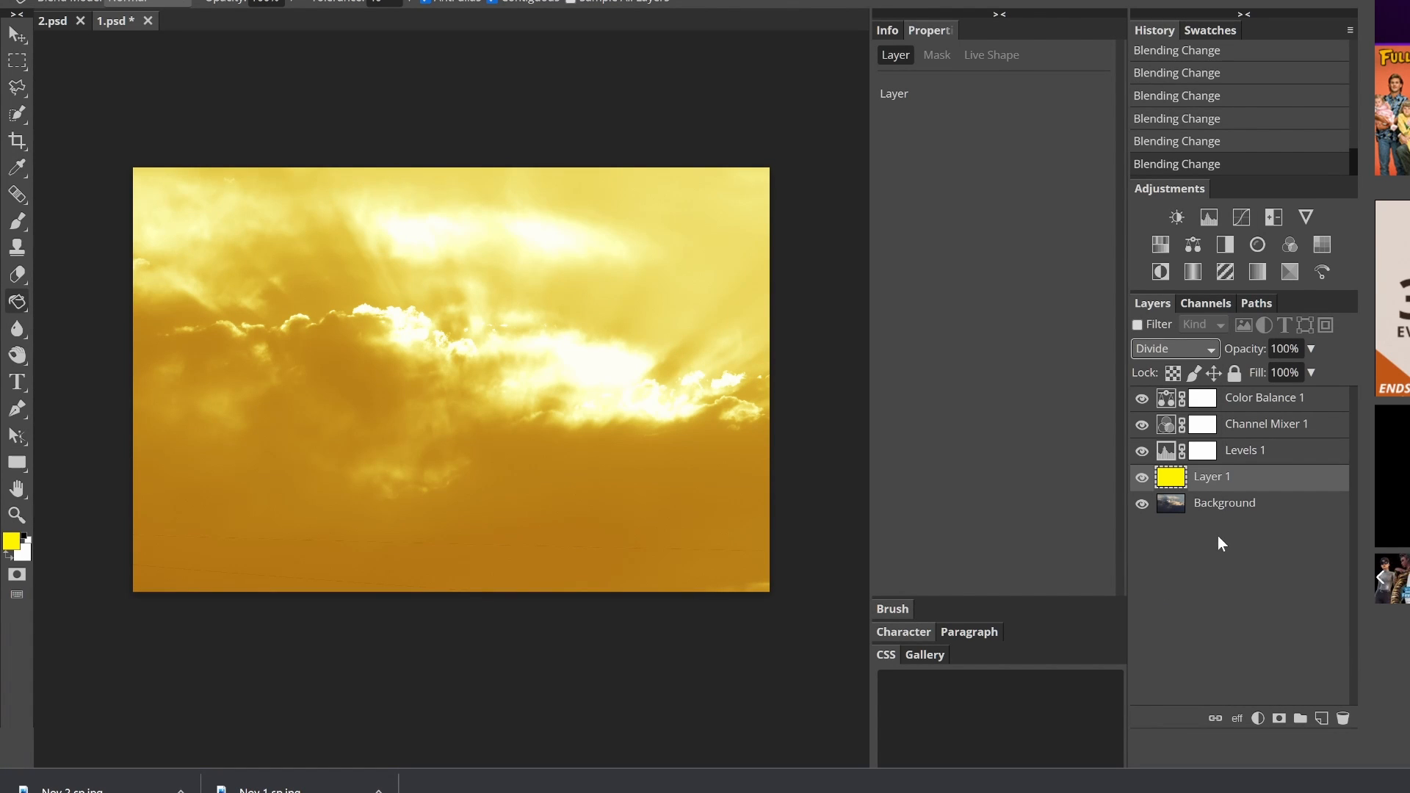
# - Compare the Hue, Saturation, Color and Luminosity blend modes on the yellow layer above Background
pyautogui.click(1175, 349)
pyautogui.scroll(-1, 1178, 624)
pyautogui.click(1172, 617)
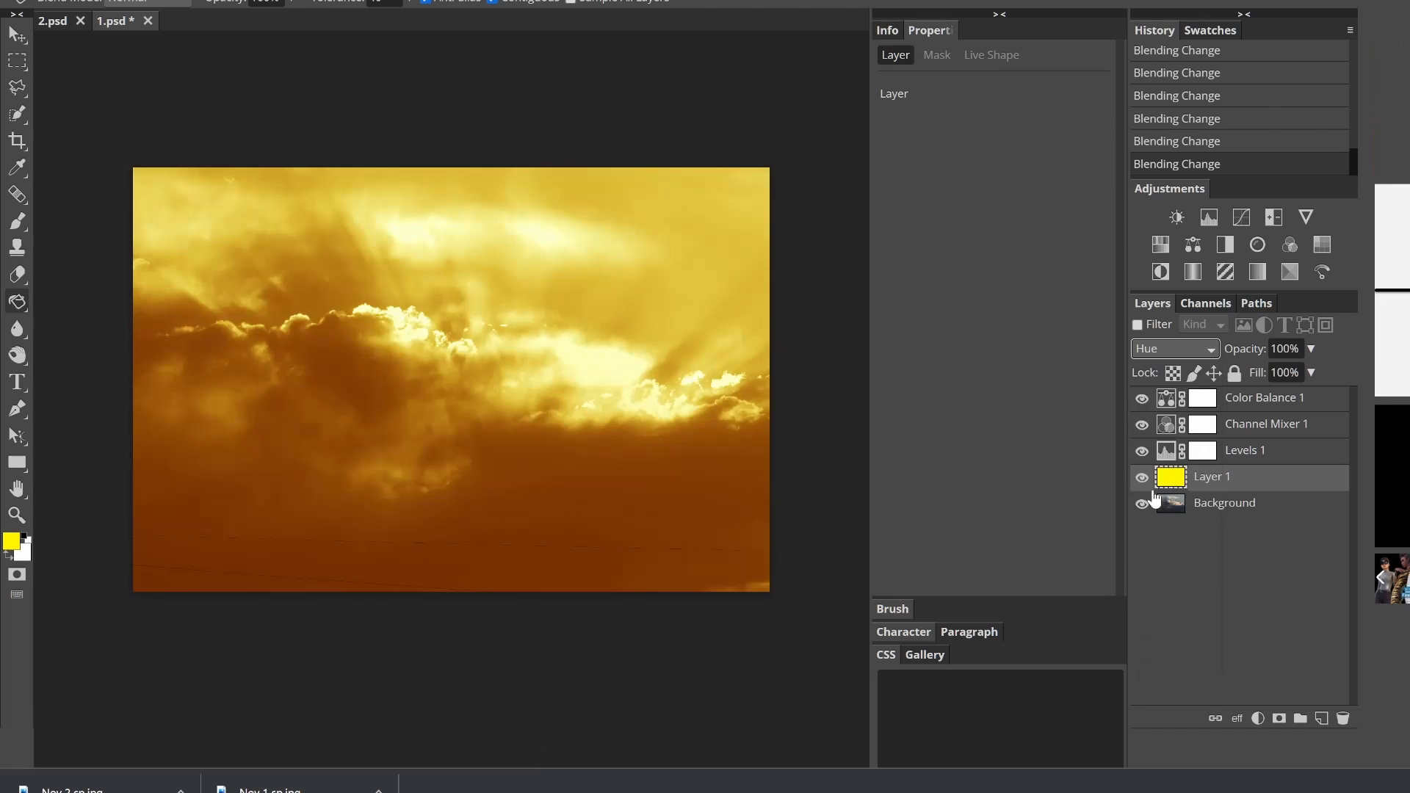
pyautogui.click(1168, 349)
pyautogui.scroll(-1, 1164, 593)
pyautogui.click(1165, 632)
pyautogui.click(1167, 349)
pyautogui.click(1168, 649)
pyautogui.click(1175, 349)
pyautogui.click(1168, 665)
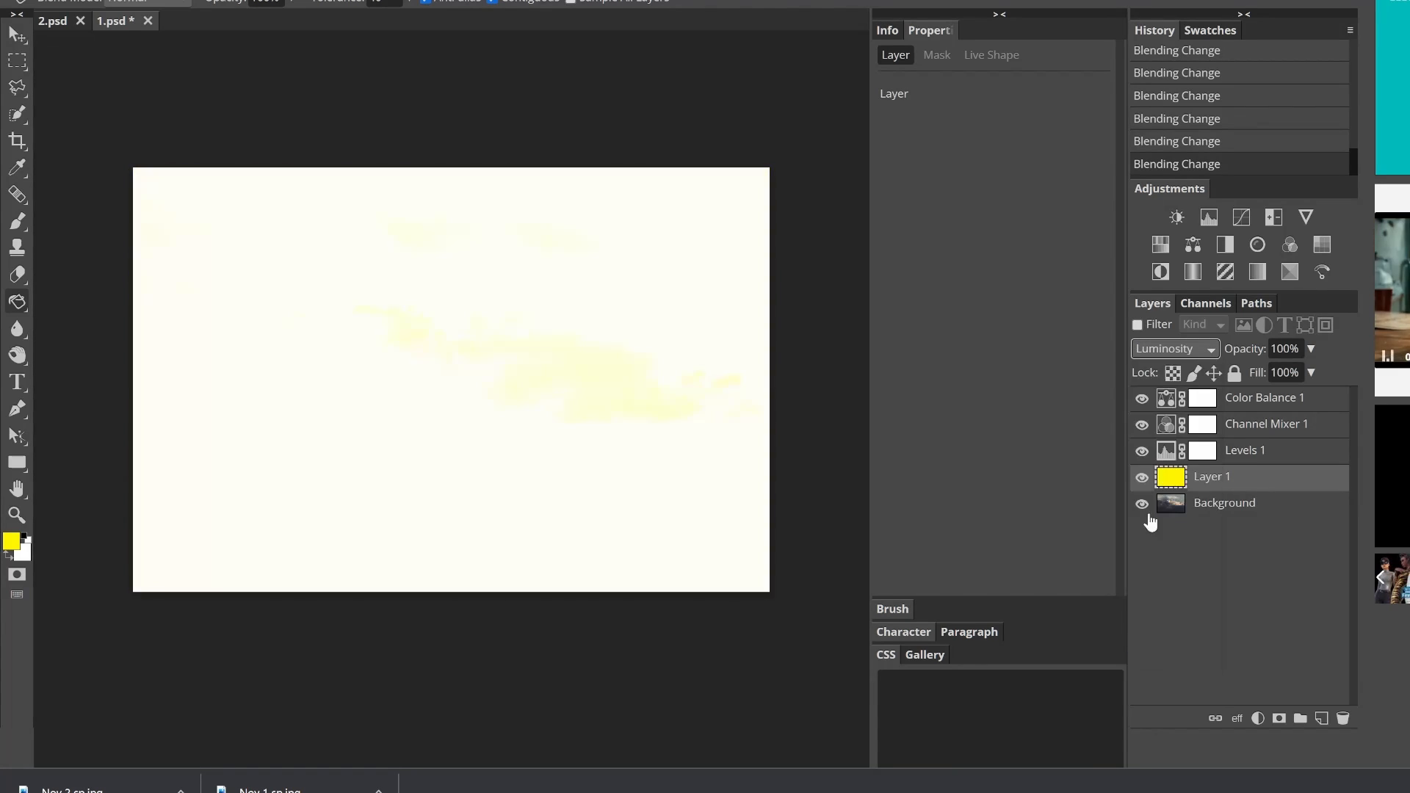
pyautogui.click(1175, 348)
pyautogui.click(1165, 639)
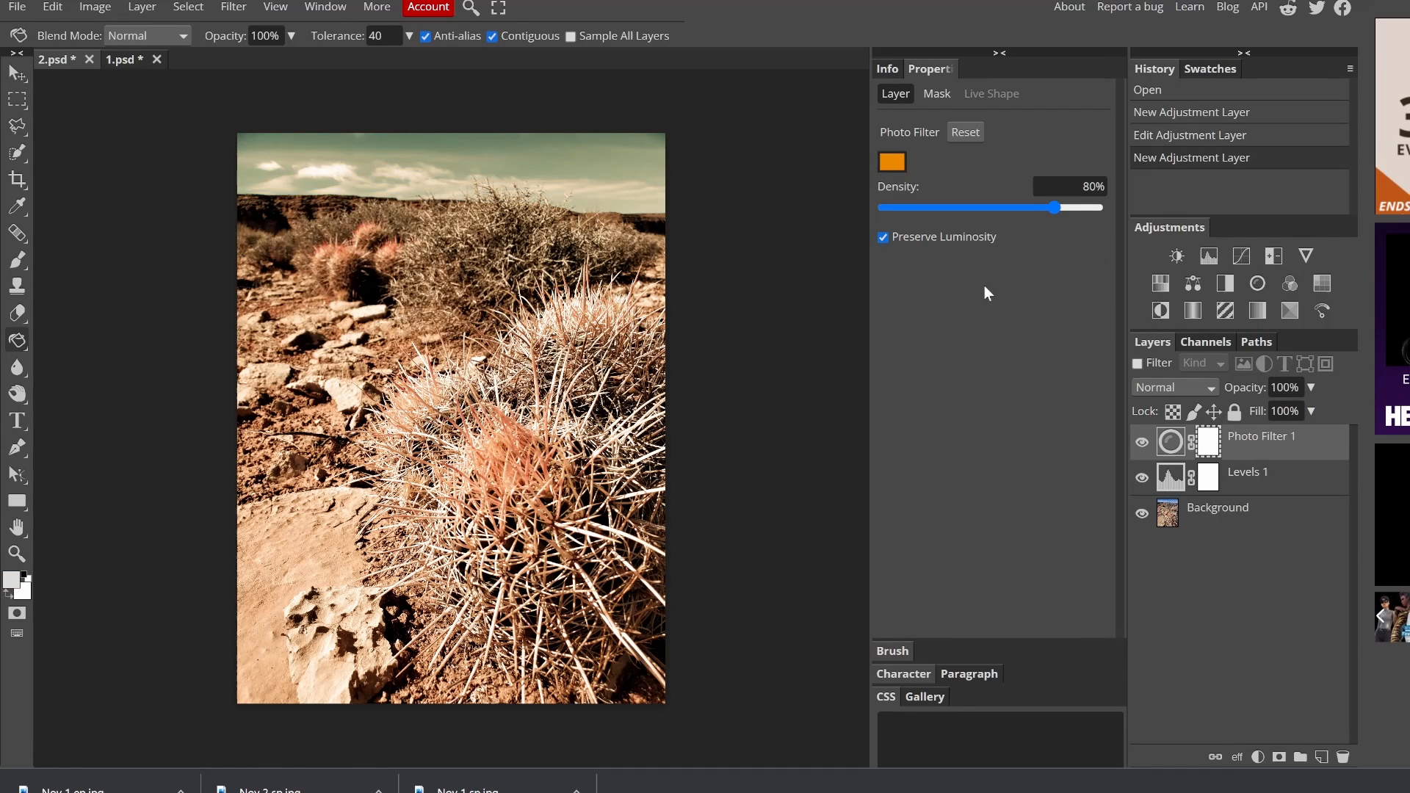
# - In the cactus photo 2.psd, change the Photo Filter colour to yellow and its density to 100%
pyautogui.click(892, 162)
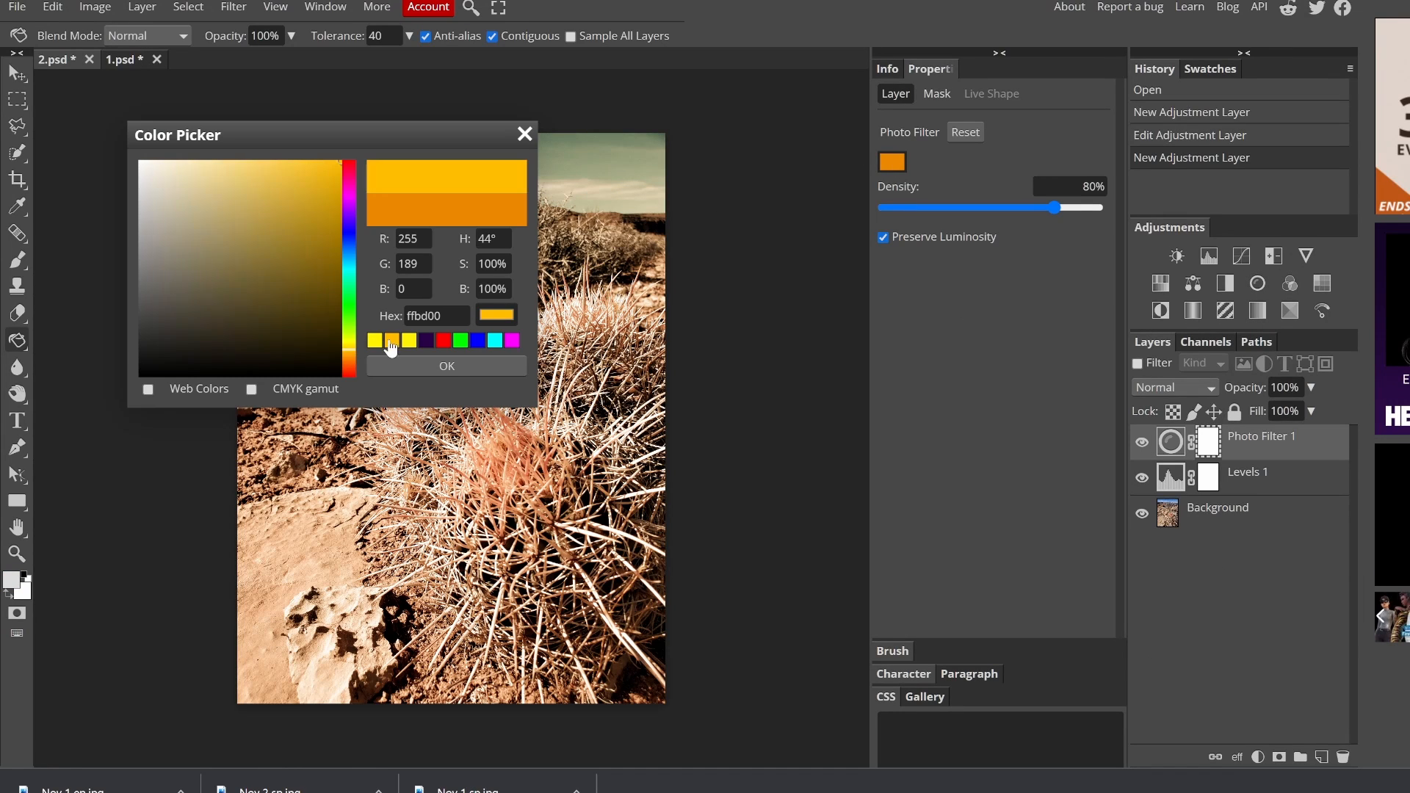
pyautogui.click(351, 344)
pyautogui.click(444, 365)
pyautogui.moveTo(1053, 210); pyautogui.dragTo(1103, 209)
# - Try several blend modes on the cactus photo's Photo Filter, including Vivid Light and Darken
pyautogui.click(1175, 388)
pyautogui.click(1169, 683)
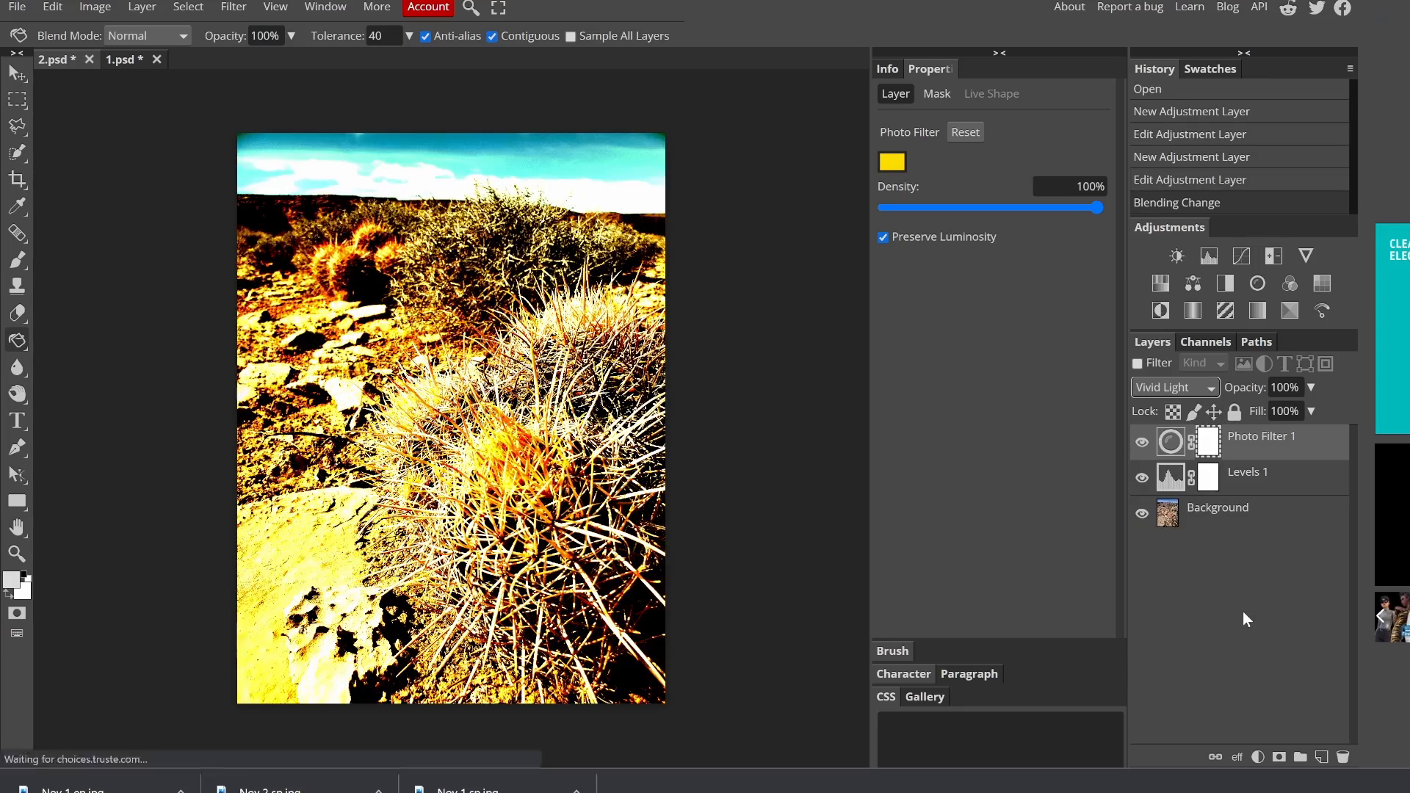
pyautogui.click(1176, 389)
pyautogui.click(1168, 542)
pyautogui.press('Down')
pyautogui.press('Down')
pyautogui.click(1176, 392)
pyautogui.click(1172, 604)
pyautogui.click(1177, 387)
pyautogui.click(1172, 450)
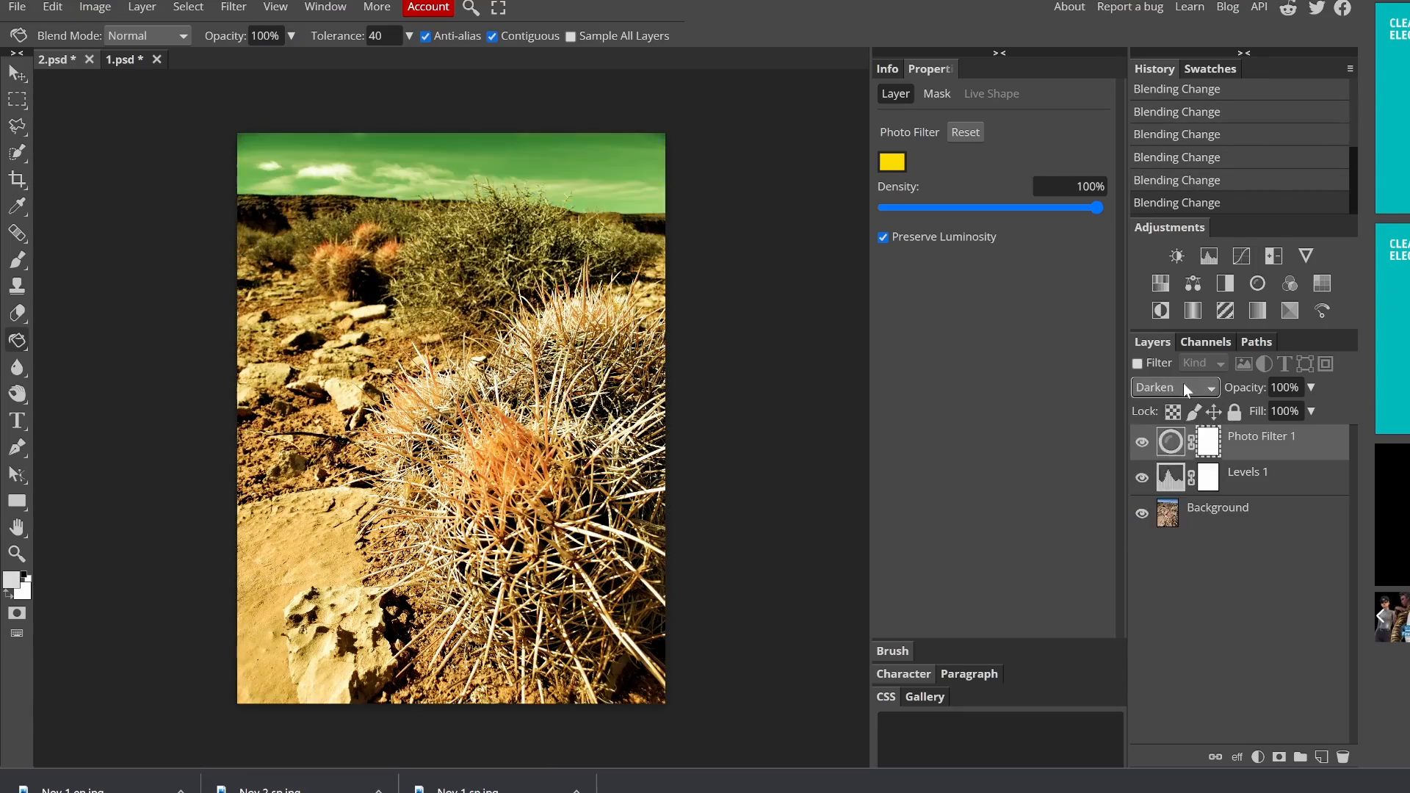
# - Test further blend modes on the Photo Filter, including Subtract, and set it to Color
pyautogui.press('Down')
pyautogui.press('Down')
pyautogui.click(1170, 386)
pyautogui.click(1171, 497)
pyautogui.scroll(-3, 1163, 459)
pyautogui.scroll(3, 1161, 456)
pyautogui.click(1174, 387)
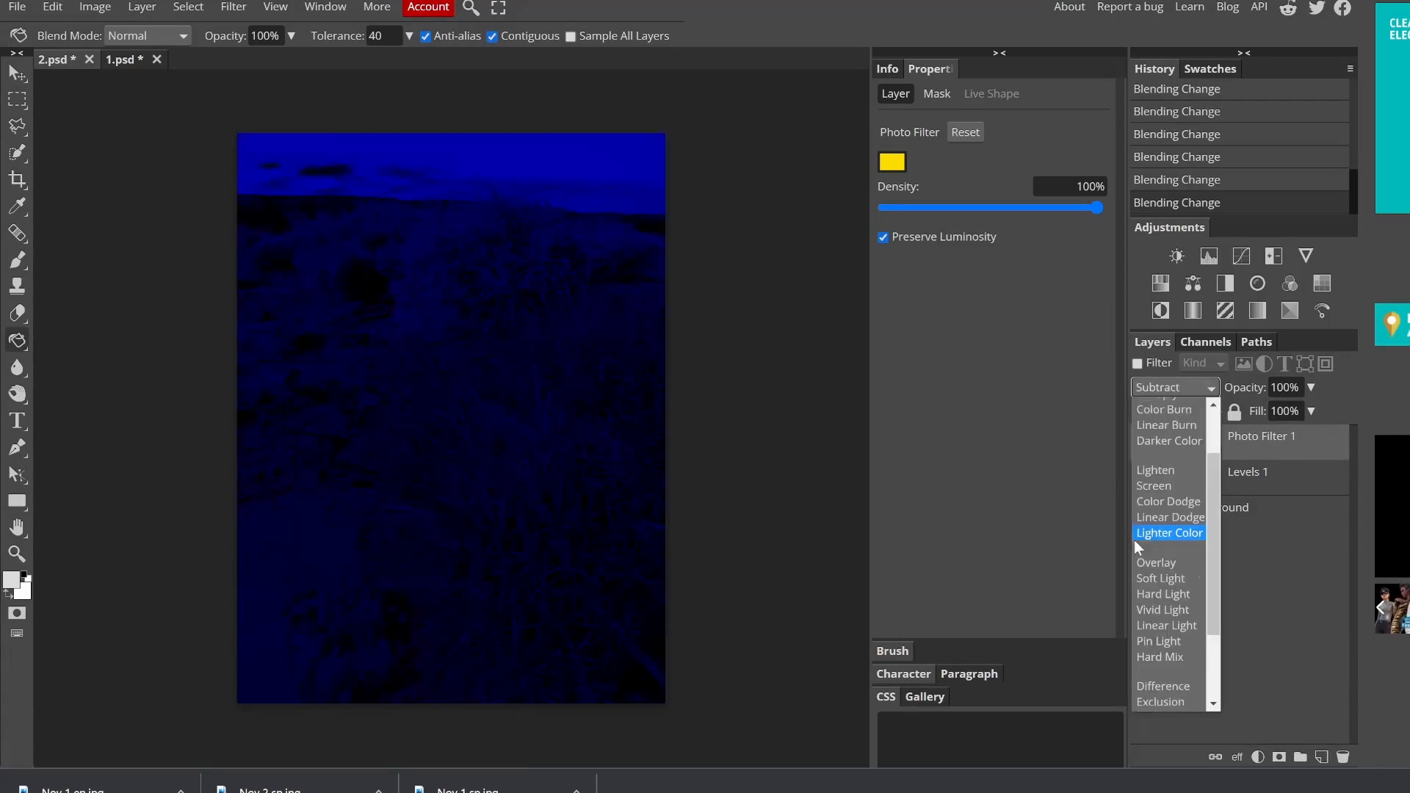
pyautogui.click(1172, 547)
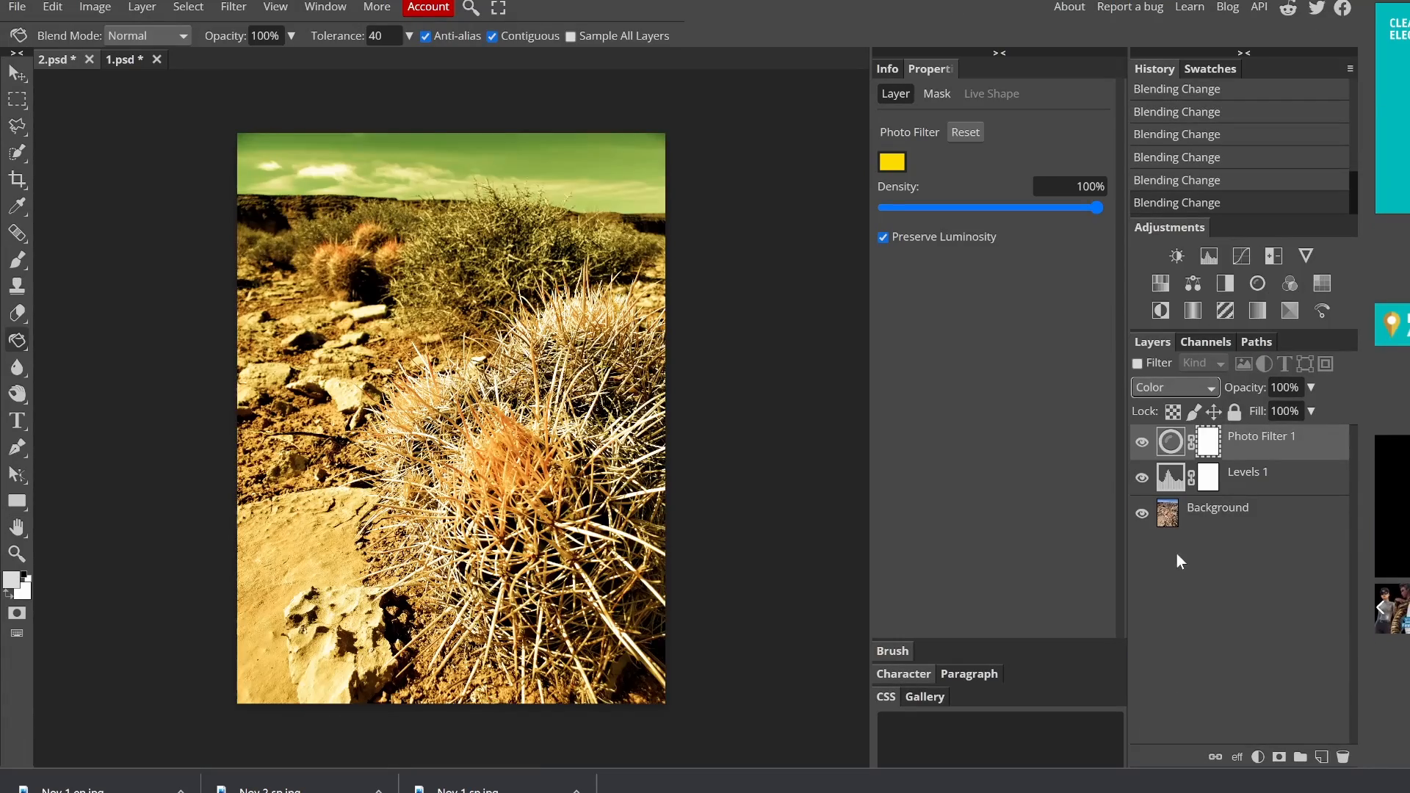
# - Add a Selective Color adjustment directly above Levels 1 and set the blacks to yellow 54% and black 29%
pyautogui.click(1246, 481)
pyautogui.click(1289, 311)
pyautogui.click(947, 163)
pyautogui.click(944, 320)
pyautogui.moveTo(990, 358); pyautogui.dragTo(1020, 359)
pyautogui.moveTo(990, 307); pyautogui.dragTo(1048, 307)
pyautogui.click(989, 258)
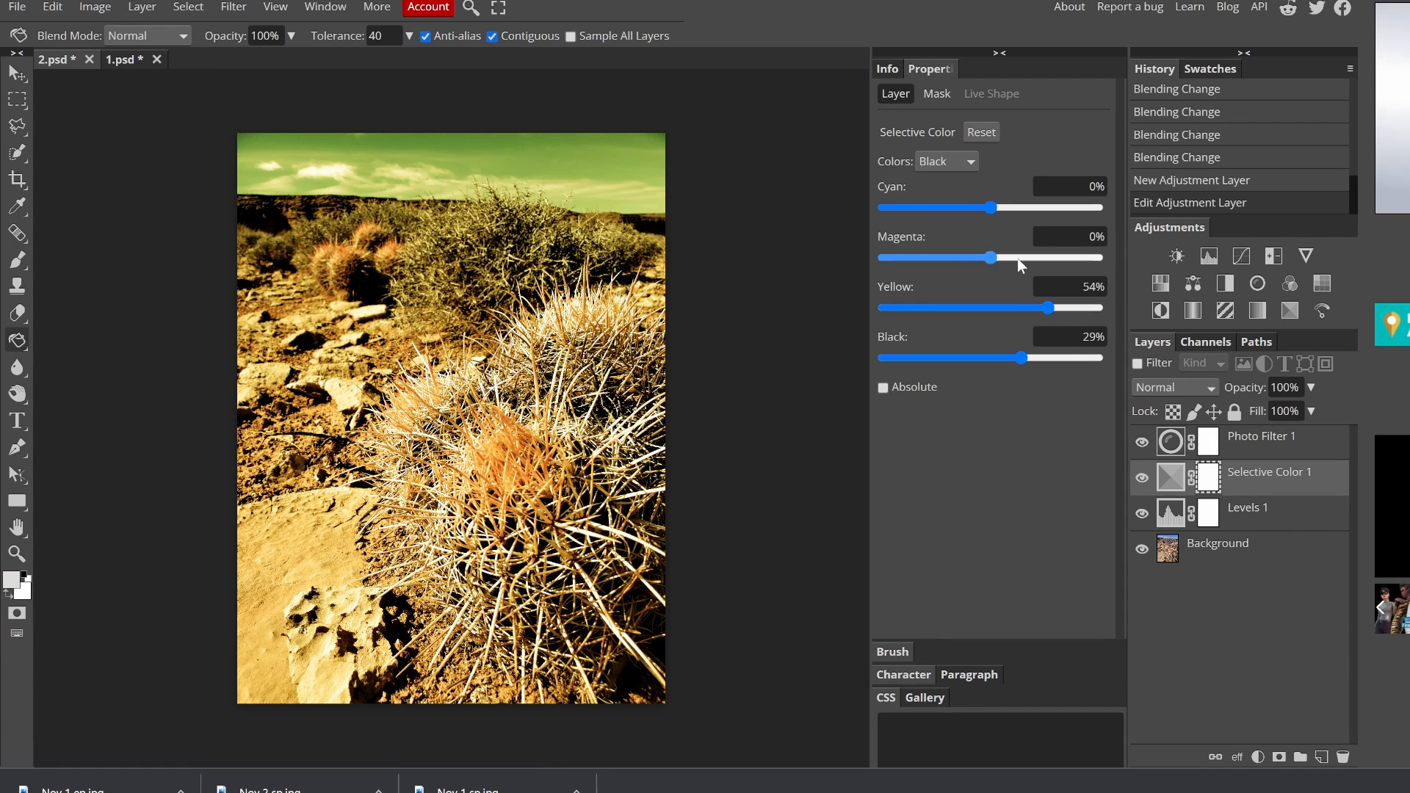
# - Set the Selective Color whites to cyan -74% with strongly reduced magenta and strongly raised yellow and black
pyautogui.moveTo(990, 208); pyautogui.dragTo(911, 208)
pyautogui.click(948, 162)
pyautogui.click(935, 274)
pyautogui.moveTo(991, 257); pyautogui.dragTo(888, 258)
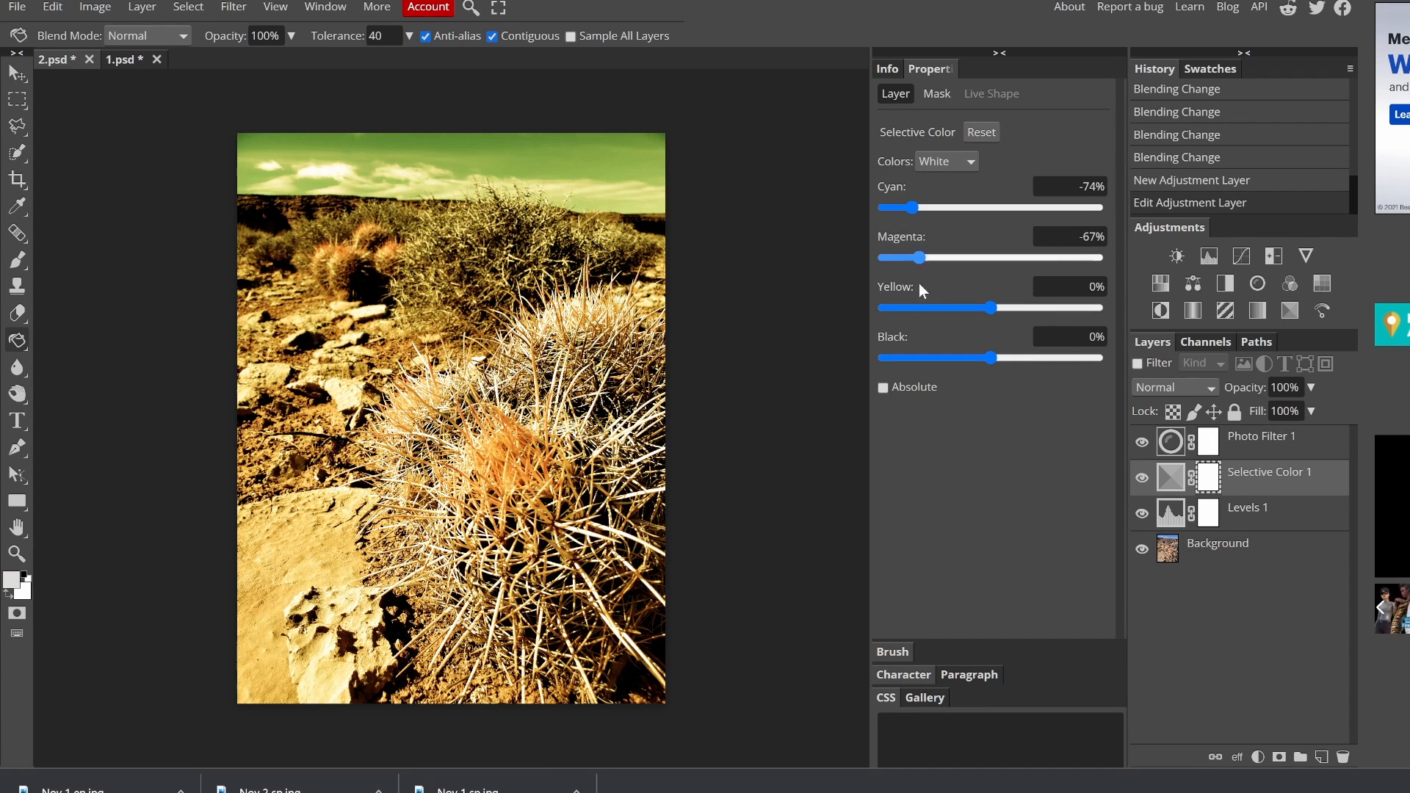
pyautogui.moveTo(990, 308); pyautogui.dragTo(1082, 307)
pyautogui.moveTo(990, 358); pyautogui.dragTo(1077, 358)
# - Set the Selective Color neutrals to cyan -35%, magenta -33%, yellow -53% and black 73%
pyautogui.click(947, 161)
pyautogui.click(940, 286)
pyautogui.moveTo(991, 208); pyautogui.dragTo(952, 209)
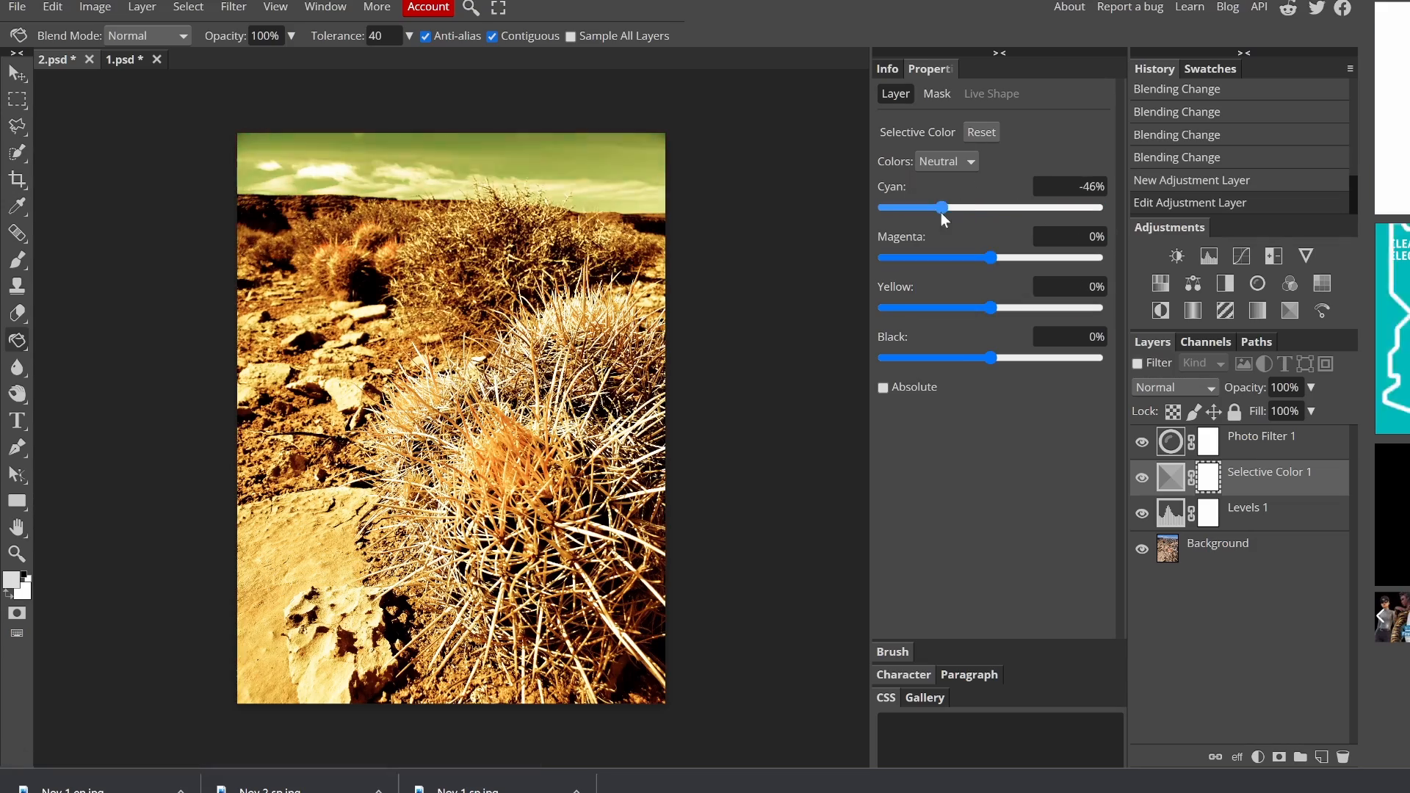
pyautogui.moveTo(991, 258); pyautogui.dragTo(954, 257)
pyautogui.moveTo(990, 308); pyautogui.dragTo(914, 307)
pyautogui.moveTo(990, 358); pyautogui.dragTo(1070, 358)
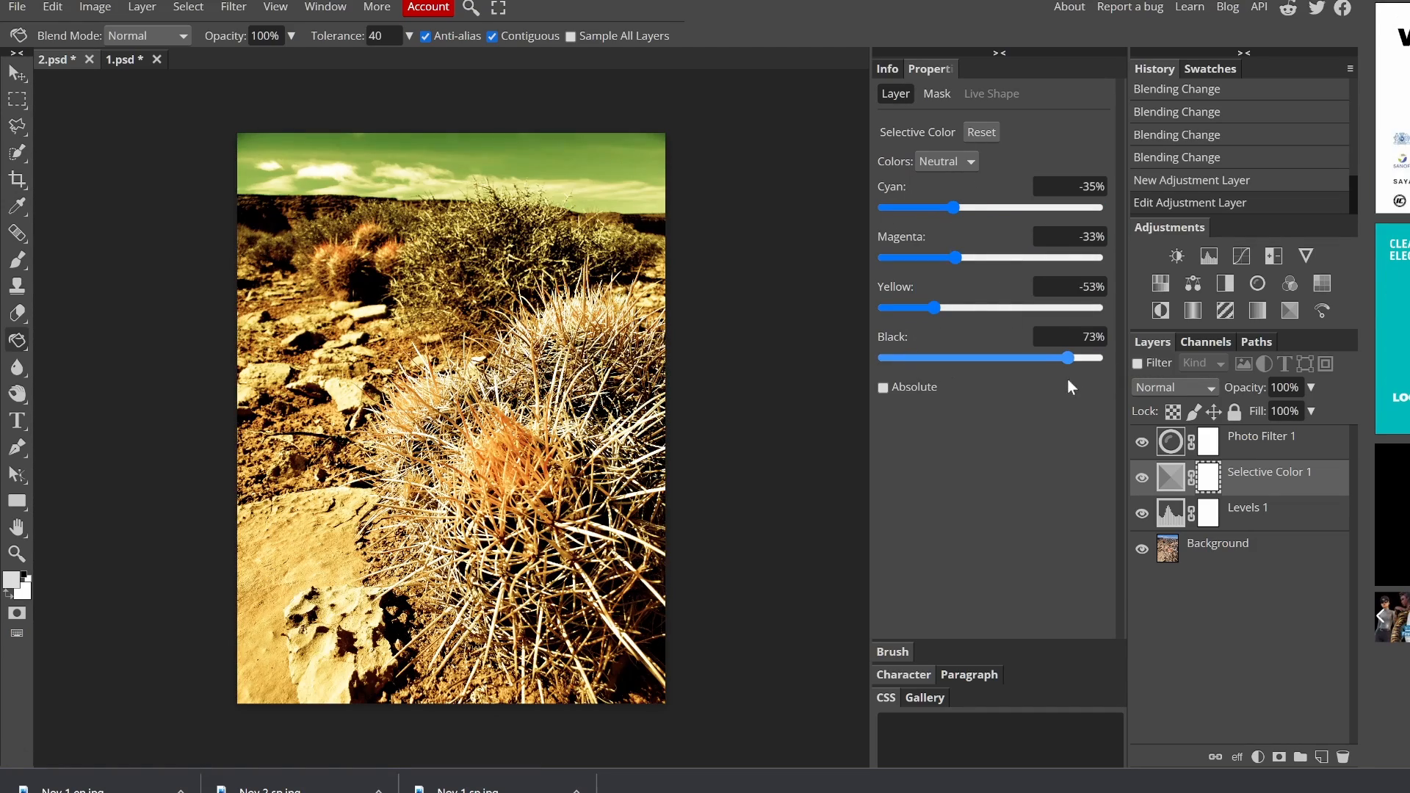
# - Set the Selective Color reds with reduced cyan, slightly raised magenta, strongly raised yellow and reduced black
pyautogui.click(947, 162)
pyautogui.click(958, 201)
pyautogui.moveTo(991, 208); pyautogui.dragTo(935, 209)
pyautogui.moveTo(991, 258)
pyautogui.mouseDown()
pyautogui.moveTo(1110, 272)
pyautogui.moveTo(1013, 260)
pyautogui.mouseUp()
pyautogui.moveTo(990, 307); pyautogui.dragTo(1072, 308)
pyautogui.moveTo(991, 359); pyautogui.dragTo(968, 359)
# - Set the Selective Color yellows to cyan 8%, magenta -61% and yellow 100%, with reduced black
pyautogui.click(947, 161)
pyautogui.click(959, 201)
pyautogui.moveTo(991, 307); pyautogui.dragTo(1098, 308)
pyautogui.moveTo(990, 258); pyautogui.dragTo(902, 258)
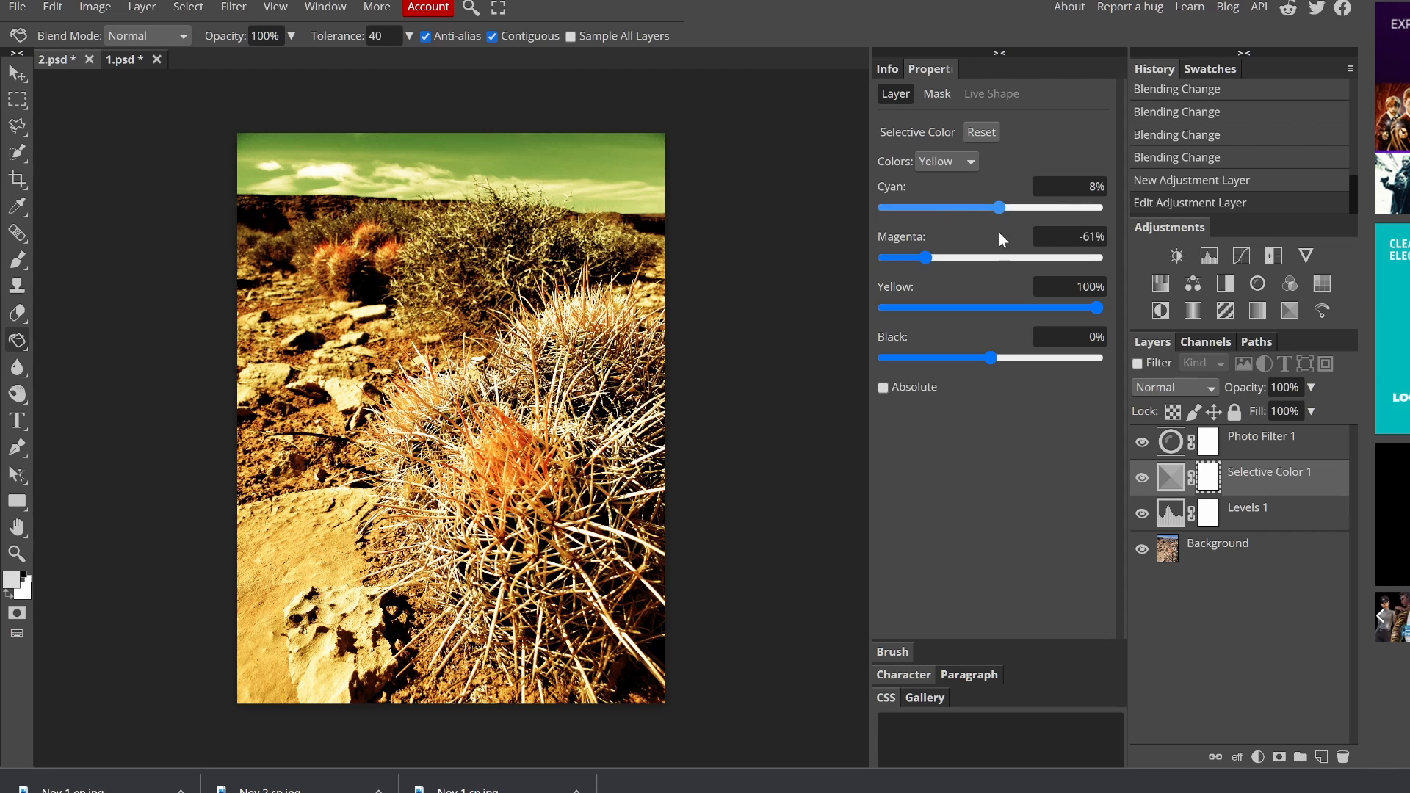
pyautogui.moveTo(991, 358); pyautogui.dragTo(959, 360)
# - Set the Selective Color greens with strongly raised yellow, slightly reduced magenta and cyan, and raised black
pyautogui.click(947, 161)
pyautogui.click(947, 213)
pyautogui.moveTo(990, 308); pyautogui.dragTo(1079, 308)
pyautogui.moveTo(991, 258); pyautogui.dragTo(980, 260)
pyautogui.moveTo(991, 208); pyautogui.dragTo(987, 209)
pyautogui.moveTo(990, 358)
pyautogui.mouseDown()
pyautogui.moveTo(901, 357)
pyautogui.moveTo(1014, 358)
pyautogui.mouseUp()
# - Set the Selective Color cyans to cyan -100%, magenta -72%, yellow 86% and black -57%
pyautogui.click(947, 161)
pyautogui.click(958, 229)
pyautogui.moveTo(990, 308); pyautogui.dragTo(1082, 307)
pyautogui.moveTo(991, 258); pyautogui.dragTo(913, 257)
pyautogui.moveTo(991, 208); pyautogui.dragTo(881, 208)
pyautogui.moveTo(991, 359); pyautogui.dragTo(930, 359)
# - Set the Selective Color blues with strongly raised yellow and reduced magenta, cyan and black
pyautogui.click(947, 162)
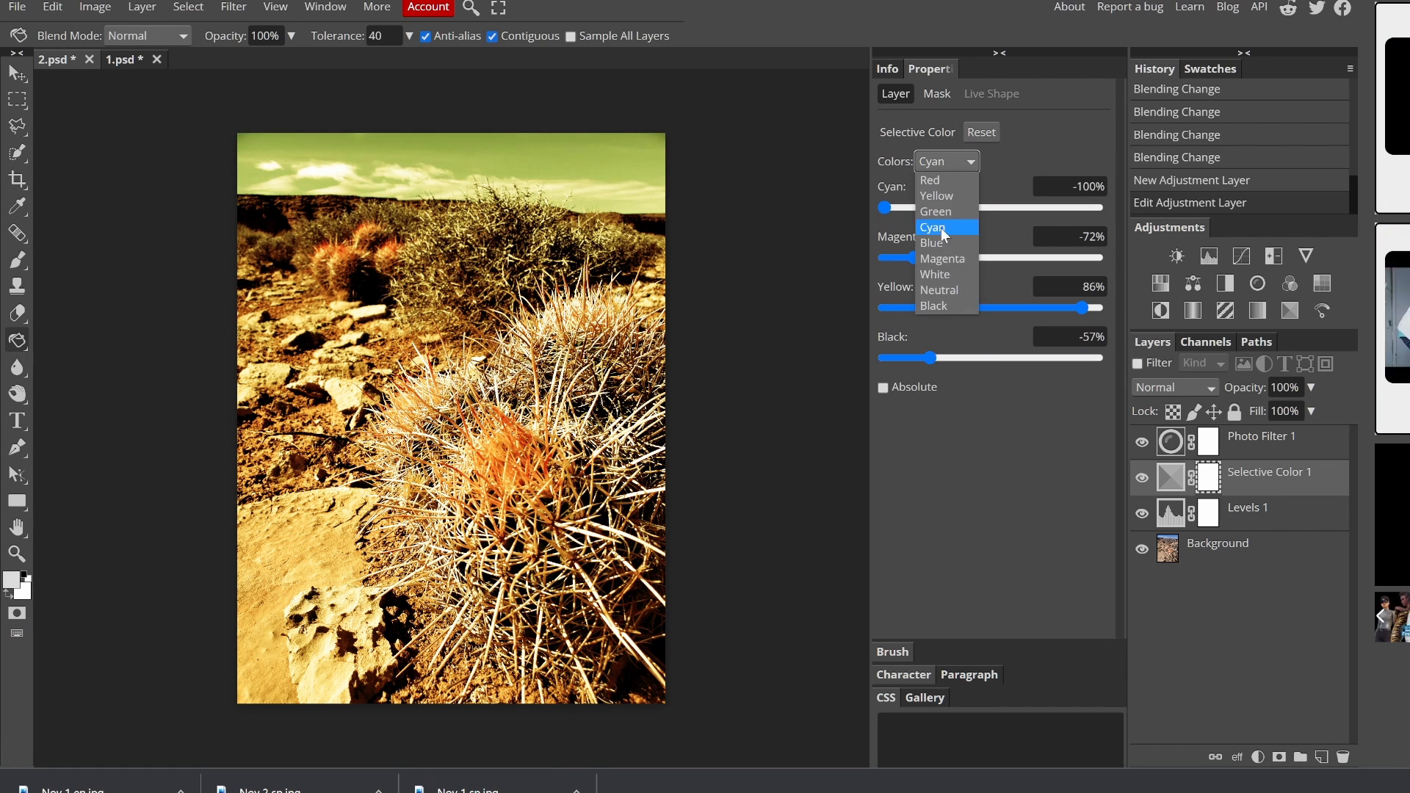
pyautogui.click(933, 243)
pyautogui.moveTo(990, 308); pyautogui.dragTo(1099, 307)
pyautogui.moveTo(991, 258); pyautogui.dragTo(954, 258)
pyautogui.moveTo(990, 208); pyautogui.dragTo(914, 212)
pyautogui.moveTo(991, 358); pyautogui.dragTo(945, 358)
# - Set the Selective Color magentas to cyan 15%, magenta -46%, yellow 91%, black -8%, and move the adjustment above Photo Filter 1
pyautogui.click(940, 161)
pyautogui.click(943, 259)
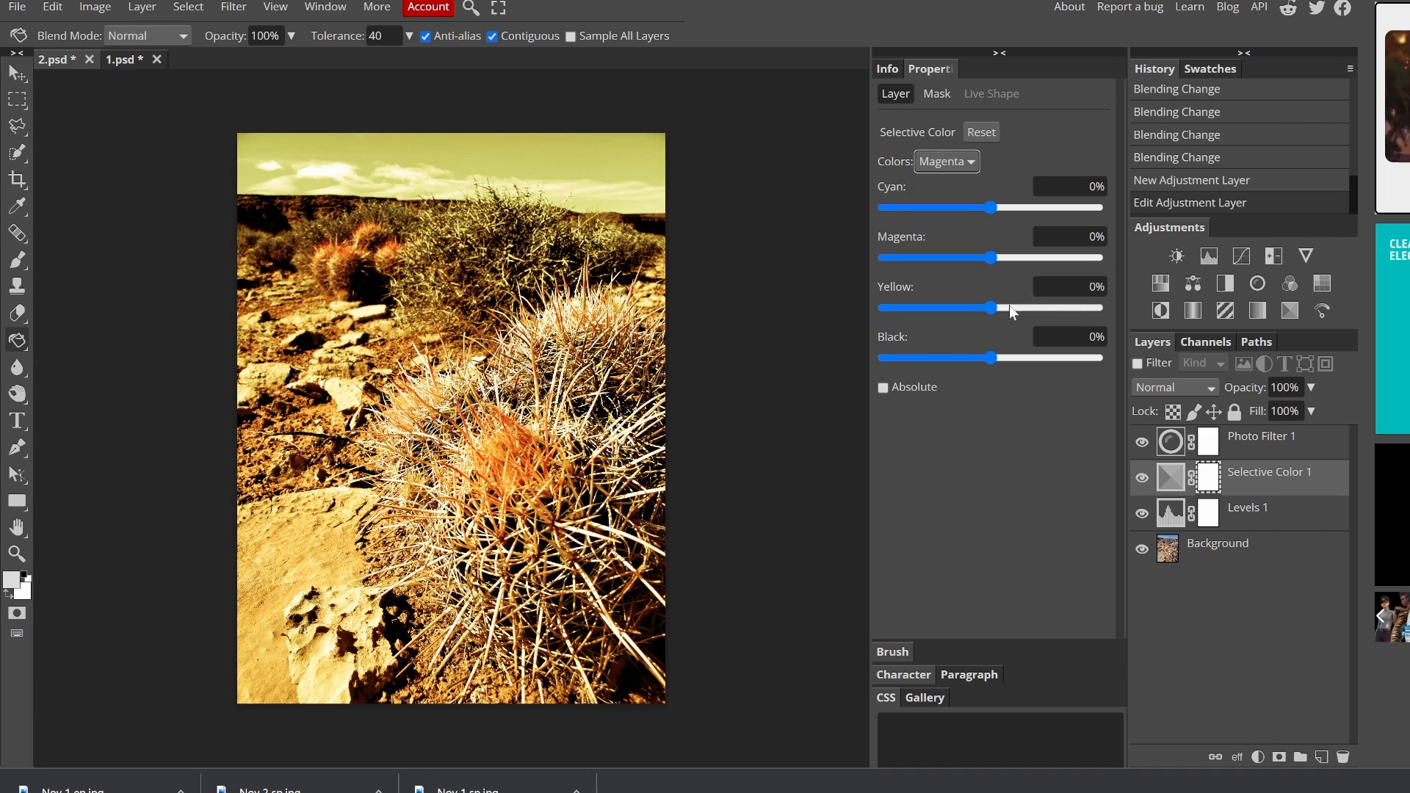
pyautogui.moveTo(991, 308); pyautogui.dragTo(1087, 308)
pyautogui.moveTo(990, 258); pyautogui.dragTo(942, 258)
pyautogui.moveTo(990, 208)
pyautogui.mouseDown()
pyautogui.moveTo(1021, 208)
pyautogui.moveTo(1006, 208)
pyautogui.mouseUp()
pyautogui.moveTo(990, 358); pyautogui.dragTo(982, 358)
pyautogui.moveTo(1265, 481); pyautogui.dragTo(1256, 444)
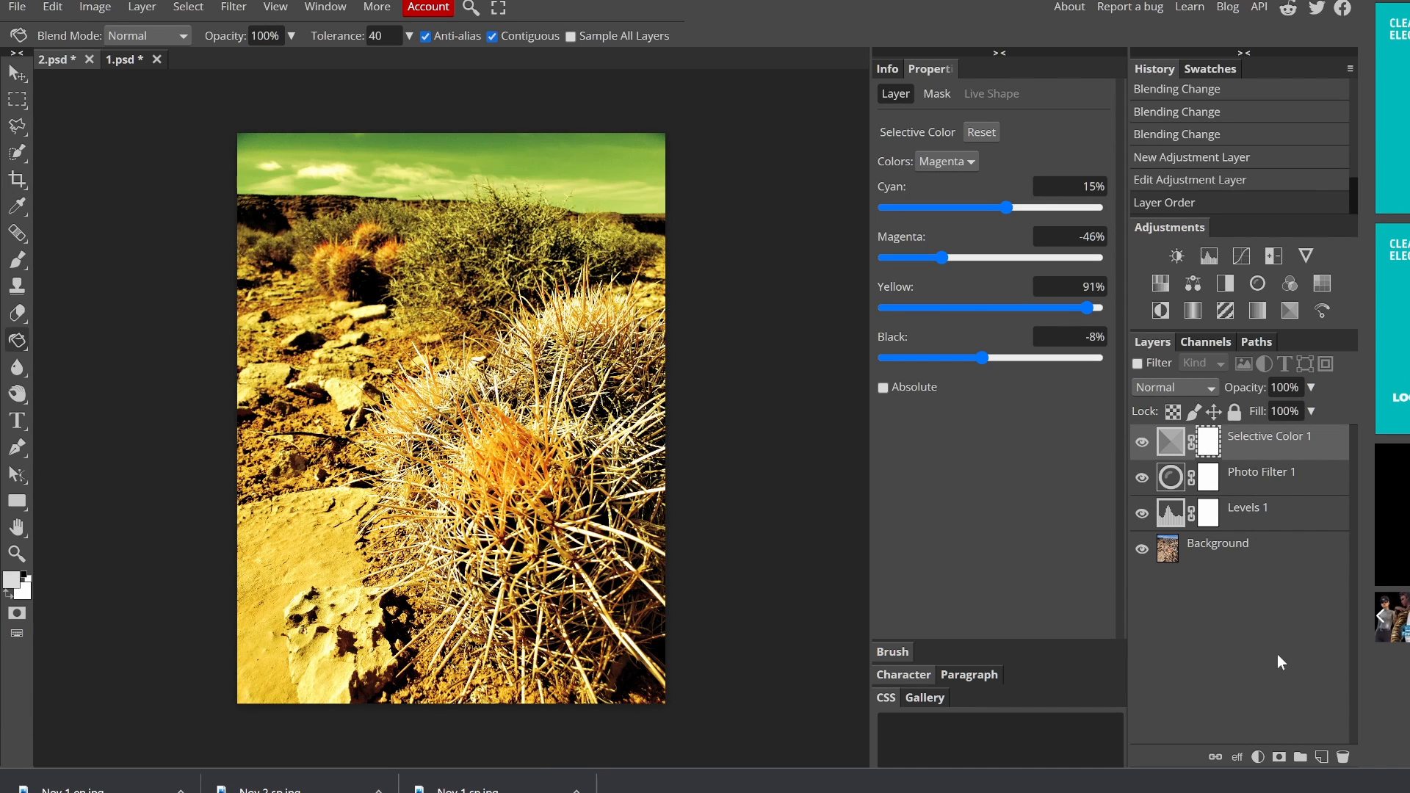
# - Add a new layer above Selective Color 1 and fill it with bright yellow using the Paint Bucket
pyautogui.click(1321, 757)
pyautogui.click(11, 581)
pyautogui.moveTo(348, 338); pyautogui.dragTo(348, 344)
pyautogui.click(411, 365)
pyautogui.click(398, 359)
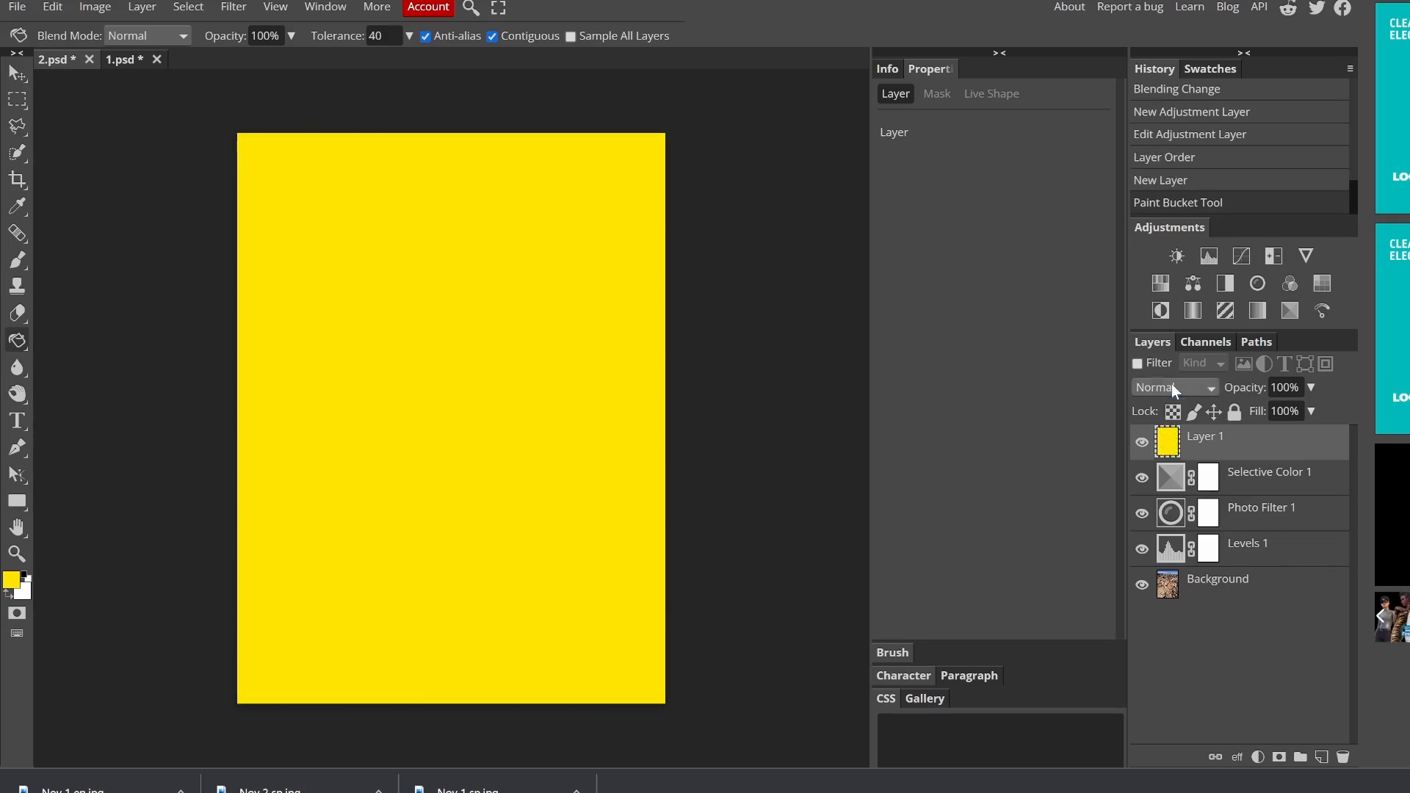
# - Try blend modes including Overlay and Hard Mix on the yellow layer and move it below Photo Filter 1
pyautogui.click(1172, 388)
pyautogui.click(1164, 661)
pyautogui.click(1173, 388)
pyautogui.click(1166, 630)
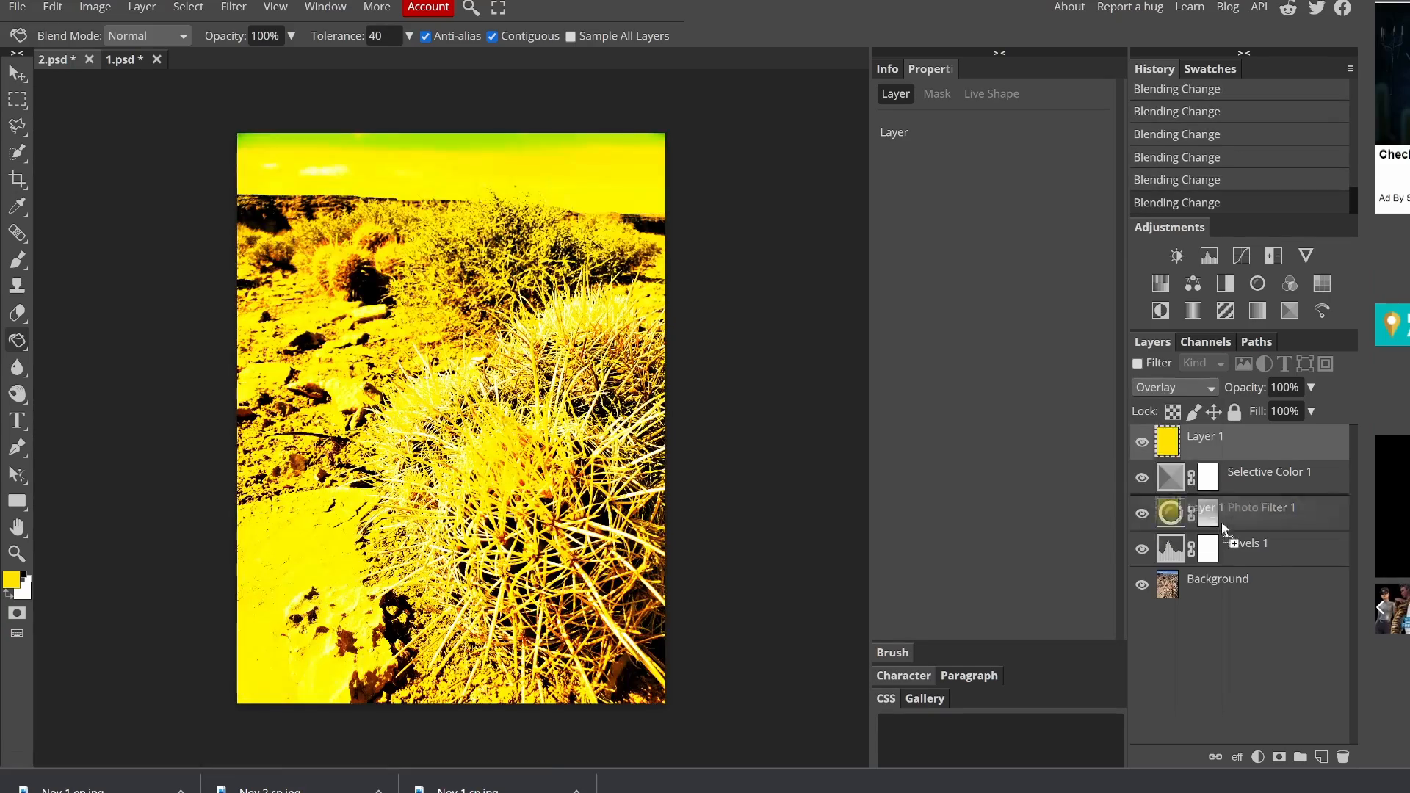
pyautogui.moveTo(1222, 521); pyautogui.dragTo(1222, 525)
pyautogui.click(1173, 387)
pyautogui.click(1166, 645)
pyautogui.click(1173, 388)
pyautogui.click(1172, 558)
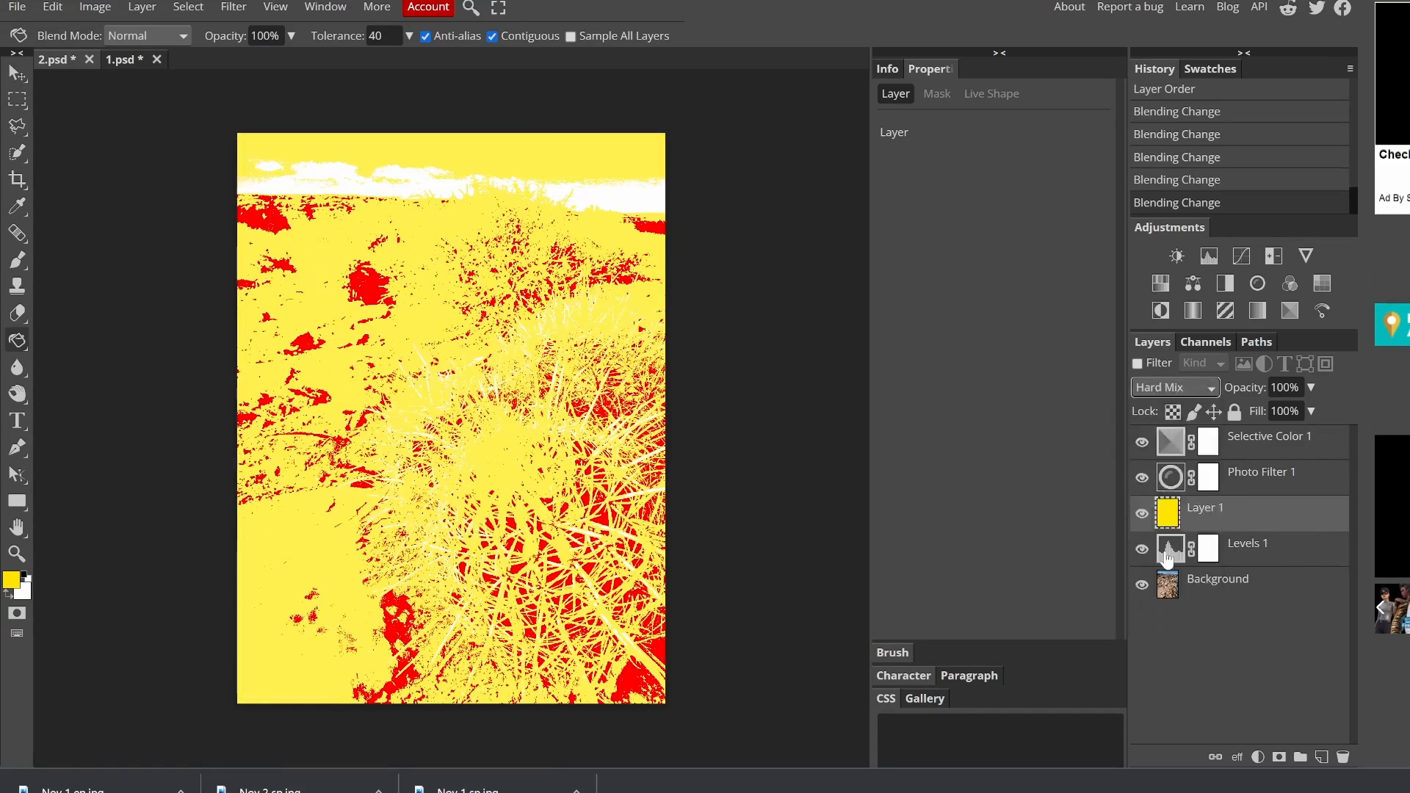
# - Try further blend modes, including Subtract and Hue, on the yellow layer and lower its opacity
pyautogui.click(1172, 388)
pyautogui.click(1168, 426)
pyautogui.click(1172, 387)
pyautogui.scroll(-3, 1175, 587)
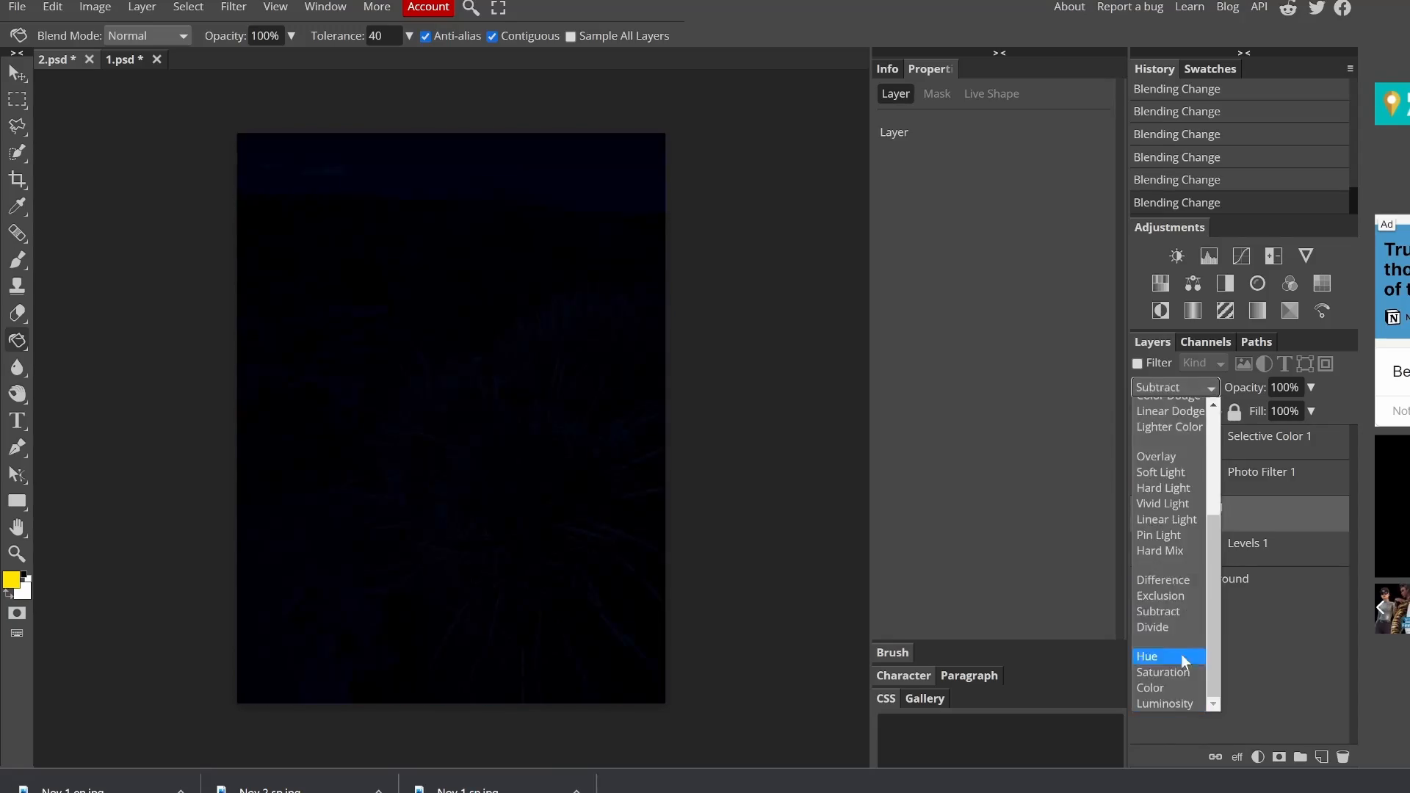
pyautogui.click(1180, 656)
pyautogui.click(1173, 388)
pyautogui.click(1163, 580)
pyautogui.click(1310, 387)
pyautogui.moveTo(1314, 412); pyautogui.dragTo(1249, 417)
# - Set the yellow layer to Linear Dodge at 22% opacity and move it to the top of the layer stack
pyautogui.click(1173, 387)
pyautogui.click(1180, 525)
pyautogui.click(1311, 387)
pyautogui.moveTo(1219, 512); pyautogui.dragTo(1250, 413)
pyautogui.click(1142, 442)
pyautogui.click(1142, 442)
pyautogui.click(1311, 387)
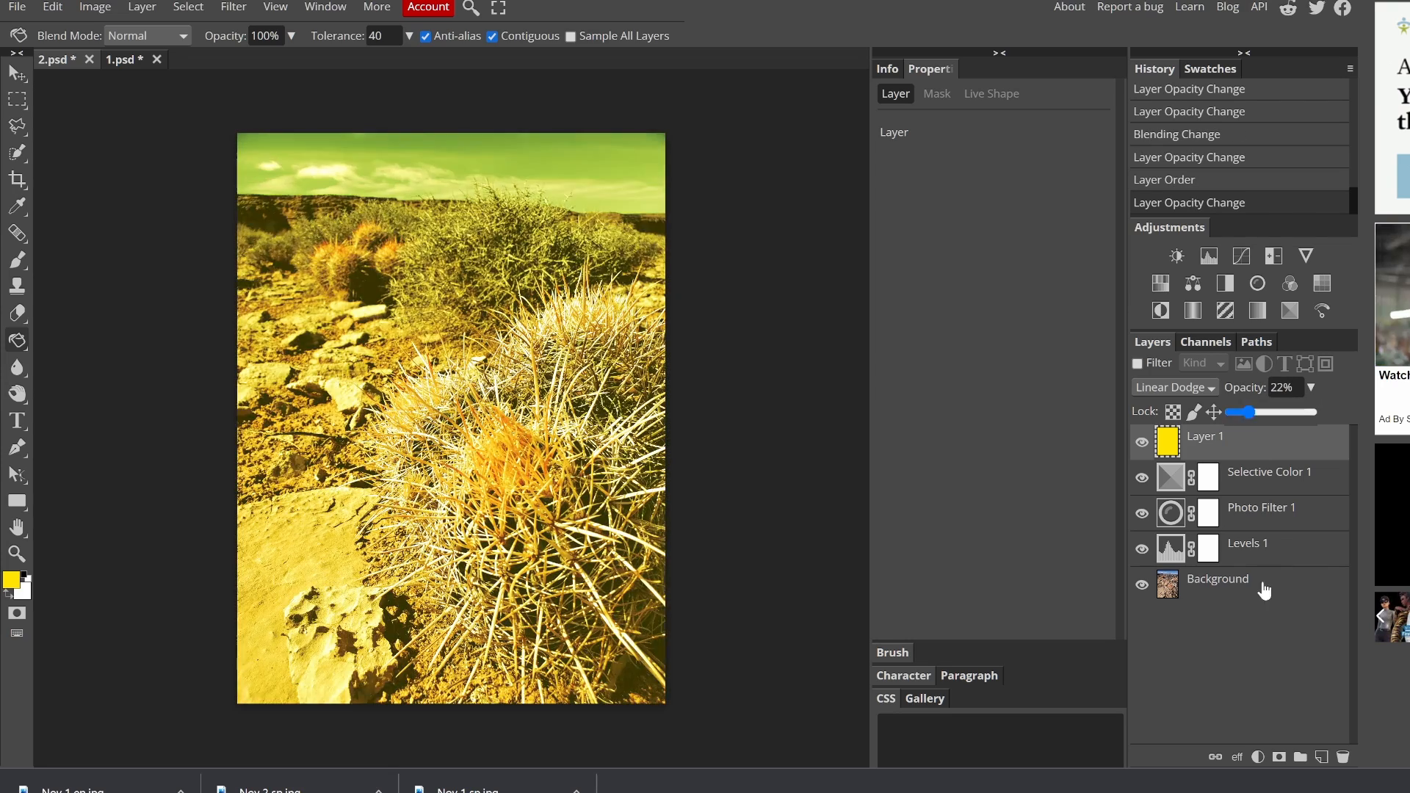
# - Compare the cactus photo with and without the yellow layer and each adjustment in turn
pyautogui.click(1142, 442)
pyautogui.click(1142, 442)
pyautogui.click(1142, 478)
pyautogui.click(1142, 478)
pyautogui.click(1142, 513)
pyautogui.click(1141, 514)
pyautogui.click(1142, 549)
pyautogui.click(1141, 549)
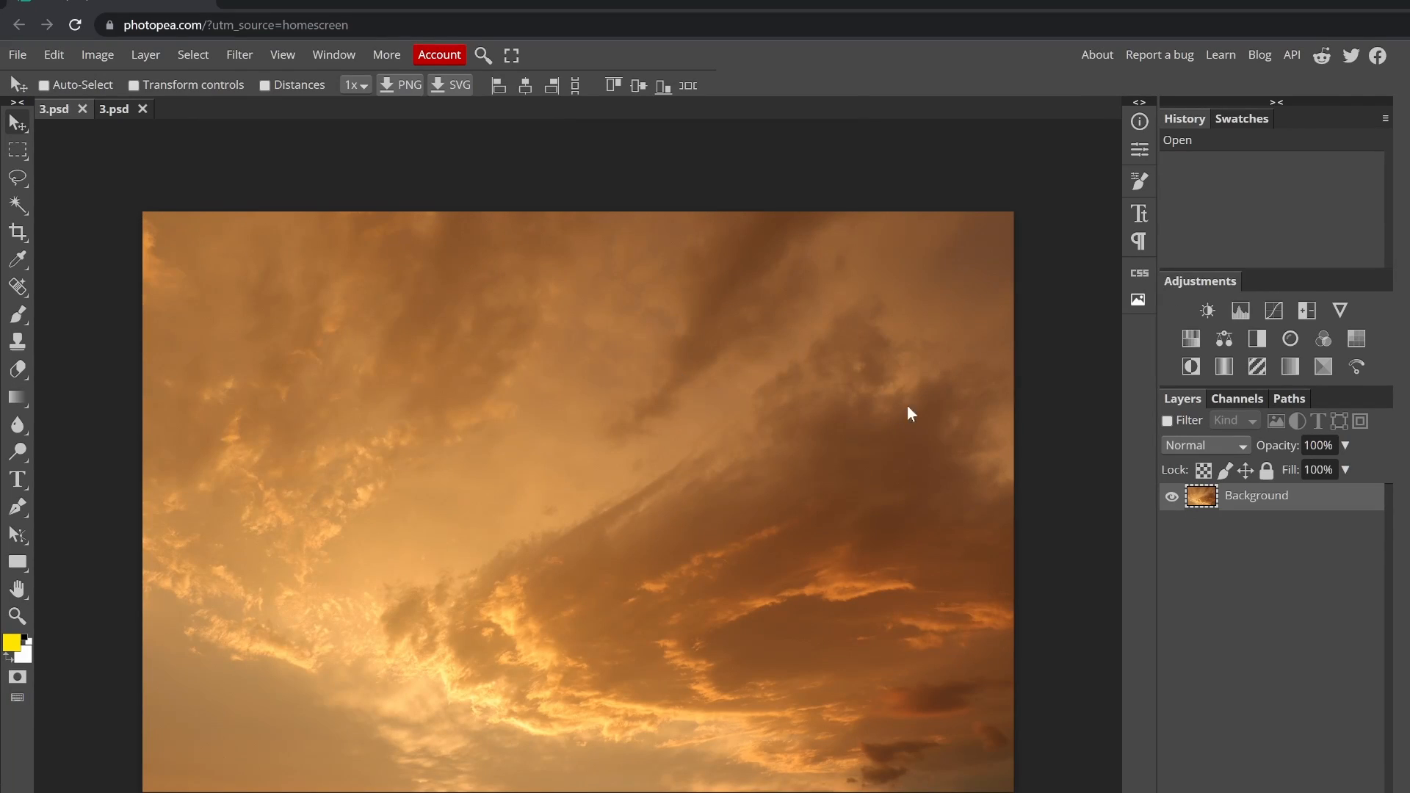
# - Add a Photo Filter adjustment to the sunset cloud photo with a golden-yellow colour and 78% density
pyautogui.click(1290, 339)
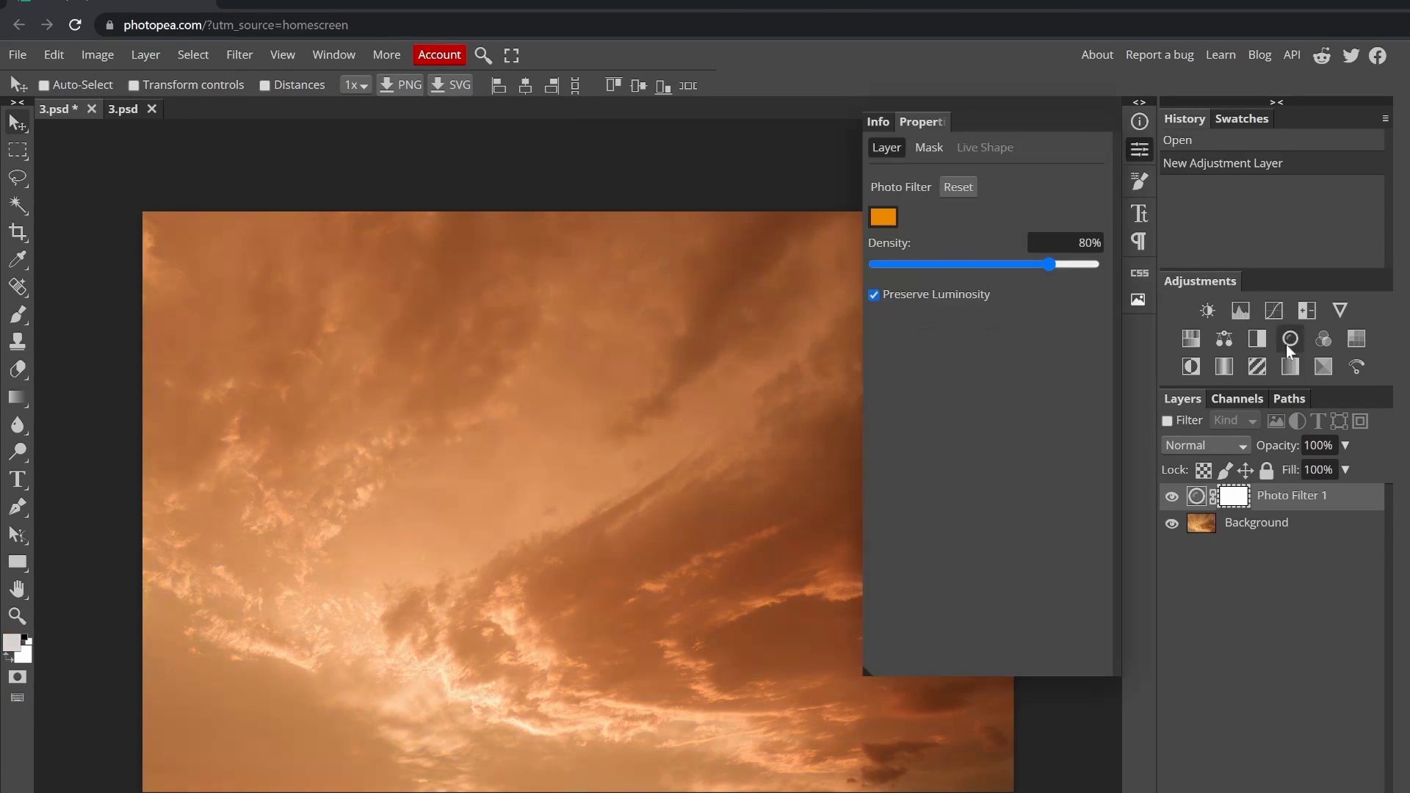
pyautogui.click(883, 217)
pyautogui.moveTo(365, 415); pyautogui.dragTo(365, 404)
pyautogui.click(458, 423)
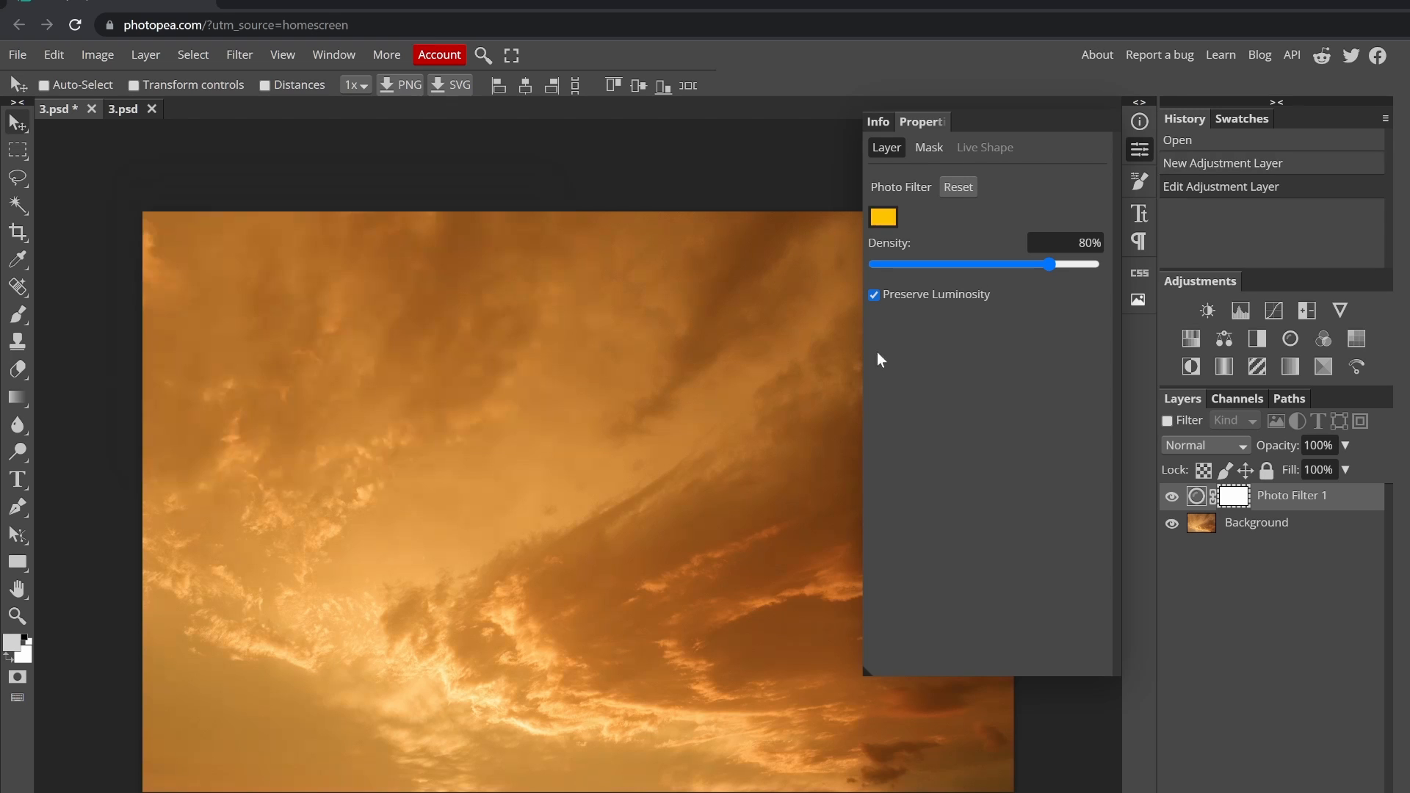
pyautogui.click(894, 265)
pyautogui.click(1139, 102)
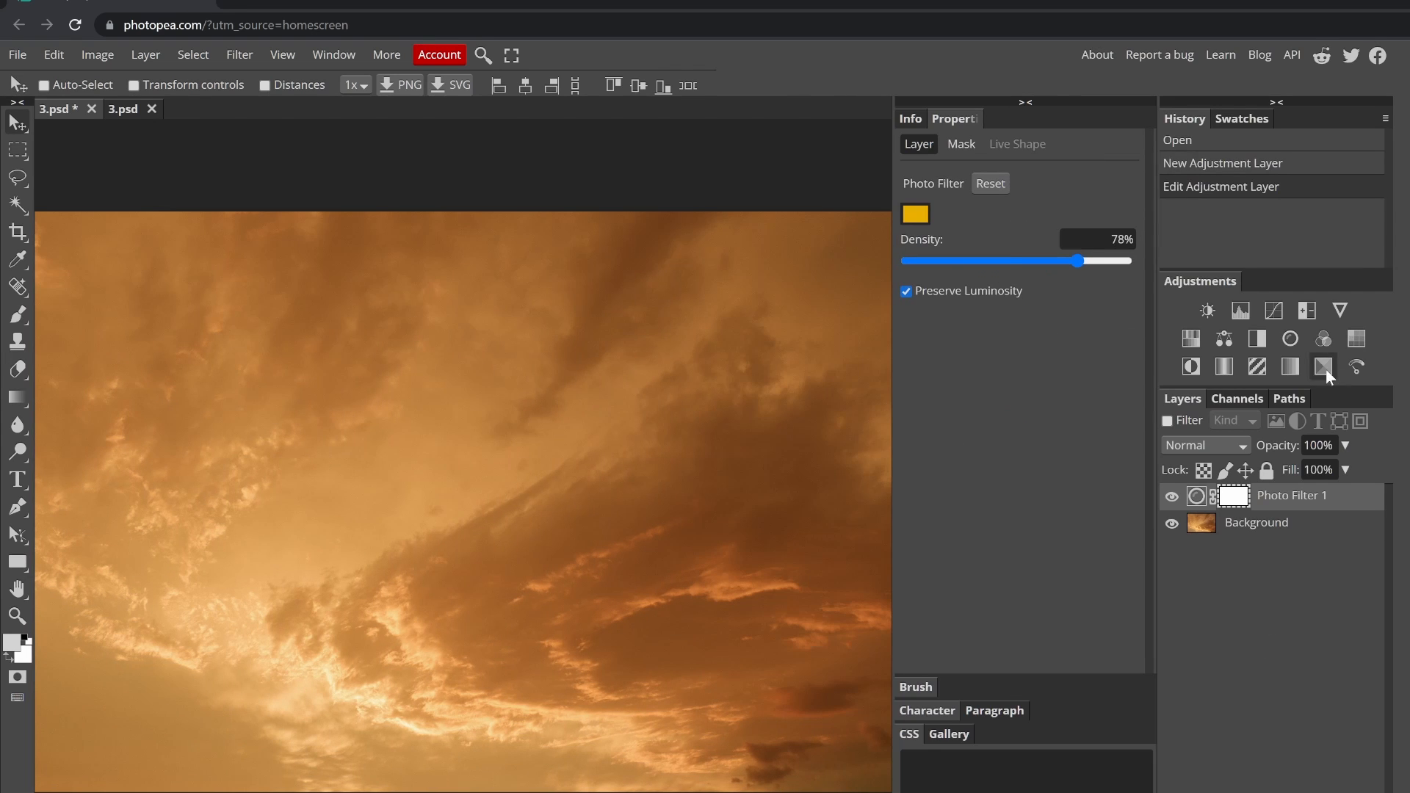
# - Add a Selective Color adjustment above the Photo Filter and set its reds to cyan -33% and magenta -6%
pyautogui.click(1323, 367)
pyautogui.click(971, 213)
pyautogui.click(962, 229)
pyautogui.moveTo(1015, 414); pyautogui.dragTo(1013, 419)
pyautogui.moveTo(1016, 363); pyautogui.dragTo(1048, 365)
pyautogui.moveTo(1016, 312); pyautogui.dragTo(1022, 314)
pyautogui.moveTo(1016, 263); pyautogui.dragTo(980, 265)
pyautogui.click(971, 213)
pyautogui.click(963, 230)
pyautogui.moveTo(1016, 312); pyautogui.dragTo(1009, 314)
# - Add the Histogram to the workspace and bring the edit history and adjustment properties back into view
pyautogui.click(1240, 118)
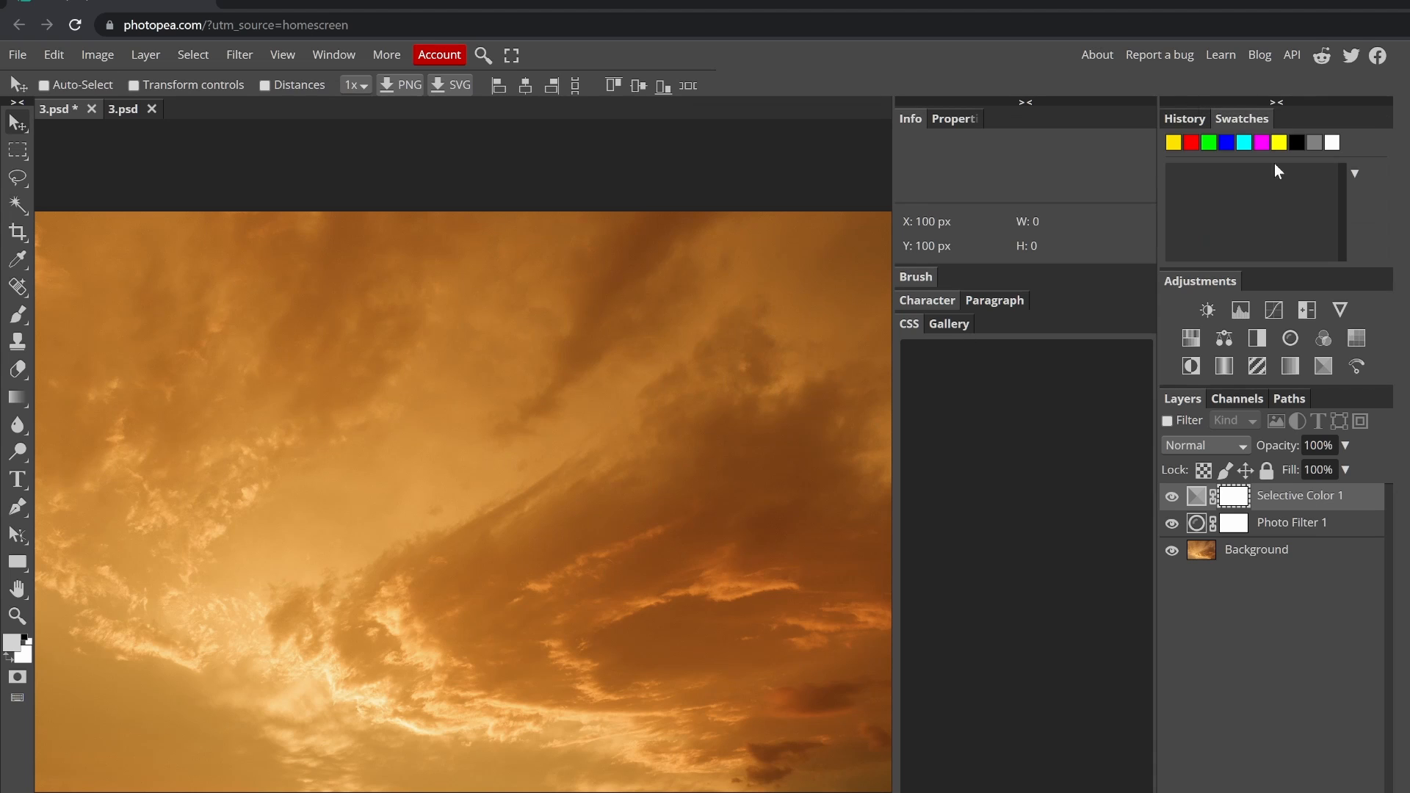
pyautogui.click(282, 55)
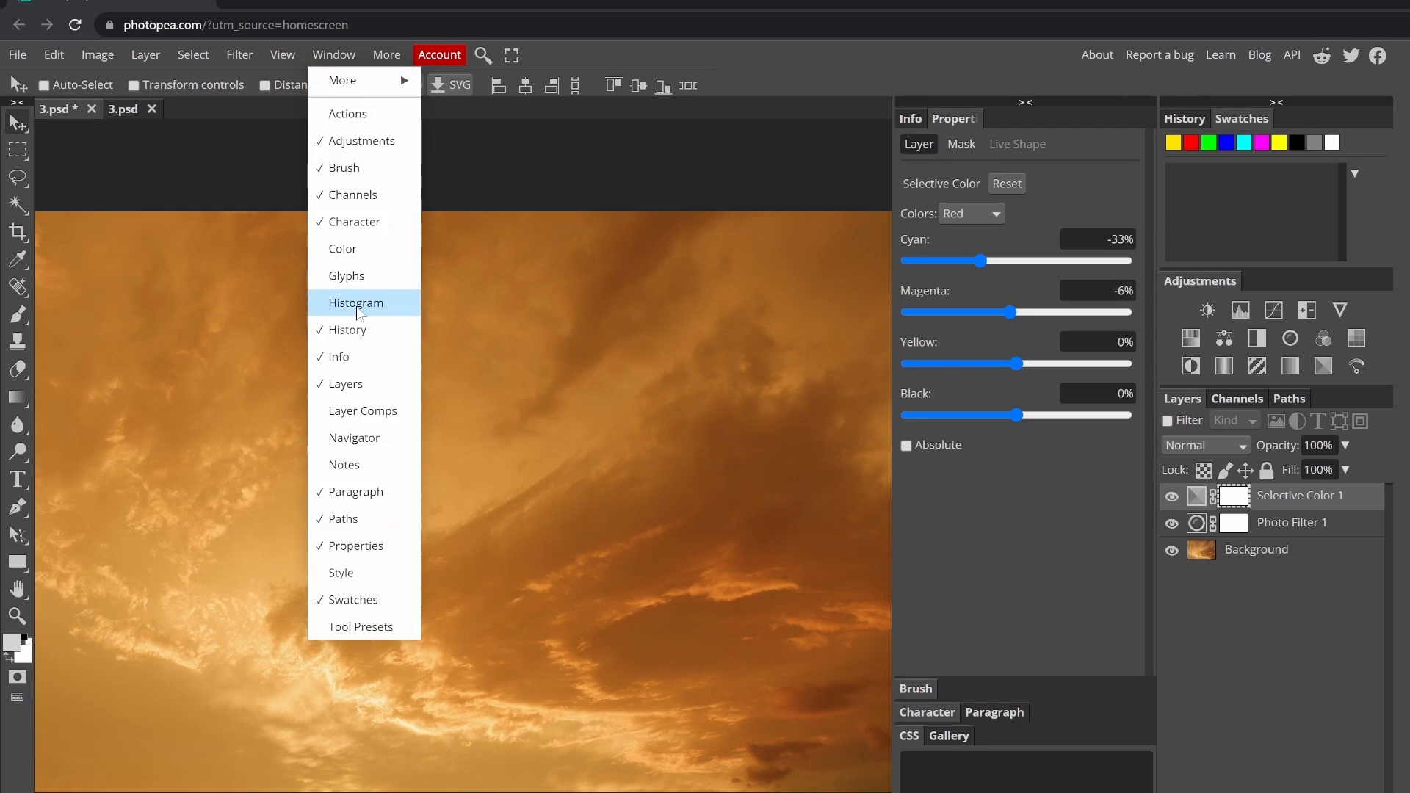
pyautogui.click(352, 300)
pyautogui.moveTo(961, 119); pyautogui.dragTo(1262, 279)
pyautogui.moveTo(1022, 119); pyautogui.dragTo(1392, 120)
pyautogui.click(1022, 118)
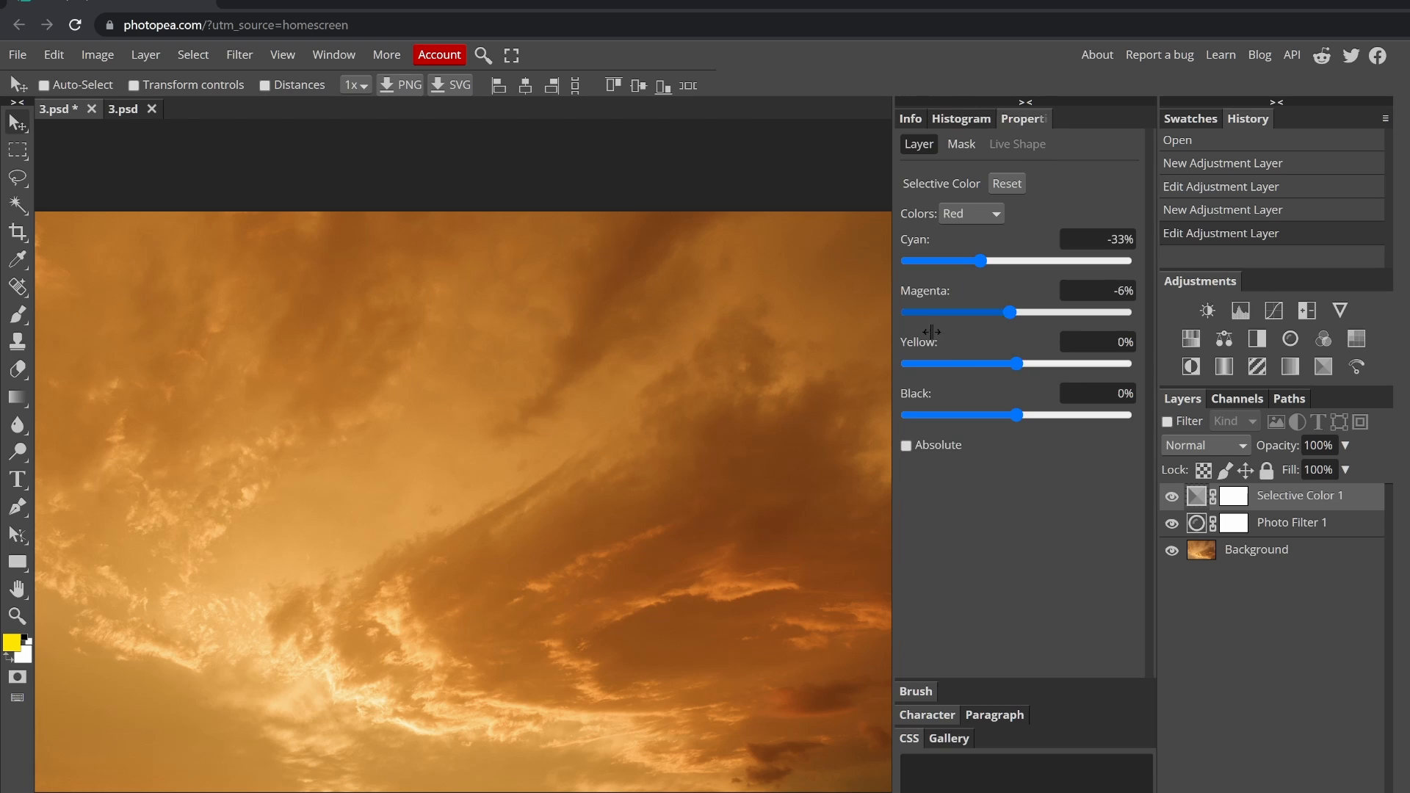
# - Raise the yellow of the Selective Color reds and set the blacks to black 35% with raised yellow, magenta and cyan
pyautogui.moveTo(1016, 364); pyautogui.dragTo(1085, 373)
pyautogui.click(972, 214)
pyautogui.click(1008, 429)
pyautogui.moveTo(1017, 417); pyautogui.dragTo(1054, 418)
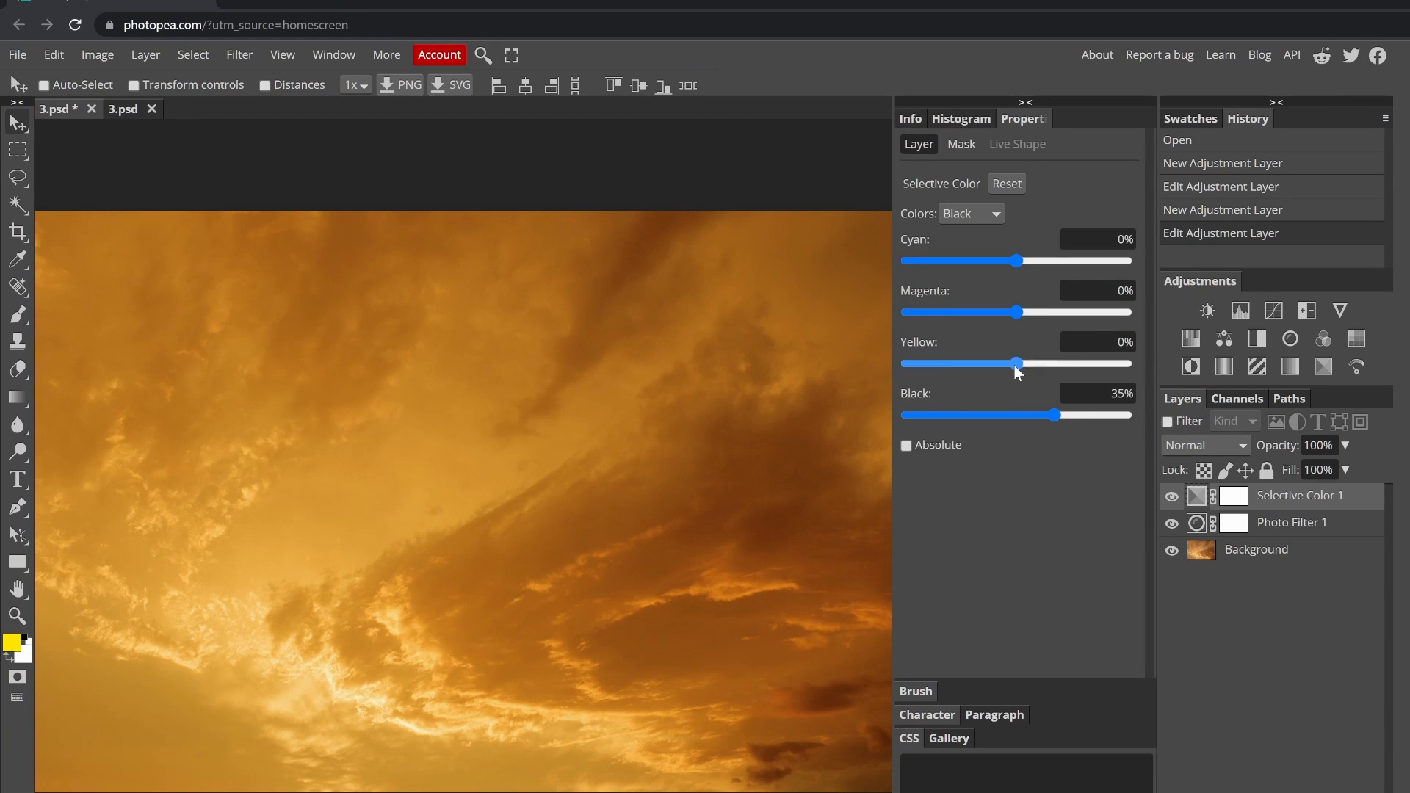
pyautogui.moveTo(1015, 363); pyautogui.dragTo(1039, 364)
pyautogui.moveTo(1017, 313); pyautogui.dragTo(1084, 314)
pyautogui.moveTo(1020, 263); pyautogui.dragTo(1056, 263)
# - Set the Selective Color whites to black -84% with reduced yellow and strongly reduced magenta and cyan
pyautogui.click(971, 213)
pyautogui.click(991, 384)
pyautogui.moveTo(1017, 416); pyautogui.dragTo(925, 416)
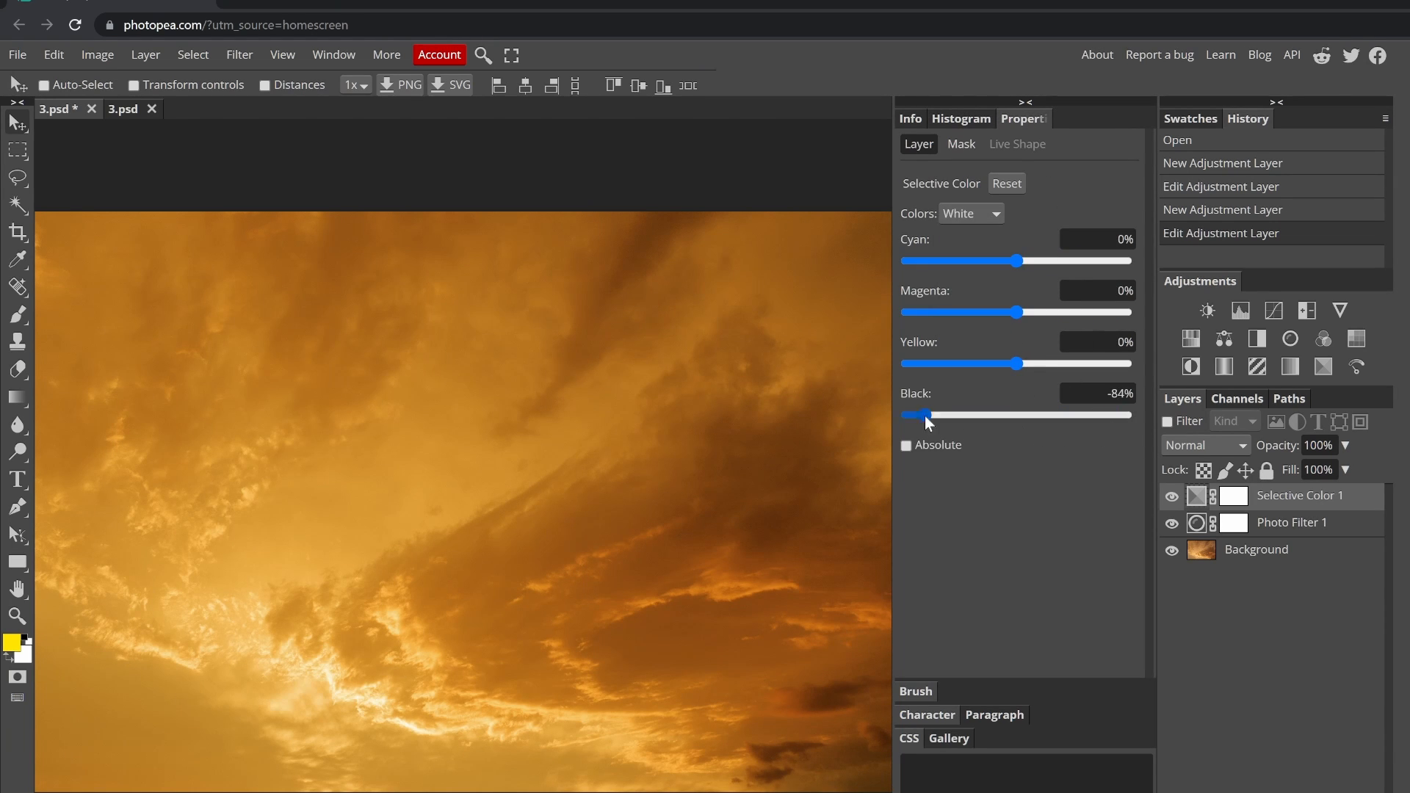
pyautogui.moveTo(1017, 365); pyautogui.dragTo(983, 364)
pyautogui.moveTo(1022, 312); pyautogui.dragTo(897, 313)
pyautogui.moveTo(1016, 261); pyautogui.dragTo(894, 266)
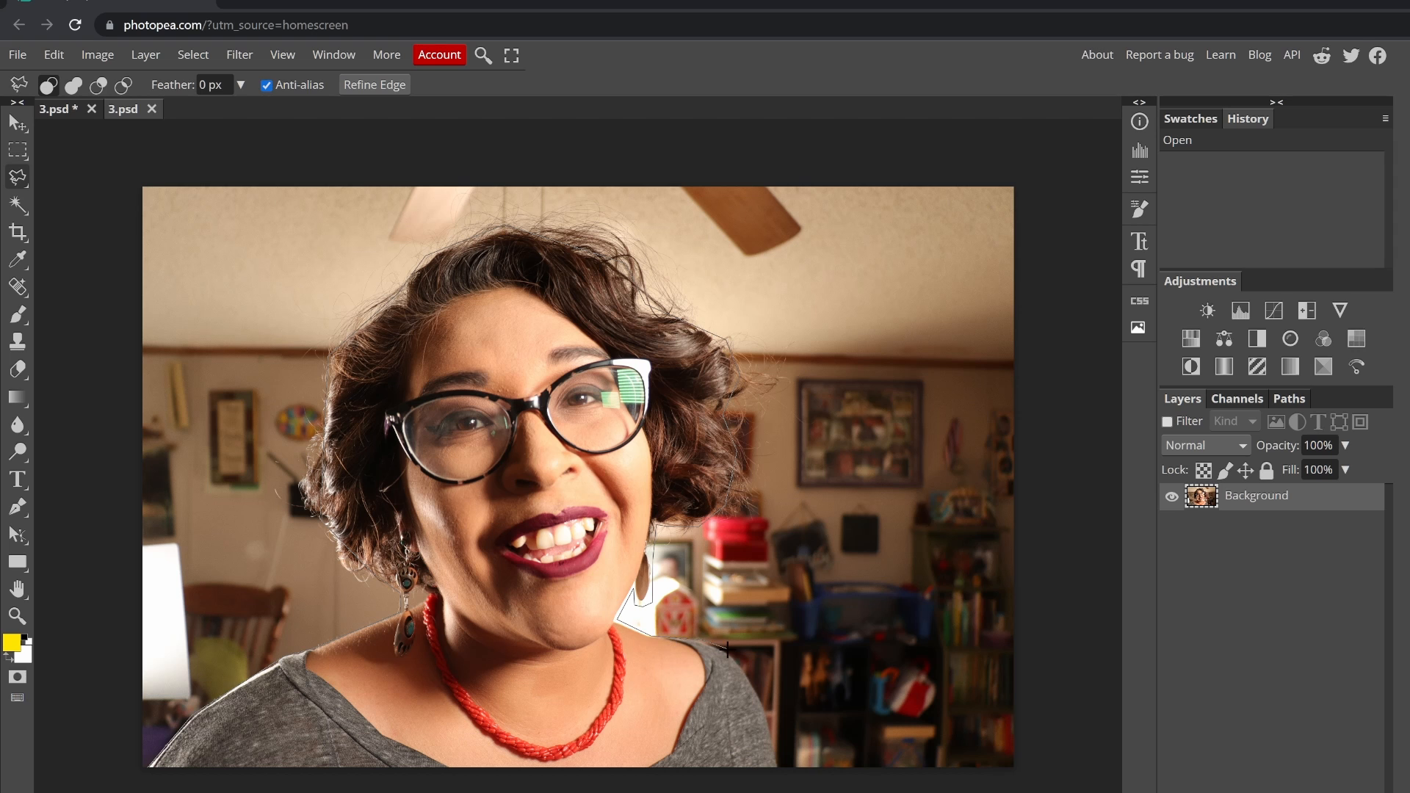
# - Finish the polygonal lasso selection around the woman with glasses and mark her hair outline in Refine Edge
pyautogui.moveTo(782, 769); pyautogui.dragTo(783, 776)
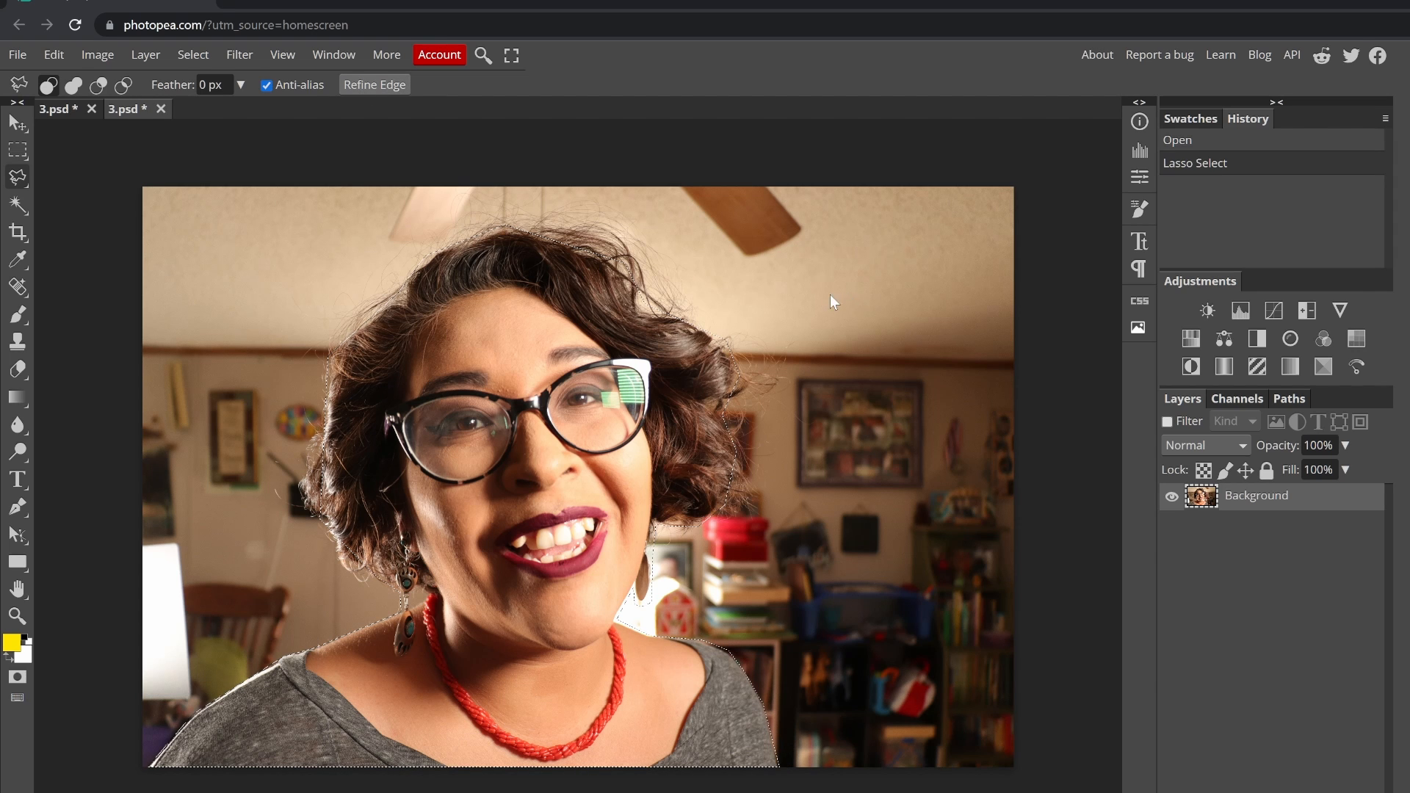
pyautogui.hotkey('ctrl', 'alt', 'r')
pyautogui.moveTo(339, 317); pyautogui.dragTo(371, 335)
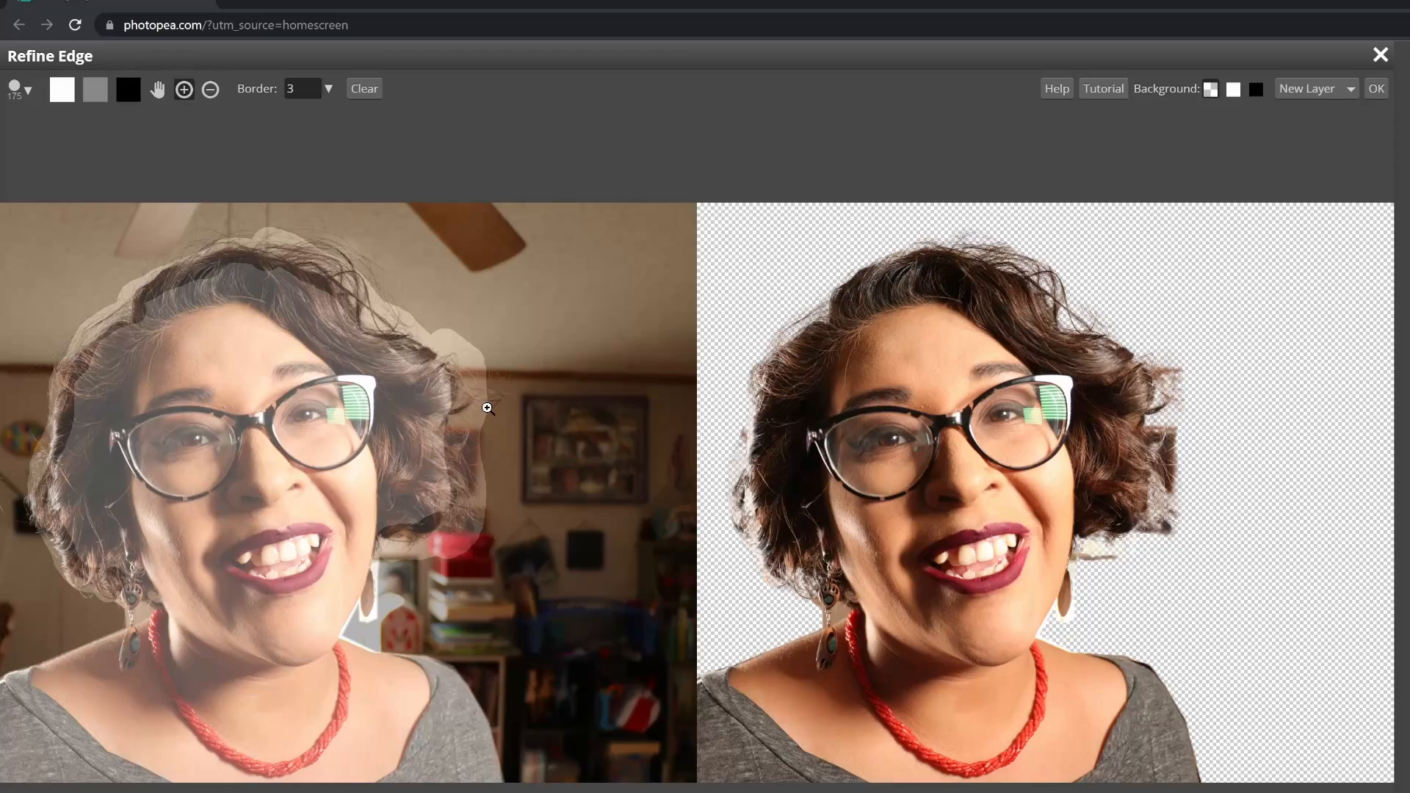
# - Paint out the leftover background beside the curls next to the white corner of her glasses
pyautogui.click(486, 407)
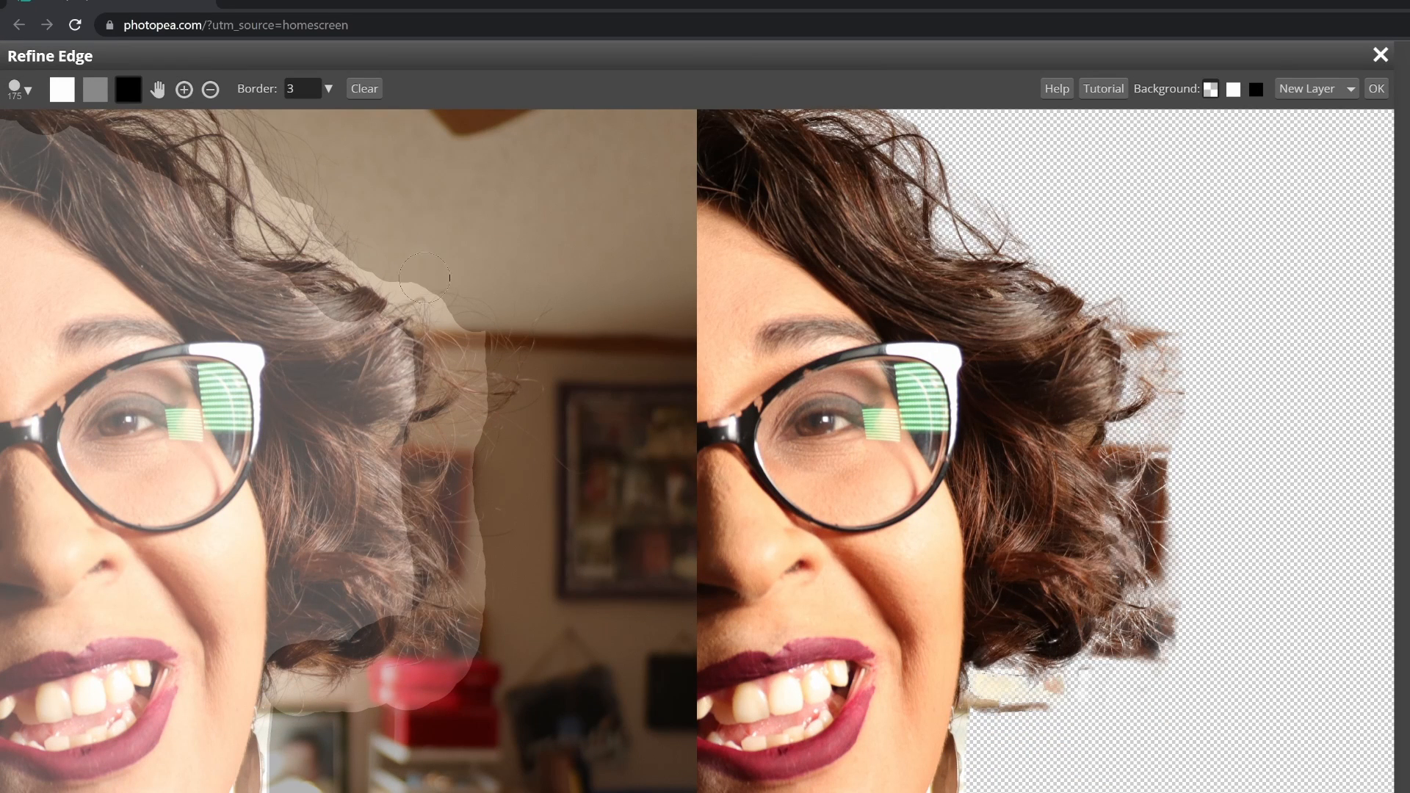
pyautogui.moveTo(474, 329); pyautogui.dragTo(390, 261)
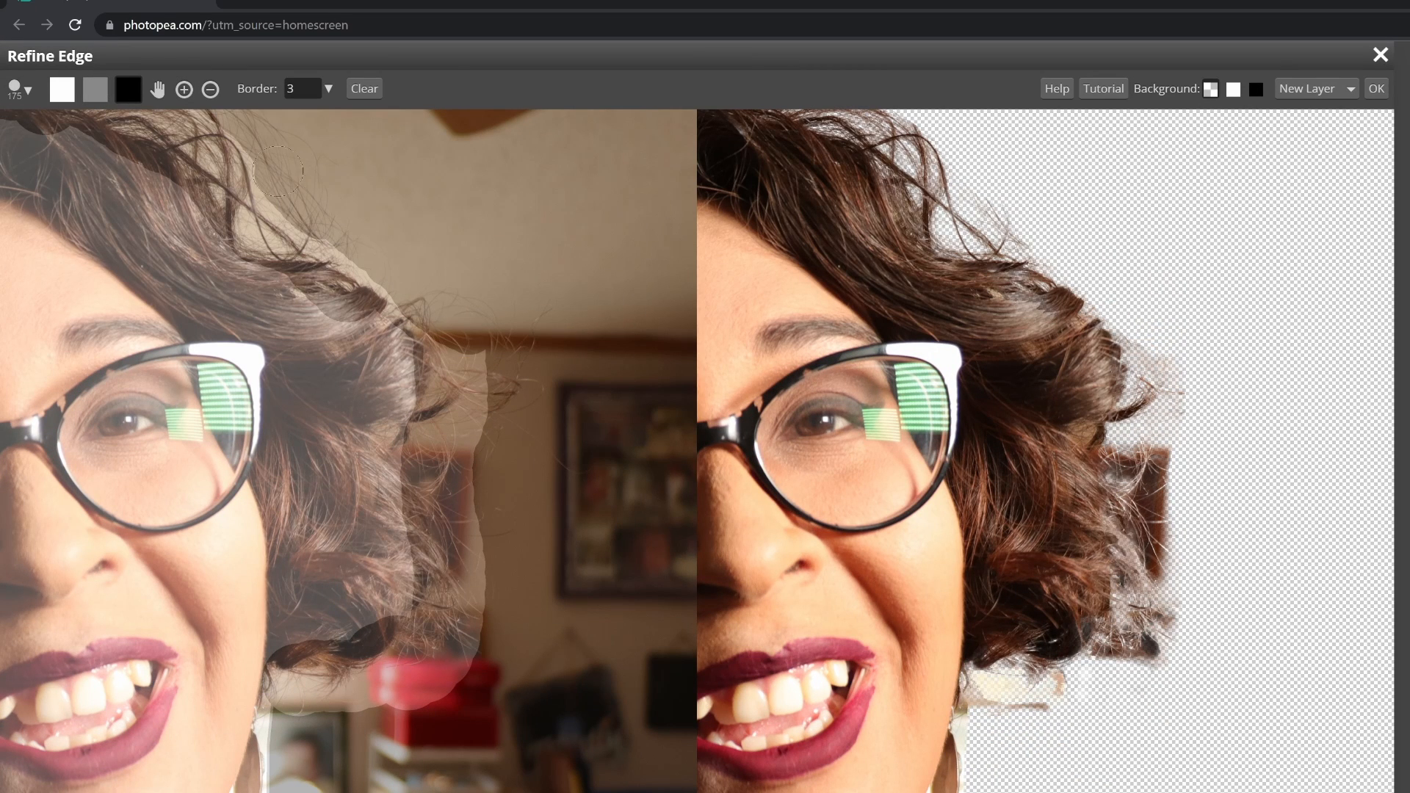
pyautogui.moveTo(464, 356)
pyautogui.mouseDown()
pyautogui.moveTo(468, 431)
pyautogui.moveTo(482, 370)
pyautogui.moveTo(450, 318)
pyautogui.moveTo(449, 481)
pyautogui.moveTo(442, 450)
pyautogui.moveTo(436, 475)
pyautogui.moveTo(482, 544)
pyautogui.moveTo(466, 676)
pyautogui.moveTo(301, 705)
pyautogui.mouseUp()
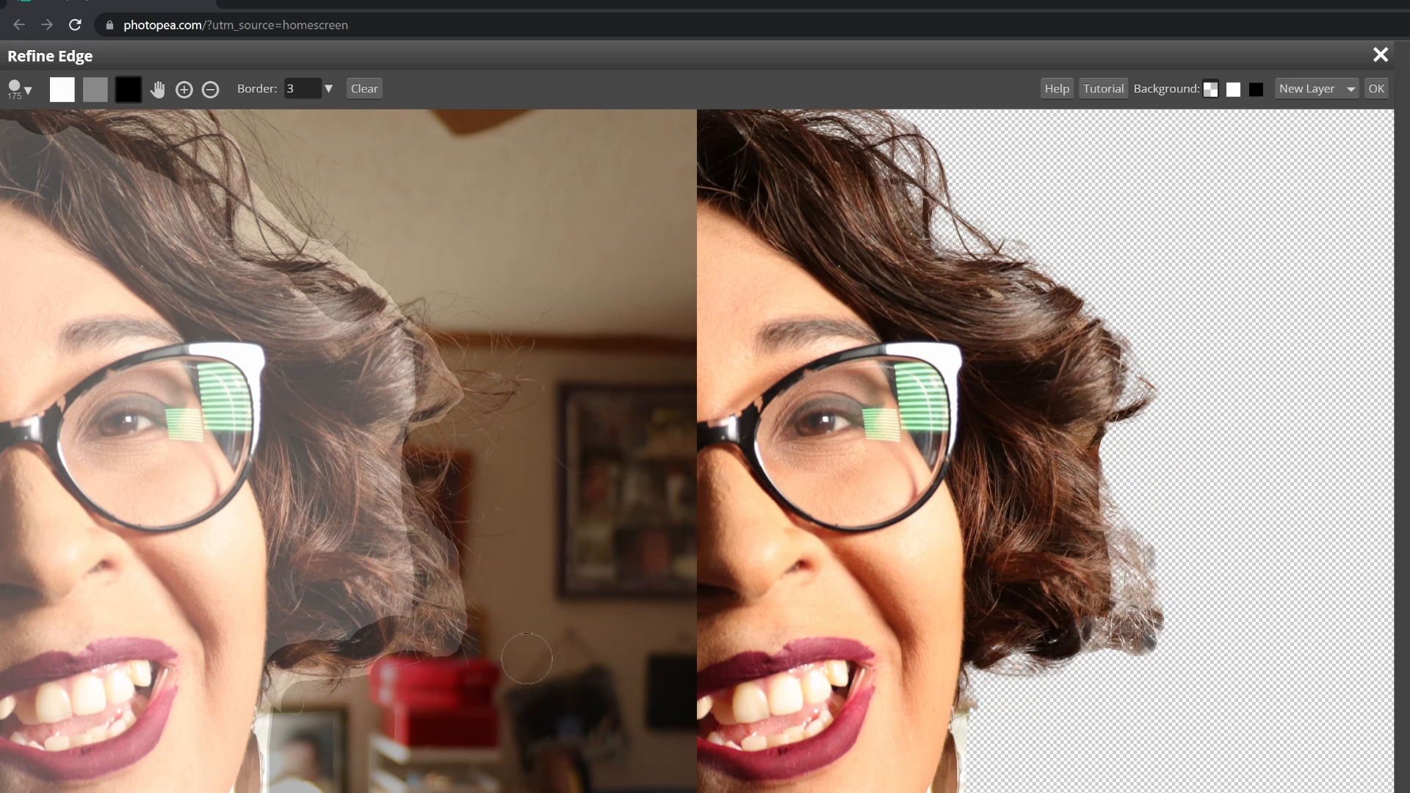
pyautogui.moveTo(526, 659); pyautogui.dragTo(760, 431)
# - Reduce the Refine Edge brush to 60 and paint out the white background around the plain brown earring
pyautogui.scroll(5, 514, 514)
pyautogui.press('[')
pyautogui.press('[')
pyautogui.press('[')
pyautogui.press('[')
pyautogui.press('[')
pyautogui.press('[')
pyautogui.press('[')
pyautogui.moveTo(534, 395)
pyautogui.mouseDown()
pyautogui.moveTo(501, 497)
pyautogui.moveTo(537, 279)
pyautogui.mouseUp()
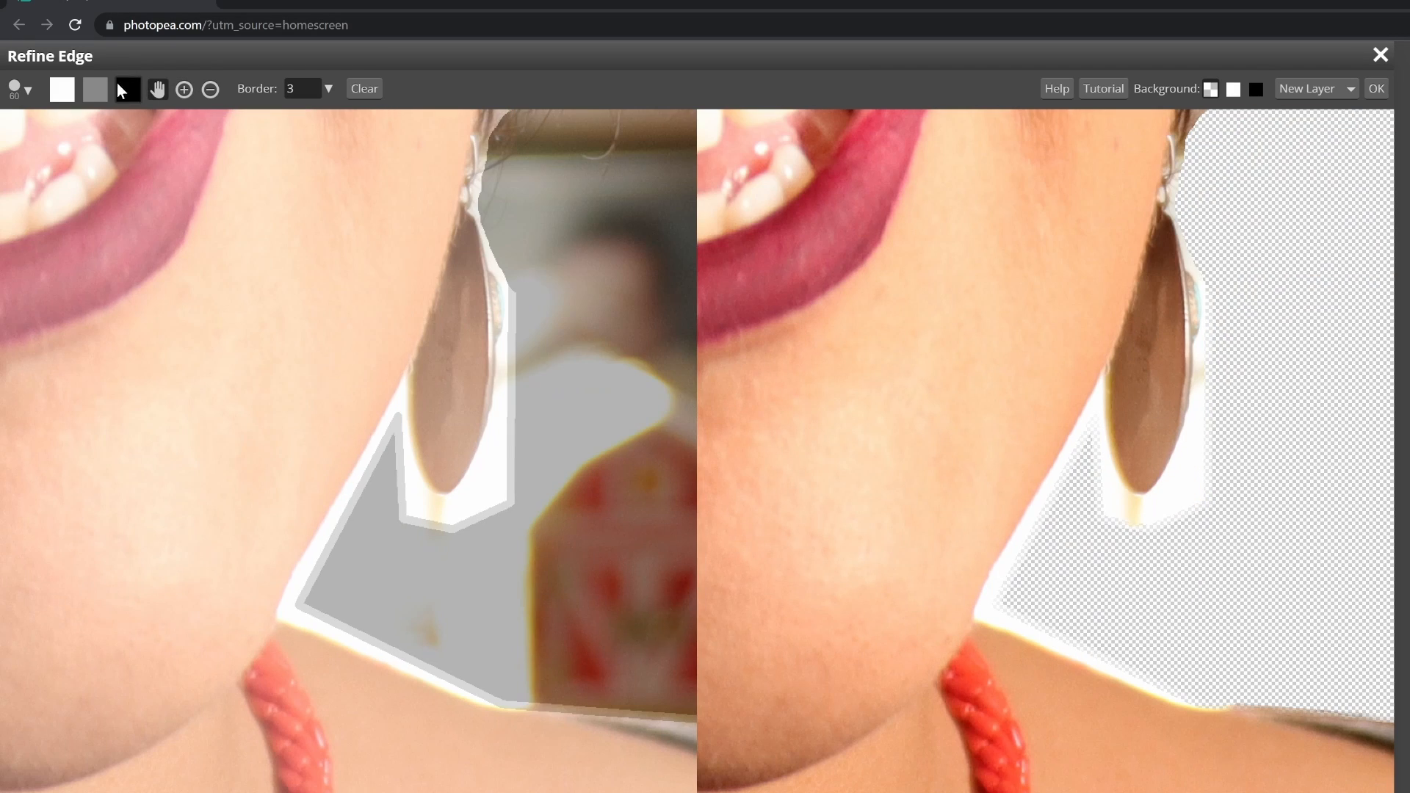
pyautogui.moveTo(527, 380)
pyautogui.mouseDown()
pyautogui.moveTo(484, 508)
pyautogui.moveTo(503, 481)
pyautogui.moveTo(423, 523)
pyautogui.moveTo(391, 480)
pyautogui.mouseUp()
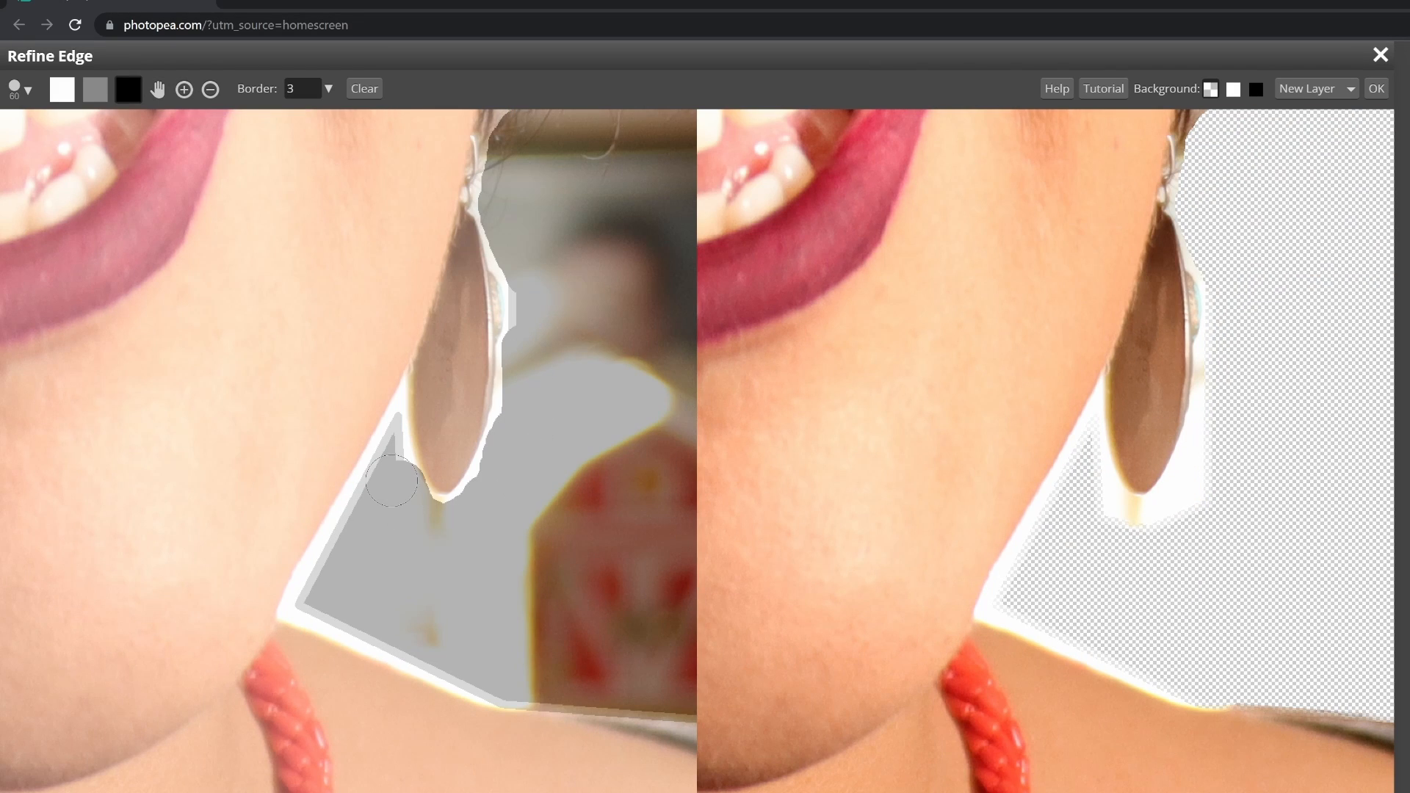
# - Paint out the background gaps around the turquoise earring with a size 25 brush and output the cutout to a new layer
pyautogui.scroll(-6, 405, 485)
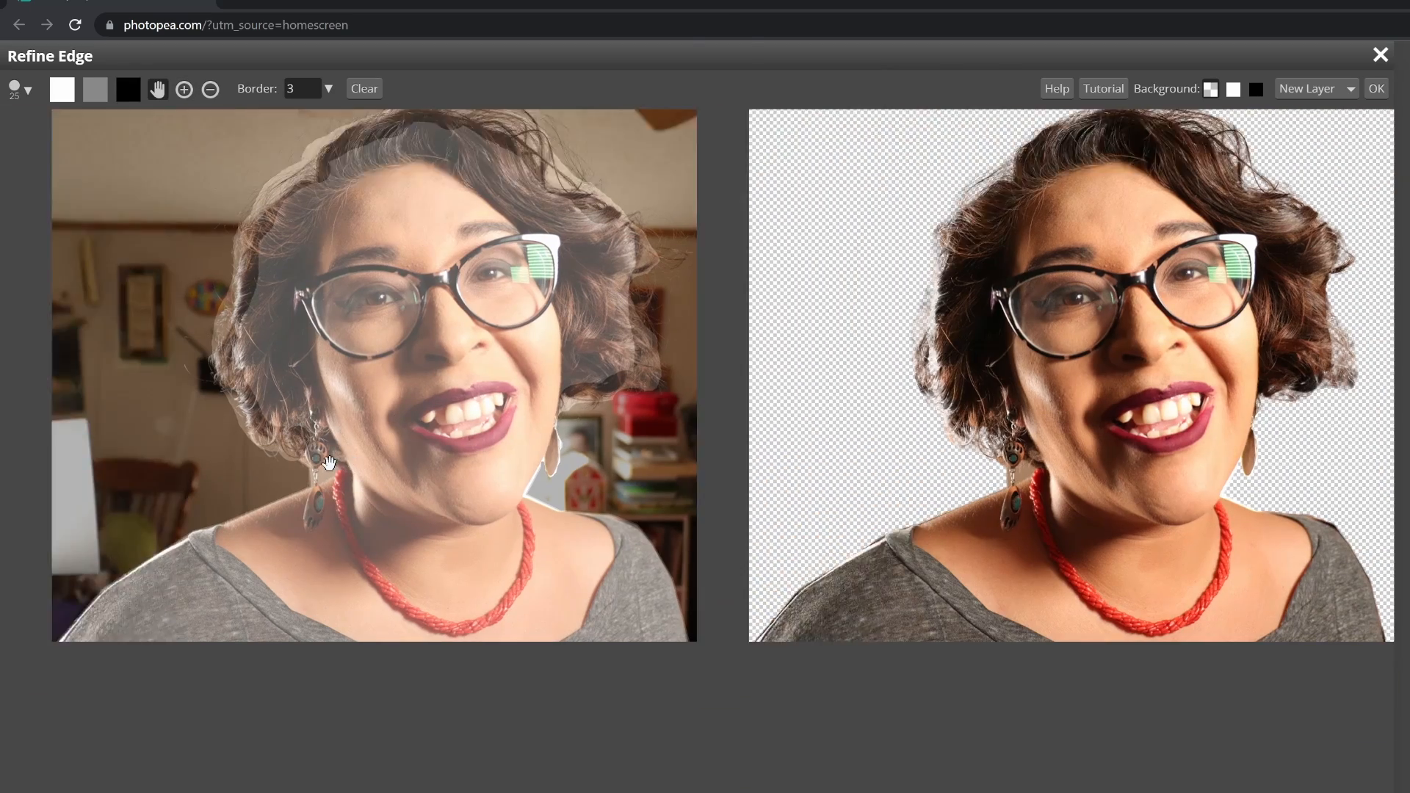
pyautogui.scroll(10, 496, 502)
pyautogui.moveTo(495, 502)
pyautogui.mouseDown()
pyautogui.moveTo(446, 448)
pyautogui.moveTo(357, 437)
pyautogui.moveTo(319, 471)
pyautogui.moveTo(307, 620)
pyautogui.moveTo(452, 552)
pyautogui.moveTo(475, 507)
pyautogui.moveTo(325, 580)
pyautogui.mouseUp()
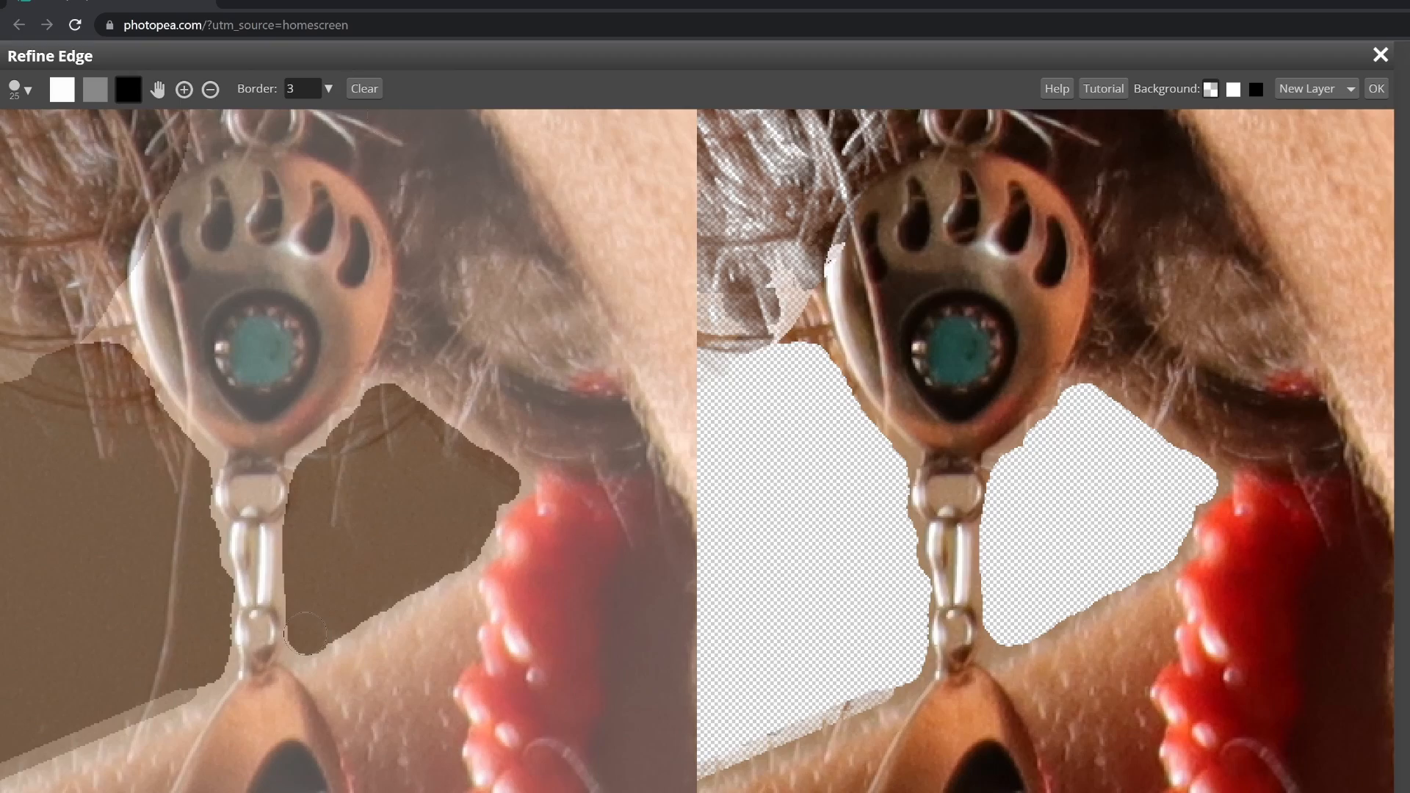
pyautogui.scroll(-10, 305, 633)
pyautogui.press('Return')
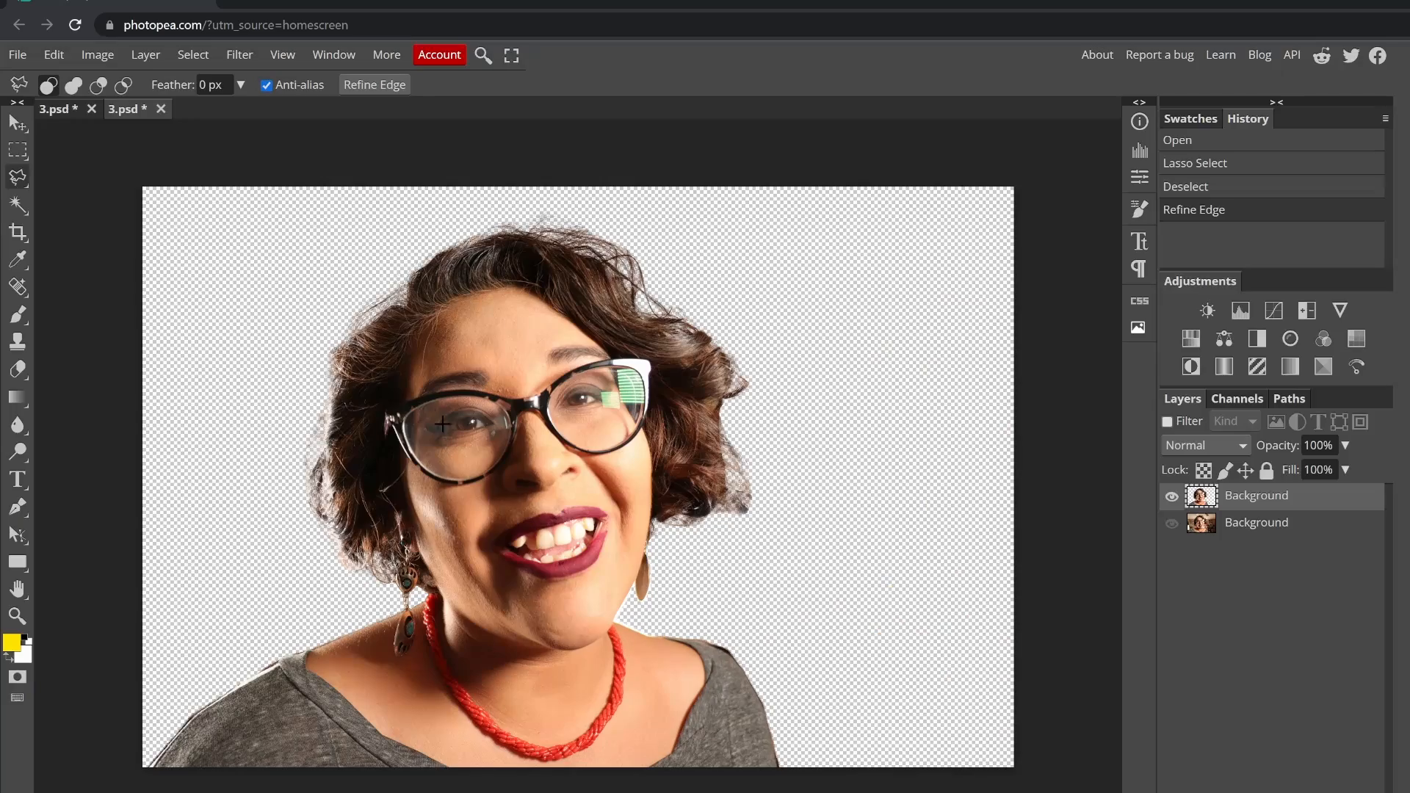
# - Try a Dodge tool stroke near the woman's nostril
pyautogui.rightClick(18, 451)
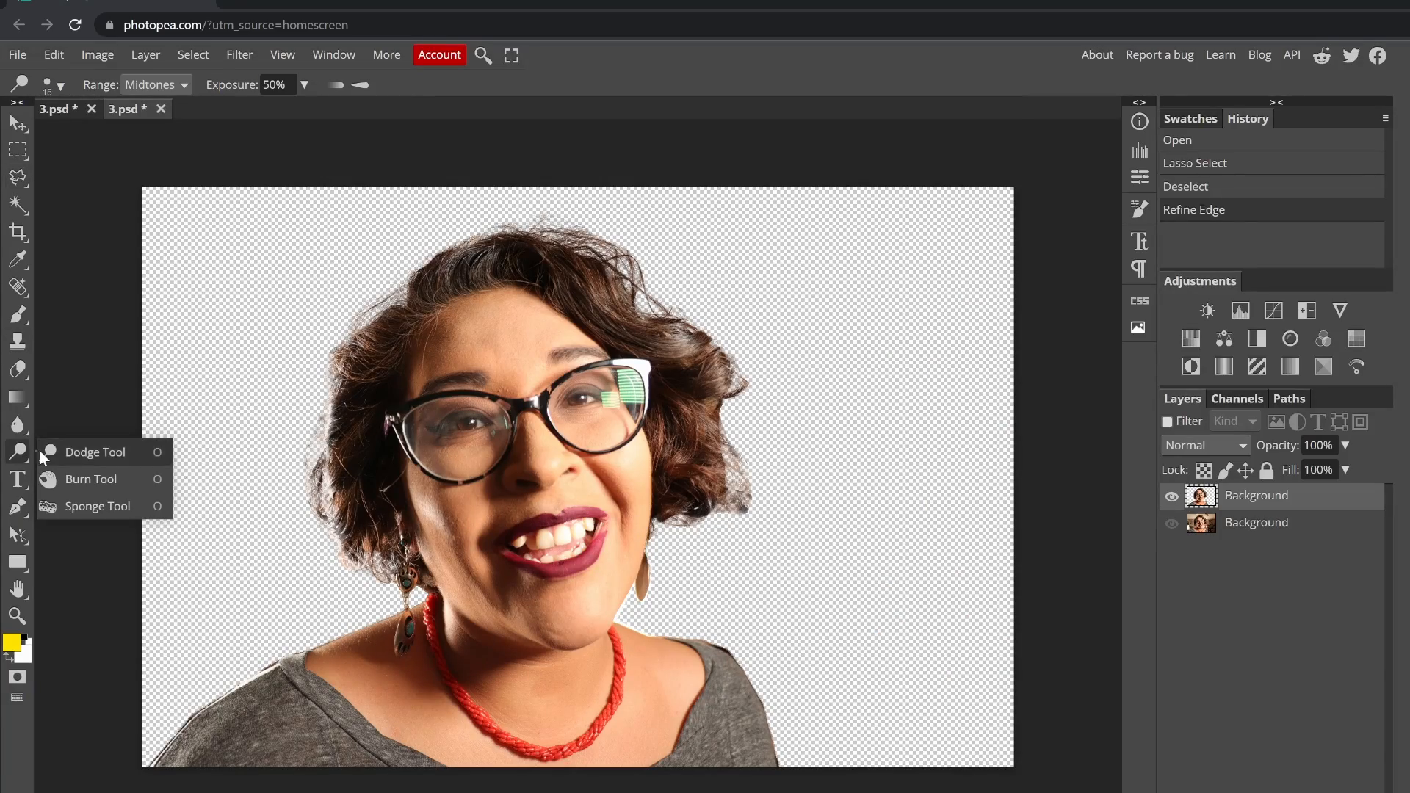
pyautogui.click(66, 451)
pyautogui.scroll(5, 554, 406)
pyautogui.scroll(6, 573, 470)
pyautogui.moveTo(539, 170)
pyautogui.mouseDown()
pyautogui.moveTo(514, 231)
pyautogui.moveTo(535, 172)
pyautogui.moveTo(489, 198)
pyautogui.moveTo(515, 182)
pyautogui.mouseUp()
pyautogui.hotkey('ctrl', 'z')
# - Burn the midtones around the nostril with a smaller Burn tool brush and undo the last stroke
pyautogui.rightClick(18, 452)
pyautogui.click(85, 478)
pyautogui.press('[')
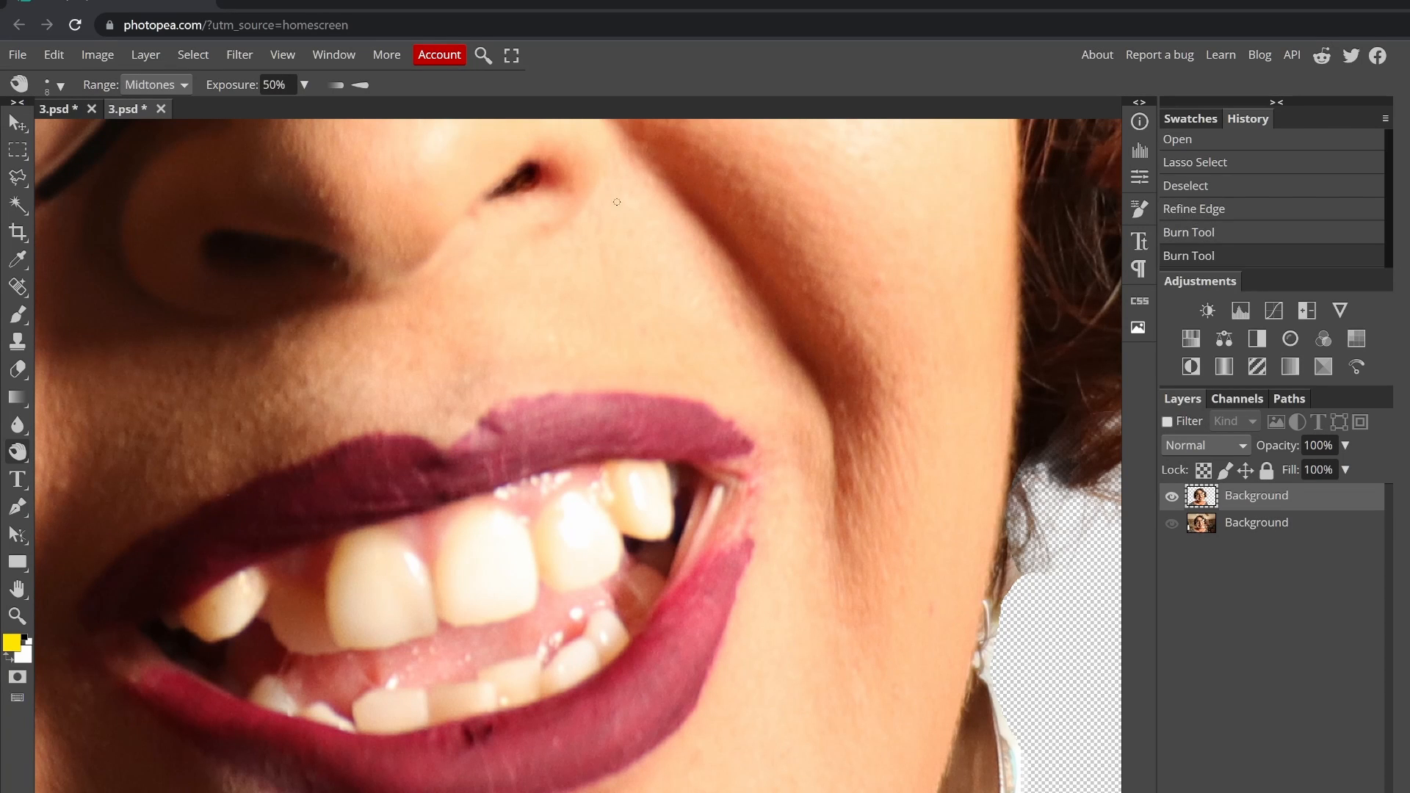
pyautogui.hotkey('ctrl', 'z')
# - Try darkening the nostril with an adjusted Burn tool brush and the range set to Shadows
pyautogui.click(61, 86)
pyautogui.moveTo(155, 130); pyautogui.dragTo(149, 130)
pyautogui.moveTo(135, 173); pyautogui.dragTo(266, 173)
pyautogui.click(157, 86)
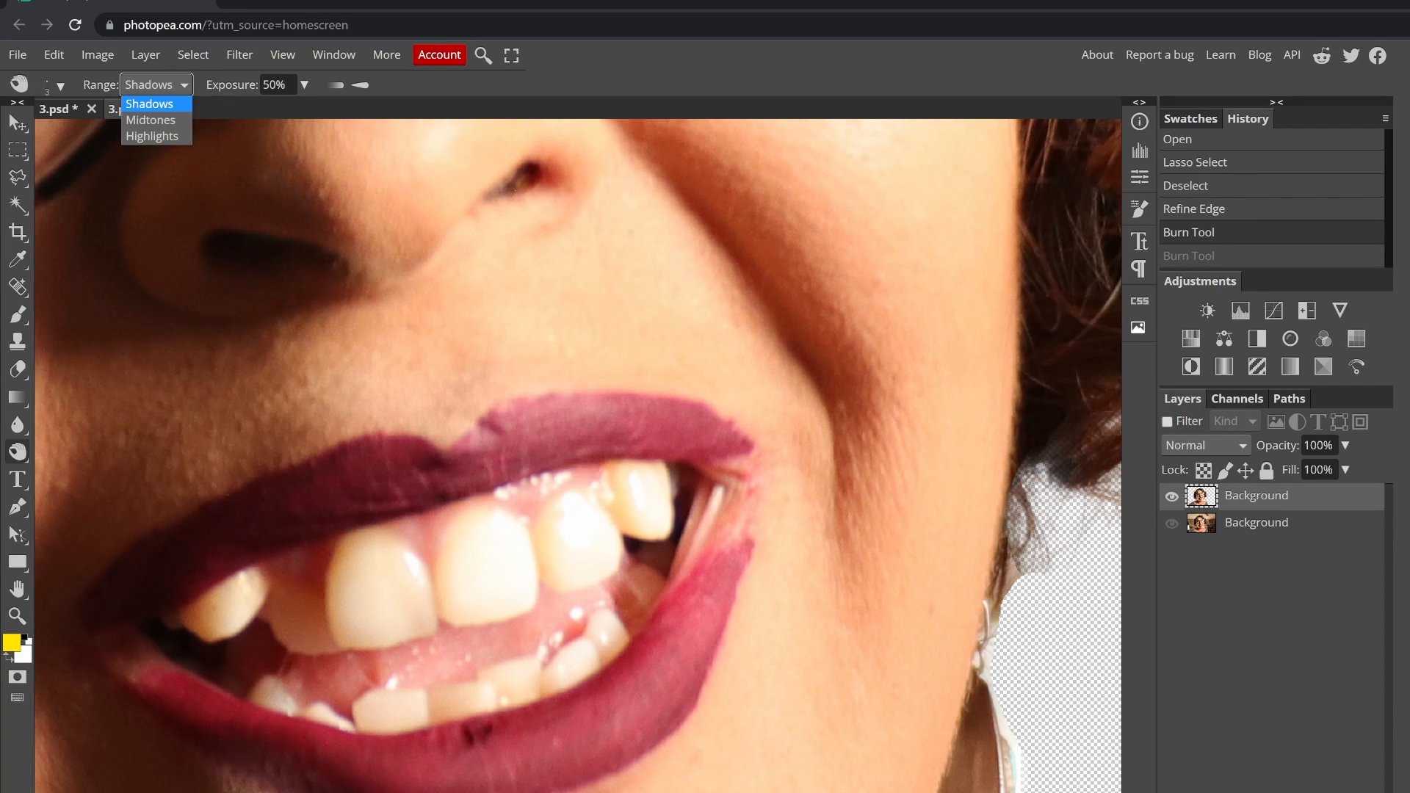
pyautogui.click(149, 103)
pyautogui.moveTo(493, 193); pyautogui.dragTo(519, 185)
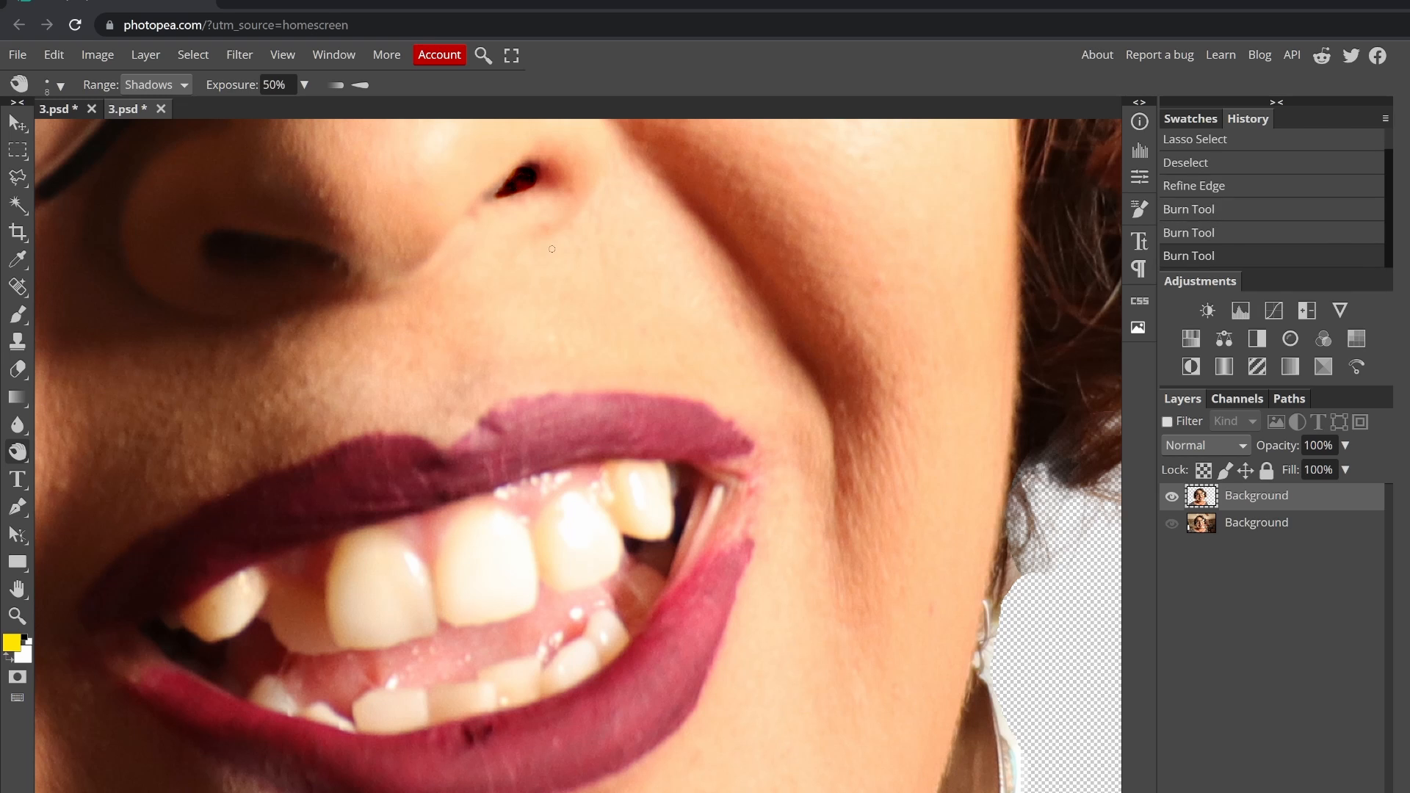
pyautogui.hotkey('ctrl', 'z')
pyautogui.hotkey('ctrl', 'z')
# - Soften the woman's facial skin on the cutout layer with the Blur tool at 50% strength
pyautogui.hotkey('ctrl', '0')
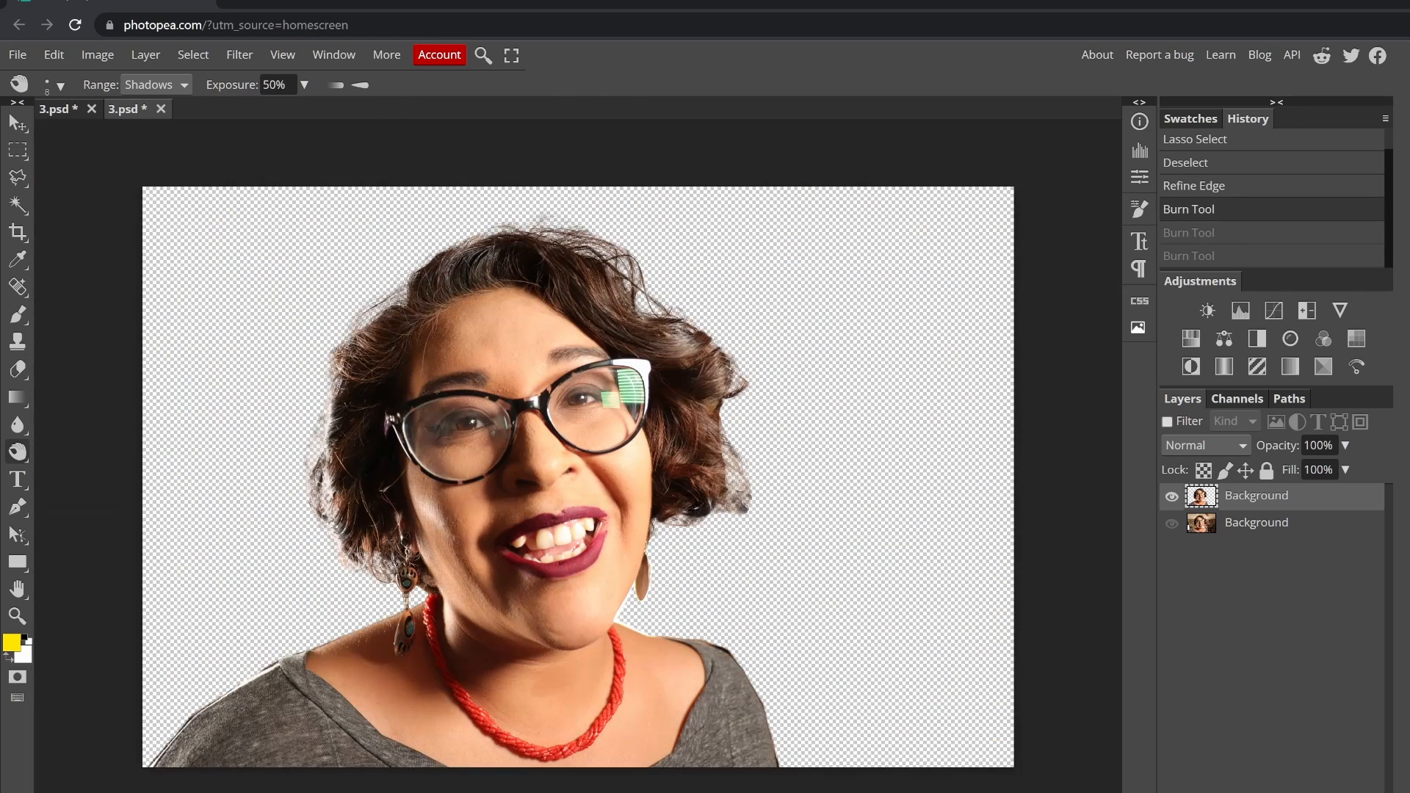
pyautogui.press('r')
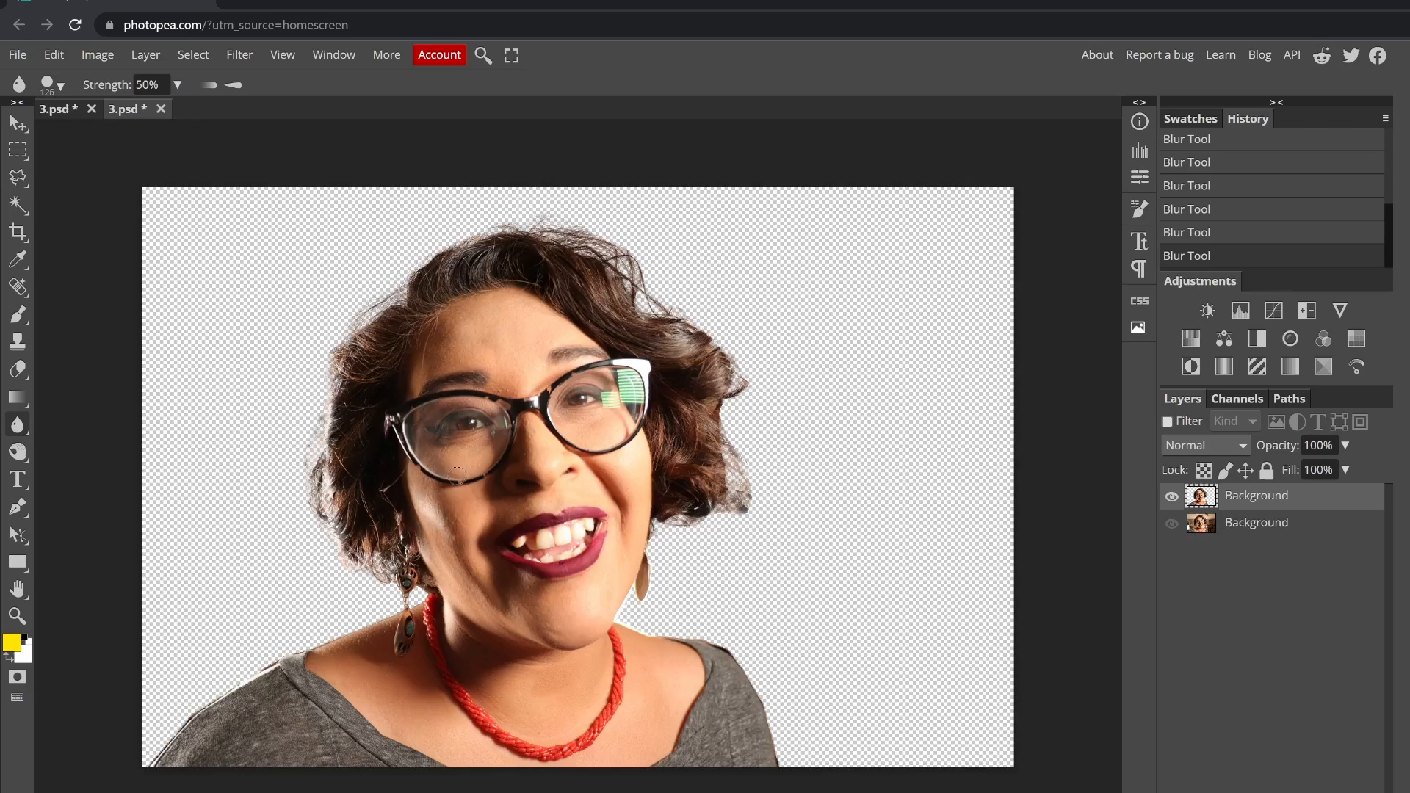
# - Heal the blemishes on the woman's forehead and chin with the Spot Healing Brush on the cutout layer
pyautogui.hotkey('ctrl', '+')
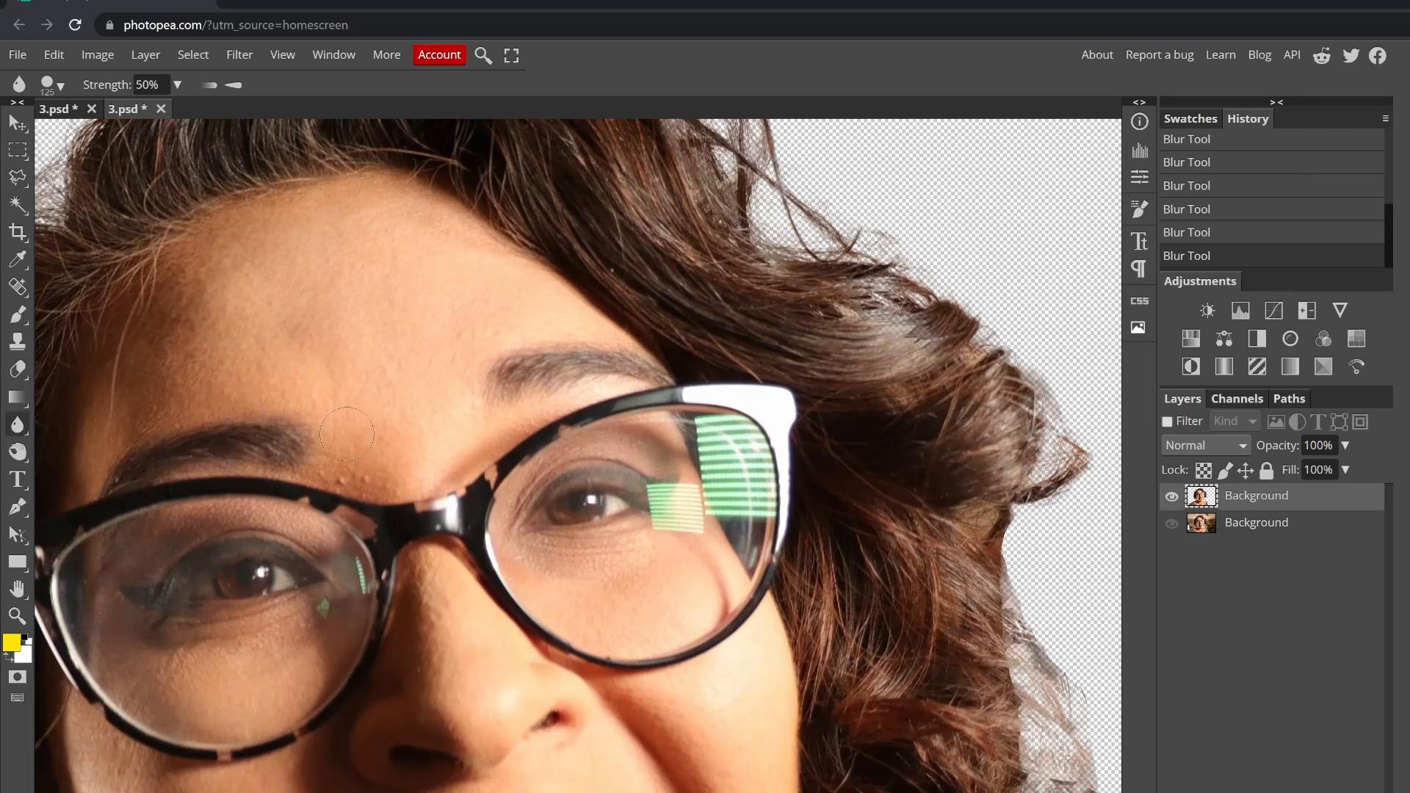
pyautogui.rightClick(18, 286)
pyautogui.click(111, 287)
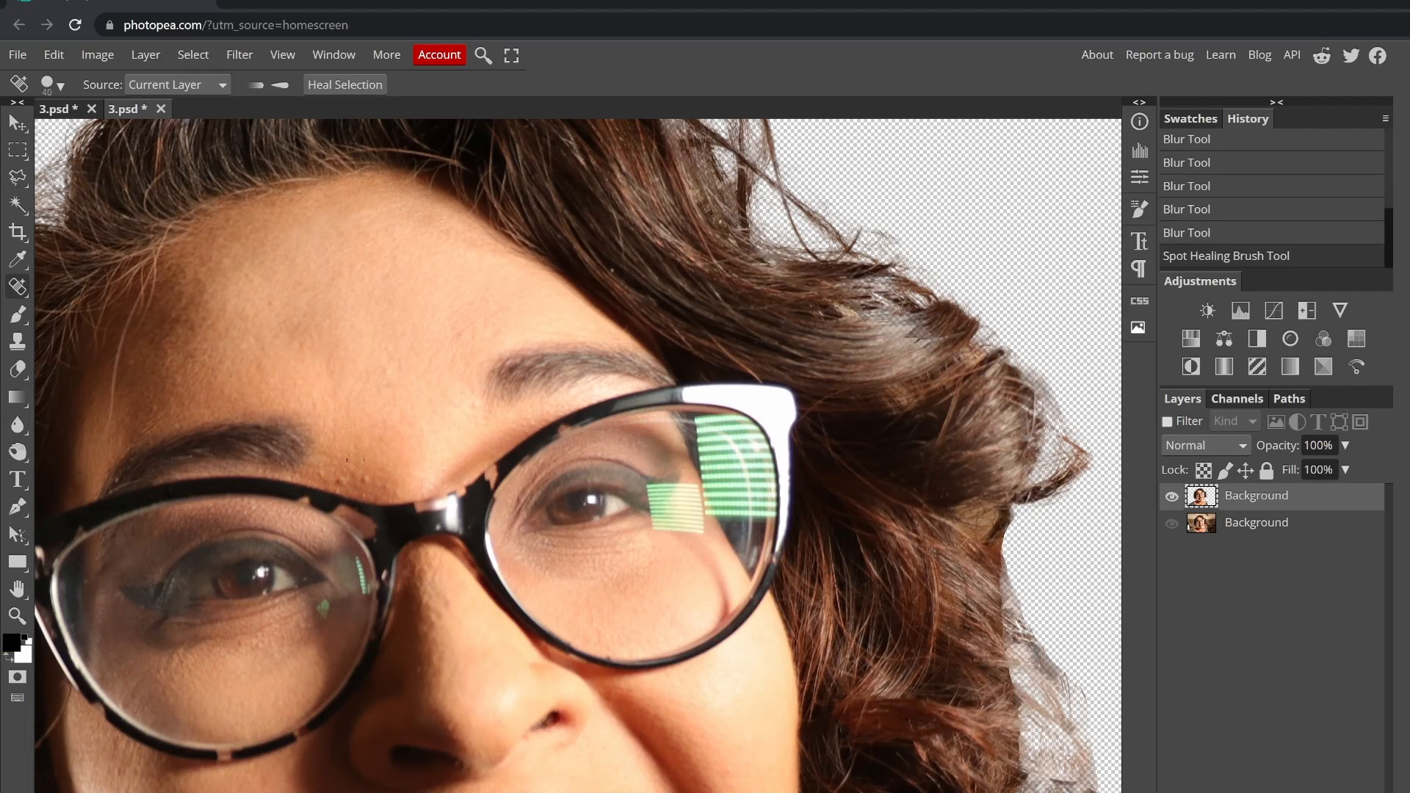
pyautogui.click(348, 481)
pyautogui.scroll(-8, 513, 499)
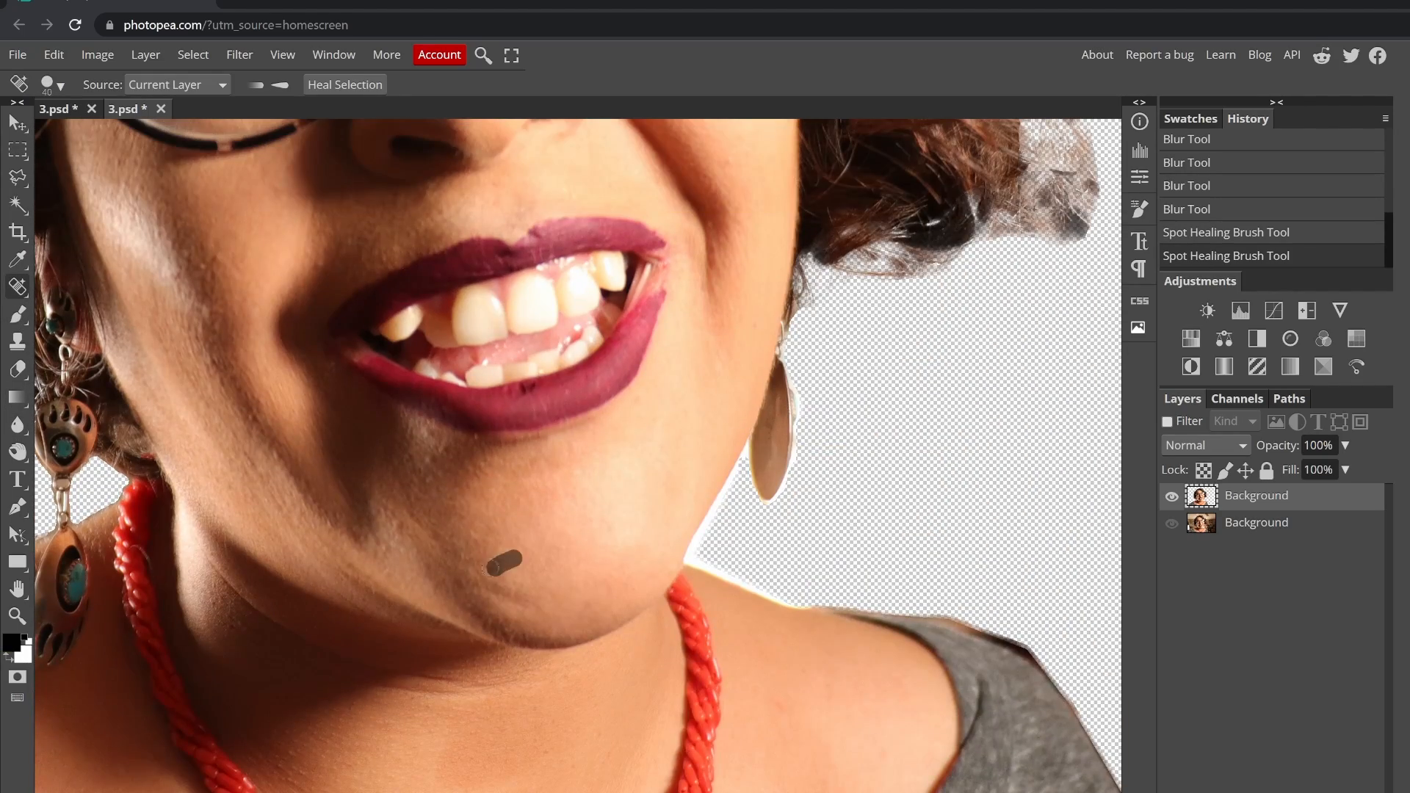
pyautogui.moveTo(514, 558); pyautogui.dragTo(514, 558)
pyautogui.scroll(-6, 514, 558)
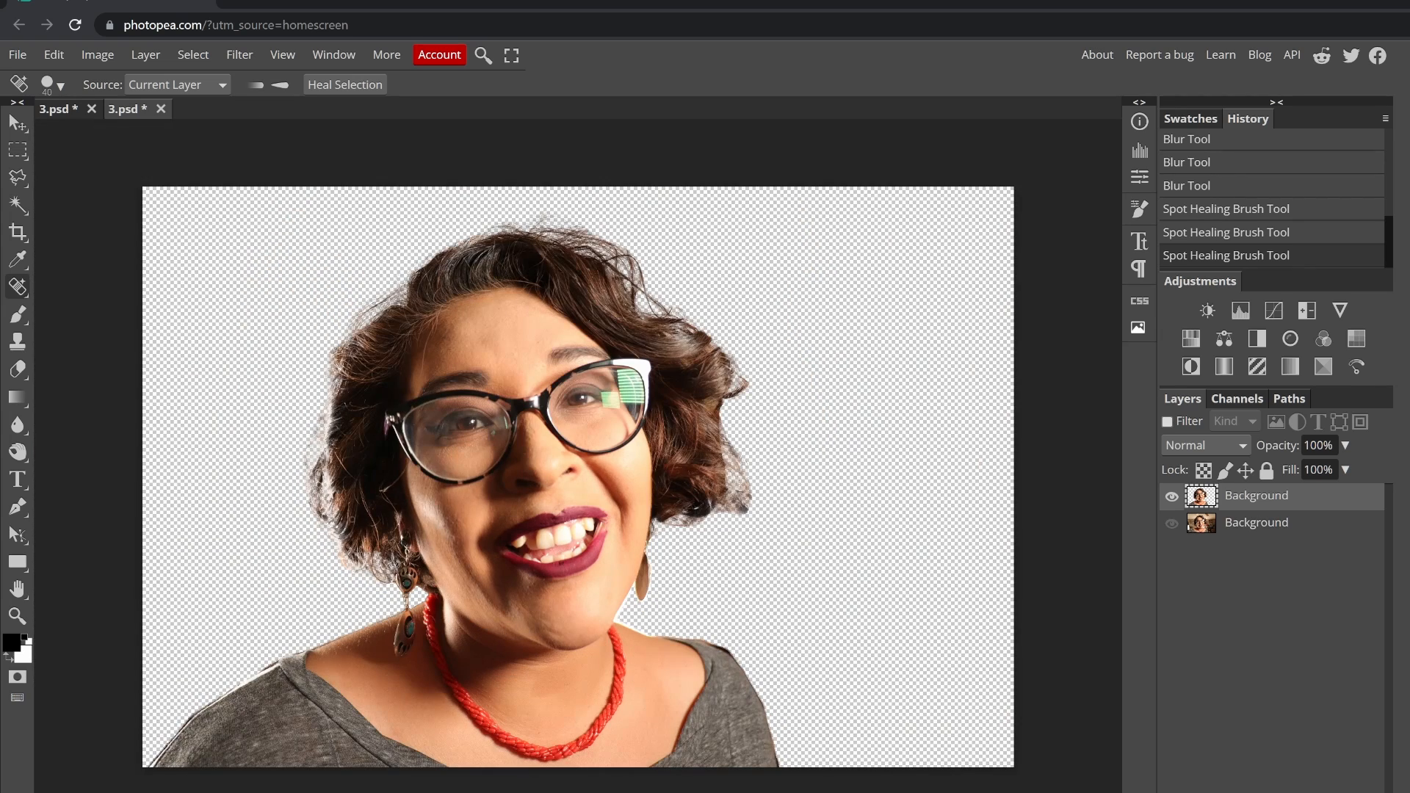
# - Try a Replace Color adjustment at fuzziness 200, hue 17 and lightness -20 to tint the skin yellow, and delete the adjustment layer
pyautogui.click(1356, 367)
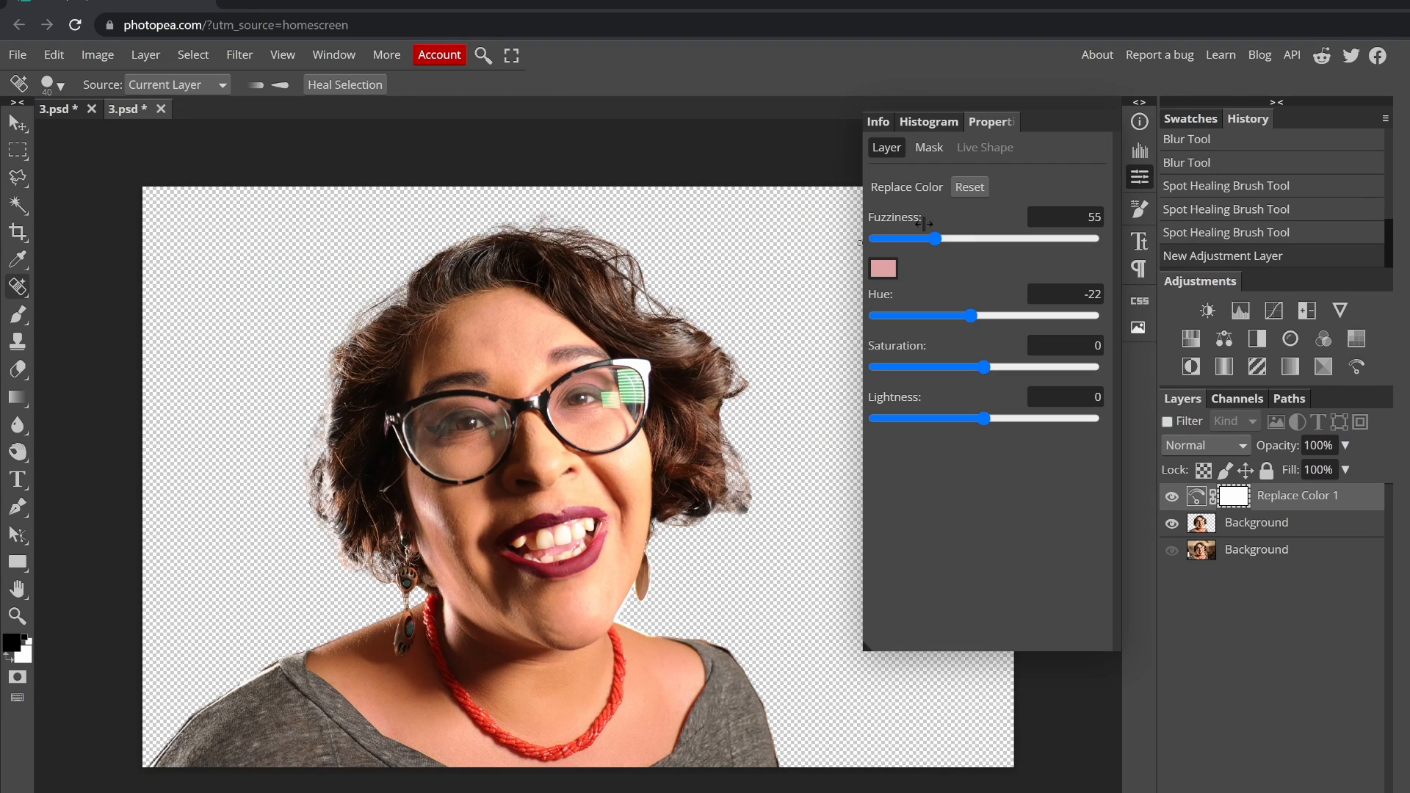
pyautogui.click(881, 269)
pyautogui.moveTo(371, 369); pyautogui.dragTo(360, 415)
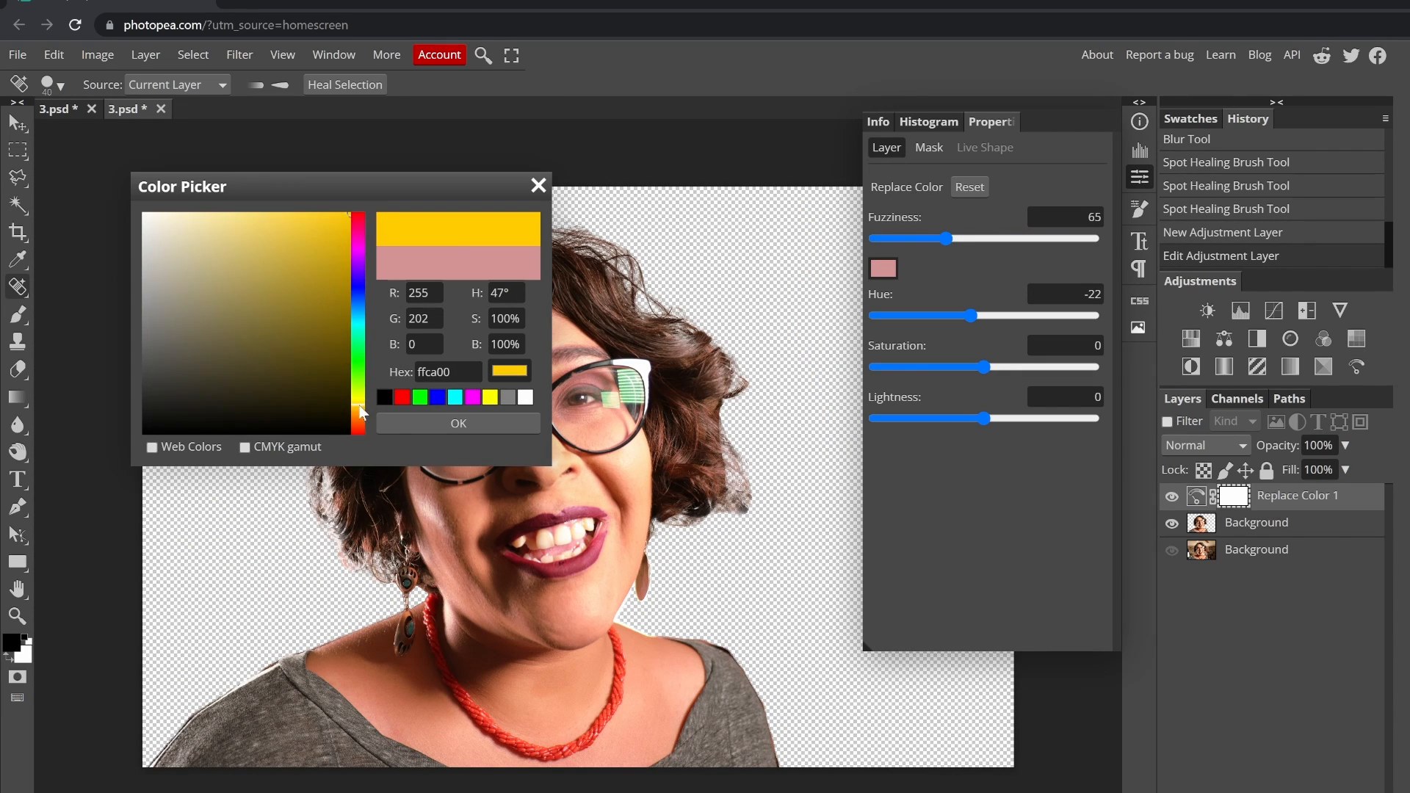
pyautogui.click(458, 423)
pyautogui.moveTo(971, 316); pyautogui.dragTo(1007, 318)
pyautogui.moveTo(984, 367); pyautogui.dragTo(987, 367)
pyautogui.moveTo(984, 419)
pyautogui.mouseDown()
pyautogui.moveTo(1103, 448)
pyautogui.moveTo(962, 422)
pyautogui.mouseUp()
pyautogui.moveTo(958, 238); pyautogui.dragTo(1098, 241)
pyautogui.moveTo(1007, 316); pyautogui.dragTo(992, 316)
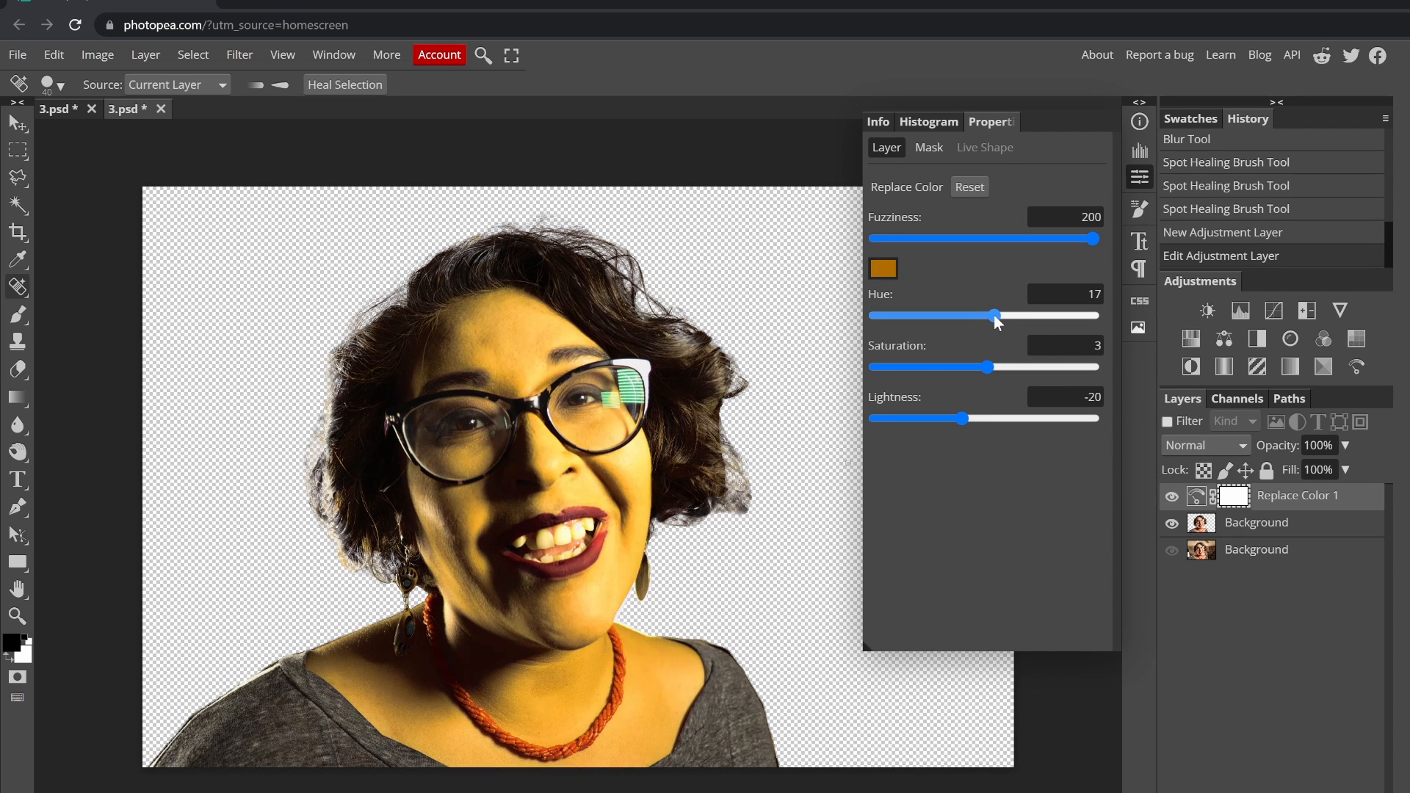
pyautogui.moveTo(988, 367); pyautogui.dragTo(990, 367)
pyautogui.press('Delete')
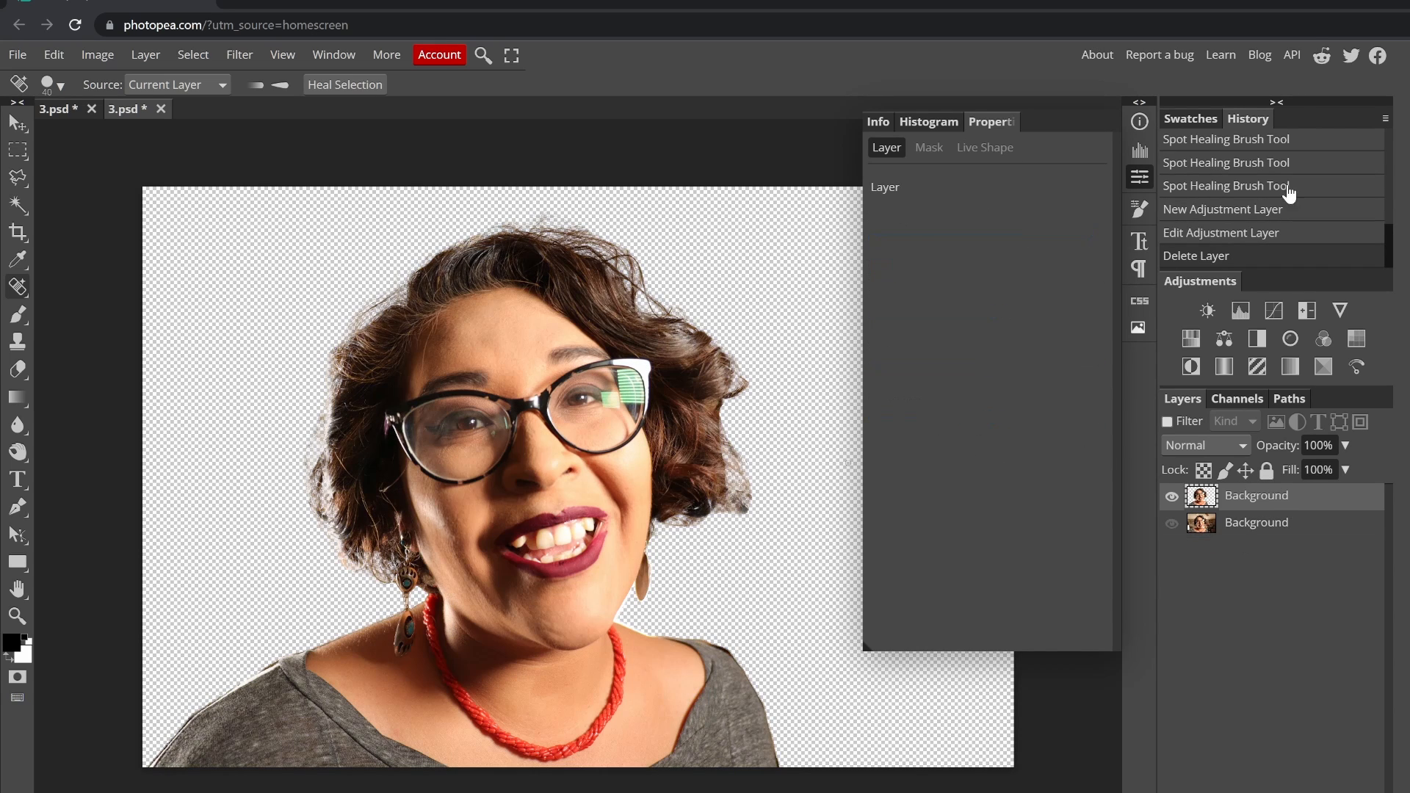
# - Add a Photo Filter adjustment layer above the cutout with a yellow-orange colour at 100% density
pyautogui.click(1290, 338)
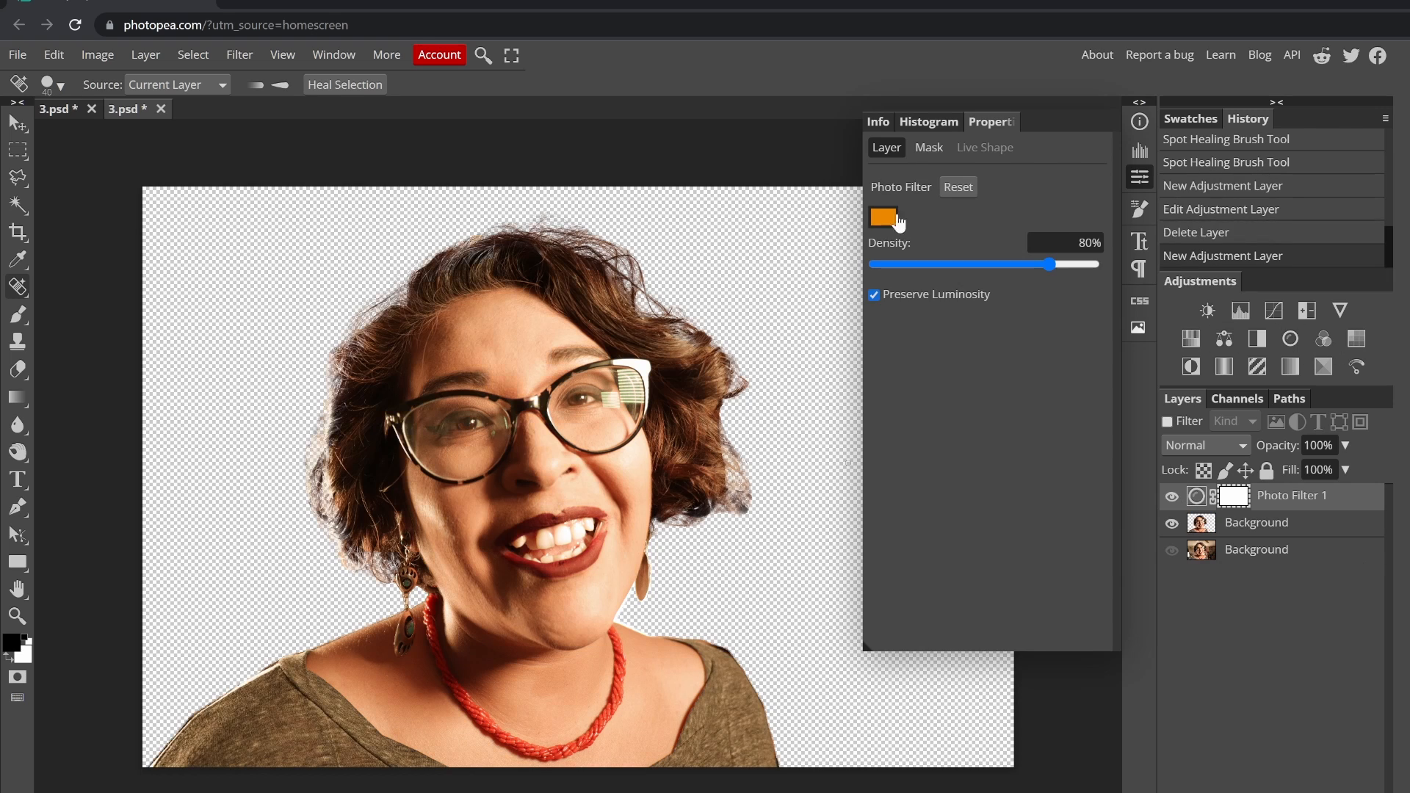
pyautogui.click(883, 217)
pyautogui.moveTo(360, 421); pyautogui.dragTo(360, 417)
pyautogui.click(458, 423)
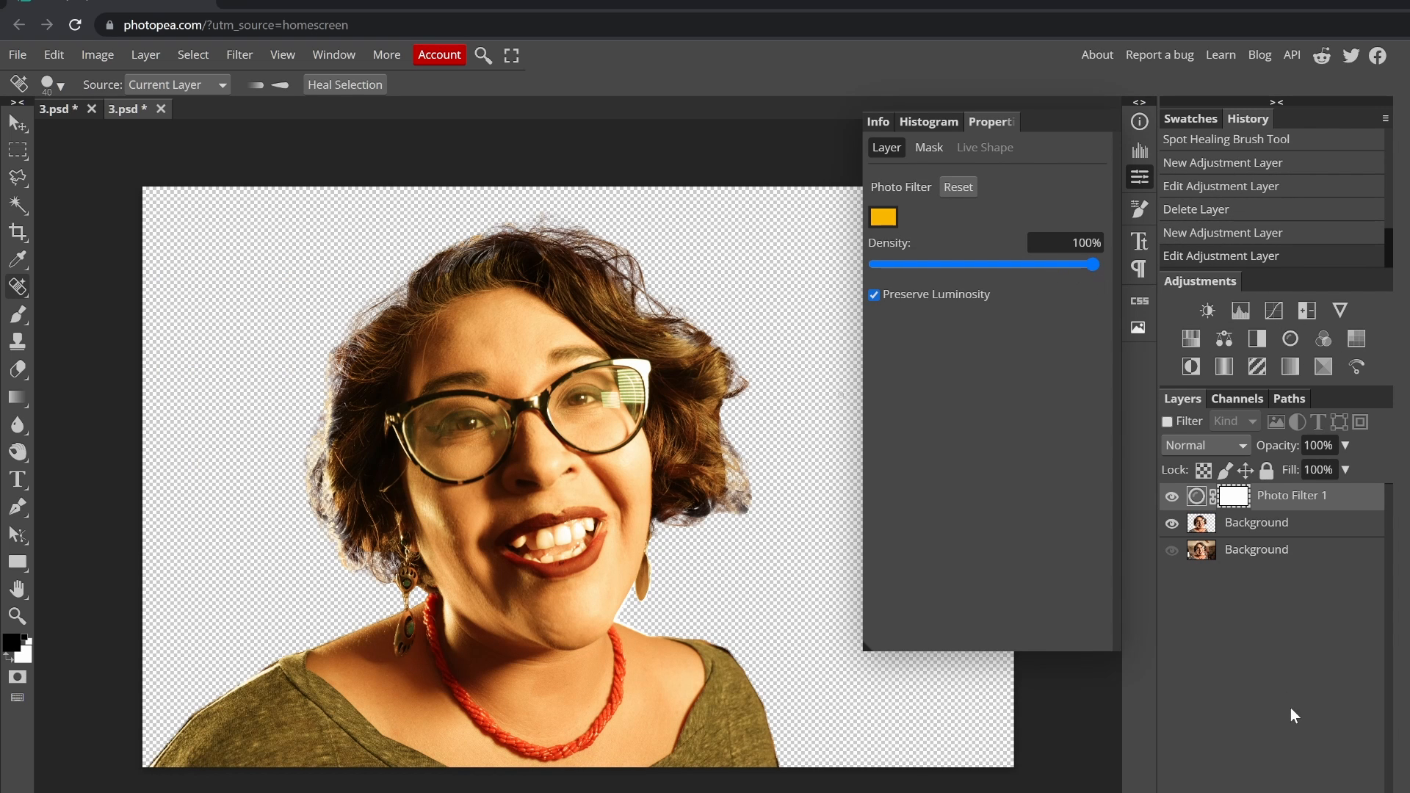
# - Add a Selective Color adjustment and set its Black range to magenta -20%, yellow -32% and black 41%
pyautogui.click(1323, 367)
pyautogui.moveTo(983, 418); pyautogui.dragTo(902, 418)
pyautogui.moveTo(984, 366); pyautogui.dragTo(1019, 366)
pyautogui.moveTo(983, 315); pyautogui.dragTo(966, 316)
pyautogui.moveTo(902, 418); pyautogui.dragTo(1028, 418)
pyautogui.click(938, 216)
pyautogui.click(927, 288)
pyautogui.moveTo(986, 371); pyautogui.dragTo(949, 367)
pyautogui.moveTo(984, 315); pyautogui.dragTo(963, 317)
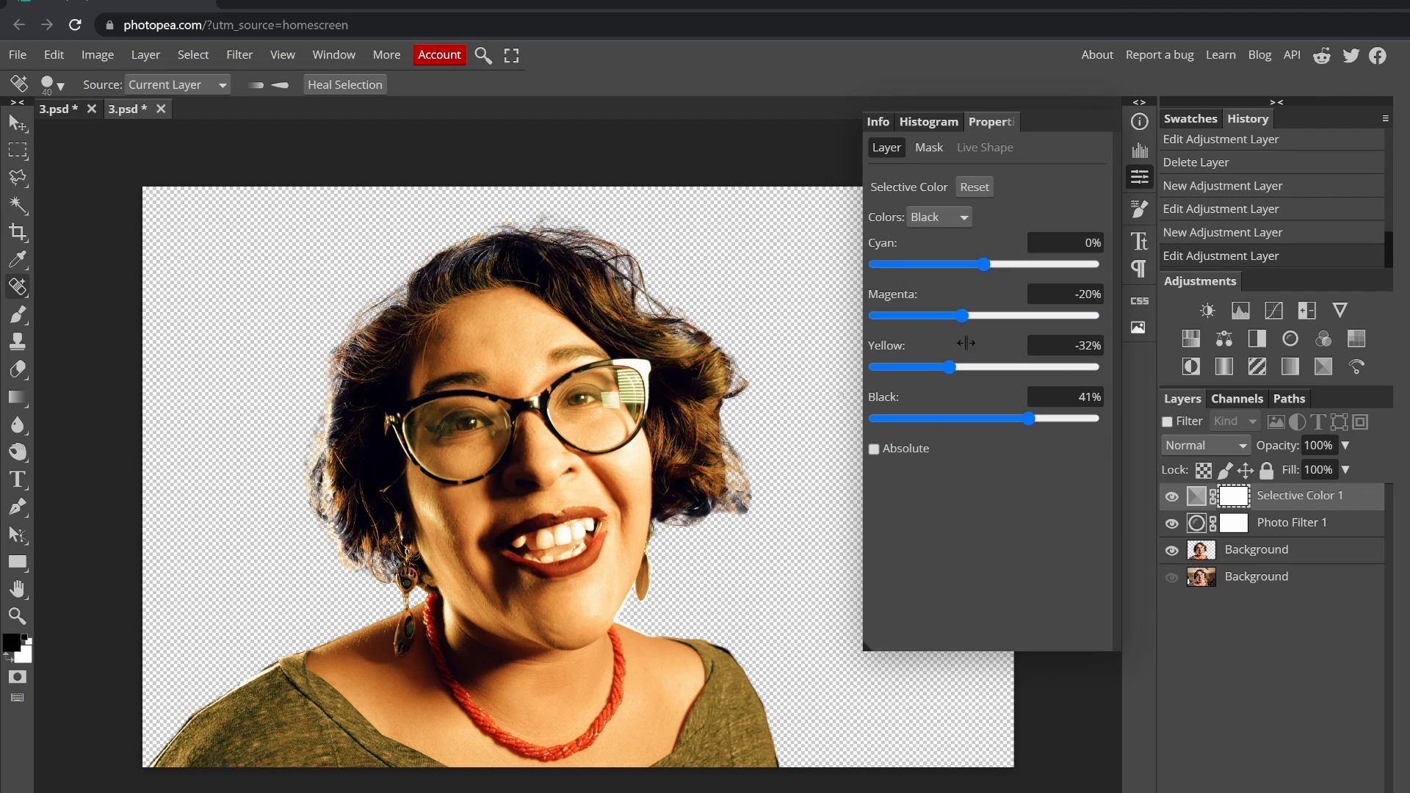
# - Set the Selective Color's Neutral range to cyan -21% and magenta 6%, raise its yellow and slightly lower its black
pyautogui.click(938, 216)
pyautogui.click(928, 273)
pyautogui.moveTo(984, 264)
pyautogui.mouseDown()
pyautogui.moveTo(1161, 274)
pyautogui.moveTo(962, 266)
pyautogui.mouseUp()
pyautogui.moveTo(984, 315); pyautogui.dragTo(990, 316)
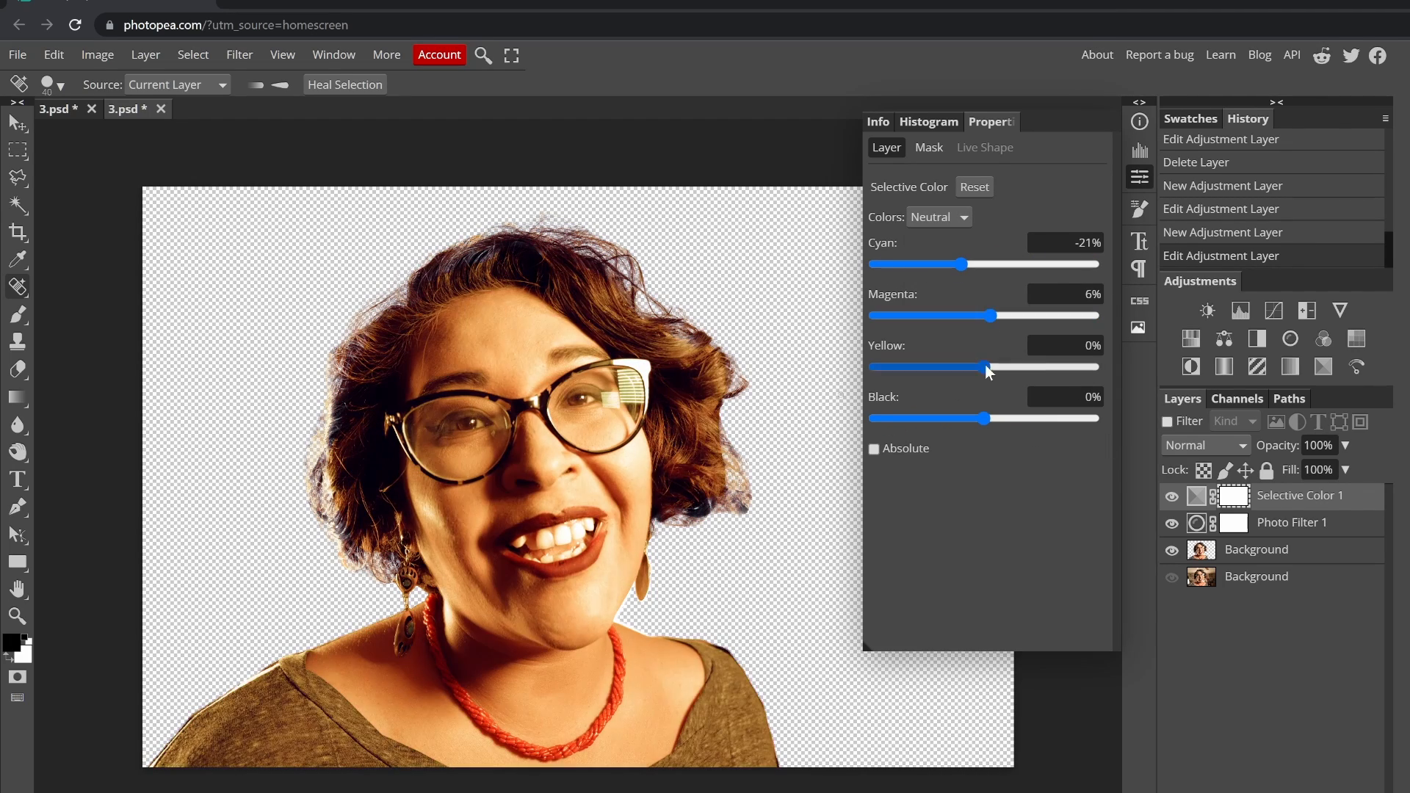
pyautogui.moveTo(983, 366); pyautogui.dragTo(1030, 367)
pyautogui.moveTo(981, 422); pyautogui.dragTo(975, 422)
# - Add a Levels adjustment above Selective Color with input levels of 36, 1.66 and 205
pyautogui.click(1240, 310)
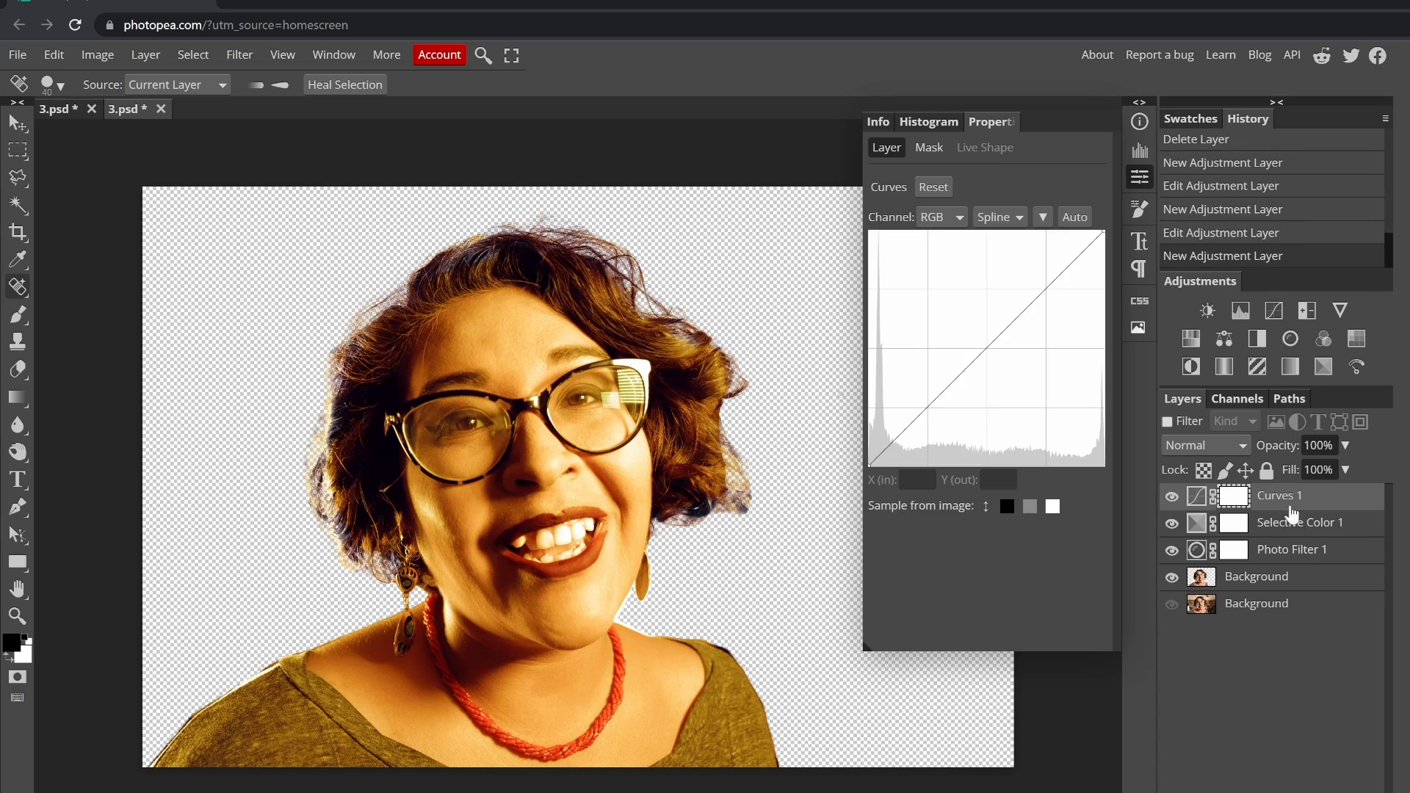
pyautogui.press('Delete')
pyautogui.click(1241, 311)
pyautogui.moveTo(1103, 326); pyautogui.dragTo(1058, 326)
pyautogui.moveTo(875, 326); pyautogui.dragTo(968, 329)
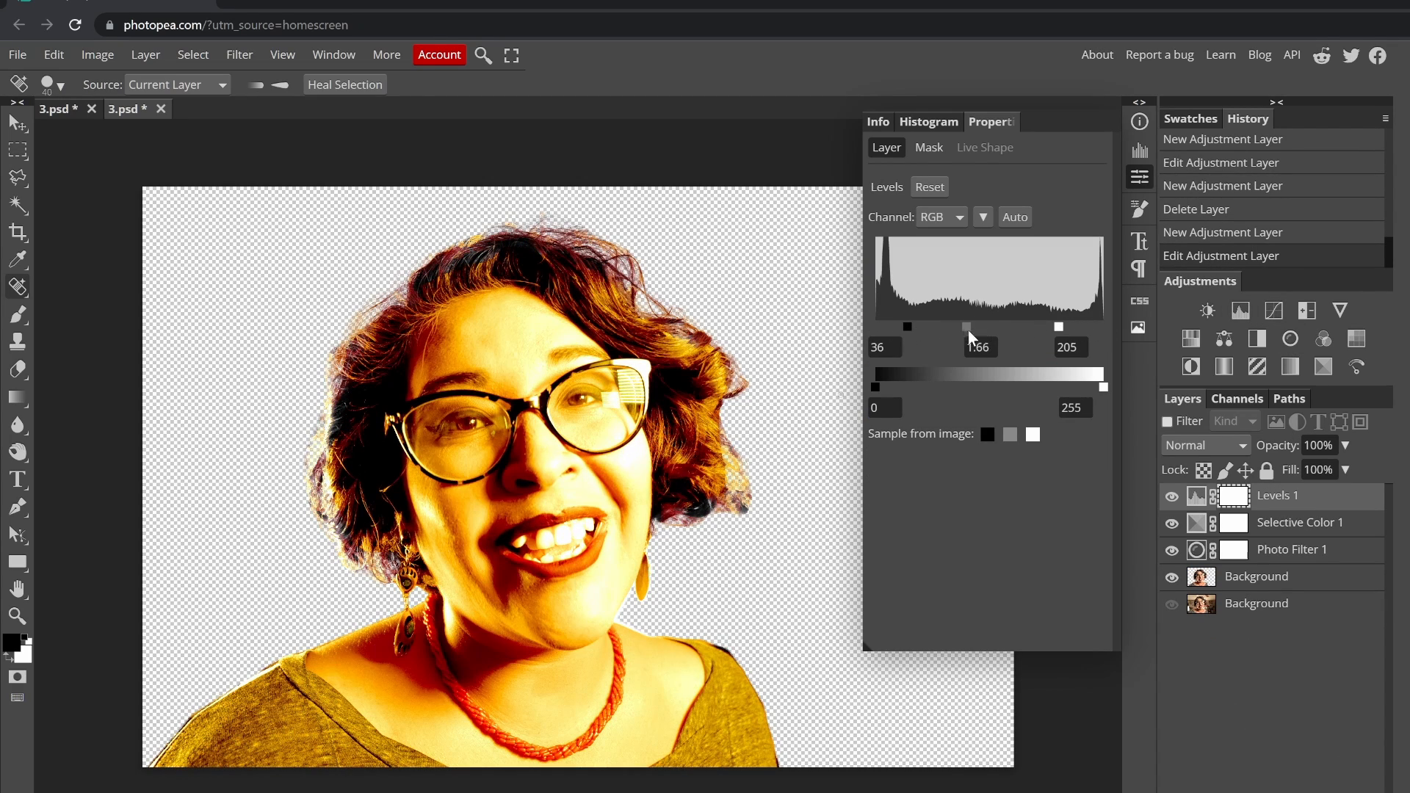
# - Set the Selective Color's Red range to cyan 82%, magenta -11%, yellow -31% and black 57%
pyautogui.click(1300, 523)
pyautogui.click(939, 217)
pyautogui.click(928, 237)
pyautogui.moveTo(983, 264); pyautogui.dragTo(1073, 269)
pyautogui.moveTo(984, 315); pyautogui.dragTo(972, 321)
pyautogui.moveTo(984, 367); pyautogui.dragTo(950, 370)
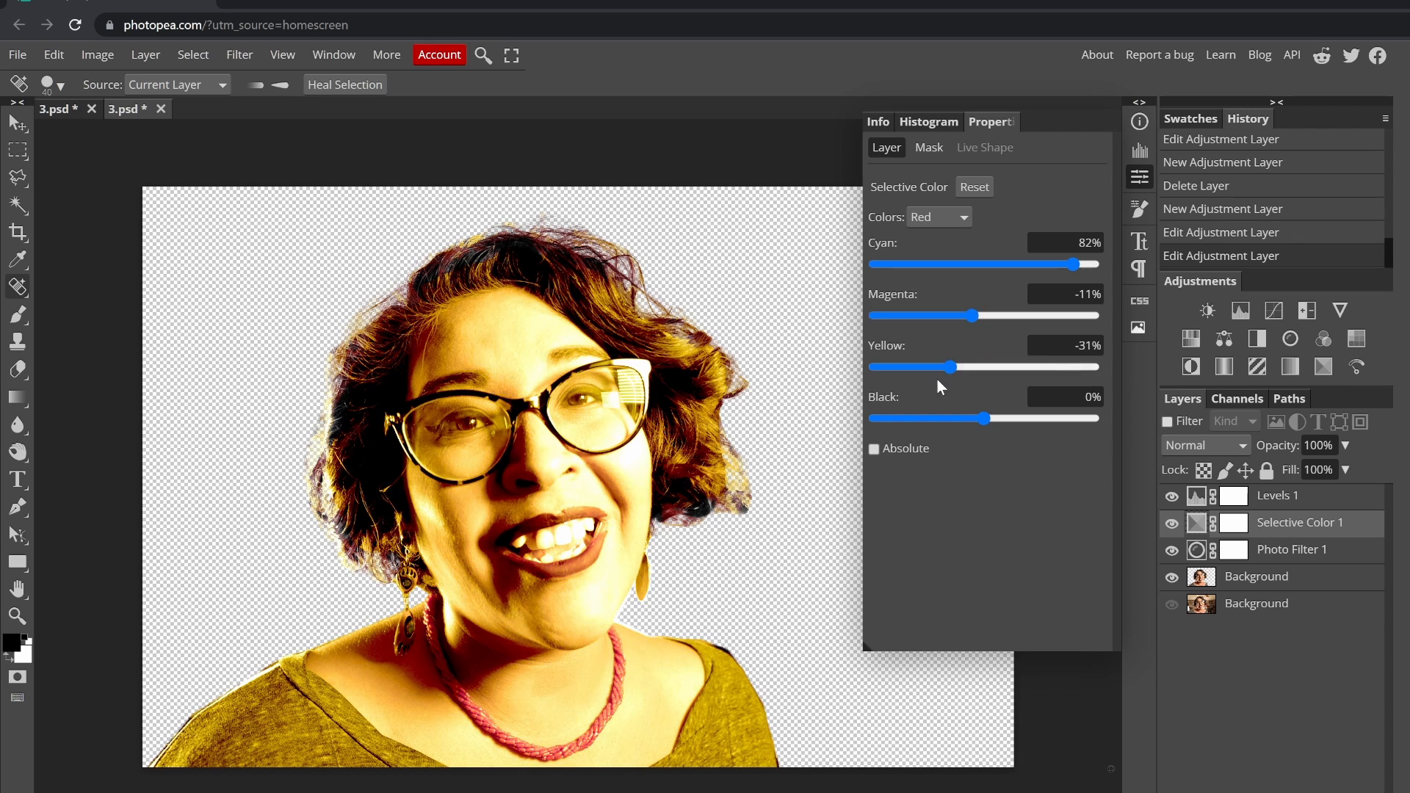
pyautogui.moveTo(984, 418); pyautogui.dragTo(1047, 420)
# - Set the Selective Color's Yellow range to cyan 41%, magenta 11%, yellow -7% and black 19%
pyautogui.click(947, 218)
pyautogui.click(931, 252)
pyautogui.moveTo(984, 264); pyautogui.dragTo(997, 316)
pyautogui.moveTo(984, 367)
pyautogui.mouseDown()
pyautogui.moveTo(1050, 366)
pyautogui.moveTo(976, 367)
pyautogui.mouseUp()
pyautogui.moveTo(984, 418); pyautogui.dragTo(1005, 419)
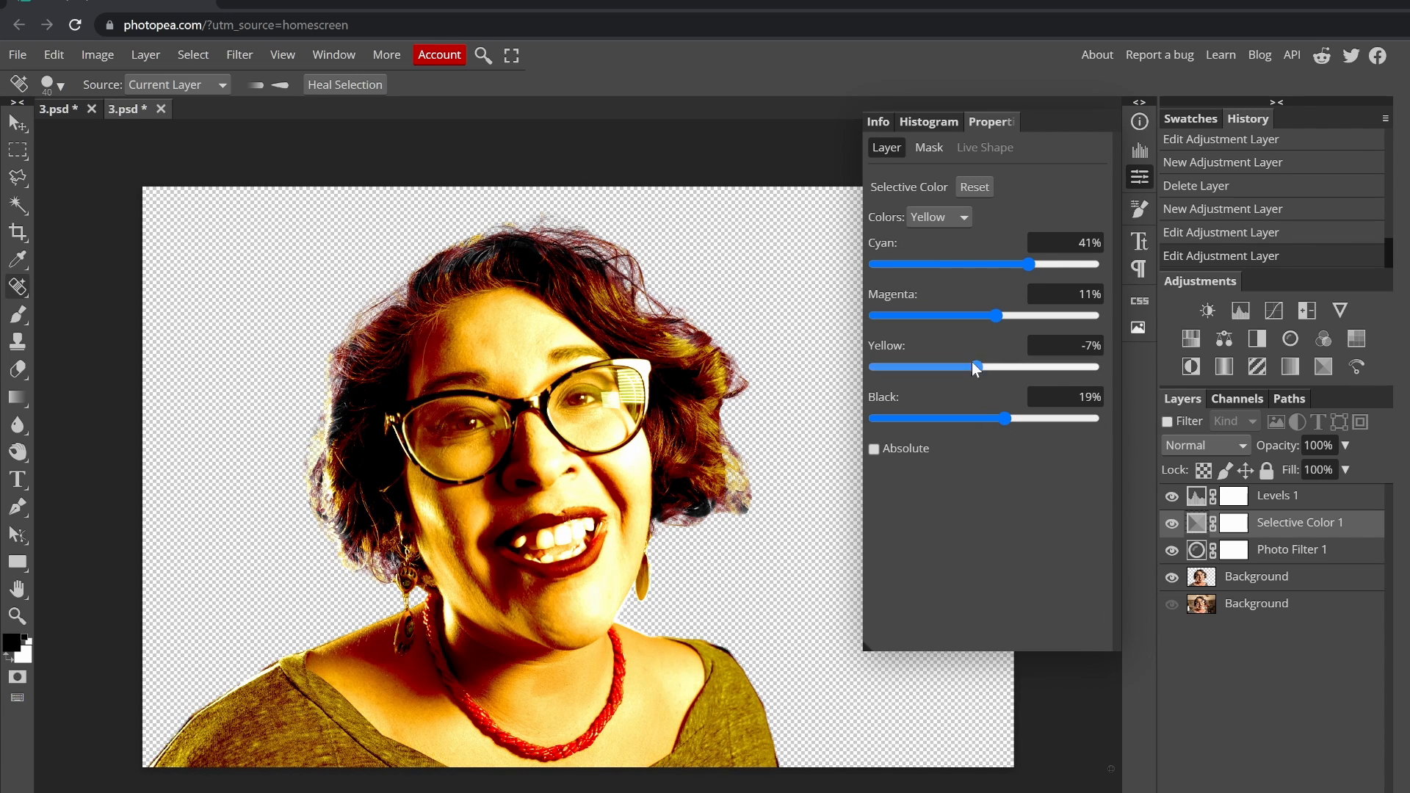
# - Set the Selective Color's Magenta range to cyan -1%, magenta 3%, yellow 11% and black -38%
pyautogui.click(940, 218)
pyautogui.click(939, 218)
pyautogui.click(928, 285)
pyautogui.moveTo(987, 265); pyautogui.dragTo(983, 264)
pyautogui.click(939, 217)
pyautogui.click(929, 317)
pyautogui.moveTo(984, 315)
pyautogui.mouseDown()
pyautogui.moveTo(967, 314)
pyautogui.moveTo(986, 316)
pyautogui.mouseUp()
pyautogui.moveTo(984, 367)
pyautogui.mouseDown()
pyautogui.moveTo(972, 386)
pyautogui.moveTo(996, 367)
pyautogui.mouseUp()
pyautogui.moveTo(983, 419); pyautogui.dragTo(942, 419)
pyautogui.click(939, 217)
pyautogui.click(928, 318)
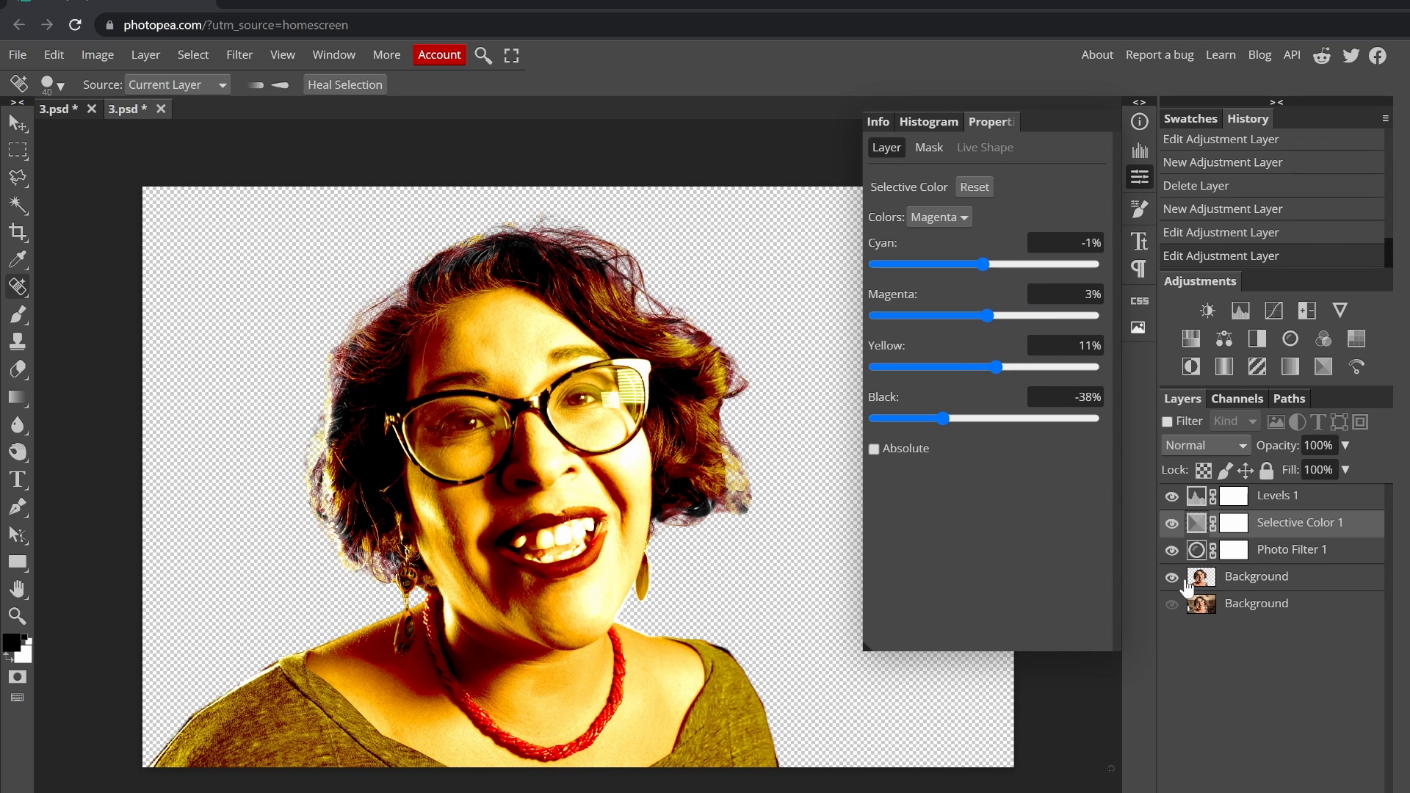
# - Reorder the adjustment layers so Photo Filter is on top, Selective Color below it and Levels lowest
pyautogui.moveTo(1270, 496); pyautogui.dragTo(1319, 492)
pyautogui.click(1173, 550)
pyautogui.click(1172, 551)
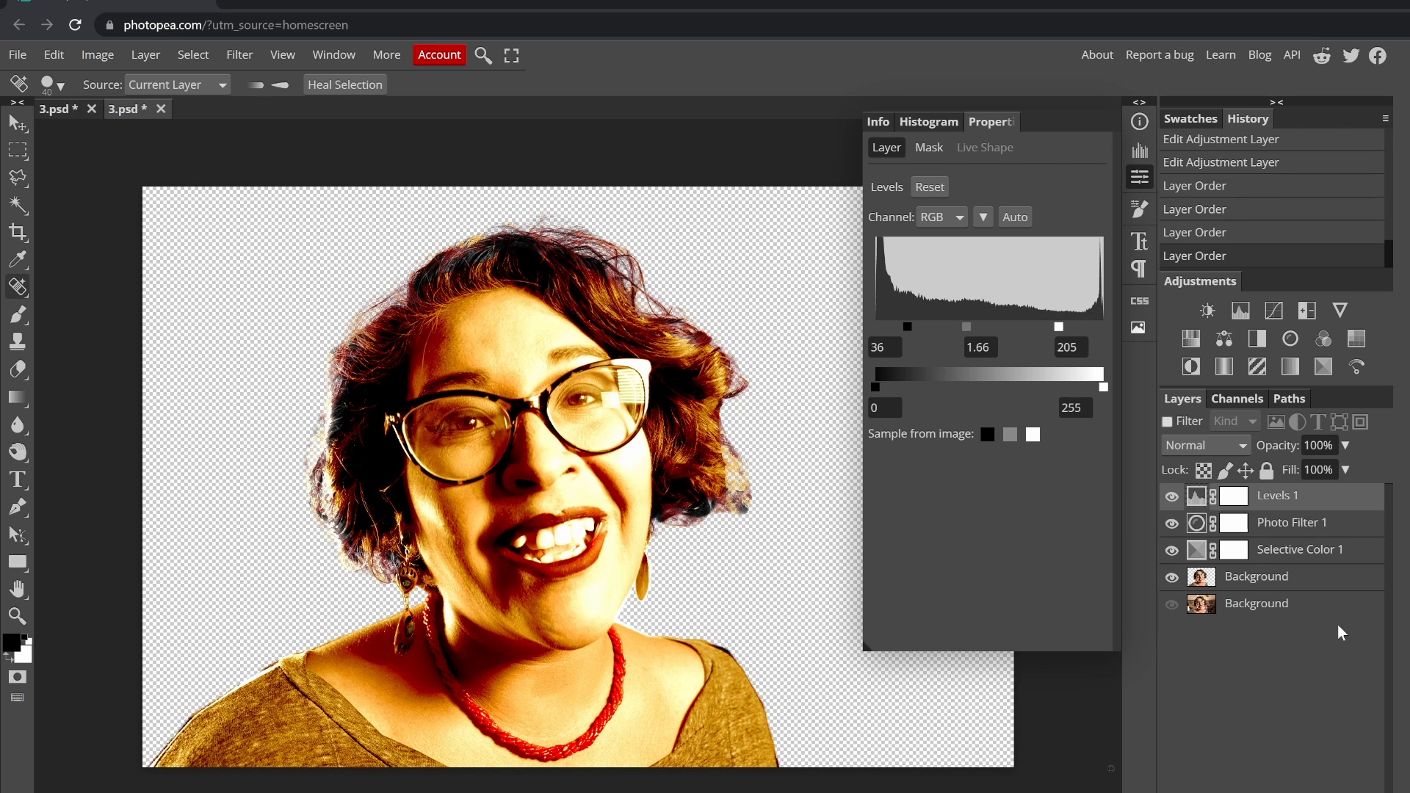
pyautogui.moveTo(1250, 560); pyautogui.dragTo(1295, 556)
# - Change the Photo Filter layer's blend mode and readjust the Levels layer's midtones
pyautogui.click(1215, 502)
pyautogui.click(1204, 445)
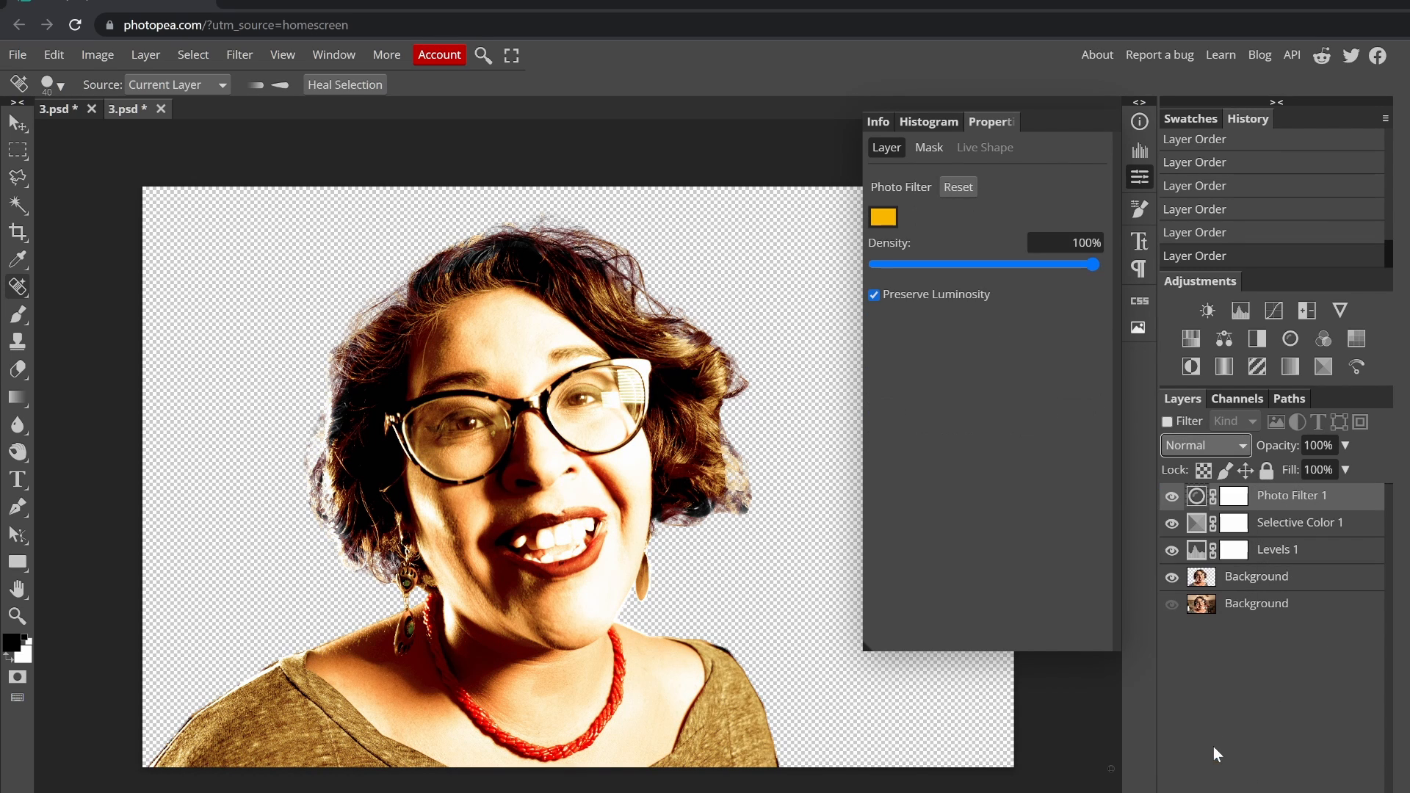
pyautogui.click(1214, 748)
pyautogui.click(1312, 553)
pyautogui.moveTo(987, 326)
pyautogui.mouseDown()
pyautogui.moveTo(884, 324)
pyautogui.moveTo(1075, 333)
pyautogui.moveTo(935, 332)
pyautogui.moveTo(984, 332)
pyautogui.mouseUp()
# - Set black to 0% for the Selective Color's Magenta range and switch the adjustment to Absolute
pyautogui.click(1302, 529)
pyautogui.moveTo(939, 417); pyautogui.dragTo(984, 418)
pyautogui.click(875, 449)
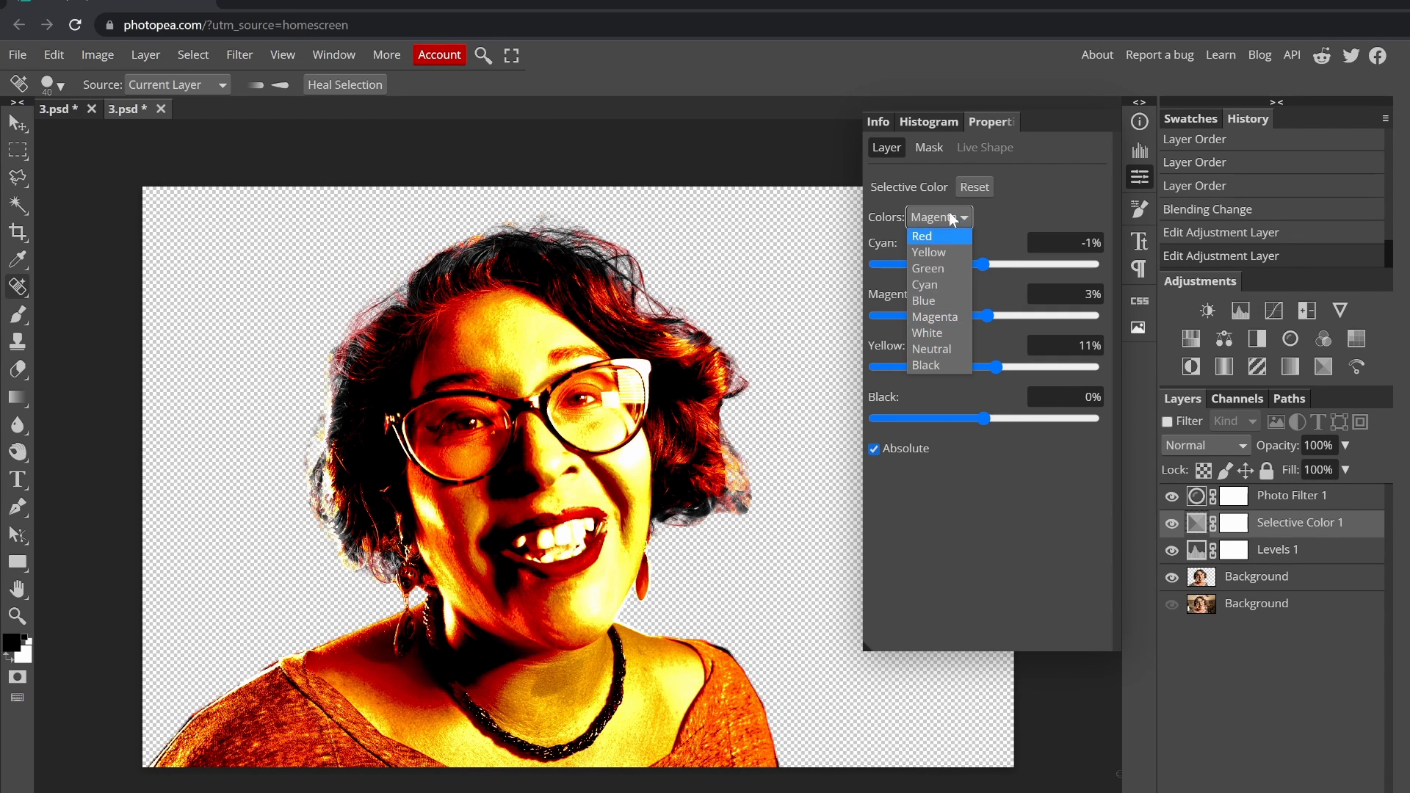
# - Rebalance the cyan, magenta, yellow and black amounts of the Selective Color's Black range
pyautogui.click(928, 365)
pyautogui.moveTo(984, 419)
pyautogui.mouseDown()
pyautogui.moveTo(881, 420)
pyautogui.moveTo(988, 416)
pyautogui.mouseUp()
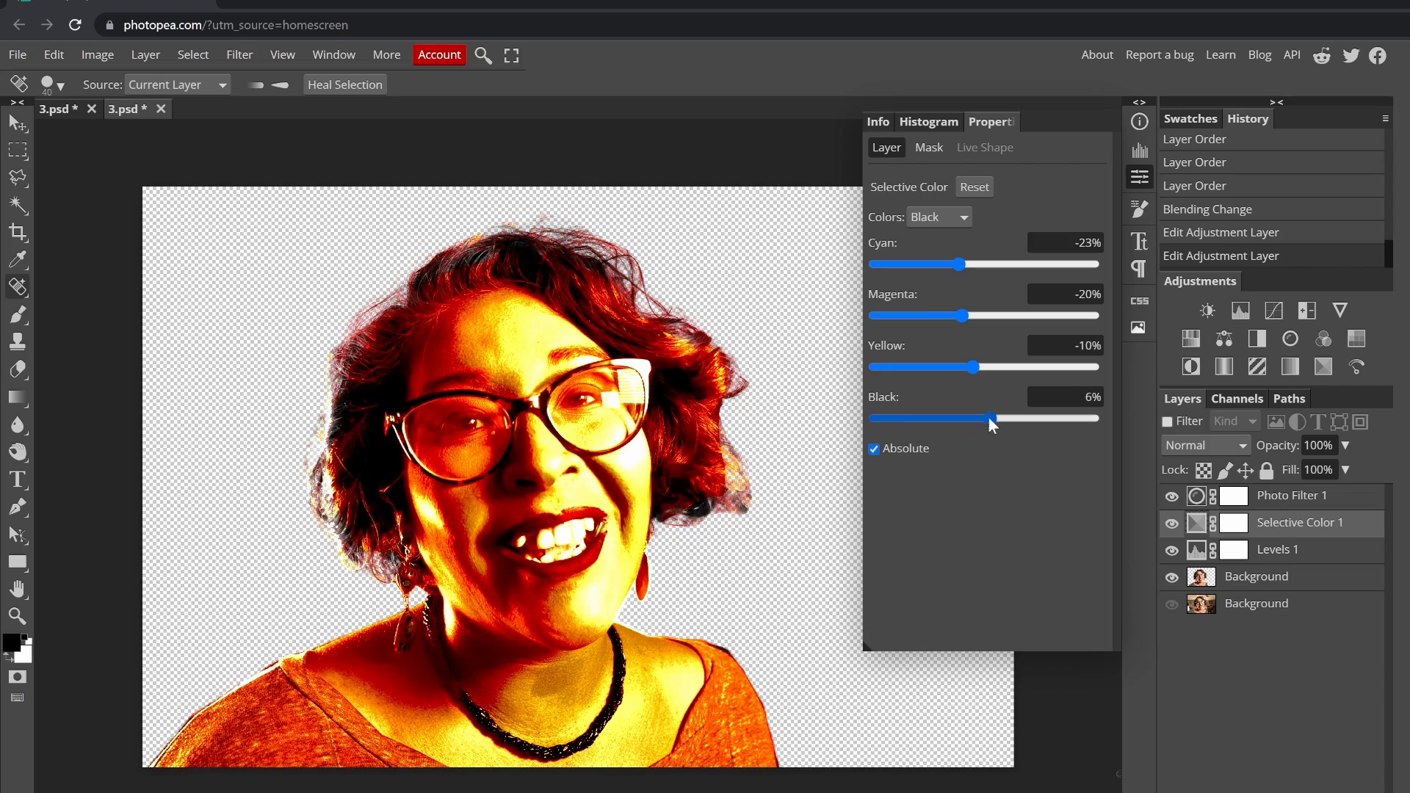
pyautogui.click(947, 368)
pyautogui.click(989, 316)
pyautogui.click(909, 264)
pyautogui.moveTo(909, 279); pyautogui.dragTo(969, 265)
# - Rework the Selective Color's Neutral range with slightly negative magenta, strong positive yellow and slightly negative black
pyautogui.click(939, 217)
pyautogui.click(931, 350)
pyautogui.moveTo(991, 317); pyautogui.dragTo(972, 316)
pyautogui.moveTo(931, 367); pyautogui.dragTo(1022, 368)
pyautogui.moveTo(1035, 418); pyautogui.dragTo(968, 418)
# - Set the Selective Color's White range to yellow 1% and black -21%, and readjust its magenta and cyan
pyautogui.click(939, 217)
pyautogui.click(934, 331)
pyautogui.click(1099, 418)
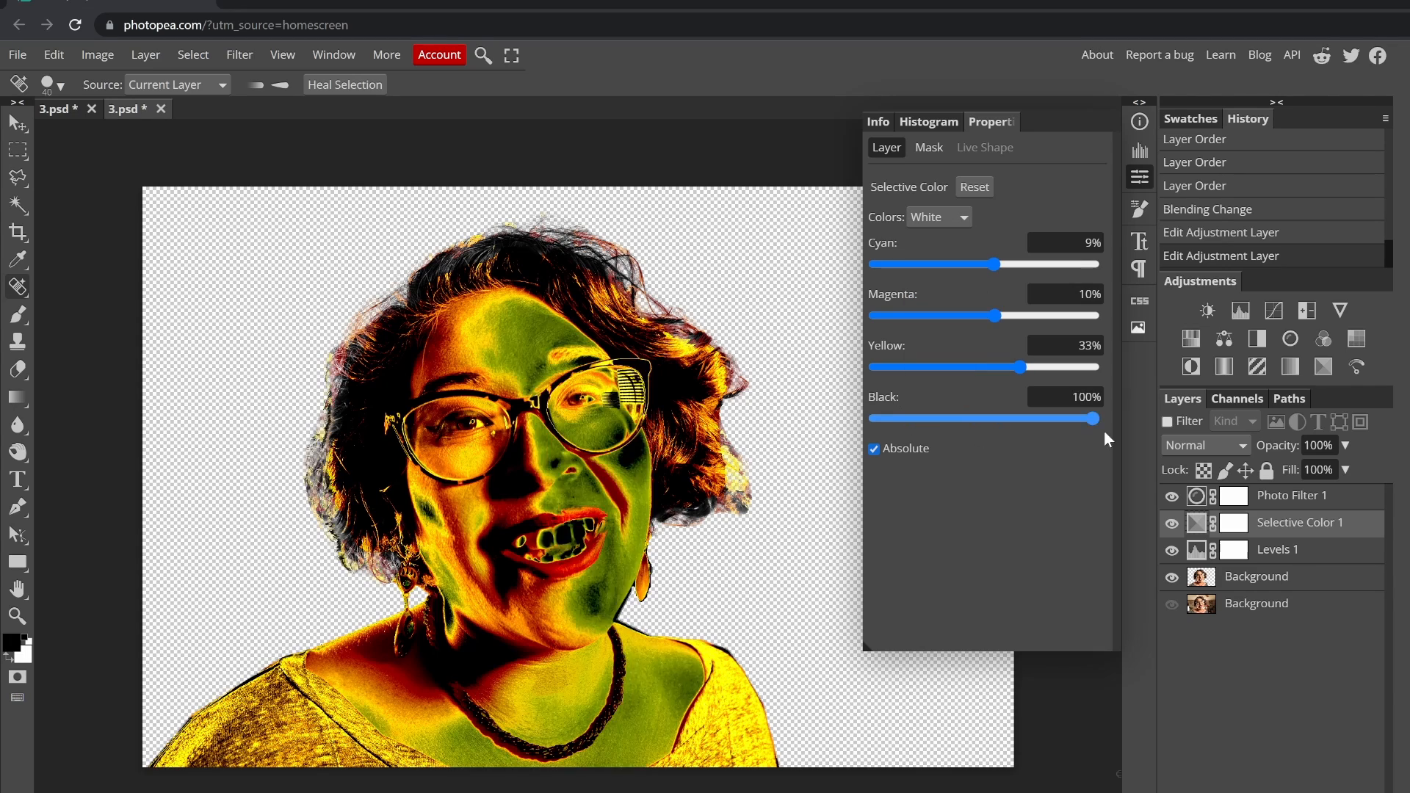
pyautogui.moveTo(1100, 417); pyautogui.dragTo(960, 418)
pyautogui.click(909, 367)
pyautogui.click(985, 367)
pyautogui.click(994, 315)
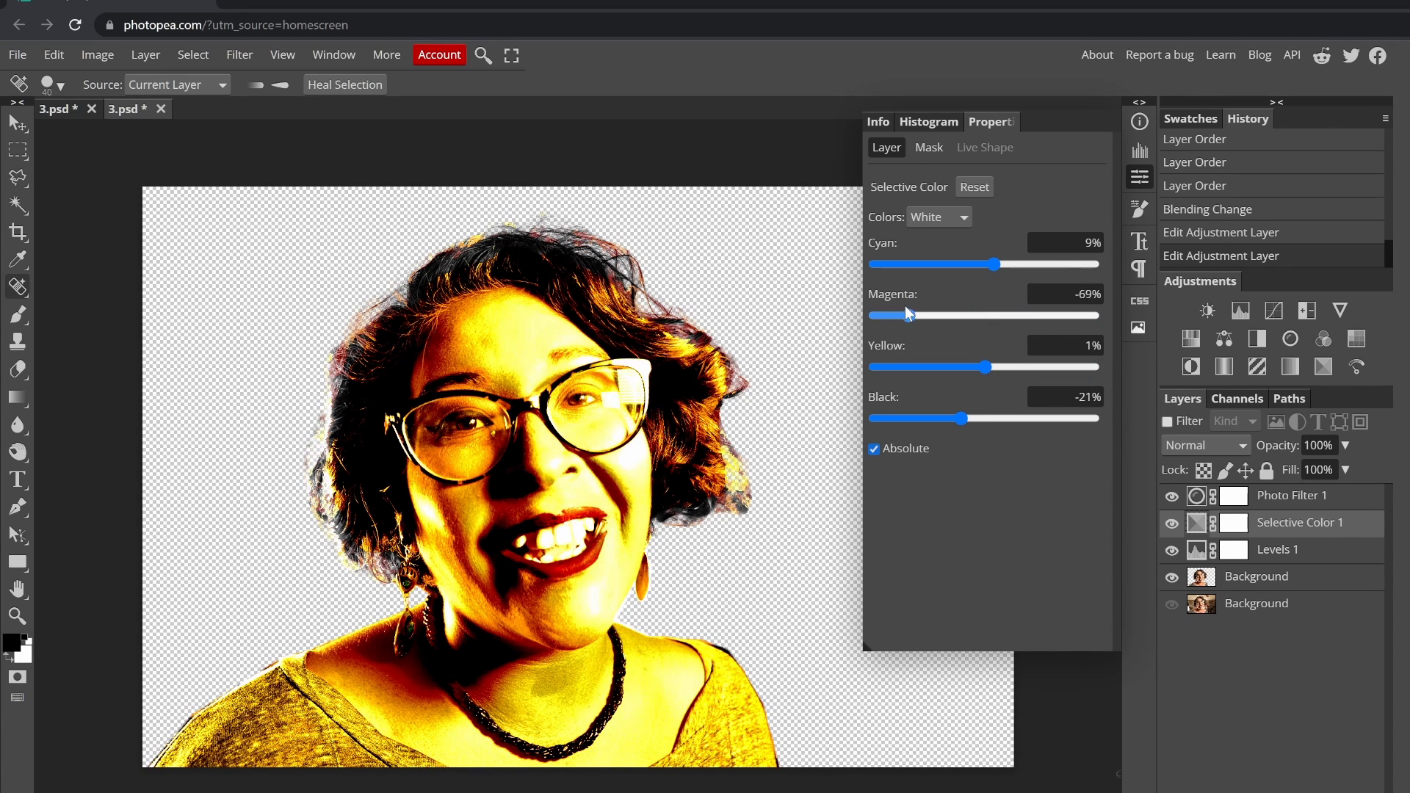
pyautogui.moveTo(993, 265); pyautogui.dragTo(1104, 272)
# - Set the Selective Color's Red range to cyan -11%, with positive magenta, strongly negative yellow and near-zero black
pyautogui.click(939, 217)
pyautogui.click(942, 229)
pyautogui.click(923, 263)
pyautogui.moveTo(926, 262); pyautogui.dragTo(972, 265)
pyautogui.click(1079, 316)
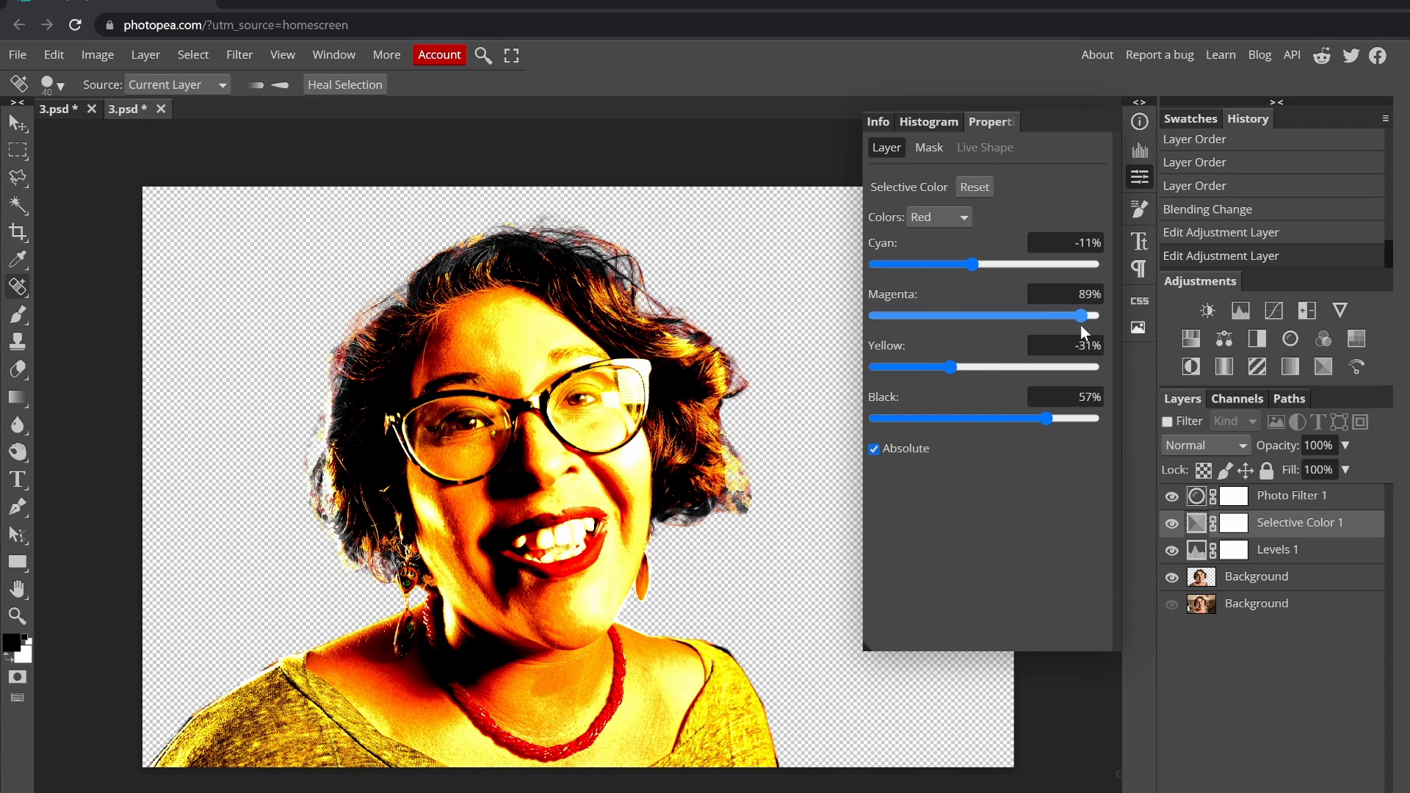
pyautogui.click(1022, 315)
pyautogui.click(923, 368)
pyautogui.moveTo(1045, 418); pyautogui.dragTo(877, 418)
pyautogui.click(985, 419)
# - Rework the Selective Color's Yellow range with moderate cyan, negative magenta, strong positive yellow and a little black
pyautogui.click(939, 218)
pyautogui.click(938, 246)
pyautogui.moveTo(1097, 265); pyautogui.dragTo(1003, 266)
pyautogui.moveTo(1001, 316); pyautogui.dragTo(964, 316)
pyautogui.click(1040, 368)
pyautogui.moveTo(1006, 418); pyautogui.dragTo(994, 422)
# - Fine-tune the Selective Color's Green range with slight changes to cyan, magenta, yellow and black
pyautogui.click(939, 217)
pyautogui.click(938, 263)
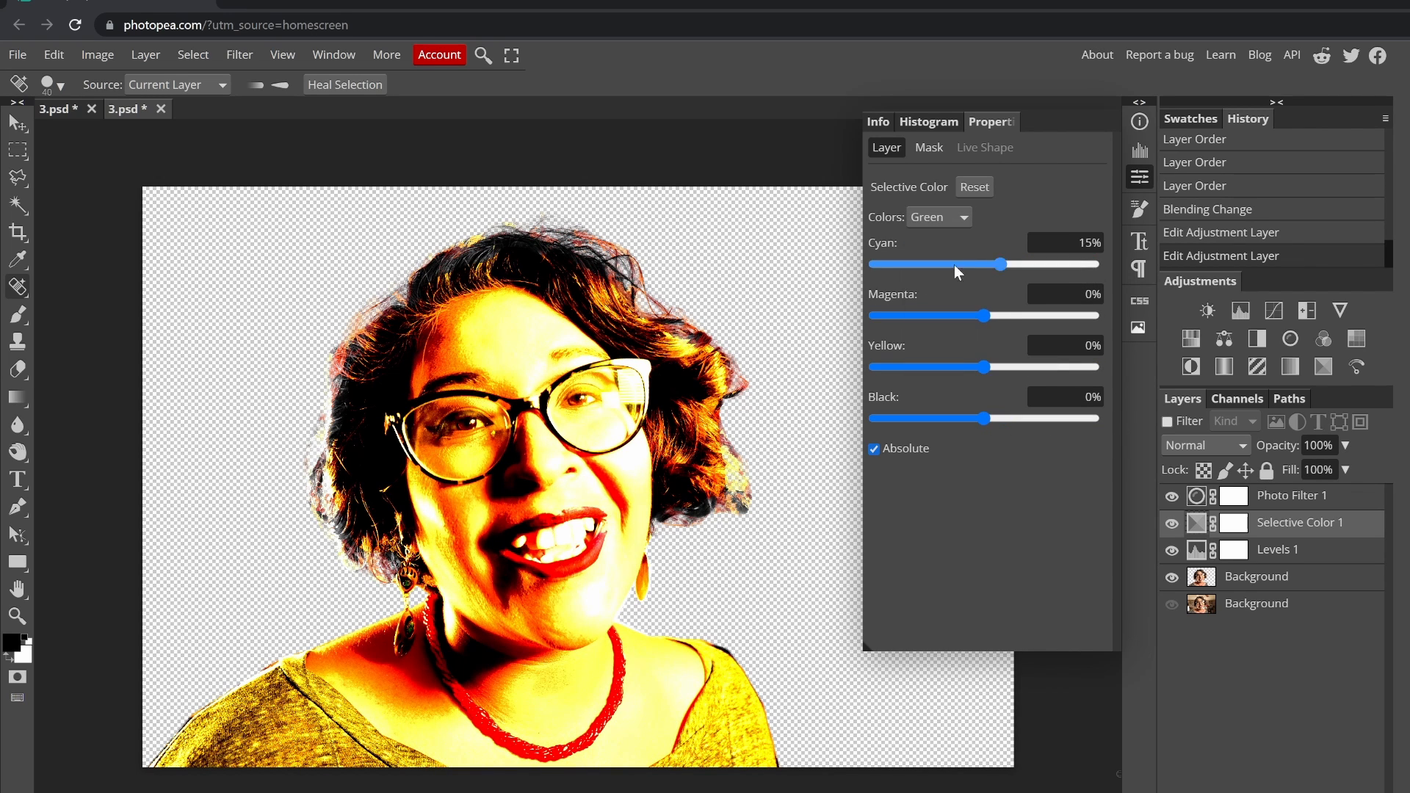
pyautogui.moveTo(956, 265); pyautogui.dragTo(988, 264)
pyautogui.moveTo(985, 315)
pyautogui.mouseDown()
pyautogui.moveTo(1092, 317)
pyautogui.moveTo(983, 315)
pyautogui.mouseUp()
pyautogui.moveTo(963, 367); pyautogui.dragTo(991, 367)
pyautogui.click(1001, 419)
# - Set the Selective Color's Cyan range to cyan -7%, magenta -38%, yellow 7% and black 2%
pyautogui.click(950, 217)
pyautogui.click(939, 280)
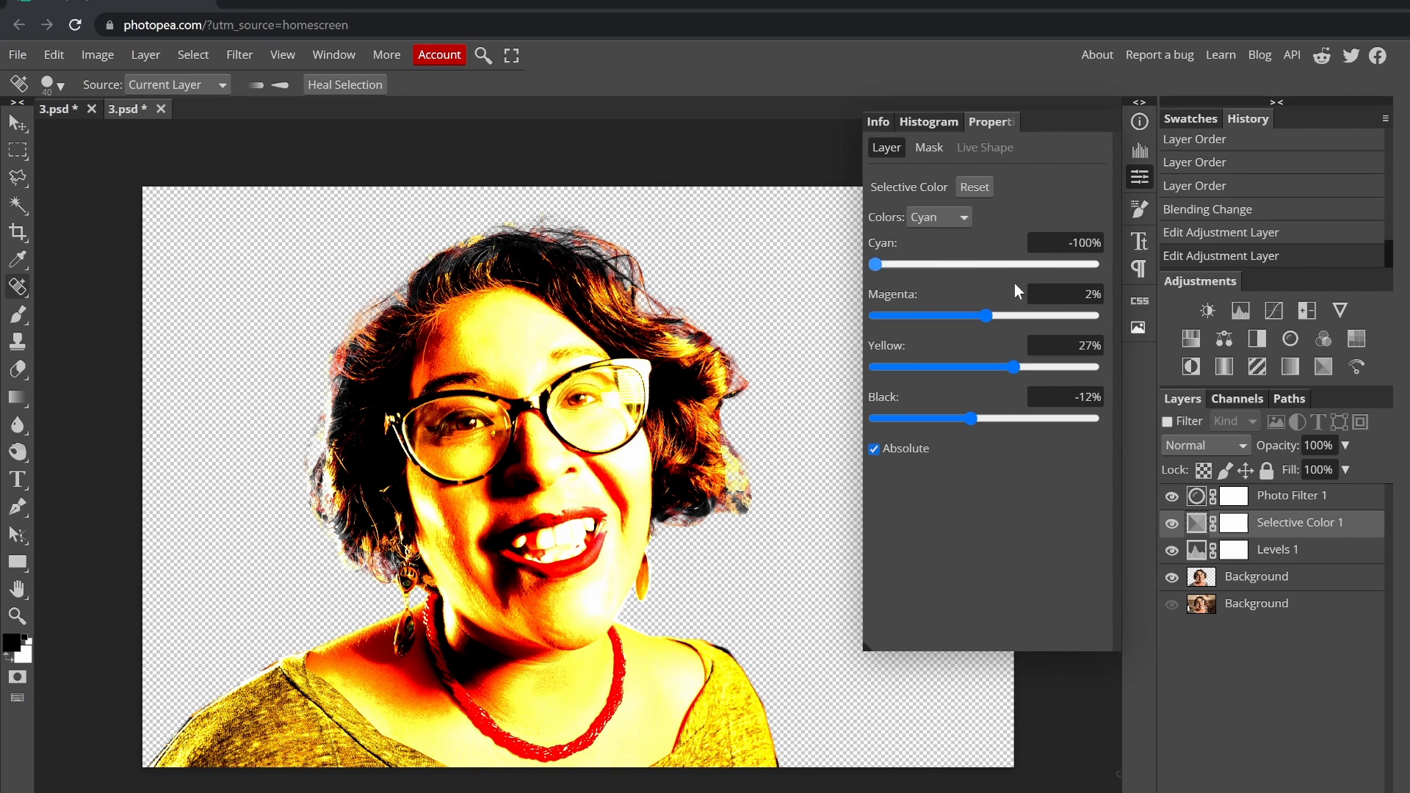
pyautogui.click(976, 265)
pyautogui.click(936, 316)
# - Set the Selective Color's Blue range to cyan 5%, magenta 1%, yellow 1% and black -17%
pyautogui.click(939, 217)
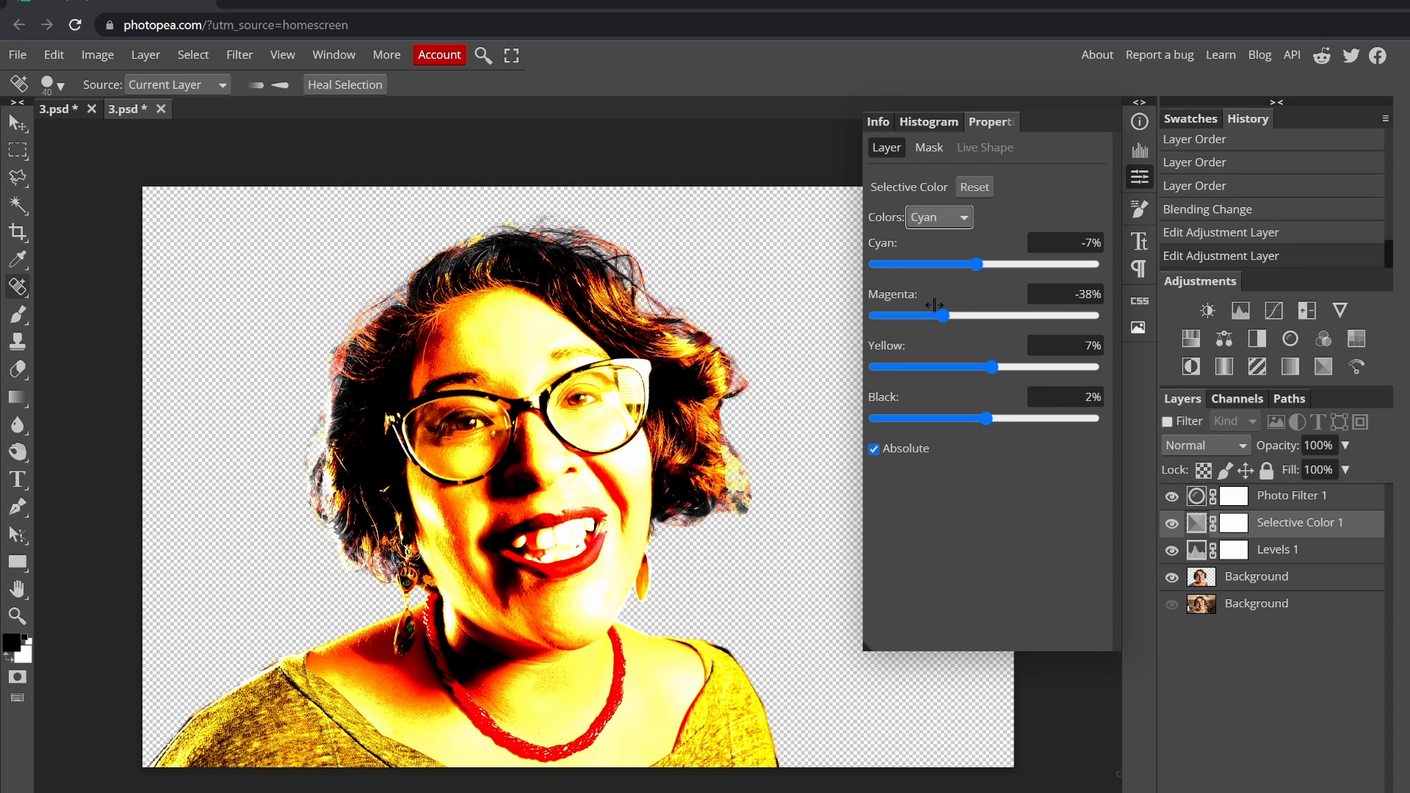
pyautogui.click(939, 297)
pyautogui.click(989, 264)
pyautogui.click(984, 316)
pyautogui.moveTo(991, 367); pyautogui.dragTo(1069, 366)
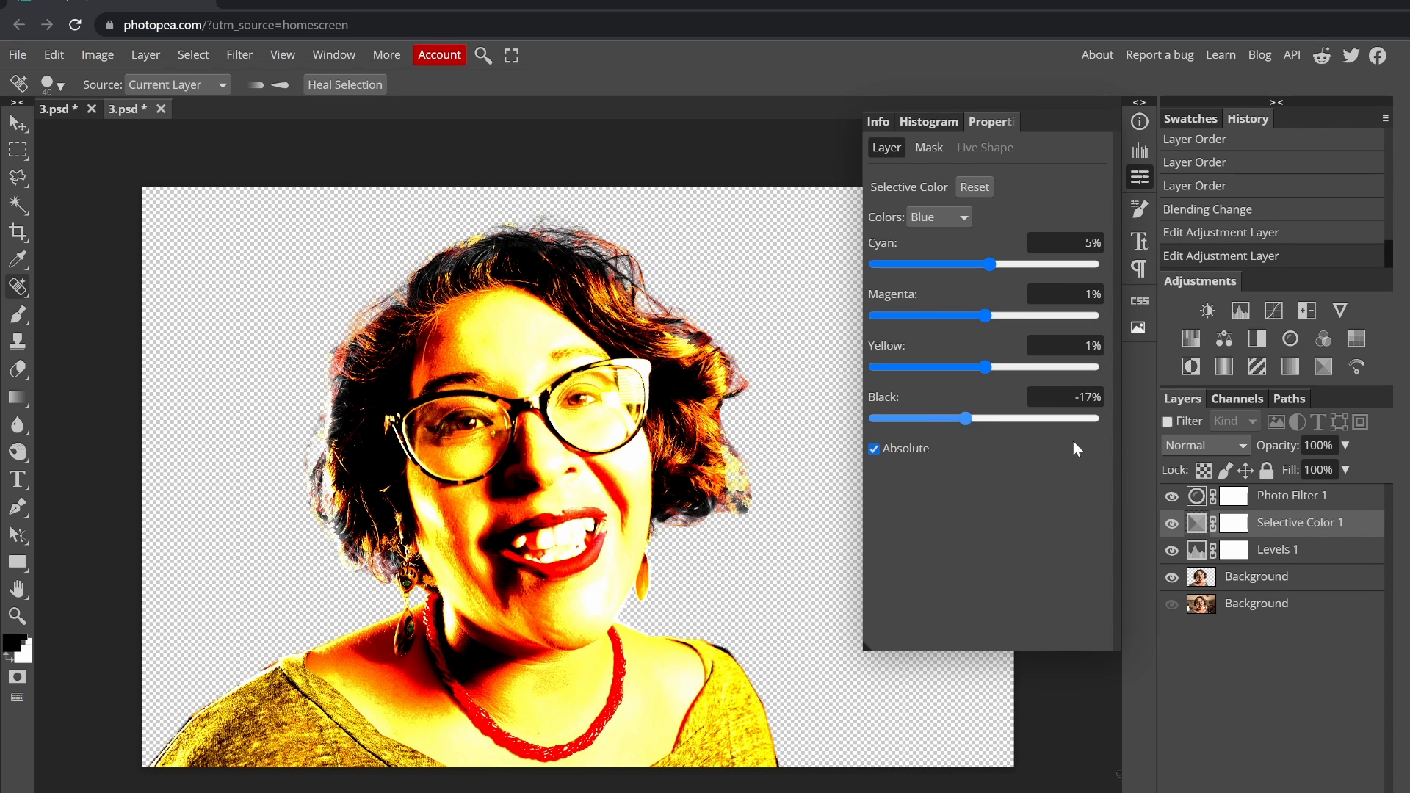
# - Set the Selective Color's Magenta range to cyan 10%, magenta -4%, yellow 30% and black -64%
pyautogui.click(939, 217)
pyautogui.click(942, 317)
pyautogui.click(979, 315)
pyautogui.click(1016, 367)
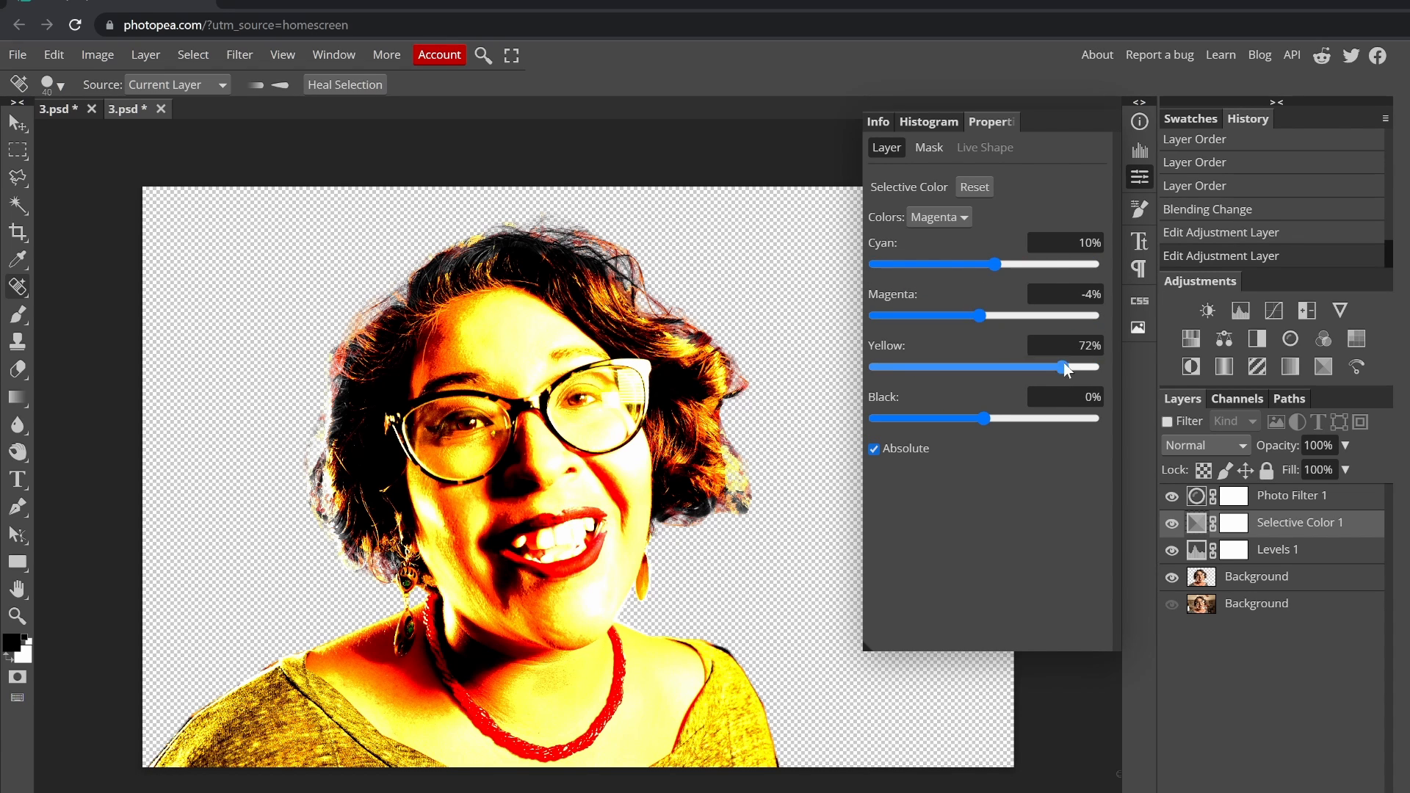
pyautogui.click(914, 418)
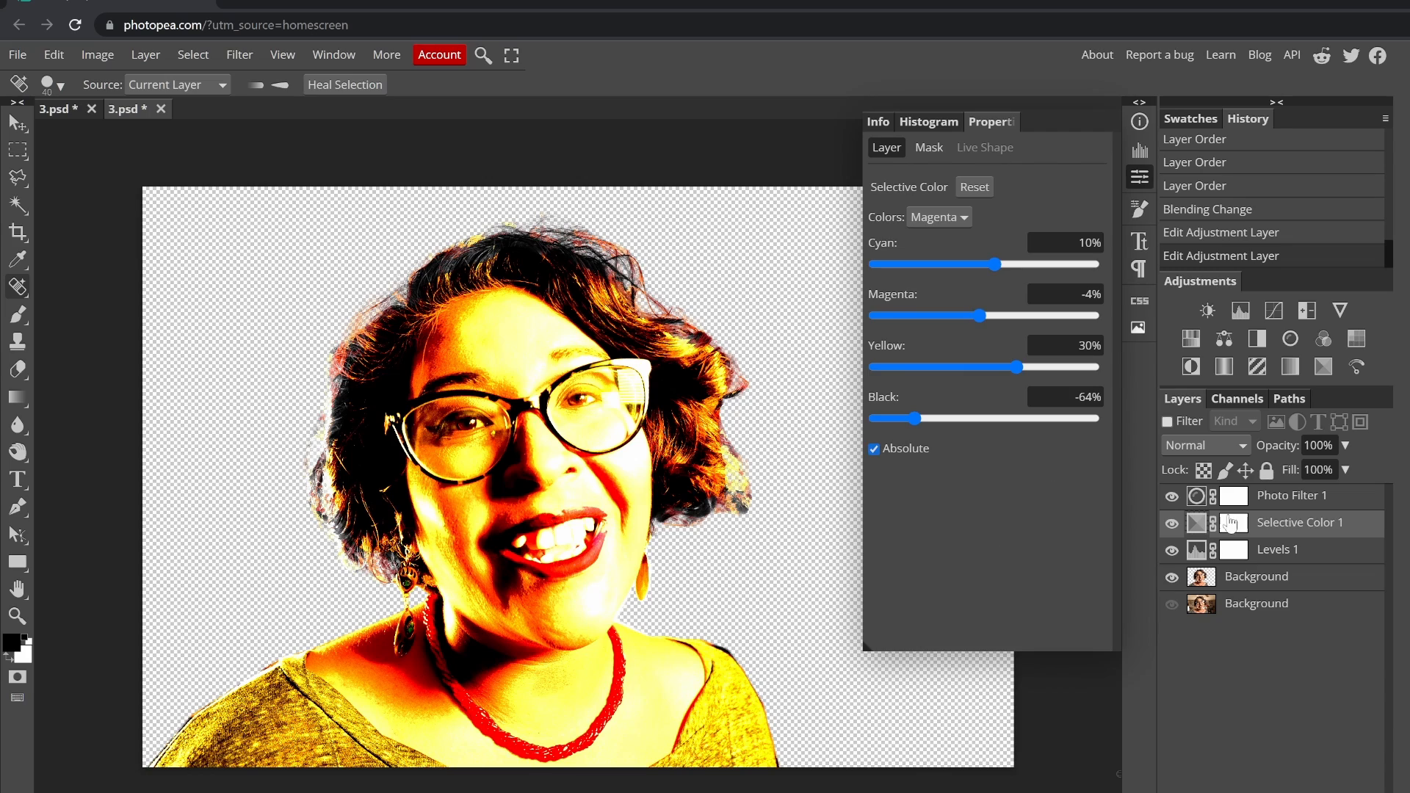
# - Compare the portrait with the Photo Filter and Selective Color layers hidden and shown
pyautogui.click(1139, 102)
pyautogui.click(976, 103)
pyautogui.click(1171, 497)
pyautogui.click(1172, 497)
pyautogui.click(1172, 523)
pyautogui.click(1171, 524)
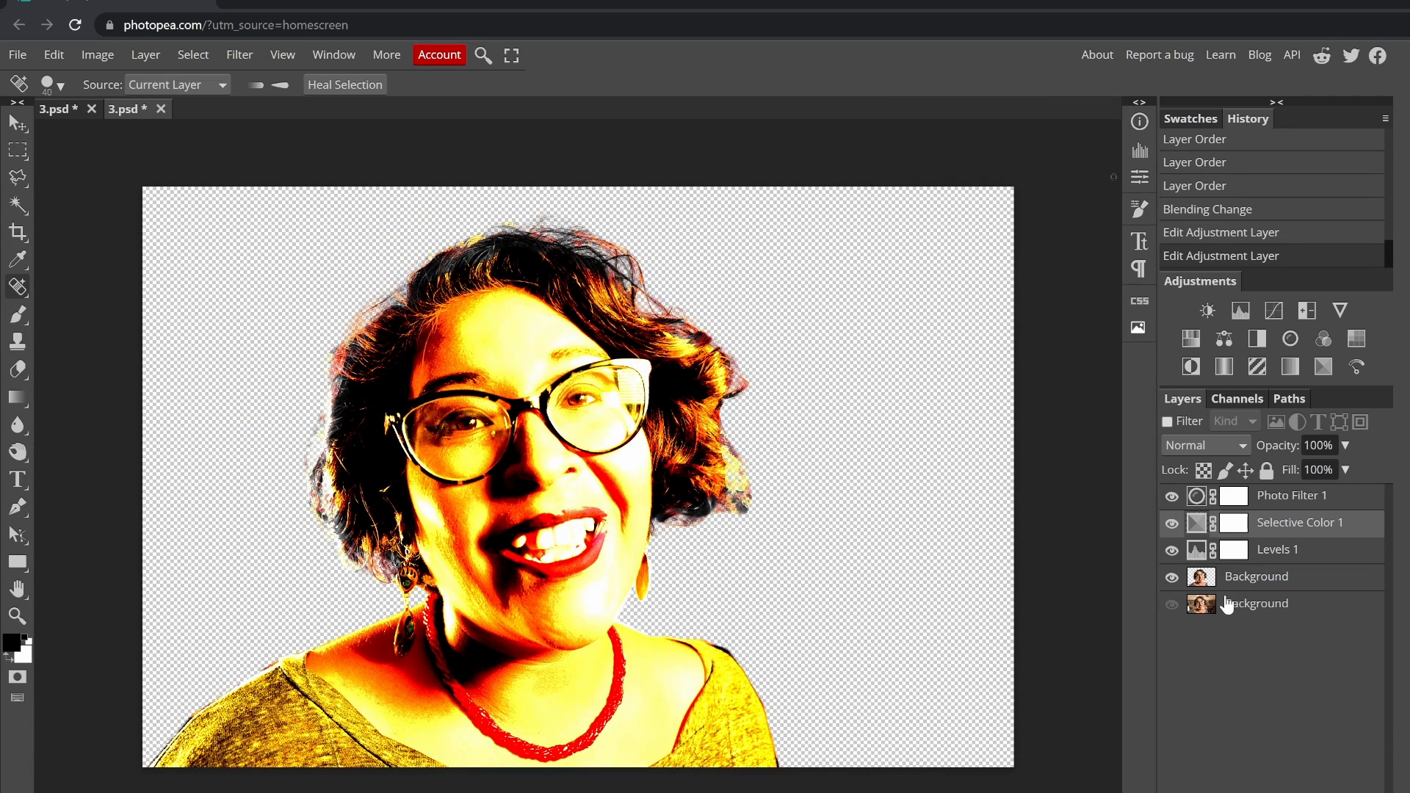
# - Isolate the cutout layer and add a Brightness/Contrast adjustment directly above it with contrast 47 and reduced brightness
pyautogui.keyDown('alt'); pyautogui.click(1172, 577); pyautogui.keyUp('alt')
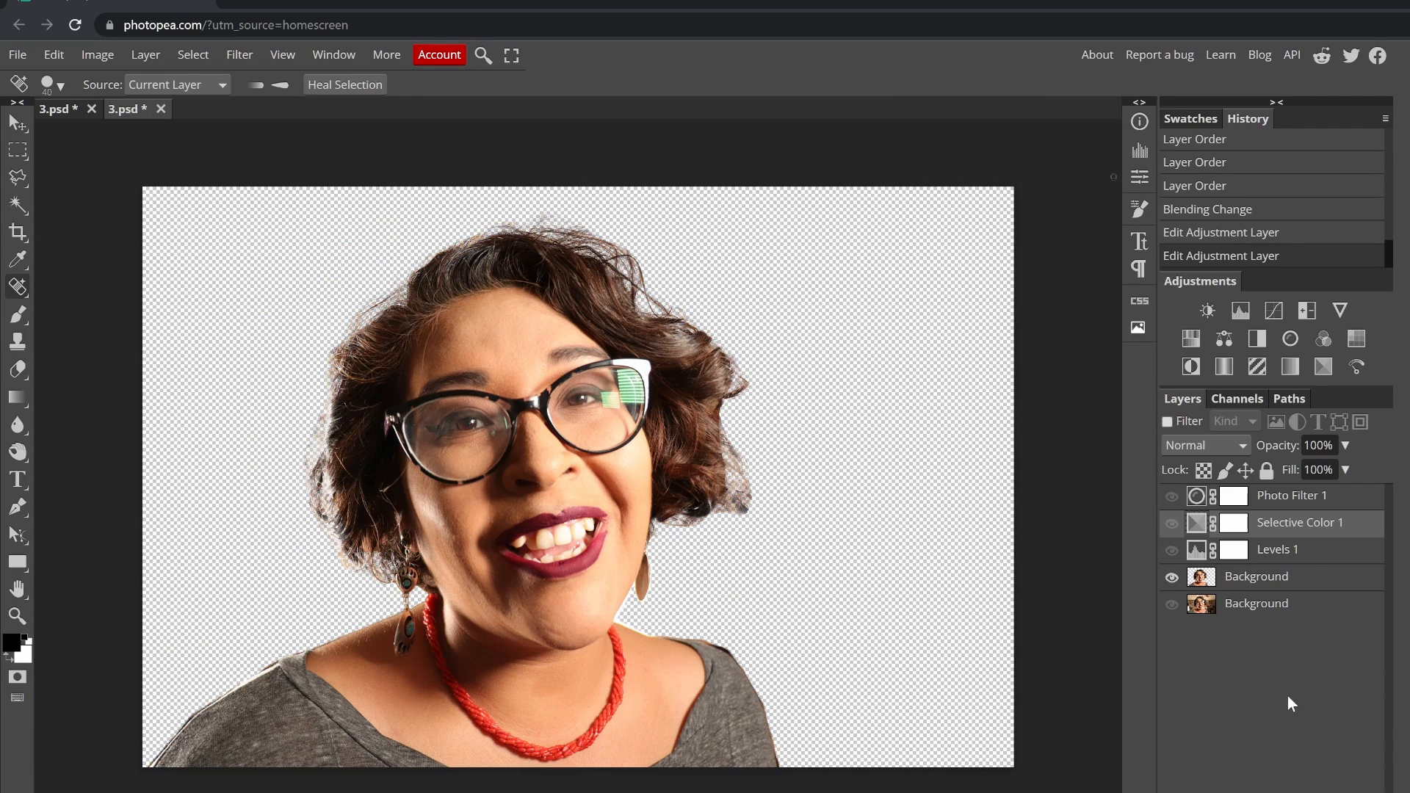
pyautogui.click(1208, 312)
pyautogui.click(995, 290)
pyautogui.moveTo(997, 295); pyautogui.dragTo(1036, 294)
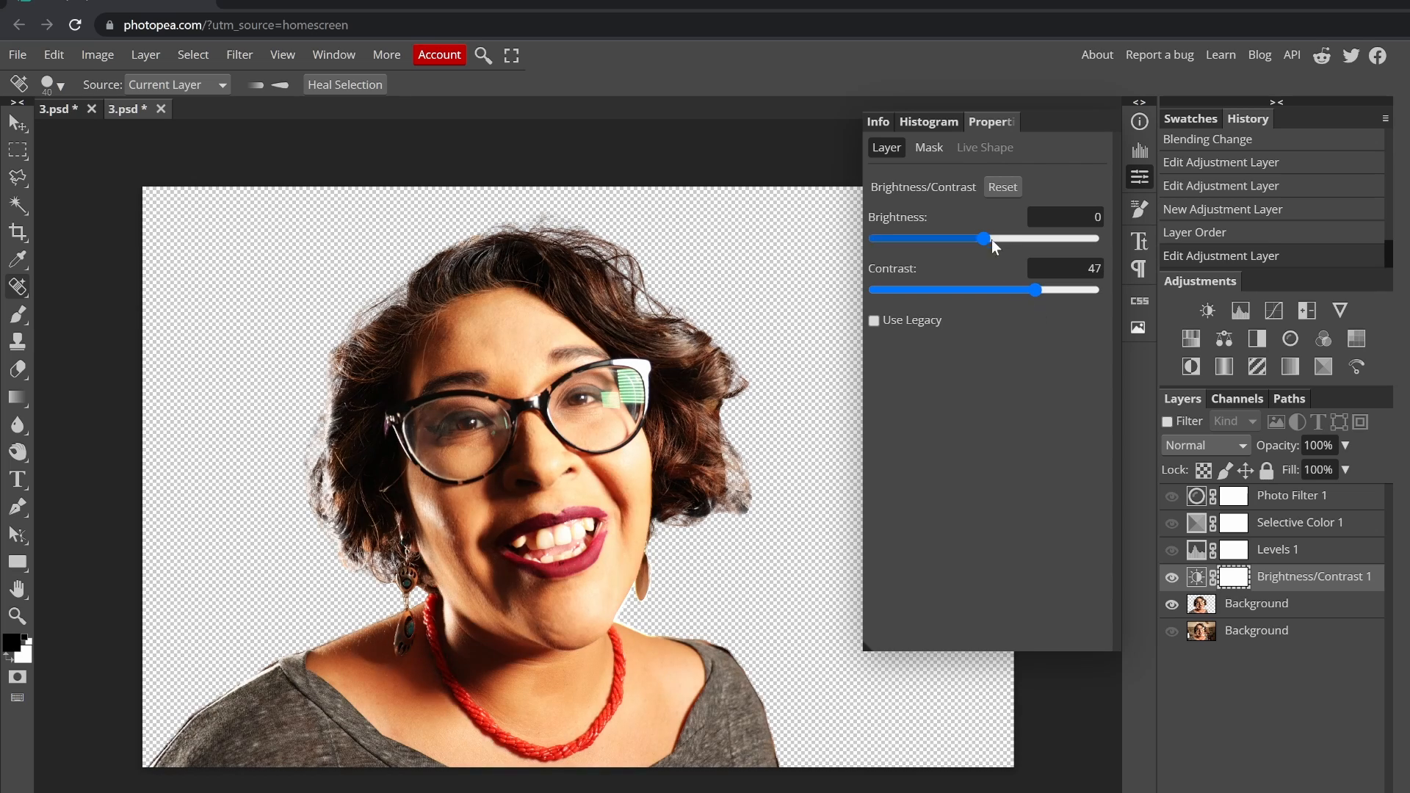
pyautogui.moveTo(990, 239); pyautogui.dragTo(966, 240)
# - Show the Levels, Selective Color and Photo Filter layers again
pyautogui.click(983, 122)
pyautogui.click(1171, 550)
pyautogui.click(1172, 523)
pyautogui.click(1172, 497)
pyautogui.press('v')
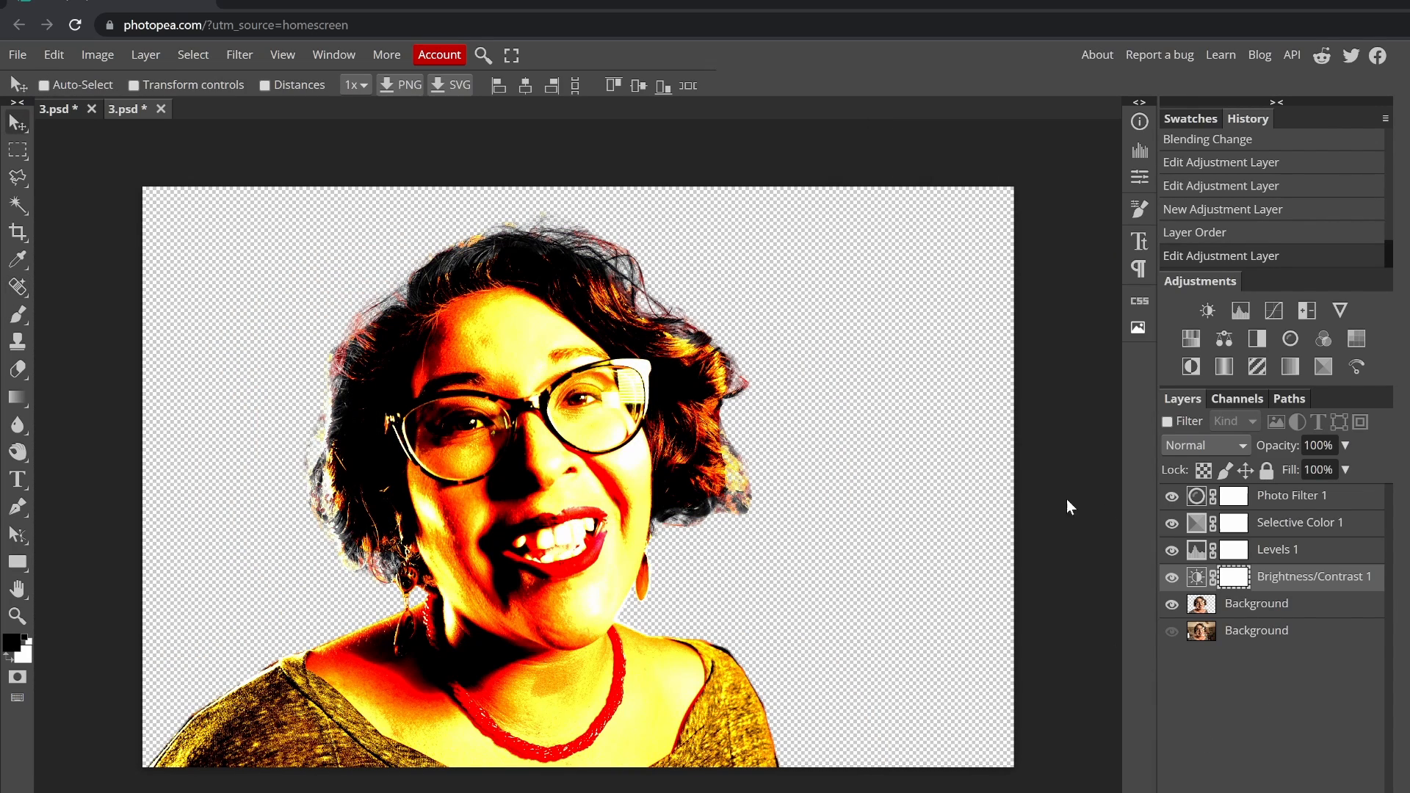
# - Add a new layer beneath the cutout, choose a bright orange foreground colour and draw a bottom-to-top gradient on it
pyautogui.click(1331, 791)
pyautogui.moveTo(1248, 578); pyautogui.dragTo(1253, 644)
pyautogui.click(12, 643)
pyautogui.click(358, 406)
pyautogui.click(348, 214)
pyautogui.click(456, 422)
pyautogui.press('g')
pyautogui.moveTo(559, 757); pyautogui.dragTo(544, 241)
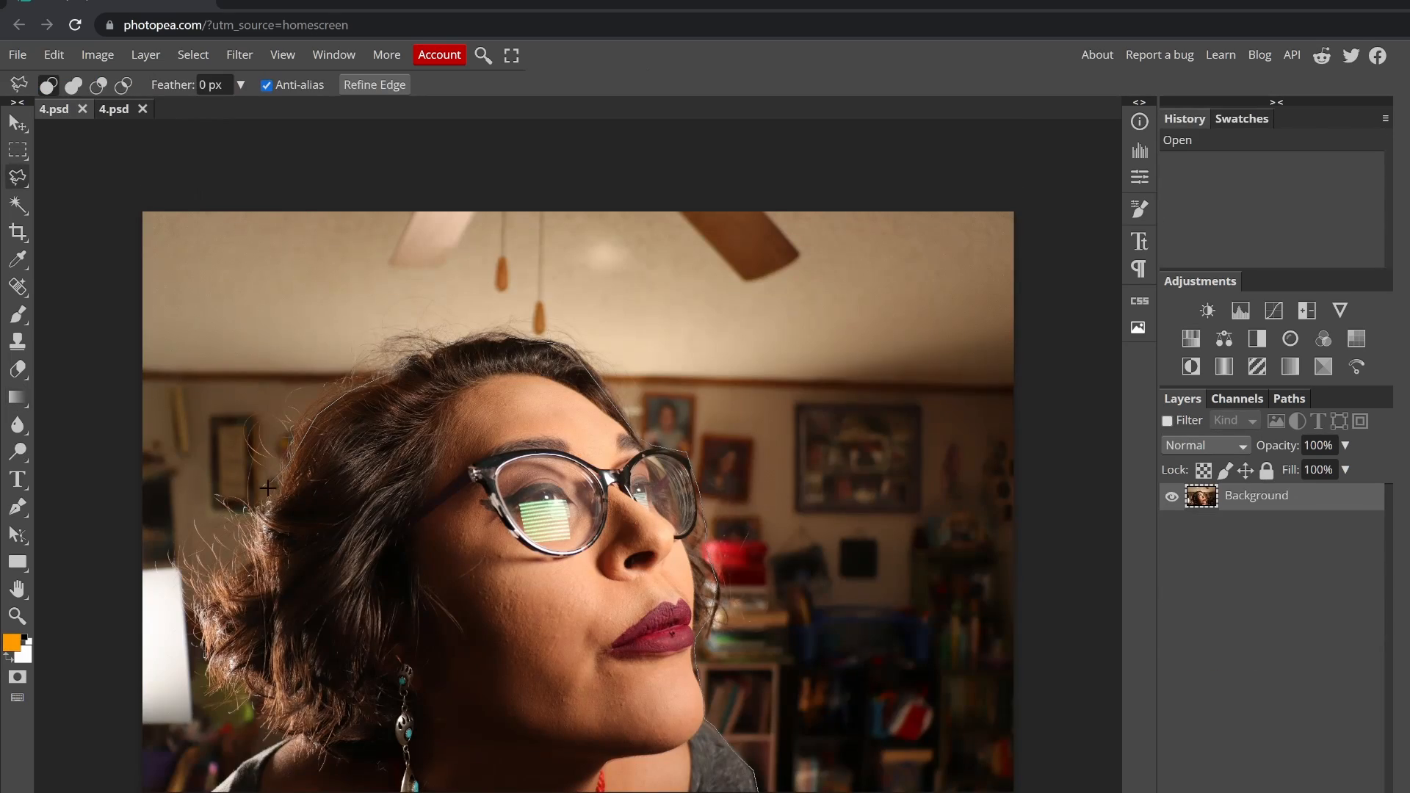
# - Lasso around the woman's hair, face, glasses and shoulders and open the selection in Refine Edge
pyautogui.moveTo(582, 791); pyautogui.dragTo(229, 792)
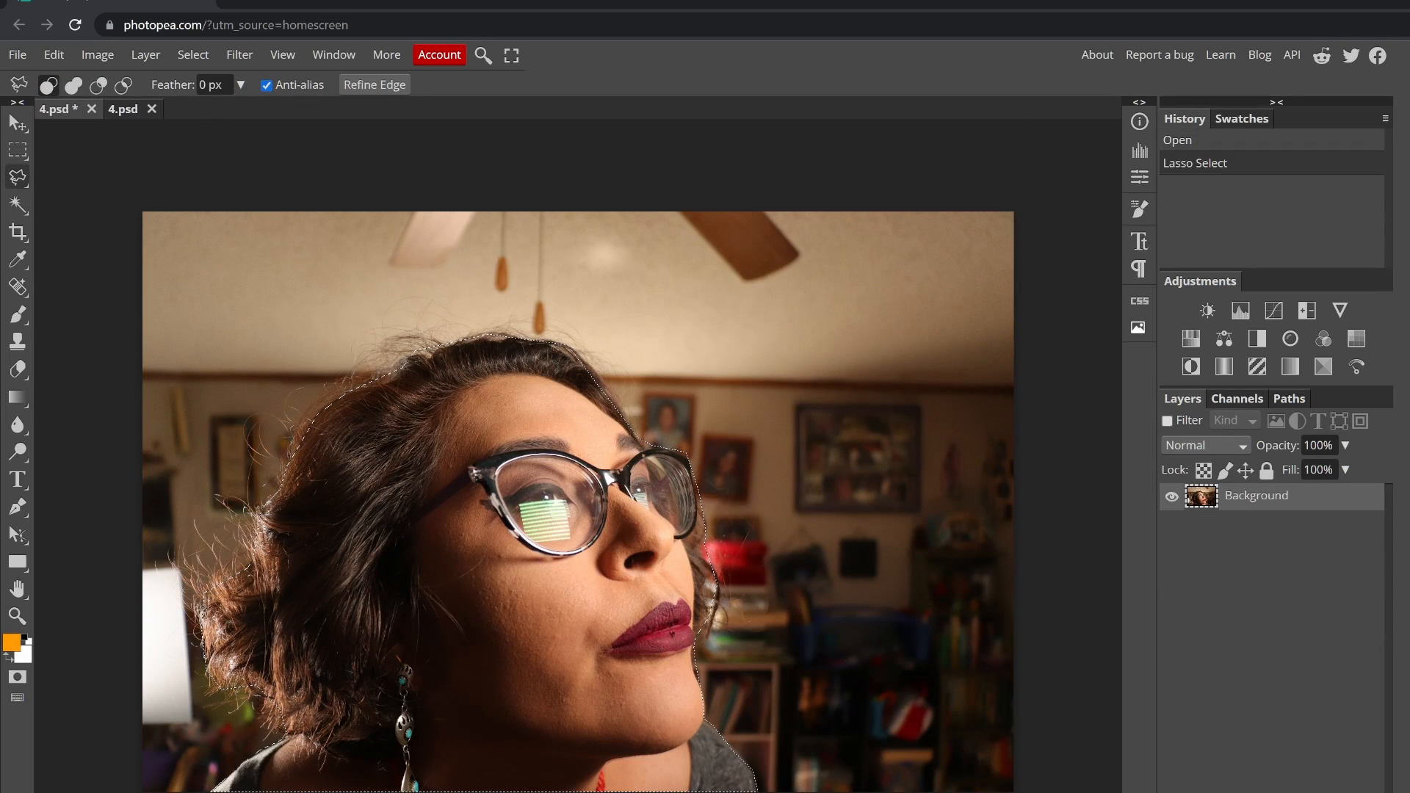
pyautogui.hotkey('ctrl', 'alt', 'r')
pyautogui.scroll(5, 394, 558)
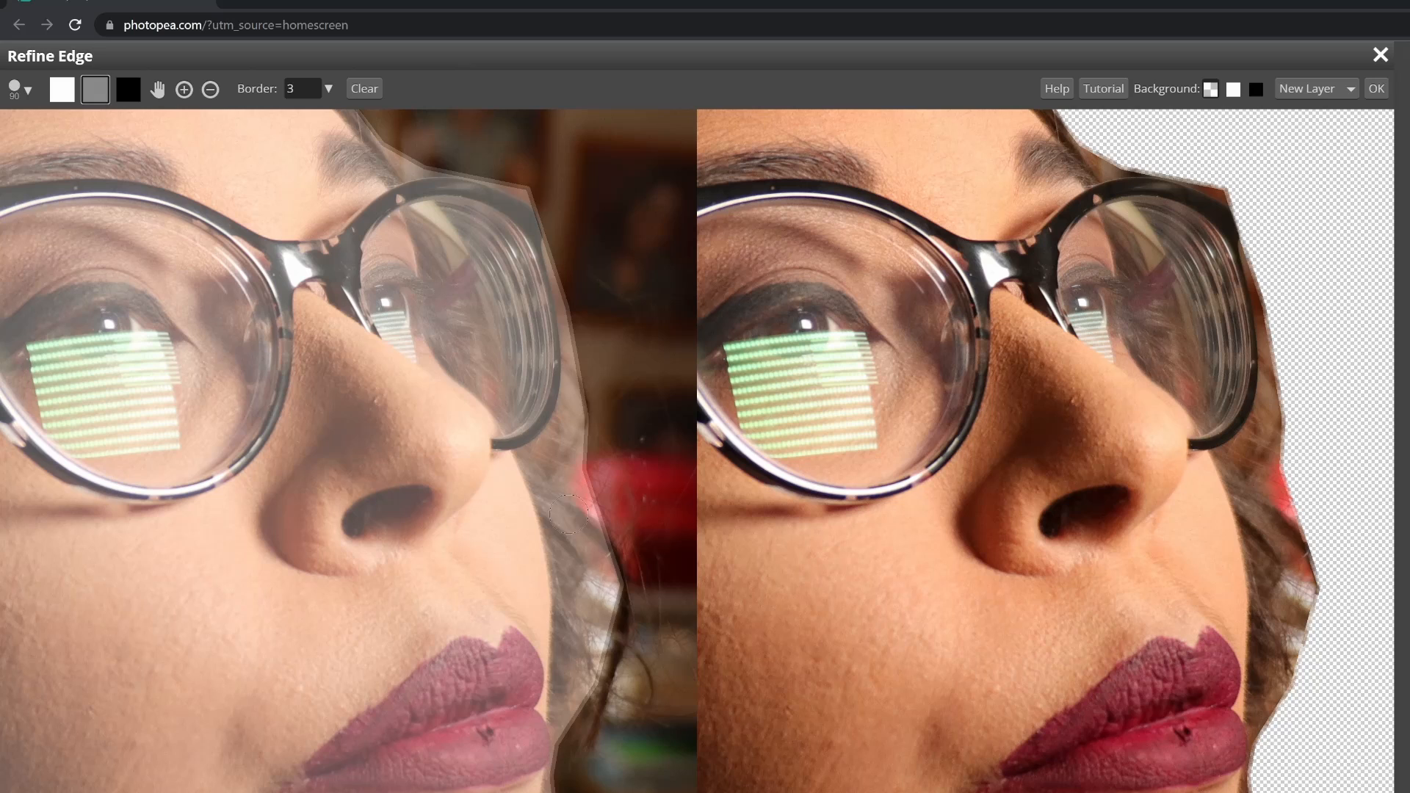
# - Refine the edge along the glasses, cheek and hair with a smaller brush and output the cutout to a new layer
pyautogui.moveTo(569, 513)
pyautogui.mouseDown()
pyautogui.moveTo(594, 661)
pyautogui.moveTo(577, 756)
pyautogui.moveTo(547, 462)
pyautogui.moveTo(590, 428)
pyautogui.mouseUp()
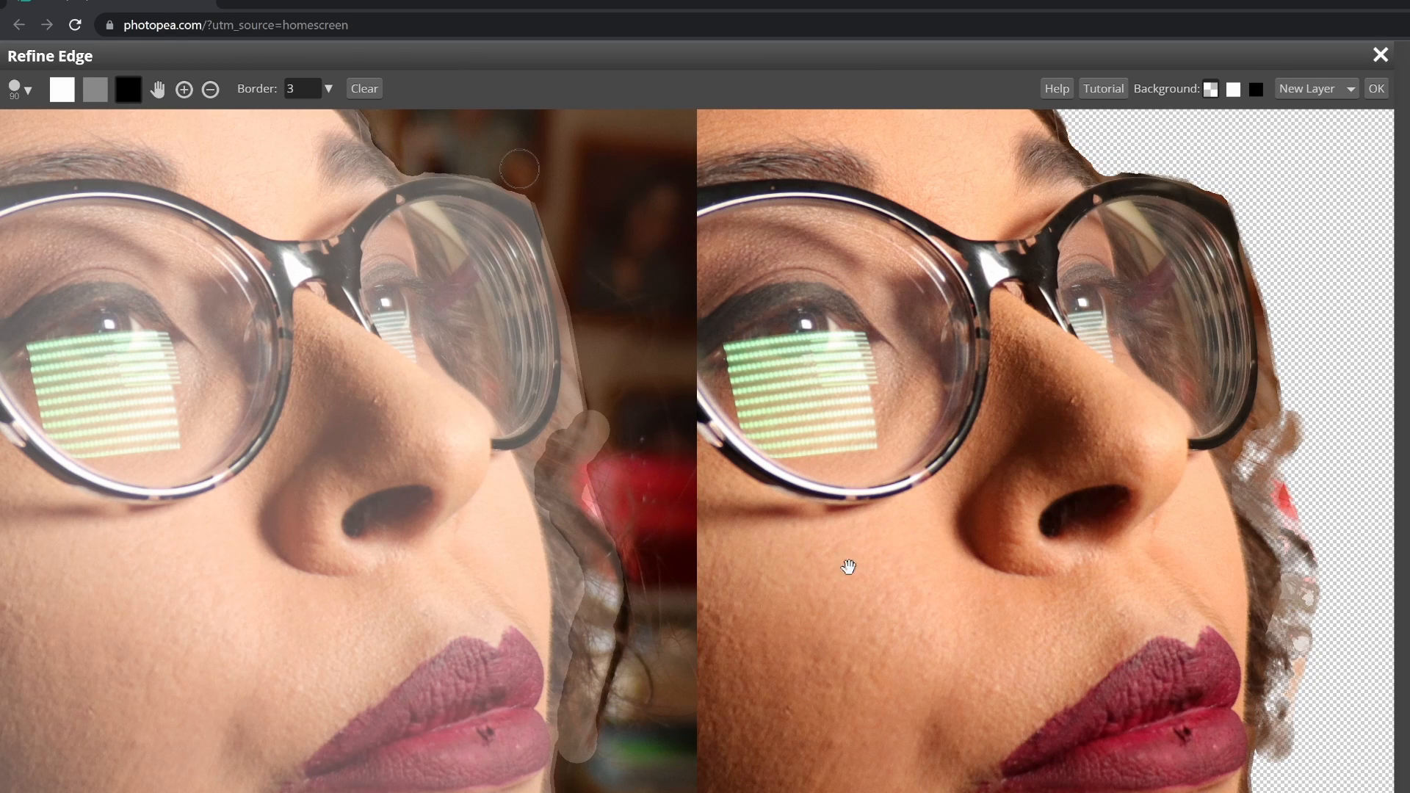
pyautogui.hotkey('ctrl', 'z')
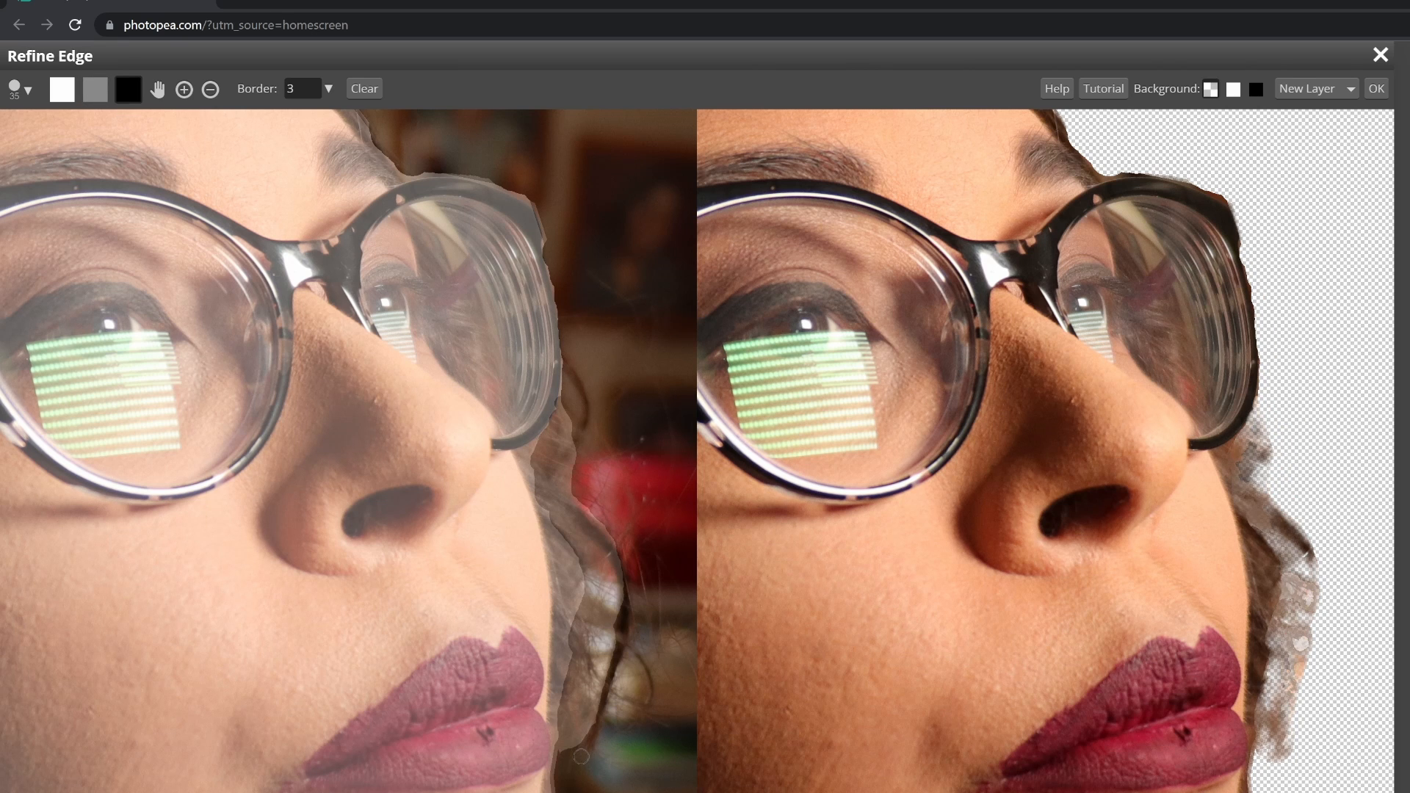
pyautogui.moveTo(581, 756)
pyautogui.mouseDown()
pyautogui.moveTo(569, 511)
pyautogui.moveTo(547, 498)
pyautogui.mouseUp()
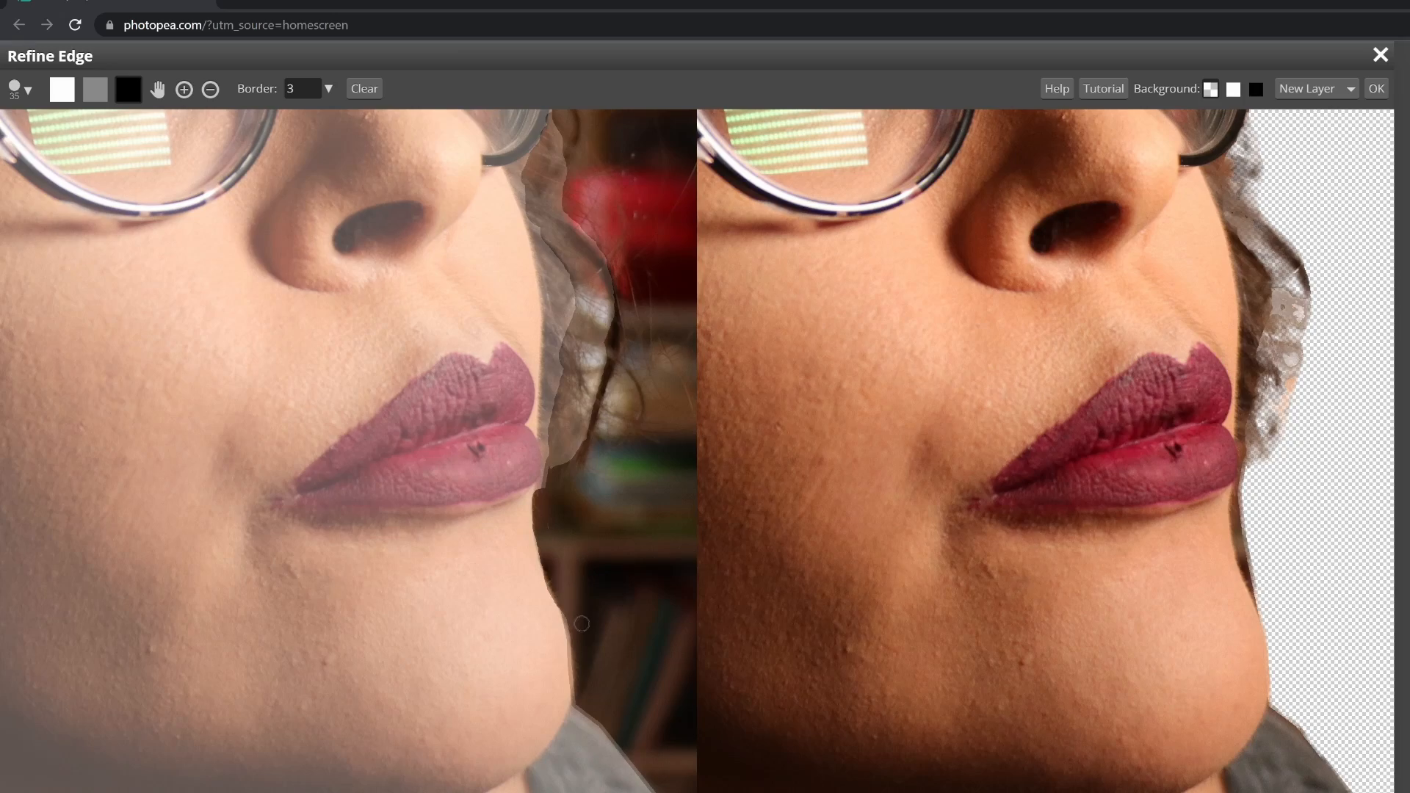
pyautogui.scroll(-3, 581, 623)
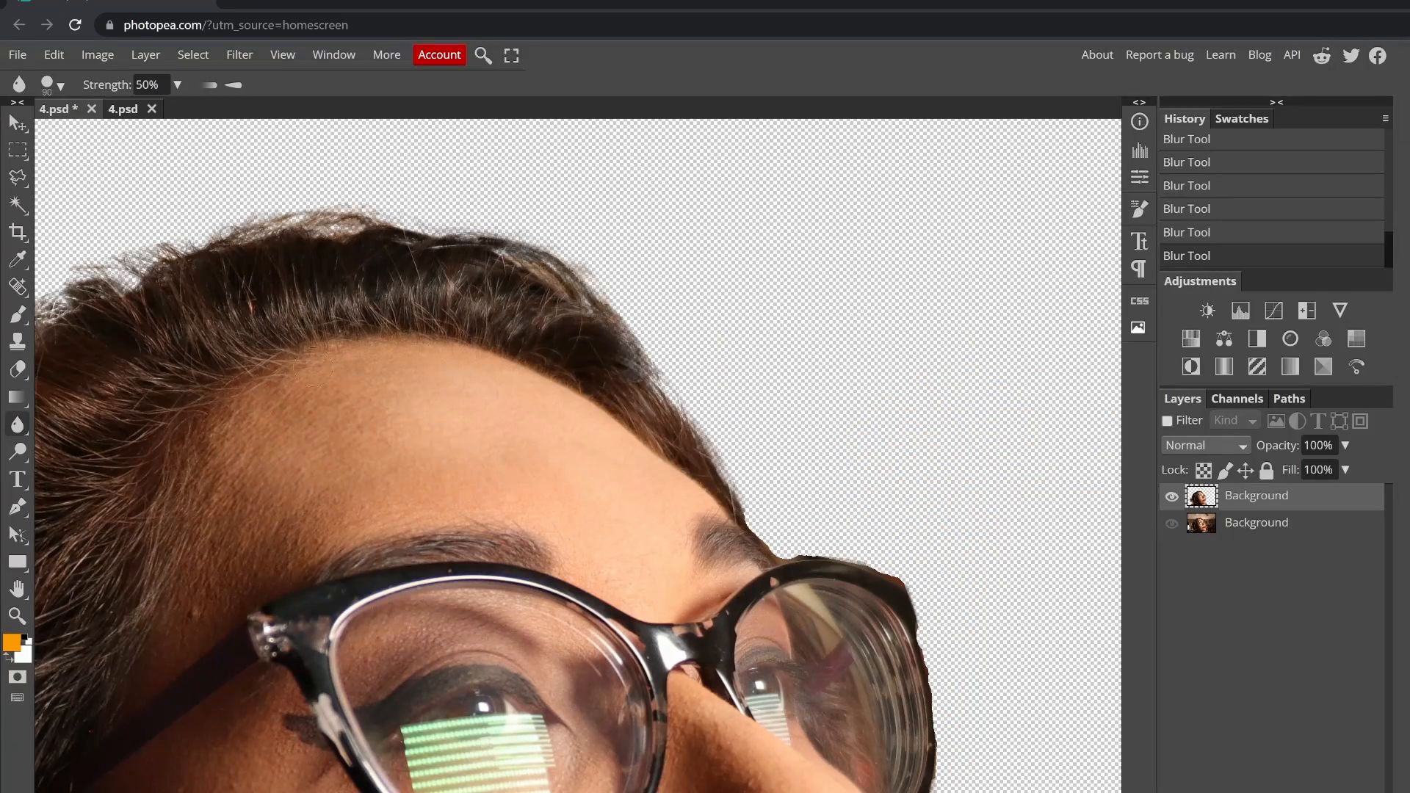
# - Soften the outline of the cutout with the Blur tool at 50% strength
pyautogui.moveTo(198, 565); pyautogui.dragTo(285, 566)
pyautogui.scroll(-3, 786, 562)
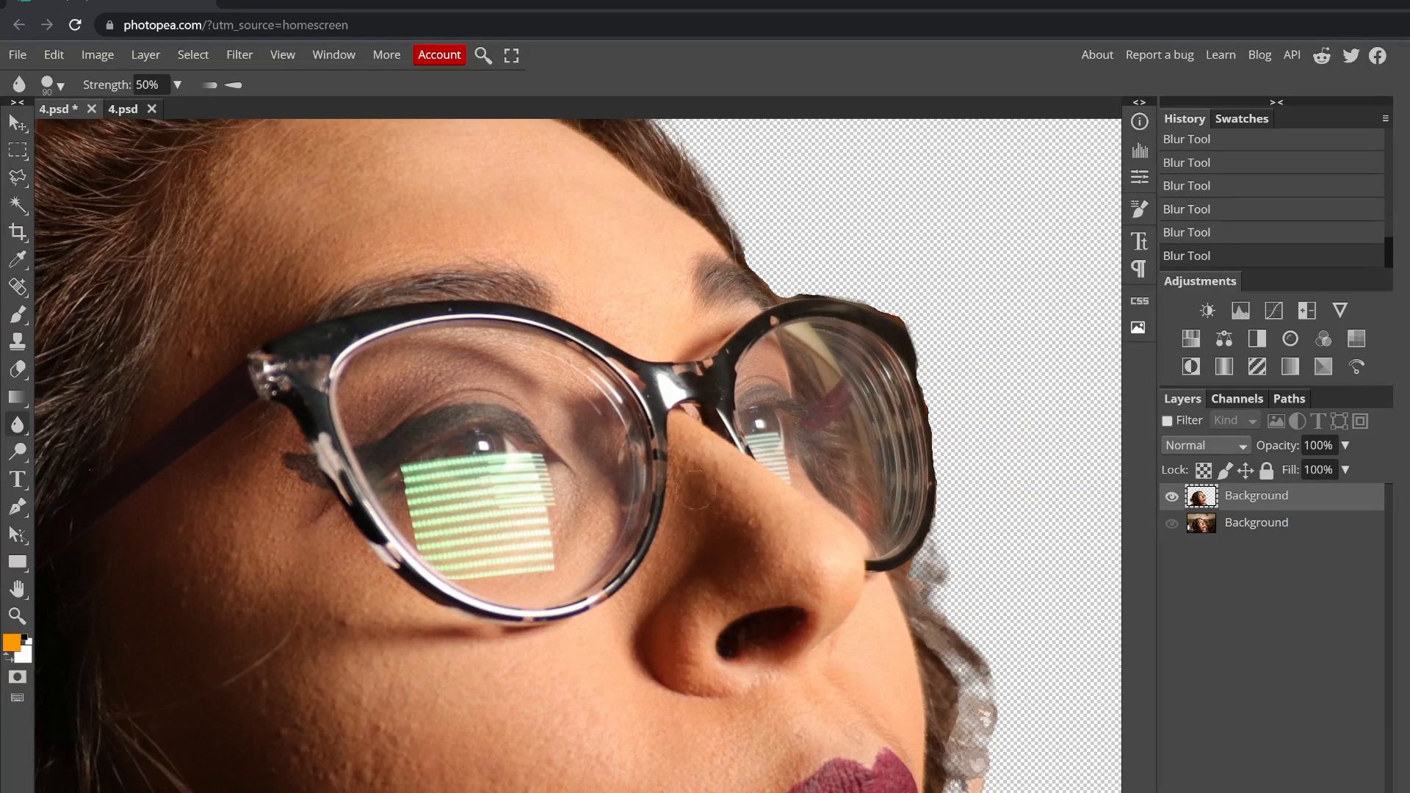
pyautogui.scroll(-3, 695, 489)
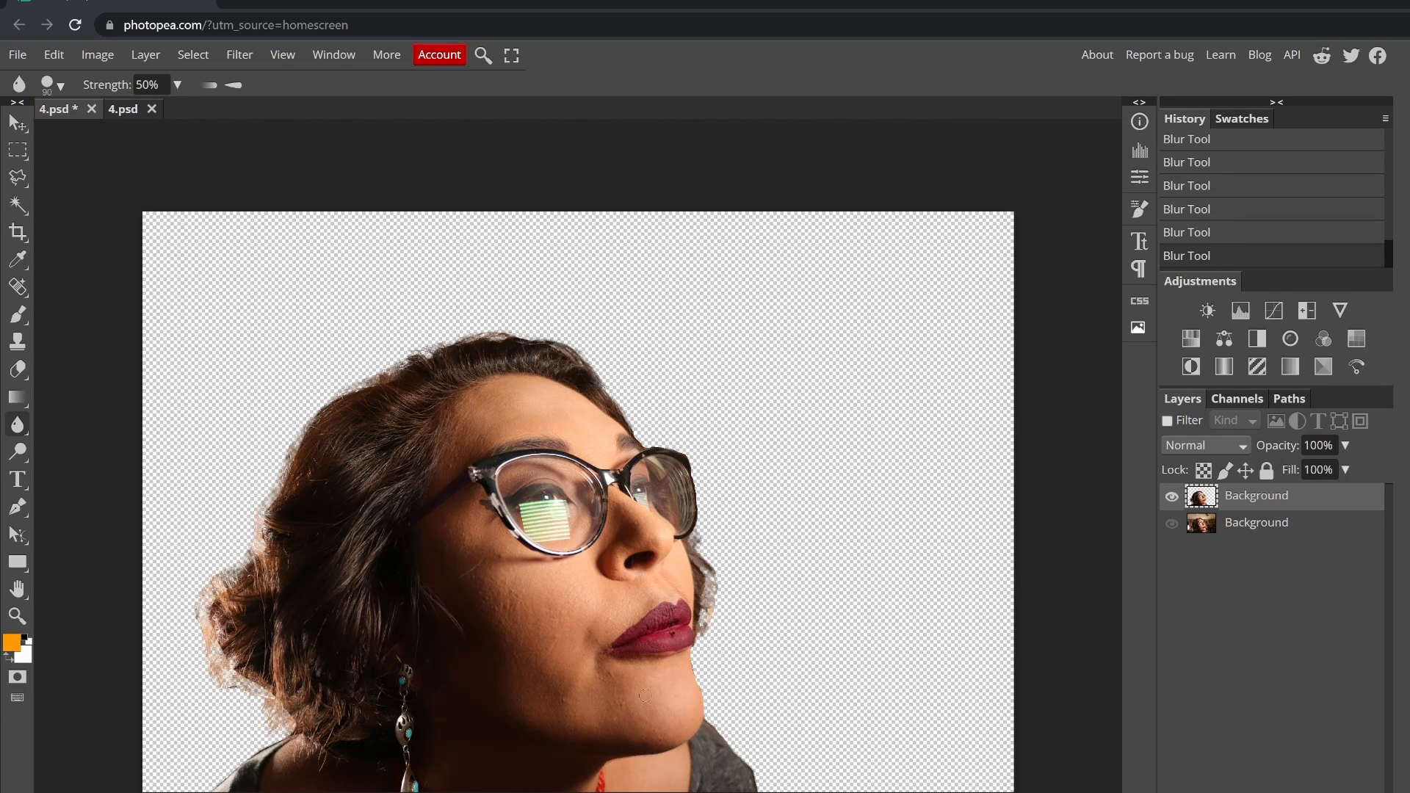
# - Add a Levels adjustment above the cutout with input black 2, midtone 0.87 and white 223
pyautogui.click(1240, 311)
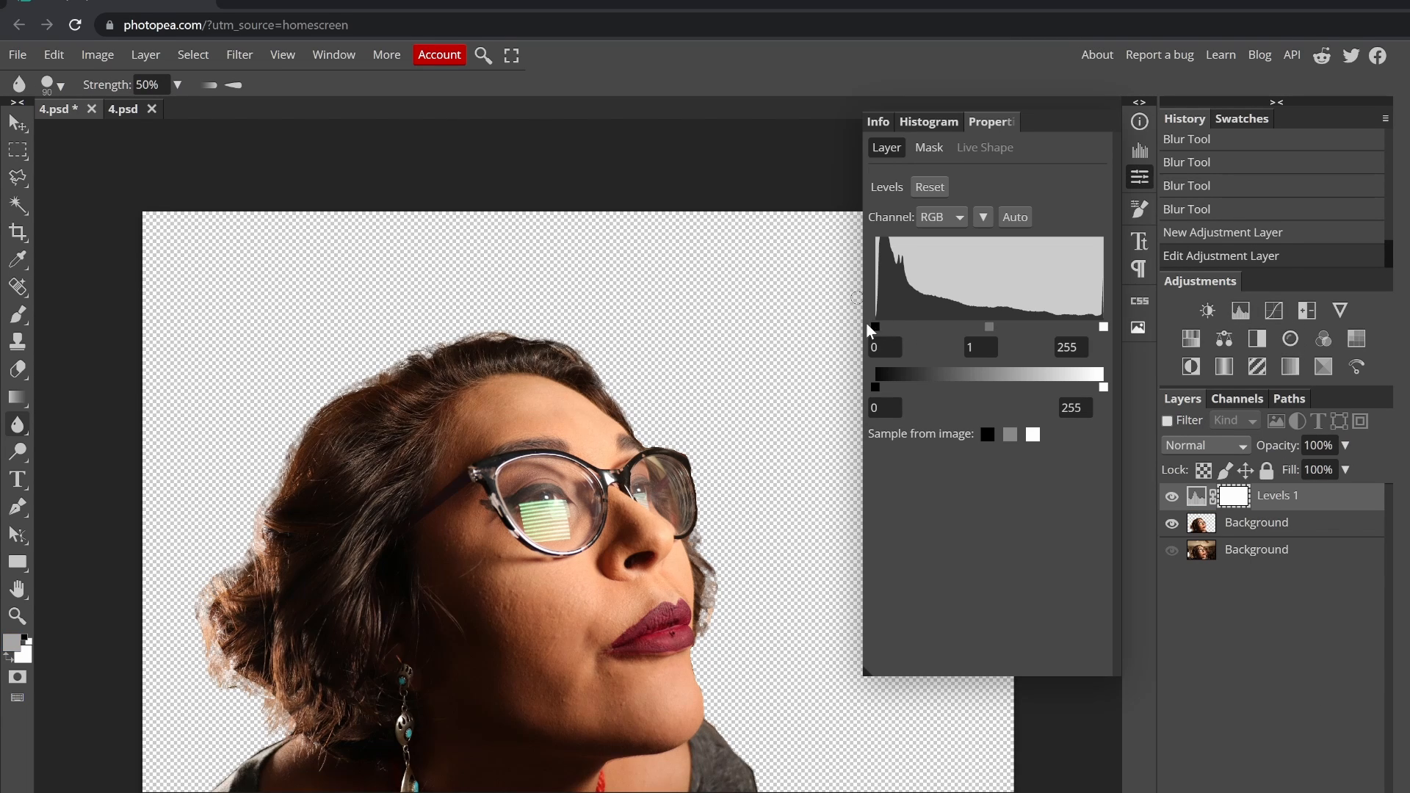
pyautogui.moveTo(874, 326); pyautogui.dragTo(875, 329)
pyautogui.moveTo(1102, 326); pyautogui.dragTo(1074, 326)
pyautogui.moveTo(975, 326); pyautogui.dragTo(981, 325)
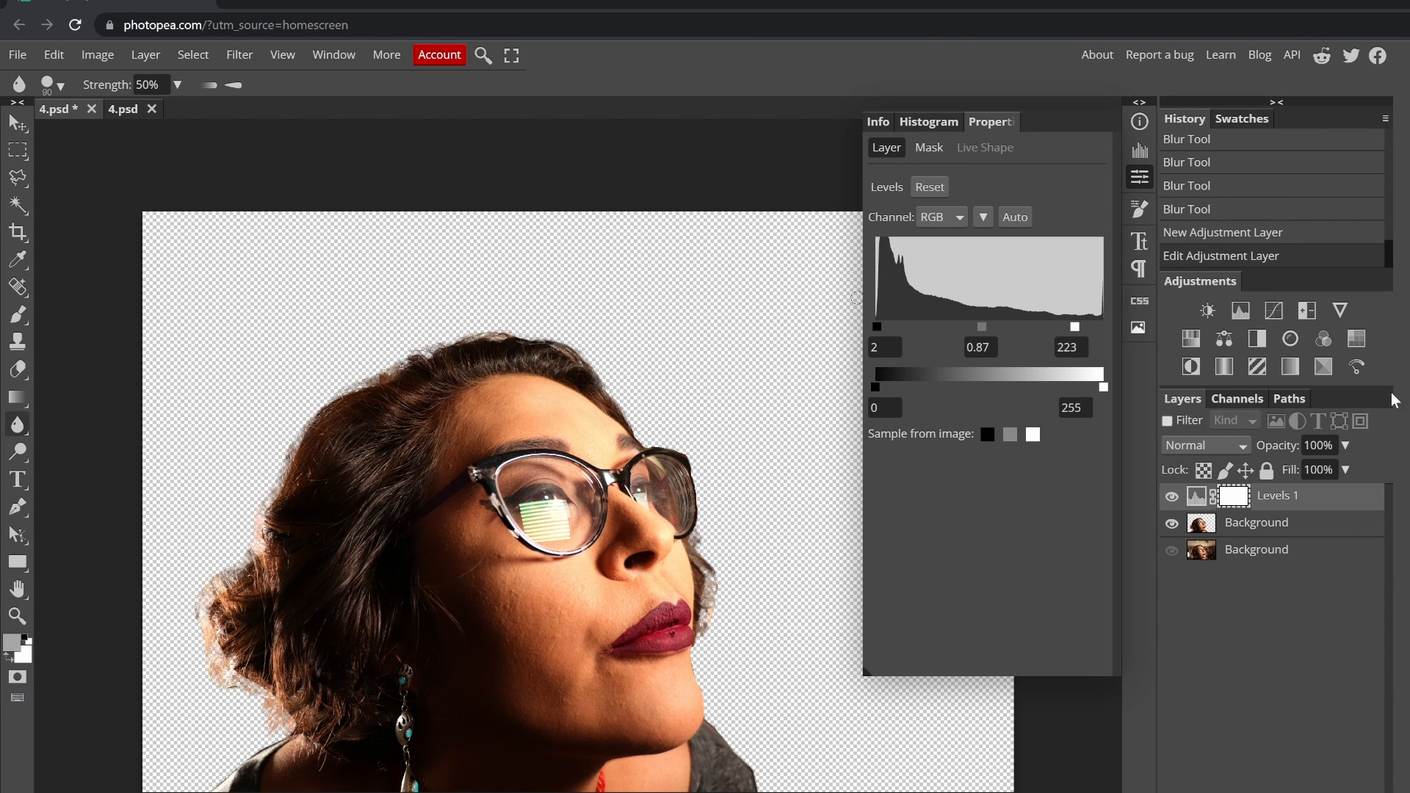
# - Add a Photo Filter adjustment in yellow-orange ffb200 at 100% density and set its blend mode to Vivid Light
pyautogui.click(1290, 339)
pyautogui.click(884, 216)
pyautogui.click(356, 213)
pyautogui.click(360, 416)
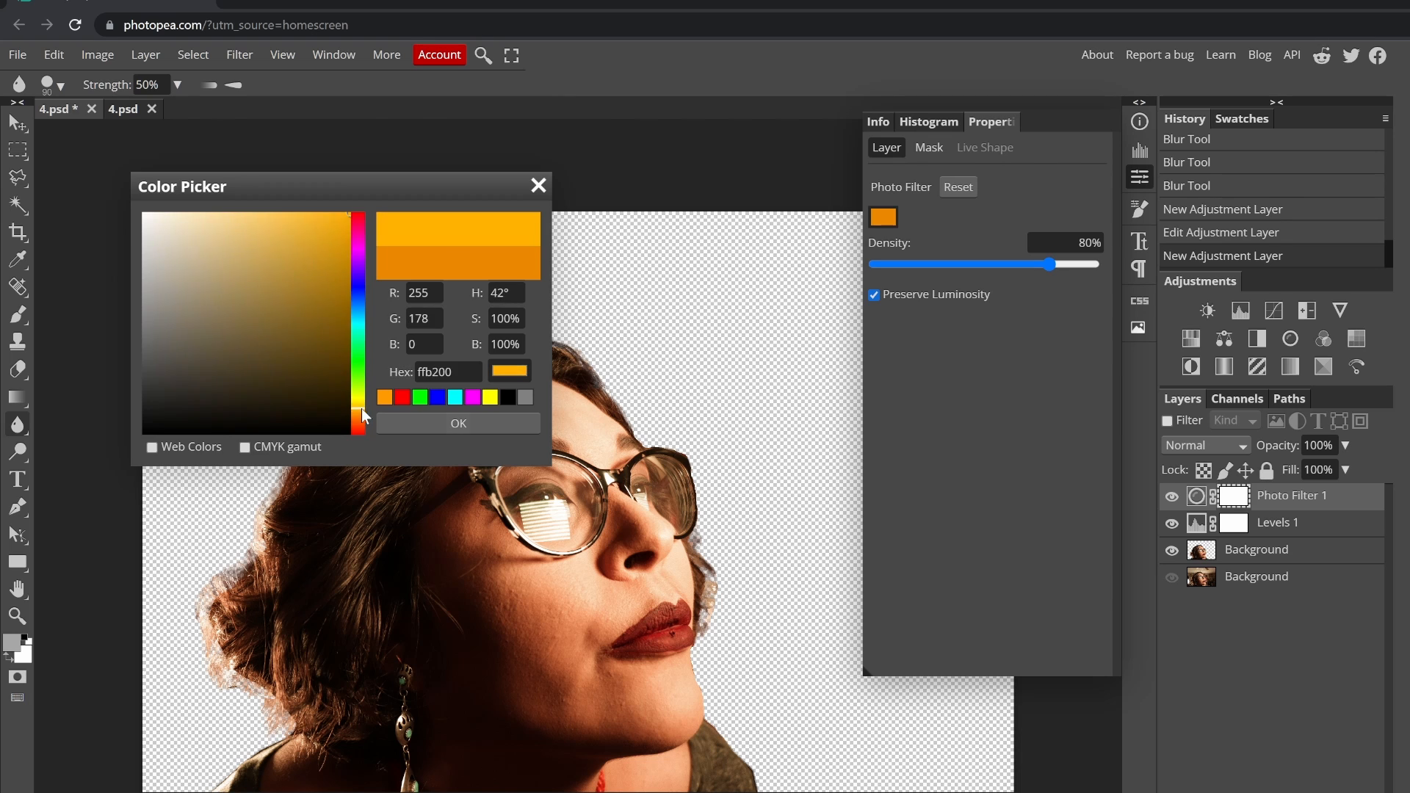
pyautogui.click(458, 423)
pyautogui.moveTo(1048, 265); pyautogui.dragTo(1122, 267)
pyautogui.click(1205, 445)
pyautogui.click(1218, 721)
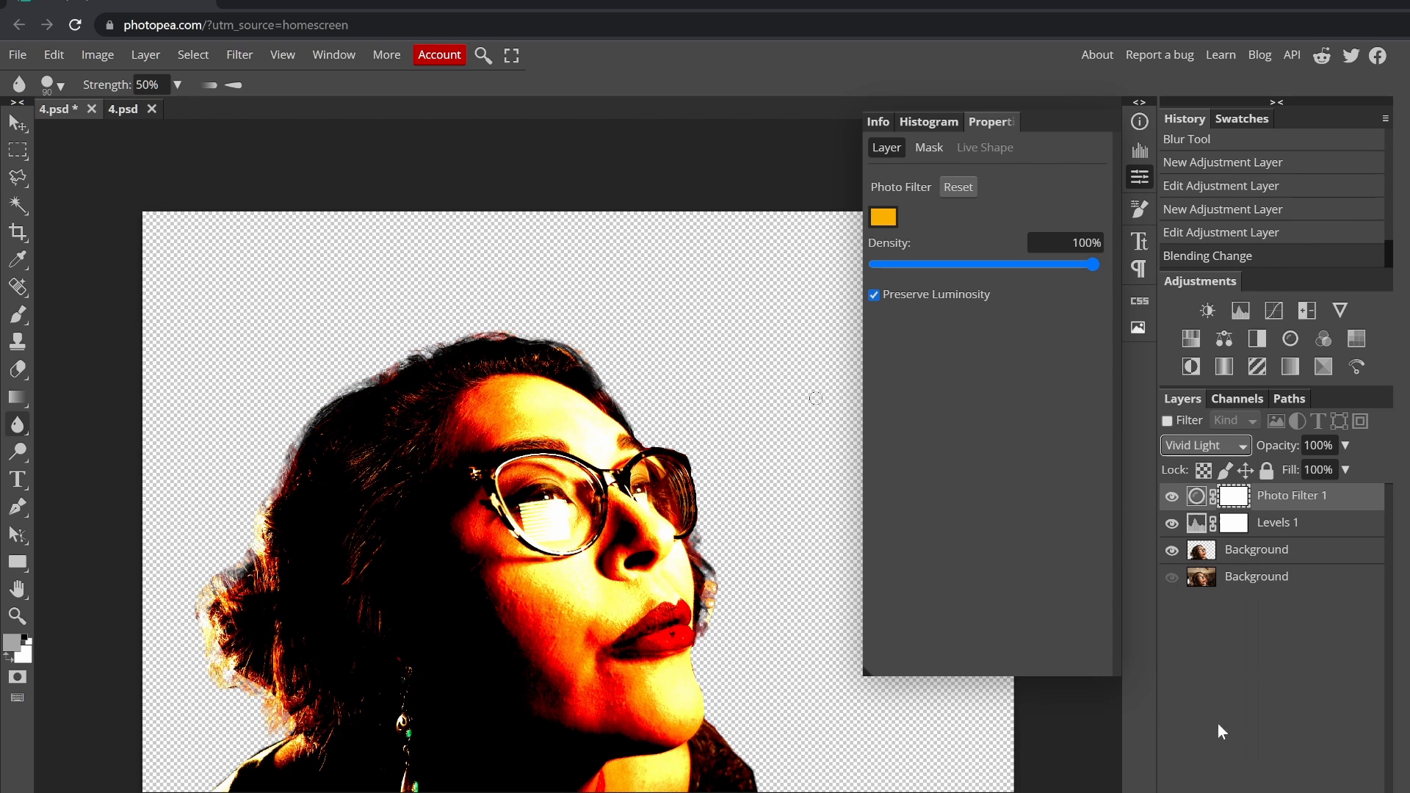
# - Add a Selective Color adjustment; set Black to cyan -2, magenta 42, yellow -15, black 5 and Neutral to -87, -55, 46, 23 percent
pyautogui.click(1322, 366)
pyautogui.click(940, 217)
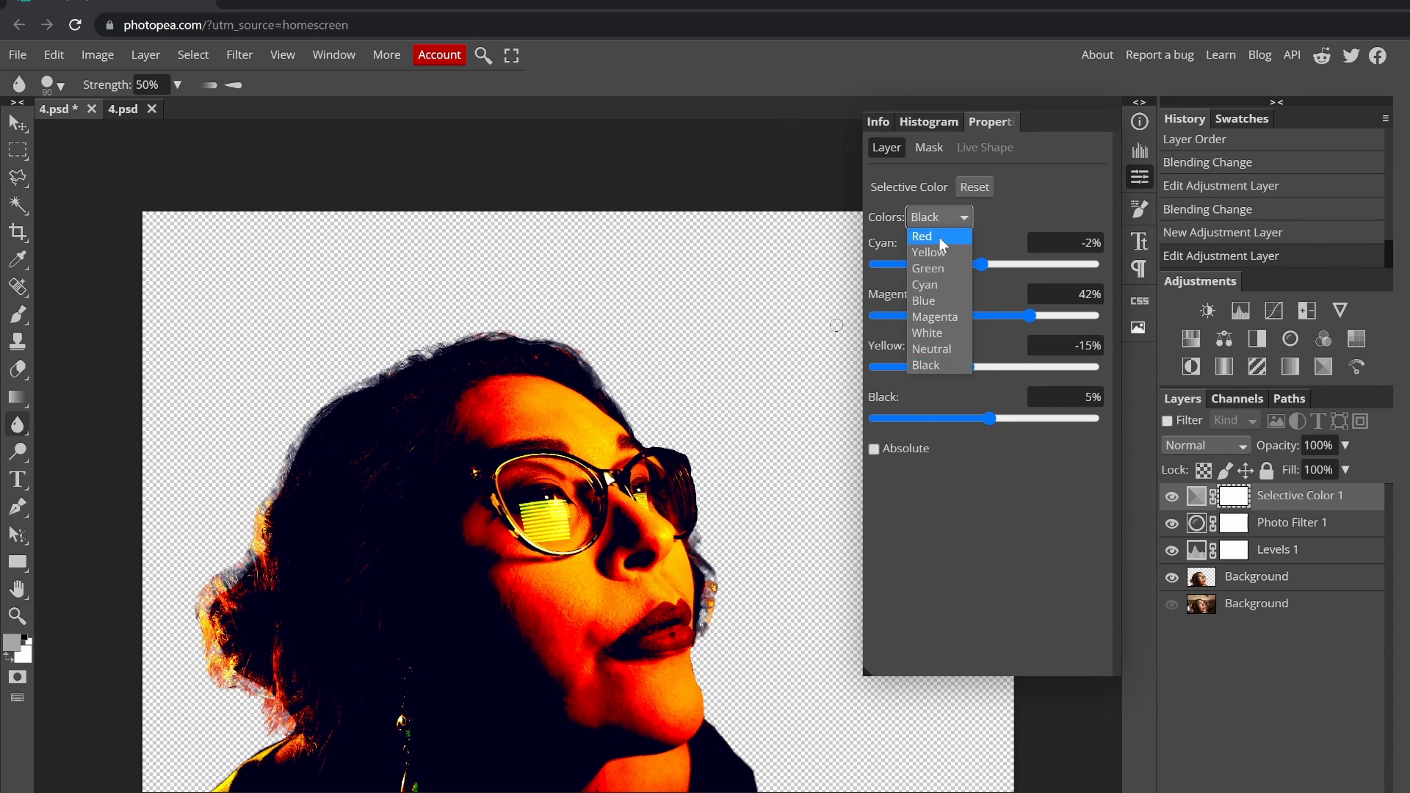
pyautogui.click(931, 349)
pyautogui.moveTo(984, 264); pyautogui.dragTo(894, 265)
pyautogui.moveTo(984, 315); pyautogui.dragTo(951, 316)
pyautogui.moveTo(984, 367); pyautogui.dragTo(1033, 367)
pyautogui.moveTo(952, 316); pyautogui.dragTo(924, 316)
pyautogui.moveTo(984, 418)
pyautogui.mouseDown()
pyautogui.moveTo(1134, 416)
pyautogui.moveTo(1009, 418)
pyautogui.mouseUp()
pyautogui.moveTo(895, 264); pyautogui.dragTo(889, 268)
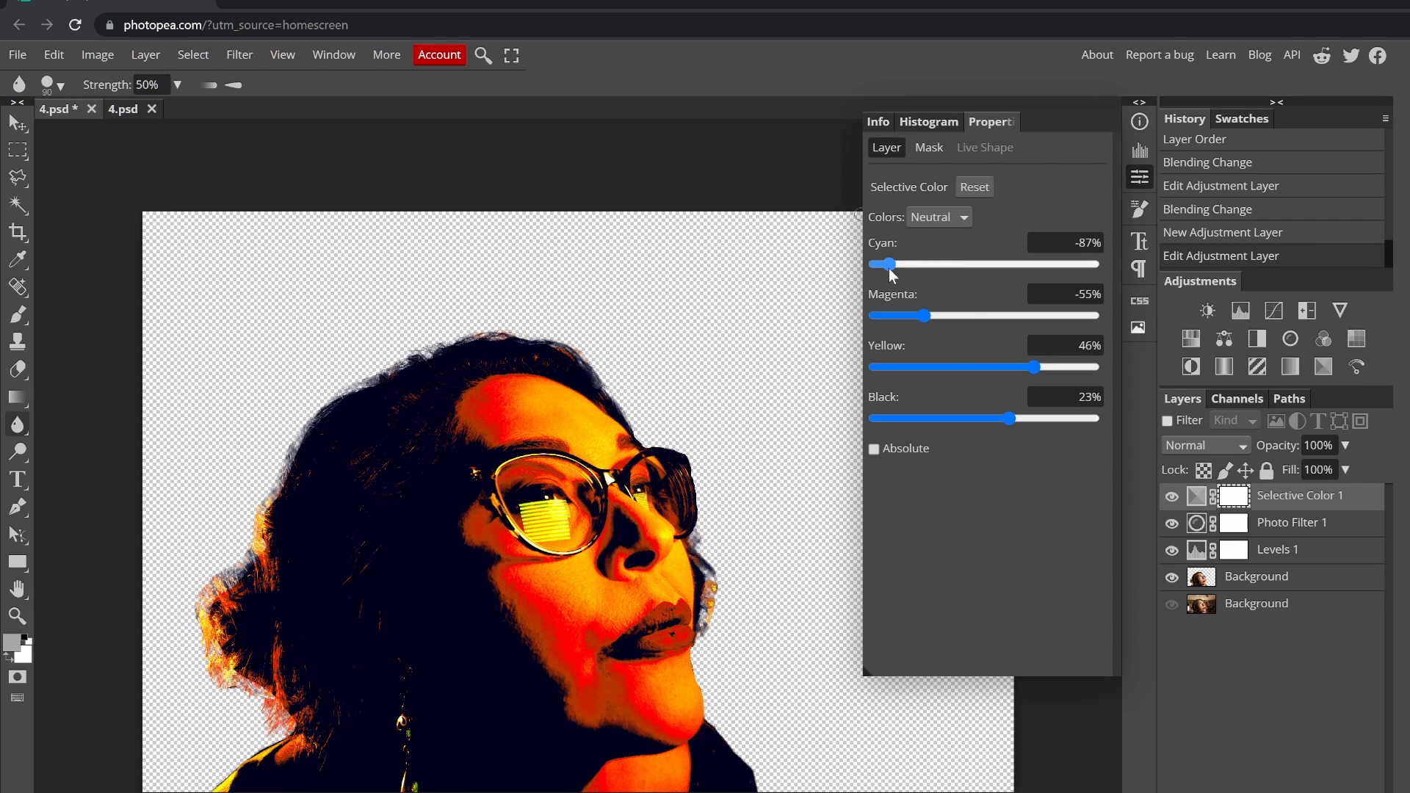
# - Fine-tune cyan, magenta and yellow of the White range, strongly reduce its black and turn on Absolute
pyautogui.click(940, 217)
pyautogui.click(932, 328)
pyautogui.moveTo(983, 265); pyautogui.dragTo(986, 264)
pyautogui.moveTo(984, 316); pyautogui.dragTo(979, 316)
pyautogui.moveTo(983, 367); pyautogui.dragTo(974, 368)
pyautogui.moveTo(984, 419); pyautogui.dragTo(874, 419)
pyautogui.click(874, 449)
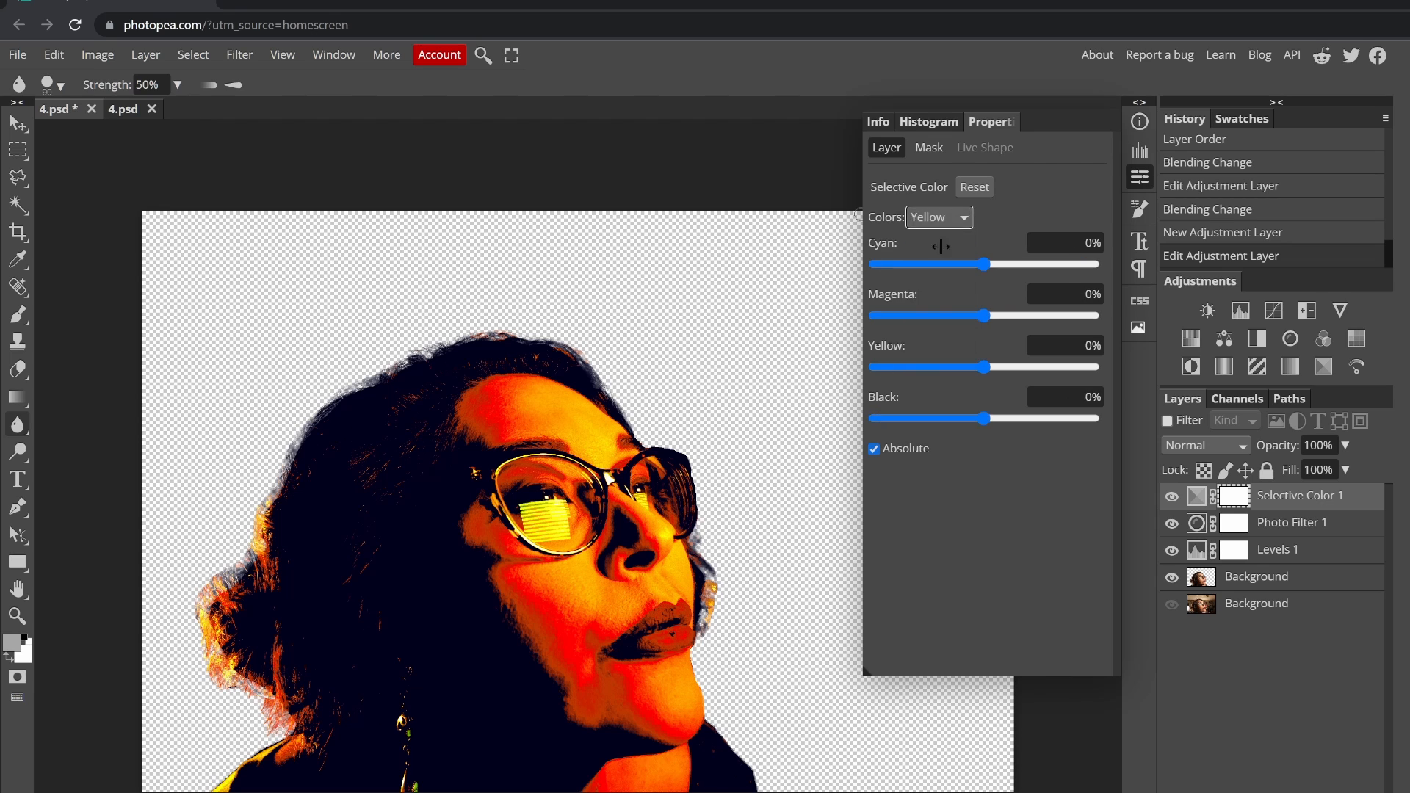
# - Hide the Levels, Photo Filter and Selective Color layers and add a Curves adjustment layer beneath them
pyautogui.click(1172, 550)
pyautogui.click(1172, 522)
pyautogui.click(1169, 498)
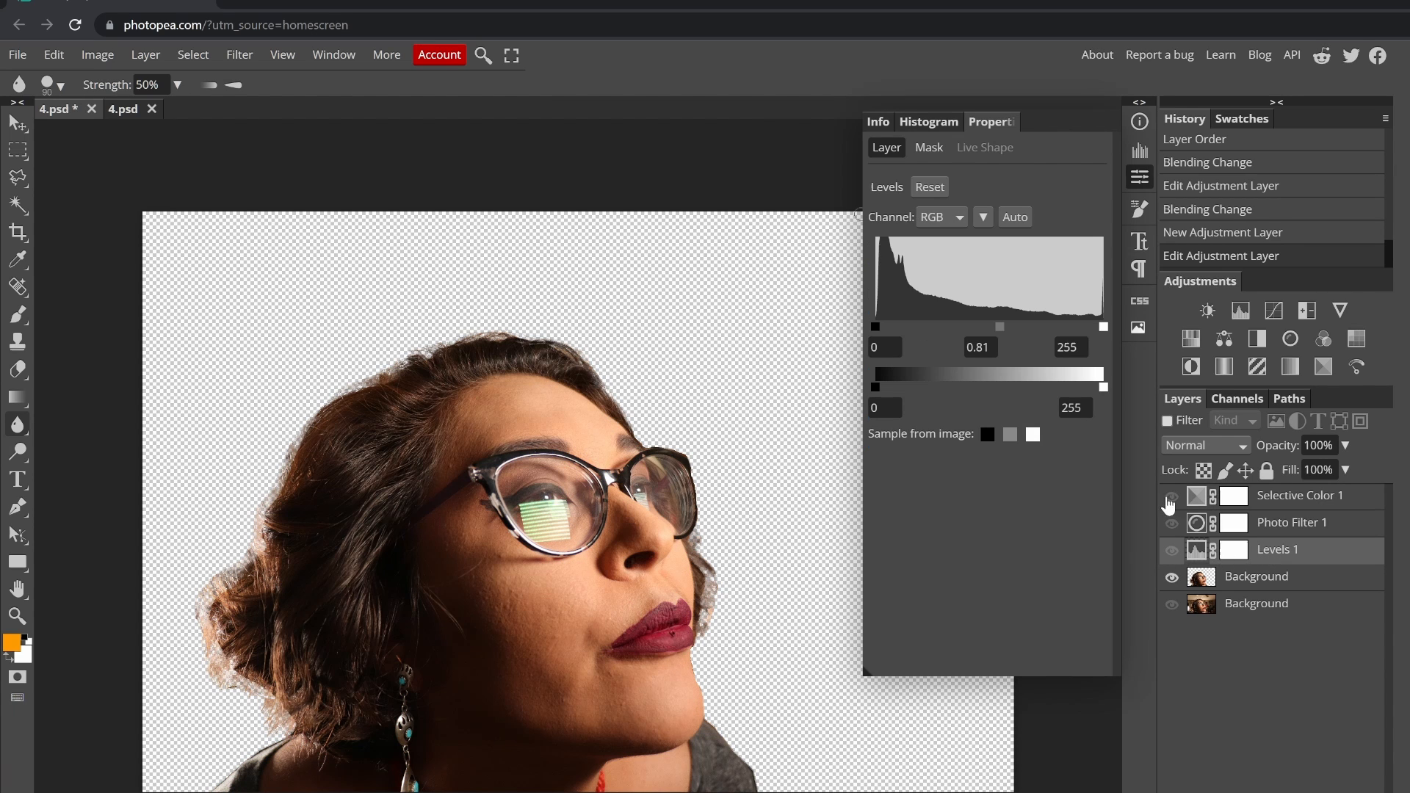
pyautogui.click(1274, 310)
pyautogui.moveTo(1278, 549); pyautogui.dragTo(1304, 585)
# - Raise the RGB curve to output 107 at input 79 and show the three hidden adjustment layers again
pyautogui.moveTo(897, 437); pyautogui.dragTo(941, 367)
pyautogui.click(1172, 550)
pyautogui.click(1171, 523)
pyautogui.click(1173, 498)
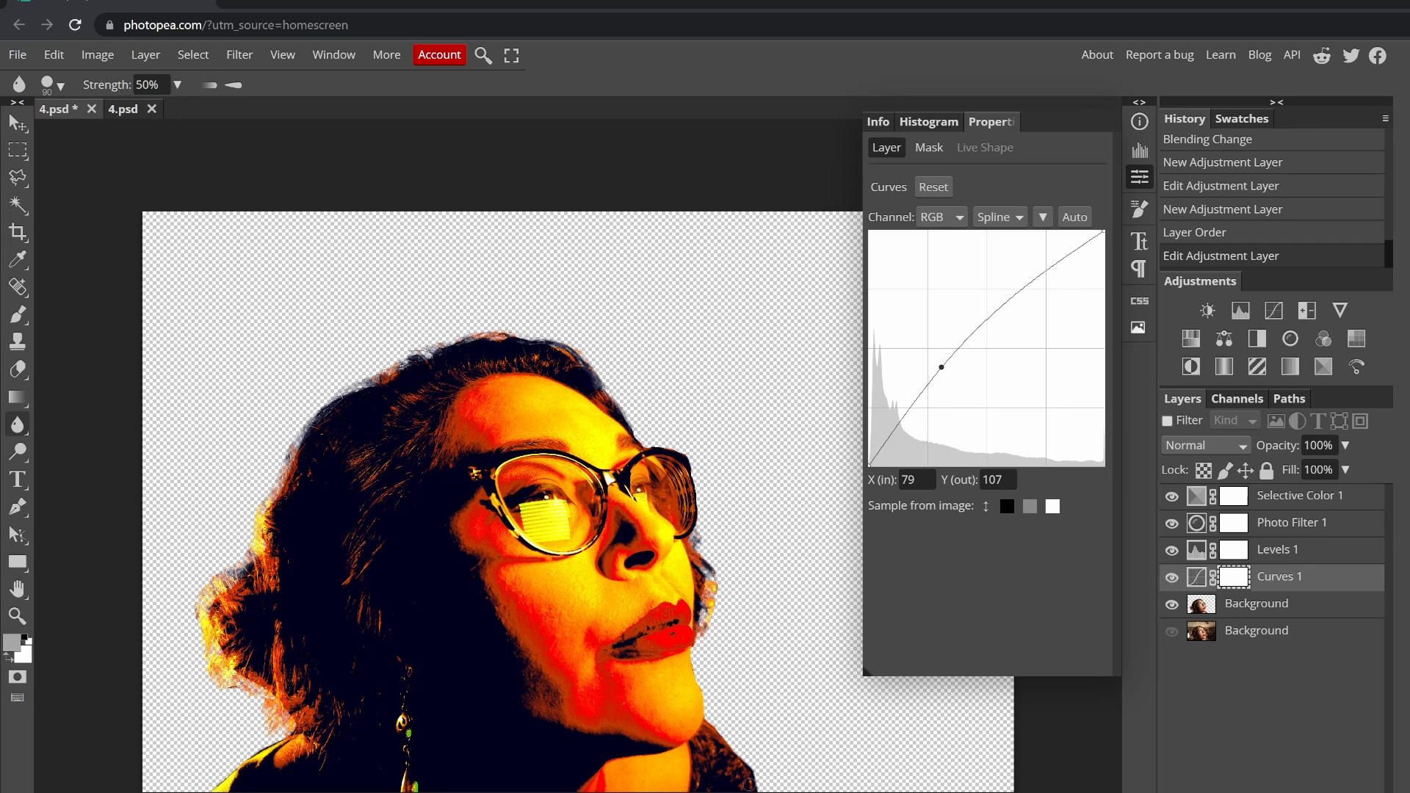
# - Reshape the RGB curve with a lifted black point, a white point pulled inward and a midpoint at input 108, output 122
pyautogui.moveTo(1104, 231); pyautogui.dragTo(1053, 232)
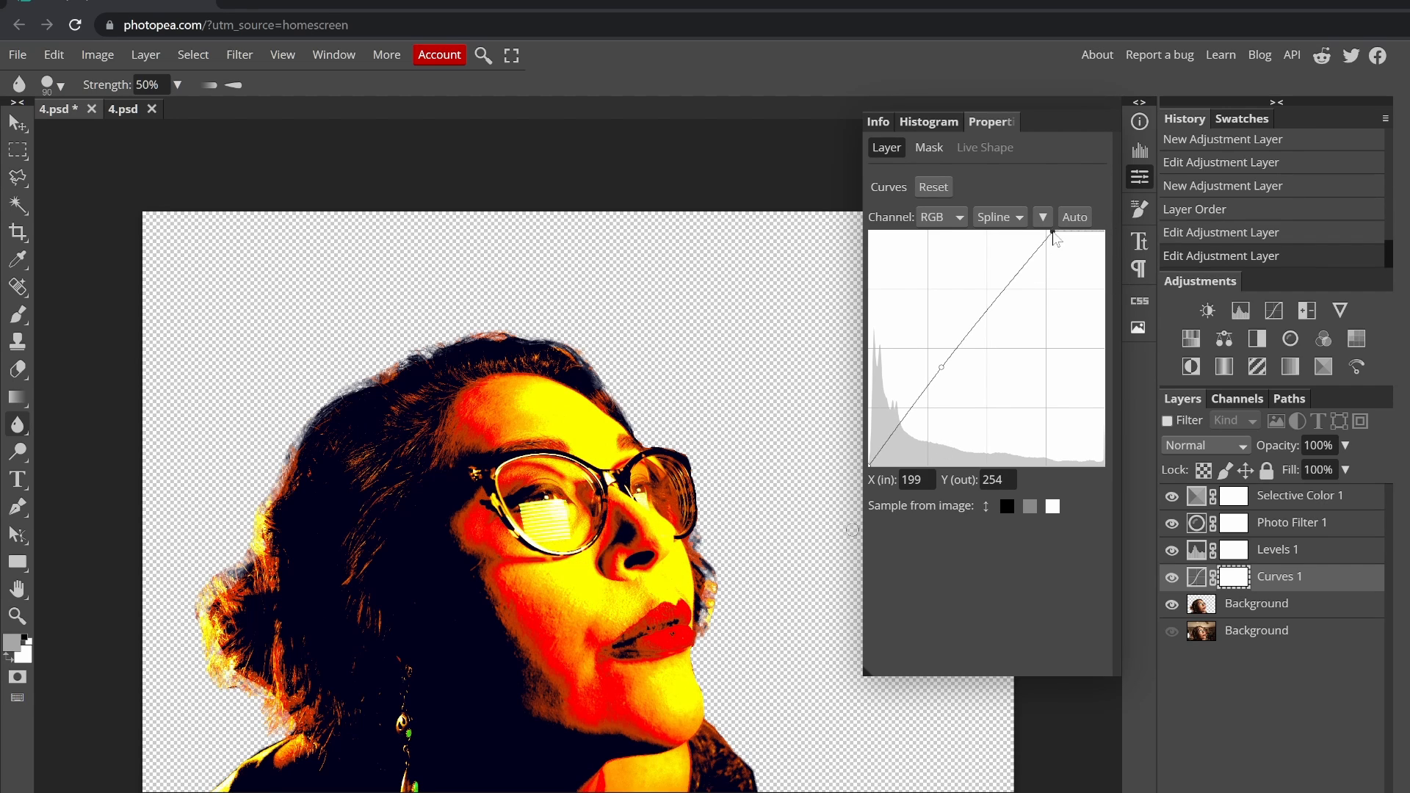
pyautogui.moveTo(869, 465); pyautogui.dragTo(893, 230)
pyautogui.moveTo(1053, 232)
pyautogui.mouseDown()
pyautogui.moveTo(1080, 243)
pyautogui.moveTo(1077, 231)
pyautogui.mouseUp()
pyautogui.moveTo(892, 231); pyautogui.dragTo(967, 355)
pyautogui.click(1171, 523)
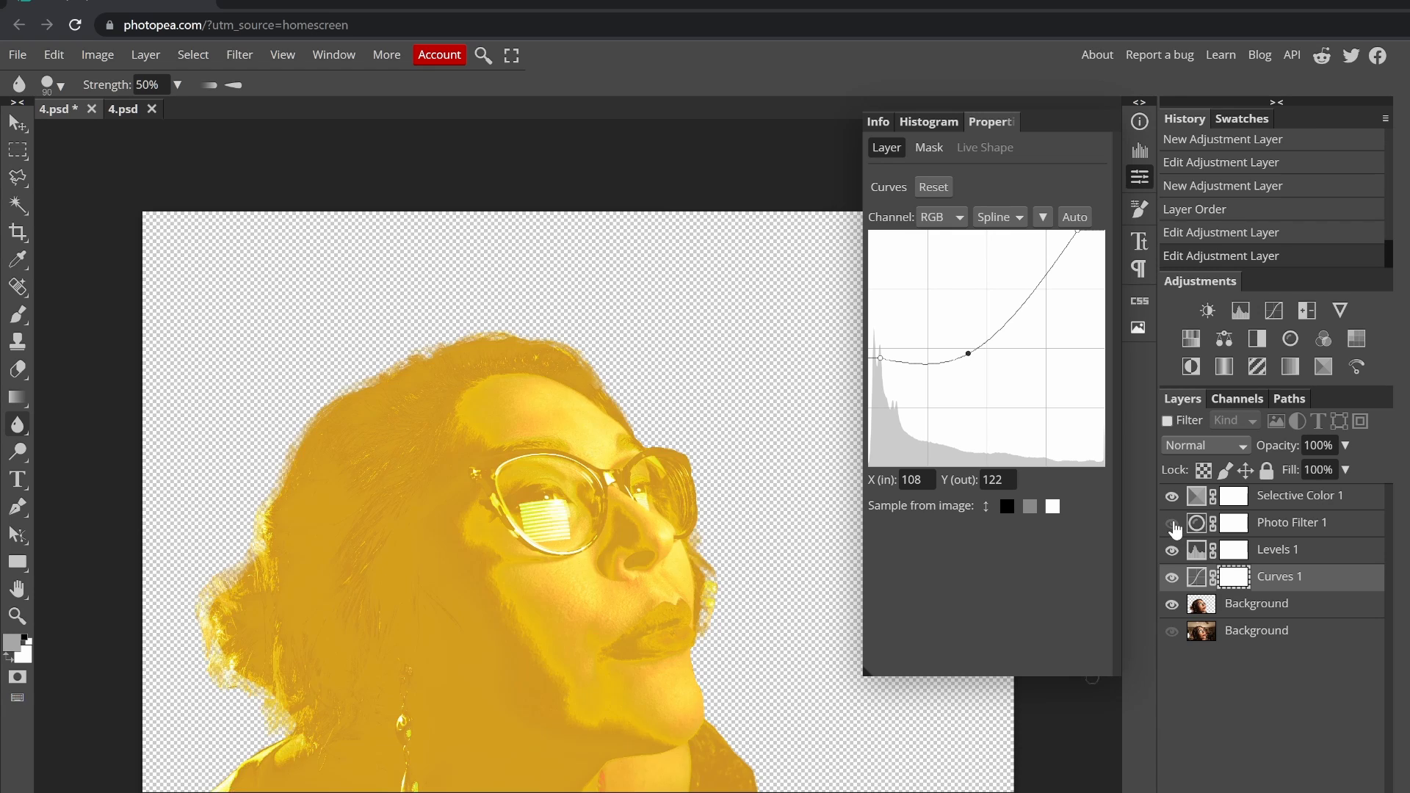
pyautogui.click(1171, 523)
# - Set the yellows in the Selective Color layer to Cyan -75%, Magenta -100% and Yellow 63%
pyautogui.click(1196, 497)
pyautogui.moveTo(979, 266); pyautogui.dragTo(902, 266)
pyautogui.moveTo(984, 316); pyautogui.dragTo(874, 316)
pyautogui.moveTo(983, 367); pyautogui.dragTo(1052, 369)
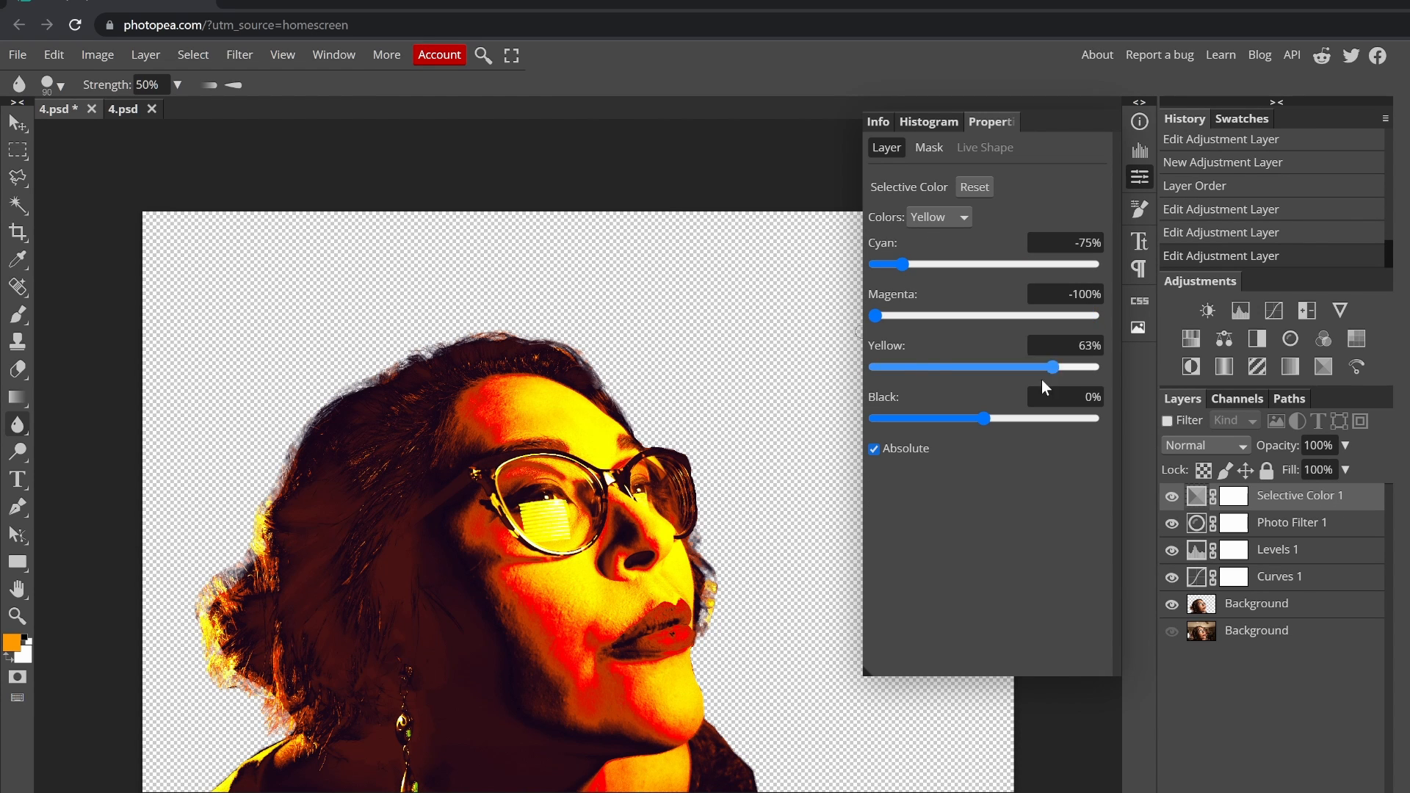
# - Adjust further Selective Color ranges, setting the magentas to Cyan -14%, Magenta 6%, Yellow 14% and Black -12%
pyautogui.click(939, 217)
pyautogui.click(927, 267)
pyautogui.click(939, 217)
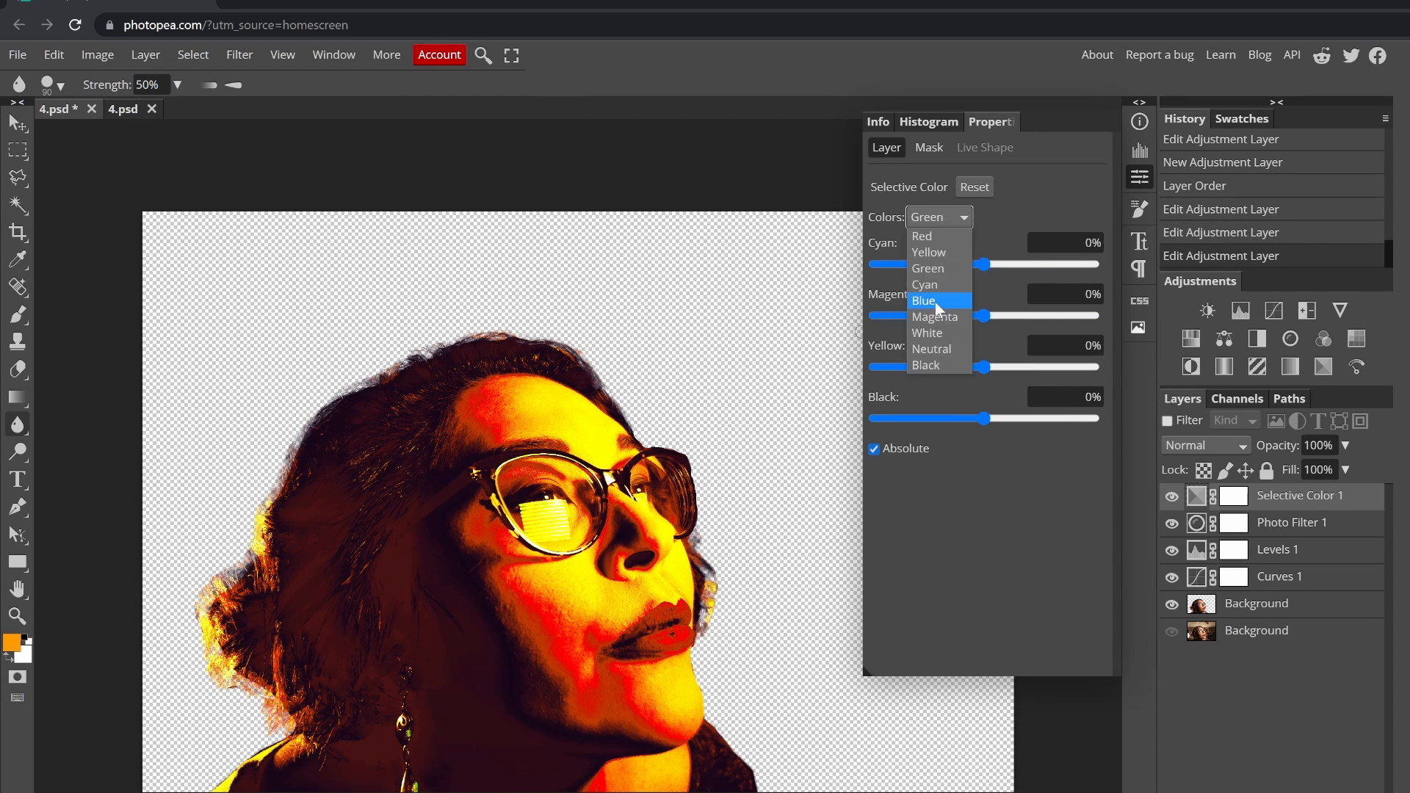
pyautogui.click(936, 302)
pyautogui.moveTo(984, 265)
pyautogui.mouseDown()
pyautogui.moveTo(872, 280)
pyautogui.moveTo(980, 267)
pyautogui.mouseUp()
pyautogui.moveTo(984, 419); pyautogui.dragTo(1004, 439)
pyautogui.click(939, 218)
pyautogui.click(928, 268)
pyautogui.click(939, 217)
pyautogui.click(933, 285)
pyautogui.click(939, 218)
pyautogui.click(937, 315)
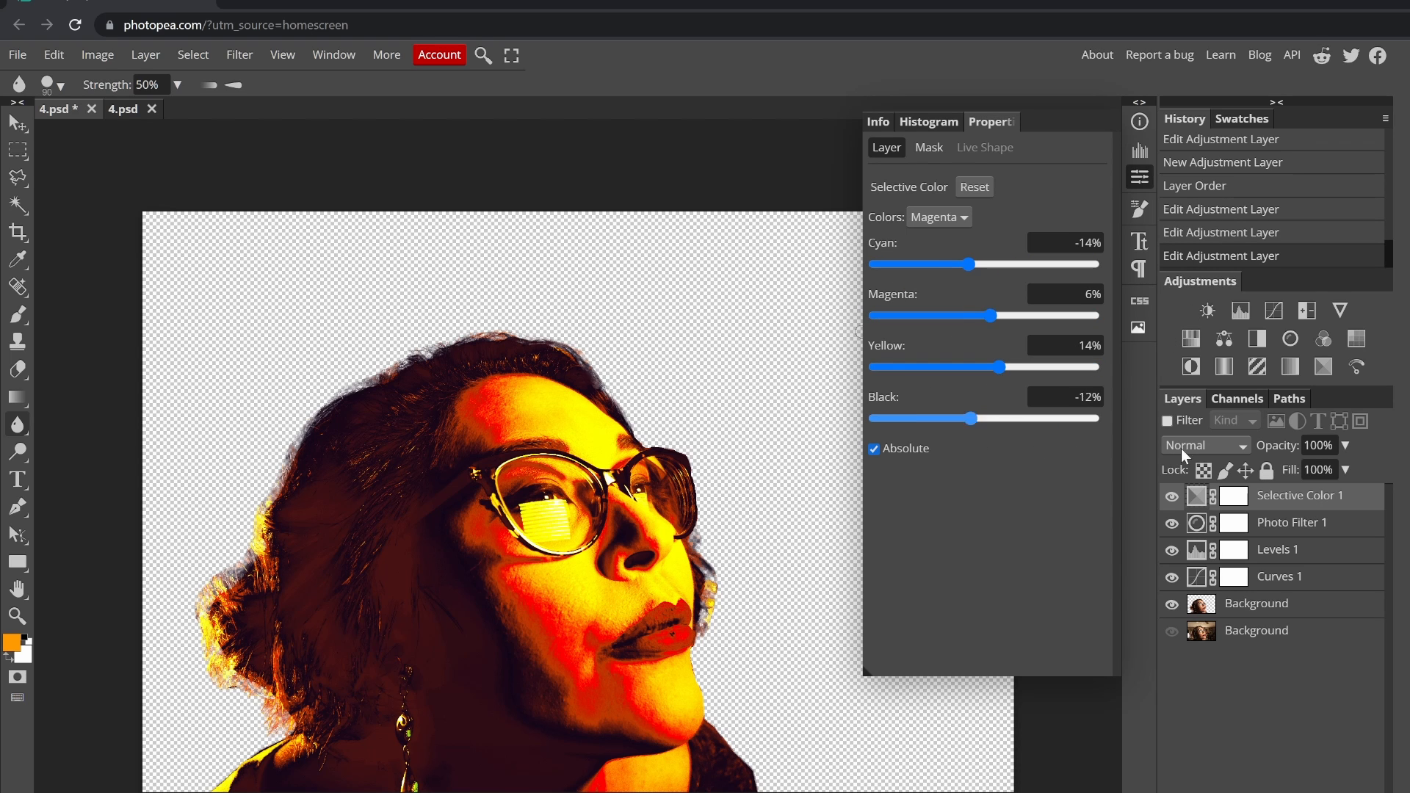
# - Reorder the adjustment layers so that Levels 1 sits above Photo Filter 1
pyautogui.moveTo(1309, 545)
pyautogui.mouseDown()
pyautogui.moveTo(1293, 584)
pyautogui.moveTo(1305, 592)
pyautogui.moveTo(1290, 565)
pyautogui.mouseUp()
pyautogui.click(1319, 550)
pyautogui.moveTo(1306, 497); pyautogui.dragTo(1295, 592)
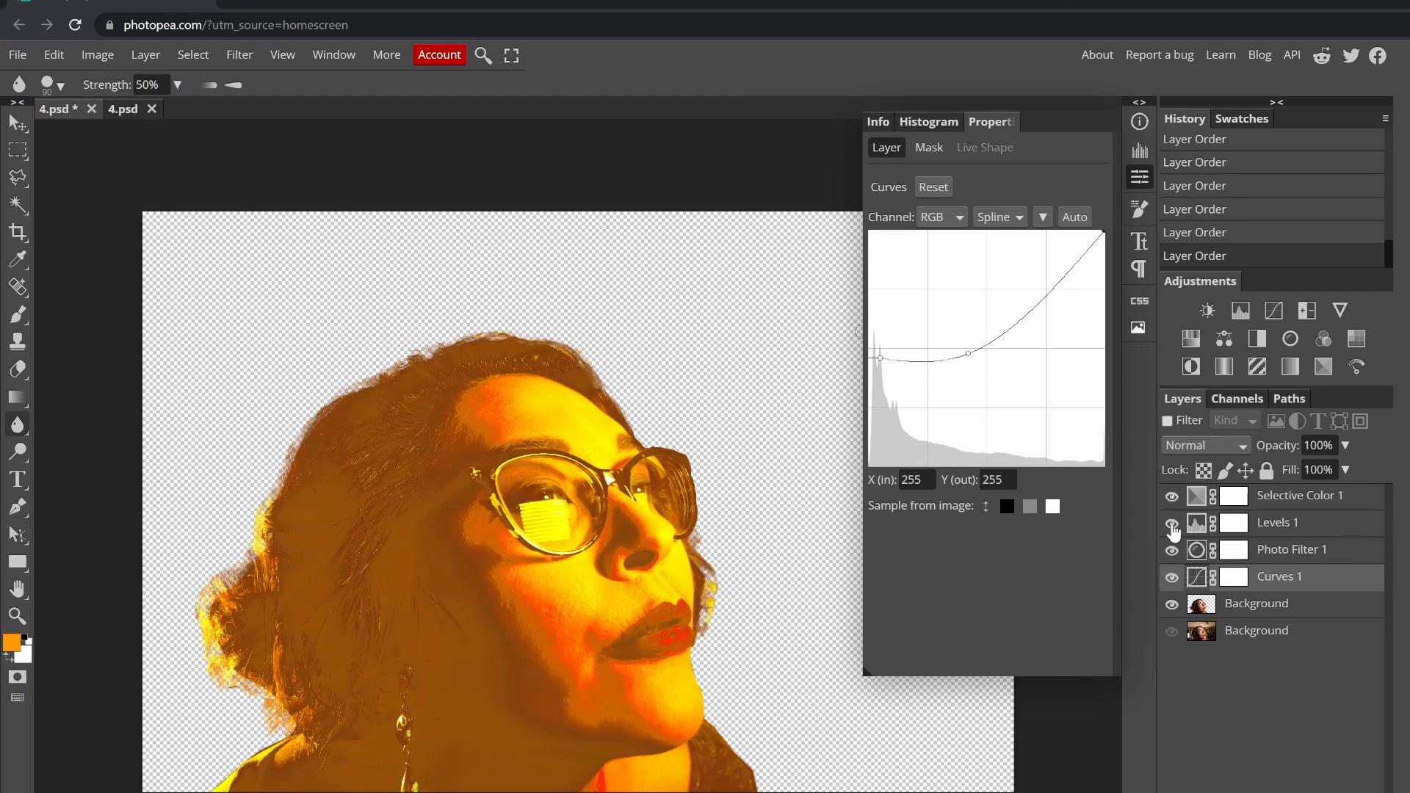
# - Delete the Selective Color 1 adjustment layer from the portrait document
pyautogui.click(1172, 497)
pyautogui.click(1297, 500)
pyautogui.press('Delete')
pyautogui.click(1301, 792)
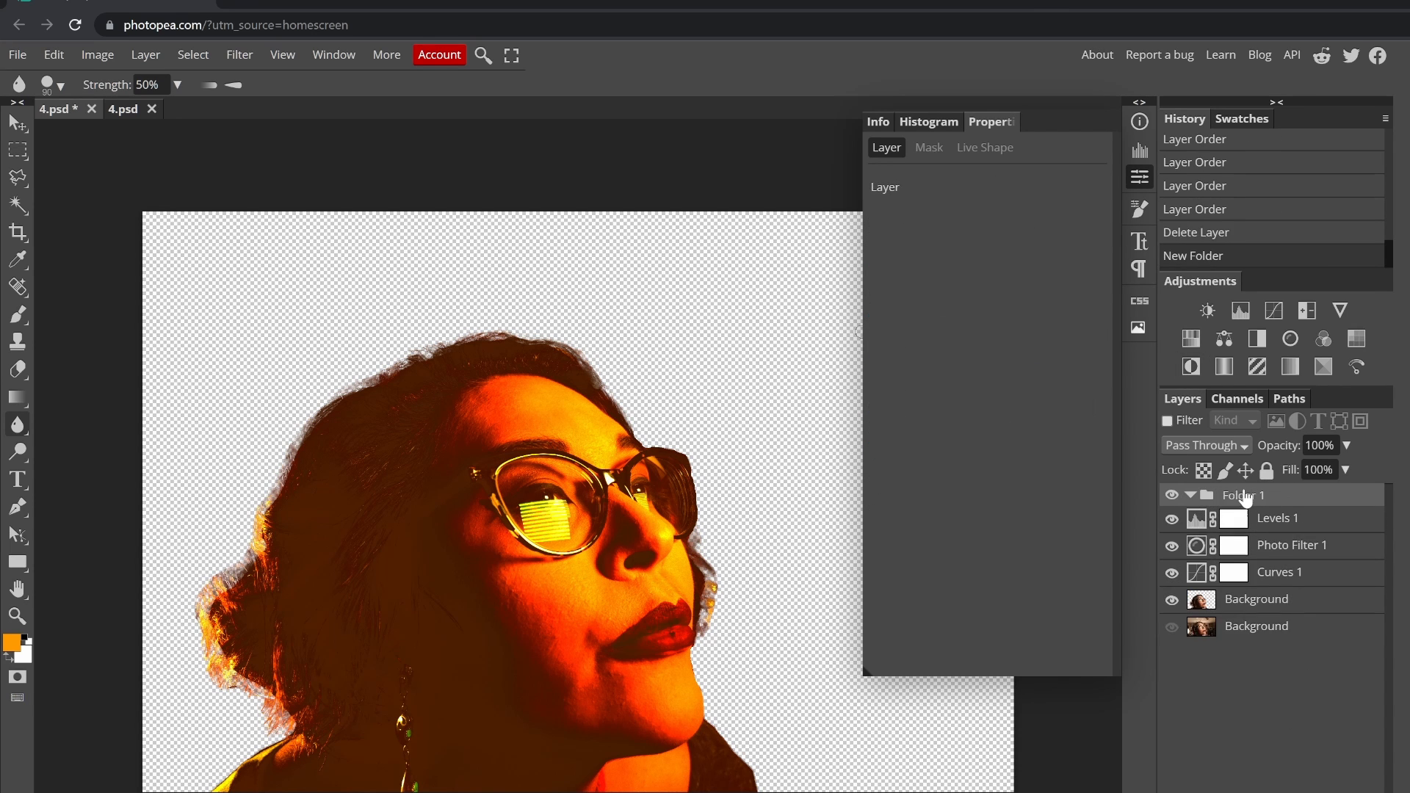
pyautogui.press('Delete')
# - Add a new layer above the photo in the second 4.psd document and fill it with orange using the Paint Bucket
pyautogui.click(1331, 792)
pyautogui.moveTo(1270, 497); pyautogui.dragTo(1265, 591)
pyautogui.click(10, 645)
pyautogui.press('g')
pyautogui.moveTo(585, 465); pyautogui.dragTo(583, 150)
pyautogui.moveTo(1278, 577); pyautogui.dragTo(1280, 620)
pyautogui.click(1038, 110)
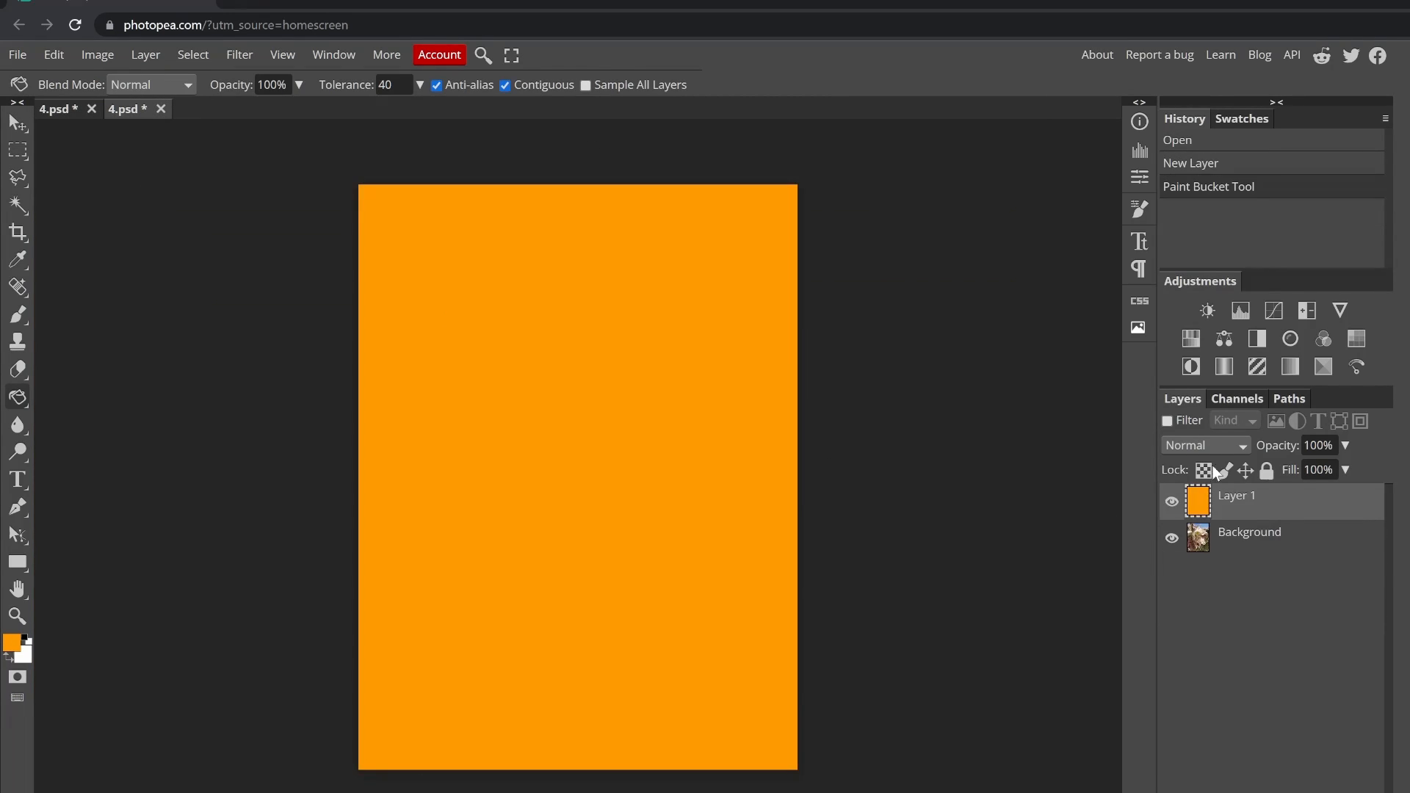
# - Try the Darken, Linear Burn and Darker Color blend modes on the orange layer
pyautogui.click(1204, 445)
pyautogui.press('Down')
pyautogui.press('Down')
pyautogui.press('Down')
pyautogui.press('Down')
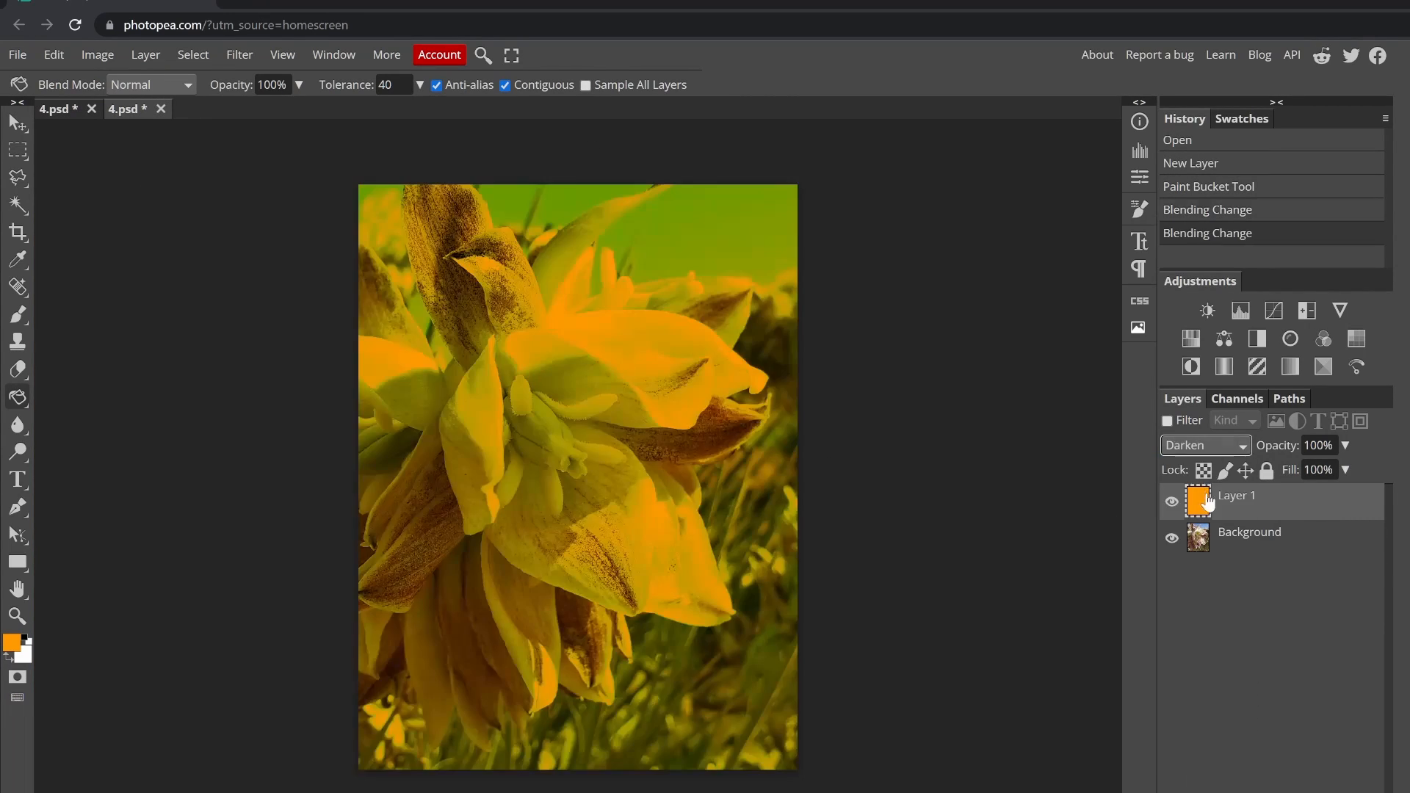
pyautogui.click(1201, 448)
pyautogui.click(1197, 558)
pyautogui.click(1198, 450)
pyautogui.click(1199, 574)
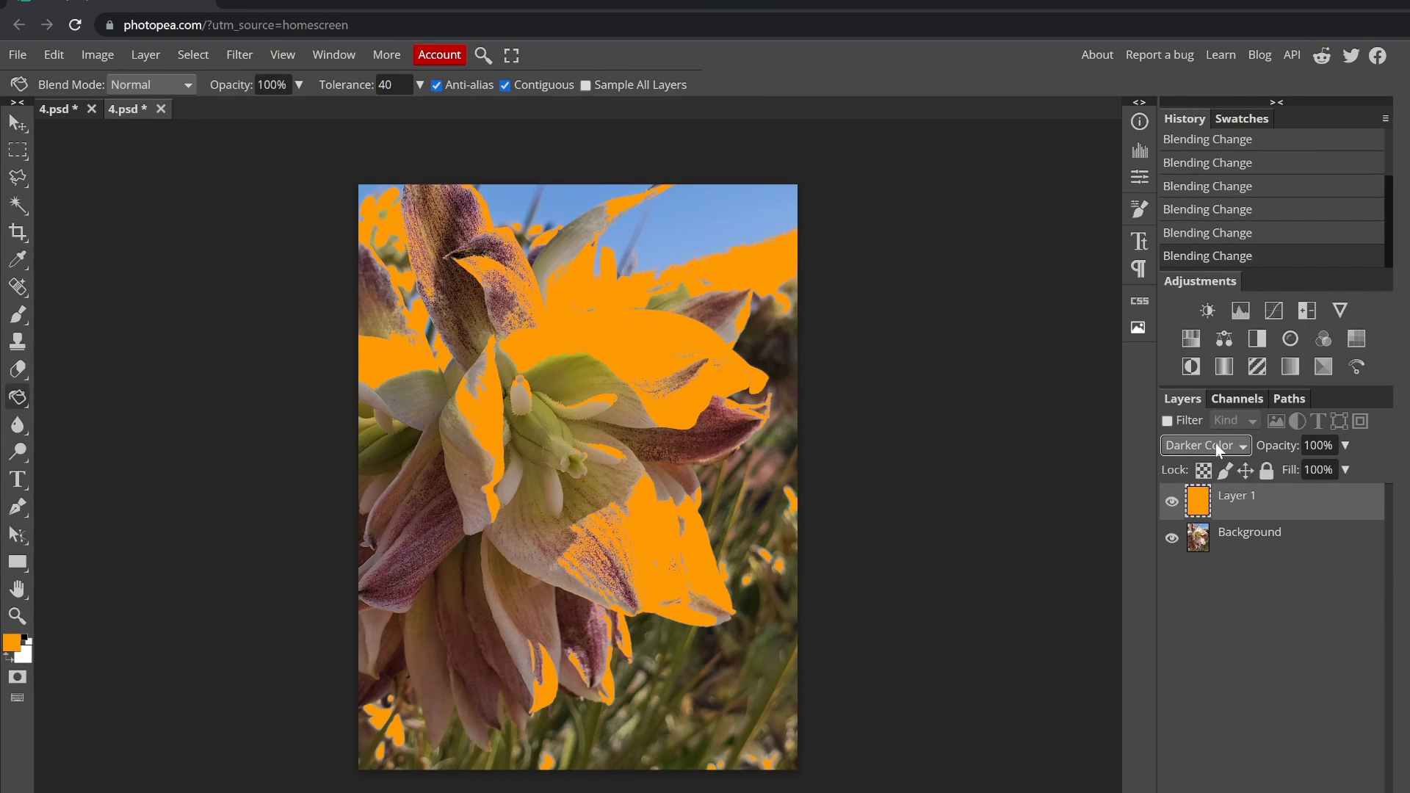
# - Try the Lighten, Screen, Color Dodge and Lighter Color blend modes on the orange layer
pyautogui.click(1215, 447)
pyautogui.click(1196, 604)
pyautogui.click(1213, 448)
pyautogui.click(1194, 620)
pyautogui.click(1198, 636)
pyautogui.click(1201, 447)
pyautogui.click(1199, 669)
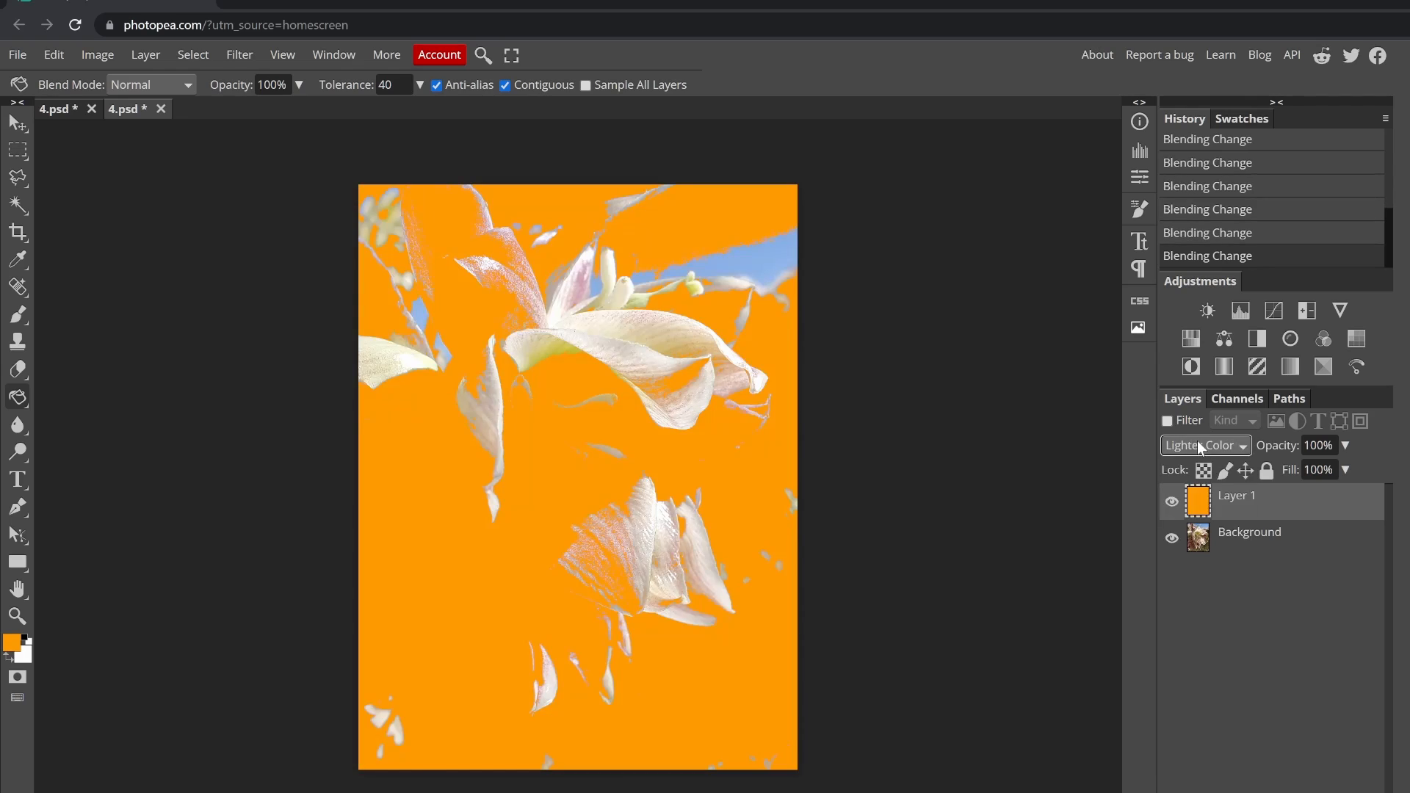
# - Try the Overlay, Hard Light, Vivid Light, Linear Light and further contrast blend modes on the orange layer
pyautogui.click(1201, 447)
pyautogui.click(1186, 699)
pyautogui.click(1202, 446)
pyautogui.click(1193, 731)
pyautogui.click(1201, 448)
pyautogui.click(1201, 748)
pyautogui.click(1217, 449)
pyautogui.click(1201, 764)
pyautogui.click(1211, 448)
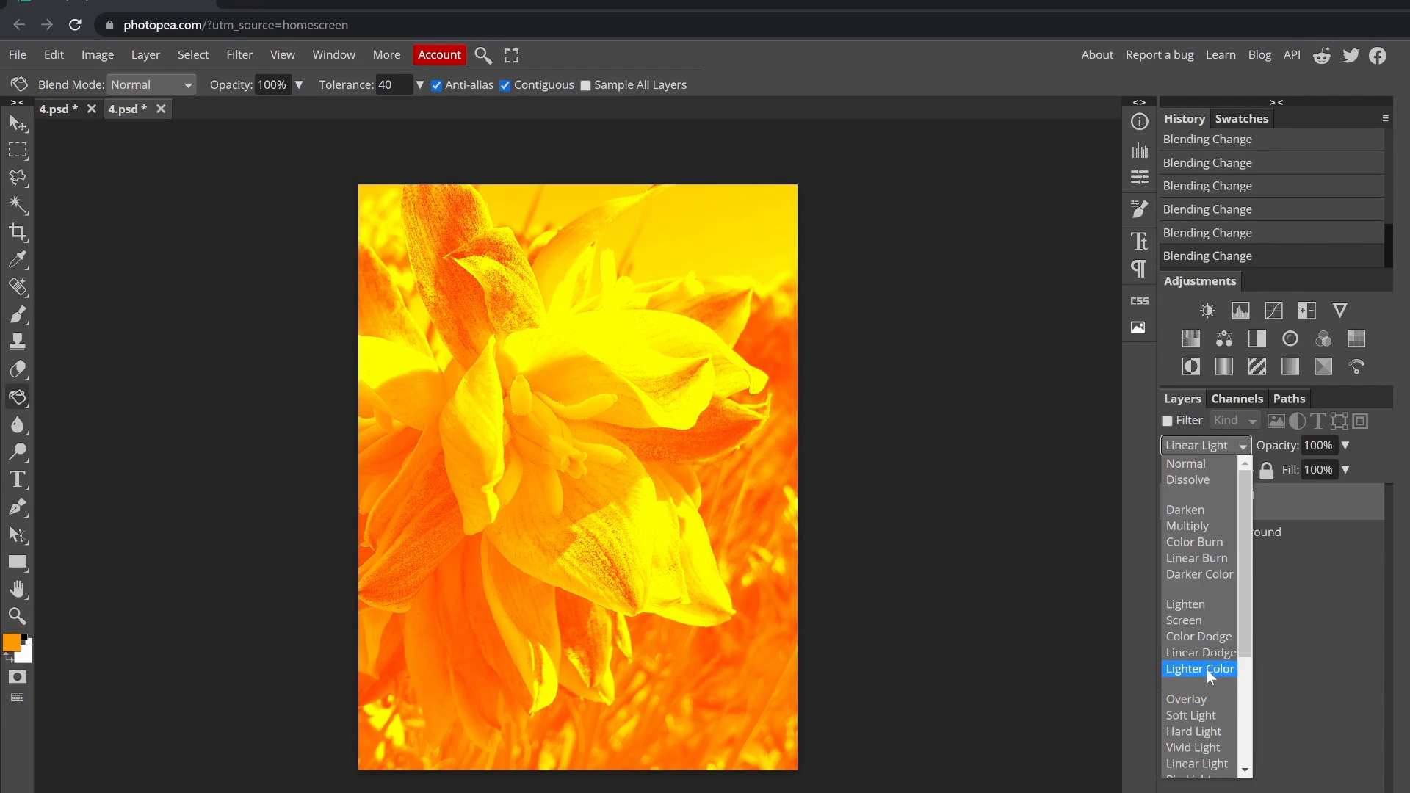
pyautogui.click(1201, 596)
pyautogui.click(1208, 448)
pyautogui.click(1201, 613)
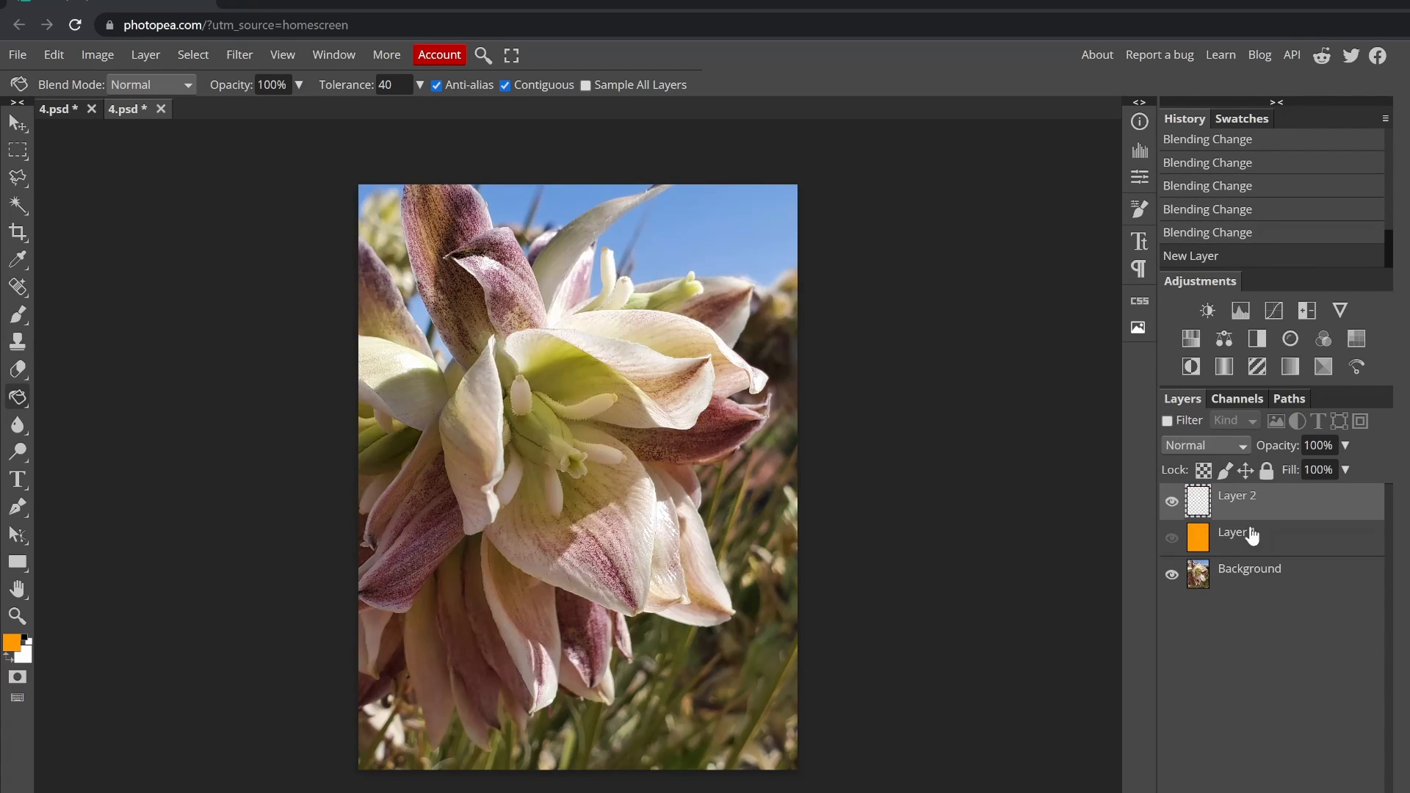
# - Move Layer 2 beneath the orange layer and add a Levels adjustment above it with black input 49 and midtone 0.98
pyautogui.moveTo(1248, 499); pyautogui.dragTo(1248, 540)
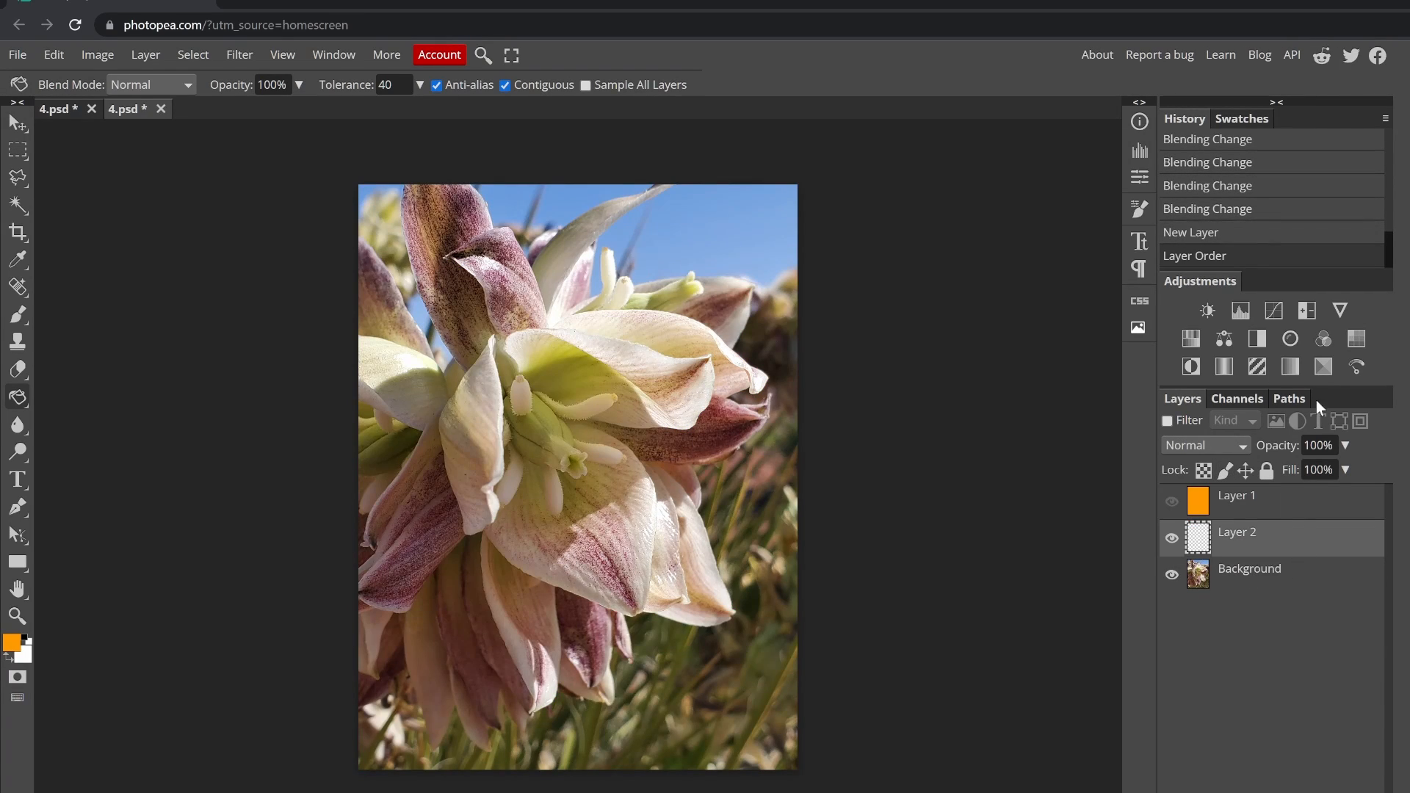
pyautogui.click(1240, 310)
pyautogui.moveTo(875, 327); pyautogui.dragTo(918, 327)
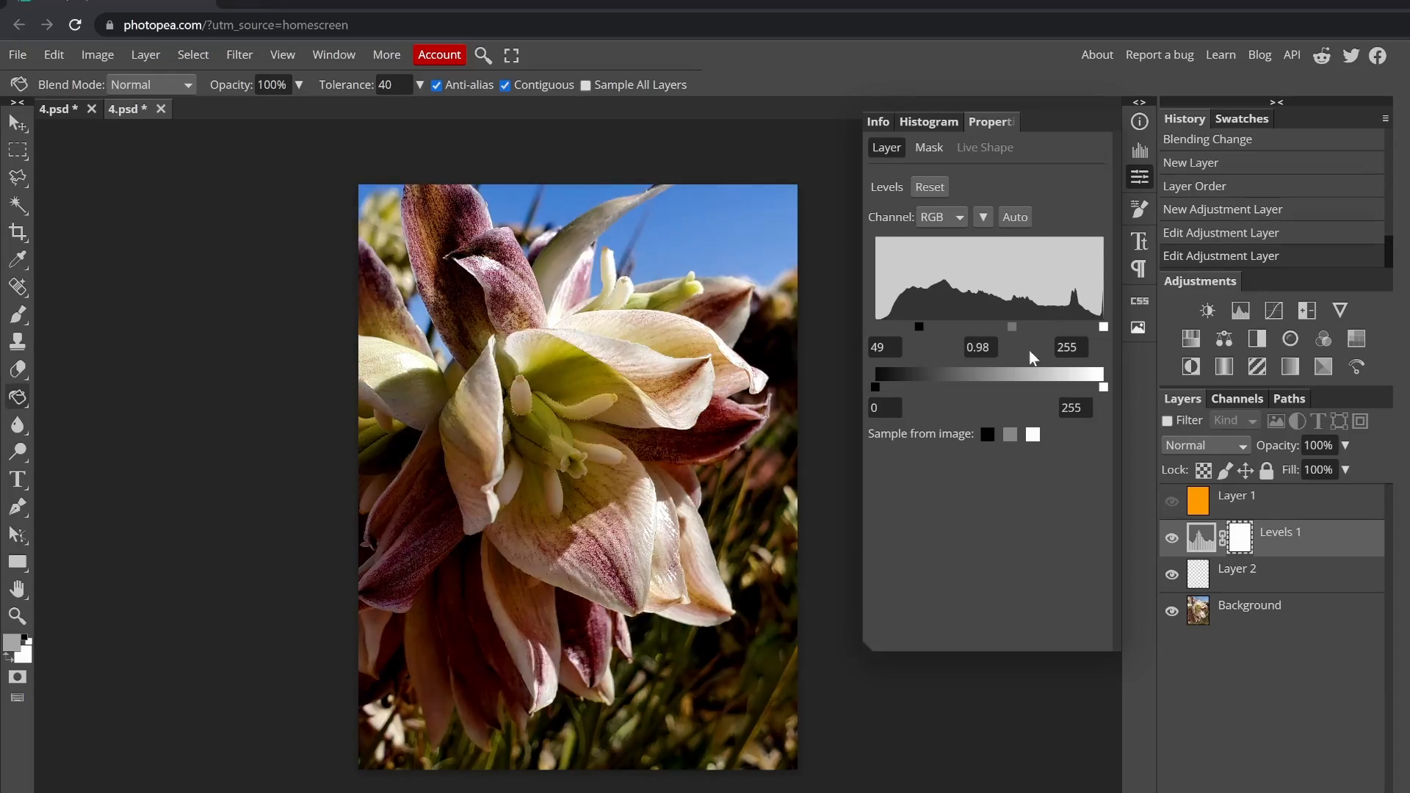
pyautogui.click(1172, 502)
pyautogui.click(1174, 503)
# - Add a Curves adjustment and arch the RGB curve, with raised midtones, highlights dropped to the bottom and shadows at input 12, output 31
pyautogui.click(1275, 311)
pyautogui.click(923, 407)
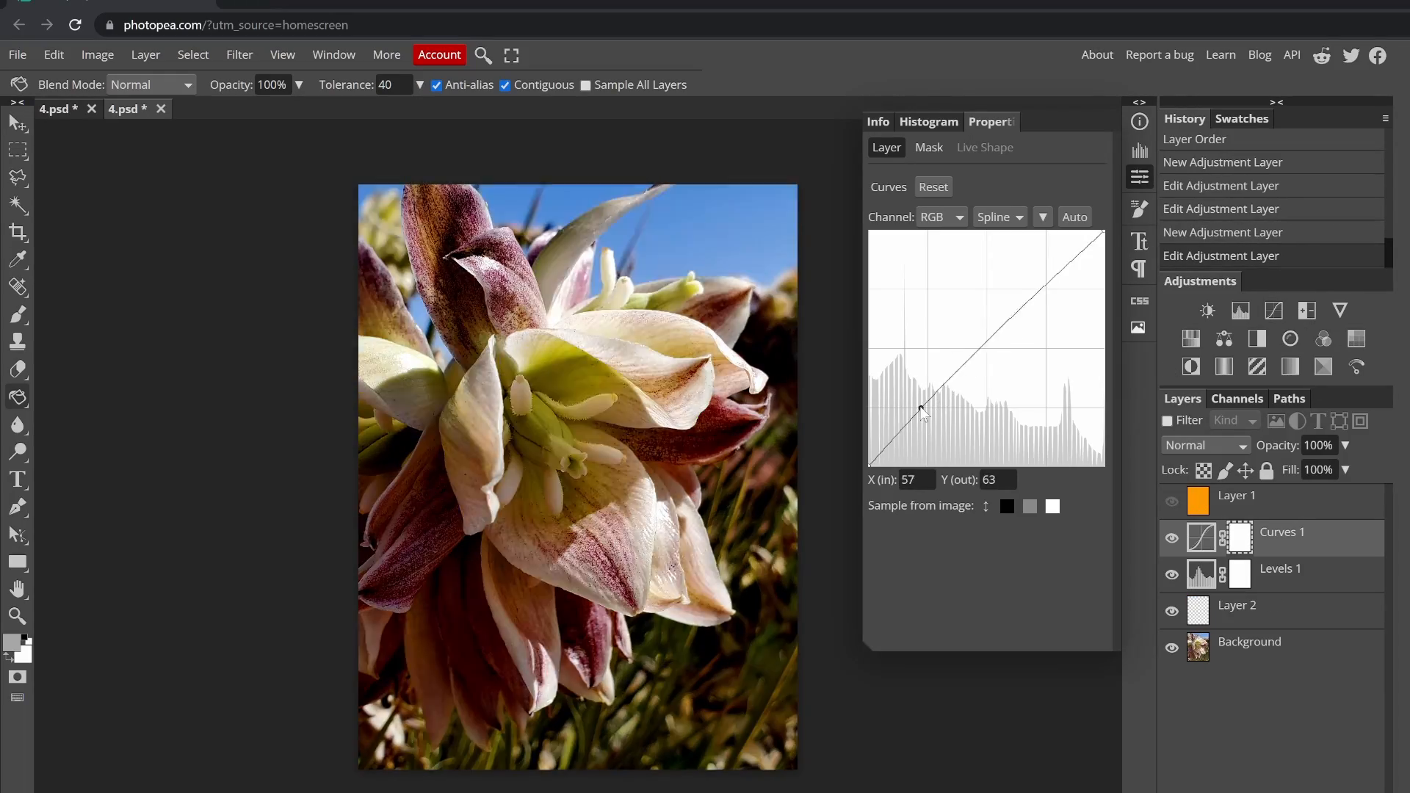
pyautogui.moveTo(1103, 232); pyautogui.dragTo(1069, 466)
pyautogui.click(1174, 503)
pyautogui.moveTo(922, 407); pyautogui.dragTo(979, 239)
pyautogui.click(1171, 501)
pyautogui.click(879, 437)
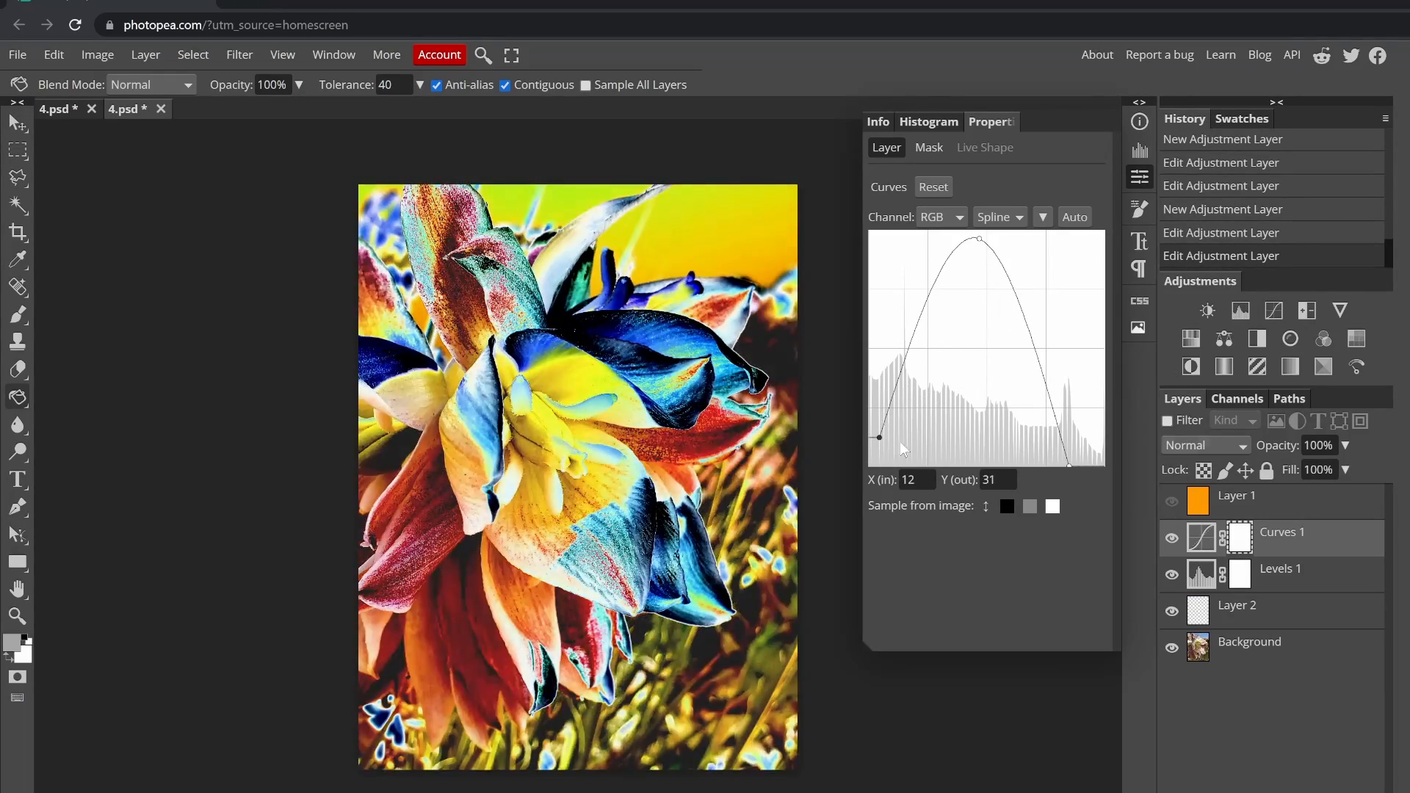
# - Add a Selective Color adjustment layer above the curves and set the whites' Black to -89%
pyautogui.click(1323, 366)
pyautogui.click(937, 218)
pyautogui.click(926, 366)
pyautogui.moveTo(984, 419); pyautogui.dragTo(885, 428)
pyautogui.click(937, 217)
pyautogui.click(926, 334)
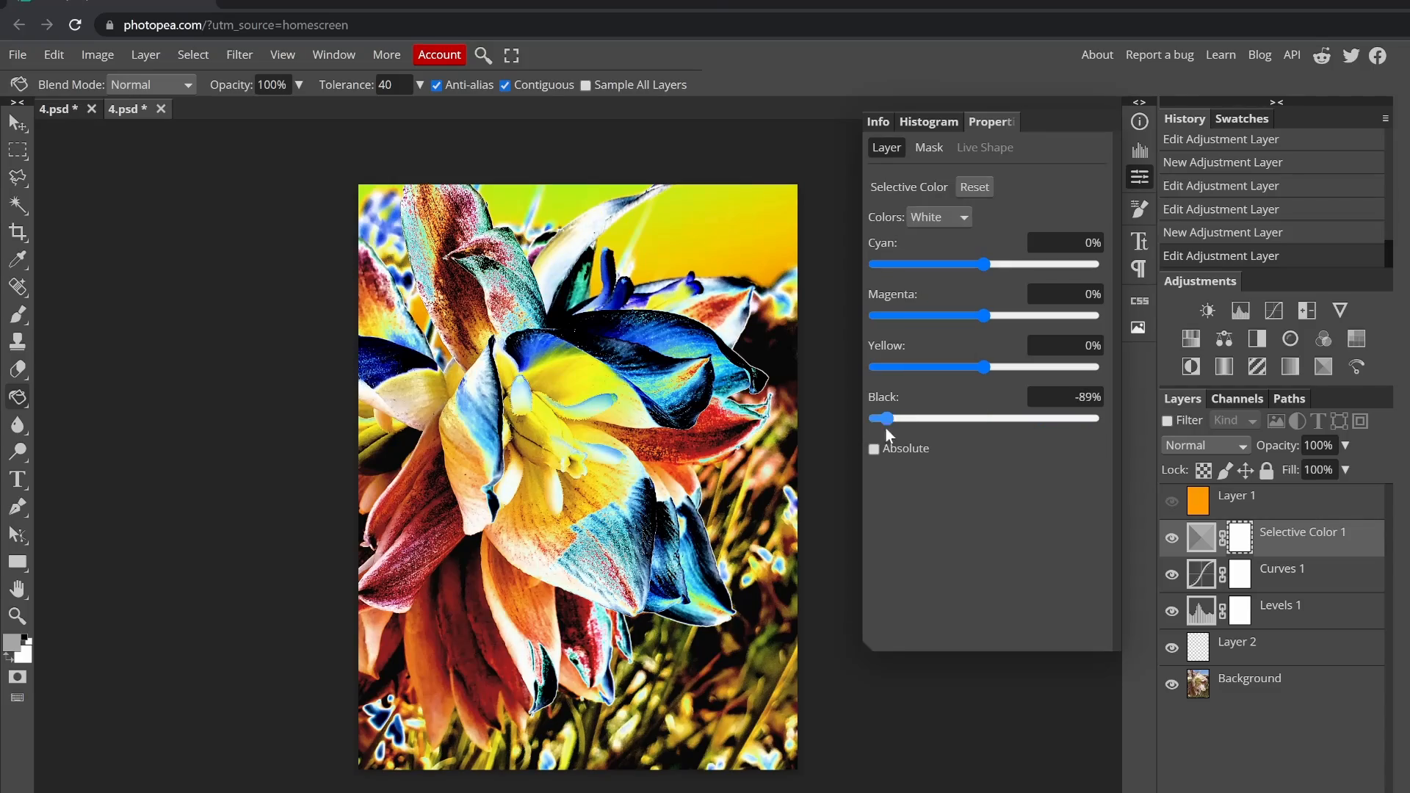
# - Increase Black, Yellow and Magenta in the neutrals of the Selective Color layer
pyautogui.click(937, 217)
pyautogui.moveTo(1059, 440); pyautogui.dragTo(1109, 427)
pyautogui.moveTo(984, 368)
pyautogui.mouseDown()
pyautogui.moveTo(1071, 364)
pyautogui.moveTo(1011, 367)
pyautogui.mouseUp()
pyautogui.moveTo(984, 315); pyautogui.dragTo(1035, 327)
# - Set the whites in the Selective Color layer to Cyan -15%, Magenta 14%, Yellow -40% and Black -75%
pyautogui.click(937, 217)
pyautogui.click(926, 334)
pyautogui.moveTo(984, 265); pyautogui.dragTo(1072, 268)
pyautogui.moveTo(984, 368); pyautogui.dragTo(942, 369)
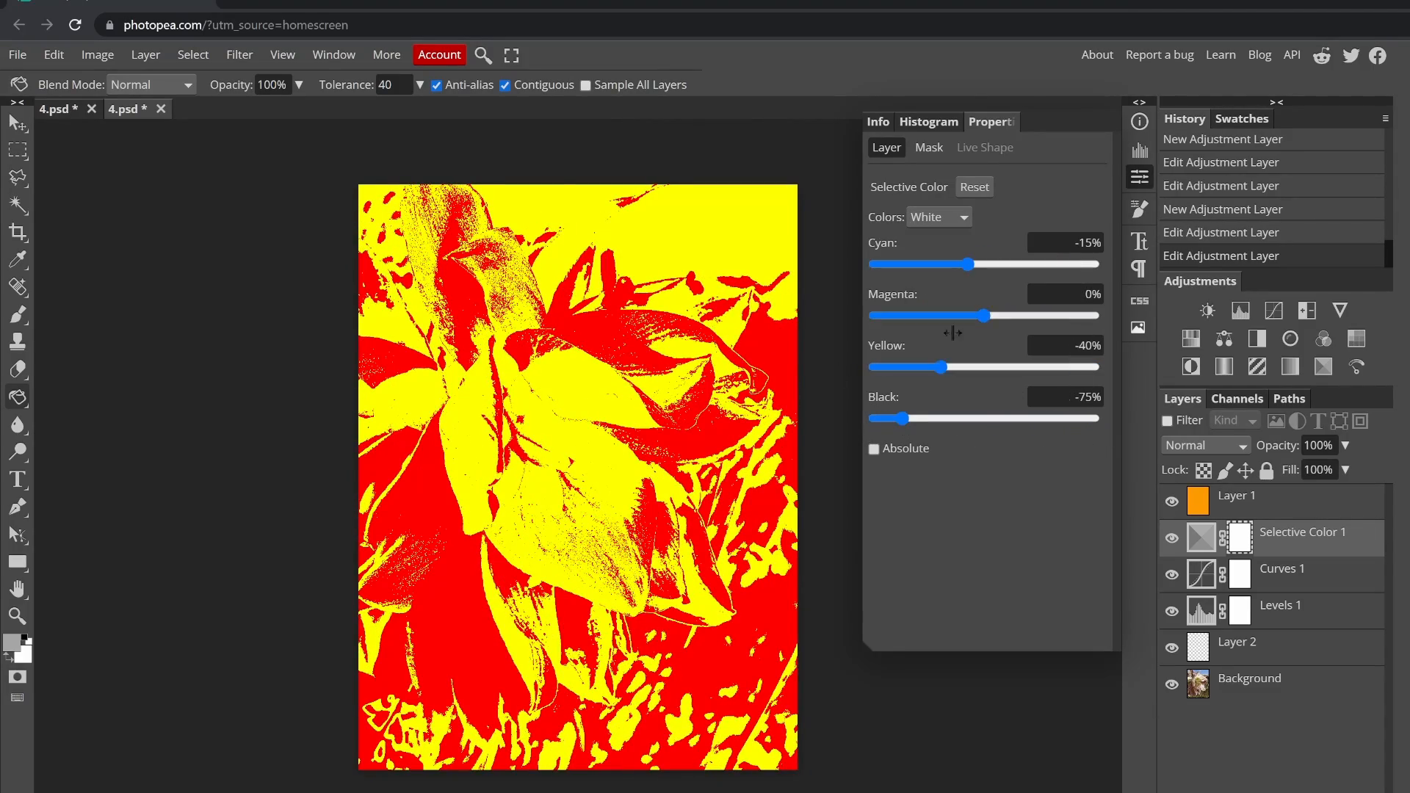
pyautogui.moveTo(984, 315); pyautogui.dragTo(1001, 317)
# - Go through the Selective Color ranges and set the whites' Cyan to -65% and Black to -100%
pyautogui.click(937, 217)
pyautogui.click(927, 236)
pyautogui.moveTo(983, 264); pyautogui.dragTo(937, 293)
pyautogui.moveTo(984, 419); pyautogui.dragTo(798, 439)
pyautogui.click(937, 217)
pyautogui.click(937, 257)
pyautogui.click(937, 217)
pyautogui.click(930, 269)
pyautogui.click(937, 217)
pyautogui.click(927, 301)
pyautogui.click(937, 217)
pyautogui.click(926, 334)
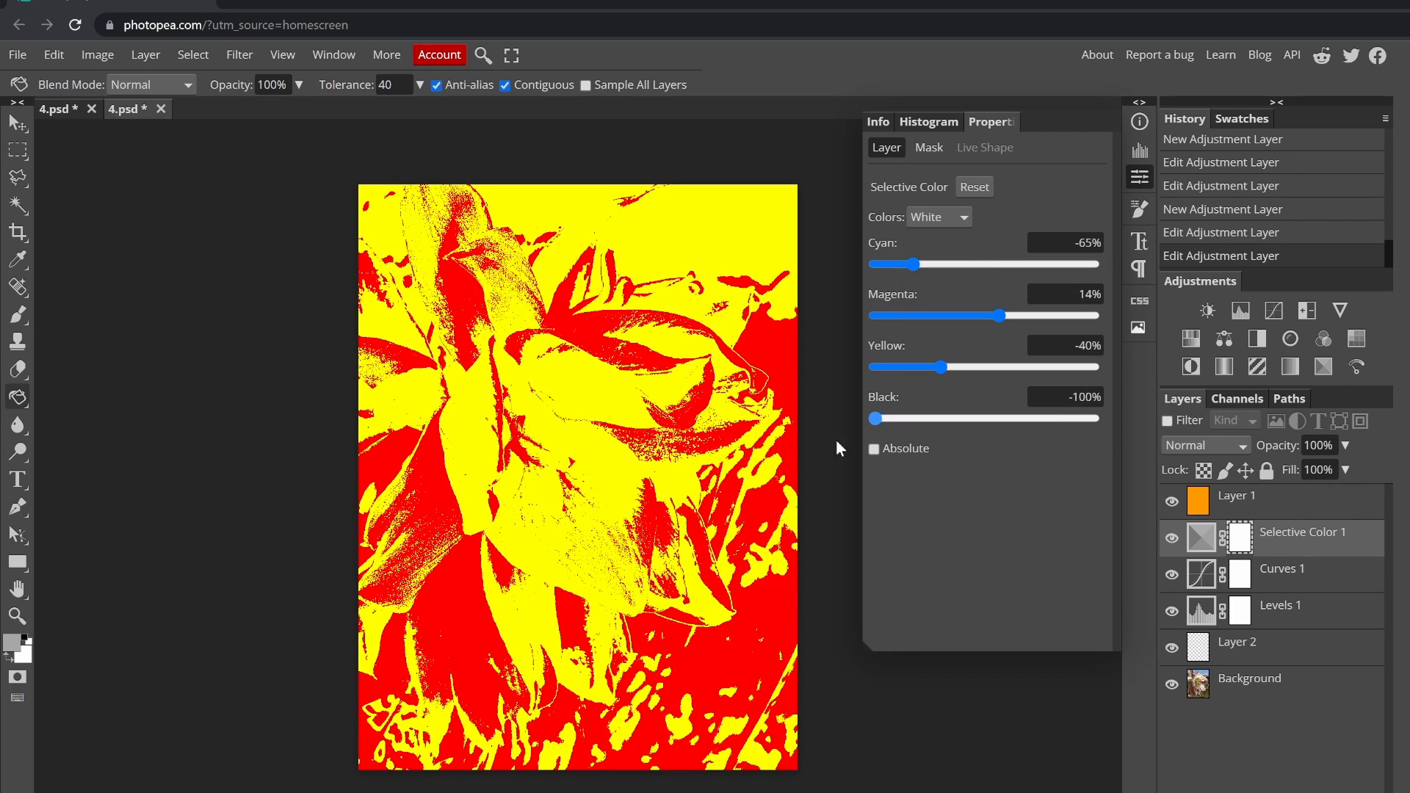
# - Set the Selective Color neutrals to Cyan 23%, Magenta 82% and Yellow -29%, and raise their Black further
pyautogui.click(1171, 500)
pyautogui.click(1171, 500)
pyautogui.click(936, 218)
pyautogui.click(930, 349)
pyautogui.moveTo(984, 315); pyautogui.dragTo(1072, 323)
pyautogui.moveTo(1012, 367); pyautogui.dragTo(951, 375)
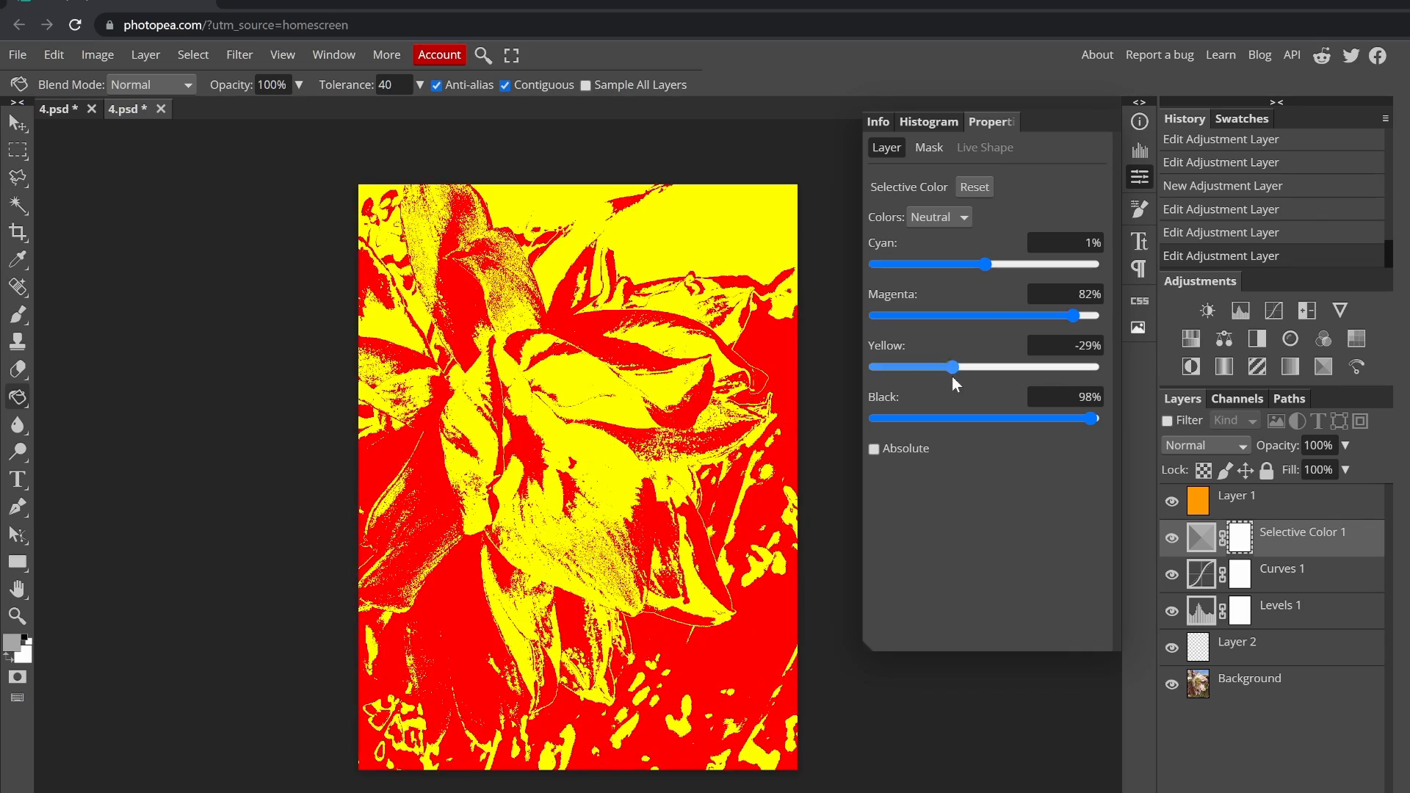
pyautogui.moveTo(985, 265); pyautogui.dragTo(1009, 266)
pyautogui.moveTo(1092, 418)
pyautogui.mouseDown()
pyautogui.moveTo(844, 426)
pyautogui.moveTo(1101, 426)
pyautogui.mouseUp()
# - Try an Invert adjustment layer above Selective Color 1, comparing the image with it, and hide it
pyautogui.click(1191, 368)
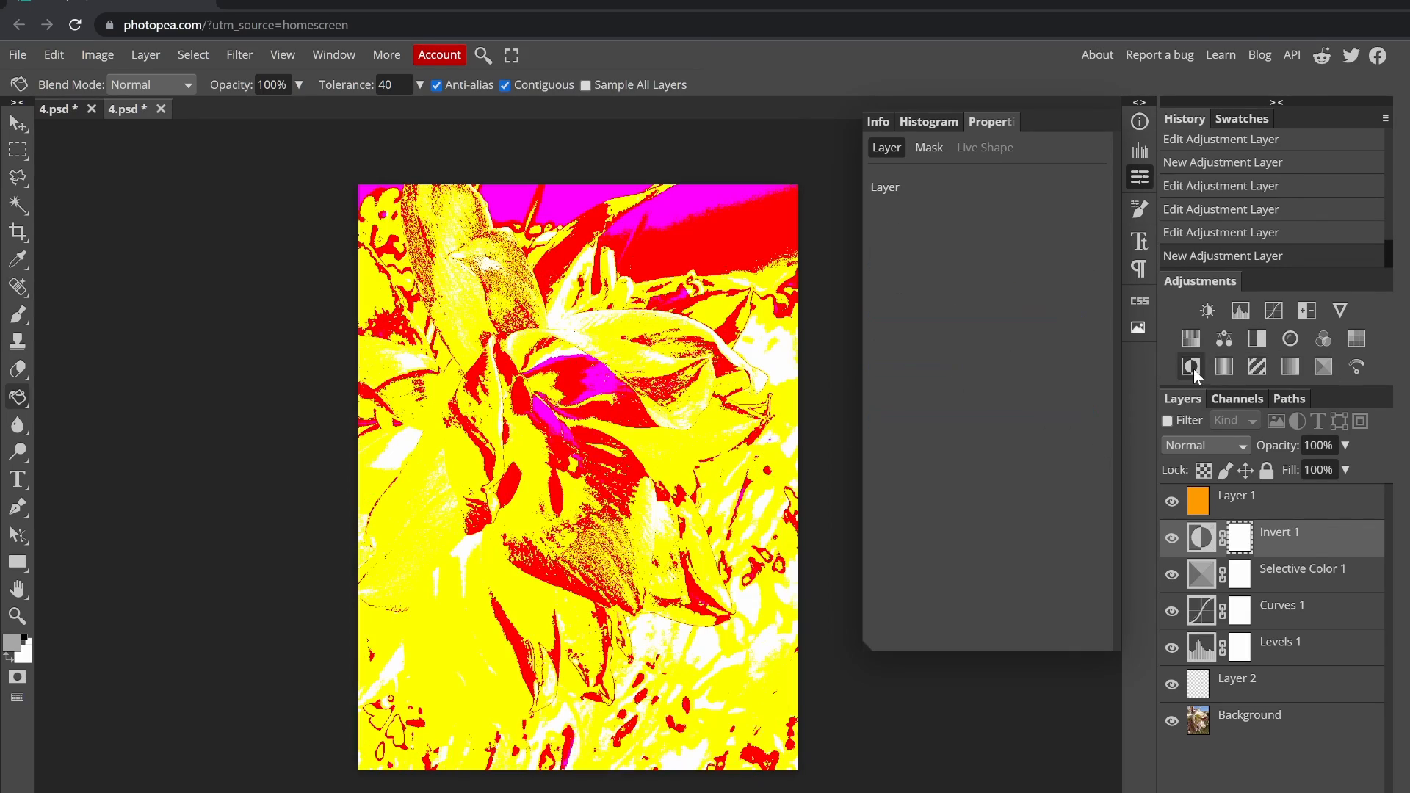
pyautogui.click(1171, 501)
pyautogui.click(1171, 501)
pyautogui.click(1171, 537)
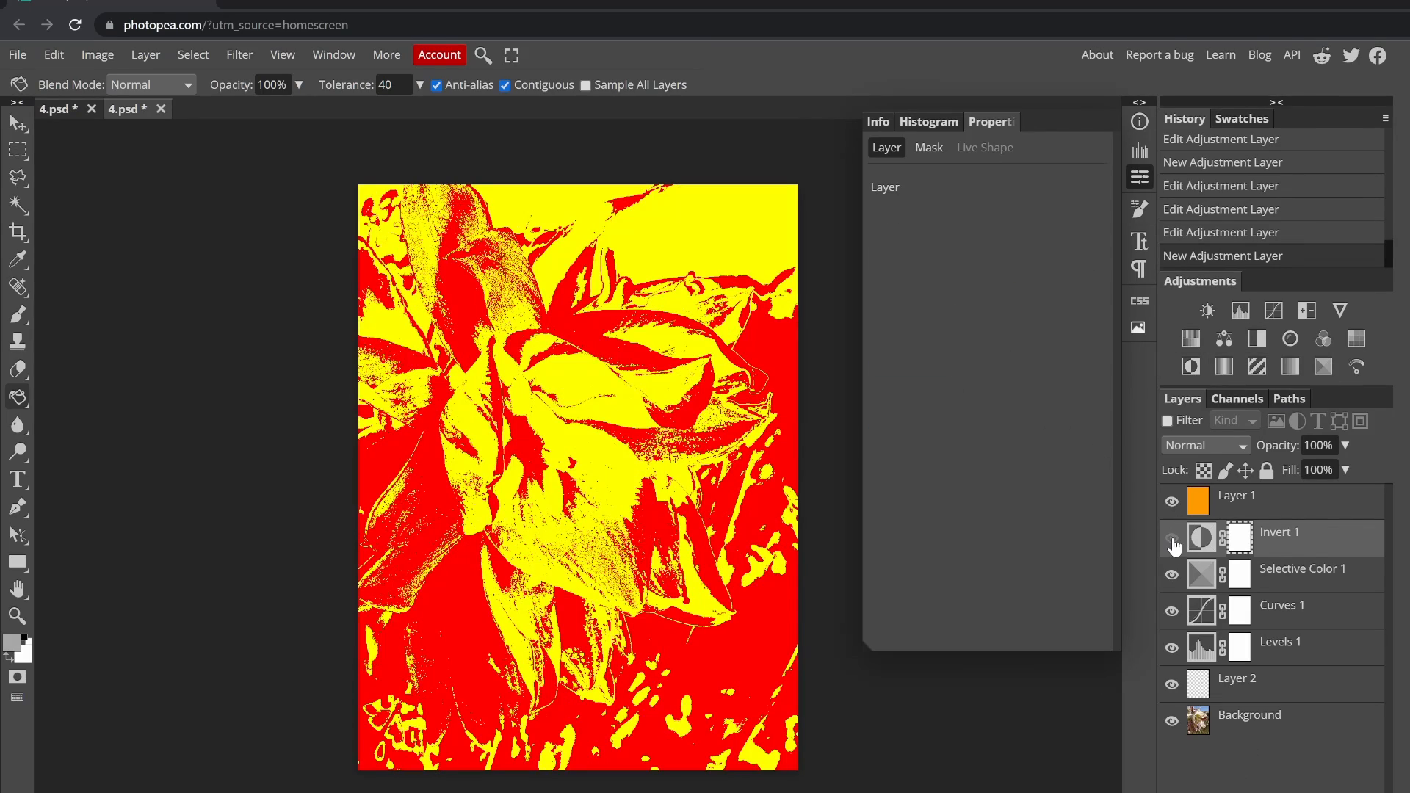
# - Set the orange layer's blend mode to Vivid Light
pyautogui.click(1248, 500)
pyautogui.click(1204, 444)
pyautogui.click(1189, 717)
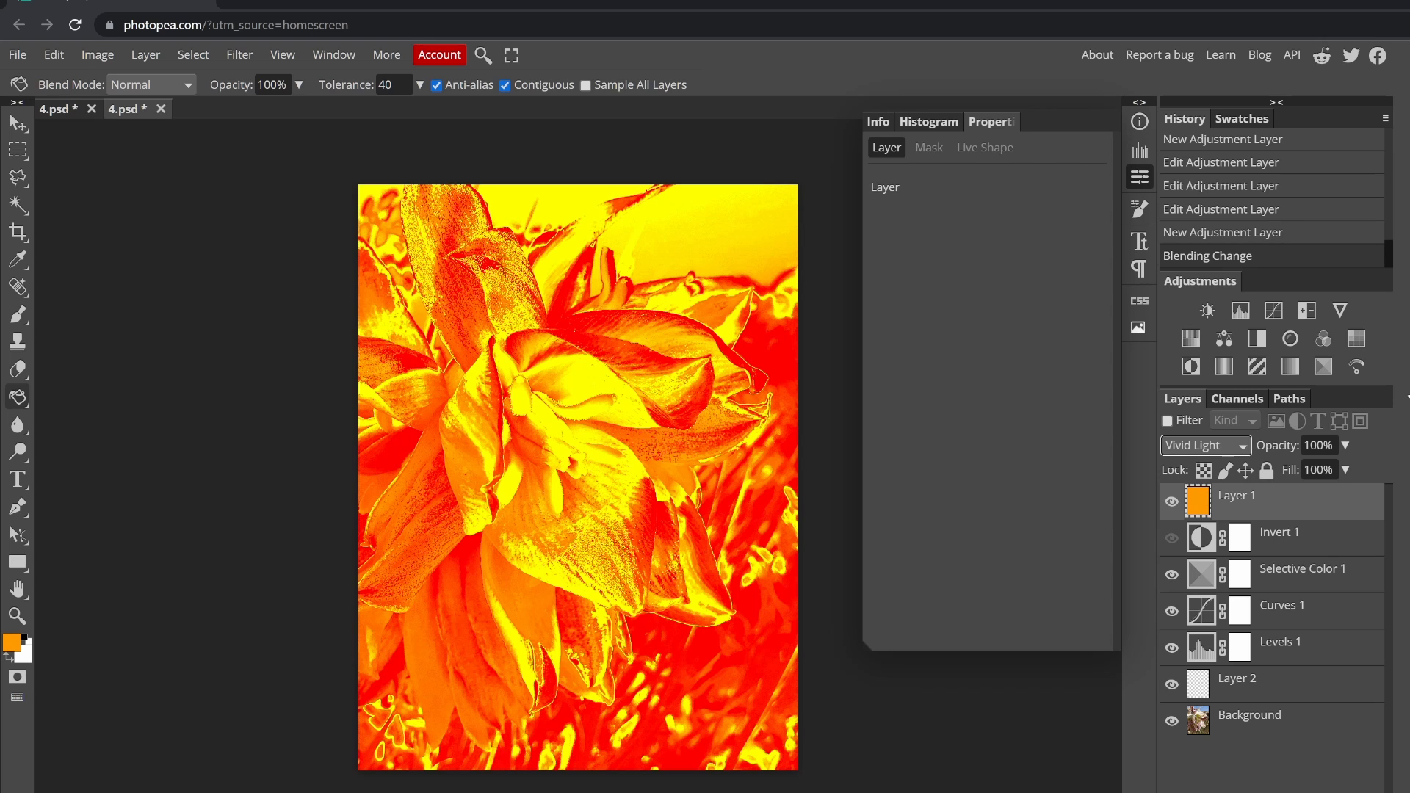
# - Add a Replace Color adjustment layer on top and sample the dark green from the image as its target color
pyautogui.click(1356, 367)
pyautogui.click(882, 268)
pyautogui.click(459, 422)
pyautogui.click(882, 268)
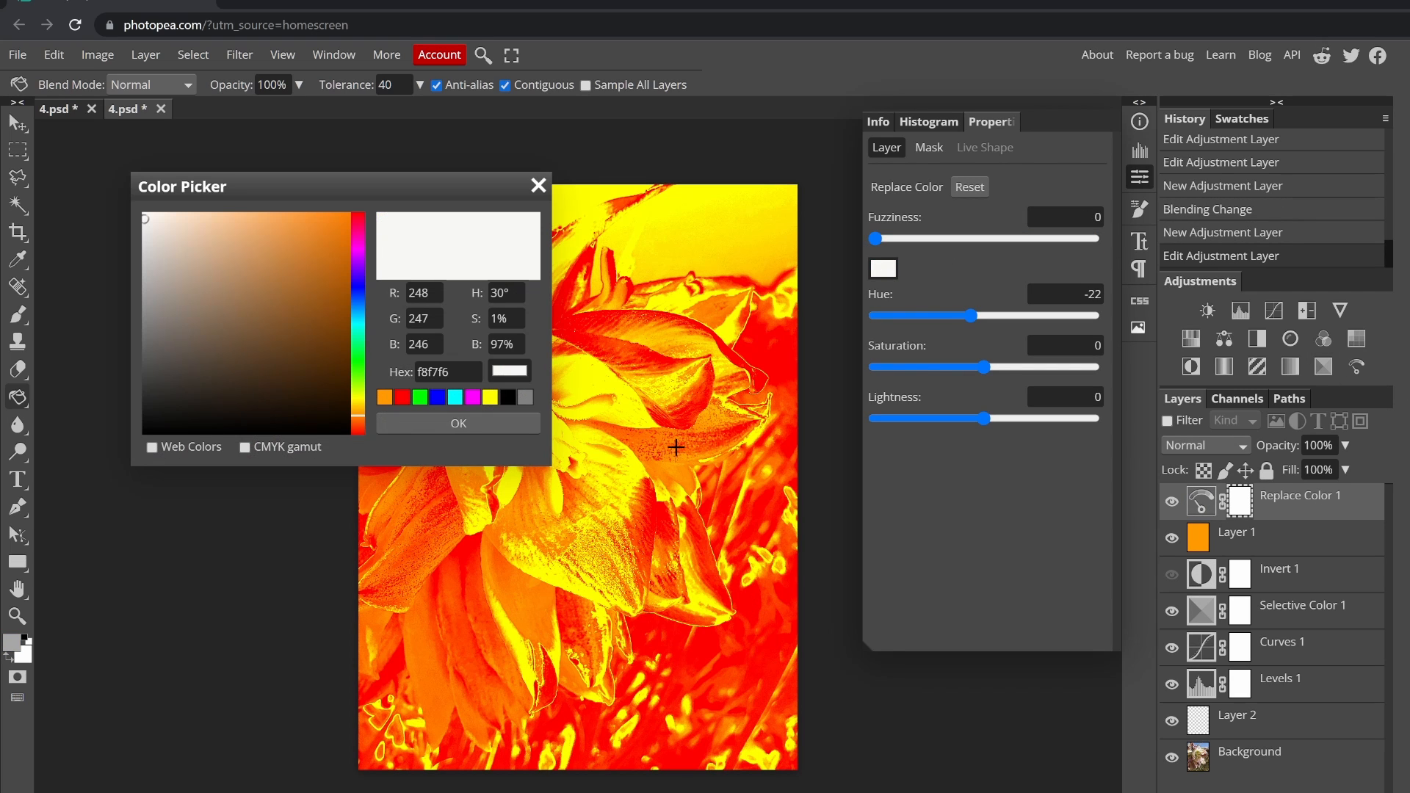
pyautogui.click(775, 359)
# - Set the Replace Color adjustment to Fuzziness 200, Hue -86, Saturation -7 and Lightness 22
pyautogui.moveTo(1024, 315); pyautogui.dragTo(987, 315)
pyautogui.moveTo(984, 366); pyautogui.dragTo(975, 366)
pyautogui.moveTo(984, 418)
pyautogui.mouseDown()
pyautogui.moveTo(897, 424)
pyautogui.moveTo(1008, 417)
pyautogui.mouseUp()
pyautogui.moveTo(874, 238); pyautogui.dragTo(1117, 249)
pyautogui.moveTo(987, 315)
pyautogui.mouseDown()
pyautogui.moveTo(1069, 317)
pyautogui.moveTo(961, 315)
pyautogui.mouseUp()
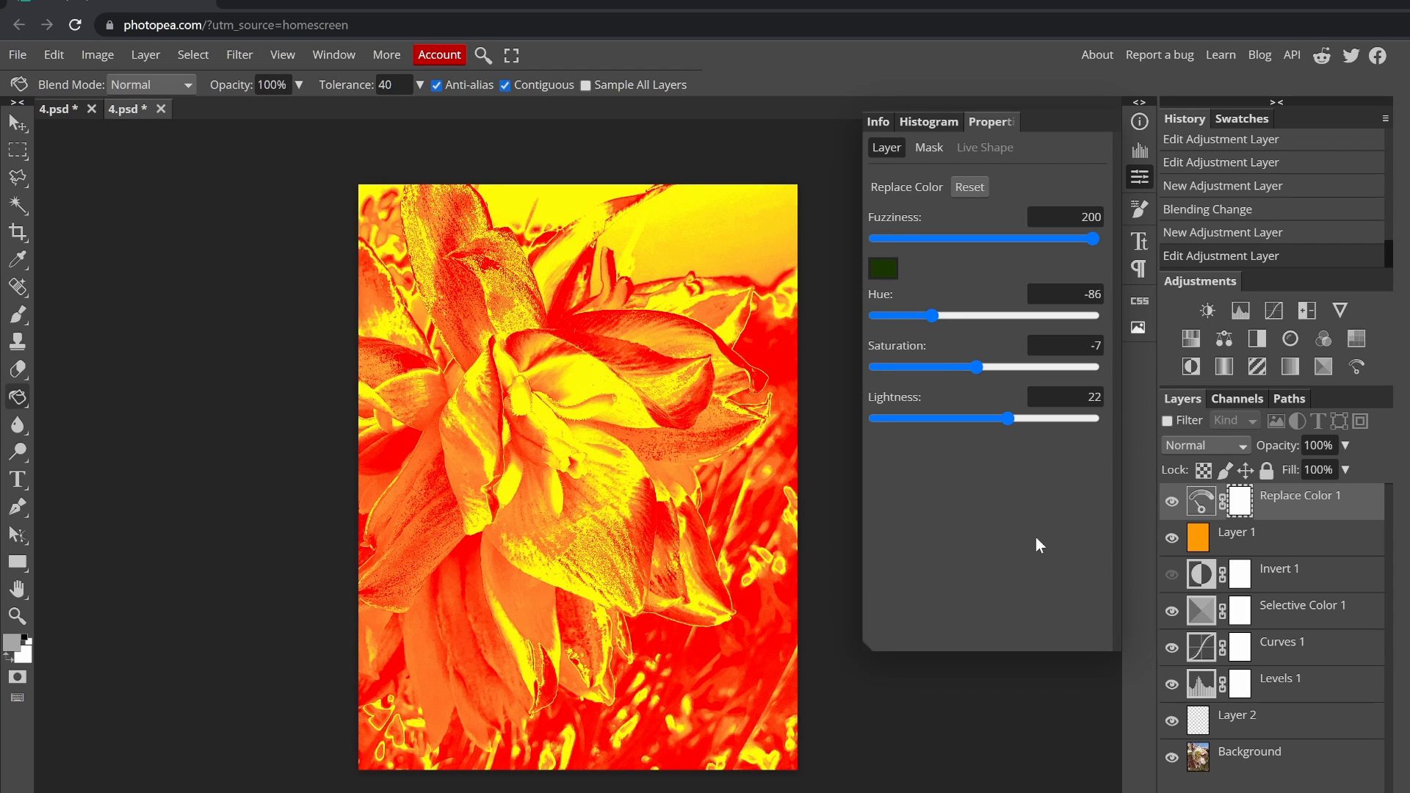
# - Try inverting the Replace Color mask with density 82 and feather 16 px, and delete the mask and its layer
pyautogui.click(928, 148)
pyautogui.click(887, 312)
pyautogui.click(887, 311)
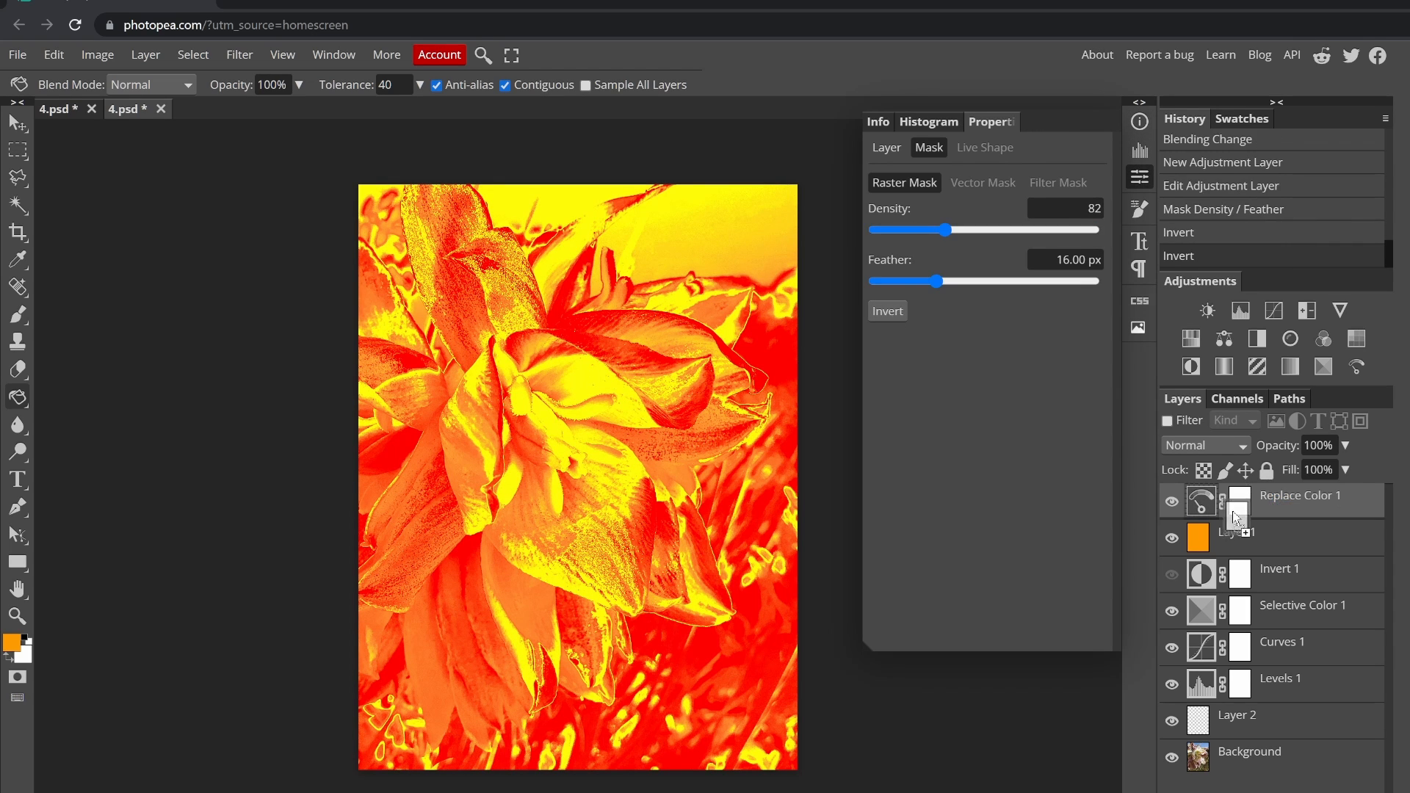
pyautogui.press('Delete')
pyautogui.press('Delete')
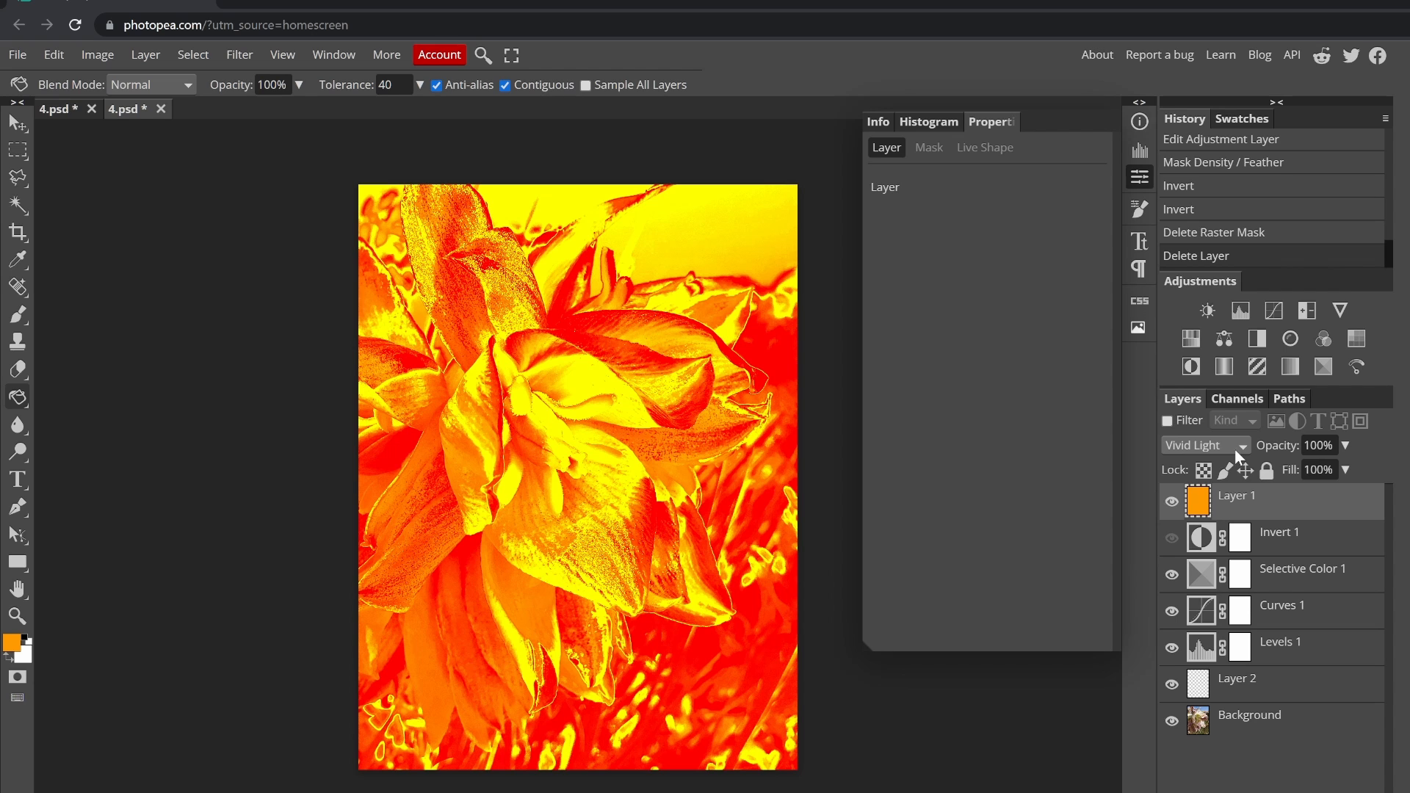
# - Create a layer folder and move the orange layer, the Invert layer and Selective Color 1 into it
pyautogui.click(1307, 791)
pyautogui.moveTo(1262, 524); pyautogui.dragTo(1255, 495)
pyautogui.moveTo(1270, 559); pyautogui.dragTo(1263, 494)
pyautogui.moveTo(1279, 595); pyautogui.dragTo(1268, 494)
pyautogui.moveTo(1287, 630); pyautogui.dragTo(1286, 586)
pyautogui.hotkey('ctrl', 'z')
# - Delete the Invert adjustment layer and collapse the folder
pyautogui.click(1291, 567)
pyautogui.press('Delete')
pyautogui.click(1191, 495)
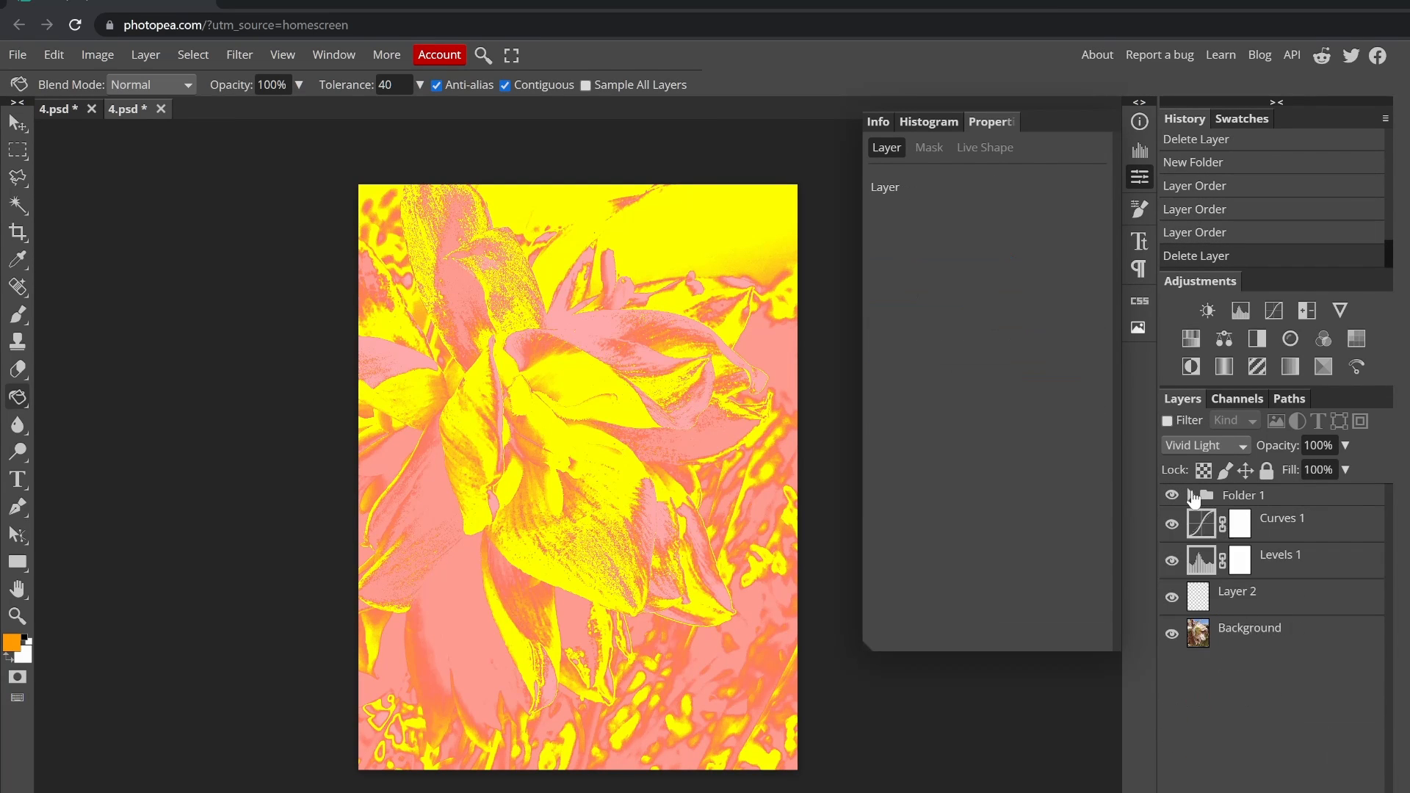
# - Set the neutrals' Black in Selective Color 1 to 81% and hide that layer
pyautogui.click(1191, 496)
pyautogui.click(1220, 527)
pyautogui.click(1072, 419)
pyautogui.click(1171, 525)
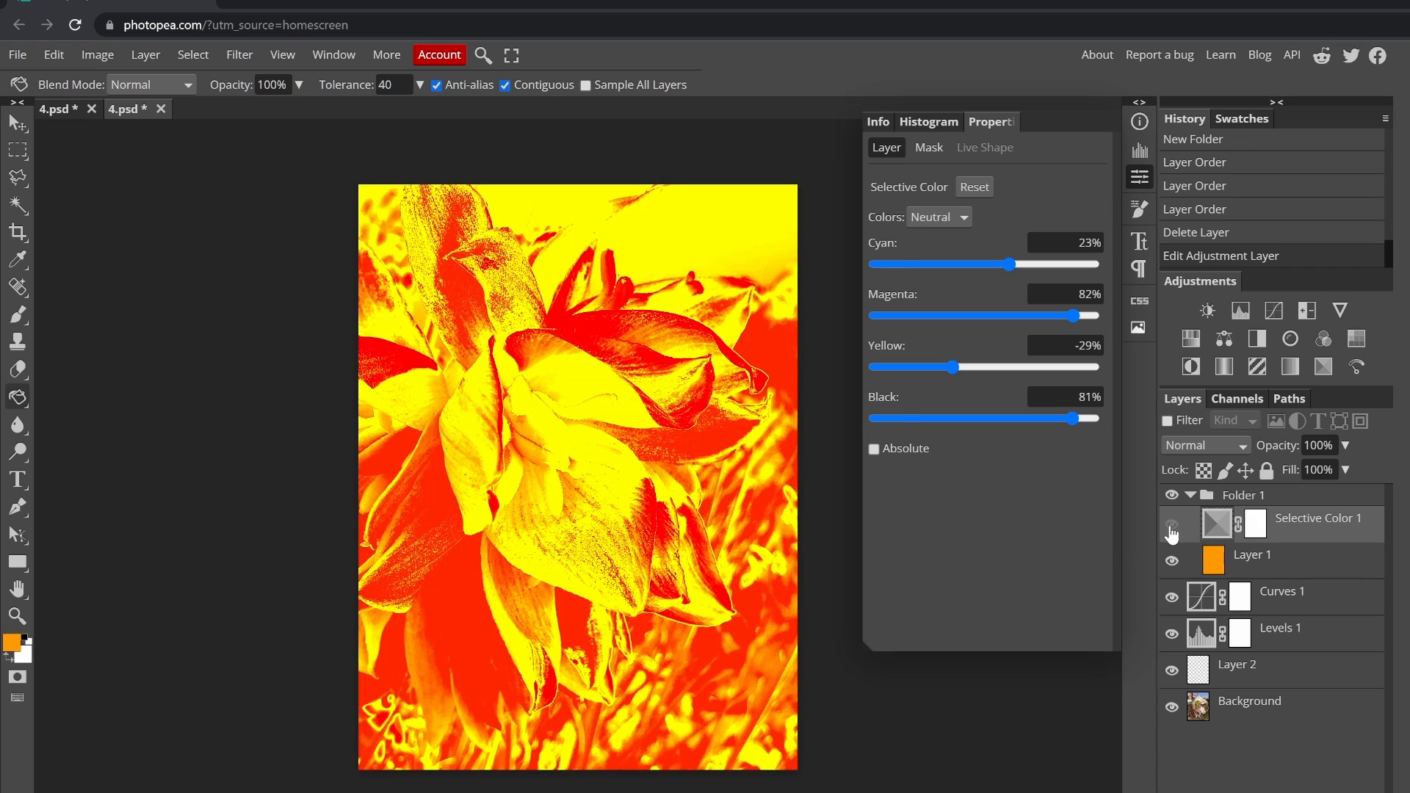
# - Lower the midpoint of the Curves 1 arch to input 132, output 158, and compare the image without Levels 1
pyautogui.click(1201, 598)
pyautogui.moveTo(976, 254); pyautogui.dragTo(991, 318)
pyautogui.click(1172, 635)
pyautogui.click(1172, 634)
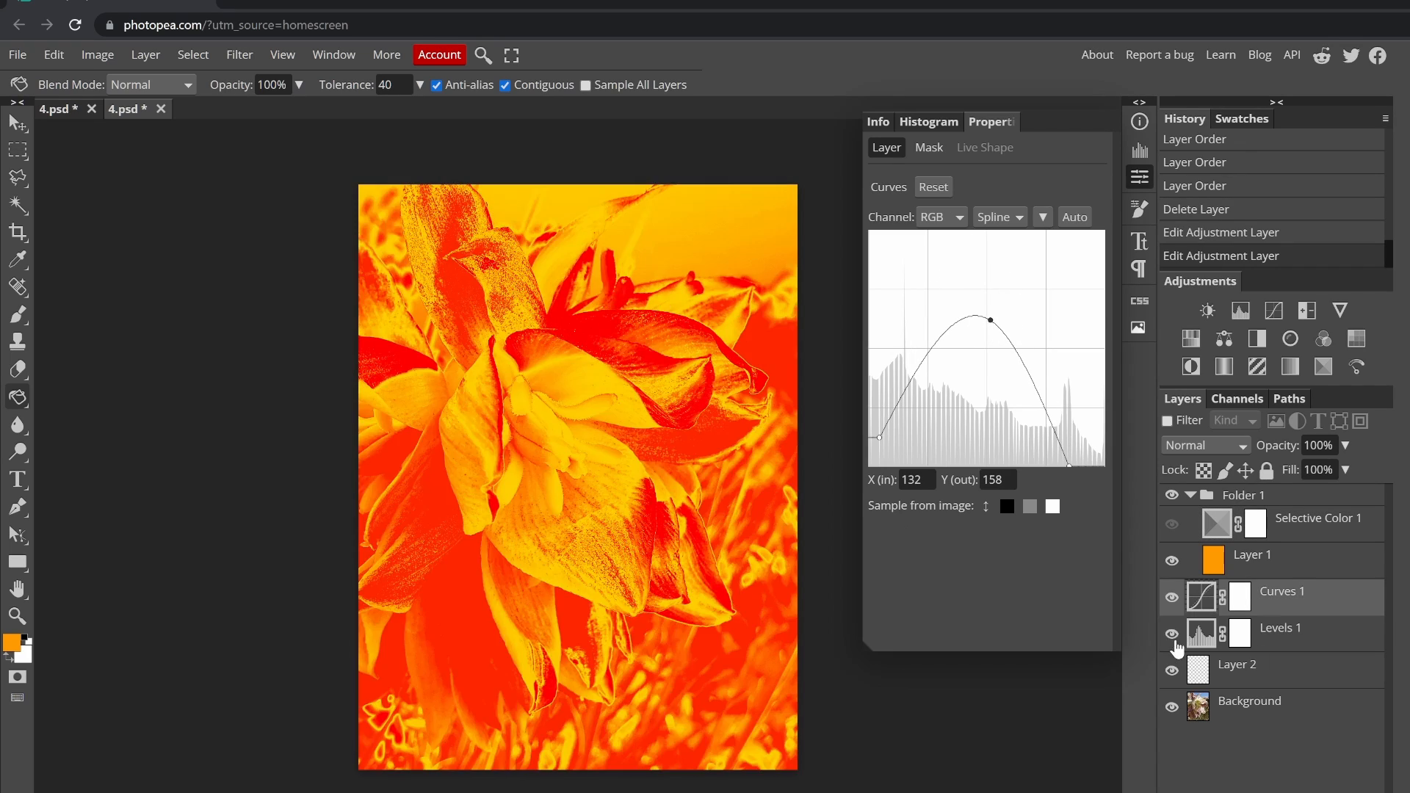
# - Set the midtones of Levels 1 to 0.68 and its output black to 99, and compare the image without Levels 1 and Curves 1
pyautogui.click(1202, 634)
pyautogui.moveTo(876, 388); pyautogui.dragTo(964, 394)
pyautogui.moveTo(1012, 326); pyautogui.dragTo(1027, 326)
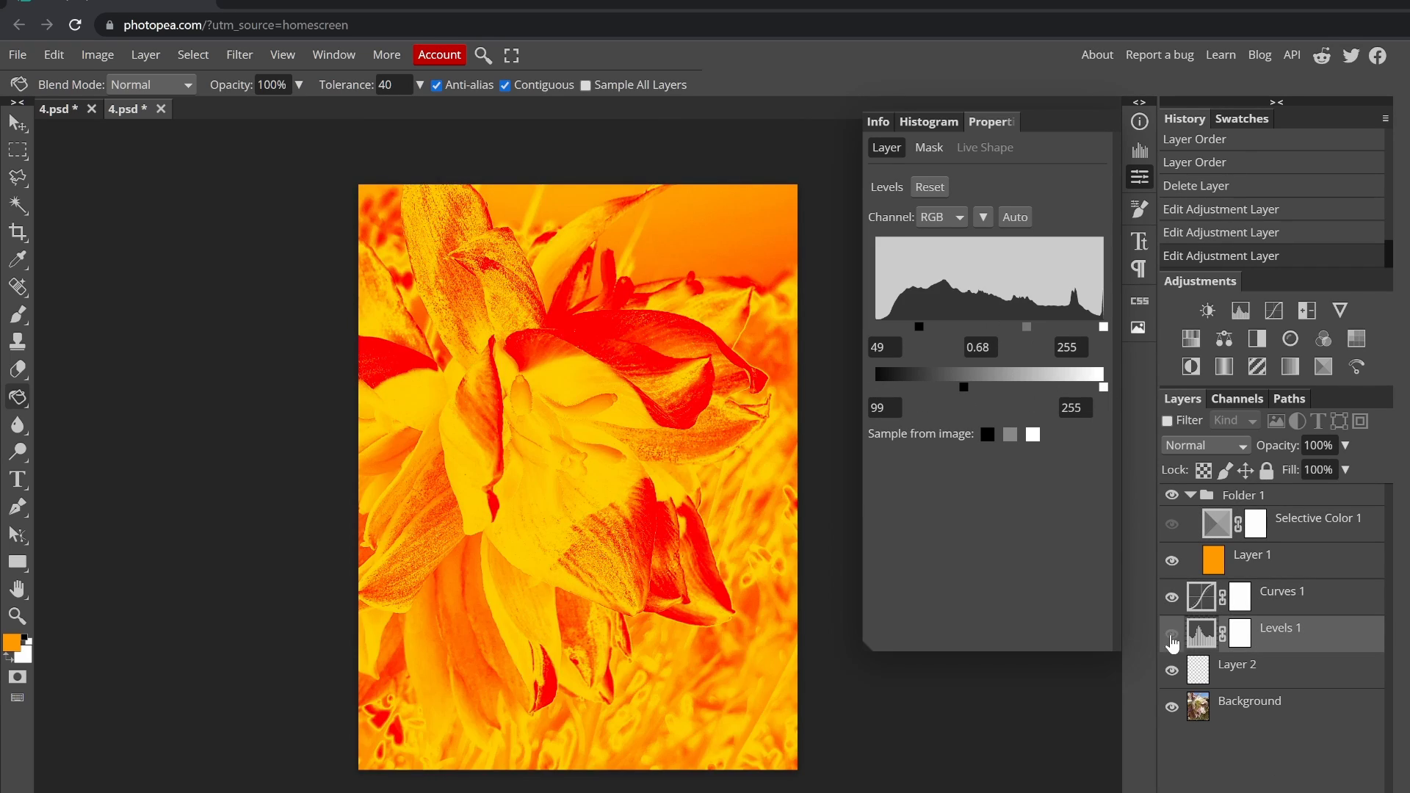
pyautogui.click(1172, 634)
pyautogui.click(1172, 597)
# - Delete Selective Color 1, Curves 1, Levels 1 and the empty Layer 2, and collapse Folder 1
pyautogui.click(1364, 782)
pyautogui.click(1364, 783)
pyautogui.click(1364, 783)
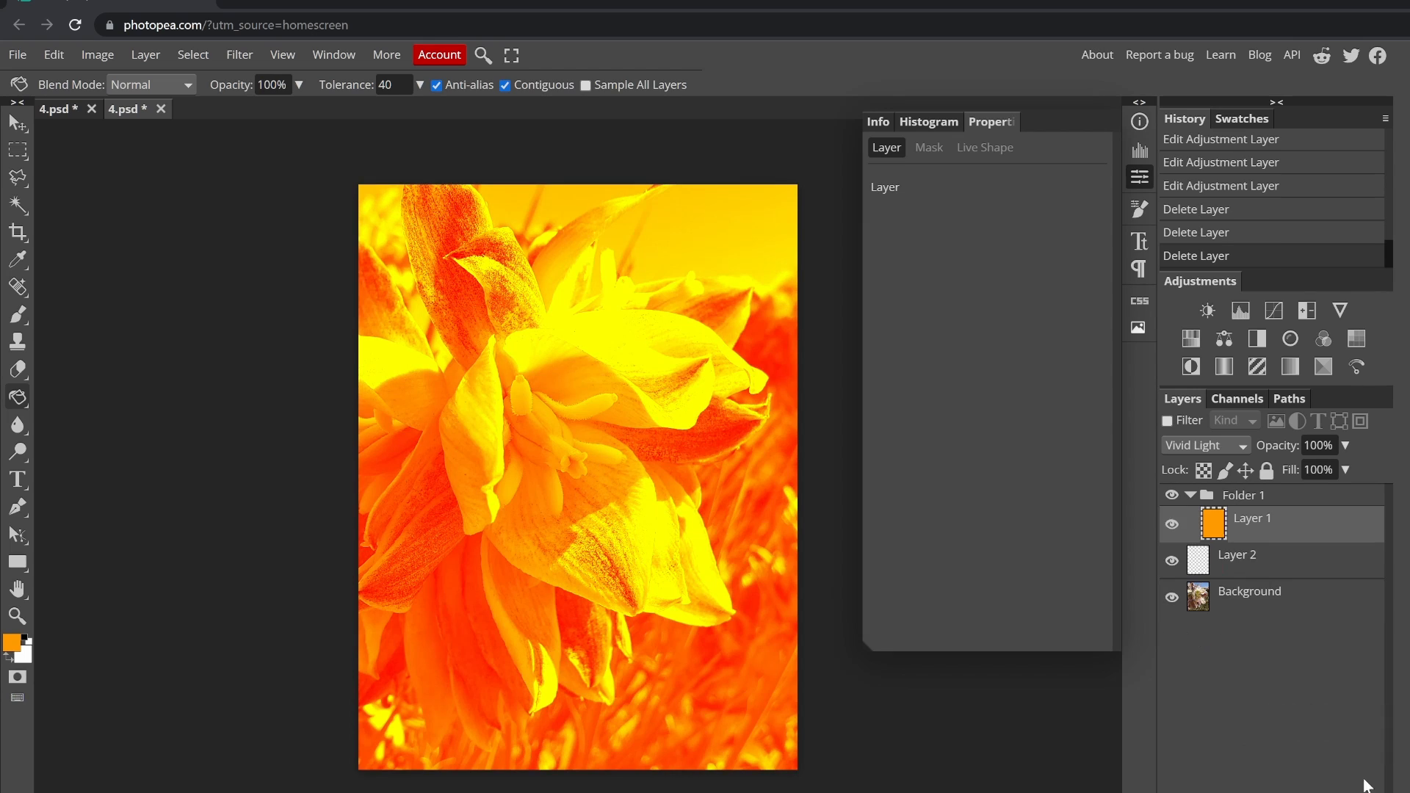
pyautogui.click(1213, 562)
pyautogui.press('Delete')
pyautogui.click(1191, 497)
pyautogui.click(1248, 496)
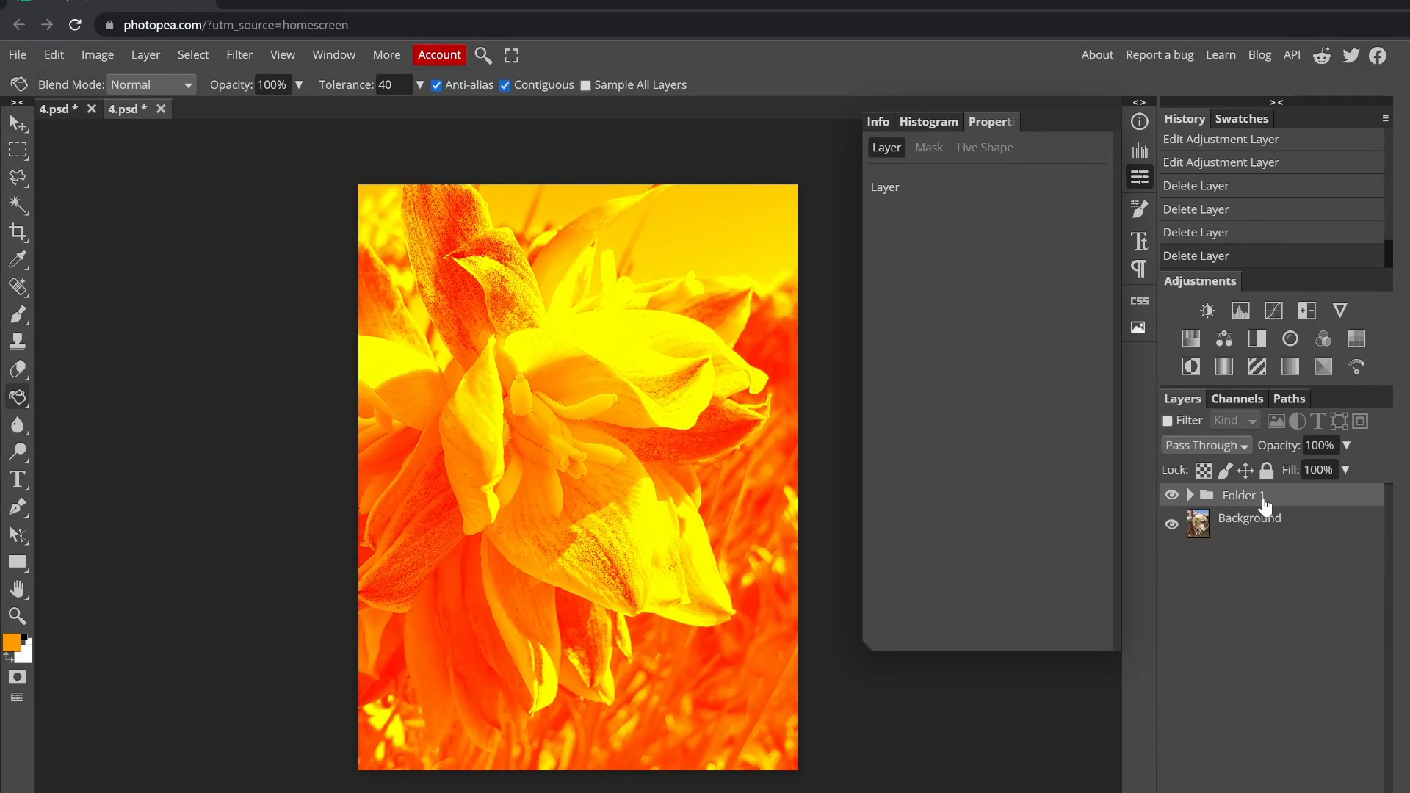
# - Add a Brightness/Contrast adjustment layer above Folder 1, lowering the brightness and slightly raising the contrast
pyautogui.click(1207, 311)
pyautogui.moveTo(984, 239); pyautogui.dragTo(942, 239)
pyautogui.moveTo(984, 289)
pyautogui.mouseDown()
pyautogui.moveTo(1050, 290)
pyautogui.moveTo(994, 290)
pyautogui.mouseUp()
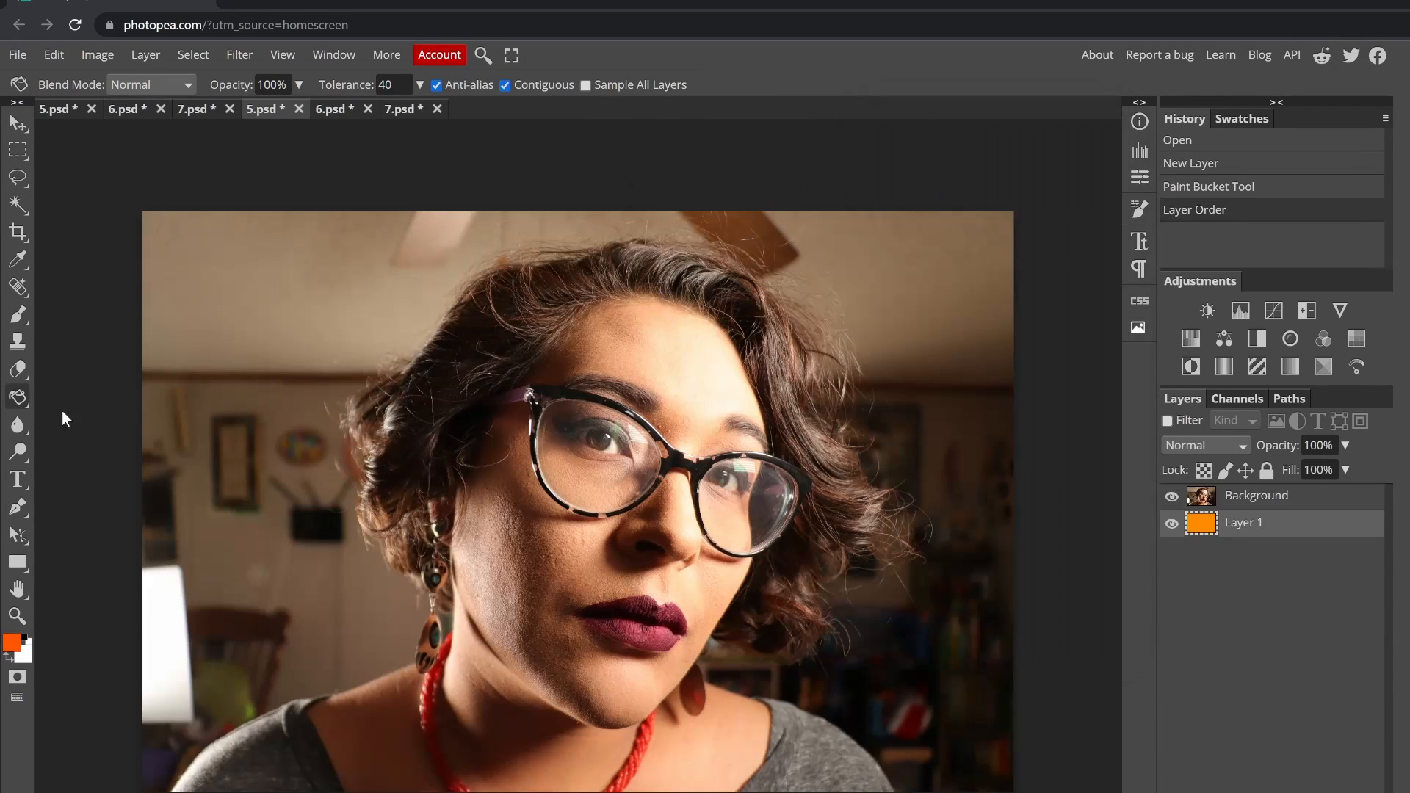
# - Trace a lasso selection around the woman's hair, neck and shoulders in the portrait document
pyautogui.click(18, 424)
pyautogui.click(18, 177)
pyautogui.click(73, 180)
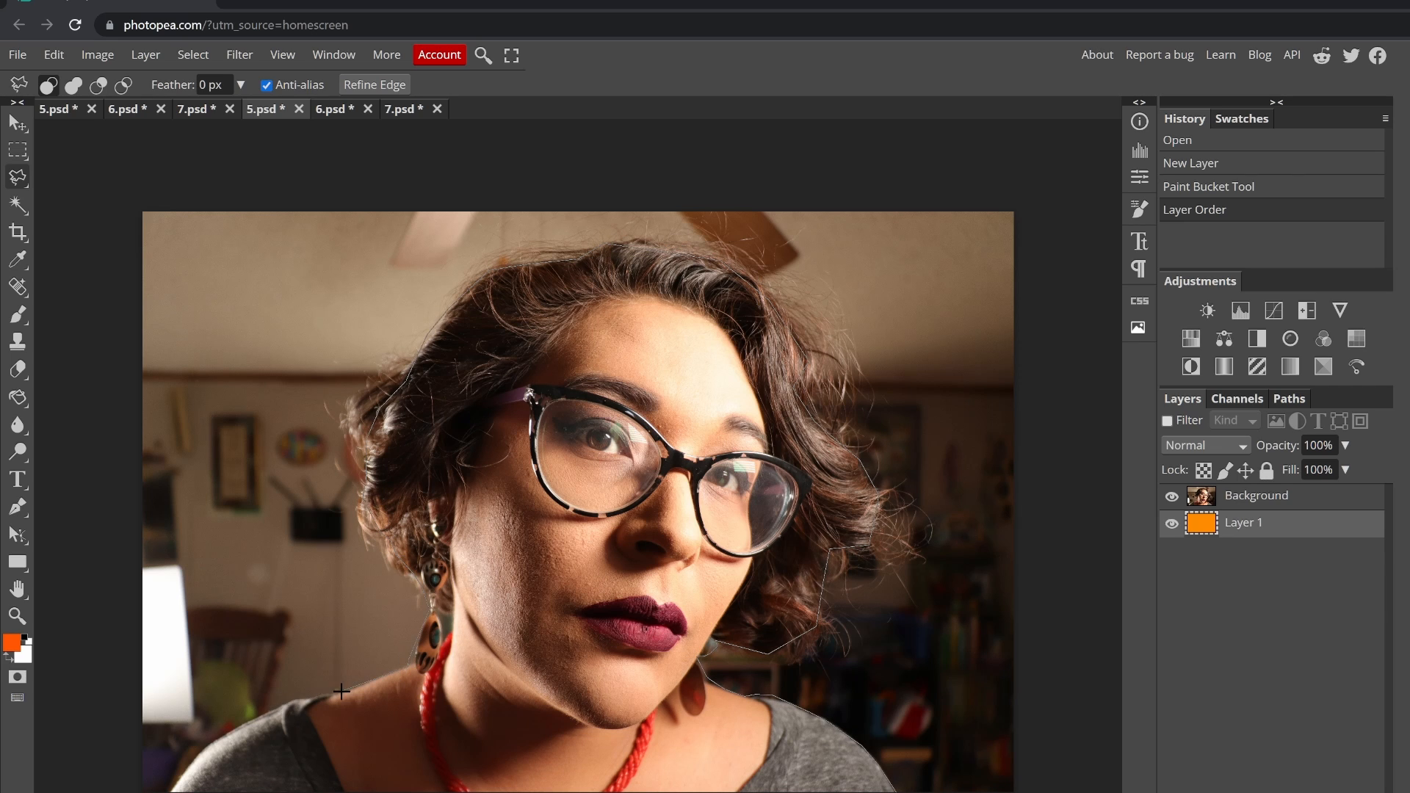
pyautogui.moveTo(440, 324); pyautogui.dragTo(481, 316)
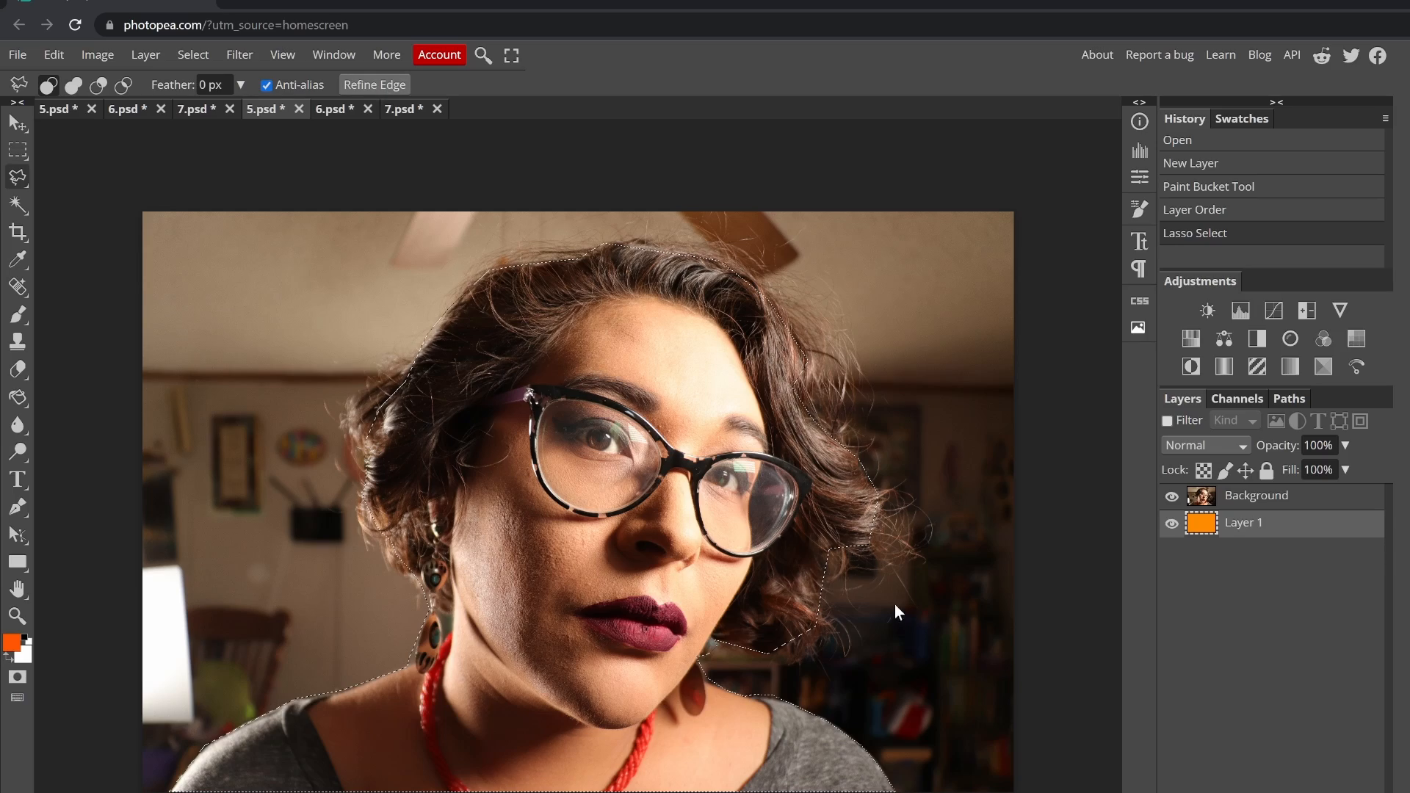
# - Refine the selection edge on the portrait's Background layer with a border of 3 and output the woman to a new layer
pyautogui.hotkey('ctrl', 'alt', 'r')
pyautogui.click(1379, 56)
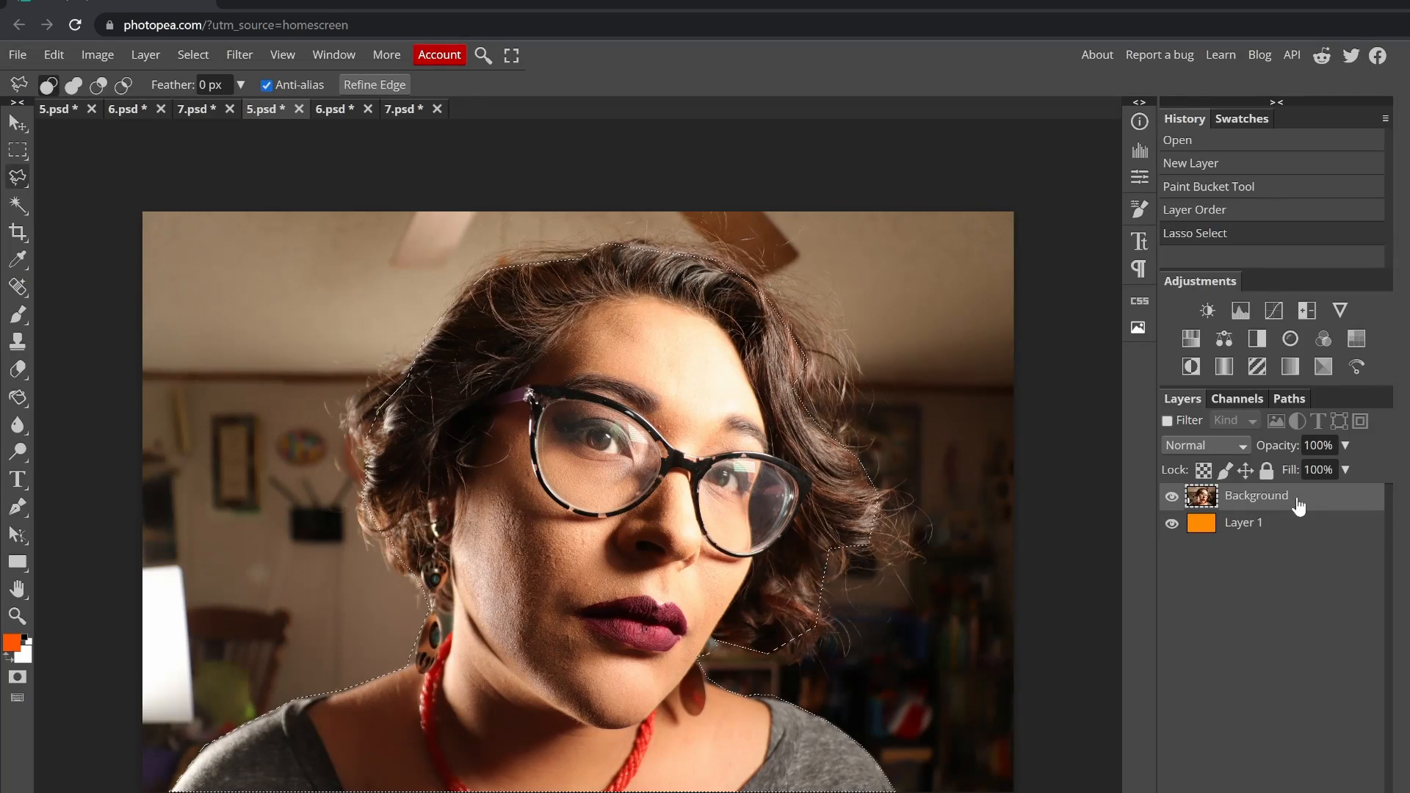
pyautogui.hotkey('ctrl', 'alt', 'r')
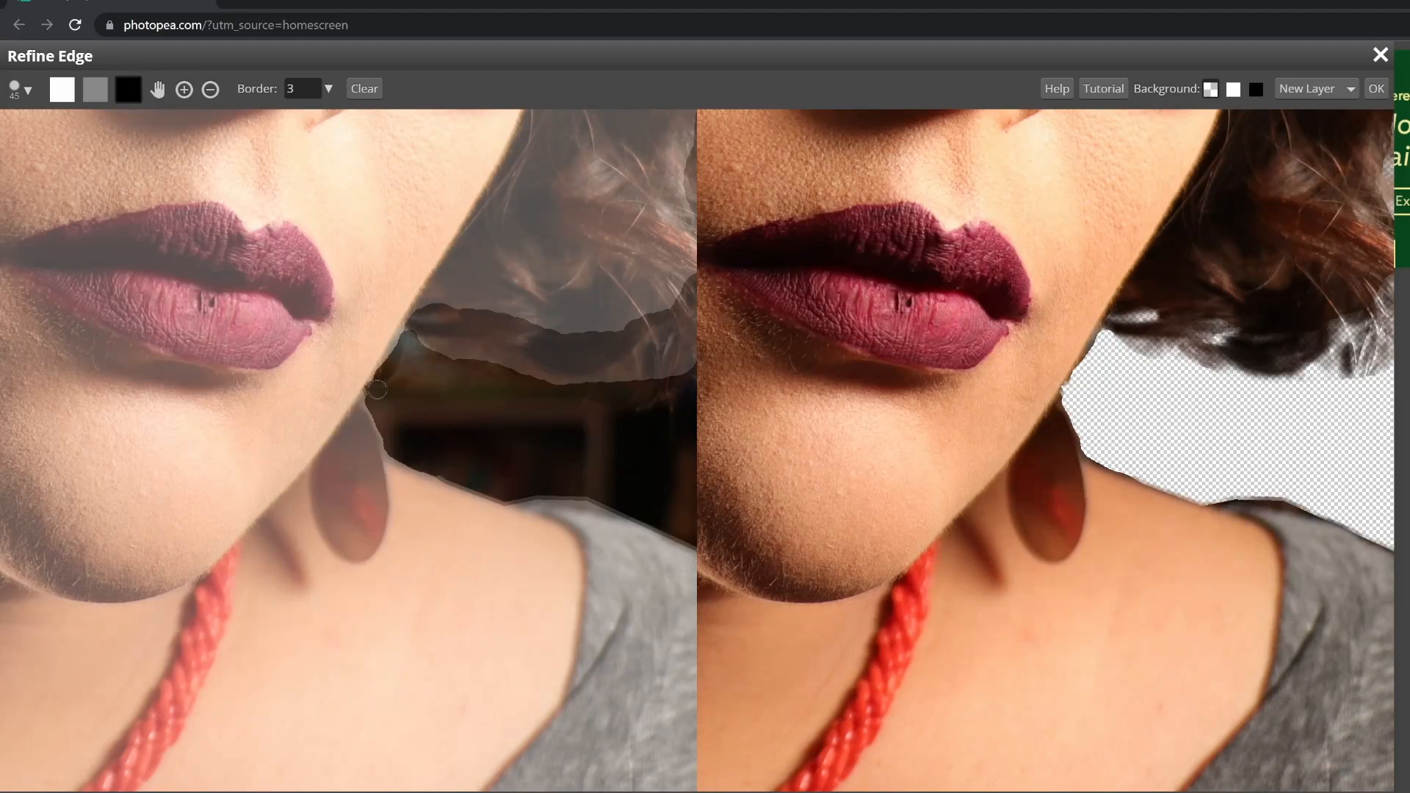
pyautogui.scroll(-10, 376, 389)
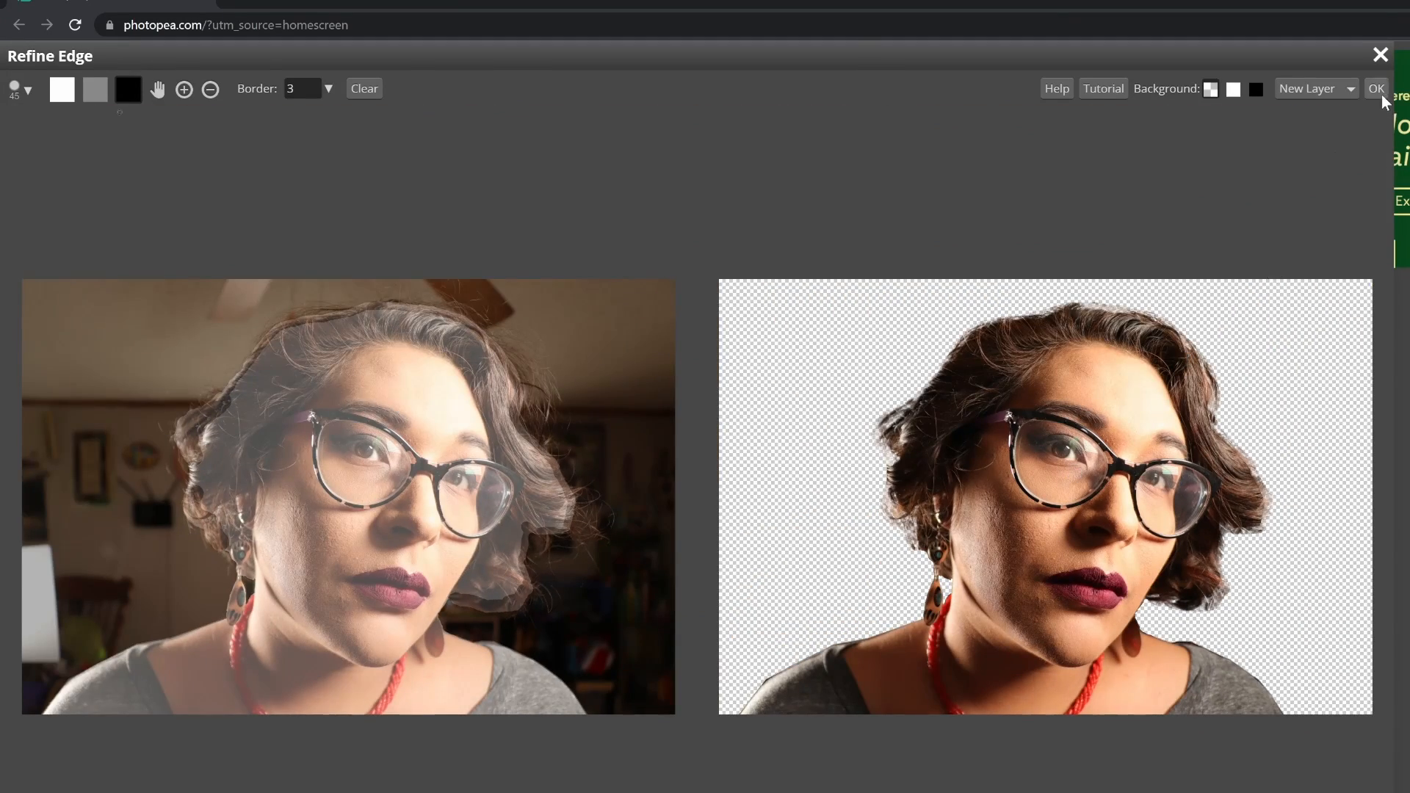
pyautogui.click(1376, 89)
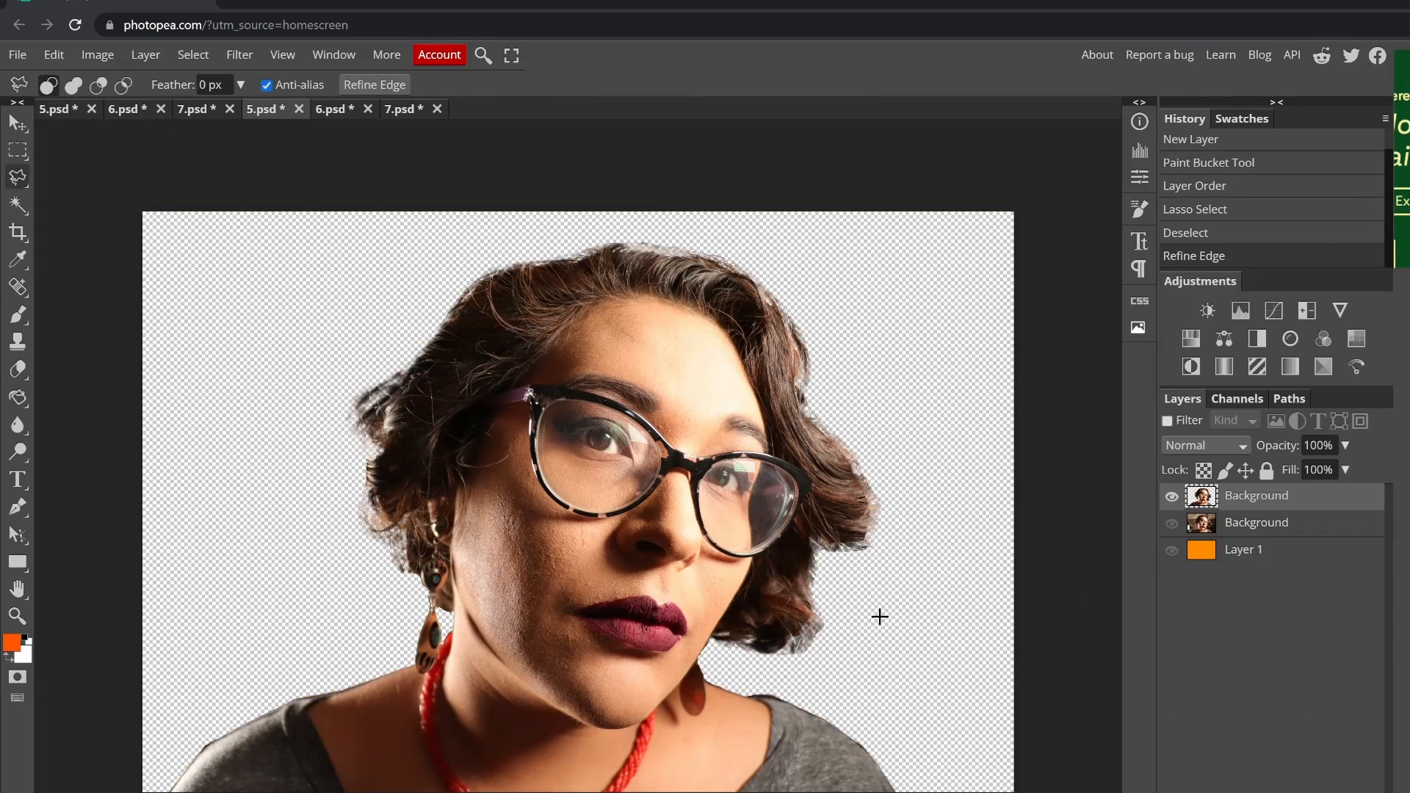
# - Soften the skin on the cut-out woman's face with the Blur tool at 50% strength
pyautogui.click(18, 425)
pyautogui.moveTo(558, 554); pyautogui.dragTo(465, 547)
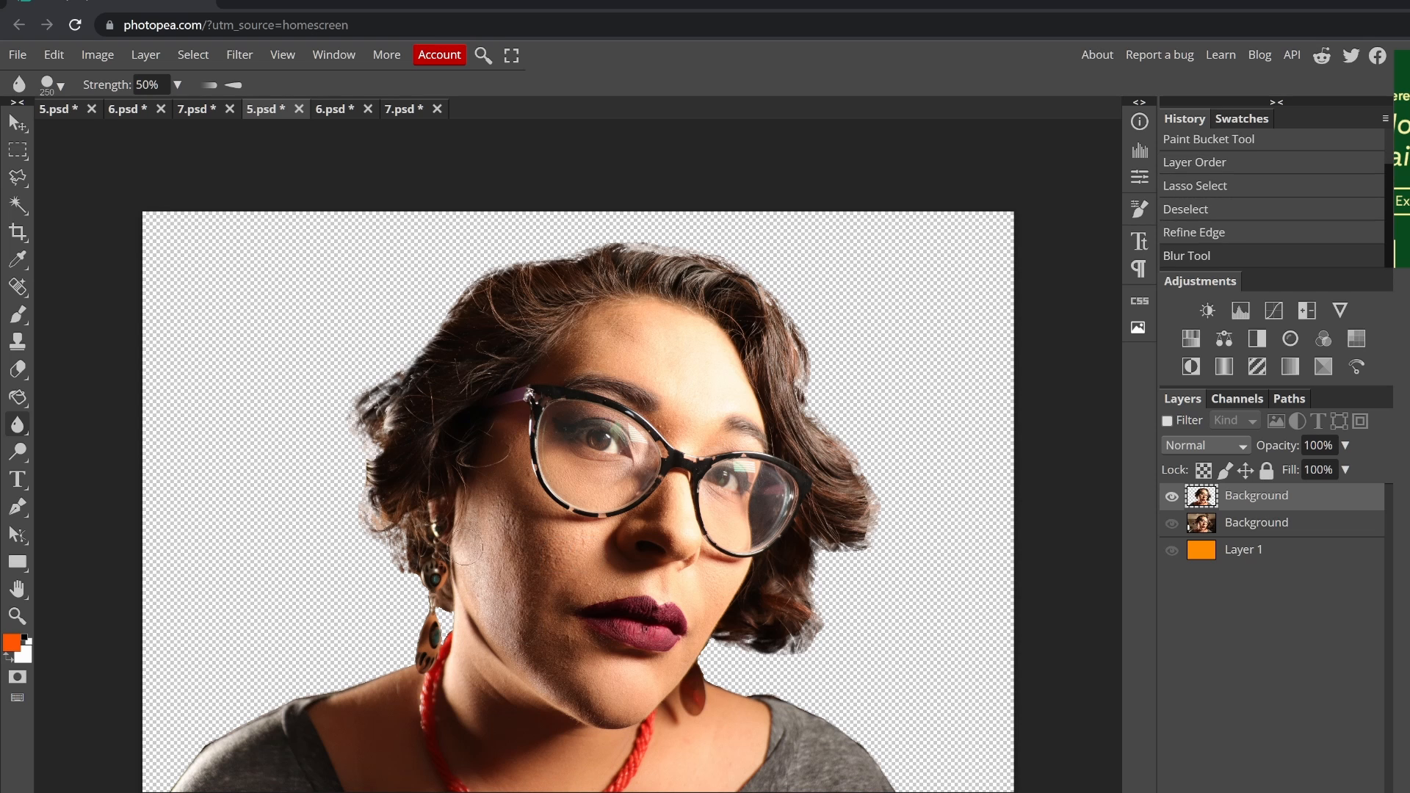
pyautogui.moveTo(573, 648)
pyautogui.mouseDown()
pyautogui.moveTo(567, 558)
pyautogui.moveTo(629, 574)
pyautogui.moveTo(655, 555)
pyautogui.mouseUp()
pyautogui.moveTo(661, 552); pyautogui.dragTo(677, 549)
pyautogui.moveTo(691, 430); pyautogui.dragTo(691, 429)
pyautogui.press('[')
pyautogui.scroll(8, 514, 470)
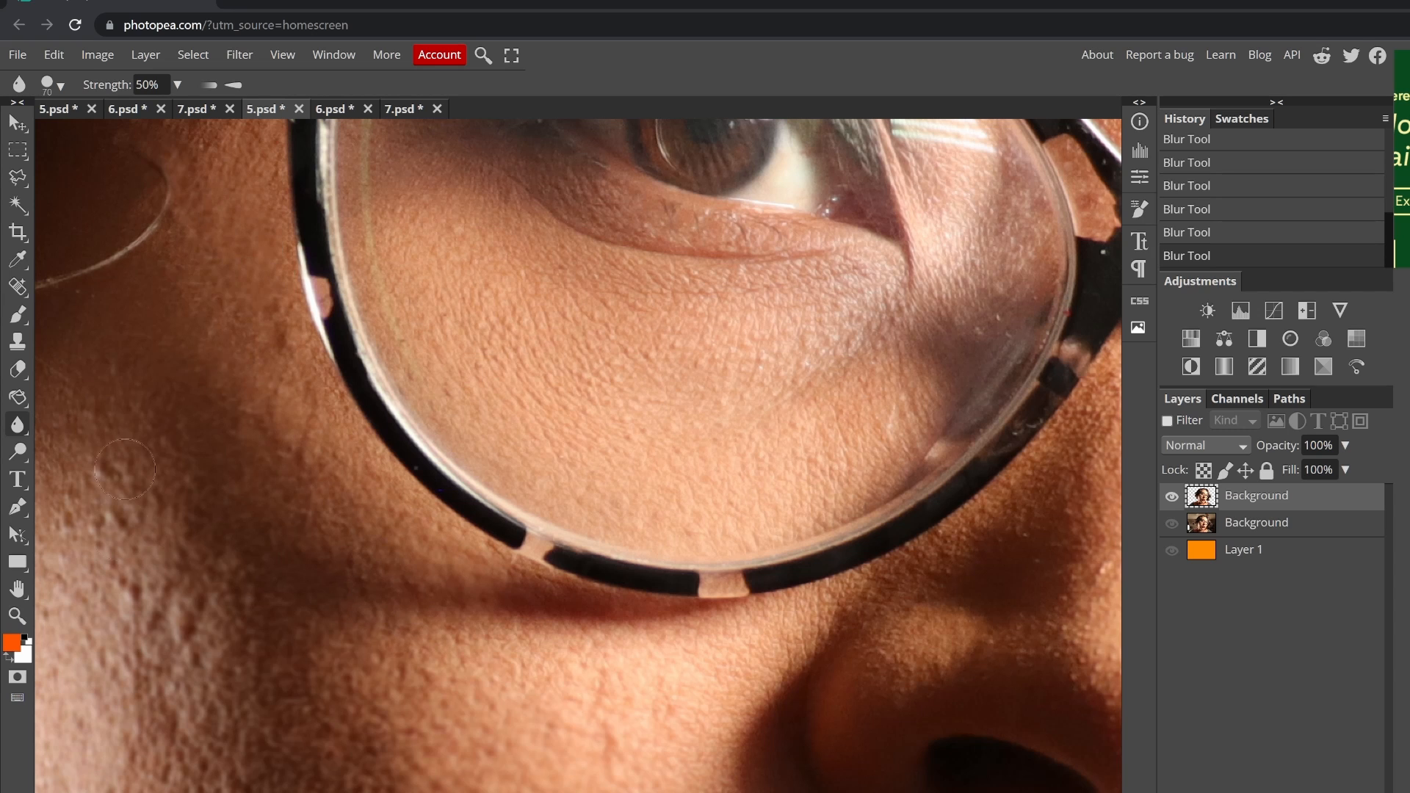
pyautogui.scroll(-6, 835, 584)
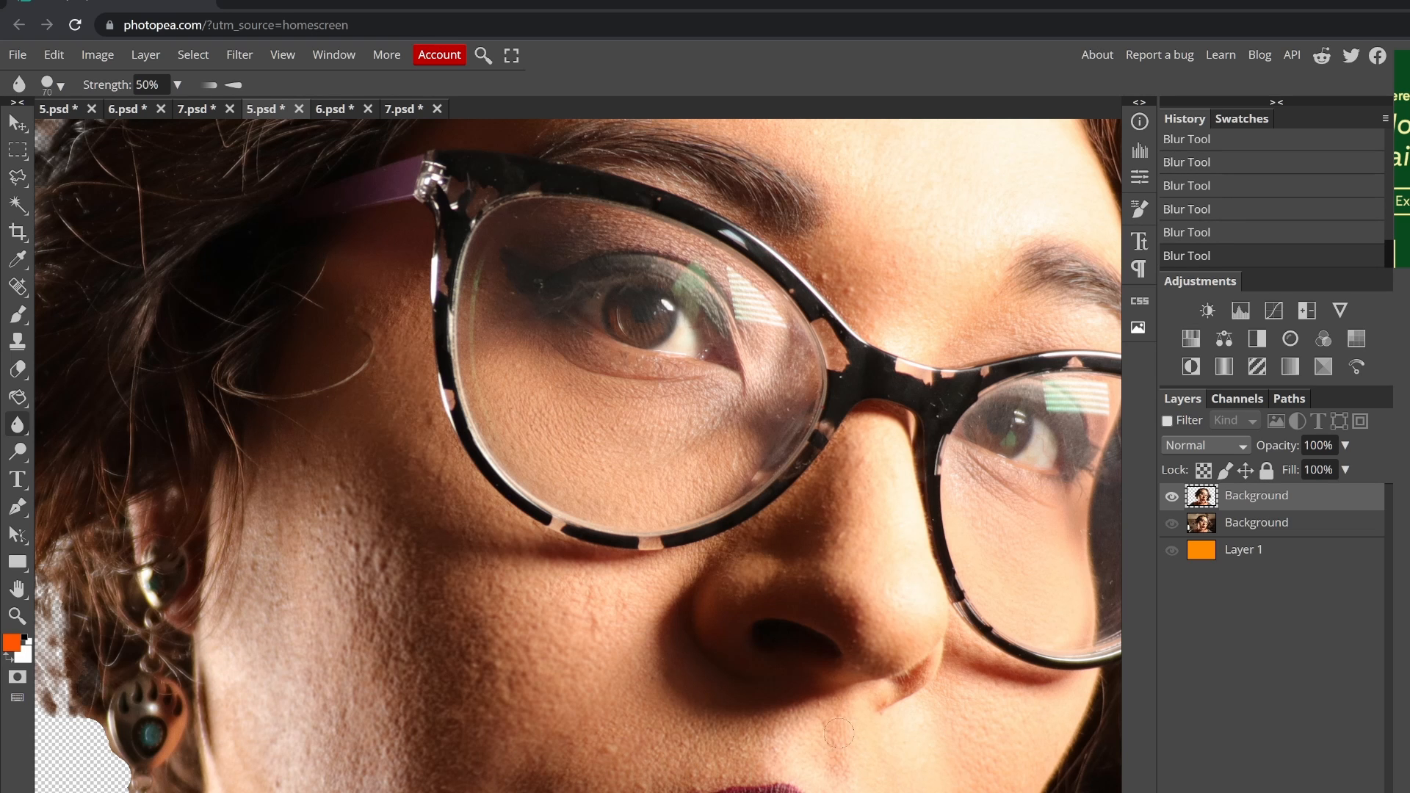
pyautogui.scroll(-2, 638, 743)
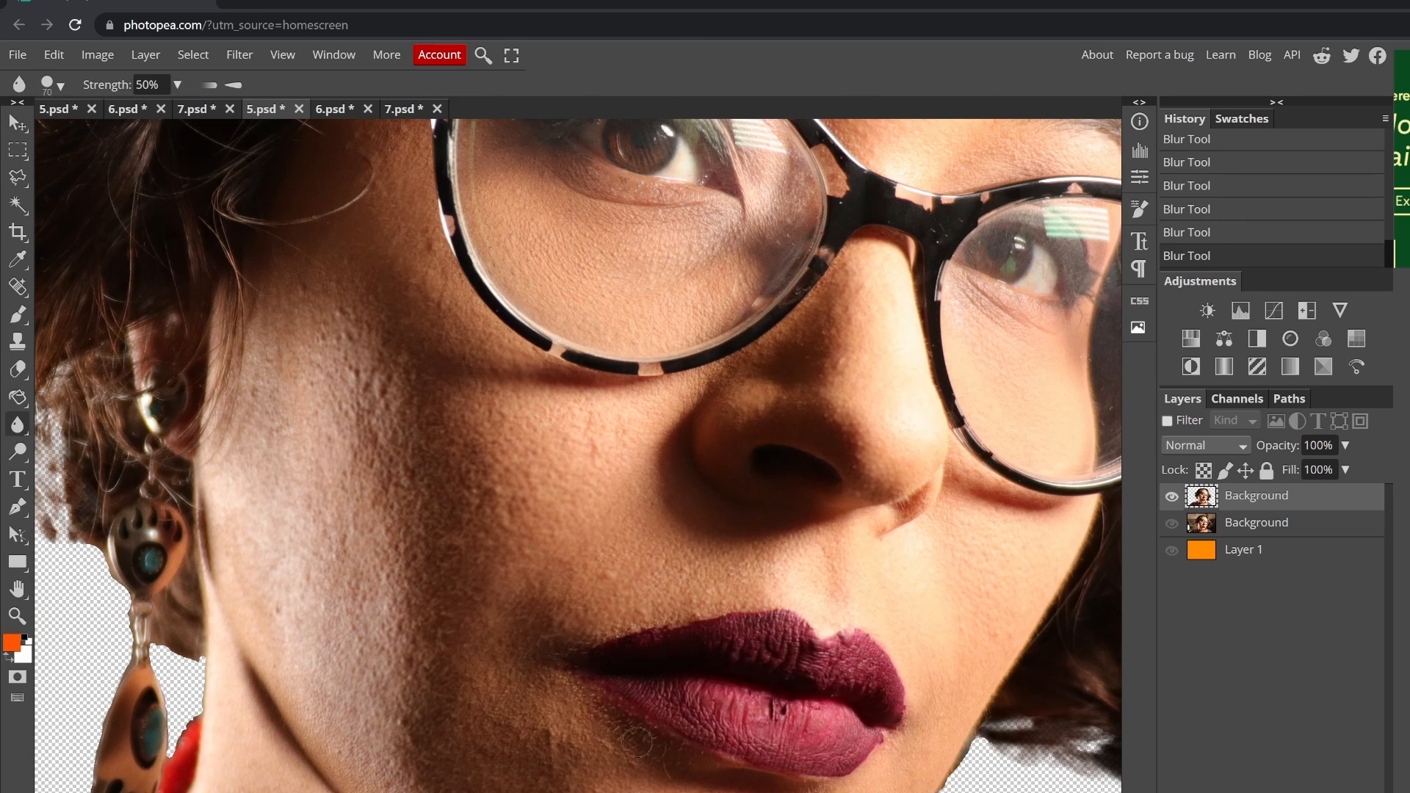
# - Try to smooth the woman's cheek with the Smudge tool at 50% strength and undo the stroke
pyautogui.press('o')
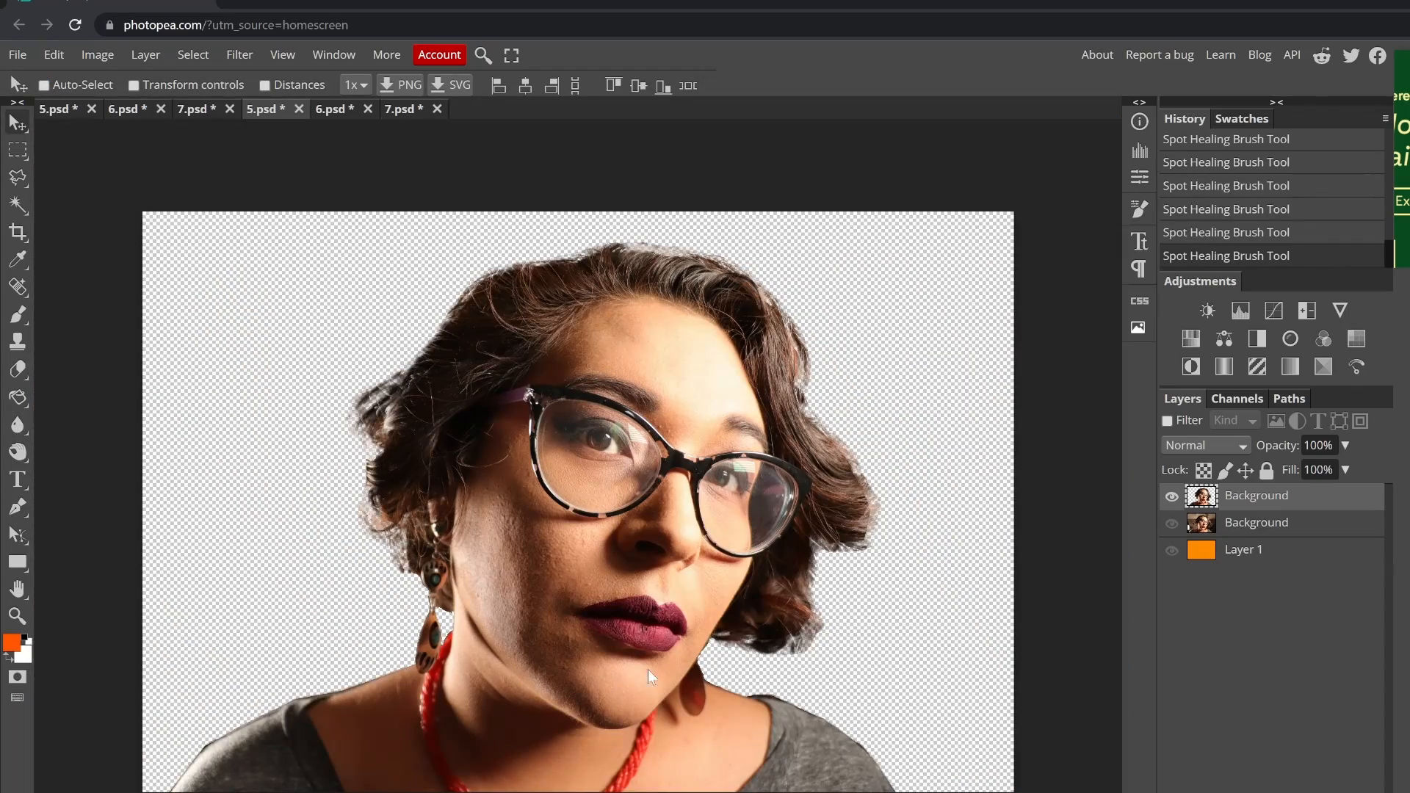
pyautogui.rightClick(18, 452)
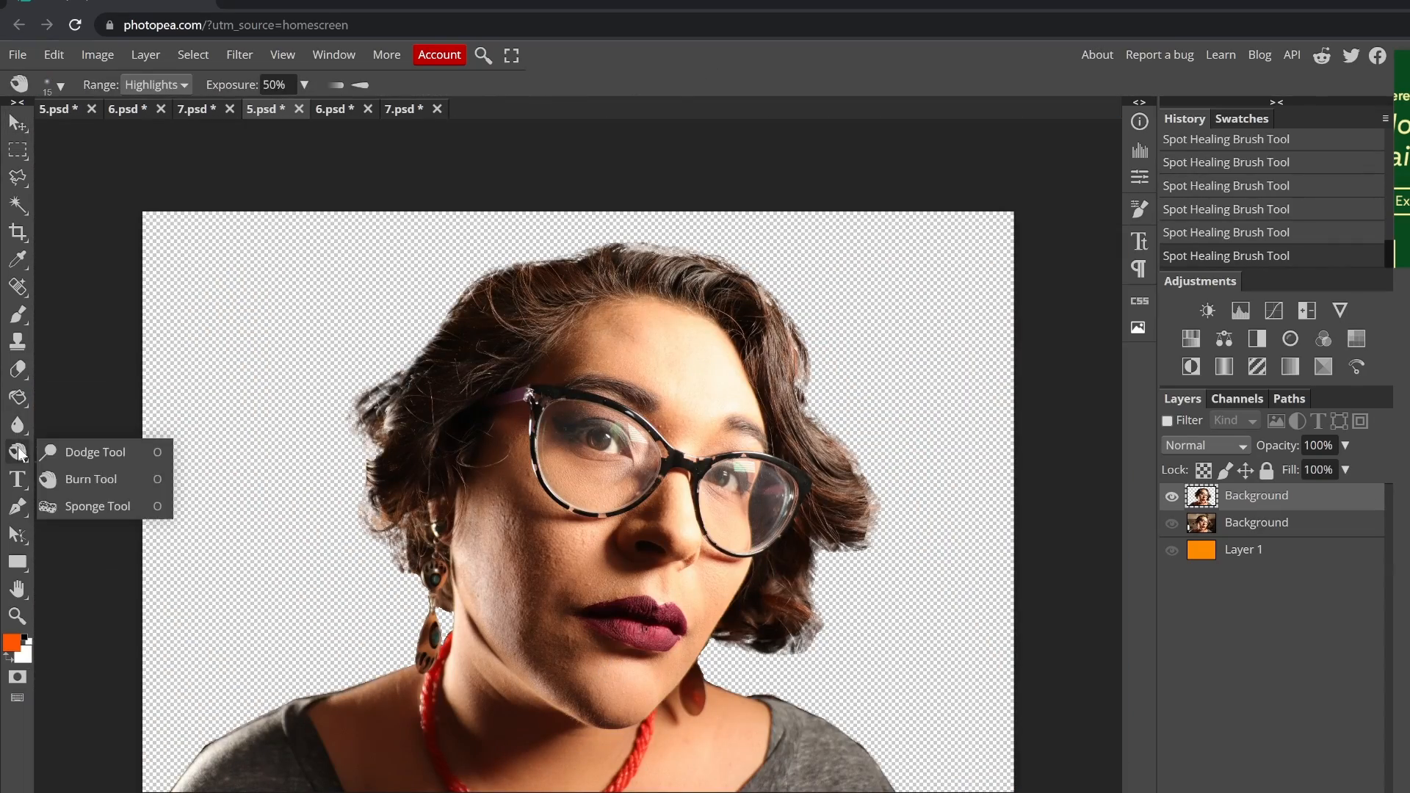
pyautogui.rightClick(18, 425)
pyautogui.click(81, 480)
pyautogui.hotkey('ctrl', '+')
pyautogui.hotkey('ctrl', '+')
pyautogui.hotkey('ctrl', '+')
pyautogui.hotkey('ctrl', 'z')
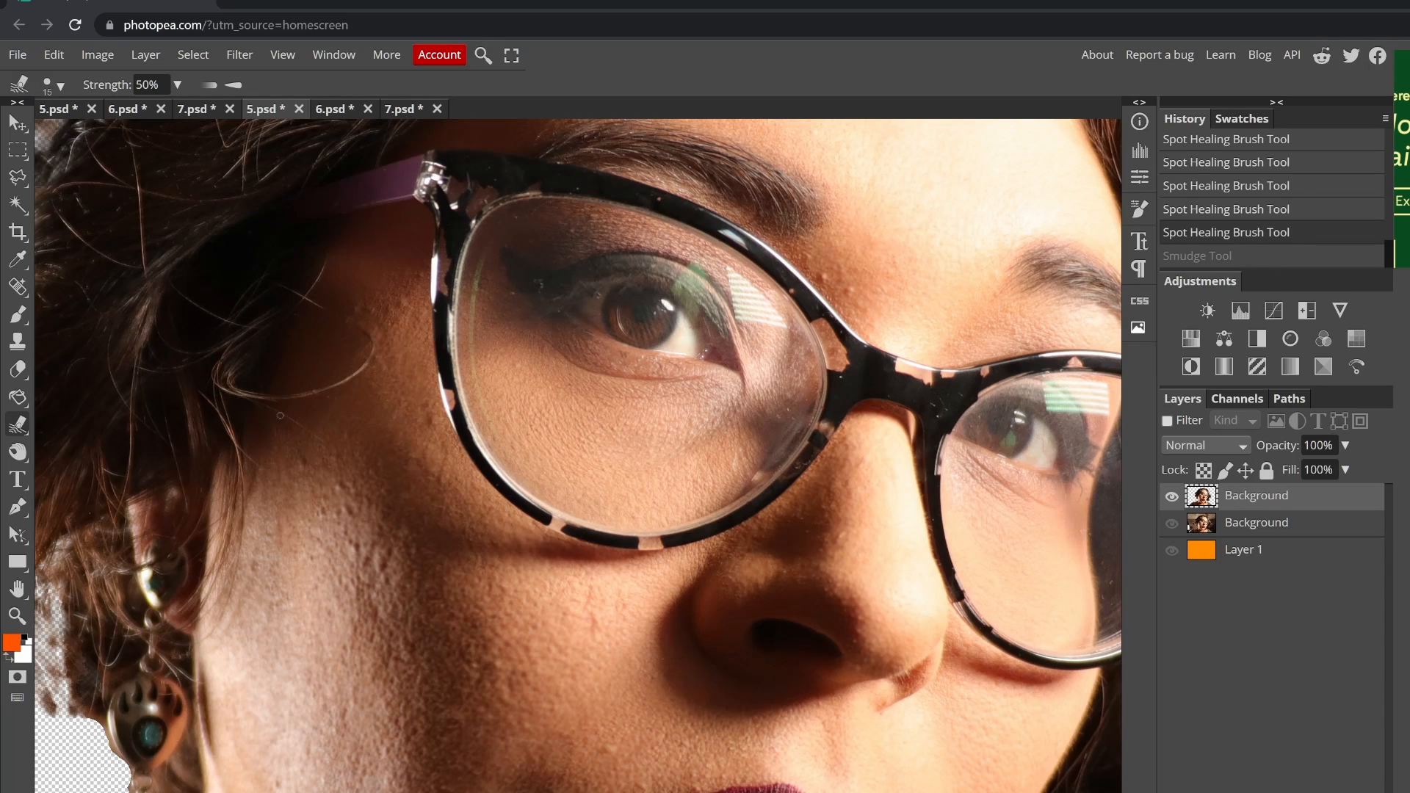
# - Try the Sponge tool in Saturate mode at 100% flow on the woman's cheek and undo the stroke
pyautogui.rightClick(17, 453)
pyautogui.click(80, 480)
pyautogui.click(434, 573)
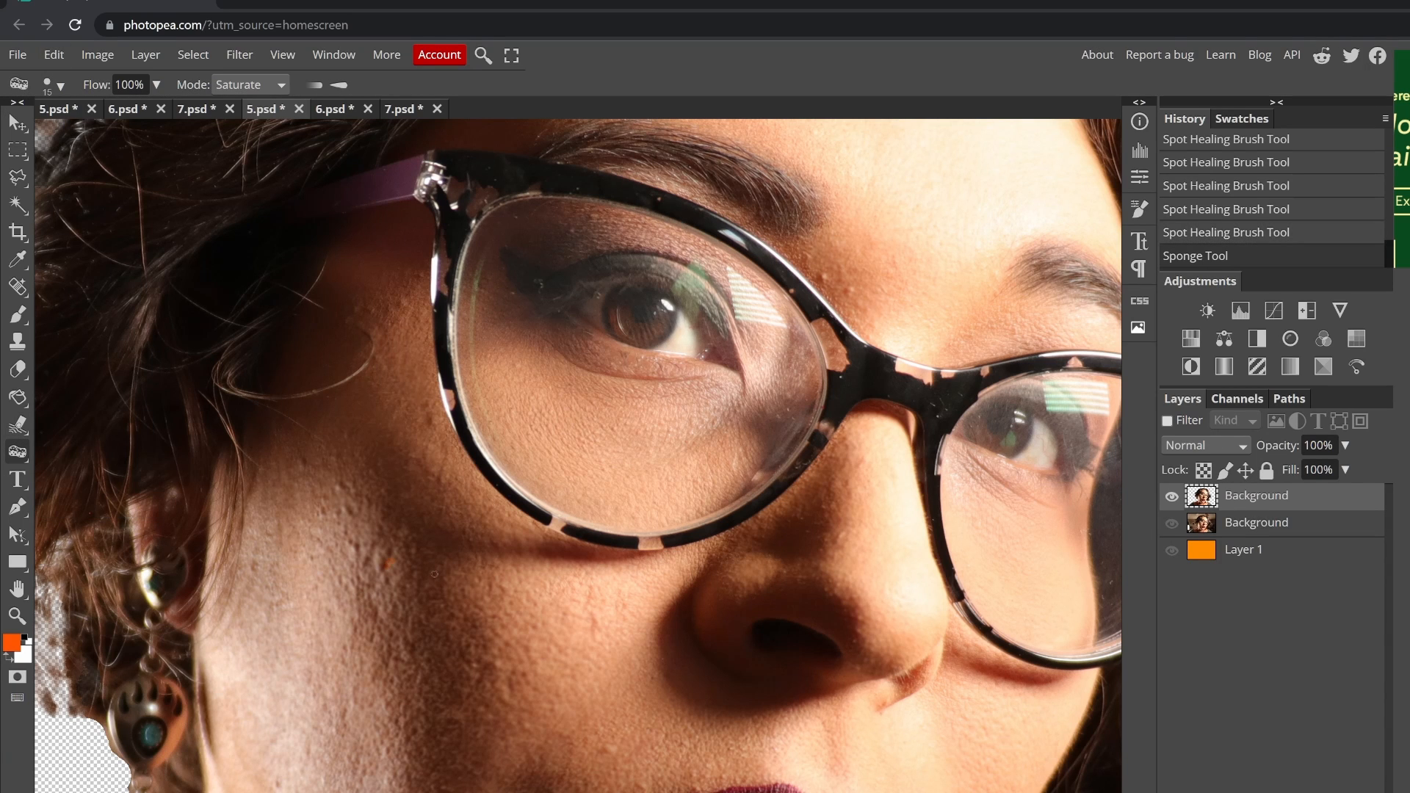
pyautogui.hotkey('ctrl', 'z')
# - Reset the foreground and background colors to their defaults
pyautogui.hotkey('ctrl', '+')
pyautogui.hotkey('ctrl', '+')
pyautogui.press('d')
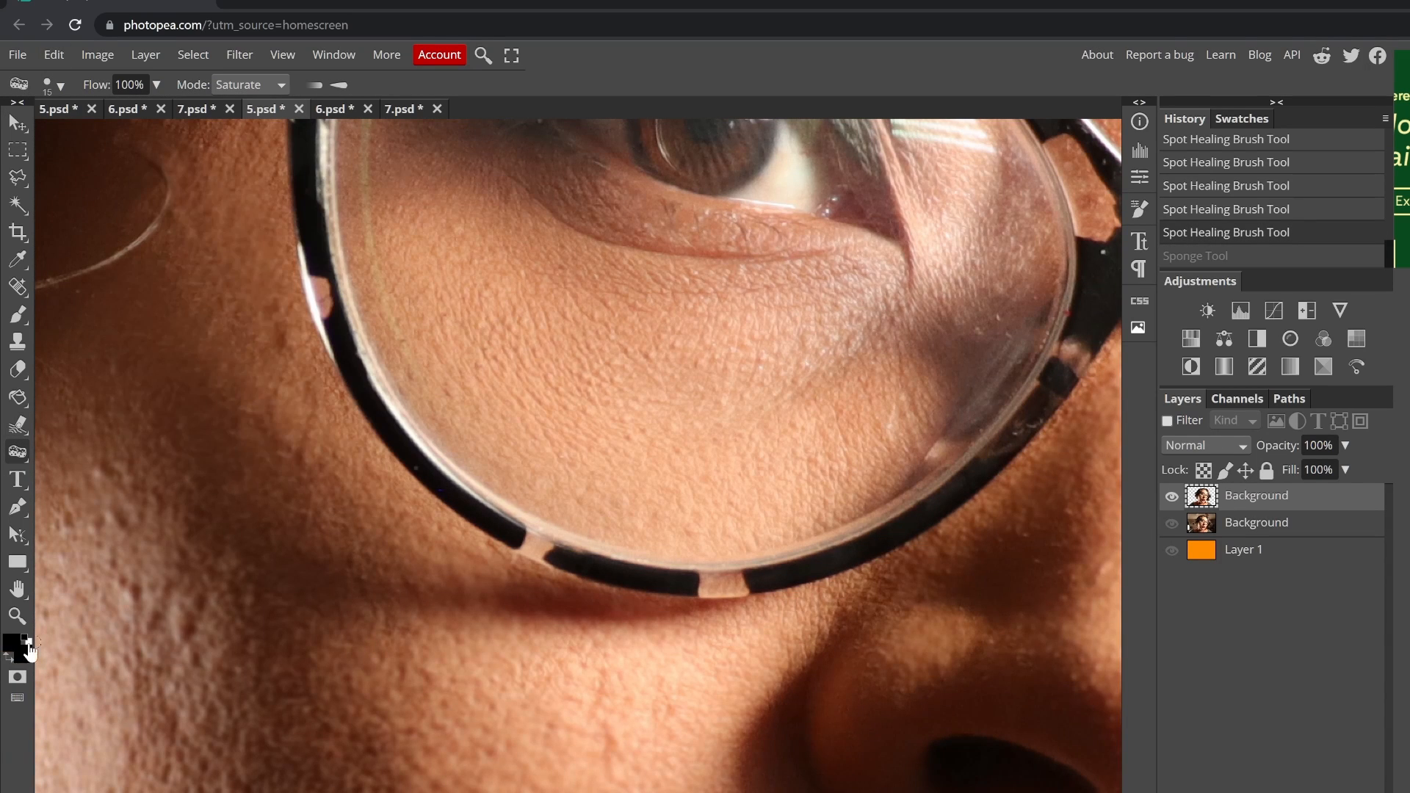
pyautogui.hotkey('ctrl', '-')
pyautogui.hotkey('ctrl', '-')
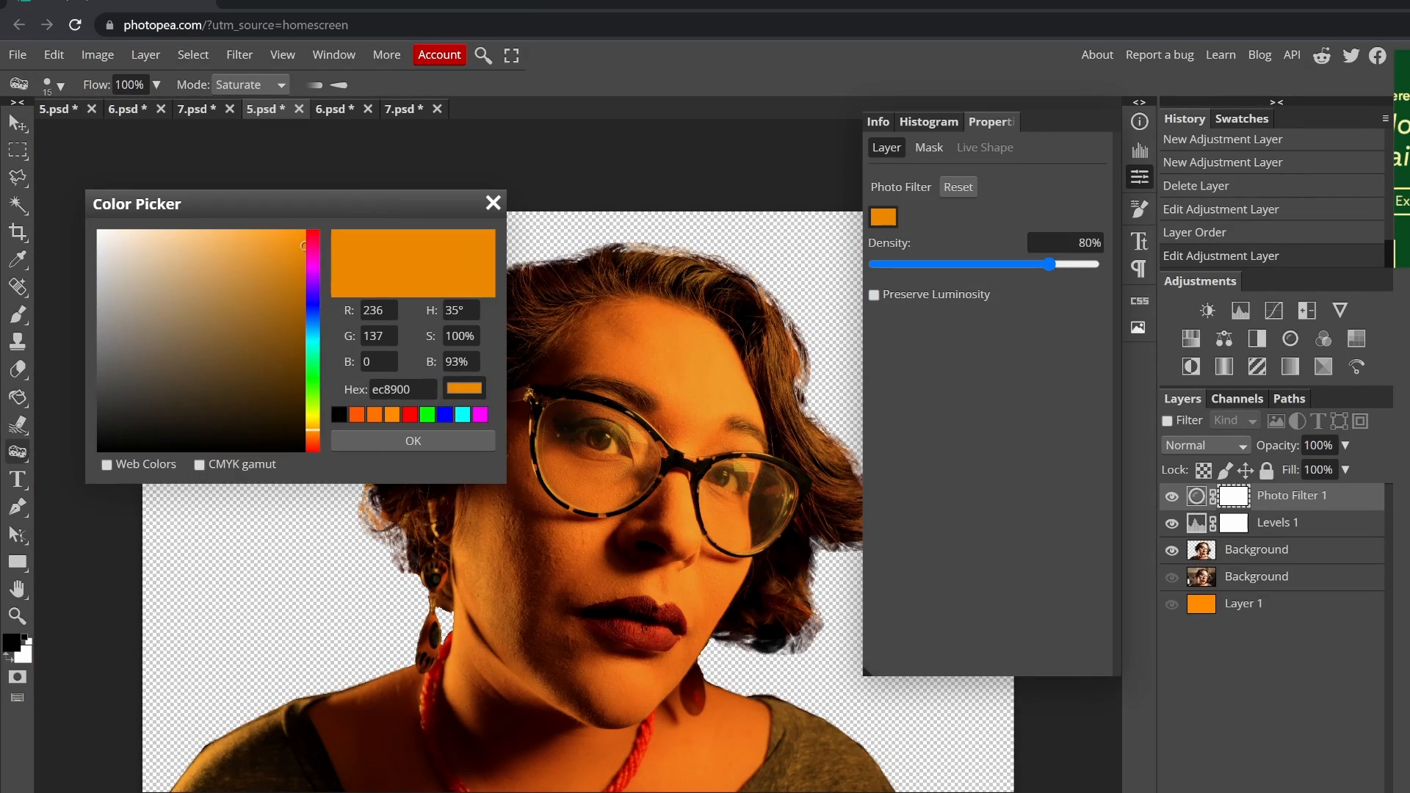
# - Add a Selective Color adjustment layer targeting the blacks and move it to the top of the layer stack
pyautogui.click(1184, 612)
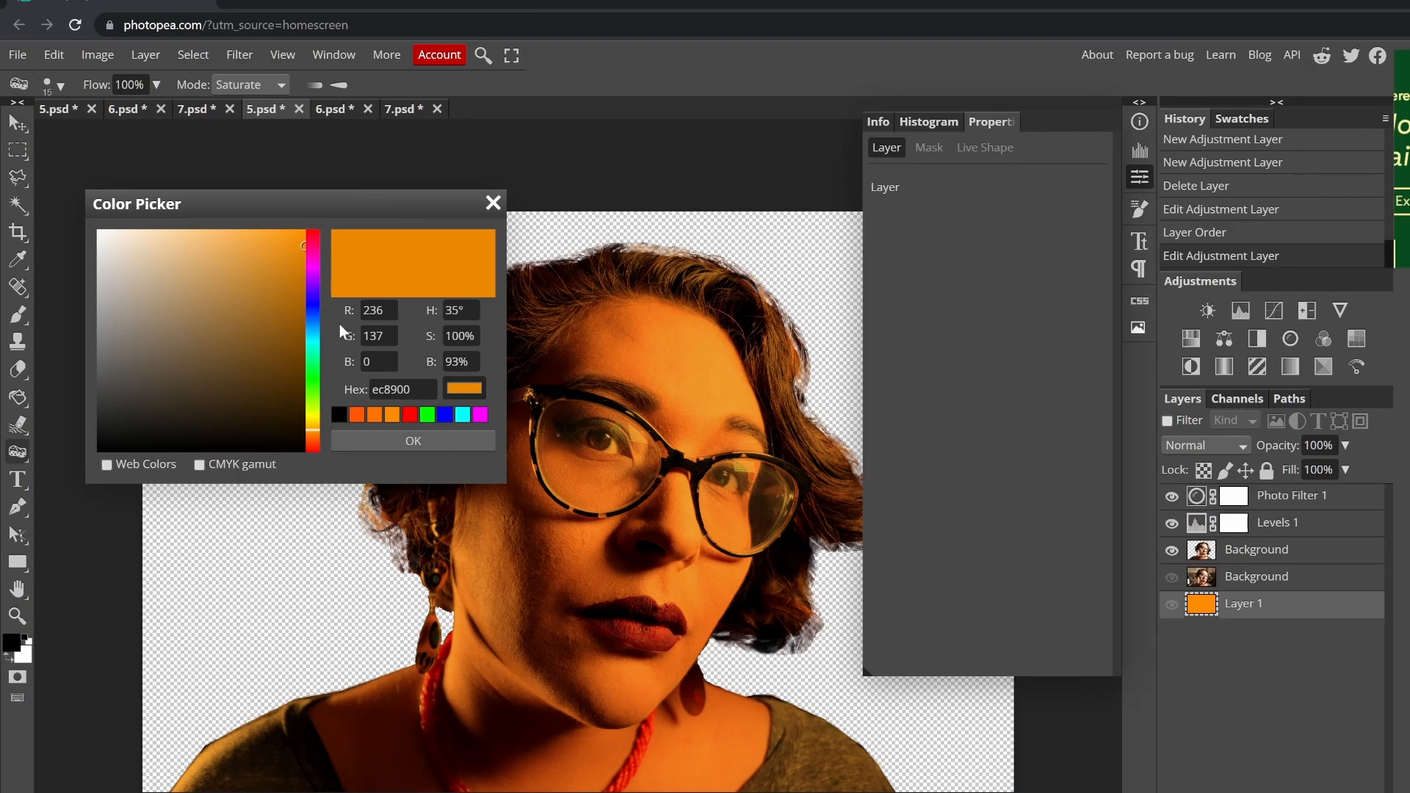
pyautogui.click(283, 55)
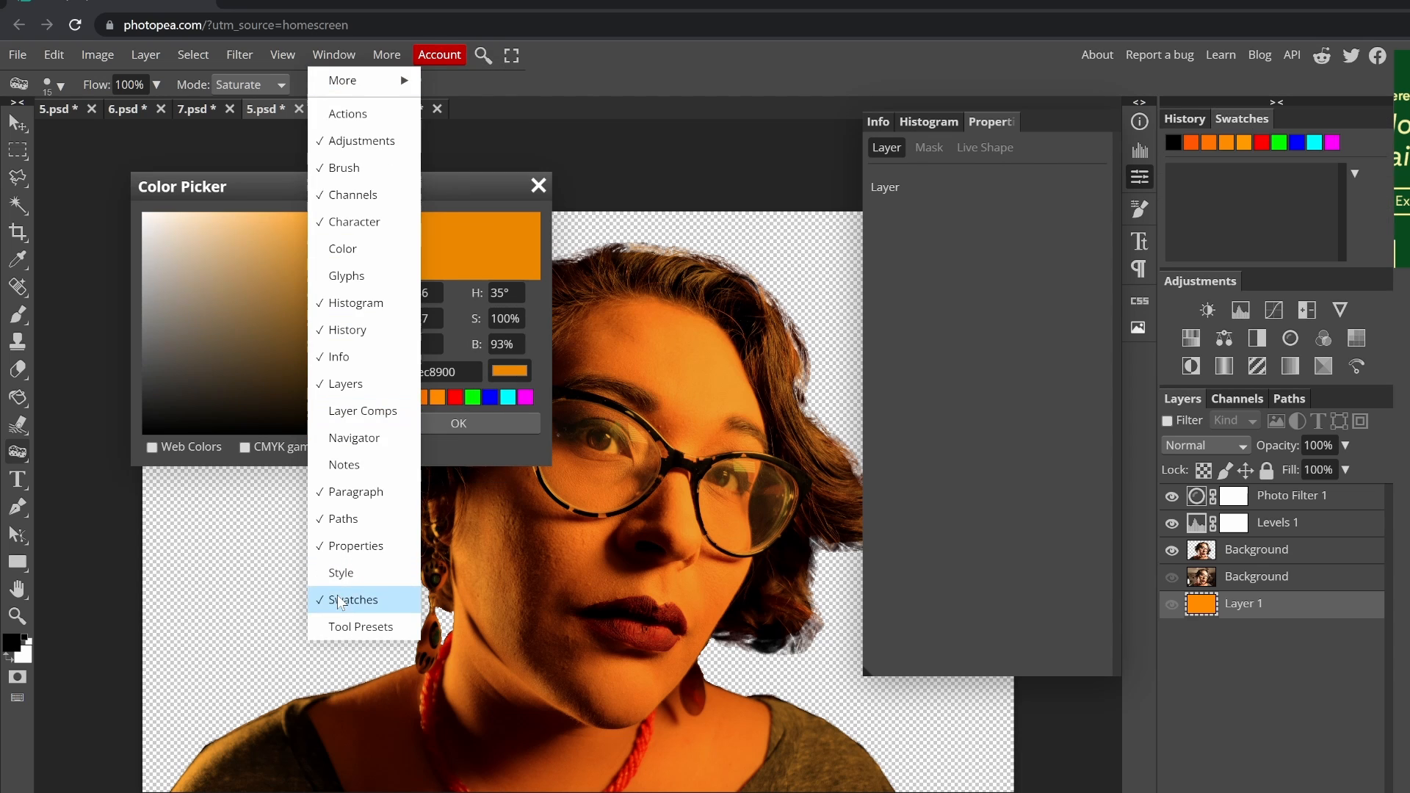
pyautogui.click(939, 217)
pyautogui.click(926, 366)
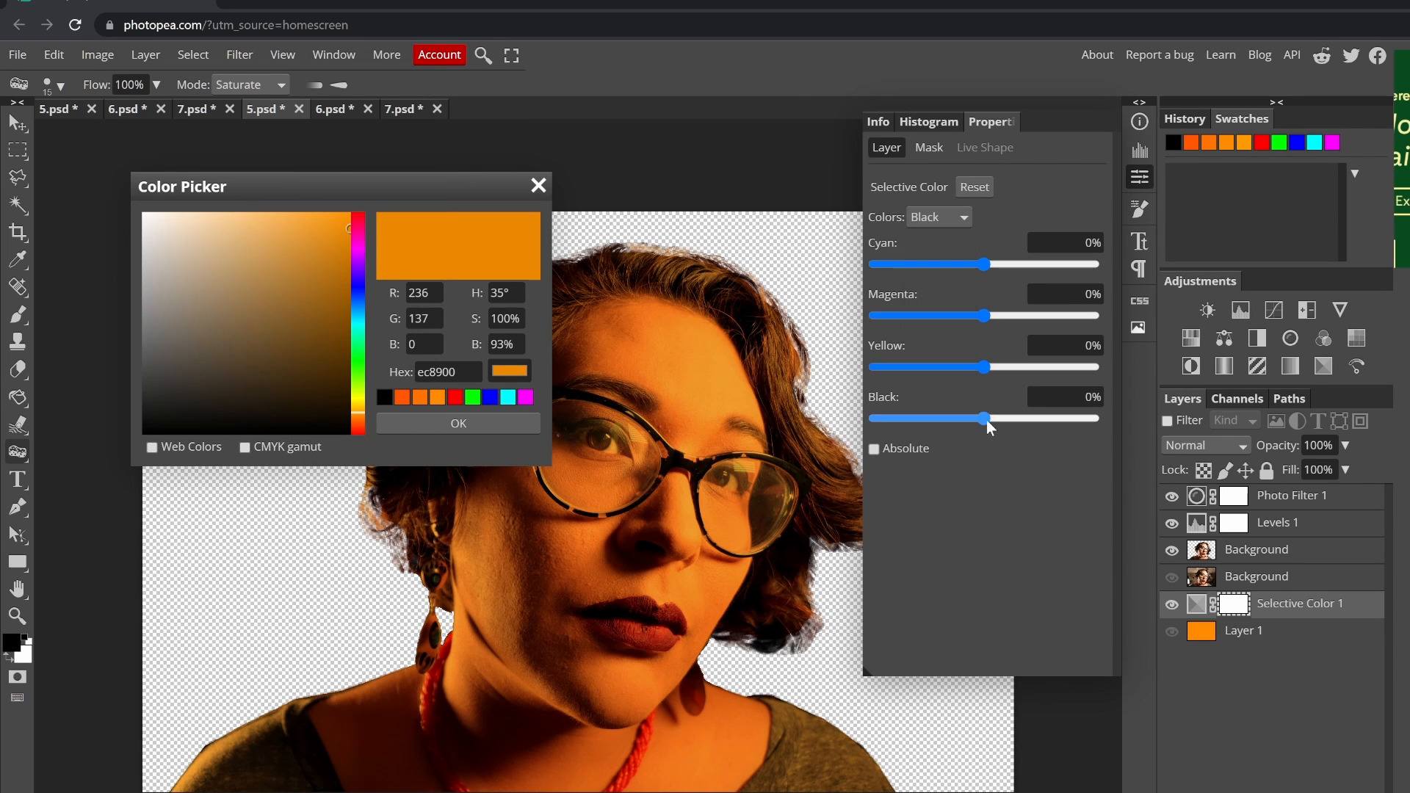
pyautogui.moveTo(984, 419); pyautogui.dragTo(957, 420)
pyautogui.moveTo(1290, 604); pyautogui.dragTo(1288, 486)
# - Set the blacks in Selective Color 1 to Cyan 27%, Magenta 29%, Yellow -25% and Black -1%
pyautogui.moveTo(957, 419); pyautogui.dragTo(983, 438)
pyautogui.moveTo(984, 367); pyautogui.dragTo(960, 368)
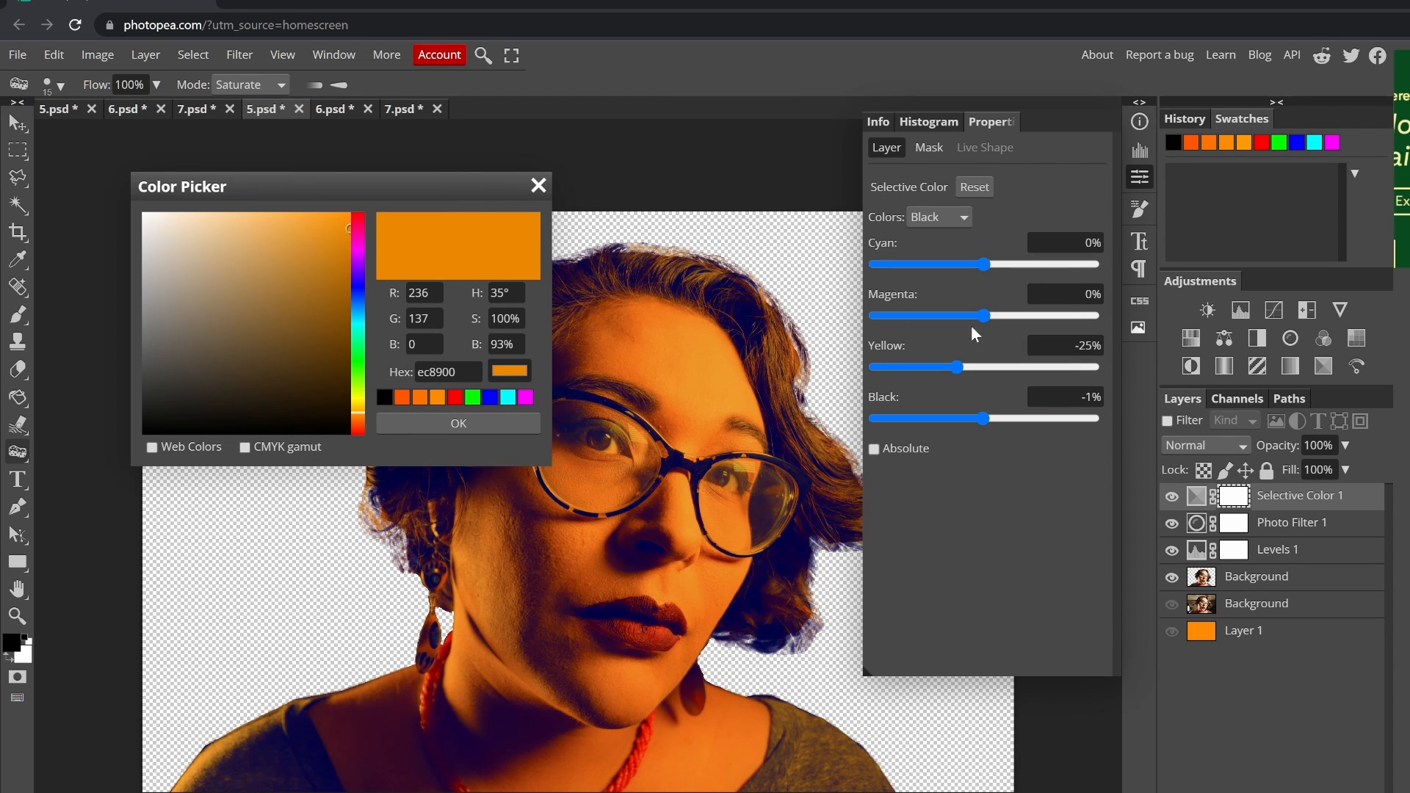
pyautogui.moveTo(984, 316); pyautogui.dragTo(1015, 317)
pyautogui.moveTo(984, 264); pyautogui.dragTo(1011, 280)
# - Set the neutrals in Selective Color 1 to Cyan 100%, Magenta -18% and Yellow 15%, and slightly raise their Black
pyautogui.click(939, 218)
pyautogui.click(930, 351)
pyautogui.moveTo(984, 367)
pyautogui.mouseDown()
pyautogui.moveTo(1101, 368)
pyautogui.moveTo(1000, 367)
pyautogui.mouseUp()
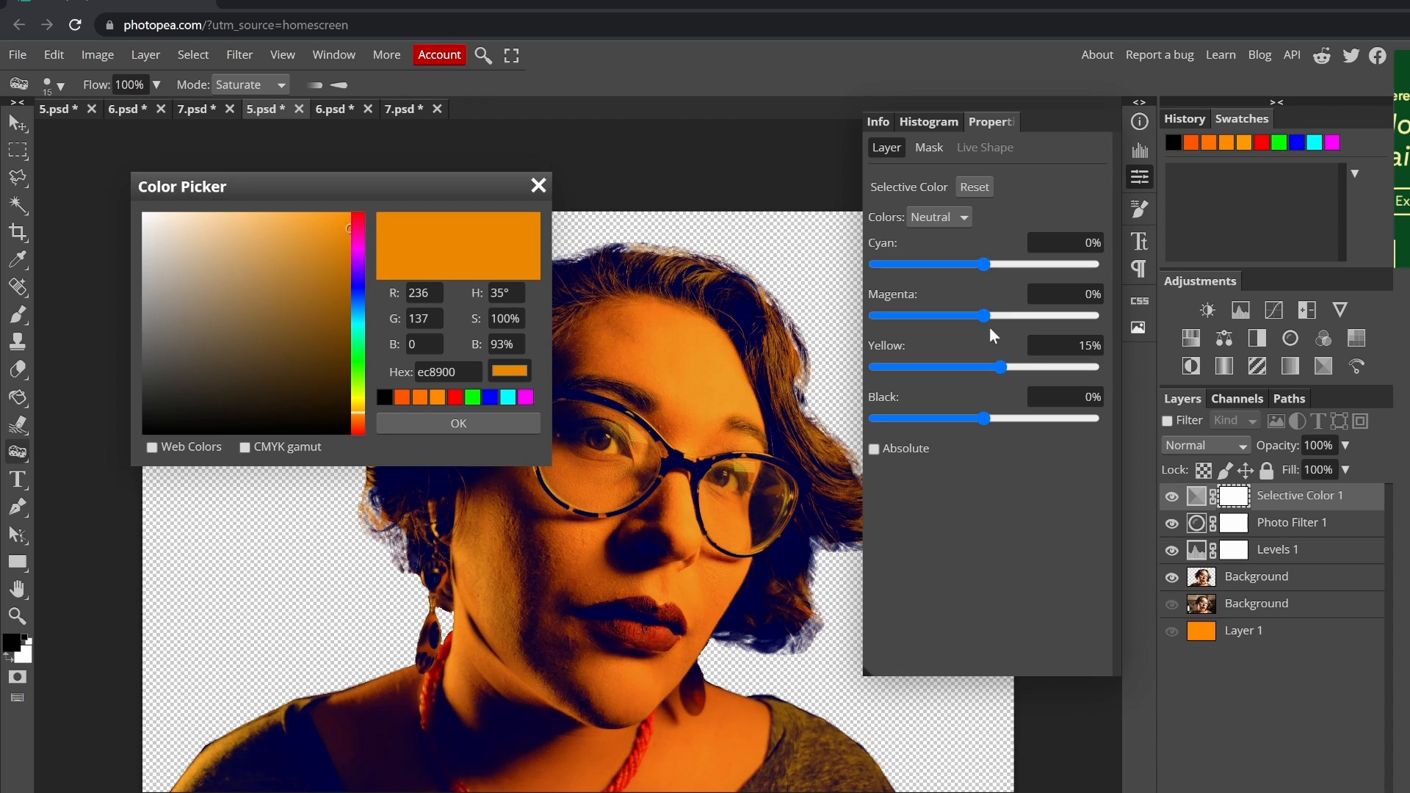
pyautogui.moveTo(986, 316); pyautogui.dragTo(964, 316)
pyautogui.moveTo(984, 265); pyautogui.dragTo(1126, 266)
pyautogui.moveTo(984, 418)
pyautogui.mouseDown()
pyautogui.moveTo(887, 429)
pyautogui.moveTo(996, 421)
pyautogui.mouseUp()
# - Set the whites to Cyan -15%, Magenta -12%, Yellow 16% and Black -100%, and move Photo Filter 1 above Selective Color 1
pyautogui.click(939, 218)
pyautogui.click(928, 335)
pyautogui.moveTo(985, 265); pyautogui.dragTo(968, 266)
pyautogui.moveTo(984, 316); pyautogui.dragTo(971, 316)
pyautogui.moveTo(984, 367)
pyautogui.mouseDown()
pyautogui.moveTo(1088, 370)
pyautogui.moveTo(1001, 368)
pyautogui.mouseUp()
pyautogui.moveTo(984, 418); pyautogui.dragTo(794, 428)
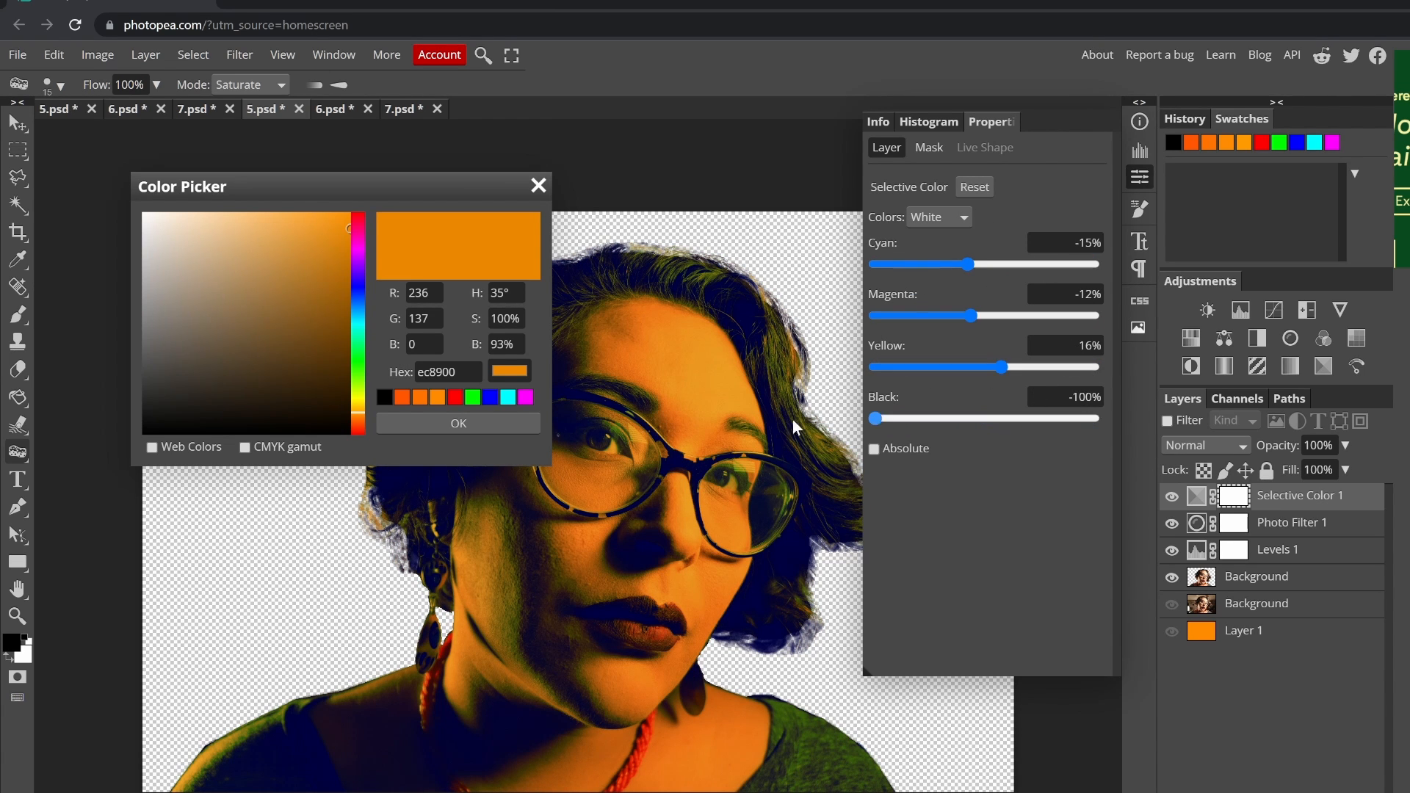
pyautogui.moveTo(1292, 522); pyautogui.dragTo(1293, 493)
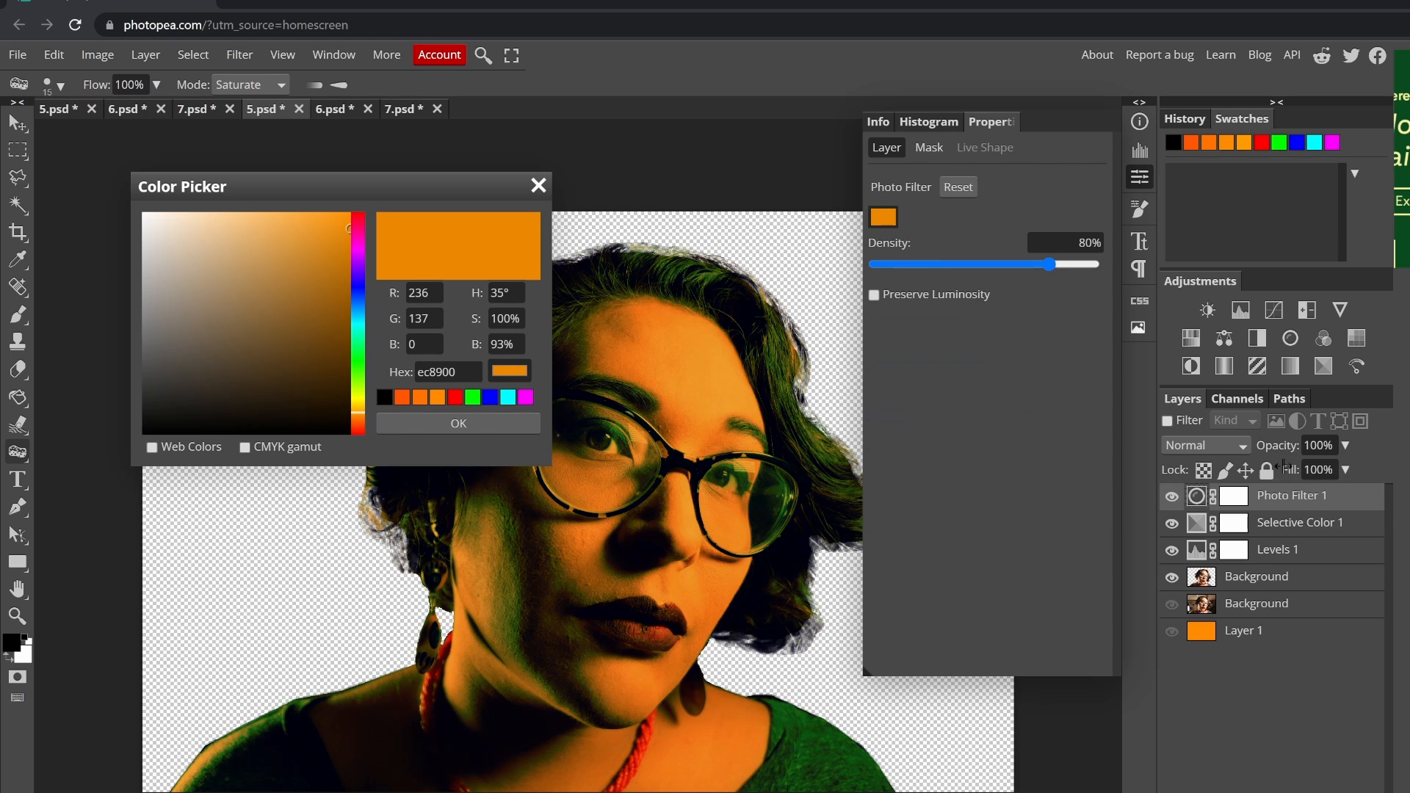
# - Show Layer 1, fill it with an upward linear orange-to-white gradient and move it above the hidden Background layer
pyautogui.click(1260, 631)
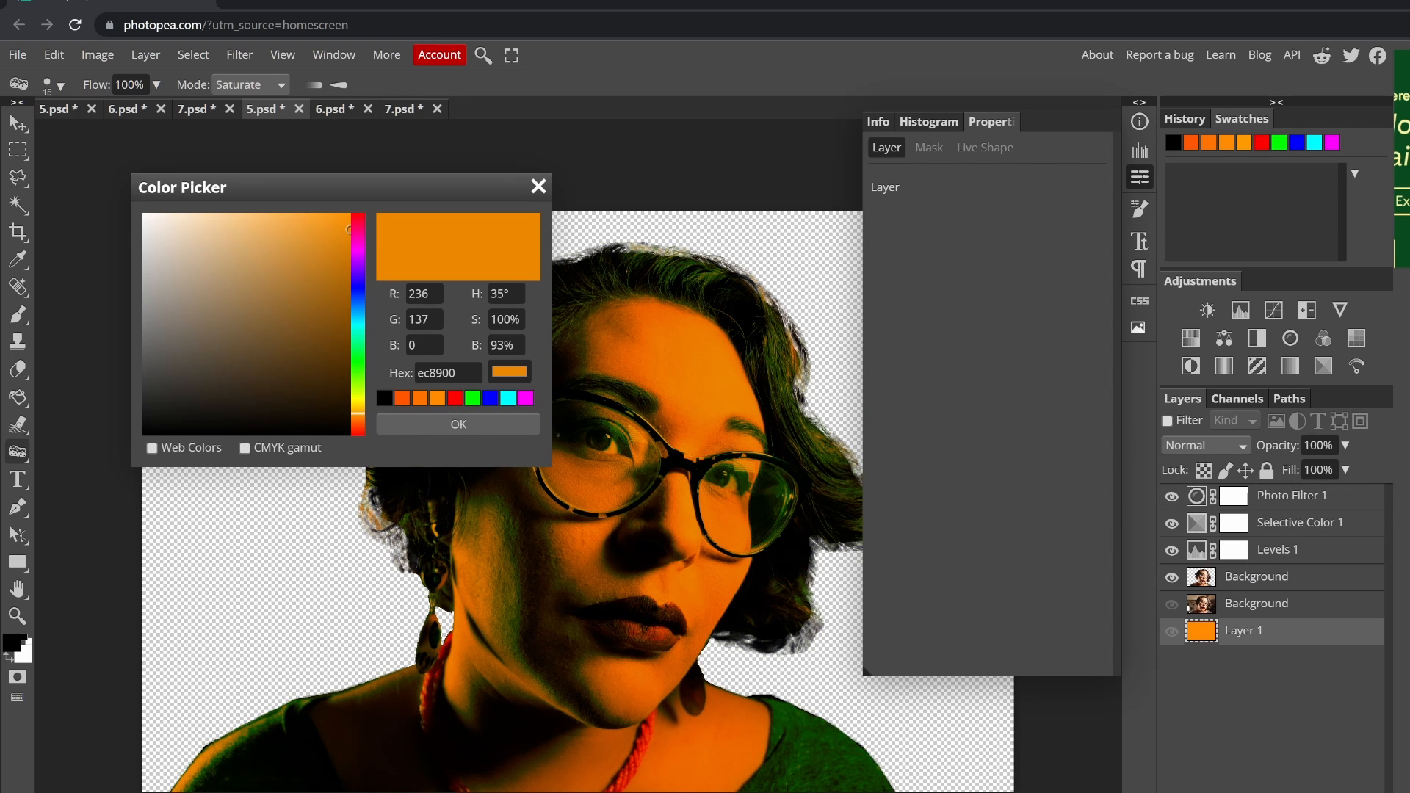
pyautogui.click(1172, 632)
pyautogui.click(420, 399)
pyautogui.click(458, 424)
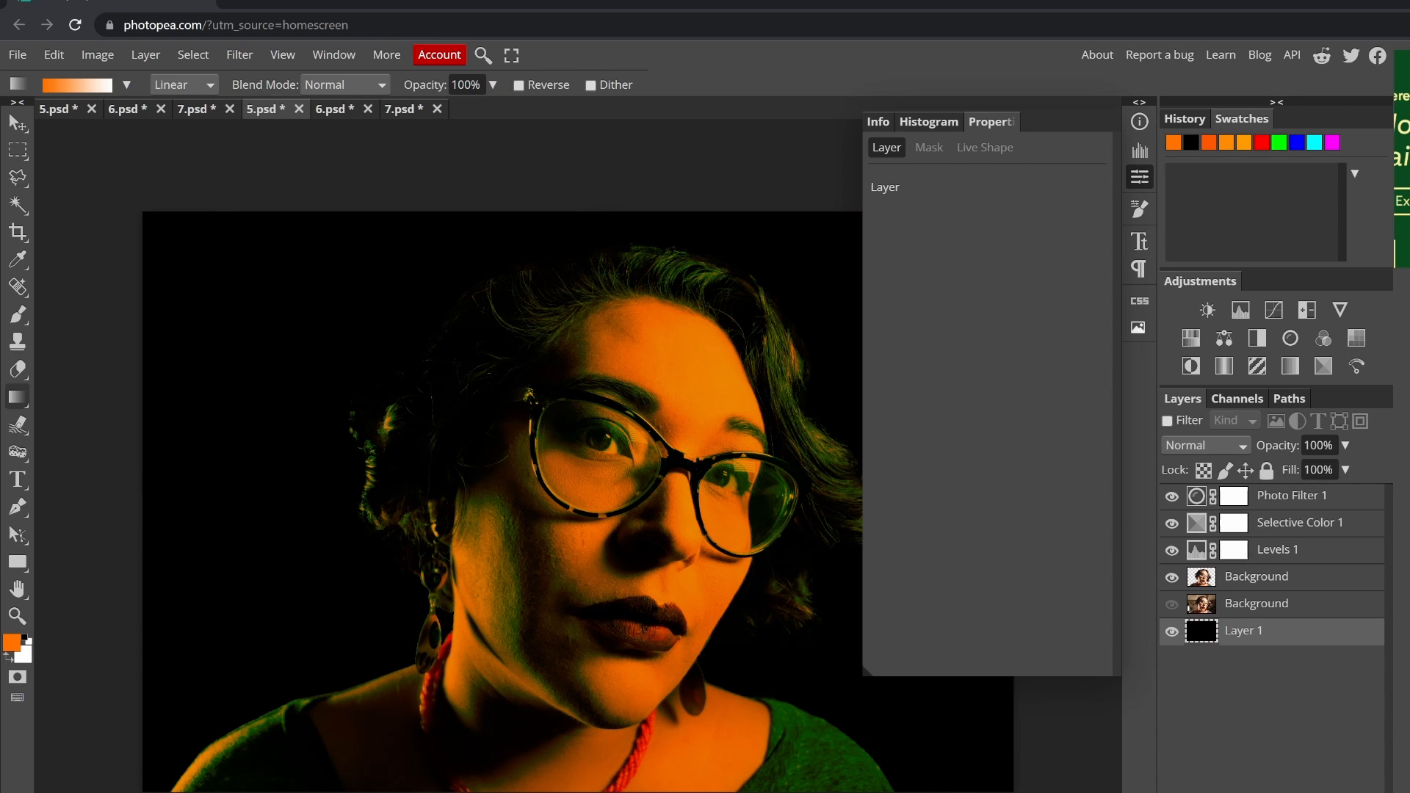
pyautogui.moveTo(576, 764); pyautogui.dragTo(602, 252)
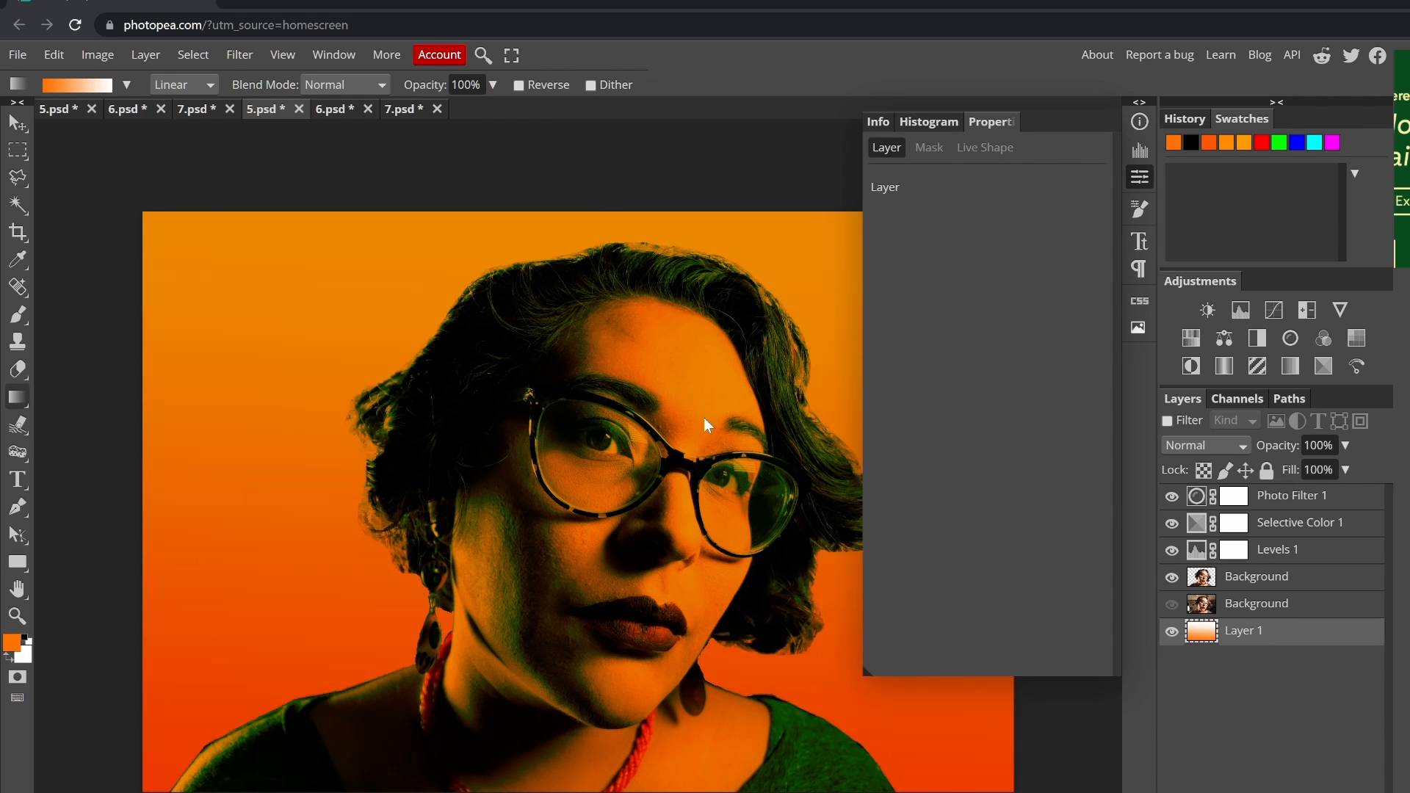
pyautogui.moveTo(1248, 631); pyautogui.dragTo(1248, 604)
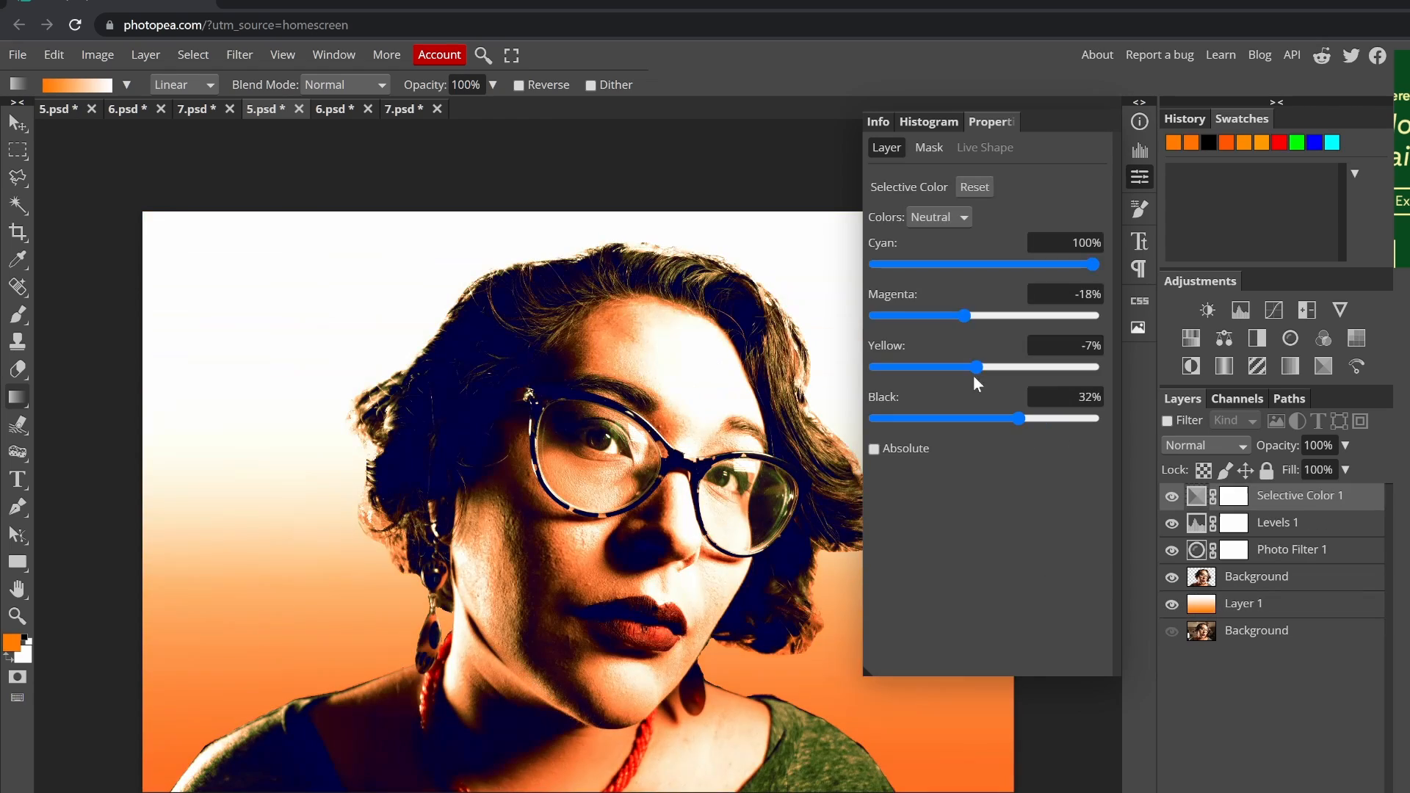
# - Raise the neutrals' Yellow and lower their Cyan in Selective Color 1, and compare the image without each adjustment layer
pyautogui.moveTo(974, 367); pyautogui.dragTo(1092, 367)
pyautogui.moveTo(1095, 265); pyautogui.dragTo(1016, 264)
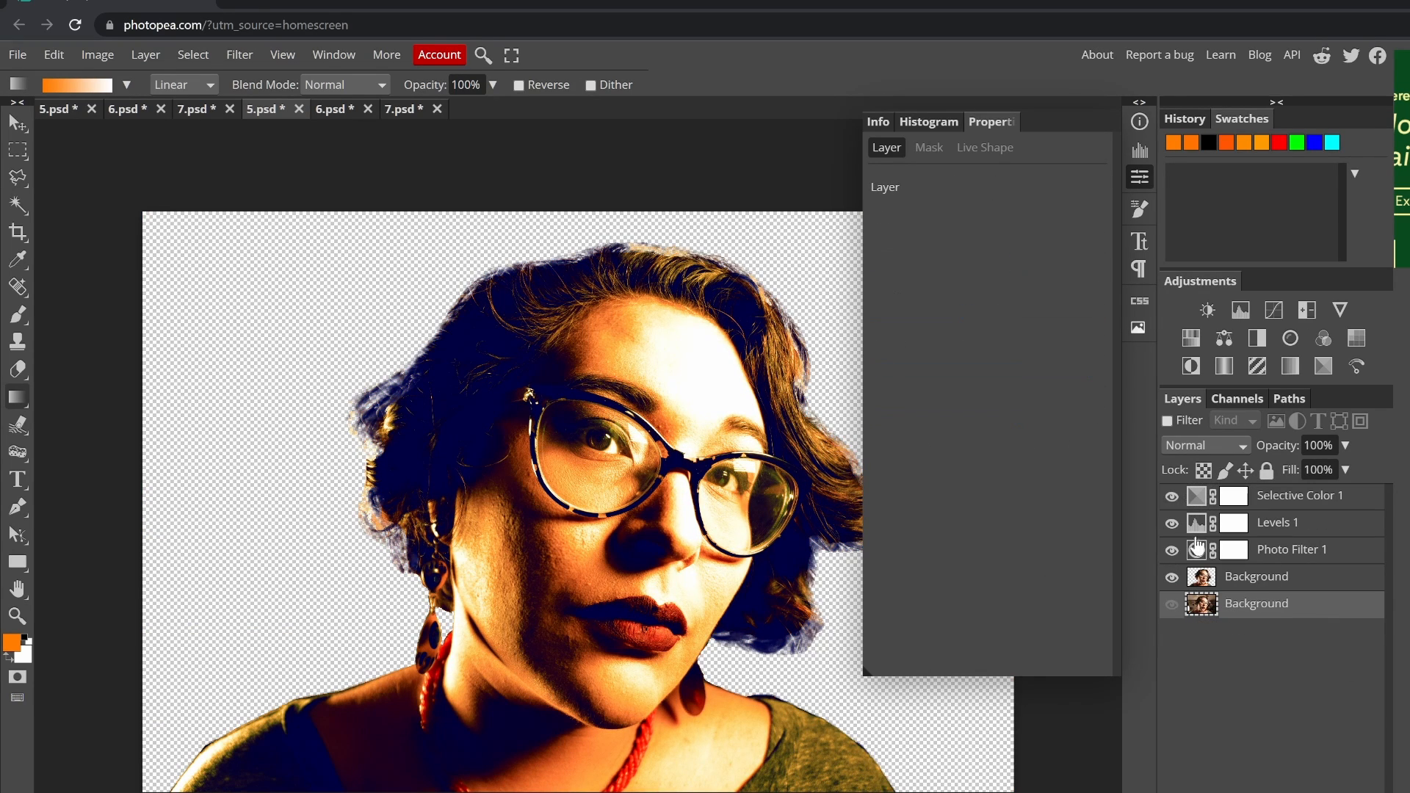
pyautogui.click(1171, 497)
pyautogui.click(1172, 497)
pyautogui.click(1172, 524)
pyautogui.click(1172, 524)
pyautogui.click(1171, 550)
pyautogui.click(1171, 551)
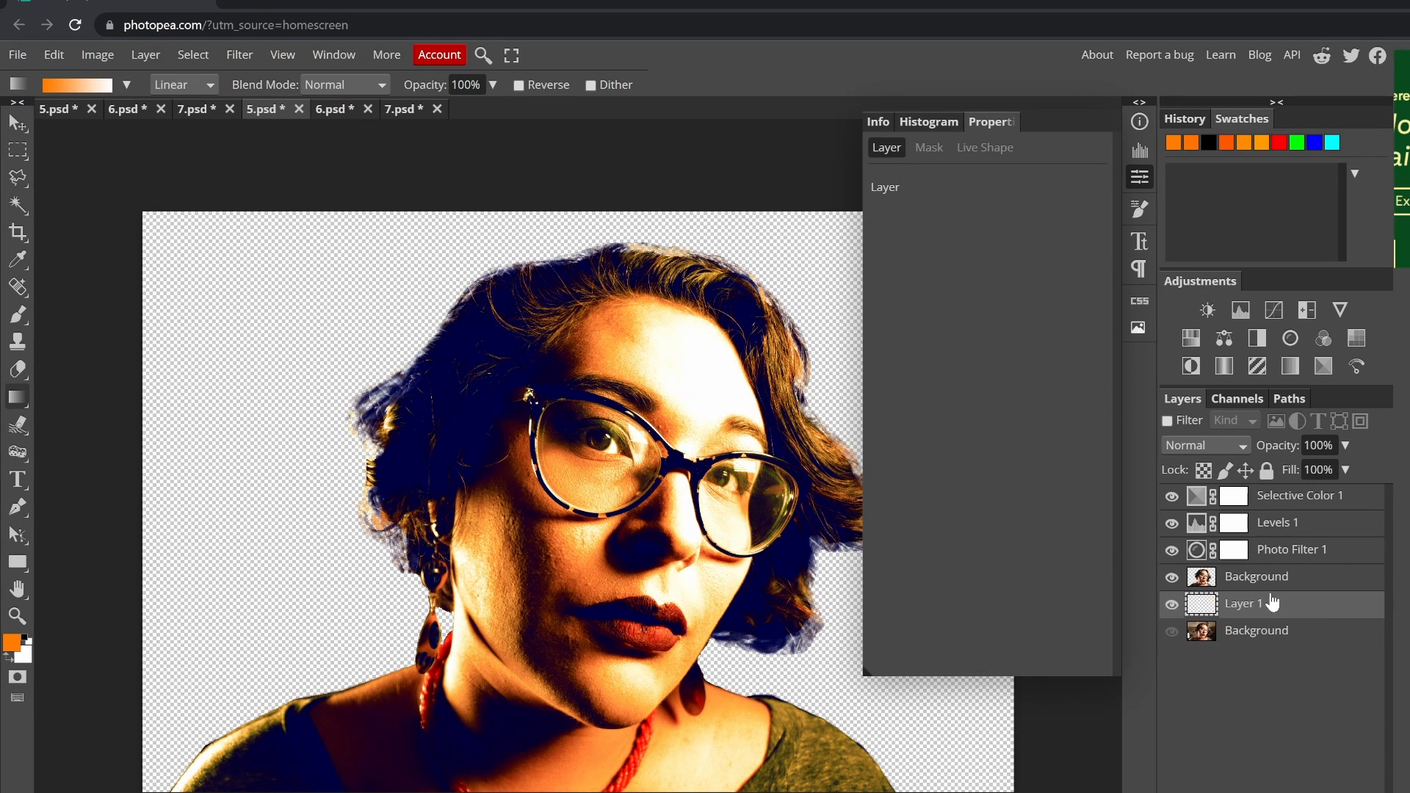
# - Set the Photo Filter 1 blend mode to Vivid Light and draw an upward linear orange-to-white gradient on Layer 1
pyautogui.click(1328, 556)
pyautogui.click(1206, 445)
pyautogui.click(1196, 754)
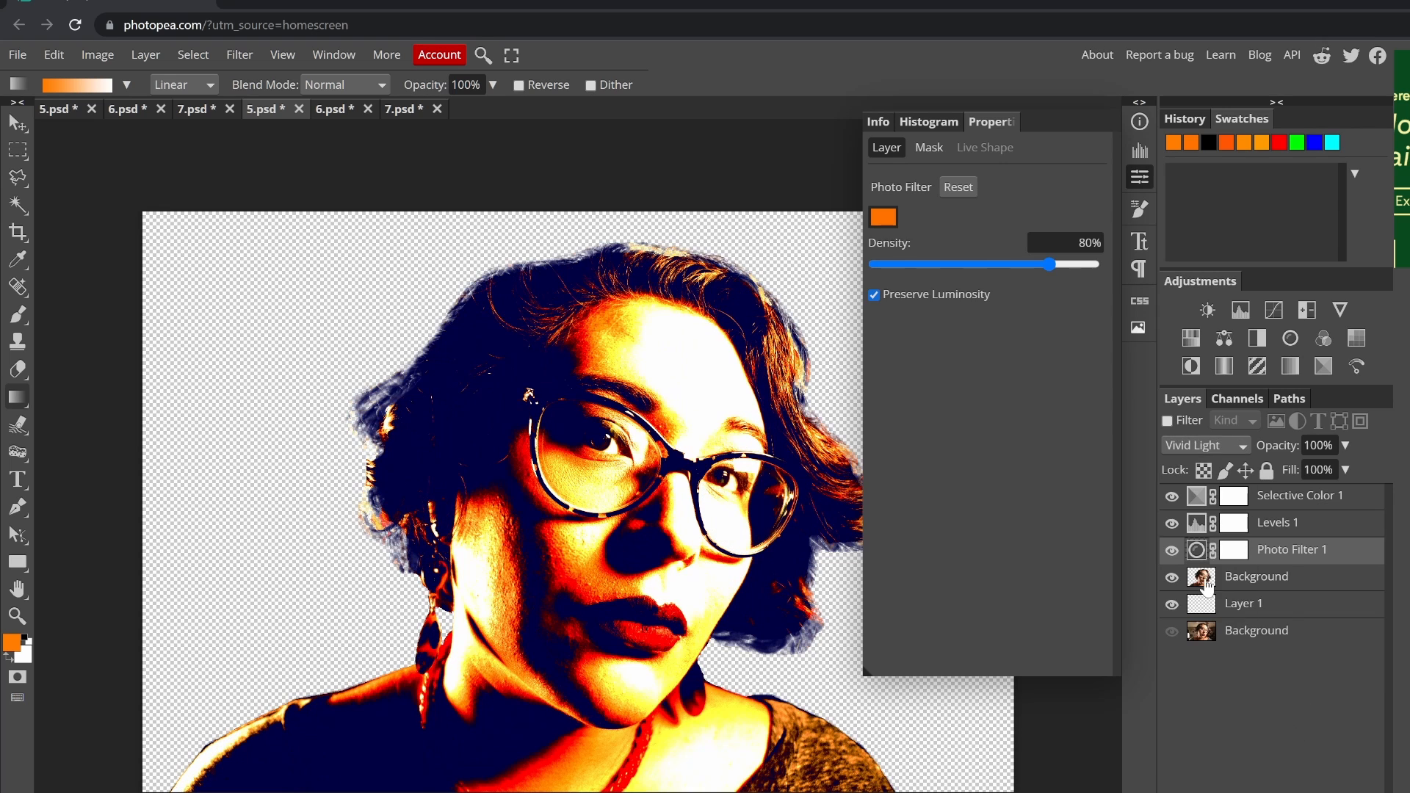
pyautogui.click(1248, 604)
pyautogui.moveTo(576, 720); pyautogui.dragTo(585, 302)
# - Raise the neutrals' Black and lower their Yellow and Cyan in Selective Color 1
pyautogui.click(1278, 497)
pyautogui.moveTo(1019, 419)
pyautogui.mouseDown()
pyautogui.moveTo(870, 422)
pyautogui.moveTo(1040, 420)
pyautogui.mouseUp()
pyautogui.moveTo(1091, 367); pyautogui.dragTo(1036, 370)
pyautogui.moveTo(1016, 265); pyautogui.dragTo(991, 275)
# - Raise the Black, Yellow and Cyan of the whites in Selective Color 1, keeping the relative method
pyautogui.click(939, 218)
pyautogui.click(929, 344)
pyautogui.moveTo(875, 418); pyautogui.dragTo(950, 419)
pyautogui.click(874, 449)
pyautogui.click(874, 448)
pyautogui.moveTo(894, 367); pyautogui.dragTo(969, 371)
pyautogui.moveTo(968, 264); pyautogui.dragTo(1061, 264)
# - Set the blacks' Cyan to 50%, Magenta to 37% and Yellow to 72% in Selective Color 1, and nudge their Black amount
pyautogui.click(939, 217)
pyautogui.click(929, 365)
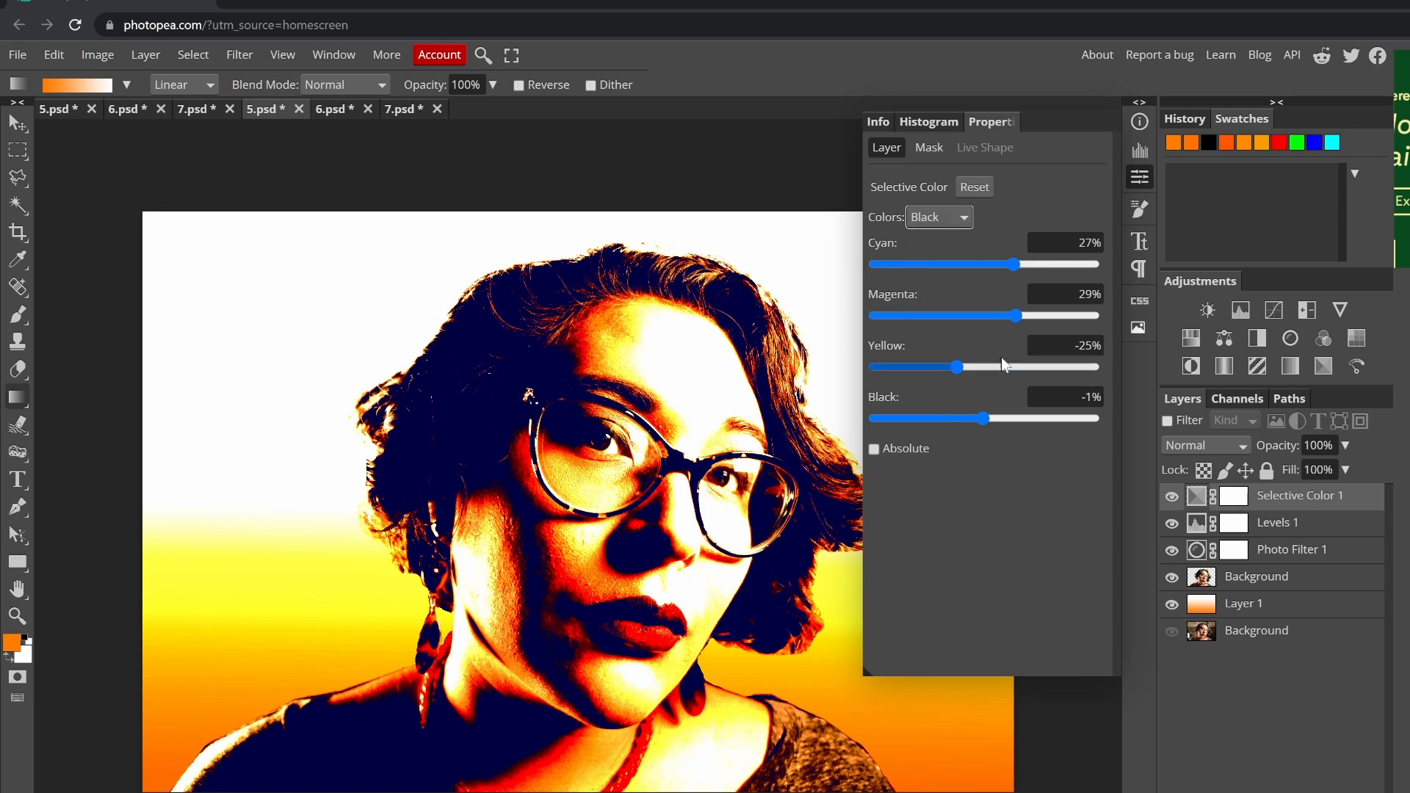
pyautogui.click(1039, 264)
pyautogui.moveTo(970, 315); pyautogui.dragTo(1025, 316)
pyautogui.moveTo(968, 367); pyautogui.dragTo(1064, 369)
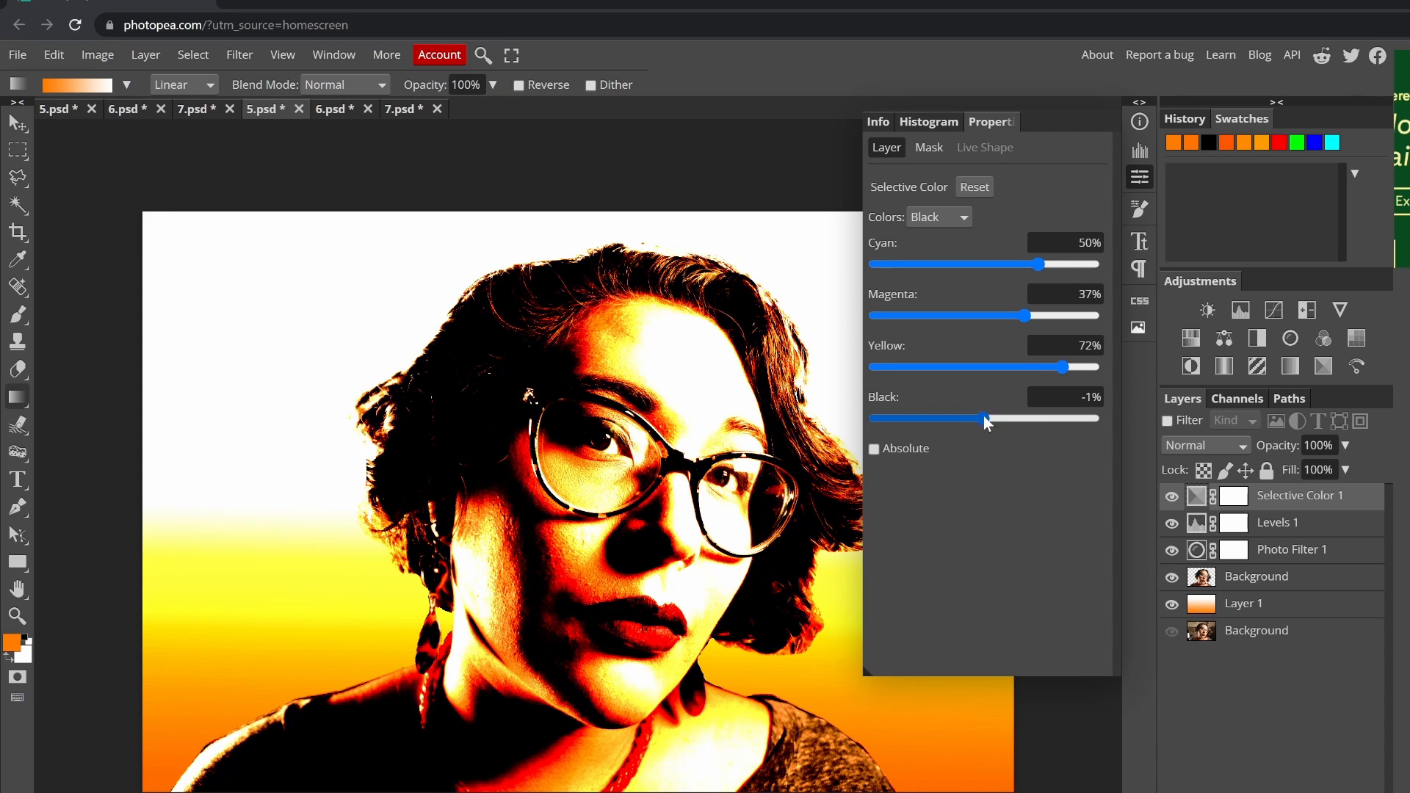
pyautogui.moveTo(983, 418)
pyautogui.mouseDown()
pyautogui.moveTo(857, 414)
pyautogui.moveTo(975, 434)
pyautogui.mouseUp()
# - Set the reds' Cyan to -33% in Selective Color 1, raise their Magenta and Yellow, and lower their Black
pyautogui.click(939, 217)
pyautogui.click(929, 237)
pyautogui.moveTo(984, 265); pyautogui.dragTo(1052, 271)
pyautogui.click(948, 265)
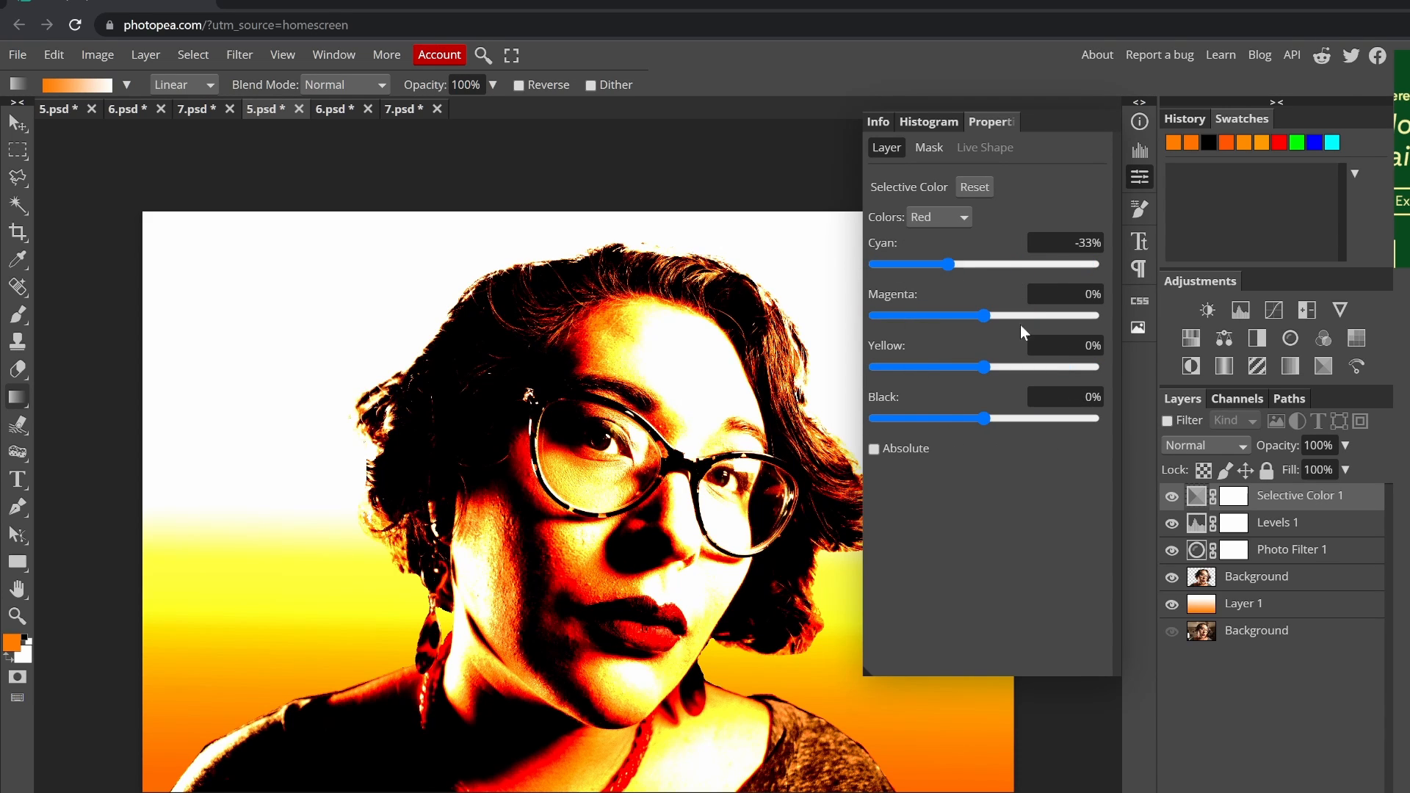
pyautogui.click(987, 316)
pyautogui.moveTo(984, 367); pyautogui.dragTo(1043, 367)
pyautogui.click(958, 418)
# - Adjust the cyans' Cyan and Black and the blues' Black in Selective Color 1
pyautogui.click(939, 217)
pyautogui.click(930, 269)
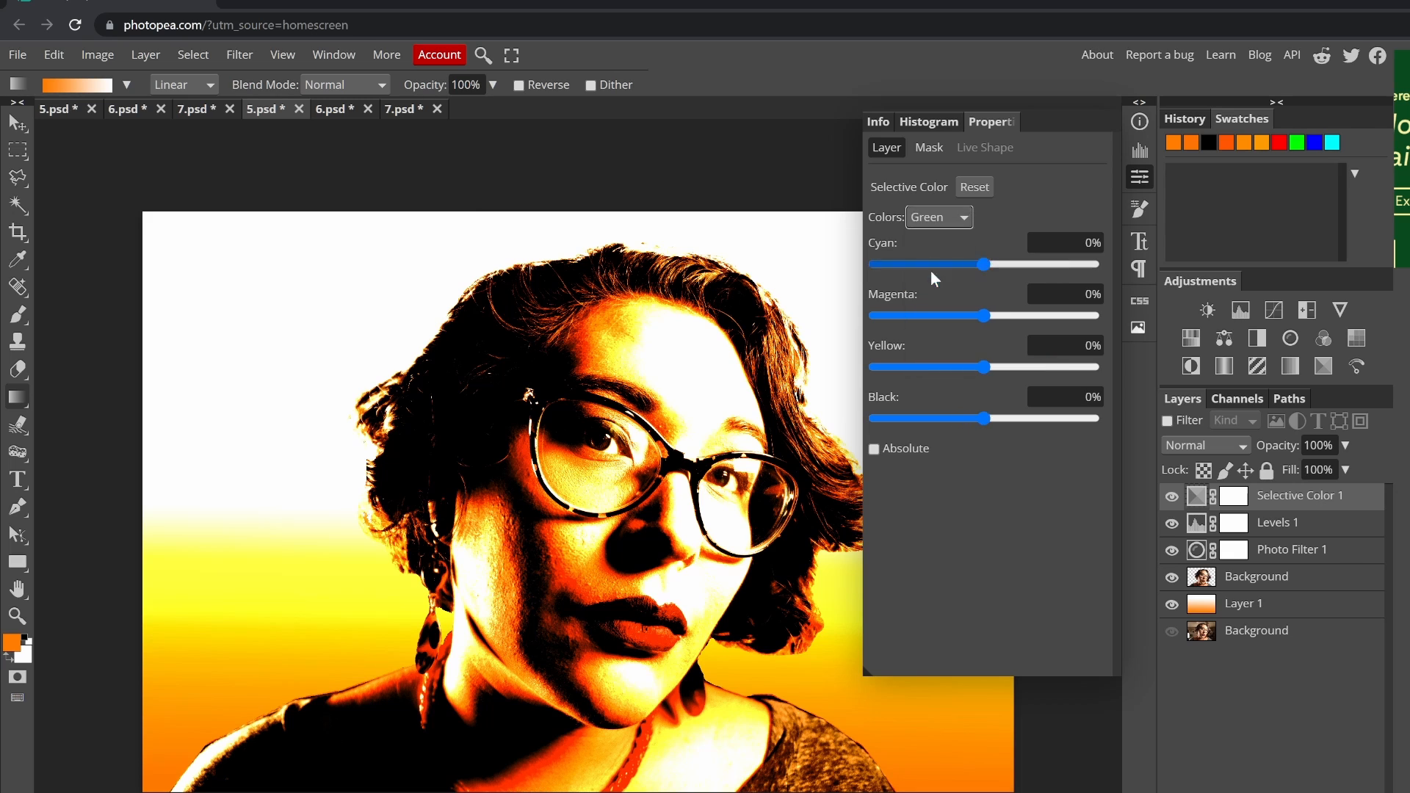
pyautogui.click(939, 217)
pyautogui.click(934, 285)
pyautogui.moveTo(984, 264); pyautogui.dragTo(972, 286)
pyautogui.click(939, 217)
pyautogui.click(931, 301)
pyautogui.moveTo(984, 419); pyautogui.dragTo(1117, 414)
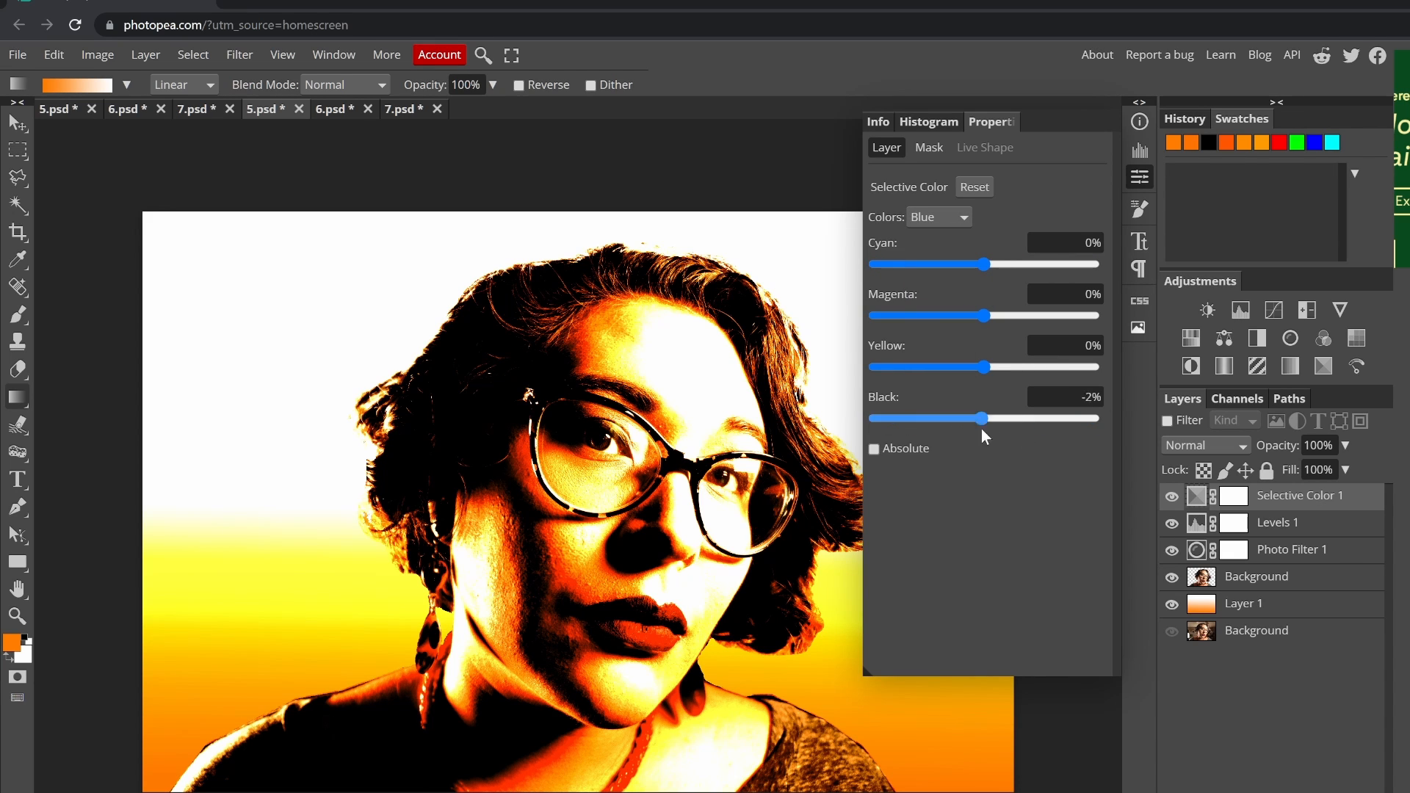
pyautogui.click(939, 218)
pyautogui.click(933, 285)
pyautogui.moveTo(984, 419); pyautogui.dragTo(863, 426)
# - Fine-tune the Black, Yellow and Cyan of the magentas in Selective Color 1
pyautogui.click(939, 217)
pyautogui.click(939, 317)
pyautogui.moveTo(984, 419)
pyautogui.mouseDown()
pyautogui.moveTo(1148, 451)
pyautogui.moveTo(985, 421)
pyautogui.mouseUp()
pyautogui.moveTo(984, 368); pyautogui.dragTo(990, 316)
pyautogui.moveTo(984, 265); pyautogui.dragTo(995, 266)
# - Move the Levels 1 adjustment layer beneath Photo Filter 1
pyautogui.click(939, 218)
pyautogui.click(936, 333)
pyautogui.moveTo(1321, 525); pyautogui.dragTo(1302, 559)
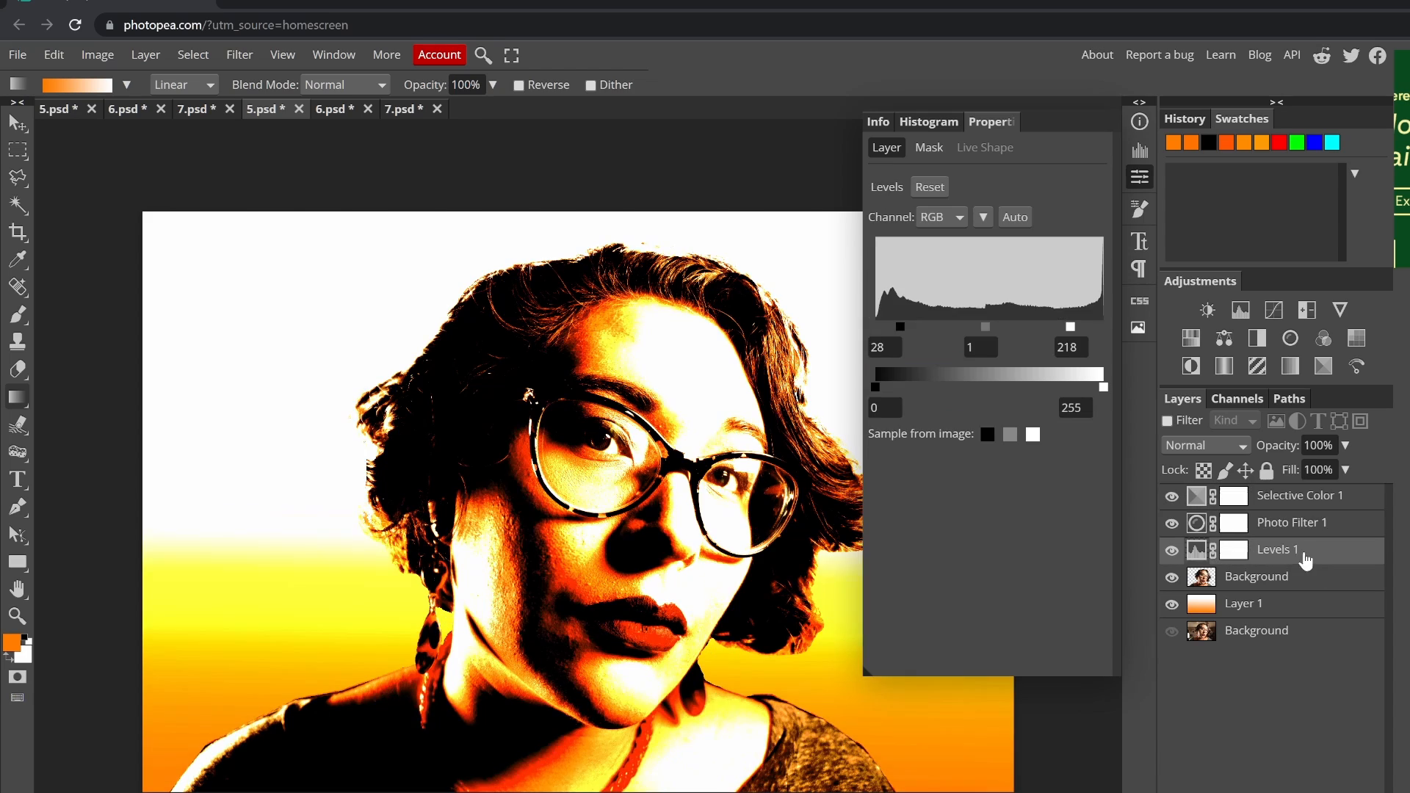
pyautogui.click(1139, 177)
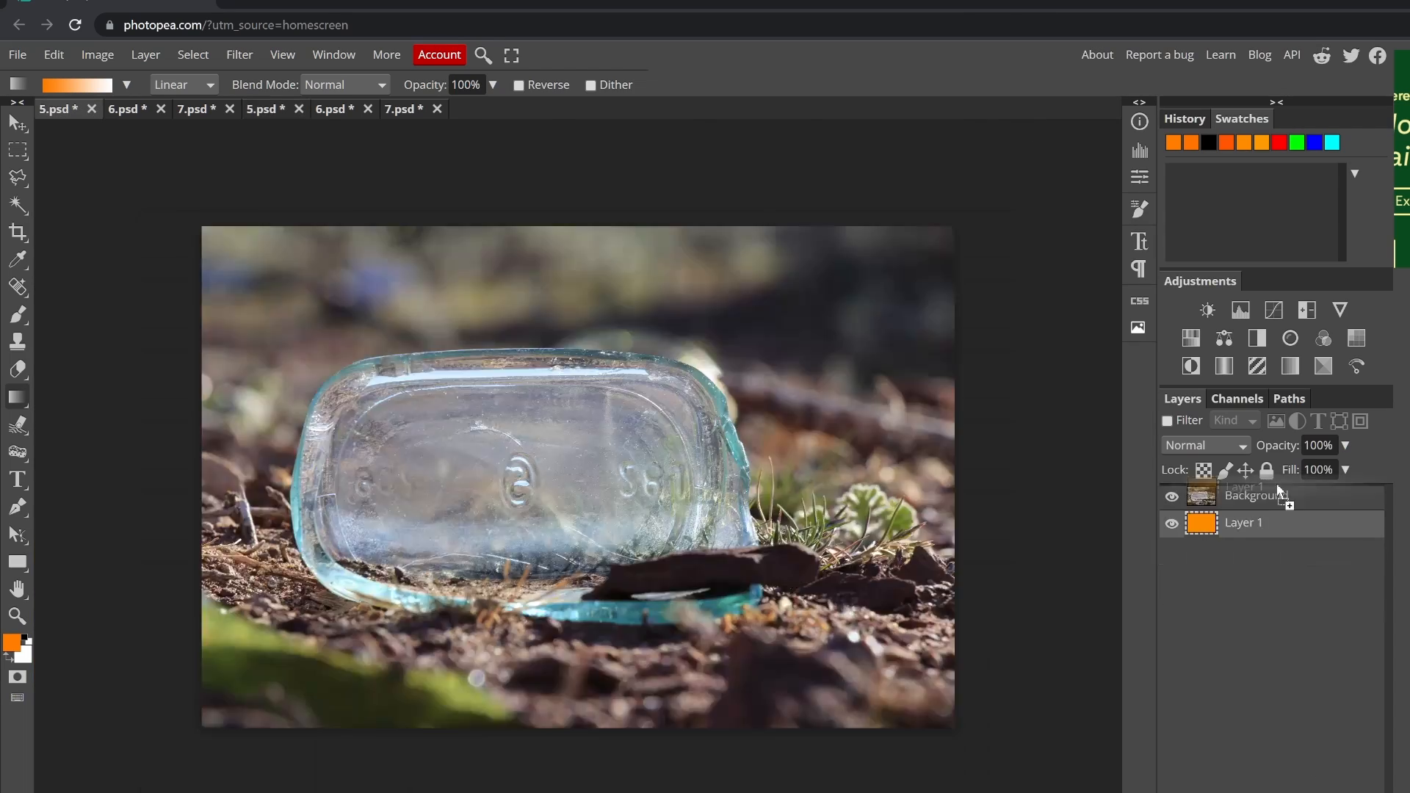
# - Cycle the blend mode of orange Layer 1 over the glass jar photo from Color Burn through Overlay to Soft Light
pyautogui.click(1205, 445)
pyautogui.click(1189, 507)
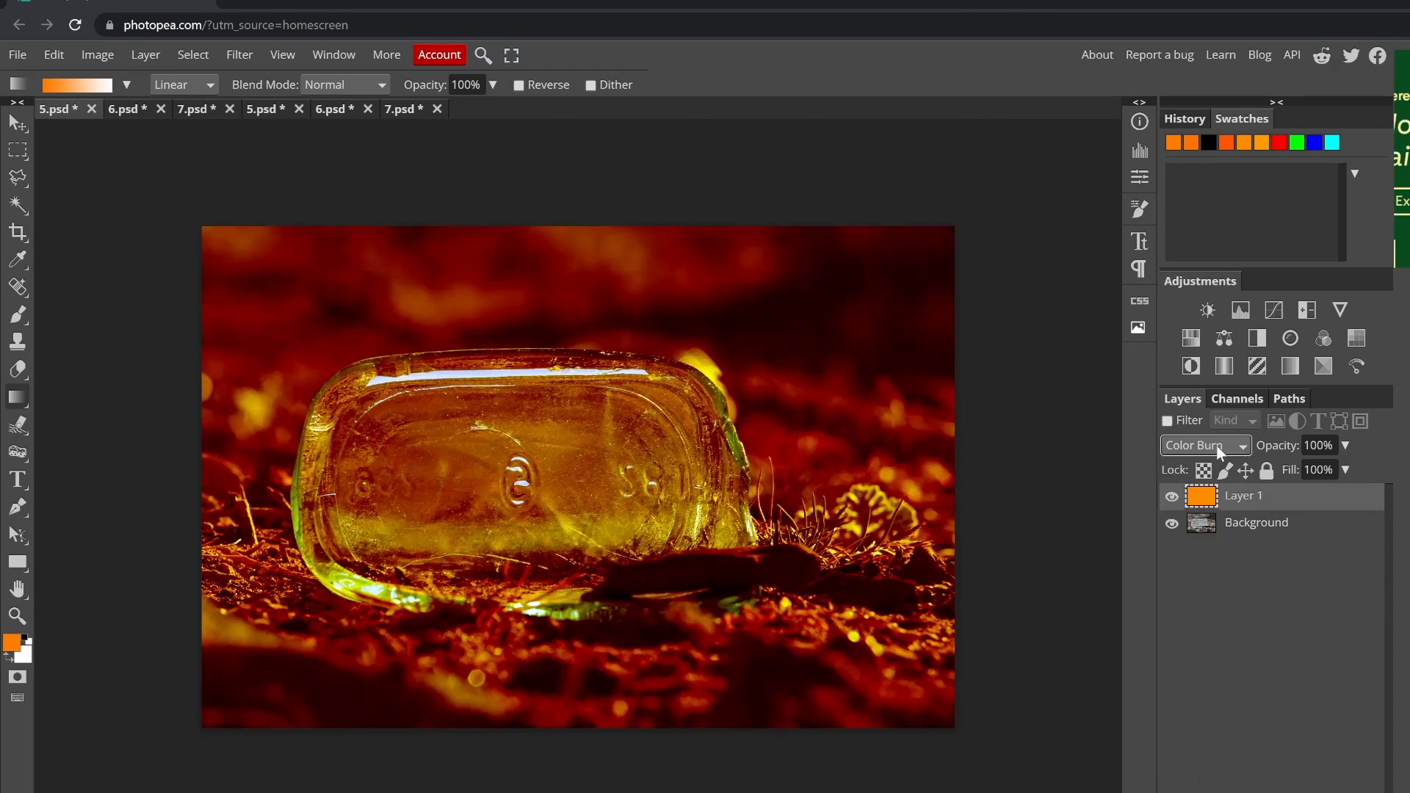
pyautogui.scroll(-2, 1209, 441)
pyautogui.scroll(-6, 1209, 440)
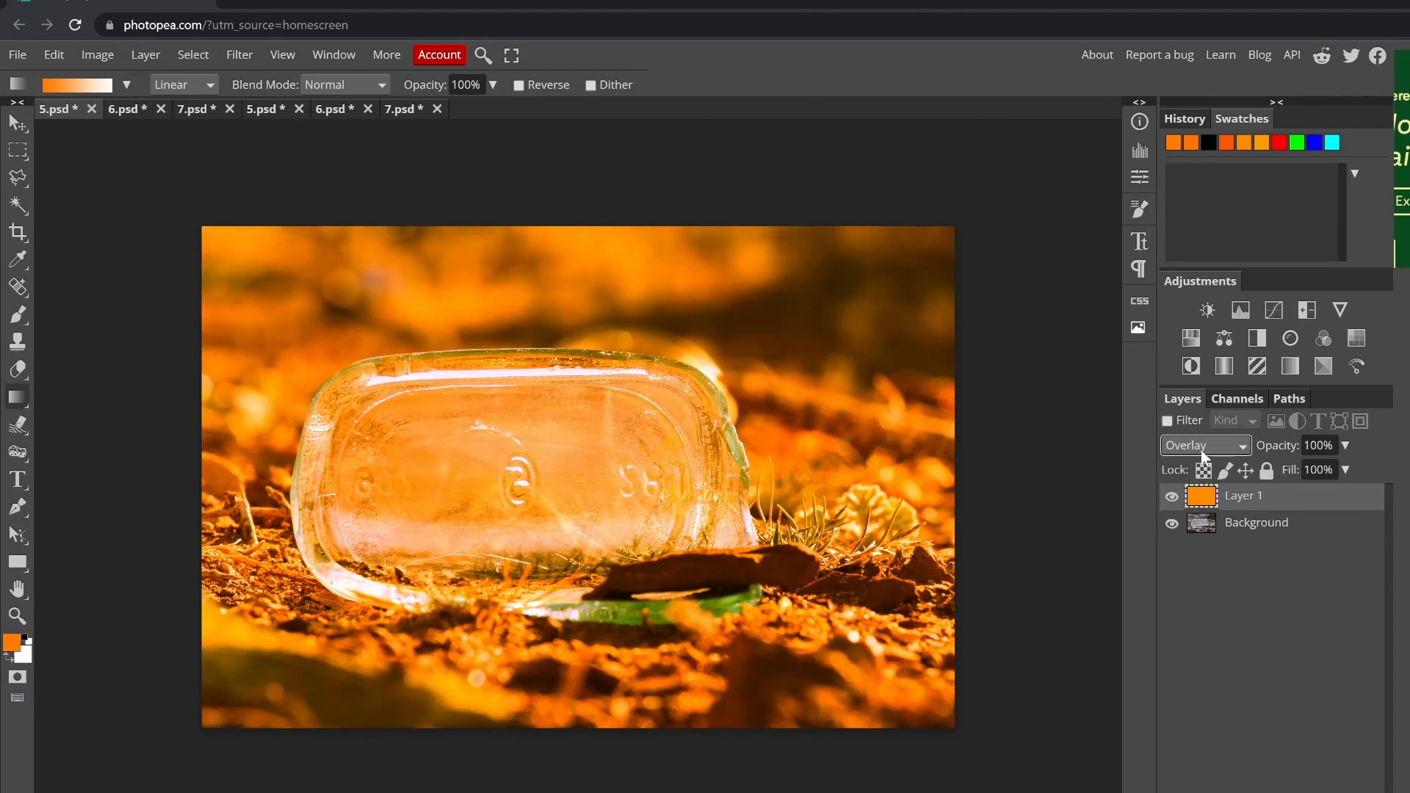
pyautogui.press('Down')
# - Add a Levels adjustment above Layer 1 with black input 53, a lower white input and darker midtones
pyautogui.click(1240, 310)
pyautogui.moveTo(875, 327); pyautogui.dragTo(922, 331)
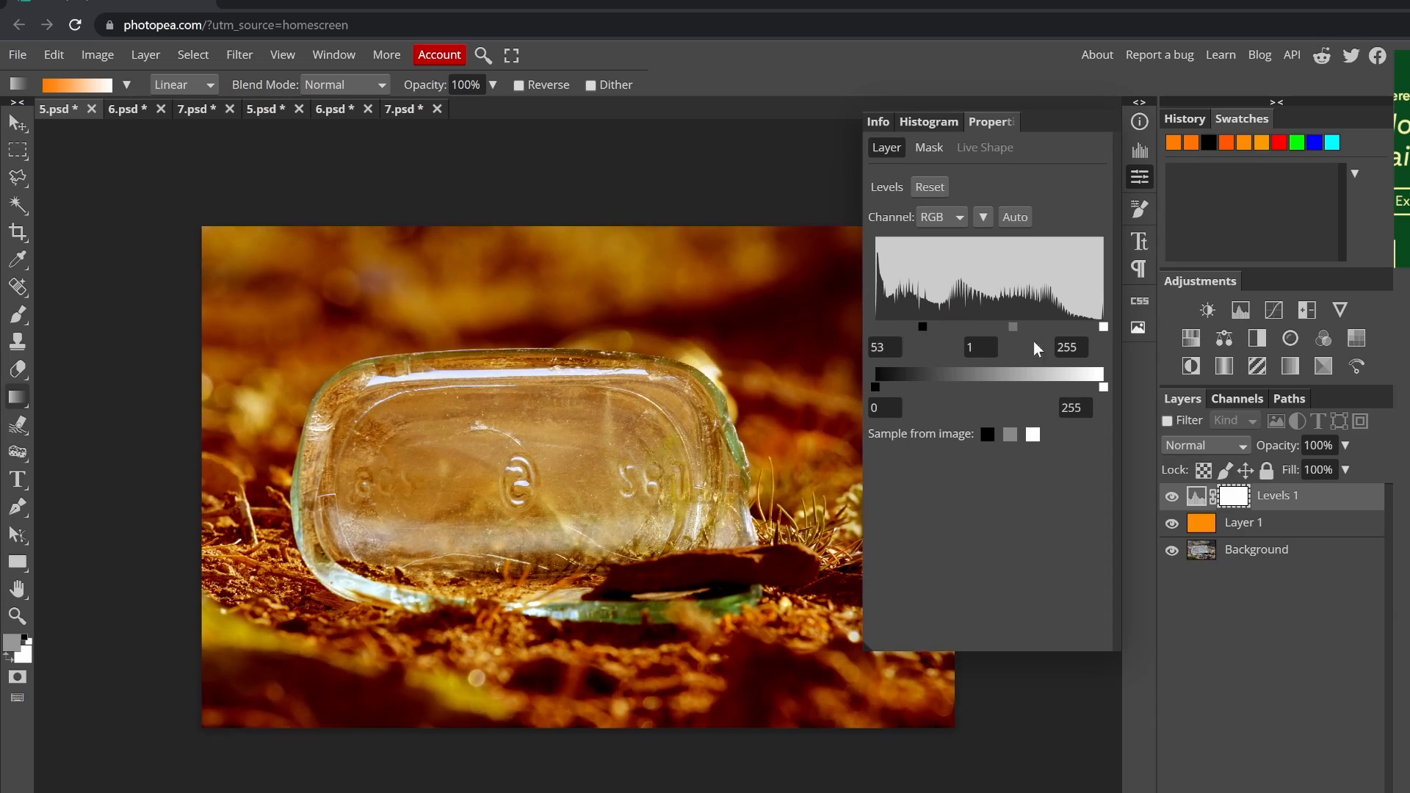
pyautogui.moveTo(1103, 328); pyautogui.dragTo(1085, 330)
pyautogui.moveTo(1004, 327); pyautogui.dragTo(1032, 330)
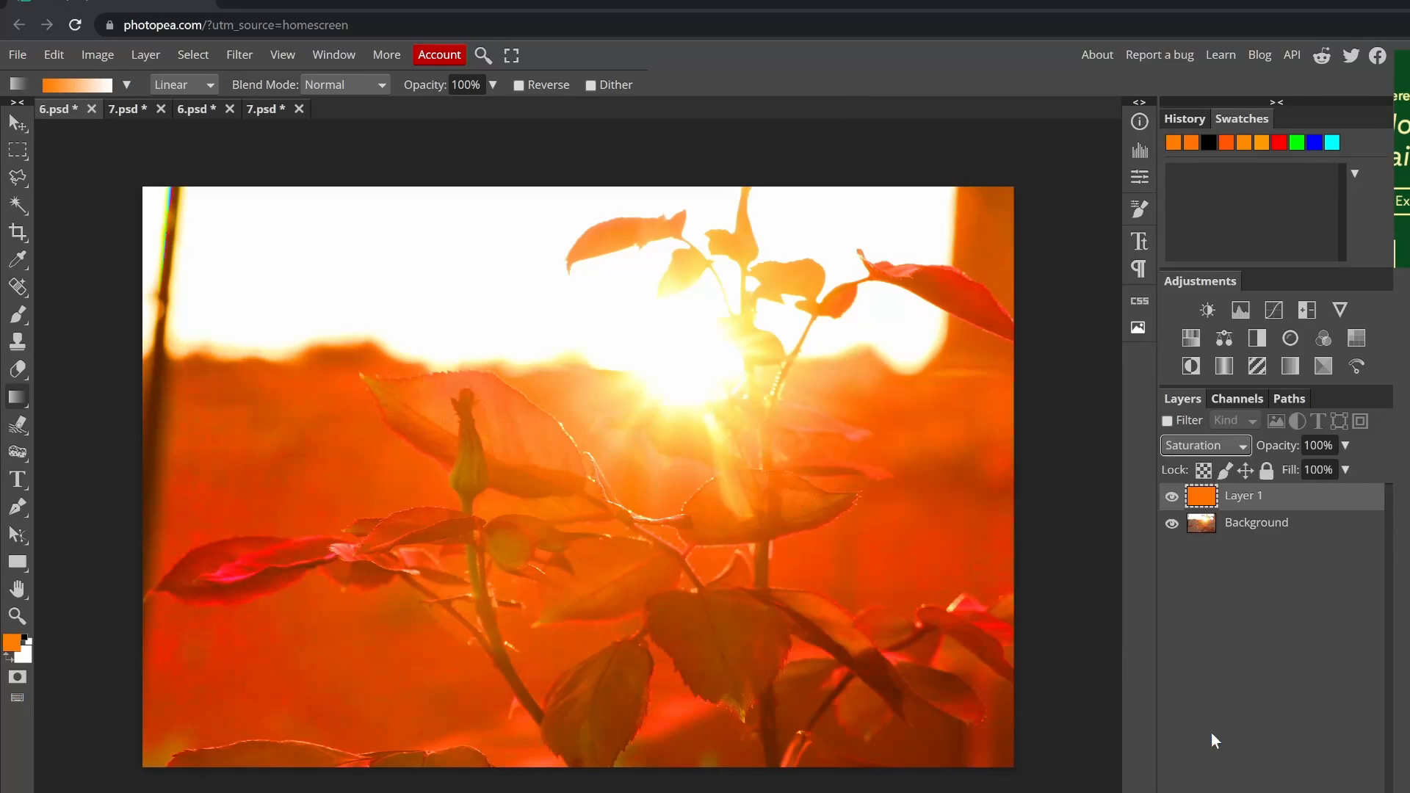
# - Try the Divide, Vivid Light, Linear Light, Overlay, Linear Dodge and Lighten blend modes on orange Layer 1 over the sunlit leaves
pyautogui.click(1205, 445)
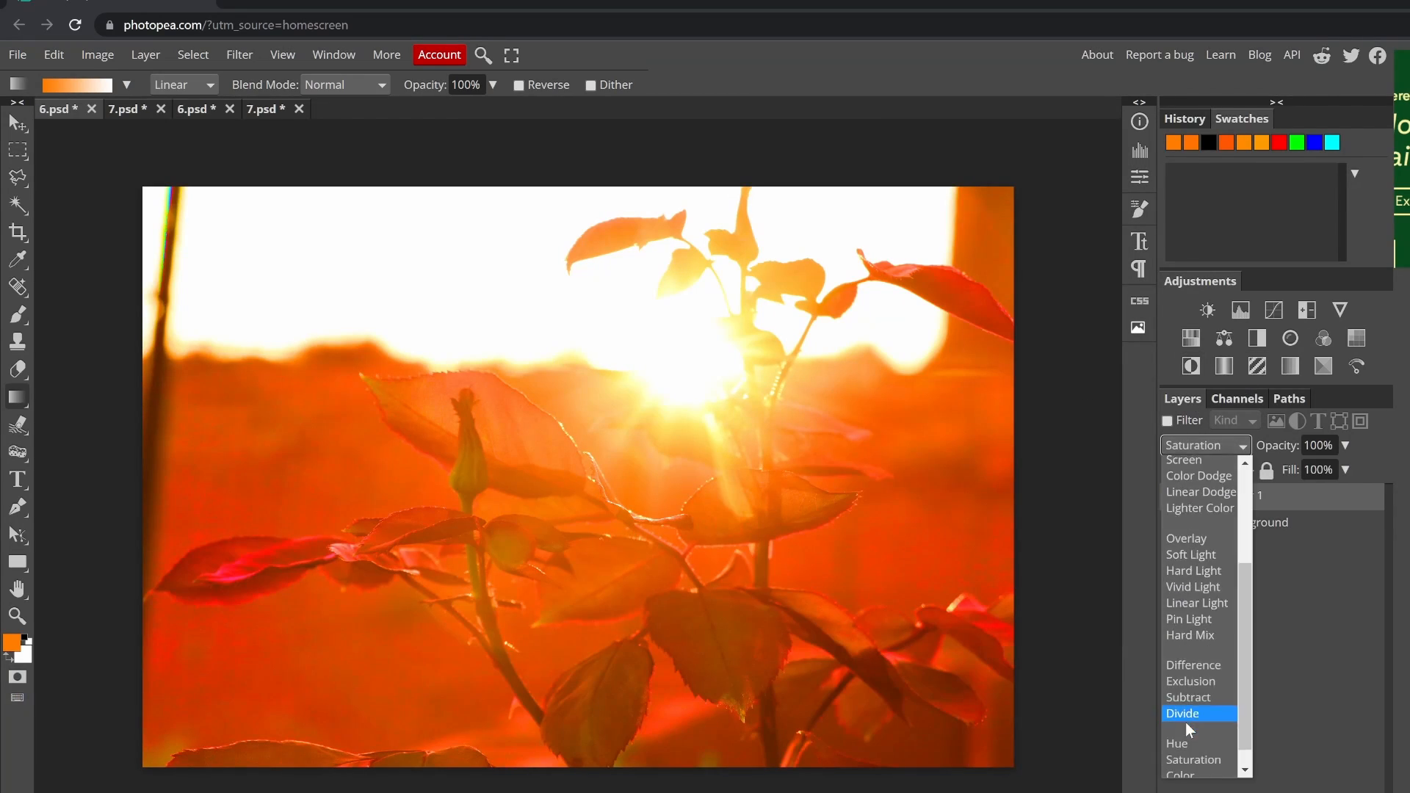
pyautogui.click(1185, 721)
pyautogui.click(1205, 445)
pyautogui.click(1197, 621)
pyautogui.click(1205, 445)
pyautogui.click(1220, 684)
pyautogui.click(1204, 446)
pyautogui.click(1203, 746)
pyautogui.click(1200, 446)
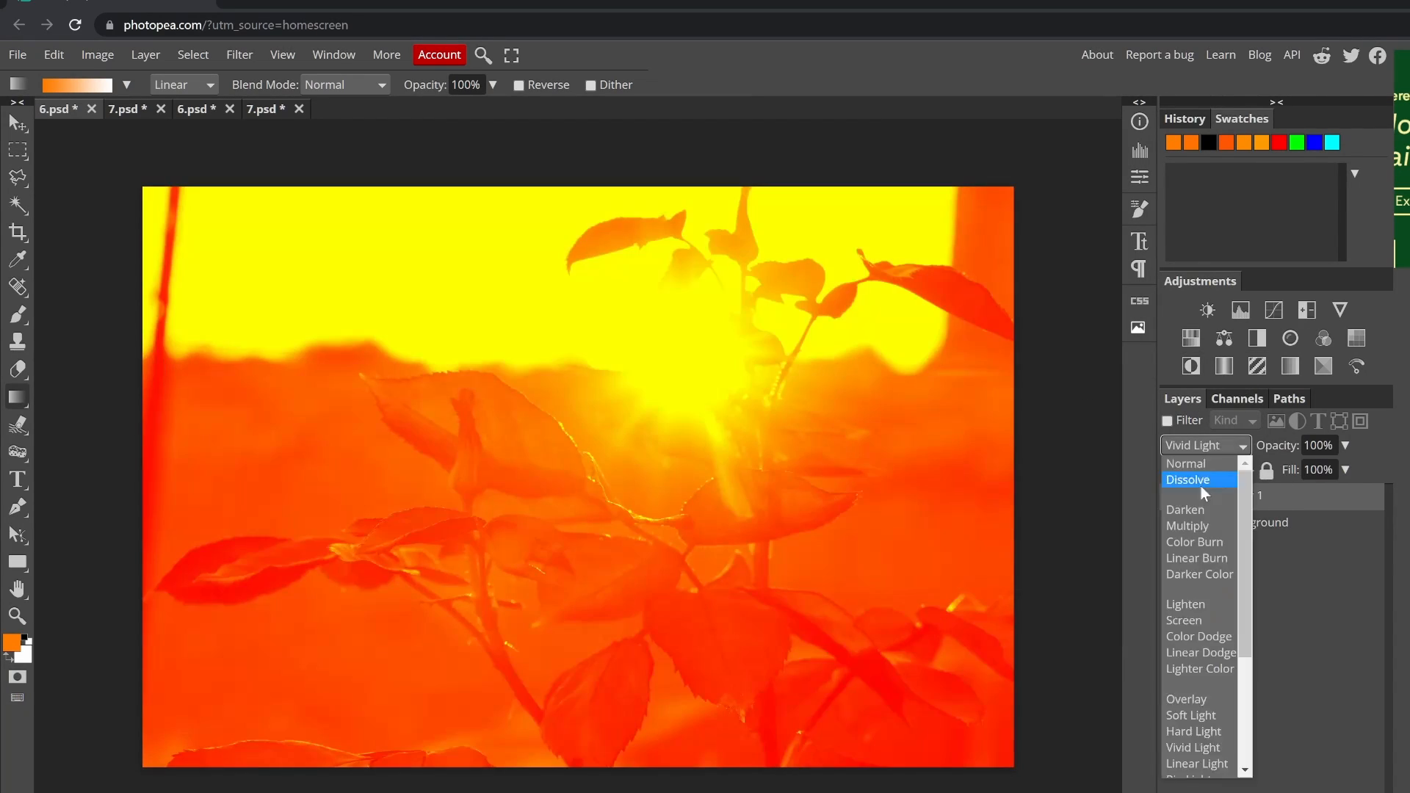
pyautogui.click(1199, 763)
pyautogui.click(1188, 445)
pyautogui.click(1198, 698)
pyautogui.click(1194, 445)
pyautogui.click(1201, 651)
pyautogui.click(1191, 446)
pyautogui.click(1196, 604)
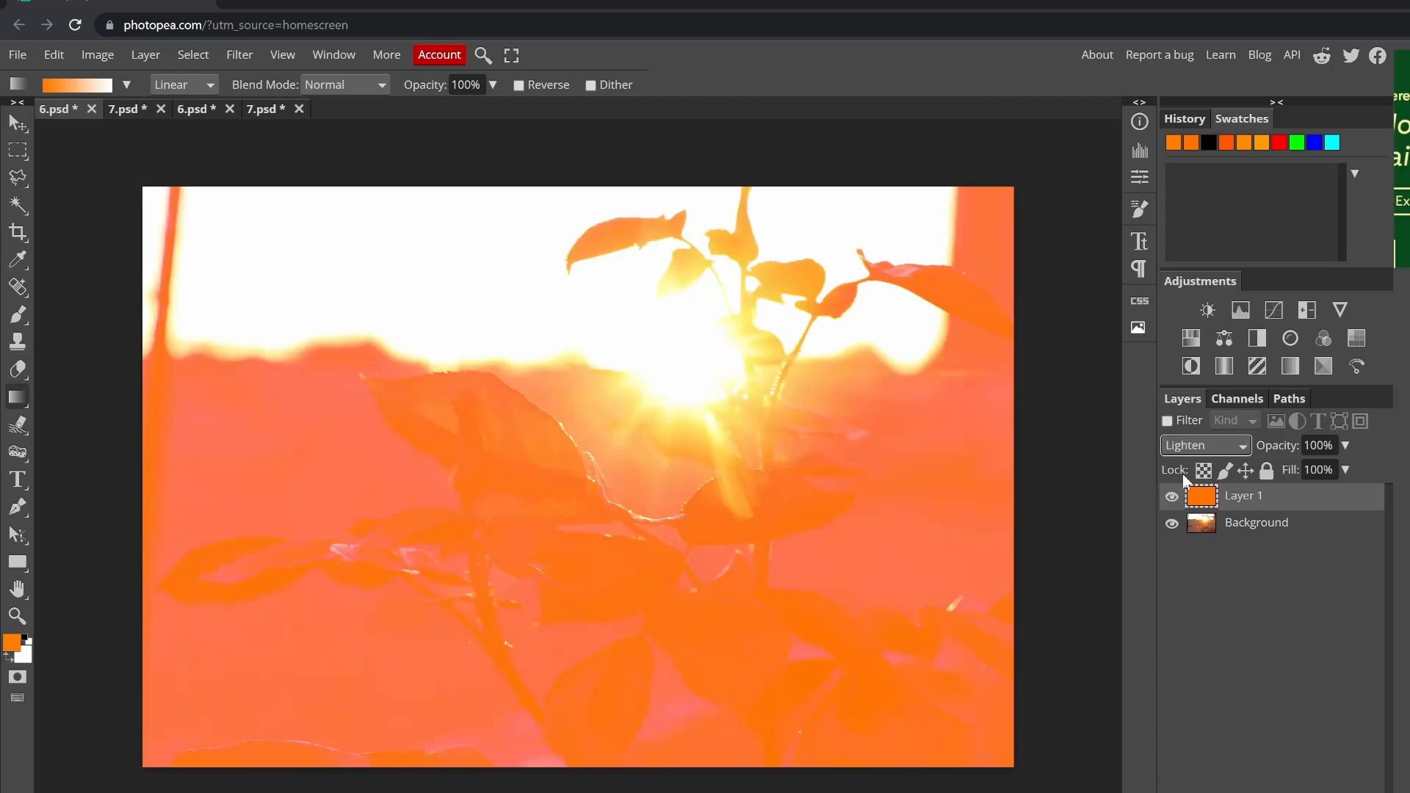
# - Try Darker Color, Linear Burn, Color Burn and Darken on Layer 1, and set its blend mode to Multiply
pyautogui.click(1194, 446)
pyautogui.click(1199, 574)
pyautogui.click(1196, 445)
pyautogui.click(1196, 558)
pyautogui.click(1345, 445)
pyautogui.moveTo(1346, 470)
pyautogui.mouseDown()
pyautogui.moveTo(1274, 492)
pyautogui.moveTo(1366, 467)
pyautogui.mouseUp()
pyautogui.click(1204, 445)
pyautogui.click(1203, 542)
pyautogui.click(1205, 446)
pyautogui.click(1204, 511)
pyautogui.click(1345, 445)
pyautogui.click(1205, 445)
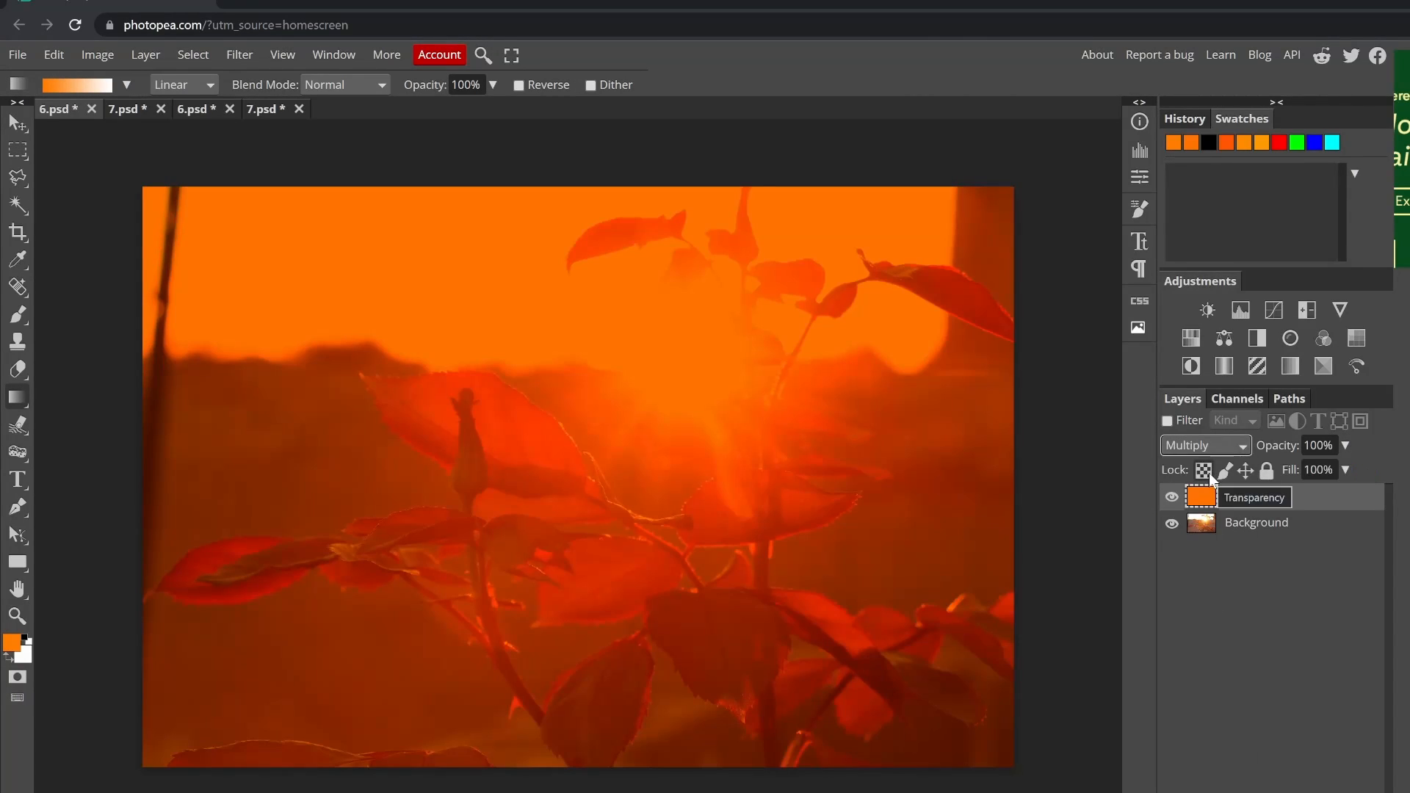
# - Add a Curves adjustment in place of a Levels layer, and raise the curve's midtones and shadow end
pyautogui.click(1240, 310)
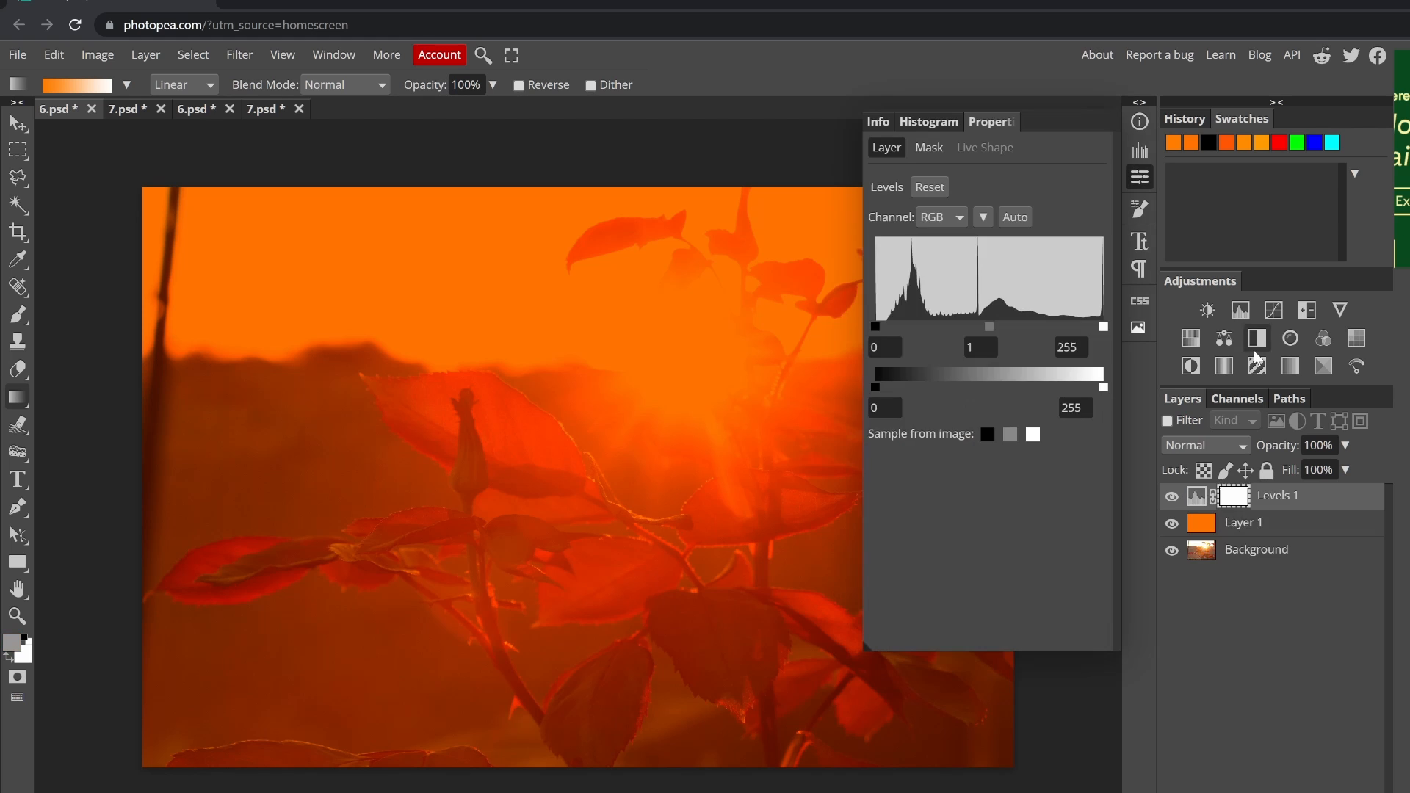
pyautogui.click(1273, 310)
pyautogui.click(1279, 521)
pyautogui.press('Delete')
pyautogui.click(1279, 496)
pyautogui.moveTo(986, 348); pyautogui.dragTo(970, 316)
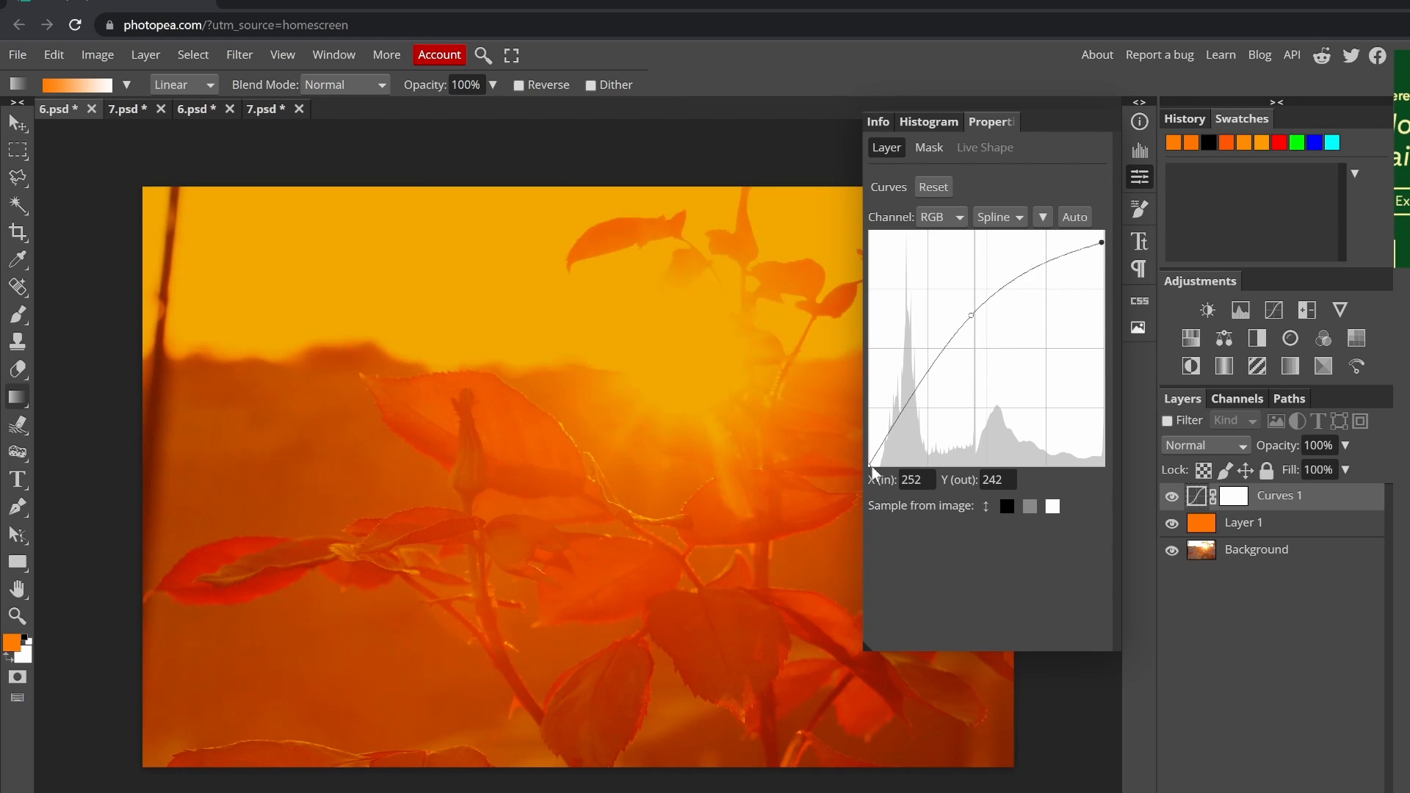
pyautogui.moveTo(871, 466); pyautogui.dragTo(891, 436)
# - Add a Selective Color layer beneath Layer 1 with the blacks' Yellow at 85% and Black at 100%, and lower the whites to -100%
pyautogui.click(1323, 367)
pyautogui.click(939, 217)
pyautogui.click(926, 377)
pyautogui.moveTo(984, 418); pyautogui.dragTo(1097, 419)
pyautogui.moveTo(984, 367); pyautogui.dragTo(1081, 369)
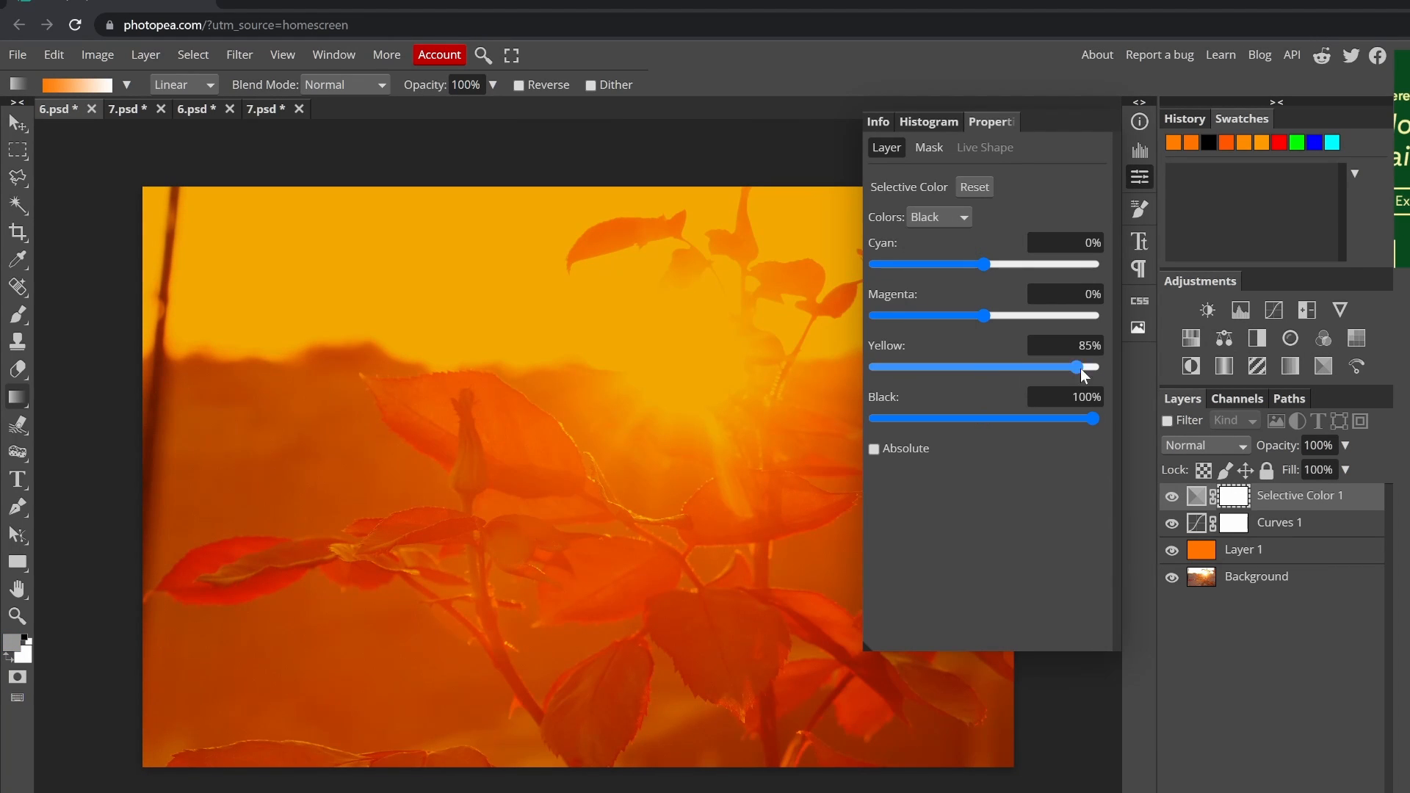
pyautogui.click(939, 218)
pyautogui.click(927, 342)
pyautogui.moveTo(984, 419); pyautogui.dragTo(870, 420)
pyautogui.moveTo(1314, 501); pyautogui.dragTo(1312, 562)
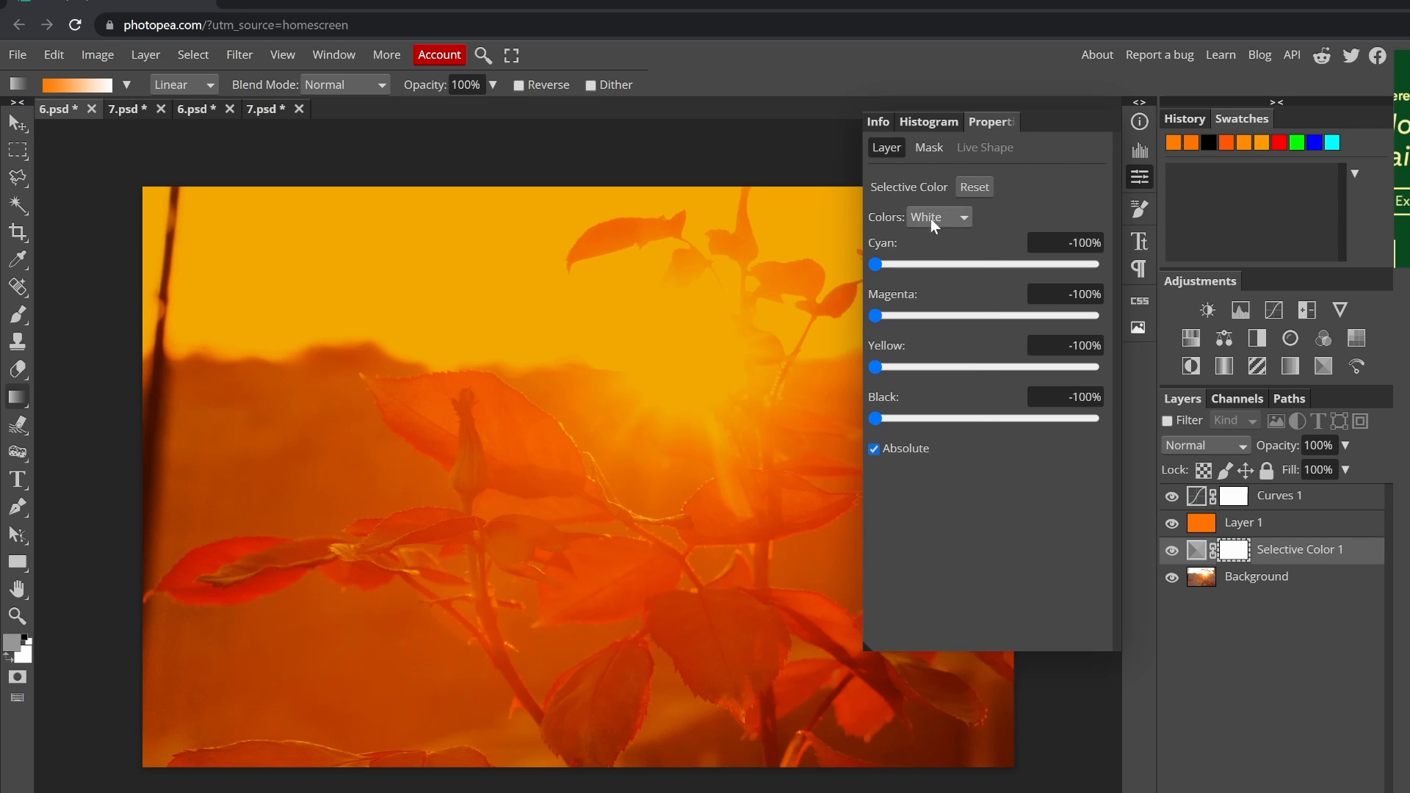
# - Raise the reds' Cyan and Magenta and lower their Yellow in Selective Color 1, and delete that adjustment layer
pyautogui.click(939, 217)
pyautogui.click(927, 236)
pyautogui.moveTo(984, 265); pyautogui.dragTo(1056, 268)
pyautogui.moveTo(984, 316); pyautogui.dragTo(1033, 323)
pyautogui.moveTo(983, 367); pyautogui.dragTo(971, 369)
pyautogui.moveTo(1311, 553); pyautogui.dragTo(1343, 790)
# - Hide Layer 1, move Curves 1 beneath it, and reshape the curve to darken the sunlit leaves photo
pyautogui.click(1171, 523)
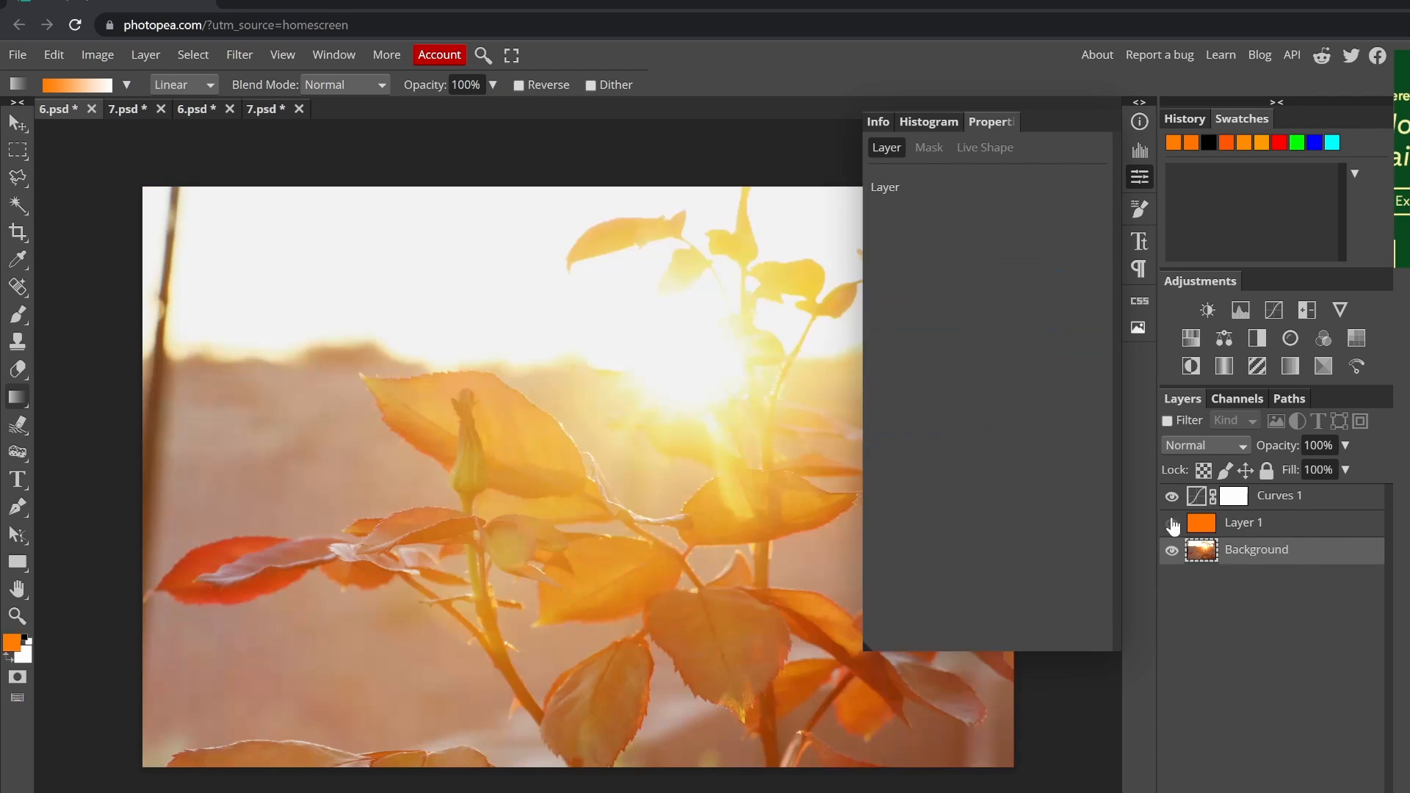
pyautogui.moveTo(1308, 498); pyautogui.dragTo(1310, 539)
pyautogui.moveTo(1016, 273); pyautogui.dragTo(1016, 420)
pyautogui.moveTo(1022, 355)
pyautogui.mouseDown()
pyautogui.moveTo(987, 408)
pyautogui.moveTo(1028, 345)
pyautogui.mouseUp()
pyautogui.click(833, 276)
pyautogui.click(1172, 498)
pyautogui.click(1172, 497)
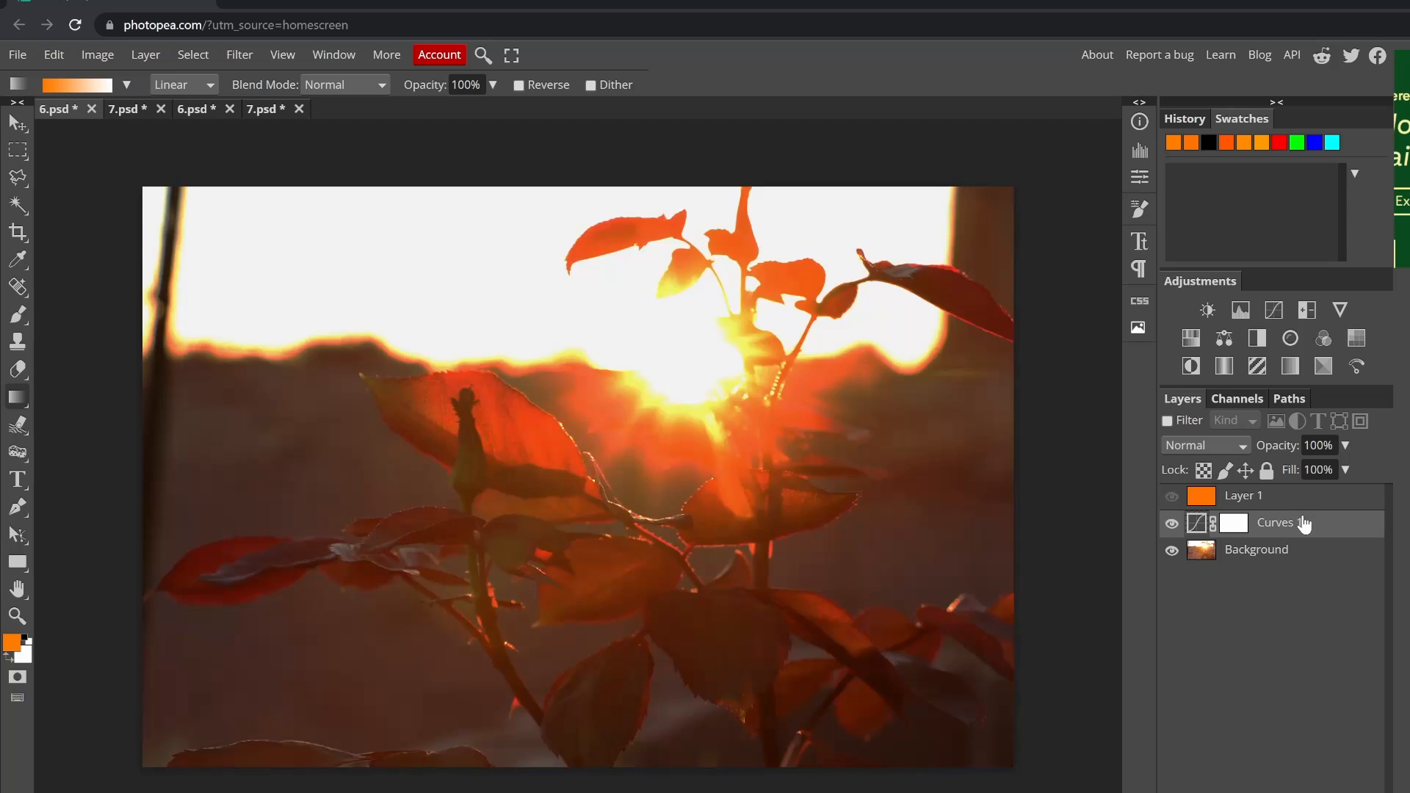
# - Delete Curves 1, and try an Exposure adjustment with a lower value before deleting it too
pyautogui.press('Delete')
pyautogui.click(1306, 309)
pyautogui.moveTo(984, 239); pyautogui.dragTo(950, 238)
pyautogui.press('Delete')
# - Add a Brightness/Contrast adjustment above the photo, and show and select orange Layer 1
pyautogui.click(1208, 310)
pyautogui.click(1171, 497)
pyautogui.click(1203, 446)
pyautogui.click(1243, 496)
# - Change Layer 1's blend mode through Vivid Light, Linear Light and Saturation to compare the orange effects
pyautogui.click(1204, 446)
pyautogui.click(1198, 748)
pyautogui.click(1204, 446)
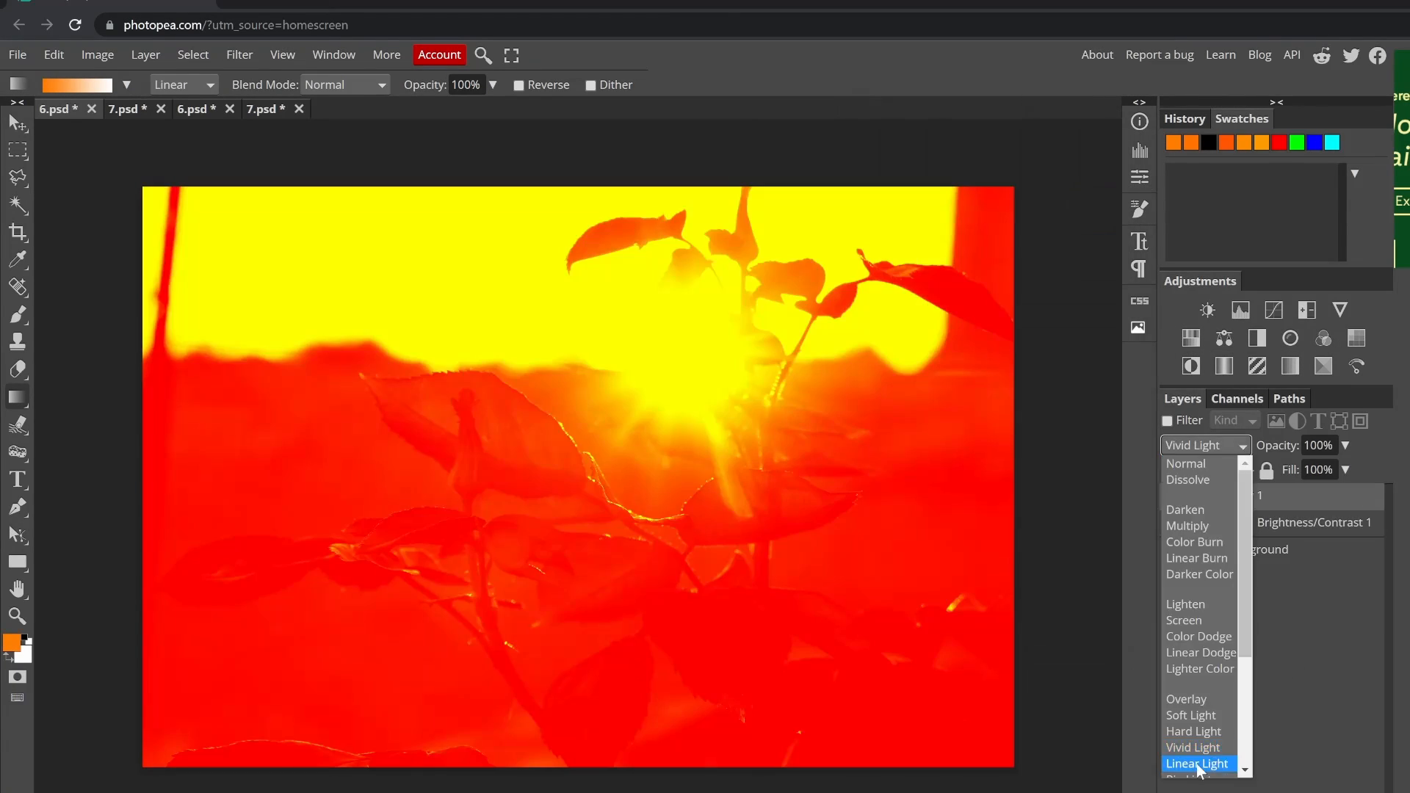
pyautogui.click(1197, 765)
pyautogui.click(1190, 448)
pyautogui.click(1197, 722)
pyautogui.click(1234, 444)
pyautogui.scroll(-1, 1211, 705)
pyautogui.click(1208, 738)
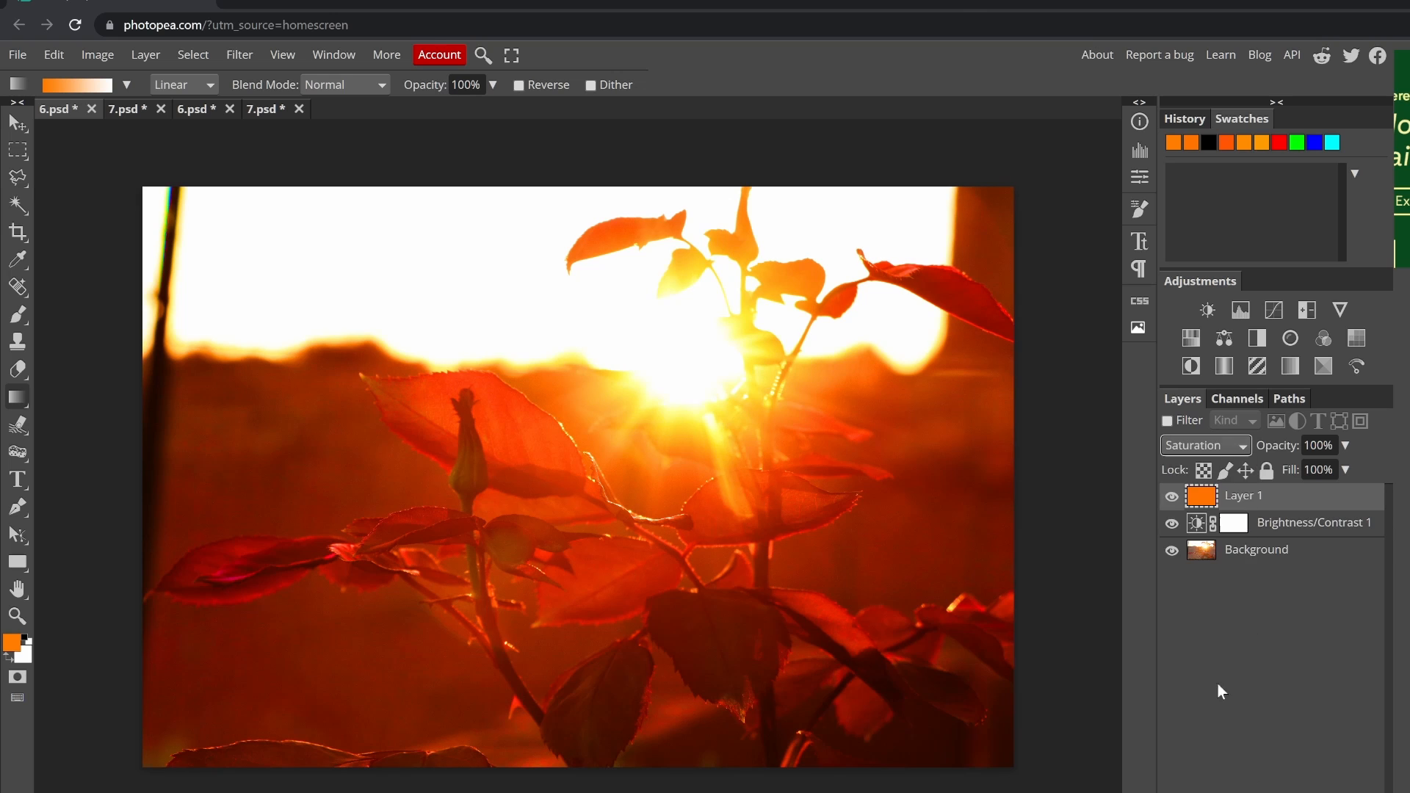
pyautogui.click(1199, 444)
pyautogui.scroll(-1, 1208, 704)
pyautogui.click(1206, 754)
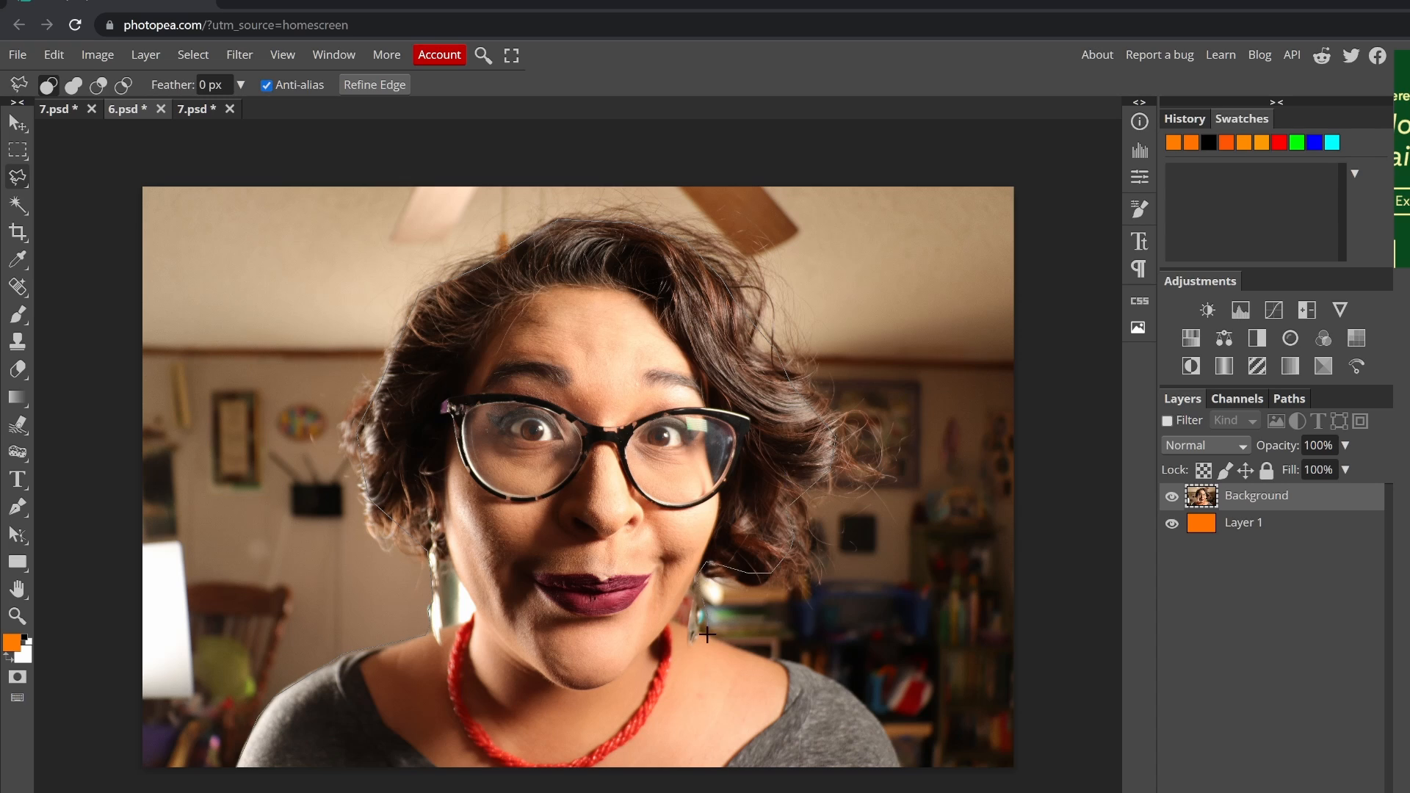
# - Select the woman in the portrait with a lasso outline and open the selection in Refine Edge
pyautogui.click(898, 765)
pyautogui.click(236, 766)
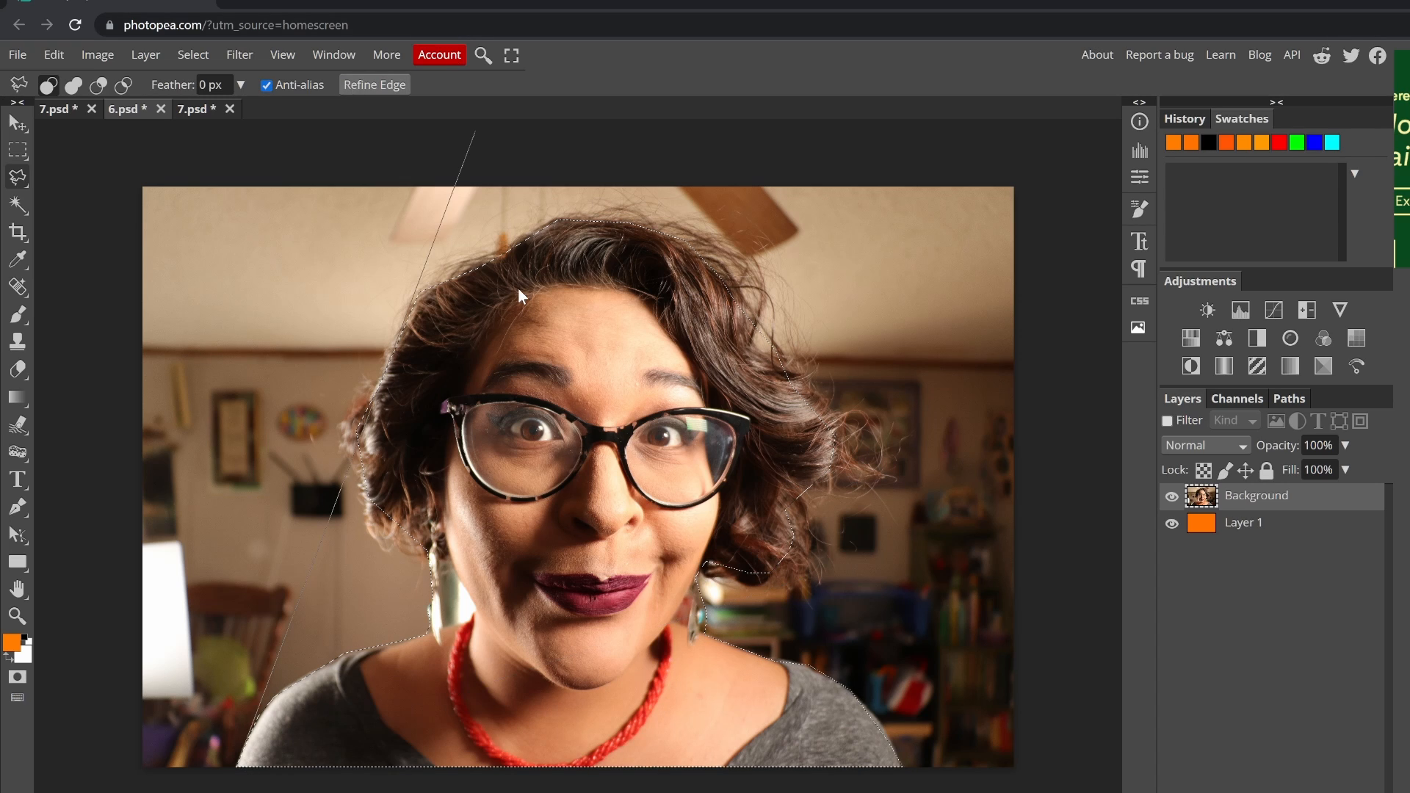
pyautogui.click(374, 84)
# - Refine the selection's hair edges with a resized brush and output the cut-out woman to a new layer
pyautogui.click(26, 90)
pyautogui.moveTo(209, 173); pyautogui.dragTo(132, 173)
pyautogui.click(268, 133)
pyautogui.scroll(3, 260, 357)
pyautogui.moveTo(260, 357); pyautogui.dragTo(428, 401)
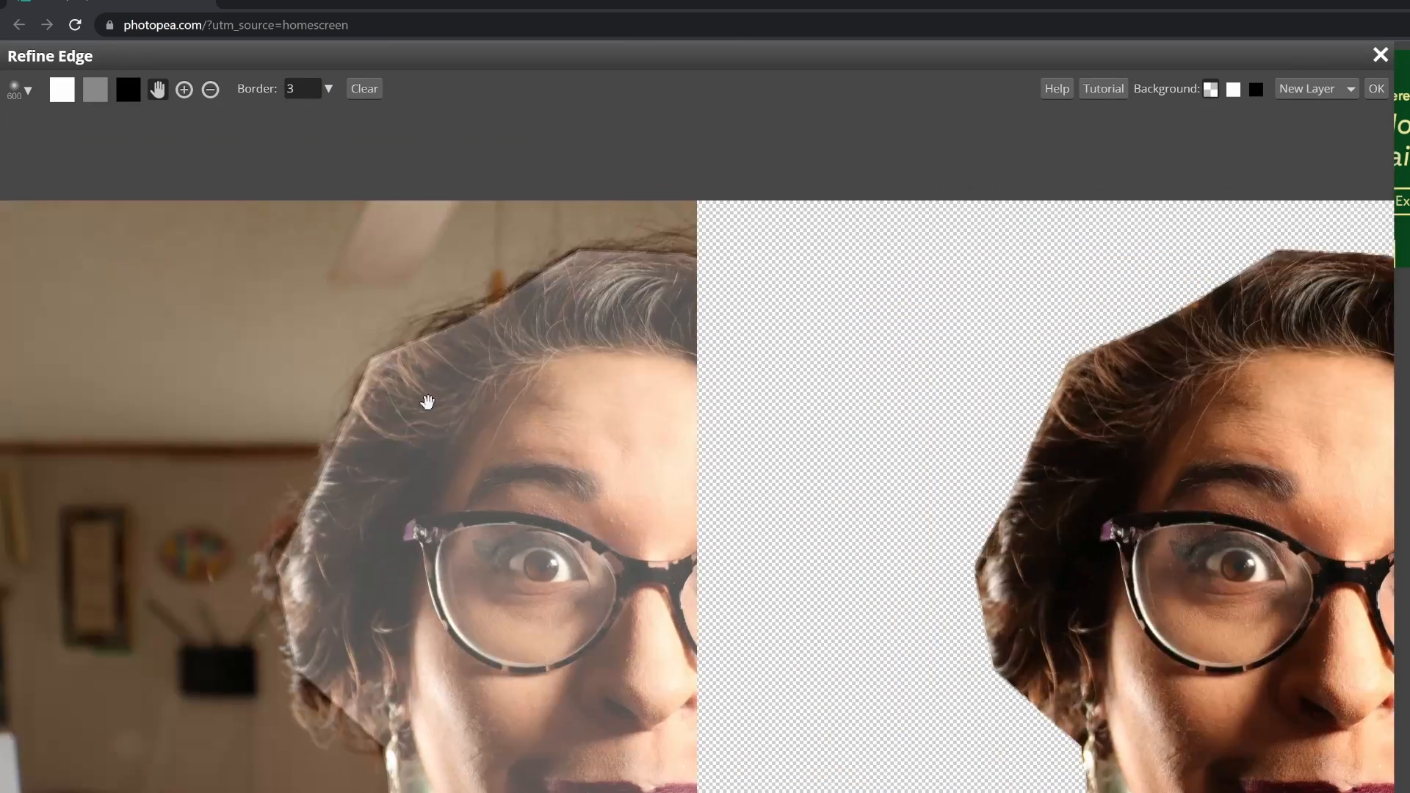
pyautogui.scroll(3, 426, 403)
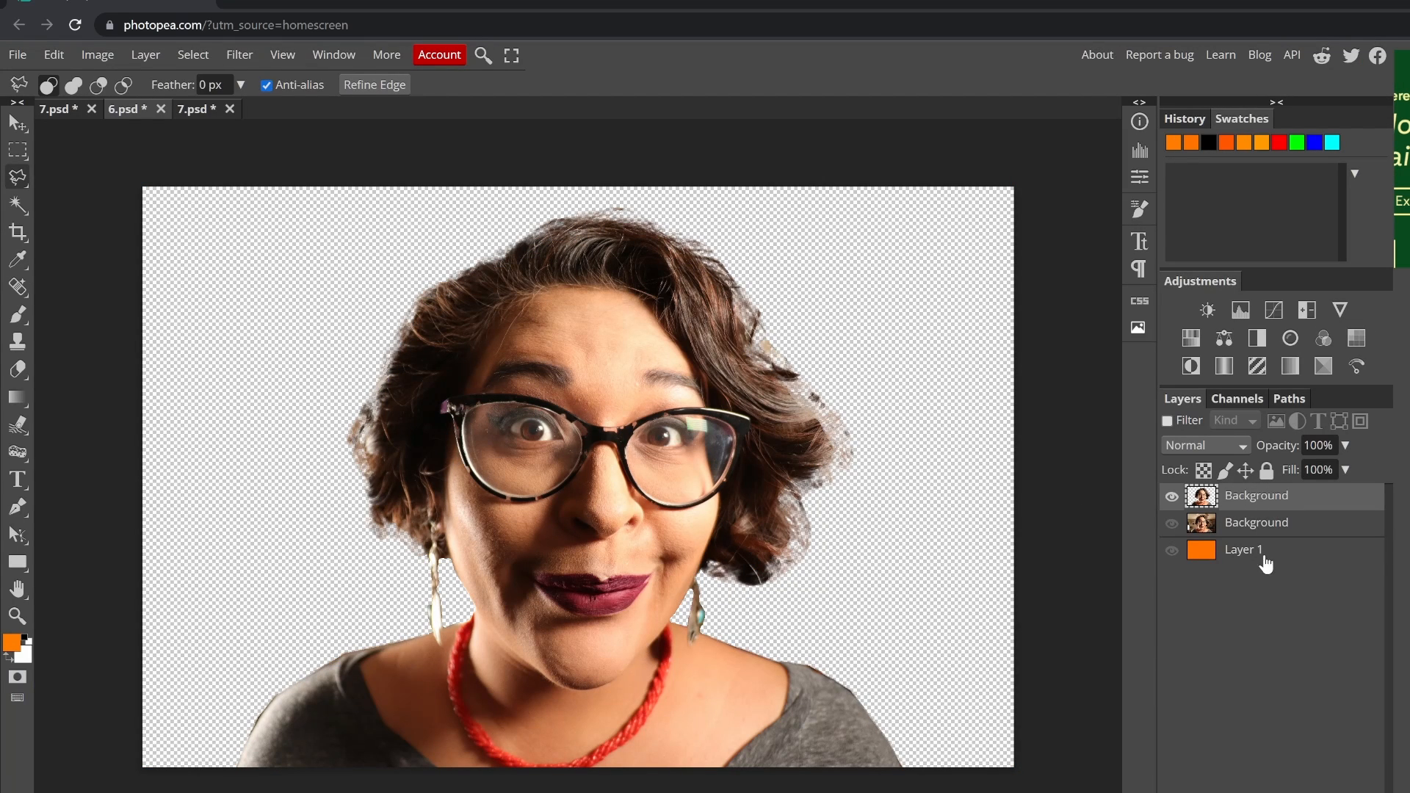
# - Show orange Layer 1, and add a Photo Filter above the cut-out coloured with the same orange
pyautogui.click(1171, 550)
pyautogui.press('i')
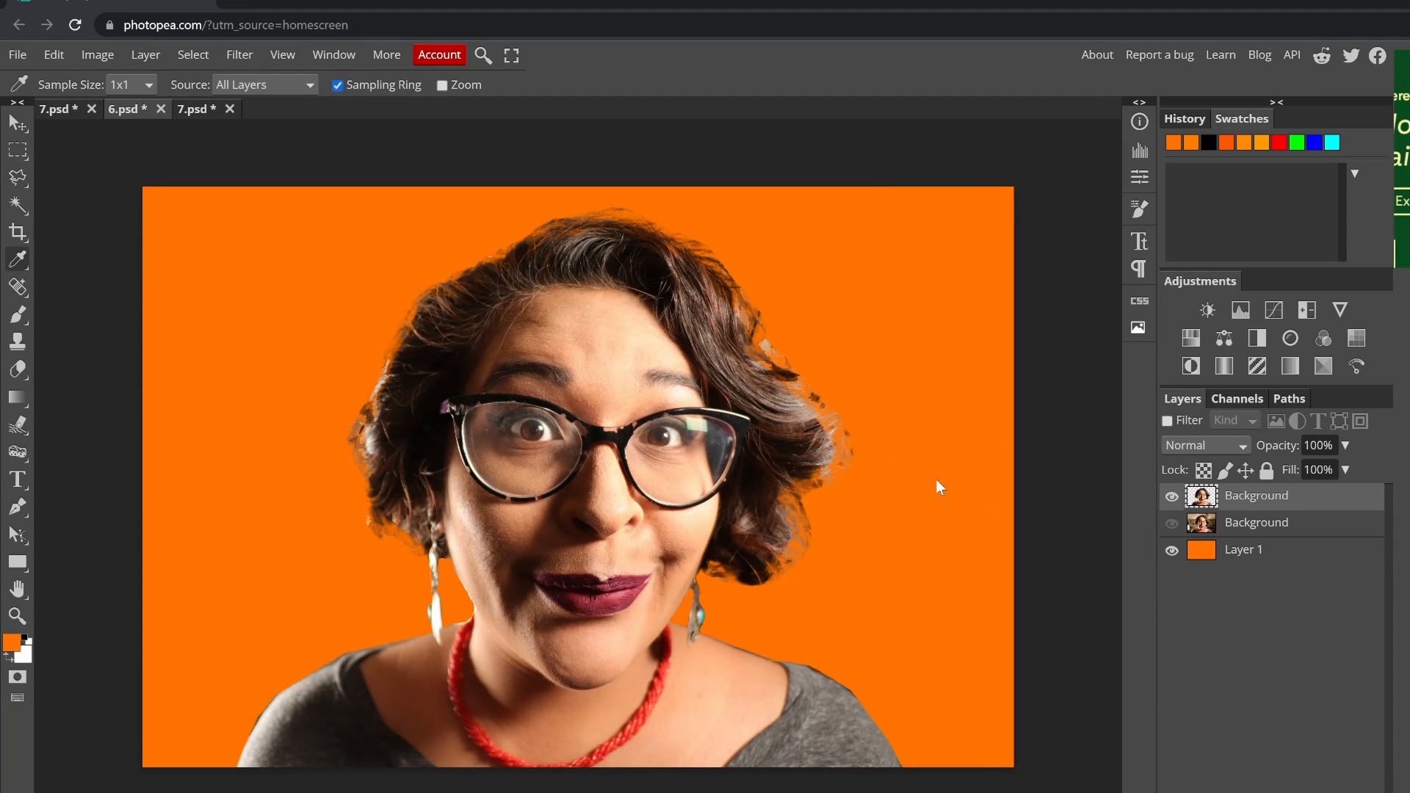
pyautogui.moveTo(81, 275); pyautogui.dragTo(578, 371)
pyautogui.click(1290, 338)
pyautogui.click(884, 218)
pyautogui.click(1240, 577)
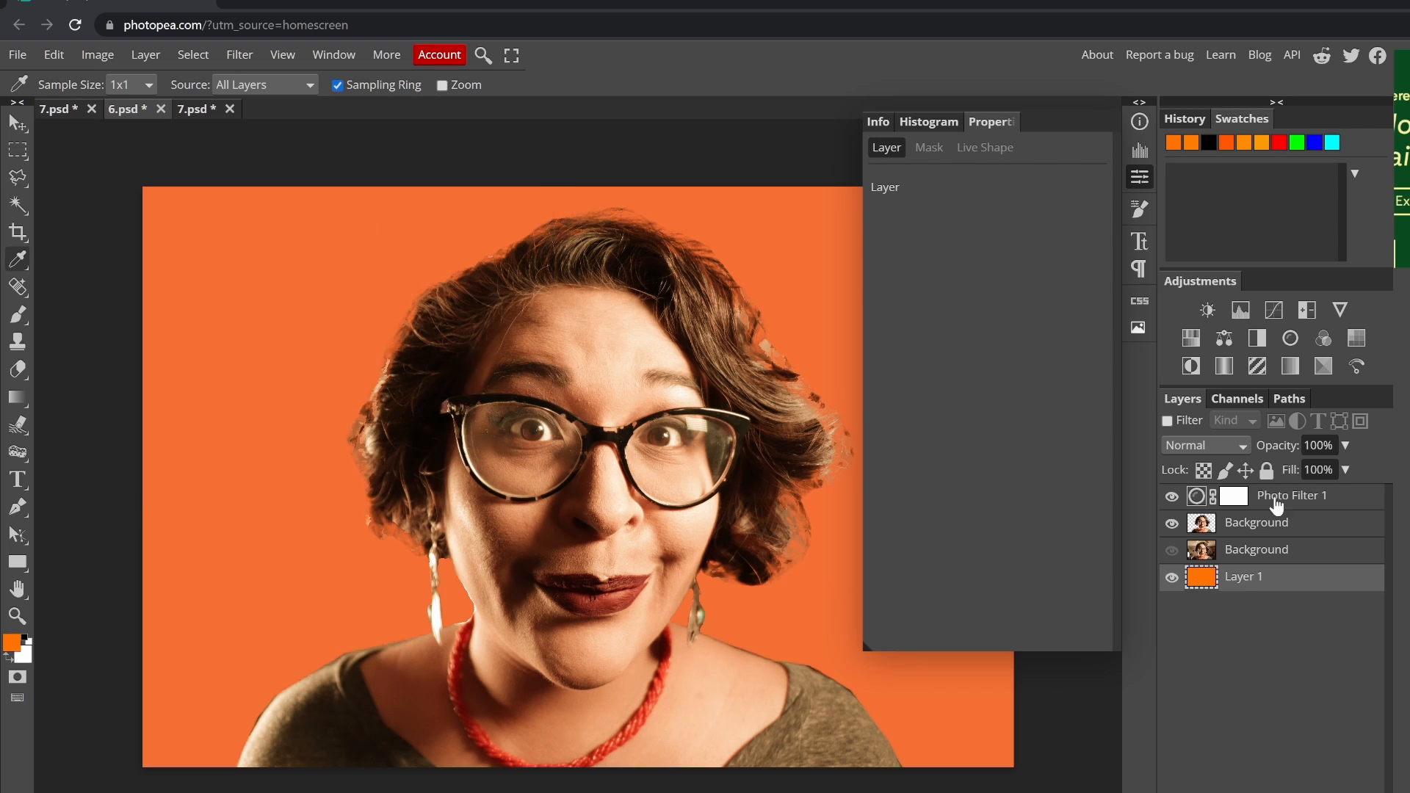
pyautogui.click(1275, 496)
pyautogui.click(883, 217)
pyautogui.click(385, 397)
pyautogui.click(458, 424)
# - Hide Layer 1 and set the Photo Filter 1 blend mode to Vivid Light
pyautogui.click(1171, 577)
pyautogui.click(1206, 446)
pyautogui.click(1219, 733)
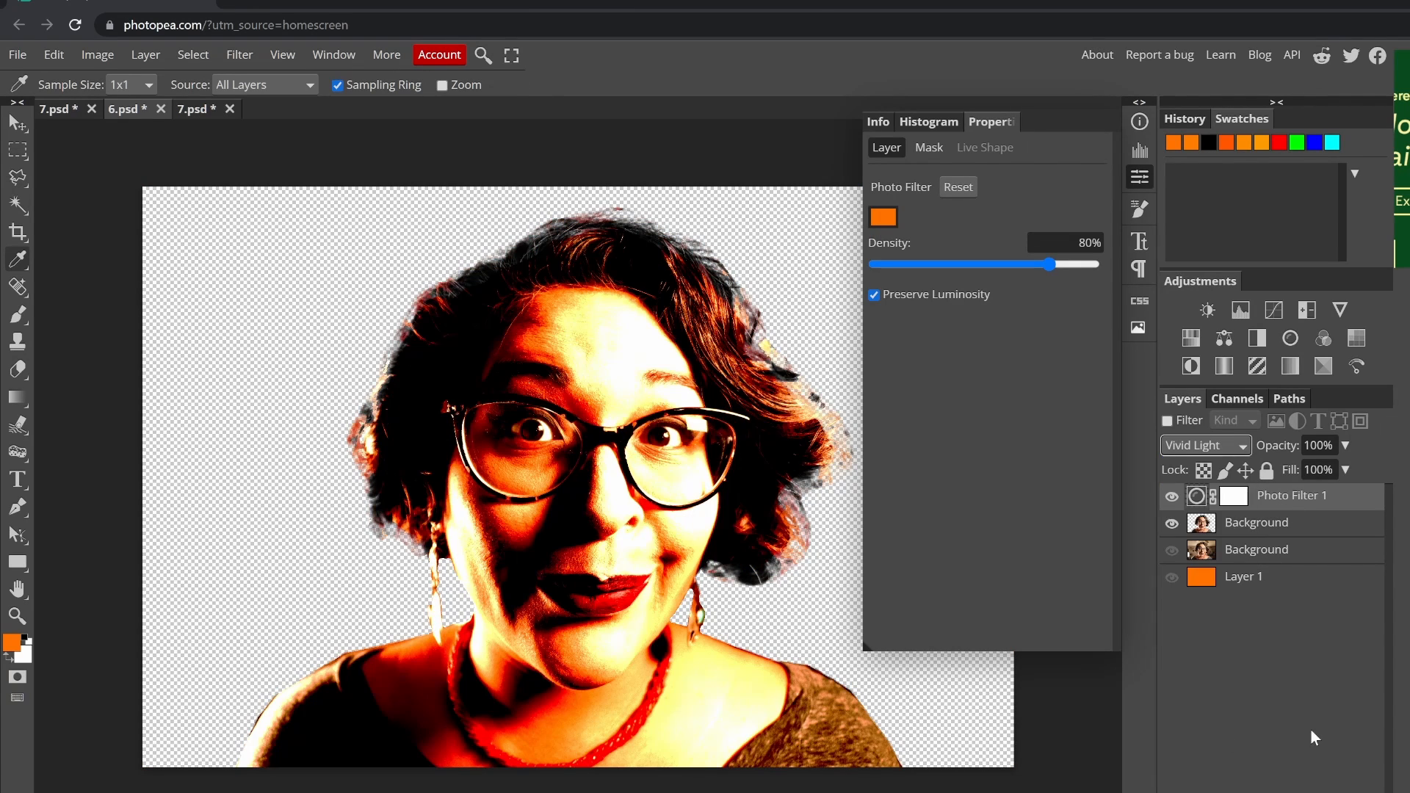
# - Add a Levels adjustment beneath Photo Filter 1 with the midtone input at 1.34
pyautogui.click(1240, 309)
pyautogui.moveTo(989, 326); pyautogui.dragTo(975, 326)
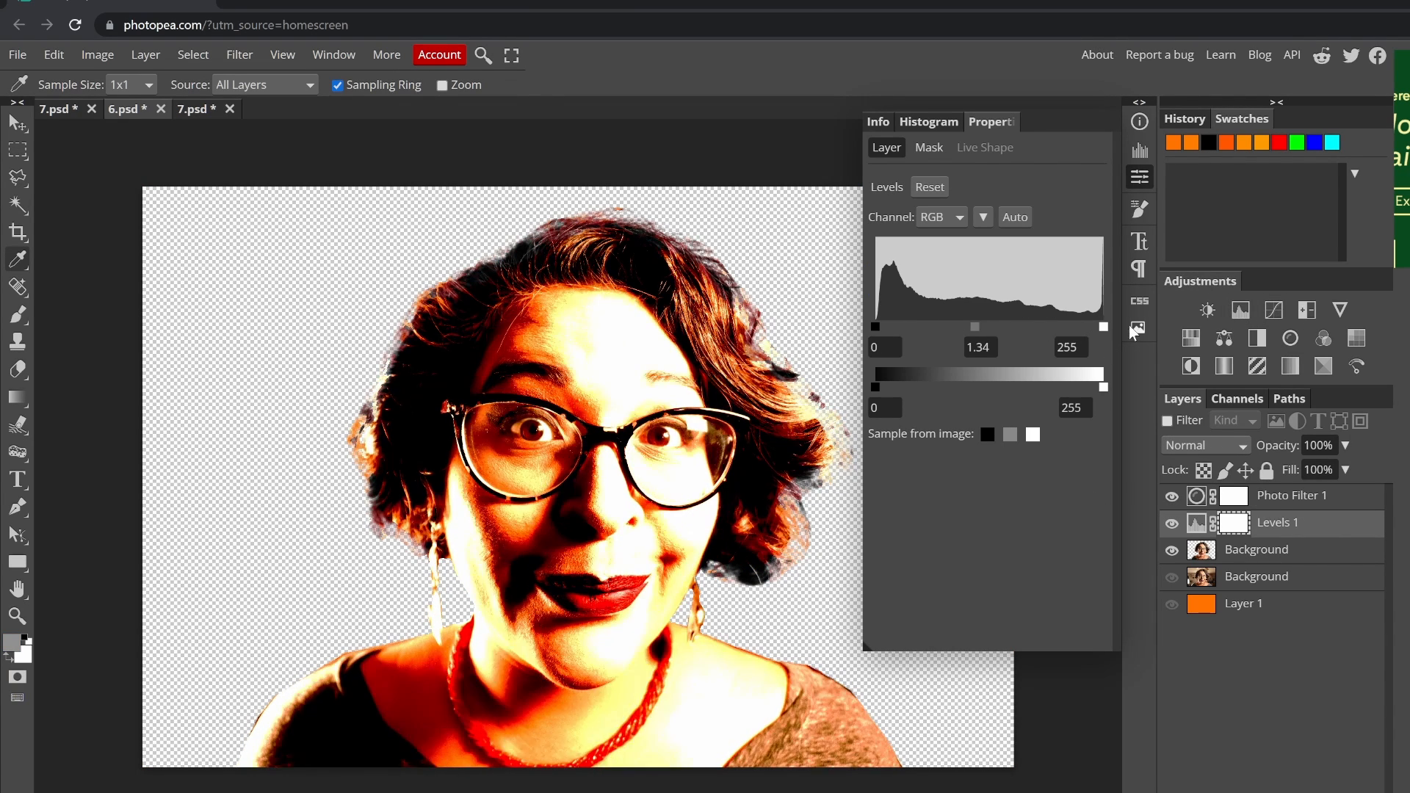
# - Soften the cut-out woman's facial skin with the Blur tool at 50% strength, hiding Photo Filter 1 while retouching
pyautogui.click(1171, 496)
pyautogui.click(17, 425)
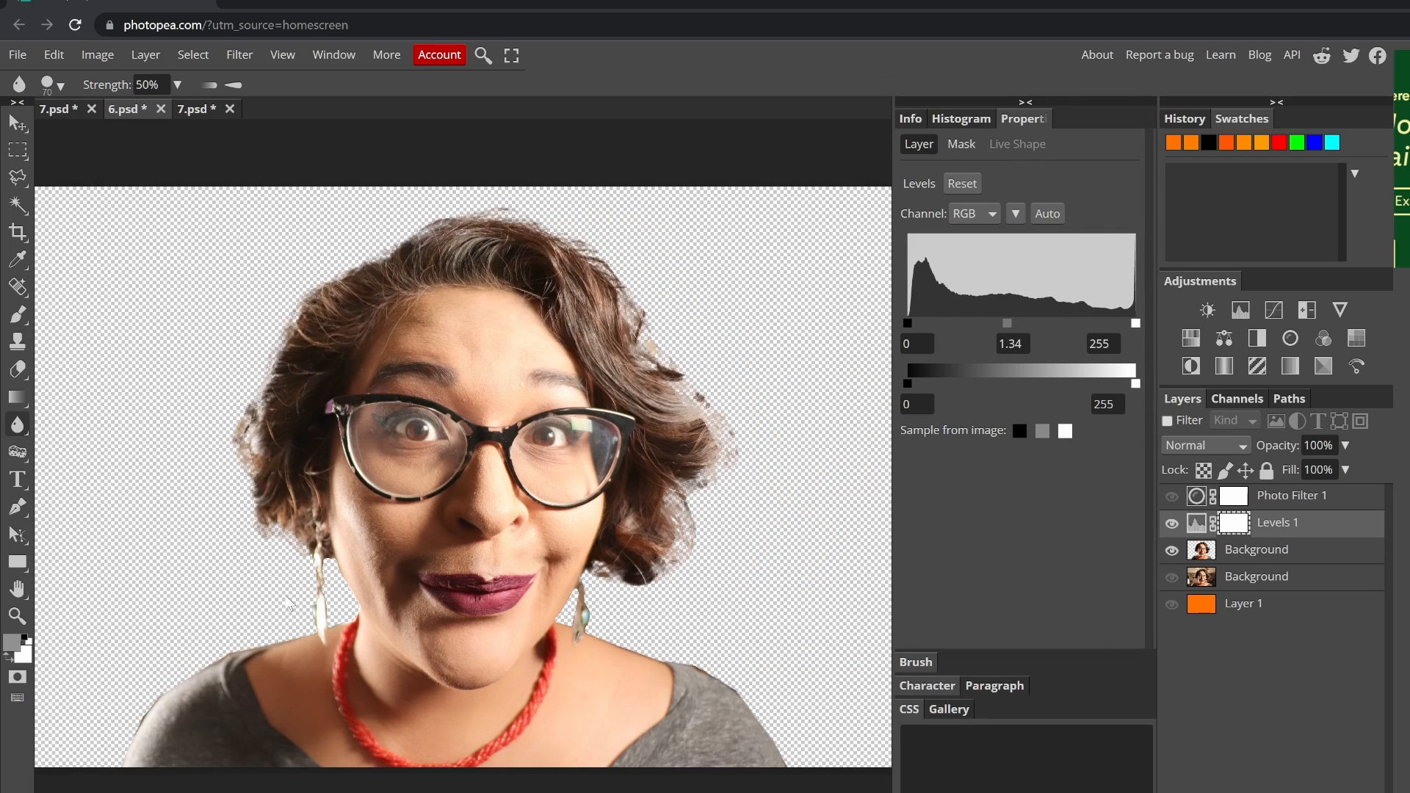
pyautogui.scroll(5, 507, 490)
pyautogui.click(1225, 553)
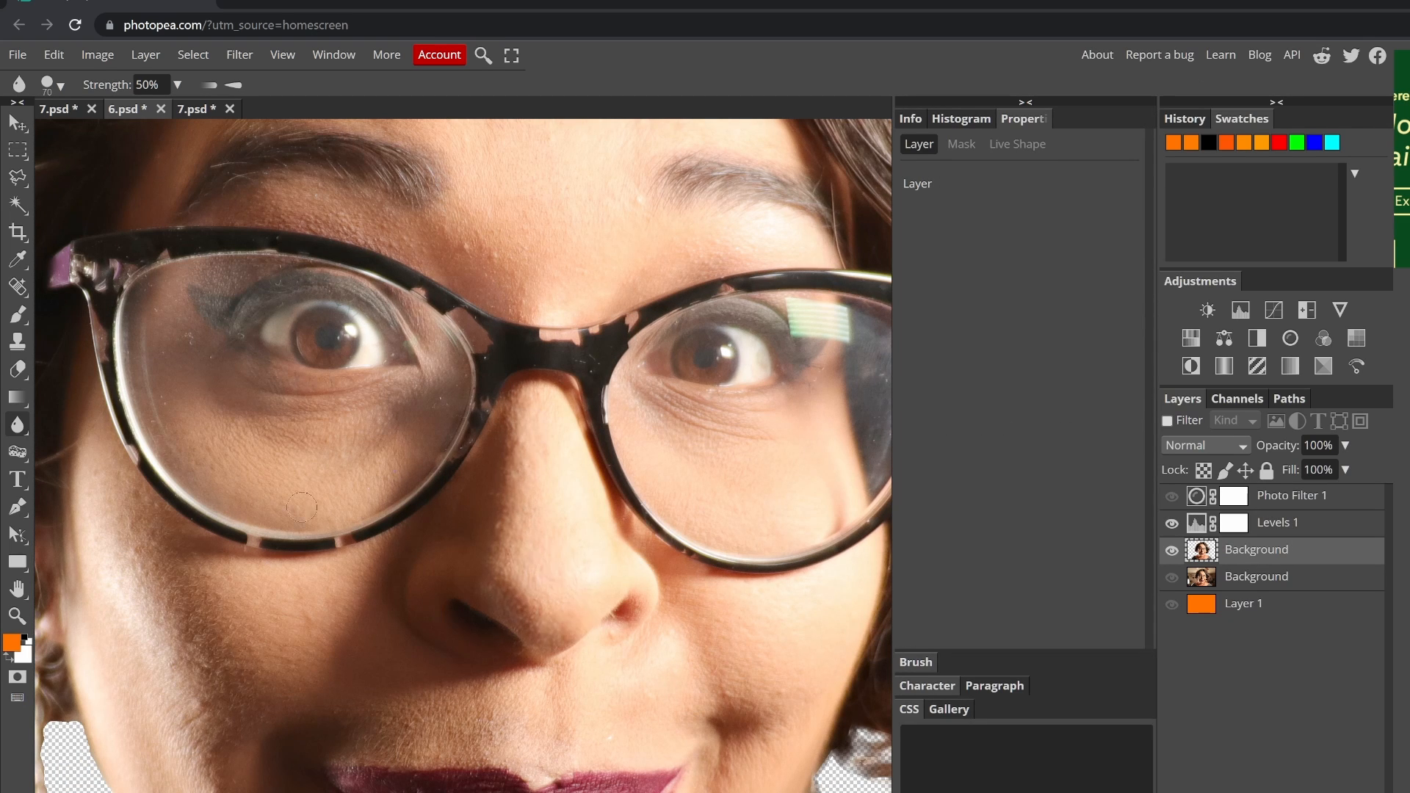
pyautogui.scroll(3, 430, 211)
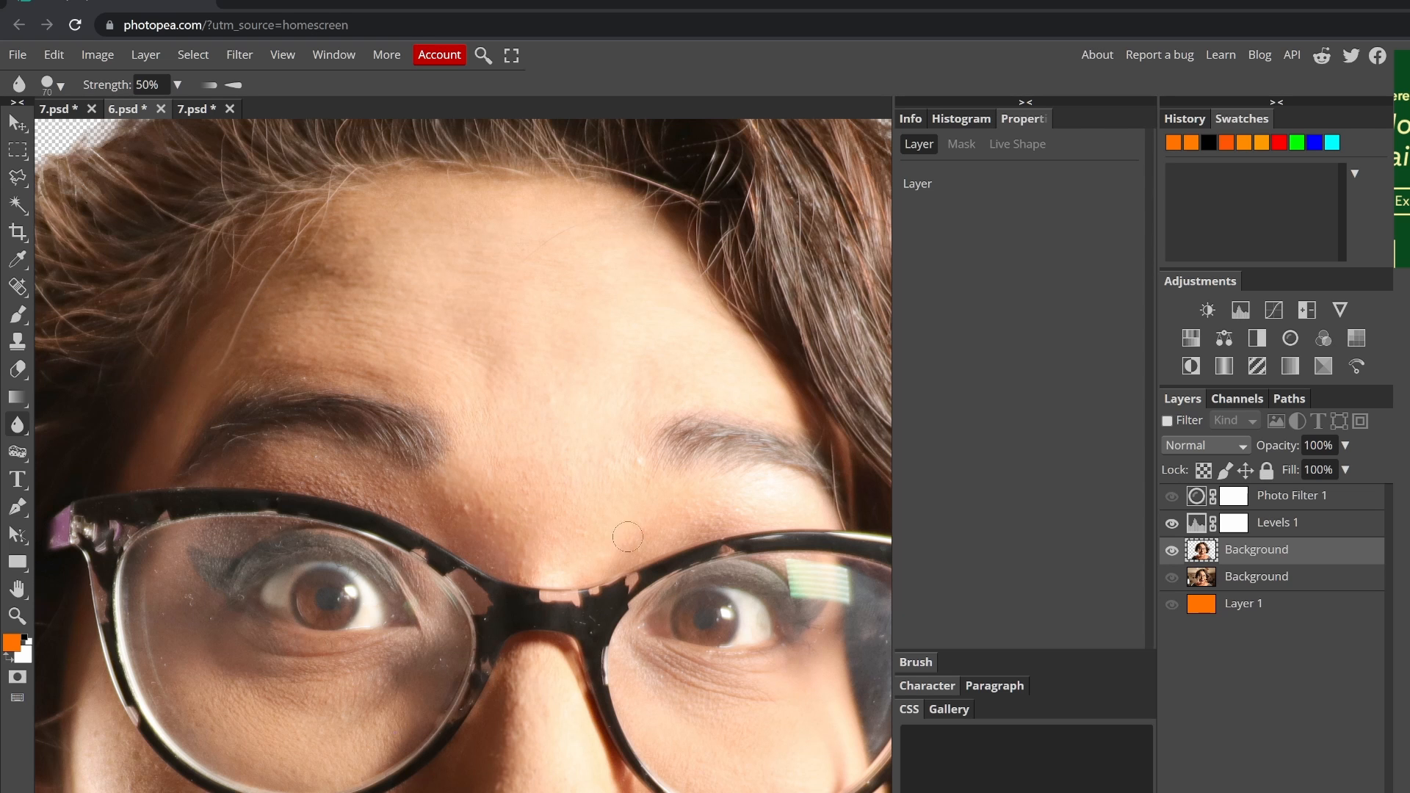
pyautogui.scroll(-5, 682, 530)
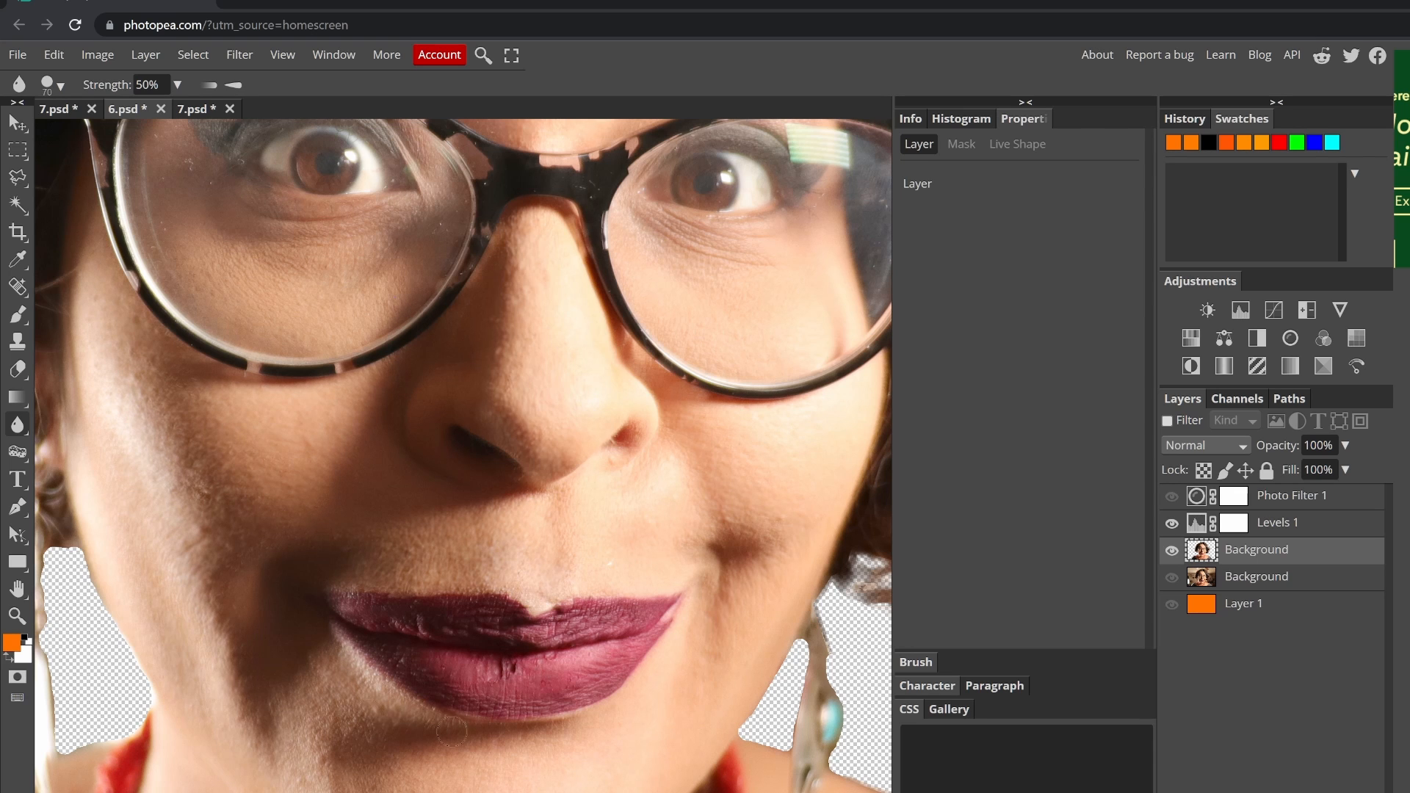
pyautogui.scroll(-2, 517, 604)
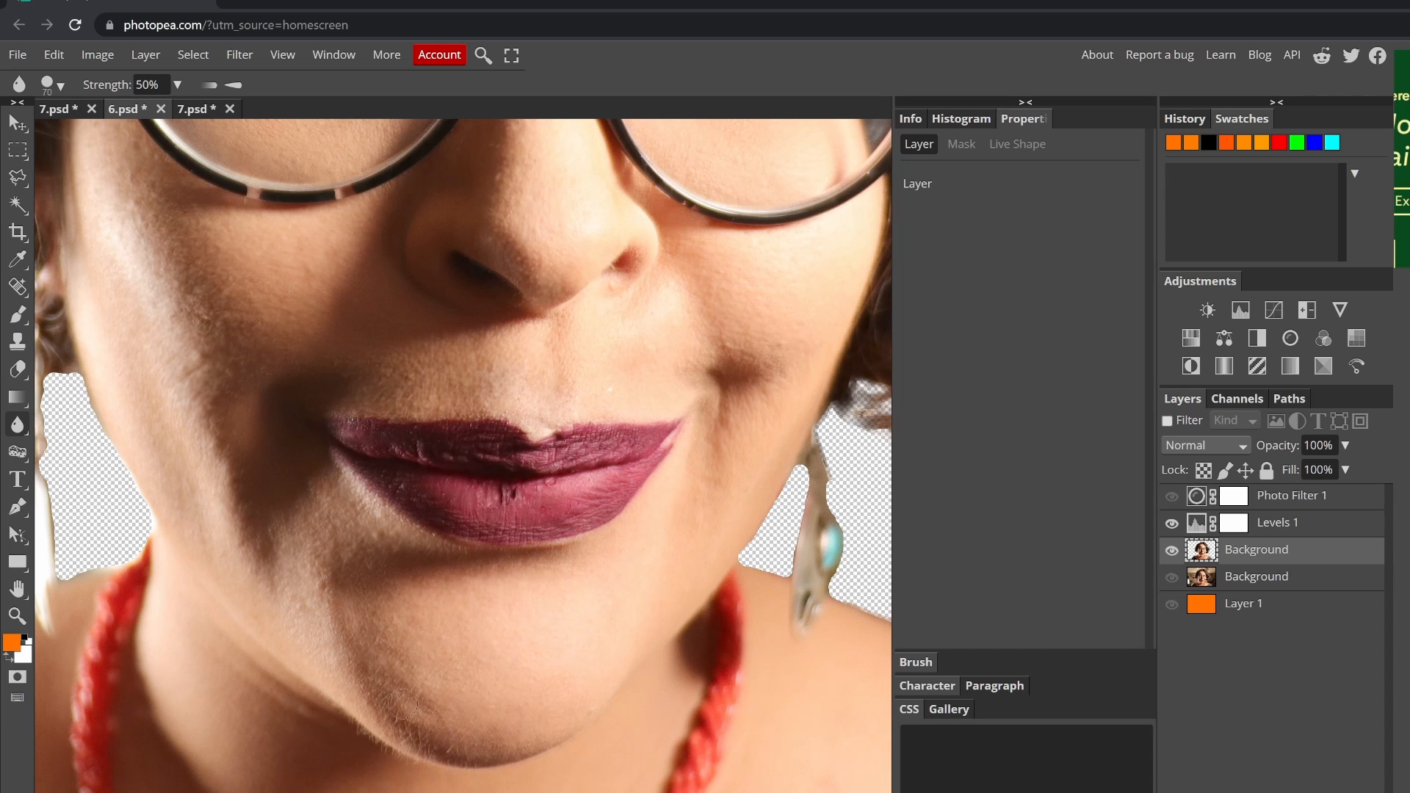
pyautogui.scroll(4, 747, 345)
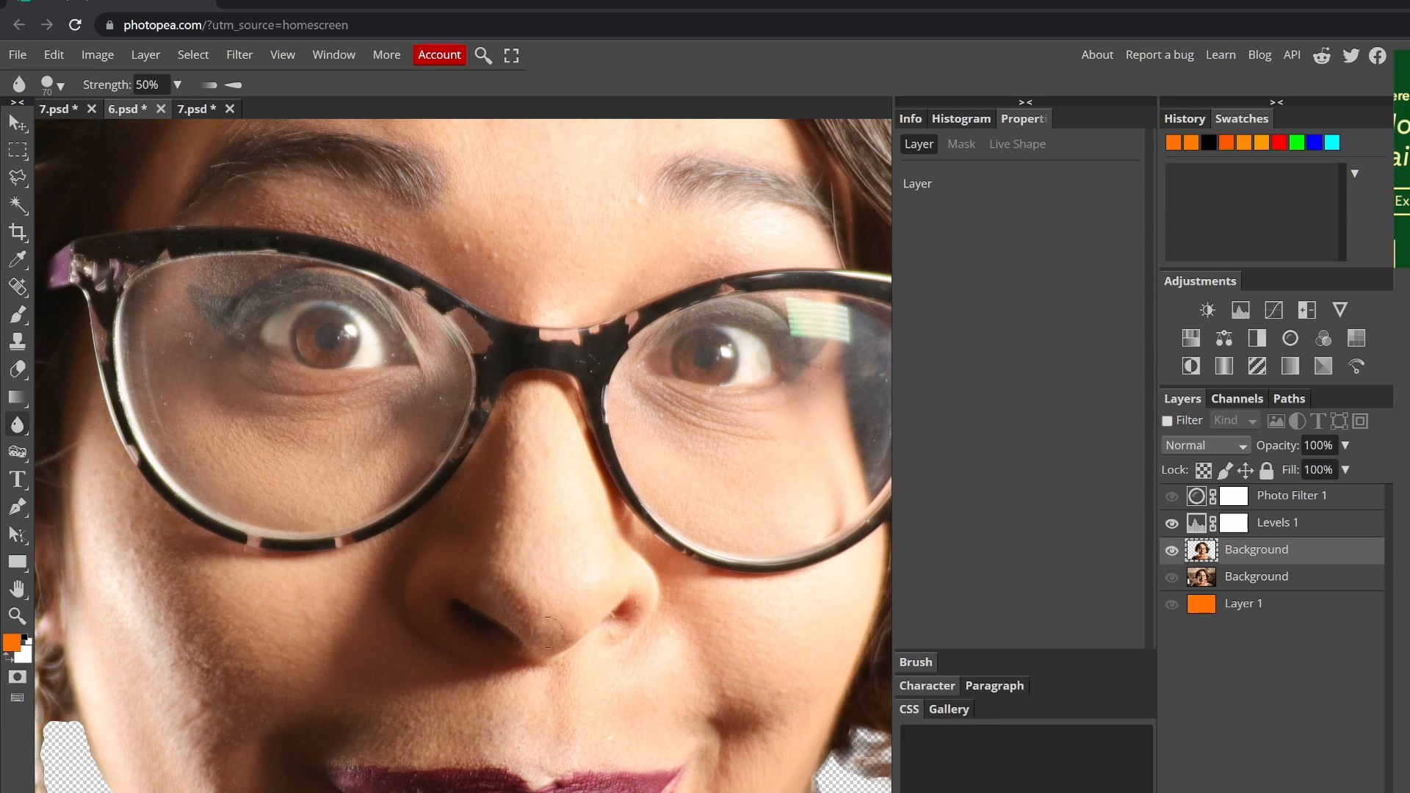
pyautogui.scroll(-5, 582, 600)
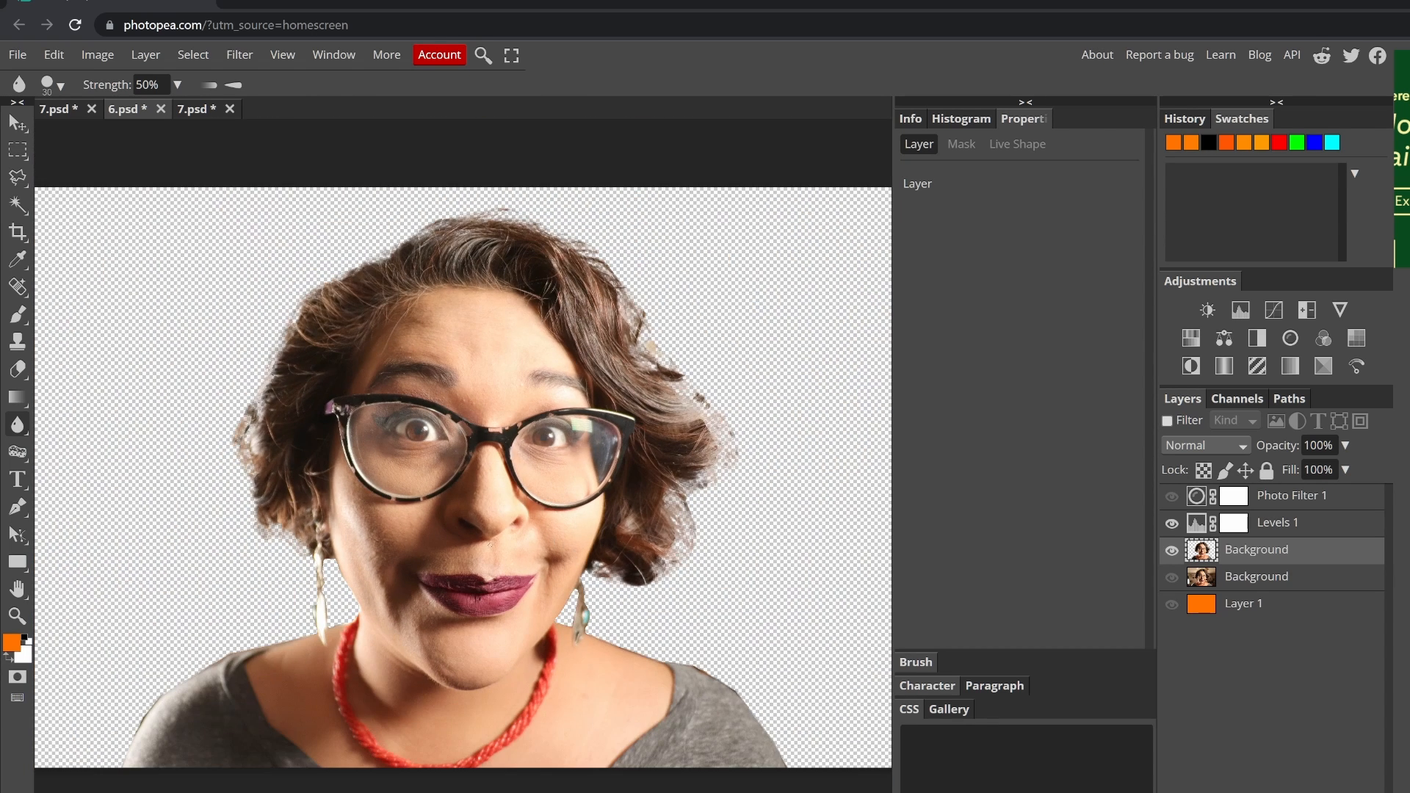
pyautogui.click(1172, 497)
# - Add a Selective Color adjustment beneath Photo Filter 1, lowering cyan and magenta and raising yellow and black in the reds
pyautogui.click(1323, 365)
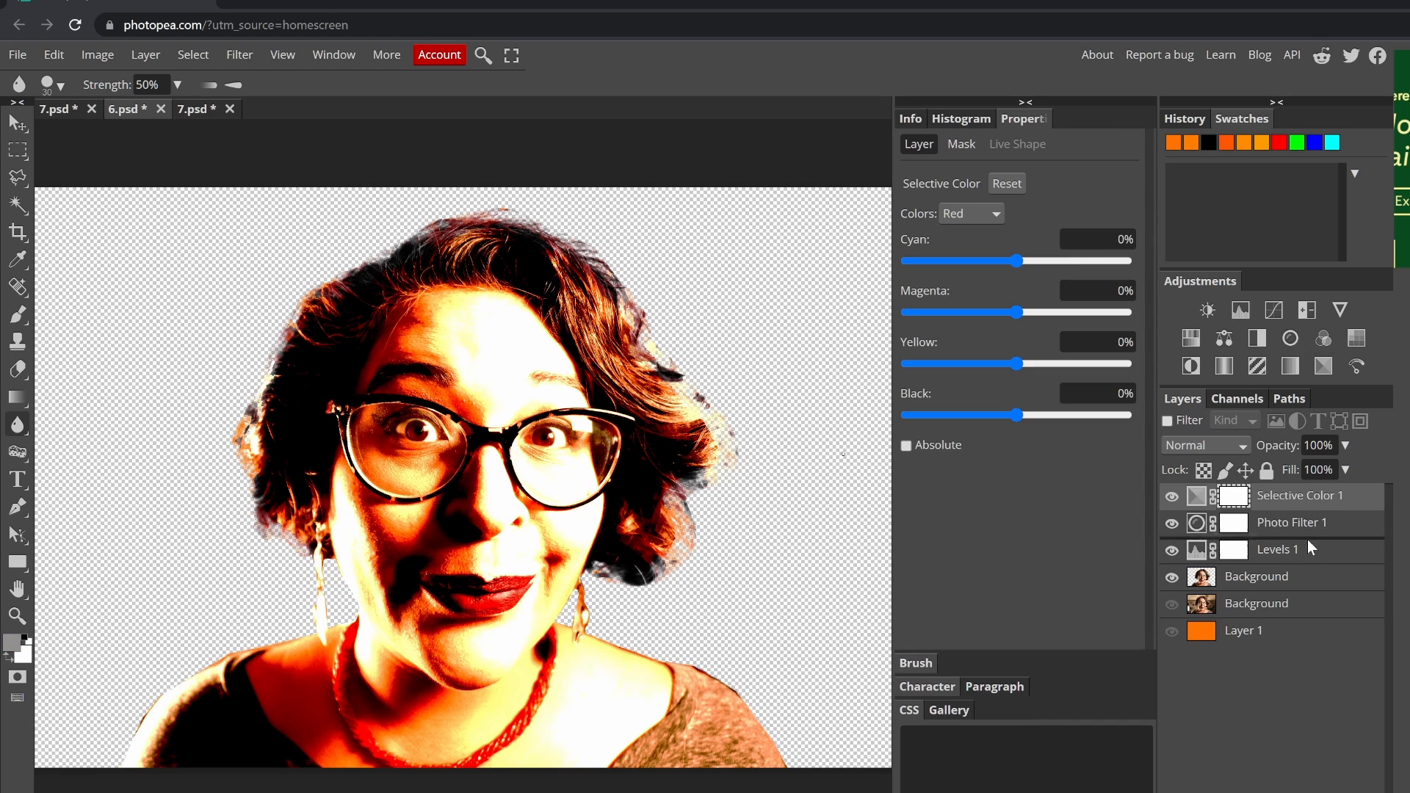
pyautogui.moveTo(1016, 261); pyautogui.dragTo(961, 276)
pyautogui.moveTo(1016, 312); pyautogui.dragTo(962, 318)
pyautogui.moveTo(1016, 365); pyautogui.dragTo(1058, 369)
pyautogui.moveTo(1016, 415); pyautogui.dragTo(1057, 418)
# - In the Selective Color yellows, raise yellow, magenta and black and slightly lower cyan
pyautogui.click(971, 213)
pyautogui.click(962, 247)
pyautogui.moveTo(1016, 364); pyautogui.dragTo(1069, 364)
pyautogui.moveTo(1016, 312); pyautogui.dragTo(1040, 313)
pyautogui.moveTo(1015, 262); pyautogui.dragTo(1009, 262)
pyautogui.moveTo(1016, 415); pyautogui.dragTo(1066, 417)
# - Raise cyan, magenta, yellow and black in the Selective Color greens
pyautogui.click(960, 214)
pyautogui.click(962, 264)
pyautogui.moveTo(1016, 260); pyautogui.dragTo(1066, 271)
pyautogui.moveTo(1017, 313); pyautogui.dragTo(1058, 323)
pyautogui.moveTo(1016, 363); pyautogui.dragTo(1042, 376)
pyautogui.moveTo(1016, 414); pyautogui.dragTo(1085, 417)
# - Set the Selective Color cyans to cyan 71%, magenta 60%, yellow 68% and black 100%
pyautogui.click(981, 215)
pyautogui.click(969, 281)
pyautogui.moveTo(1016, 262); pyautogui.dragTo(1094, 266)
pyautogui.moveTo(1017, 313); pyautogui.dragTo(1082, 319)
pyautogui.moveTo(1016, 363); pyautogui.dragTo(1109, 376)
pyautogui.moveTo(1016, 415); pyautogui.dragTo(1133, 421)
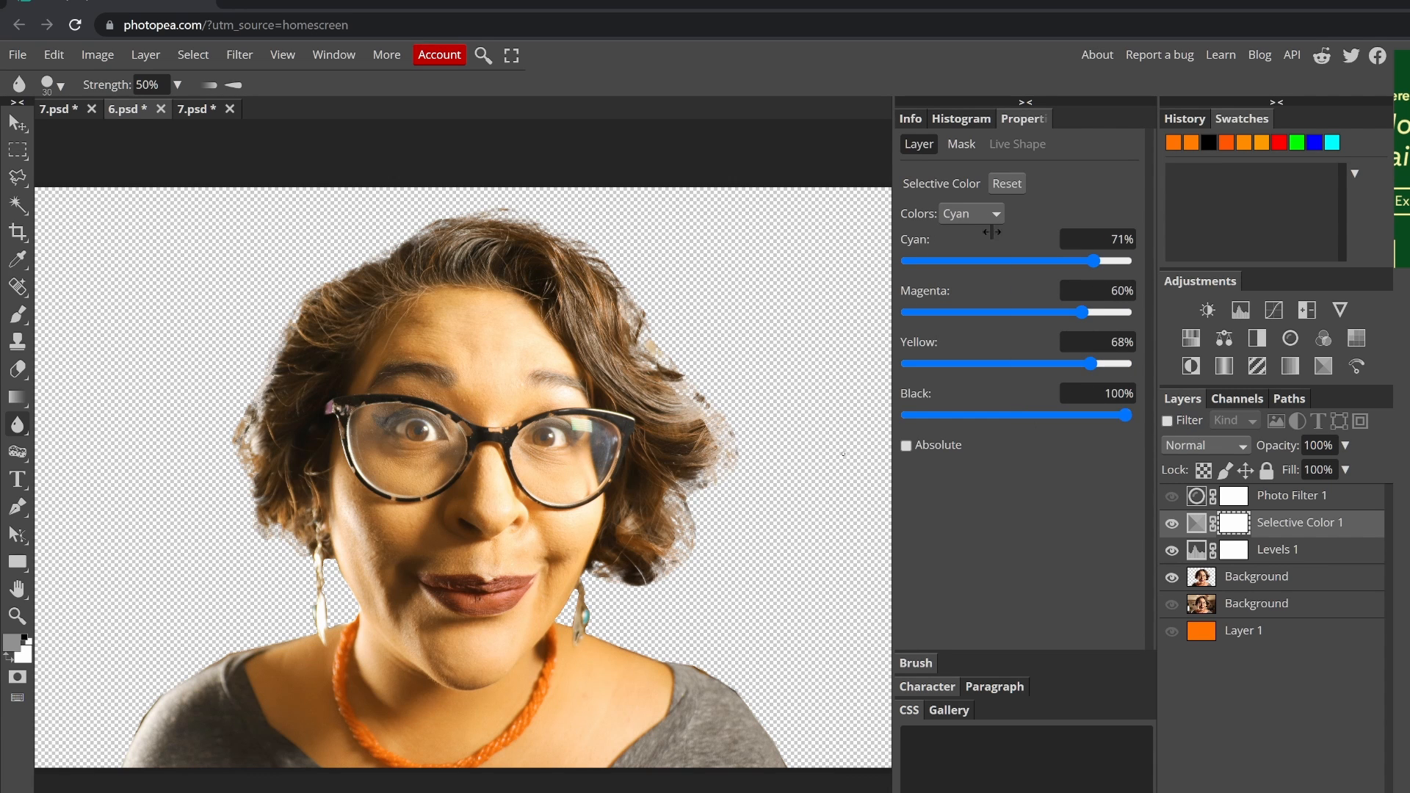
# - Set the Selective Color blues to cyan 74%, magenta 66%, yellow 44% and black 70%, and show Photo Filter 1
pyautogui.click(987, 215)
pyautogui.click(966, 298)
pyautogui.moveTo(1016, 261); pyautogui.dragTo(1088, 315)
pyautogui.moveTo(1016, 363); pyautogui.dragTo(1064, 365)
pyautogui.moveTo(1016, 415); pyautogui.dragTo(1093, 417)
pyautogui.click(1172, 496)
# - Set the Selective Color magentas to cyan 6%, magenta 65%, yellow 36% and black 31%
pyautogui.click(972, 214)
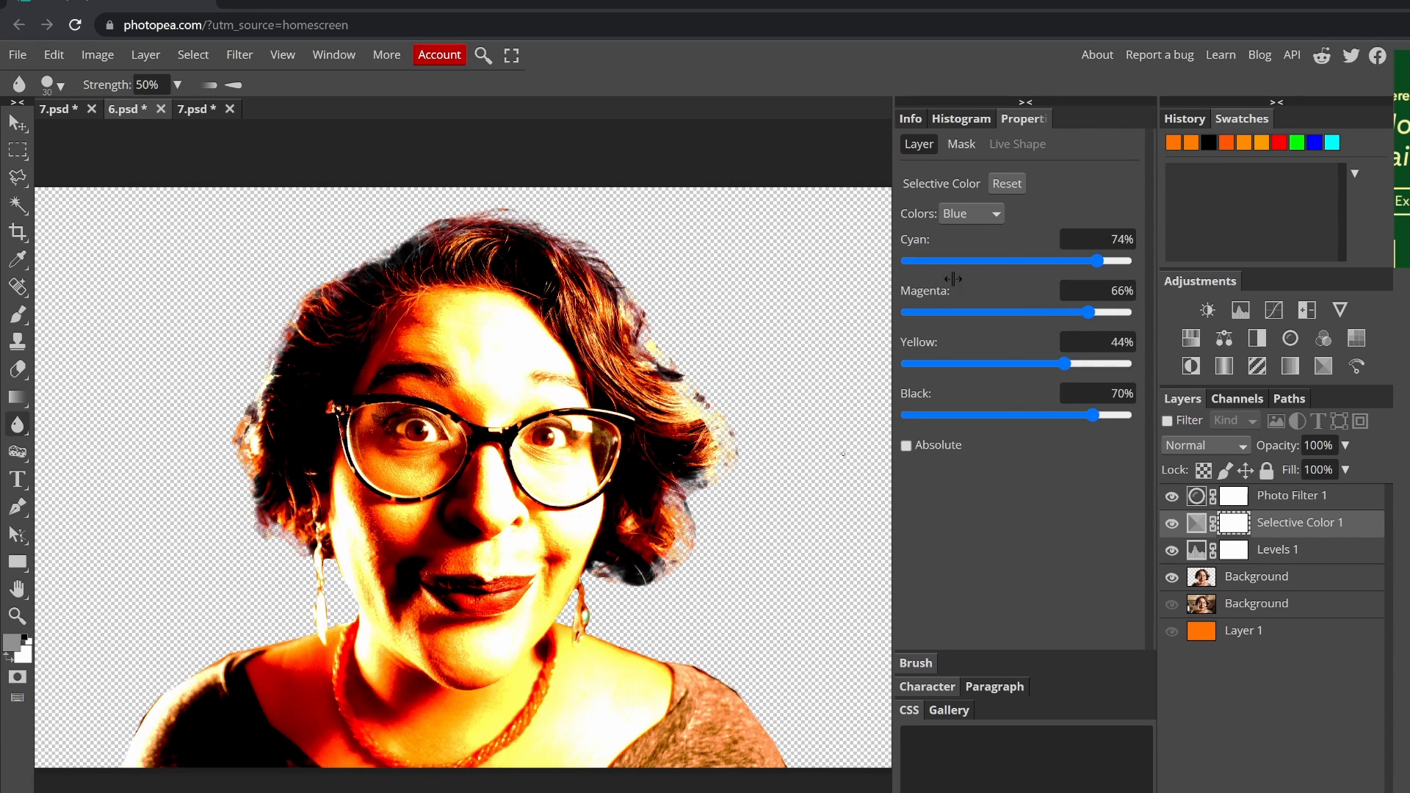
pyautogui.click(968, 313)
pyautogui.moveTo(1016, 261)
pyautogui.mouseDown()
pyautogui.moveTo(967, 298)
pyautogui.moveTo(1023, 271)
pyautogui.mouseUp()
pyautogui.moveTo(1016, 313); pyautogui.dragTo(1123, 314)
pyautogui.moveTo(1016, 363); pyautogui.dragTo(1123, 365)
pyautogui.moveTo(1016, 415); pyautogui.dragTo(1045, 417)
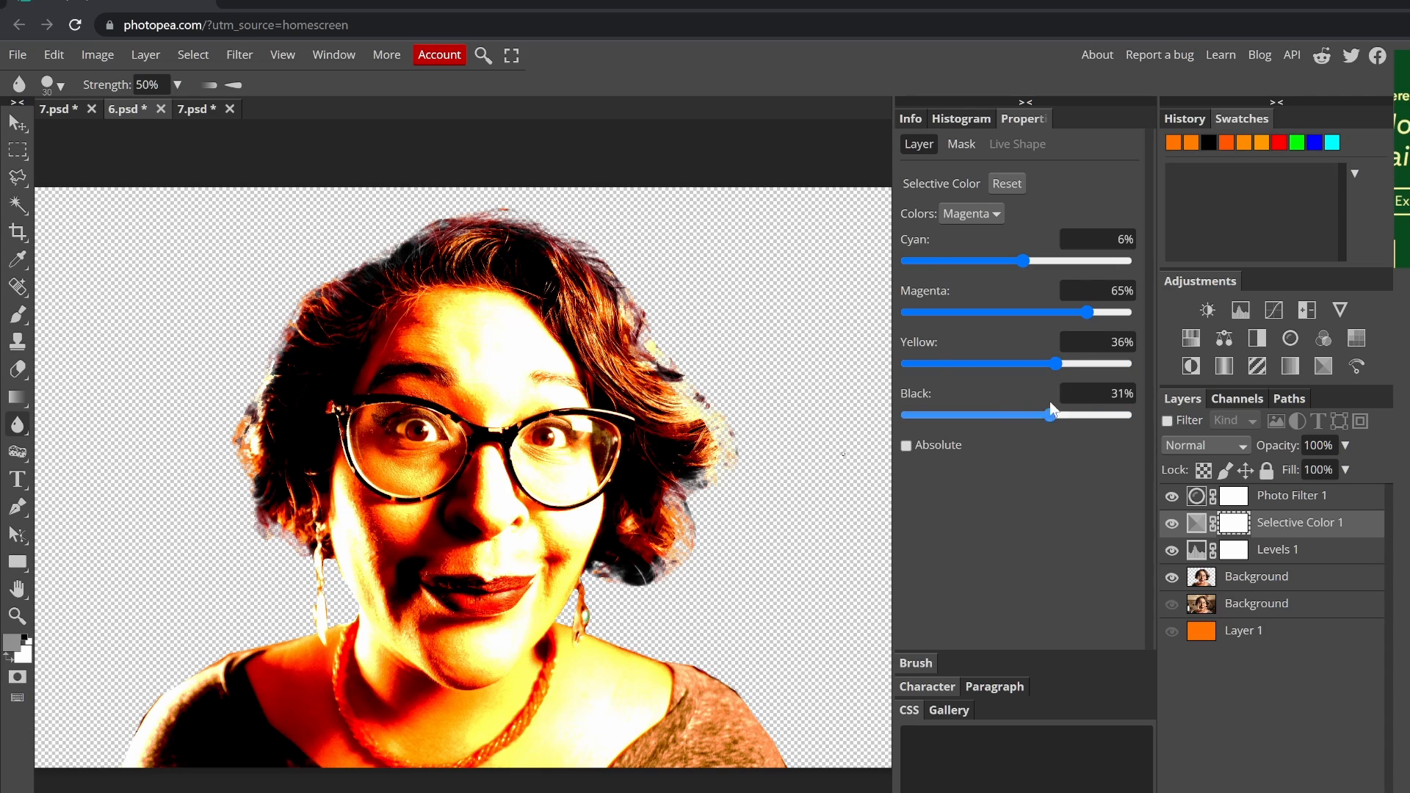
# - Set the Selective Color whites to cyan 16%, magenta 12% and yellow 4%, and lower their black
pyautogui.click(971, 214)
pyautogui.click(967, 330)
pyautogui.moveTo(1017, 262); pyautogui.dragTo(1034, 263)
pyautogui.moveTo(1017, 312); pyautogui.dragTo(1030, 312)
pyautogui.moveTo(1016, 364); pyautogui.dragTo(1064, 364)
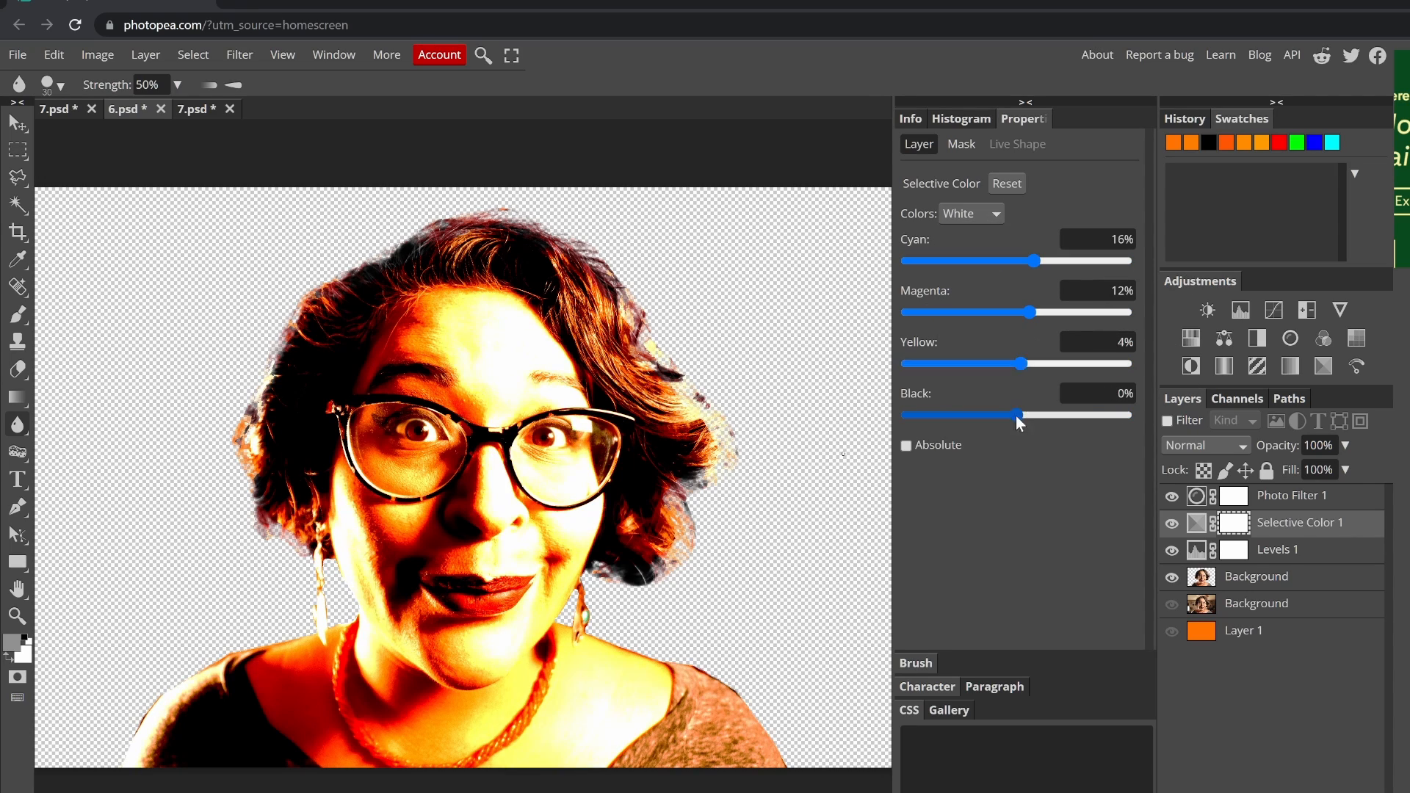
pyautogui.moveTo(1016, 415); pyautogui.dragTo(953, 415)
# - Set the Selective Color neutrals to cyan -24% and magenta -3%, raising yellow and lowering black
pyautogui.click(971, 213)
pyautogui.click(967, 347)
pyautogui.moveTo(1016, 262); pyautogui.dragTo(989, 294)
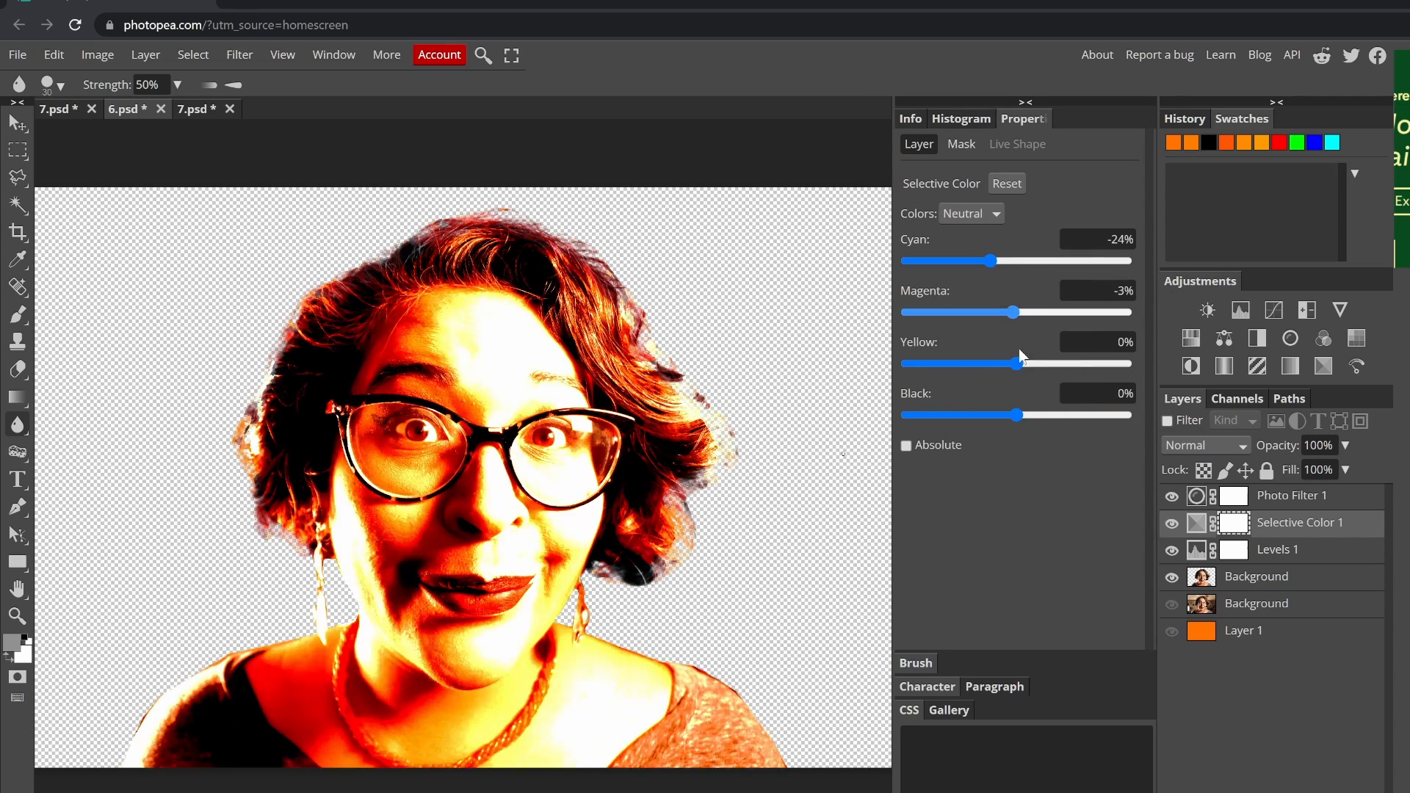
pyautogui.moveTo(1016, 363); pyautogui.dragTo(1086, 370)
pyautogui.moveTo(1016, 415); pyautogui.dragTo(969, 415)
# - Set the Selective Color blacks to cyan -10%, magenta 24%, yellow -39% and black 21%, and compare with Levels 1 hidden
pyautogui.click(971, 213)
pyautogui.click(961, 347)
pyautogui.moveTo(1016, 262)
pyautogui.mouseDown()
pyautogui.moveTo(1130, 262)
pyautogui.moveTo(1005, 262)
pyautogui.mouseUp()
pyautogui.moveTo(1017, 312)
pyautogui.mouseDown()
pyautogui.moveTo(1037, 326)
pyautogui.moveTo(1042, 314)
pyautogui.mouseUp()
pyautogui.moveTo(1016, 363); pyautogui.dragTo(973, 365)
pyautogui.moveTo(1020, 419); pyautogui.dragTo(1041, 440)
pyautogui.click(1172, 550)
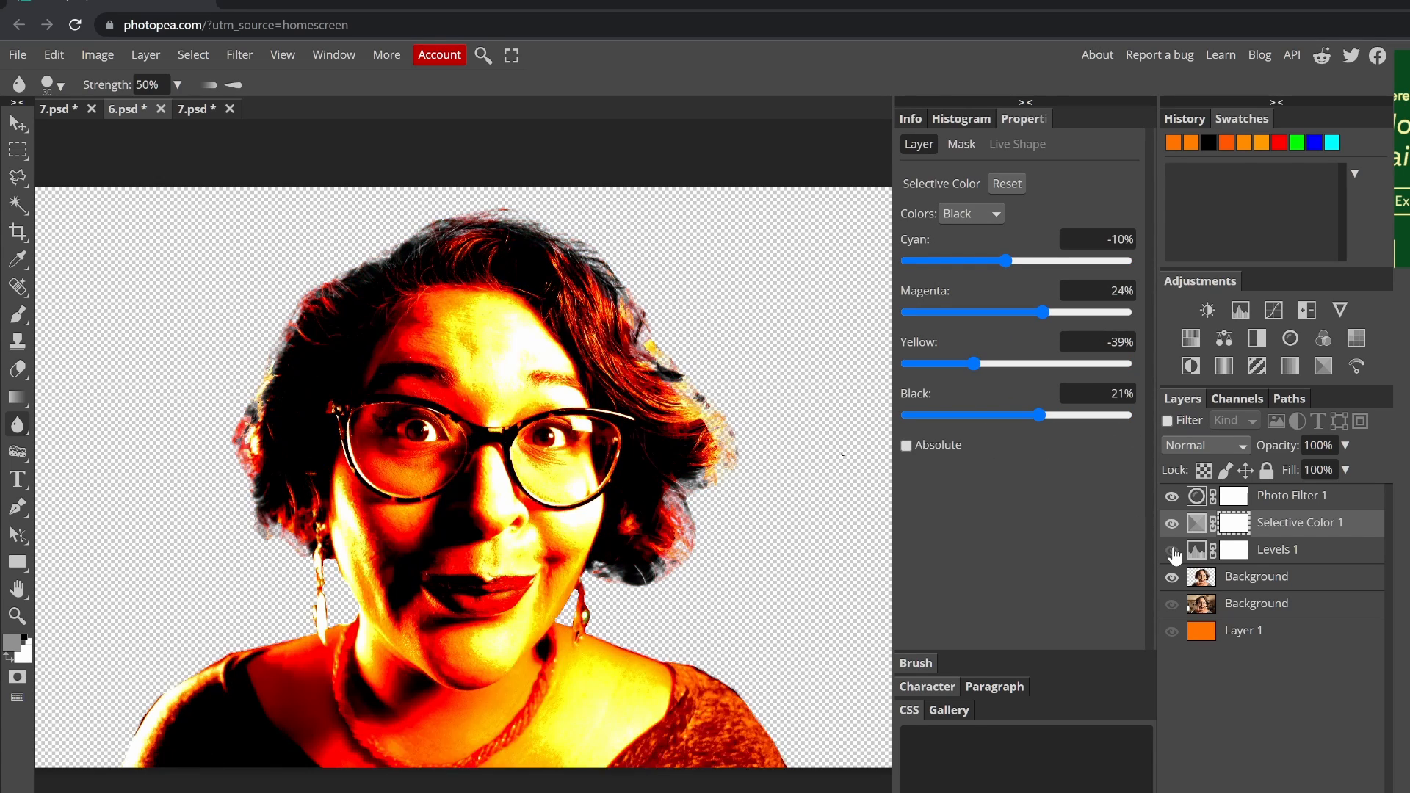
pyautogui.click(1172, 550)
# - Add a new layer beneath the cut-out woman and draw a gradient upward from the image's lower edge
pyautogui.click(1330, 791)
pyautogui.moveTo(1274, 523); pyautogui.dragTo(1274, 618)
pyautogui.press('g')
pyautogui.moveTo(455, 764); pyautogui.dragTo(456, 470)
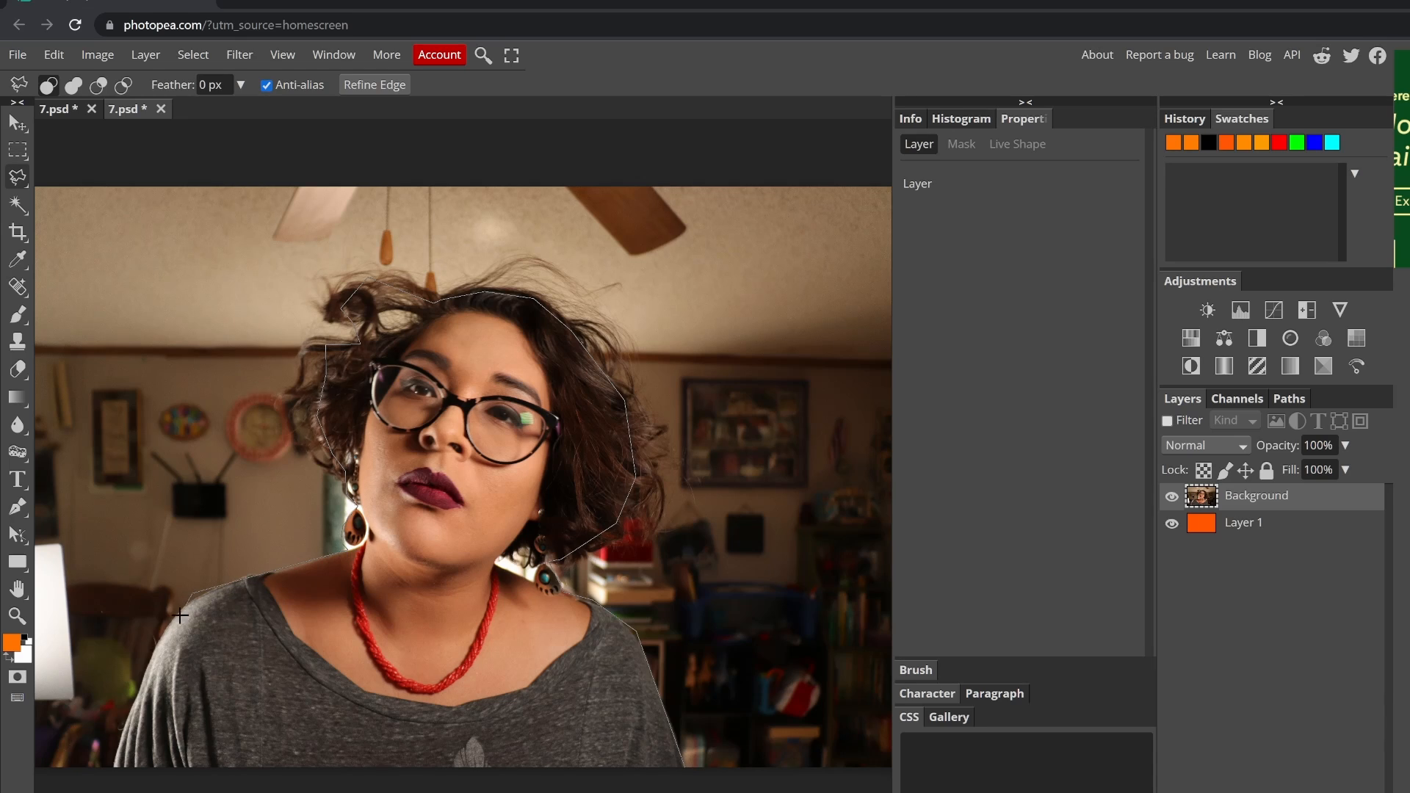
# - In the other 7.psd photo, outline the woman with the lasso, refine the hair edges and output the cut-out to a new layer
pyautogui.click(114, 769)
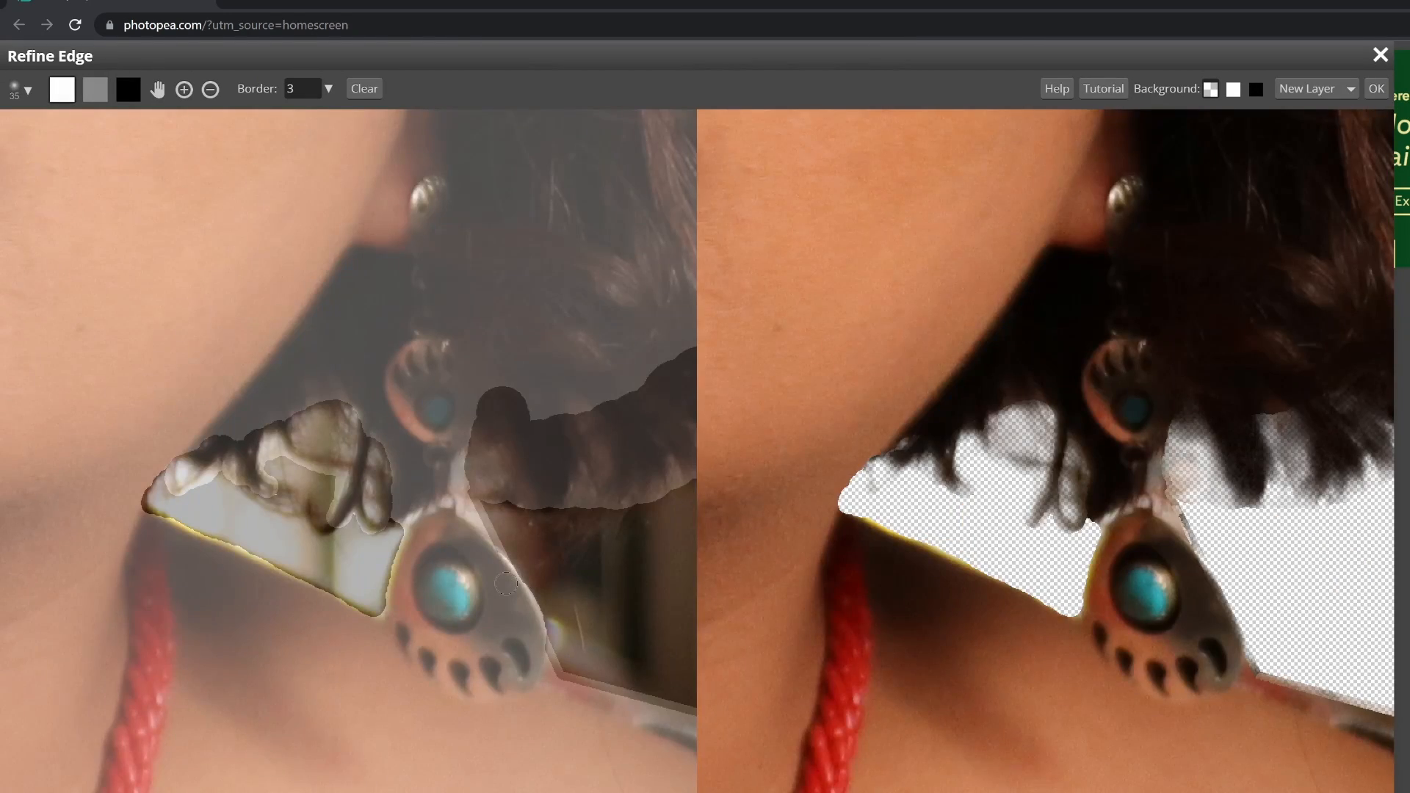
pyautogui.scroll(-10, 506, 582)
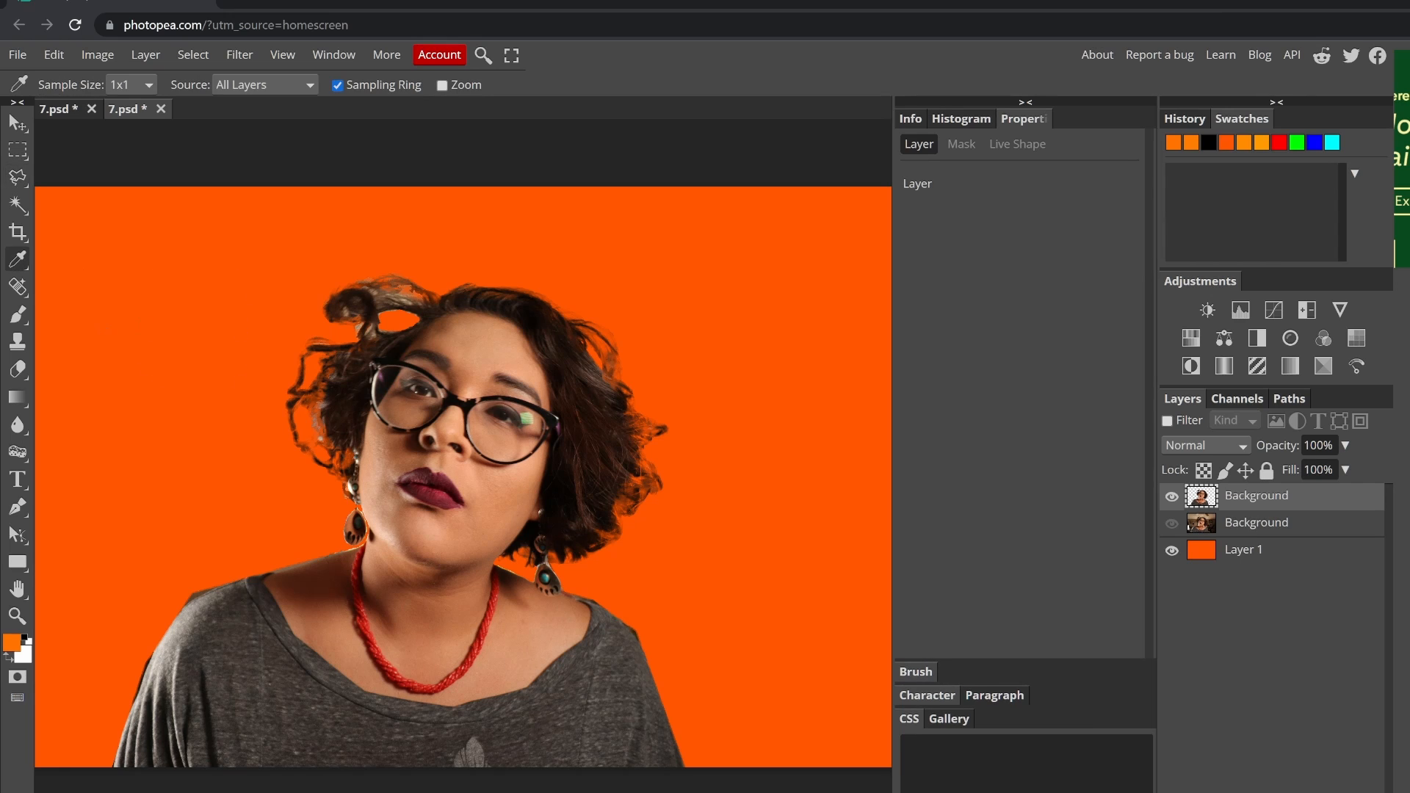
# - Sample the orange background of Layer 1 as the foreground colour
pyautogui.click(254, 388)
pyautogui.click(158, 469)
pyautogui.rightClick(15, 642)
pyautogui.click(538, 184)
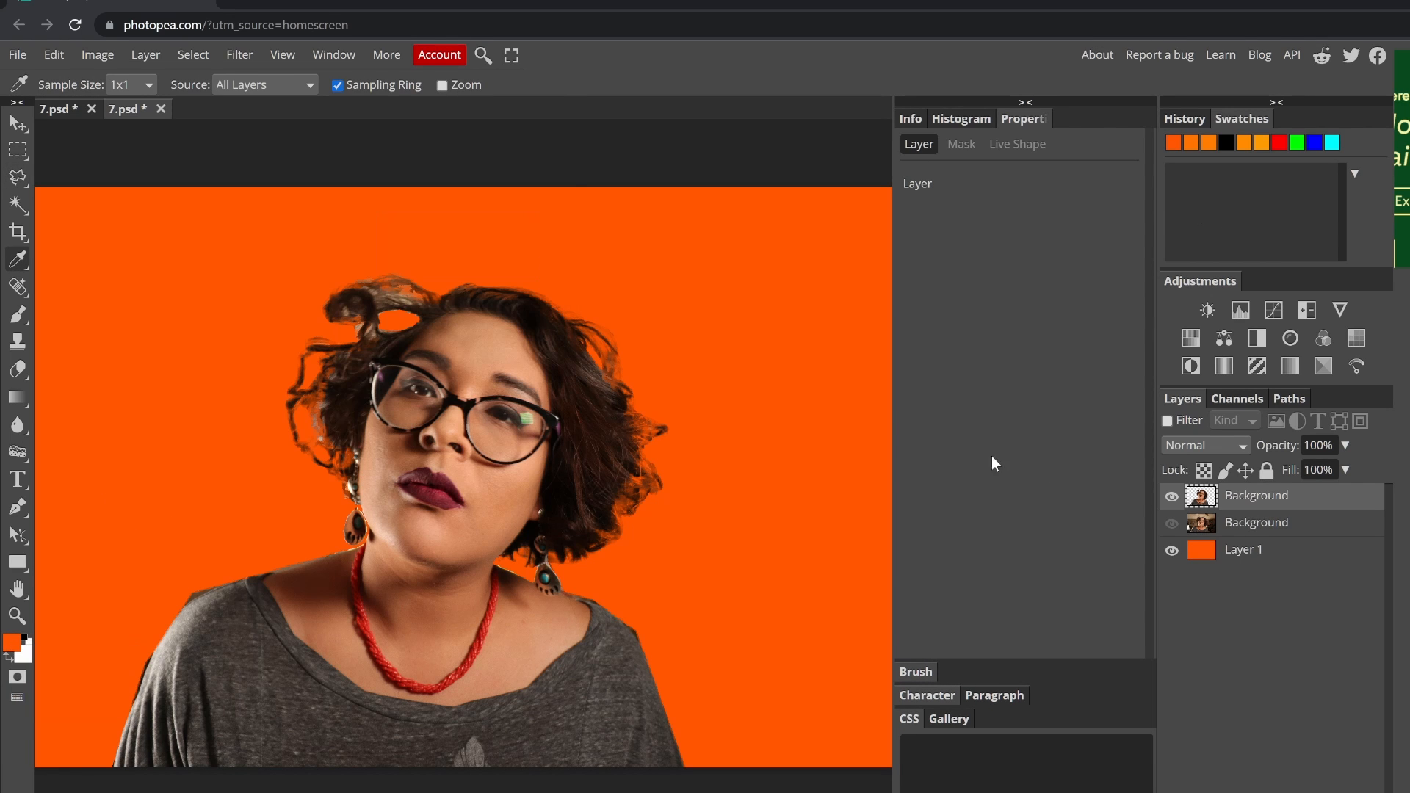
# - Tone down the highlights on the cut-out woman's face with the Burn tool at 50% exposure
pyautogui.rightClick(18, 452)
pyautogui.click(95, 476)
pyautogui.scroll(5, 422, 438)
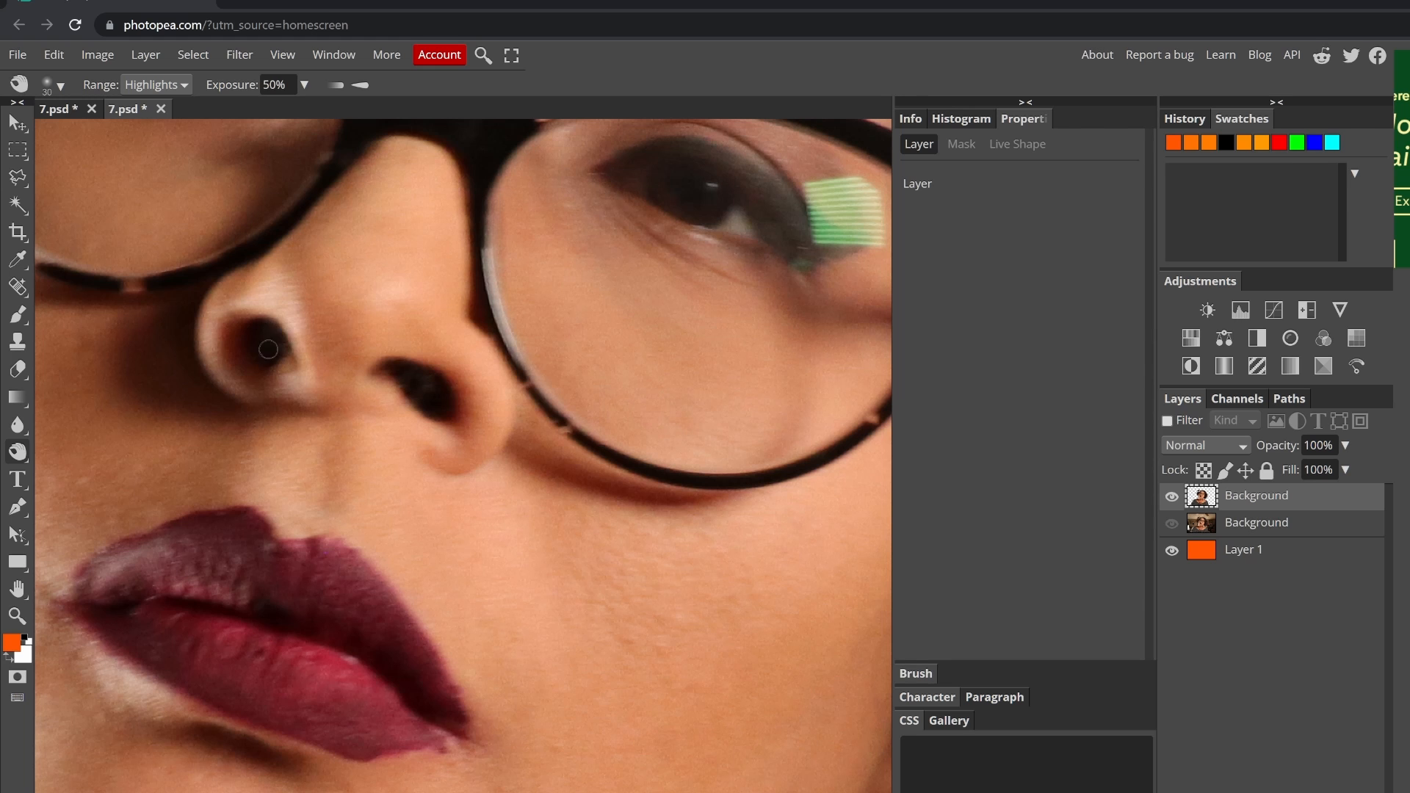
pyautogui.scroll(-5, 519, 456)
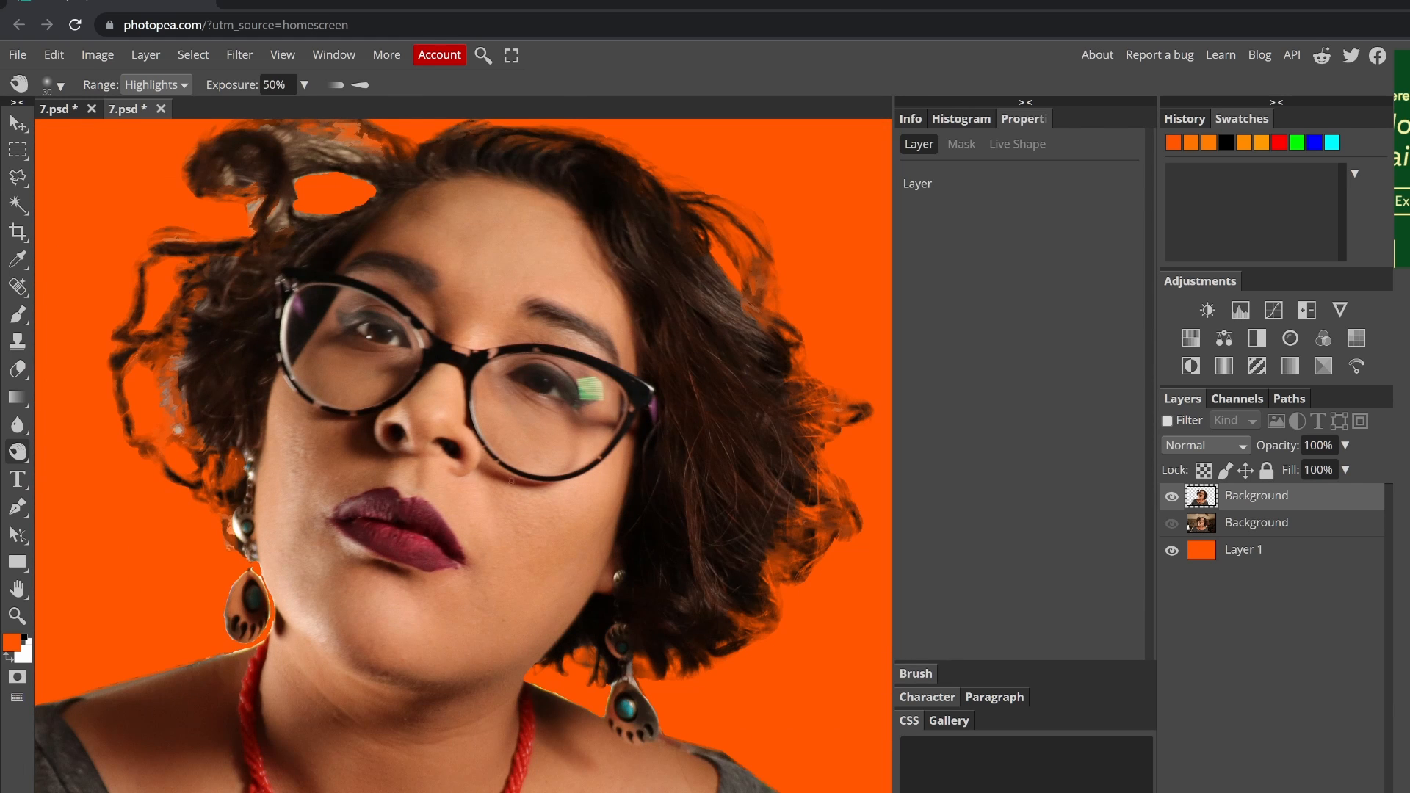
# - Add a Photo Filter above the cut-out in the background's orange at 80% density, and set its blend mode to Color Dodge
pyautogui.click(1323, 338)
pyautogui.click(914, 214)
pyautogui.click(381, 399)
pyautogui.click(1205, 445)
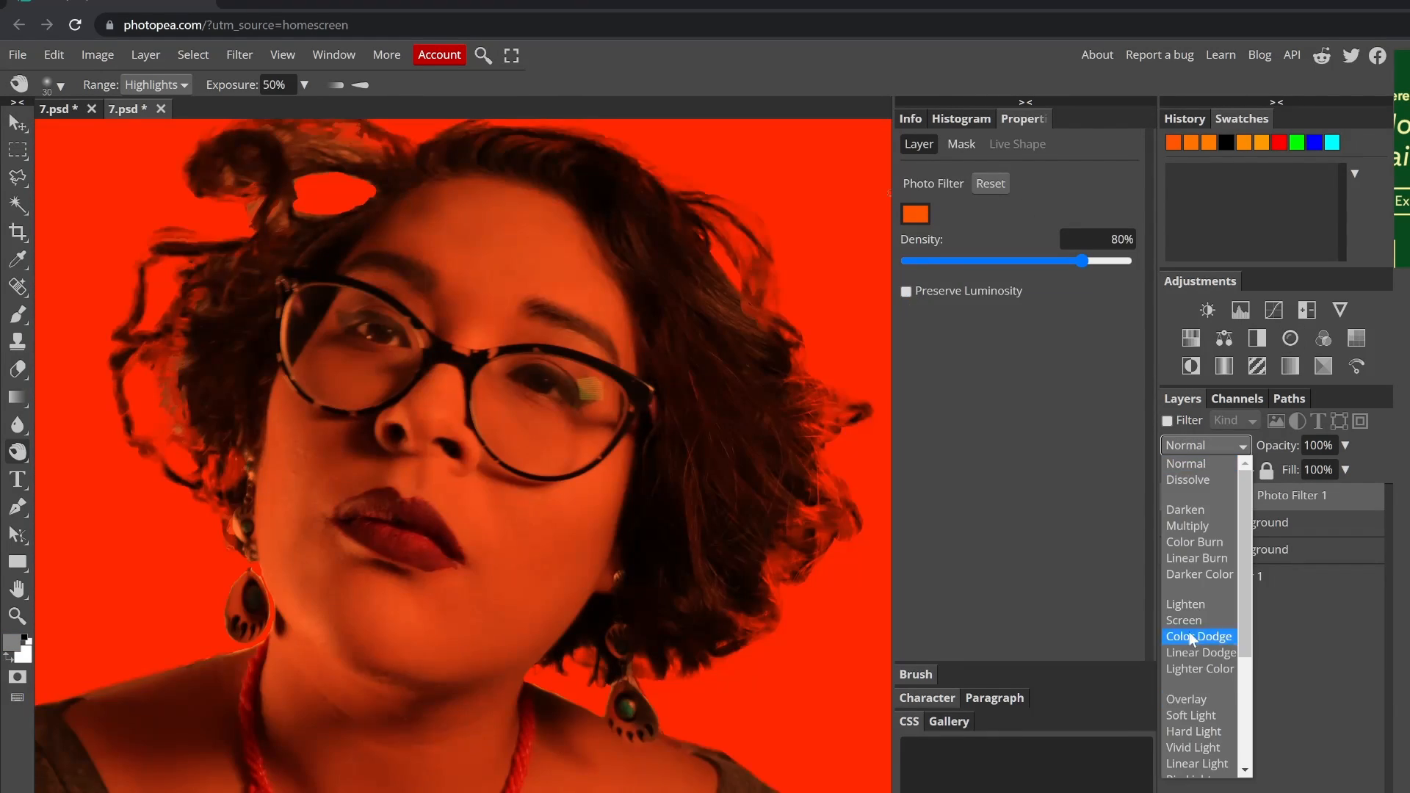
pyautogui.click(1192, 636)
# - Hide Layer 1 and add a Levels adjustment beneath Photo Filter 1 with the black input at 16 and a lowered white input
pyautogui.click(1171, 576)
pyautogui.click(1171, 494)
pyautogui.click(1293, 522)
pyautogui.click(1240, 309)
pyautogui.moveTo(909, 324); pyautogui.dragTo(927, 328)
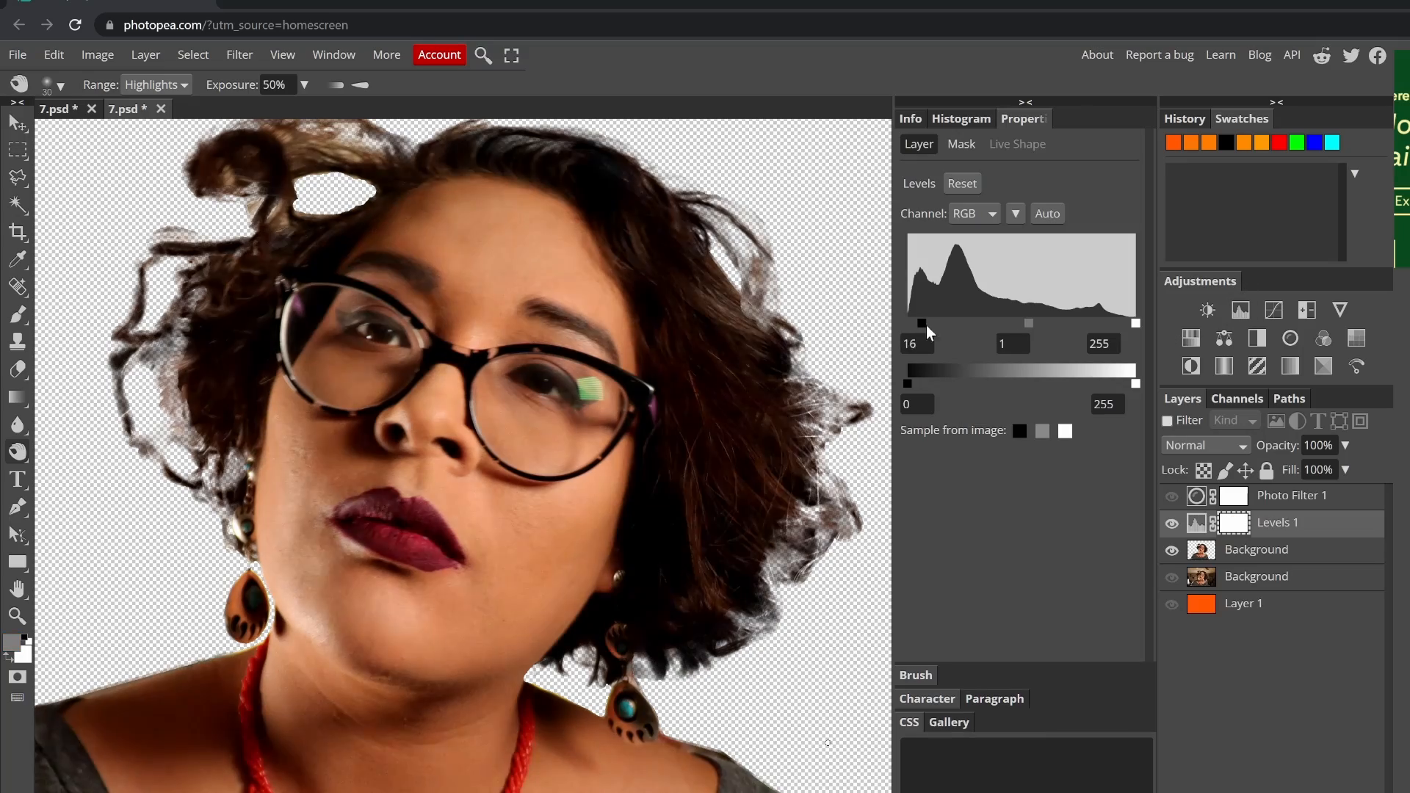
pyautogui.moveTo(1135, 323); pyautogui.dragTo(989, 323)
pyautogui.click(1171, 496)
# - Add a Selective Color adjustment above Levels 1 with the reds at cyan -49%, magenta -4%, yellow 94% and black 44%
pyautogui.click(1323, 365)
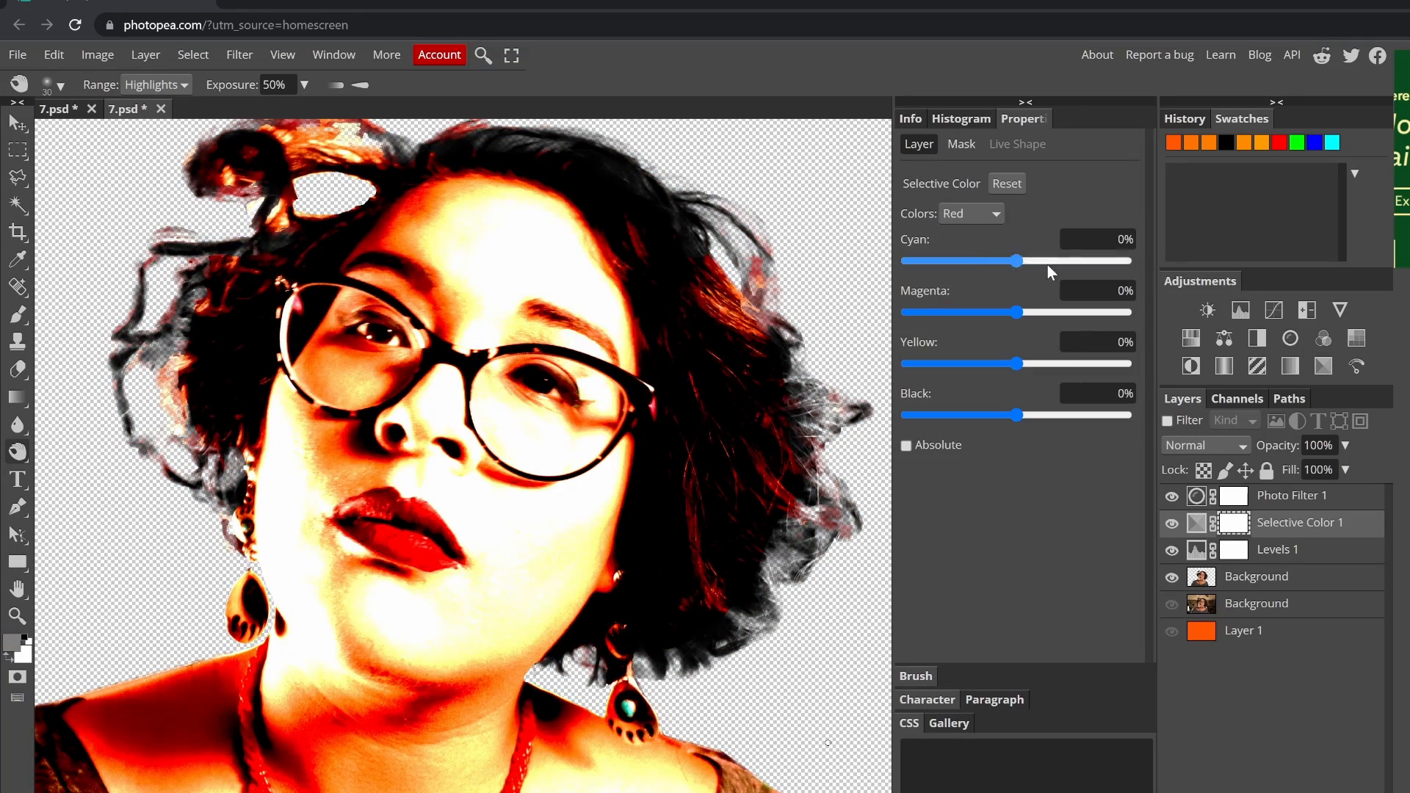
pyautogui.moveTo(1047, 261); pyautogui.dragTo(964, 260)
pyautogui.moveTo(1016, 312)
pyautogui.mouseDown()
pyautogui.moveTo(922, 312)
pyautogui.moveTo(1012, 312)
pyautogui.mouseUp()
pyautogui.click(1119, 363)
pyautogui.click(1119, 415)
pyautogui.moveTo(1119, 415); pyautogui.dragTo(1064, 415)
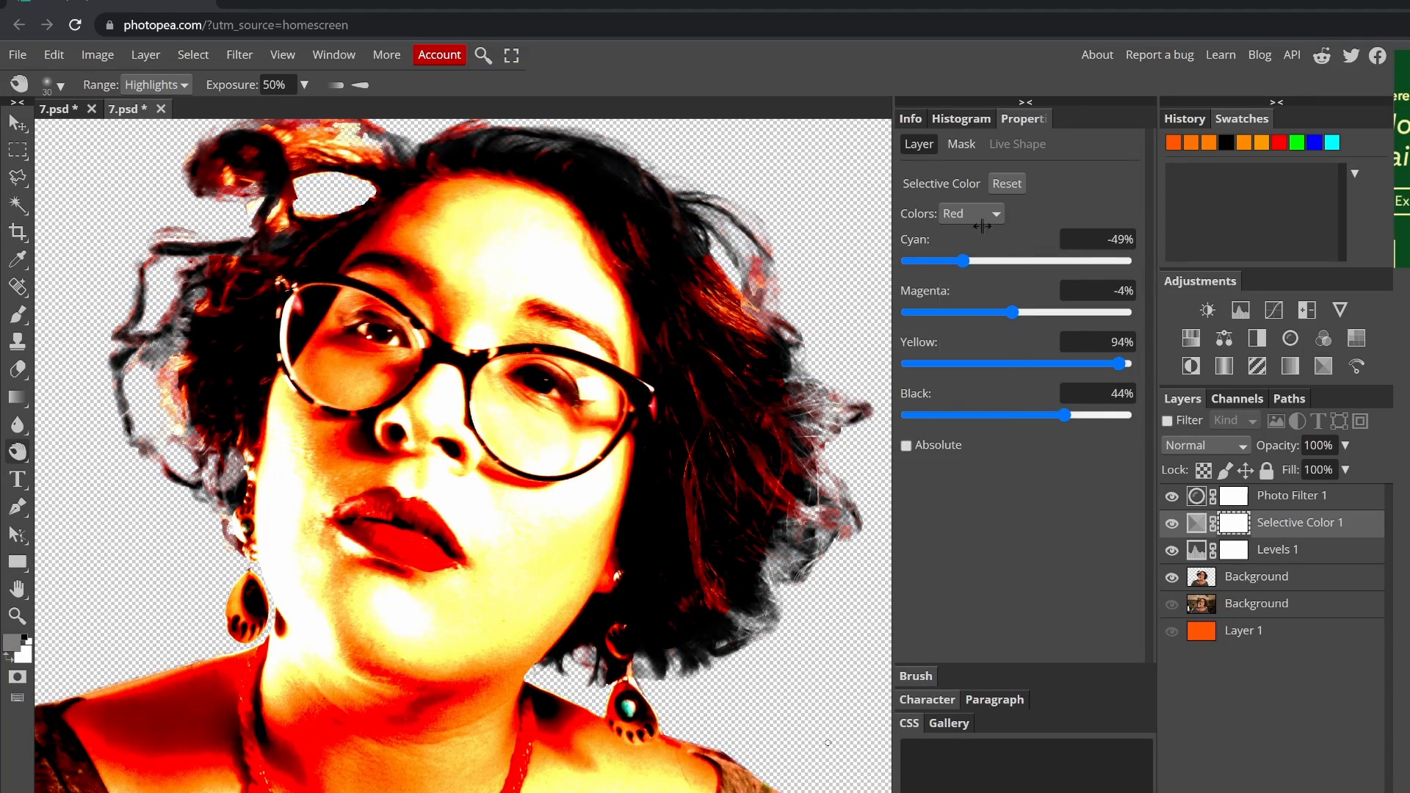
# - Set the Selective Color yellows to cyan 31%, magenta -77%, yellow 64% and black -3%
pyautogui.click(972, 213)
pyautogui.click(961, 248)
pyautogui.moveTo(1016, 261); pyautogui.dragTo(1050, 262)
pyautogui.moveTo(1016, 312); pyautogui.dragTo(932, 312)
pyautogui.moveTo(1016, 363); pyautogui.dragTo(1089, 364)
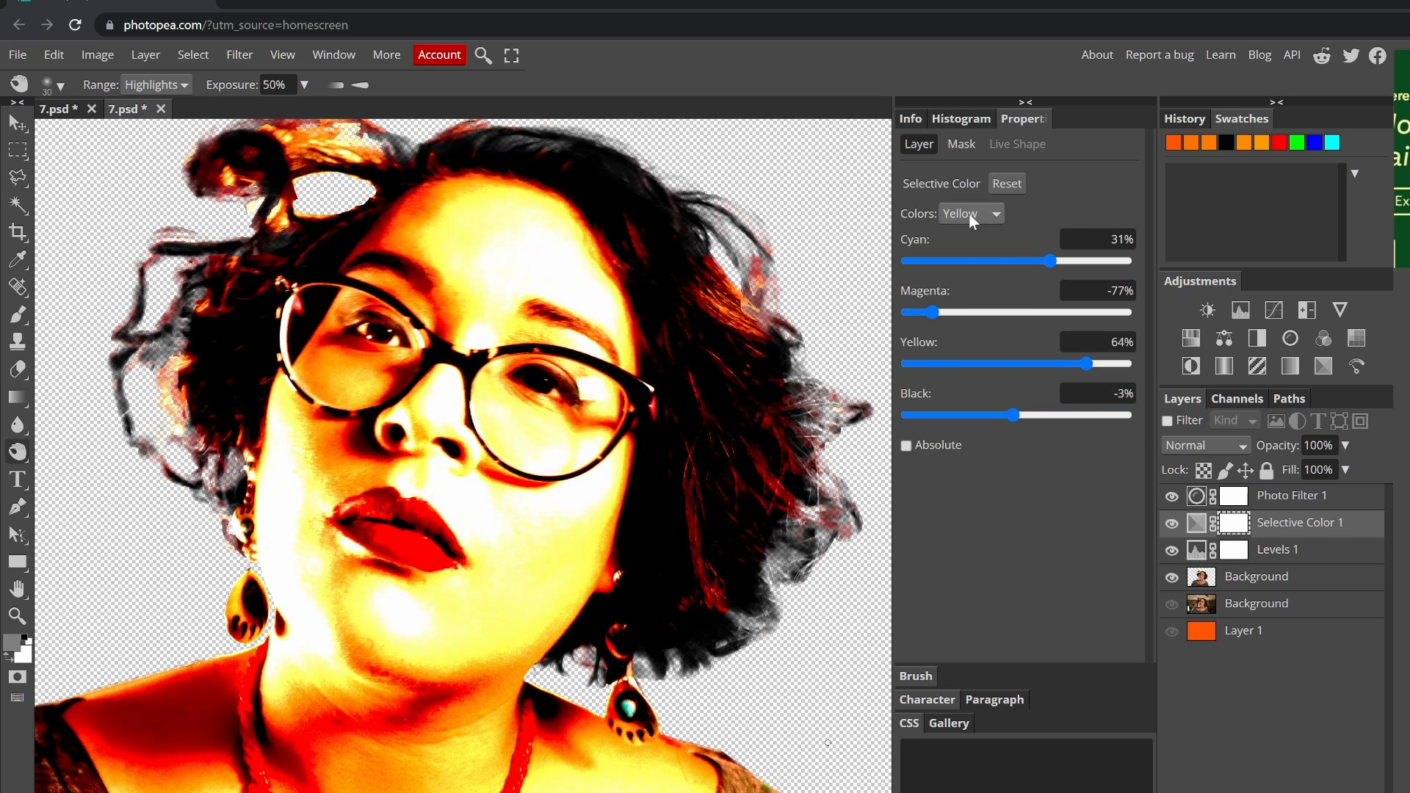
# - In the Selective Color greens, raise cyan and black and lower magenta
pyautogui.click(969, 214)
pyautogui.click(960, 264)
pyautogui.moveTo(1016, 261); pyautogui.dragTo(1115, 262)
pyautogui.moveTo(1016, 312); pyautogui.dragTo(950, 313)
pyautogui.moveTo(1016, 415); pyautogui.dragTo(1148, 430)
# - In the Selective Color cyans, raise cyan and magenta, lower yellow and slightly raise black
pyautogui.click(969, 214)
pyautogui.moveTo(1110, 275); pyautogui.dragTo(1134, 268)
pyautogui.moveTo(1016, 312); pyautogui.dragTo(1056, 314)
pyautogui.moveTo(1016, 363); pyautogui.dragTo(992, 364)
pyautogui.moveTo(1016, 416); pyautogui.dragTo(1021, 421)
# - Set the Selective Color blues to cyan 11%, magenta 52% and yellow -68%, raise black, and compare with the Absolute option
pyautogui.click(970, 213)
pyautogui.click(961, 294)
pyautogui.moveTo(1016, 260); pyautogui.dragTo(1028, 261)
pyautogui.moveTo(1018, 312); pyautogui.dragTo(1076, 313)
pyautogui.moveTo(1016, 363); pyautogui.dragTo(940, 373)
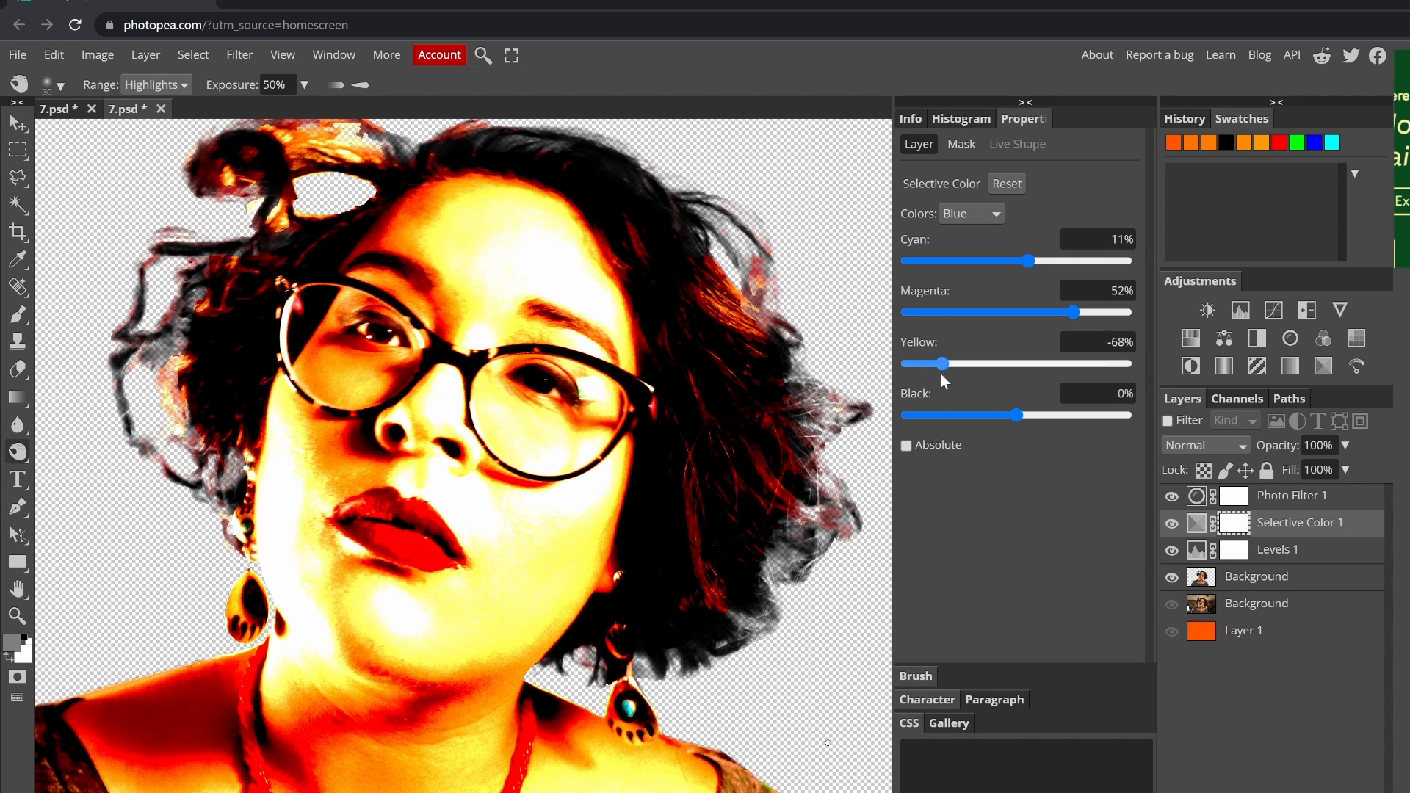
pyautogui.moveTo(1016, 415); pyautogui.dragTo(1041, 417)
pyautogui.click(906, 445)
pyautogui.click(906, 445)
# - In the Selective Color magentas, raise cyan and black and lower yellow
pyautogui.click(971, 214)
pyautogui.click(963, 310)
pyautogui.moveTo(1016, 260); pyautogui.dragTo(1116, 275)
pyautogui.moveTo(1018, 363); pyautogui.dragTo(936, 364)
pyautogui.moveTo(1016, 415); pyautogui.dragTo(1126, 417)
# - Raise cyan, magenta, yellow and black in the Selective Color whites
pyautogui.click(971, 214)
pyautogui.click(960, 325)
pyautogui.moveTo(1016, 261); pyautogui.dragTo(1039, 263)
pyautogui.moveTo(1016, 312); pyautogui.dragTo(1109, 315)
pyautogui.moveTo(1016, 364); pyautogui.dragTo(1081, 367)
pyautogui.moveTo(1016, 415)
pyautogui.mouseDown()
pyautogui.moveTo(1122, 421)
pyautogui.moveTo(1039, 419)
pyautogui.mouseUp()
# - Set the Selective Color neutrals to cyan -5%, magenta 12%, yellow 33% and black -9%, leaving Absolute off
pyautogui.click(971, 214)
pyautogui.click(964, 344)
pyautogui.moveTo(1016, 260); pyautogui.dragTo(945, 263)
pyautogui.moveTo(1016, 312)
pyautogui.mouseDown()
pyautogui.moveTo(936, 312)
pyautogui.moveTo(1029, 313)
pyautogui.mouseUp()
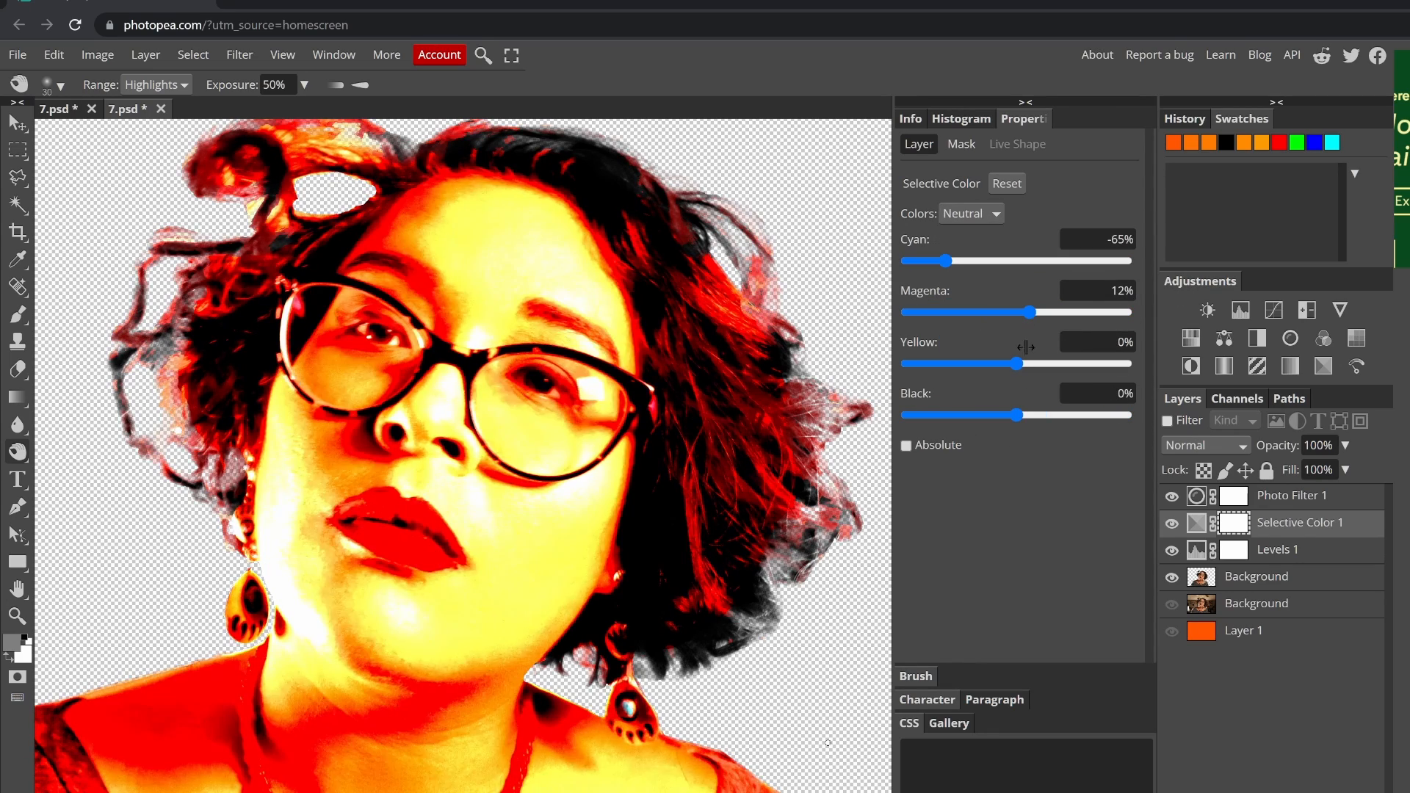
pyautogui.moveTo(1016, 363); pyautogui.dragTo(1109, 365)
pyautogui.moveTo(1016, 415); pyautogui.dragTo(1006, 416)
pyautogui.moveTo(1017, 260)
pyautogui.mouseDown()
pyautogui.moveTo(1018, 273)
pyautogui.moveTo(1010, 265)
pyautogui.mouseUp()
pyautogui.click(906, 446)
pyautogui.click(906, 445)
# - Readjust cyan and yellow in the Selective Color reds, and raise magenta in the yellows
pyautogui.click(970, 213)
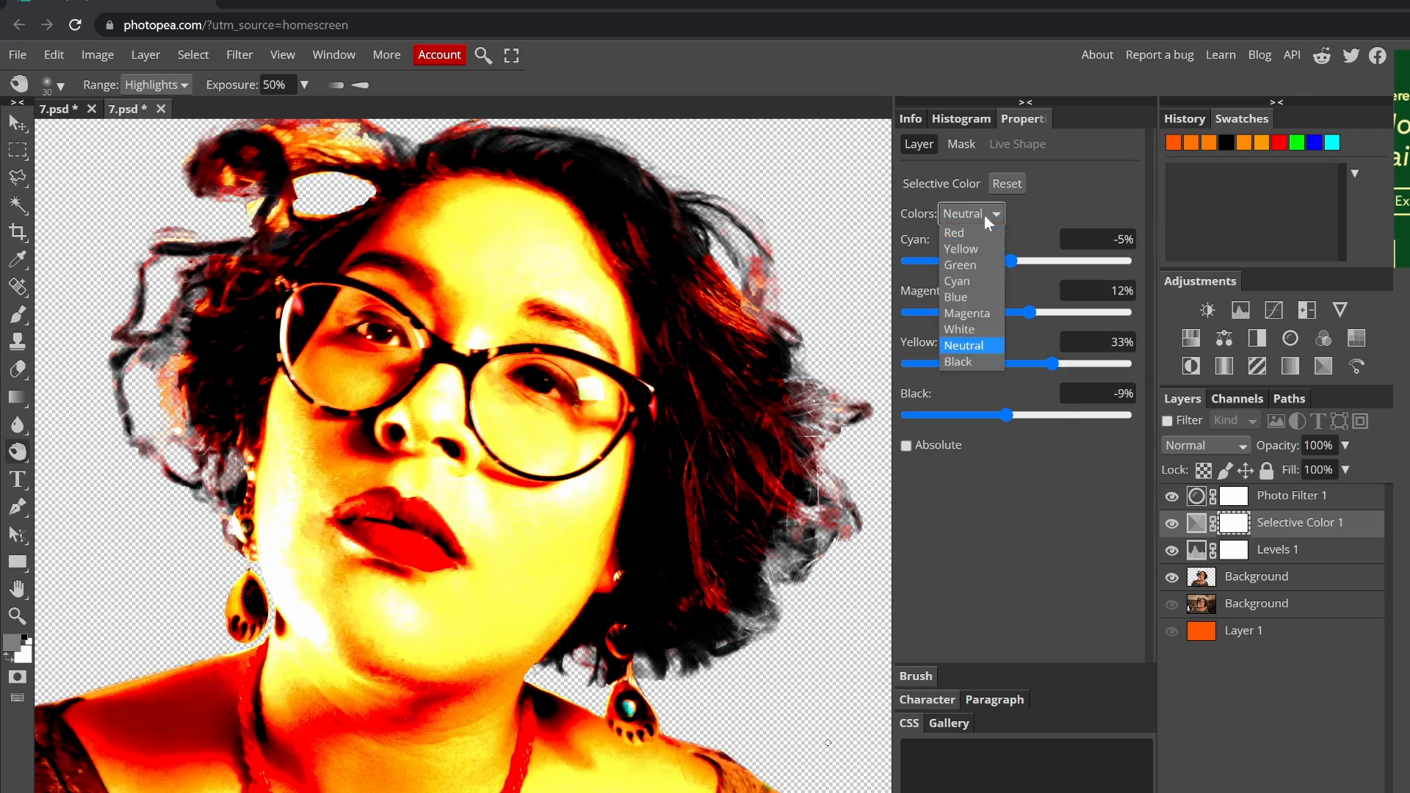
pyautogui.click(960, 236)
pyautogui.moveTo(1057, 364)
pyautogui.mouseDown()
pyautogui.moveTo(1101, 368)
pyautogui.moveTo(1041, 365)
pyautogui.mouseUp()
pyautogui.moveTo(928, 261)
pyautogui.mouseDown()
pyautogui.moveTo(1035, 286)
pyautogui.moveTo(948, 262)
pyautogui.mouseUp()
pyautogui.click(970, 214)
pyautogui.click(962, 252)
pyautogui.moveTo(932, 312); pyautogui.dragTo(1003, 319)
# - Set the Selective Color blacks to cyan 20%, magenta 5%, yellow -6% and black -1%, and compare with Photo Filter 1 hidden
pyautogui.click(970, 214)
pyautogui.click(961, 359)
pyautogui.moveTo(1017, 261); pyautogui.dragTo(902, 266)
pyautogui.moveTo(1016, 363)
pyautogui.mouseDown()
pyautogui.moveTo(1158, 383)
pyautogui.moveTo(1010, 365)
pyautogui.mouseUp()
pyautogui.moveTo(908, 261); pyautogui.dragTo(1037, 265)
pyautogui.moveTo(1016, 312)
pyautogui.mouseDown()
pyautogui.moveTo(1006, 331)
pyautogui.moveTo(1021, 327)
pyautogui.mouseUp()
pyautogui.moveTo(1016, 415)
pyautogui.mouseDown()
pyautogui.moveTo(903, 423)
pyautogui.moveTo(1015, 420)
pyautogui.mouseUp()
pyautogui.click(1174, 501)
pyautogui.click(1174, 500)
pyautogui.hotkey('ctrl', '0')
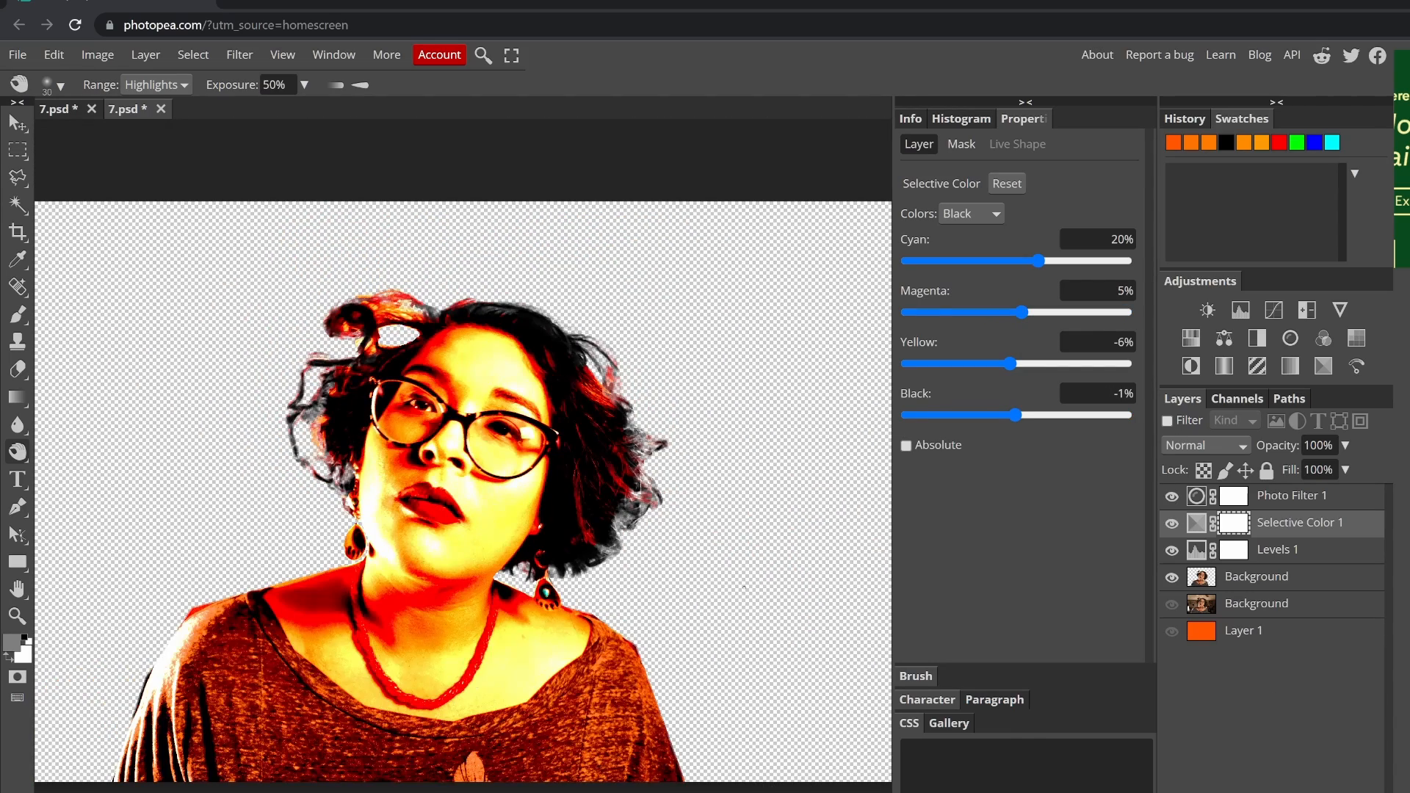
# - Compare the image without Levels 1, and set its input levels to 6, 1.78 and 191
pyautogui.click(1172, 550)
pyautogui.click(1172, 550)
pyautogui.click(1277, 550)
pyautogui.moveTo(927, 320); pyautogui.dragTo(973, 321)
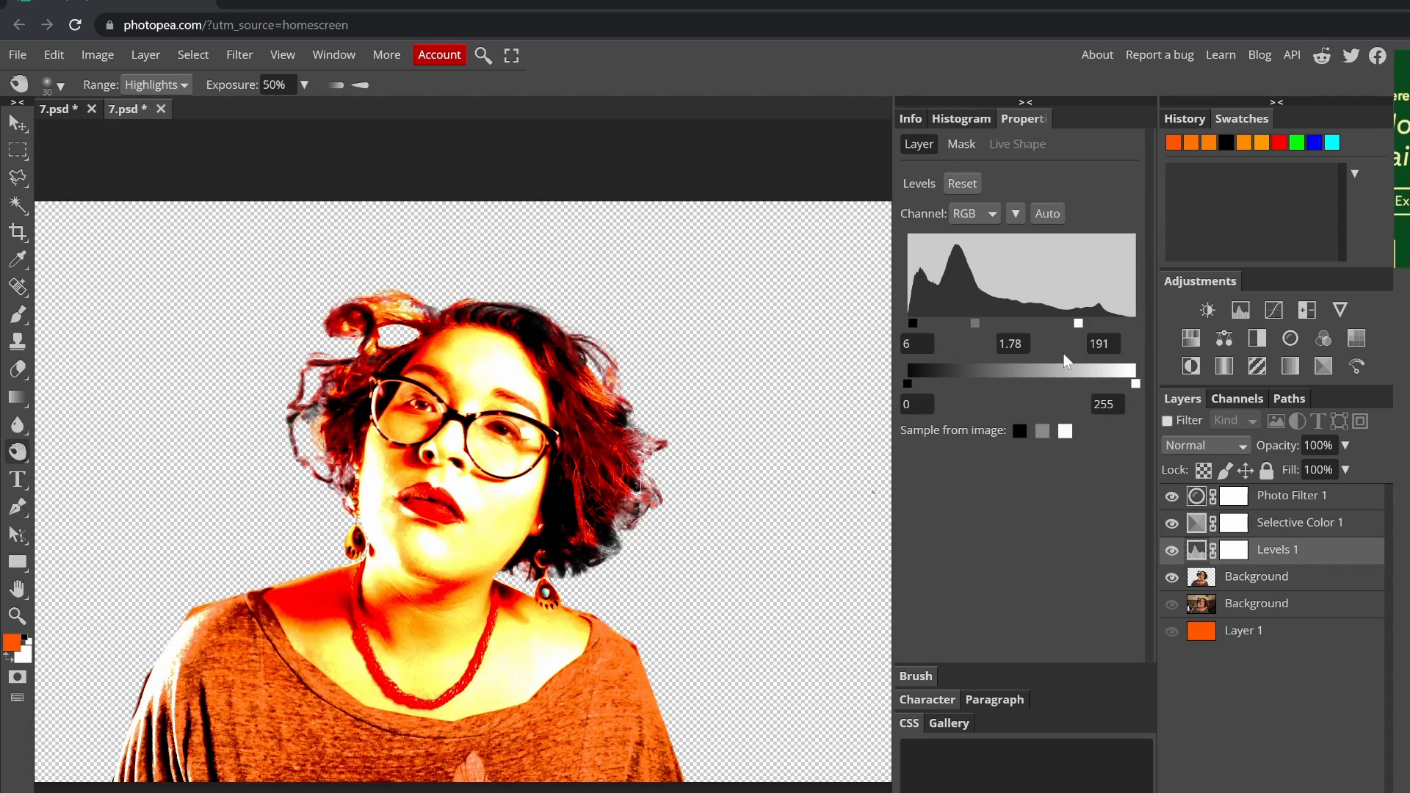
# - Add a new layer beneath the cut-out portrait and draw an upward orange-to-white linear gradient on it
pyautogui.click(1256, 604)
pyautogui.hotkey('ctrl', 'shift', 'n')
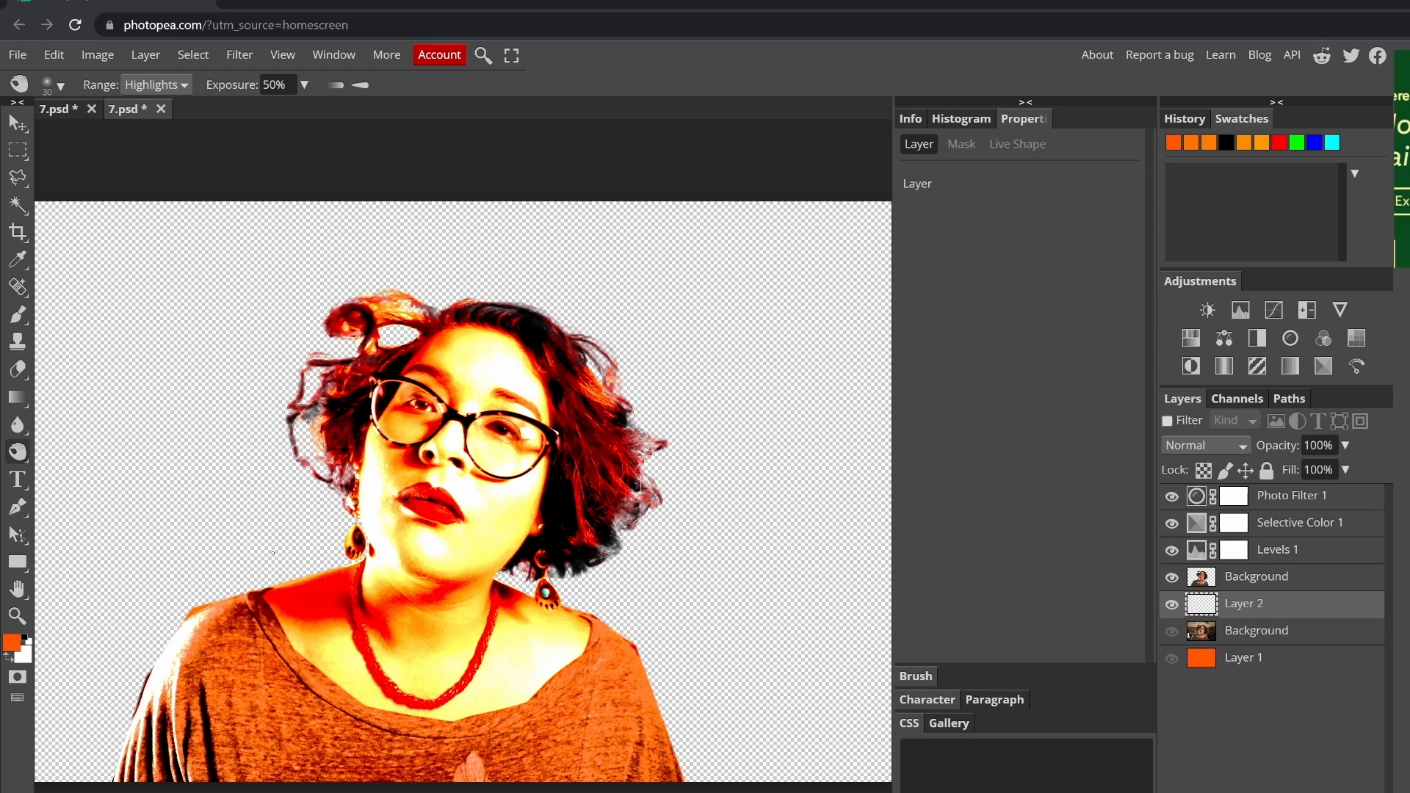
pyautogui.click(18, 397)
pyautogui.moveTo(408, 770); pyautogui.dragTo(422, 276)
# - Compare the image without Photo Filter 1, and redraw Layer 2's orange-to-white gradient from the necklace up past the canvas's upper edge
pyautogui.click(1171, 499)
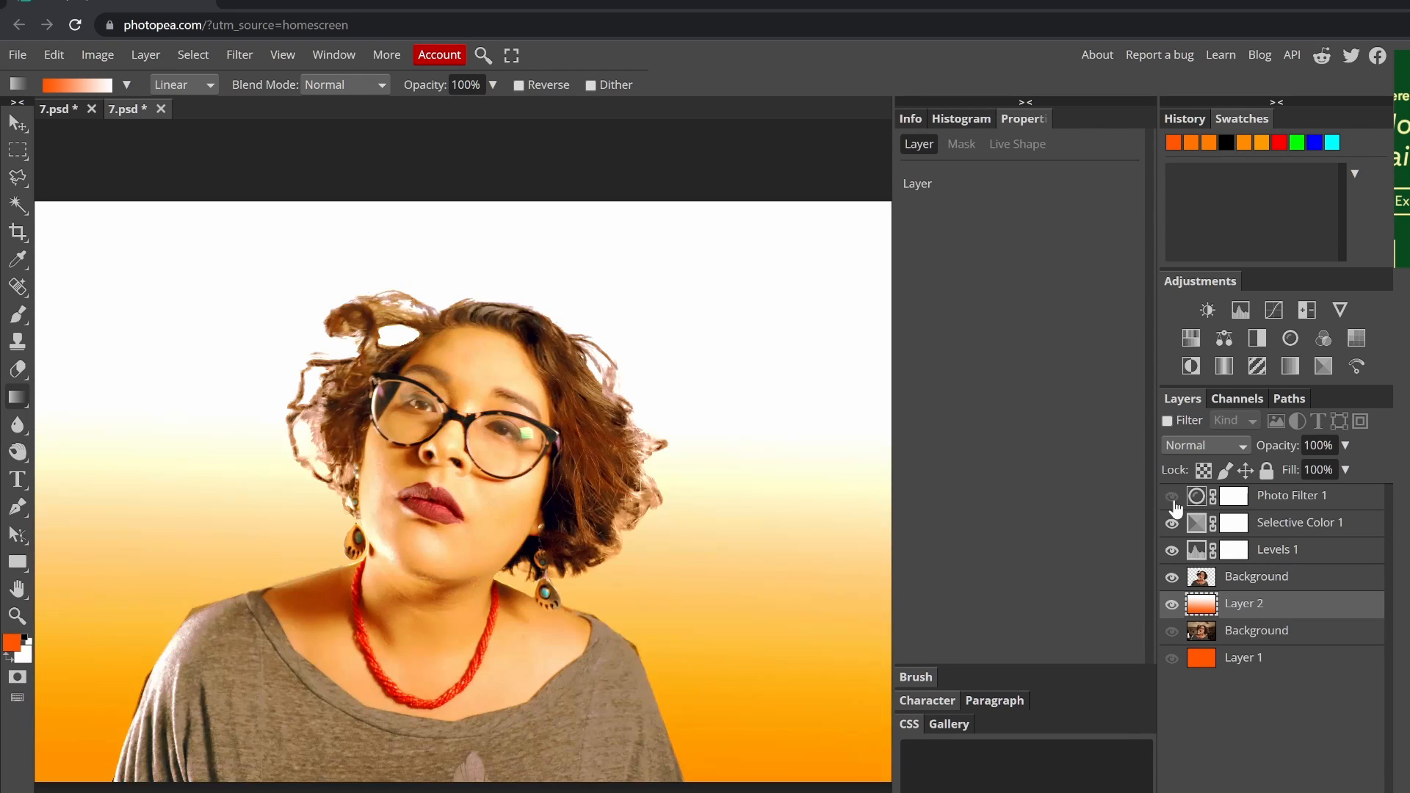
pyautogui.click(1172, 499)
pyautogui.click(1172, 604)
pyautogui.click(1172, 603)
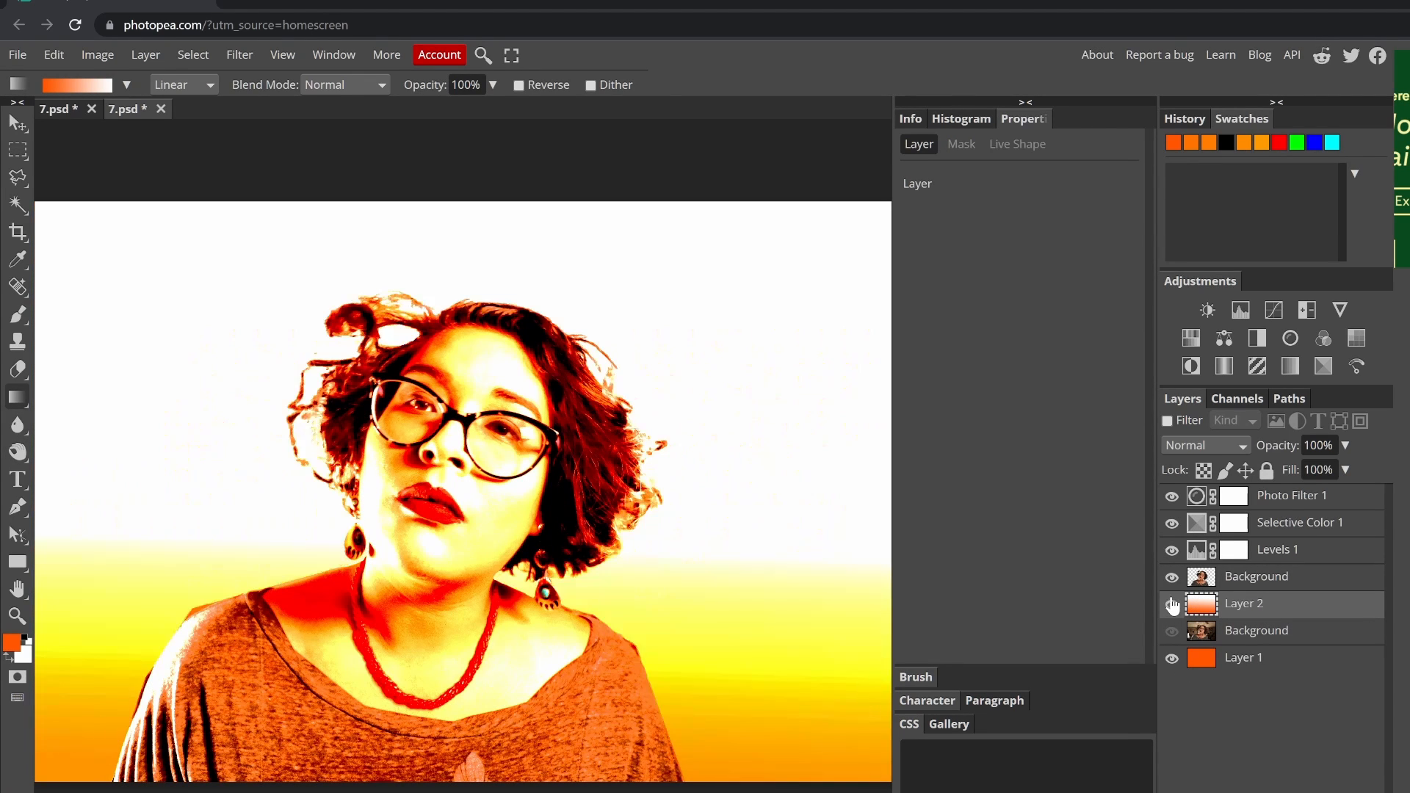
pyautogui.moveTo(452, 726); pyautogui.dragTo(481, 175)
pyautogui.moveTo(478, 661); pyautogui.dragTo(487, 148)
# - Set the Photo Filter 1 density to 80% and black in the Selective Color reds to 9%
pyautogui.click(1254, 506)
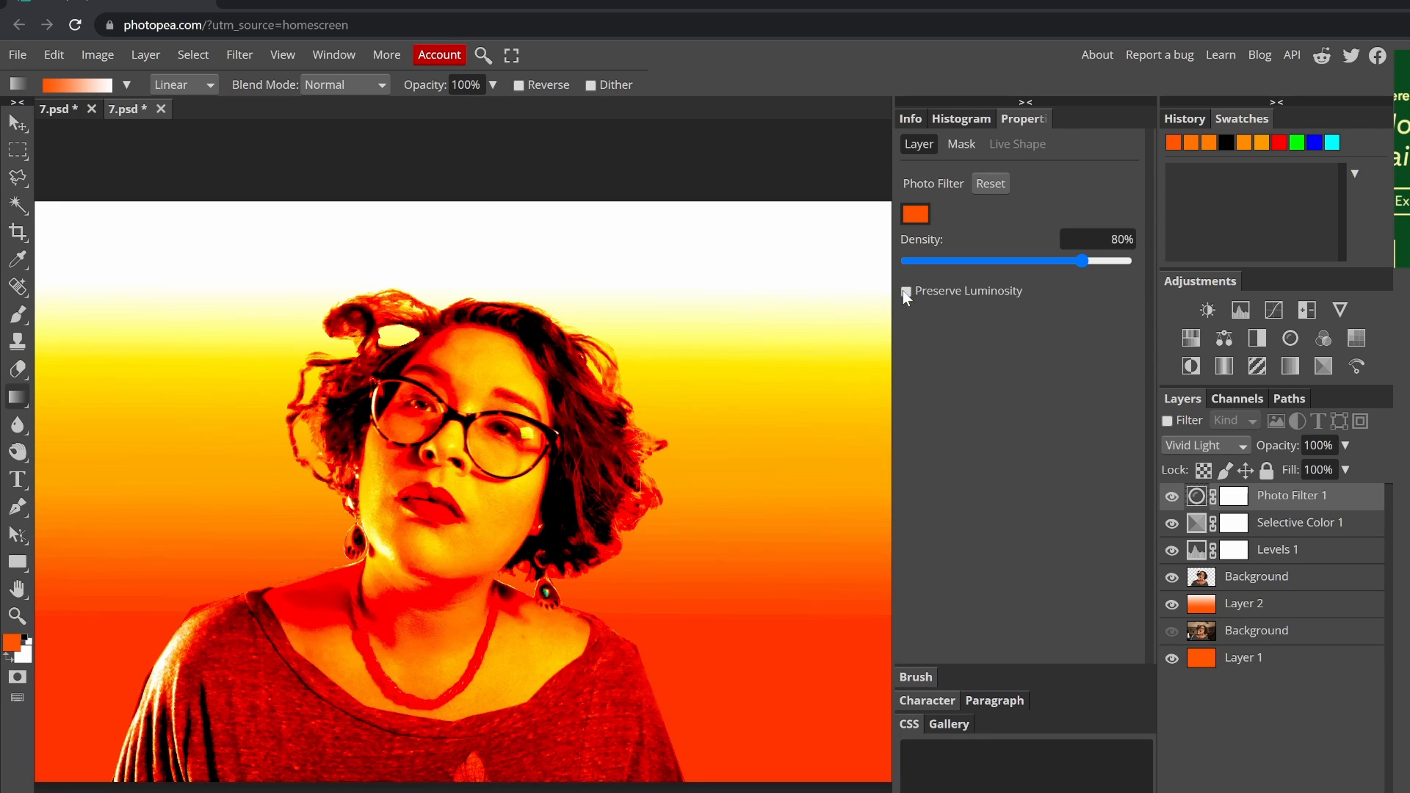
pyautogui.moveTo(1125, 260); pyautogui.dragTo(1083, 260)
pyautogui.click(1295, 522)
pyautogui.click(972, 213)
pyautogui.click(970, 232)
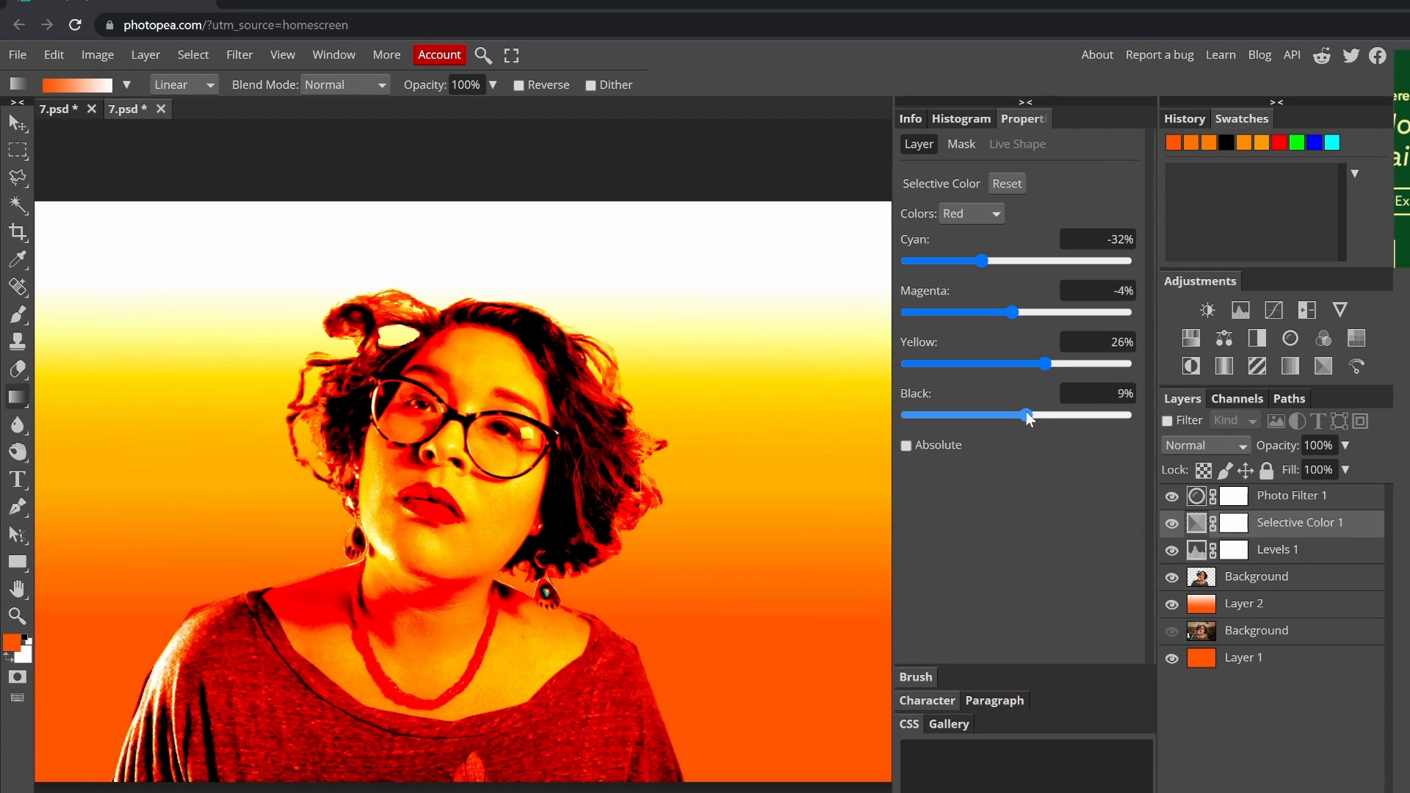
# - Set the Selective Color whites to cyan 41%, magenta -18% and yellow -100%
pyautogui.press('Down')
pyautogui.press('Down')
pyautogui.click(971, 214)
pyautogui.click(983, 317)
pyautogui.click(972, 213)
pyautogui.click(980, 331)
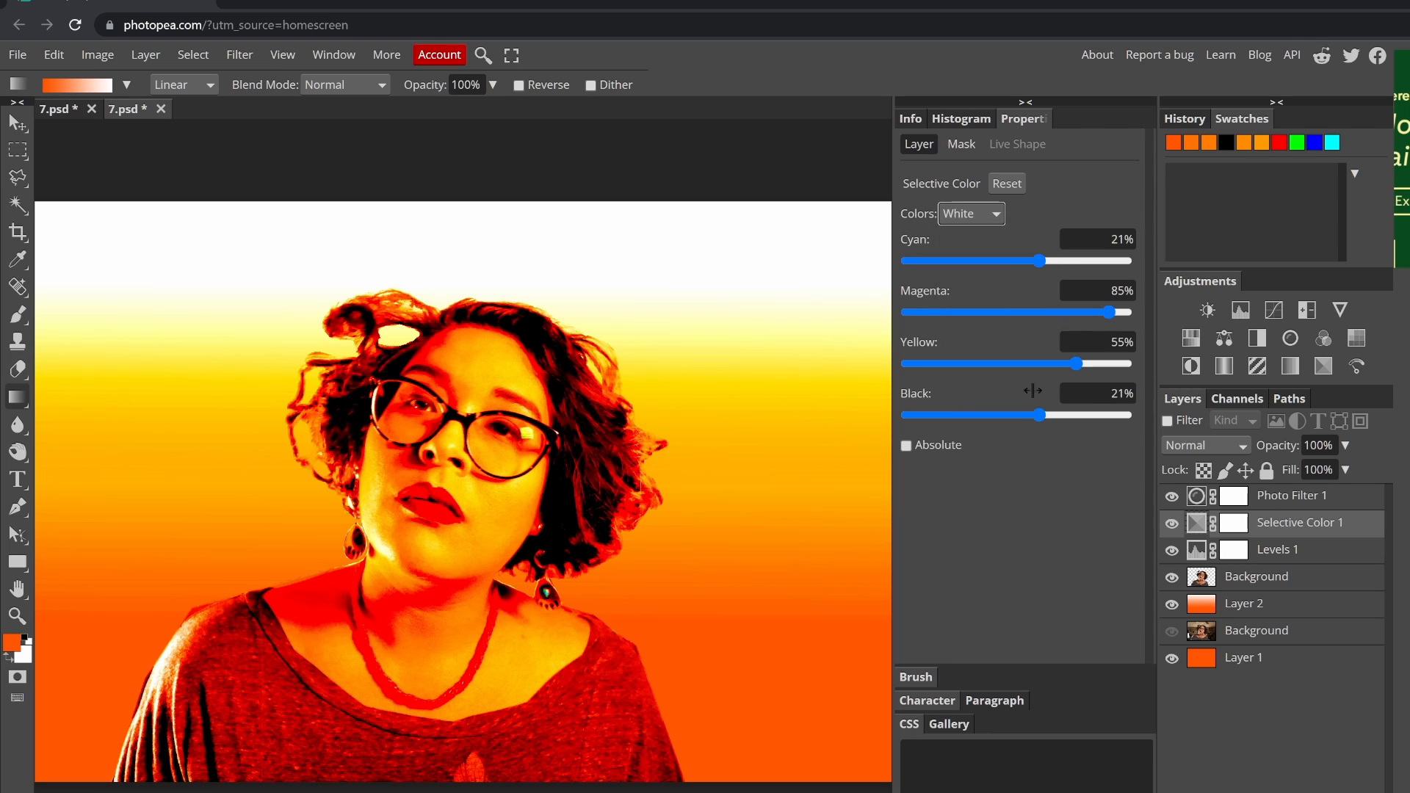
pyautogui.moveTo(1116, 312); pyautogui.dragTo(996, 312)
pyautogui.moveTo(1039, 260)
pyautogui.mouseDown()
pyautogui.moveTo(948, 263)
pyautogui.moveTo(1060, 261)
pyautogui.mouseUp()
pyautogui.moveTo(1075, 363); pyautogui.dragTo(922, 363)
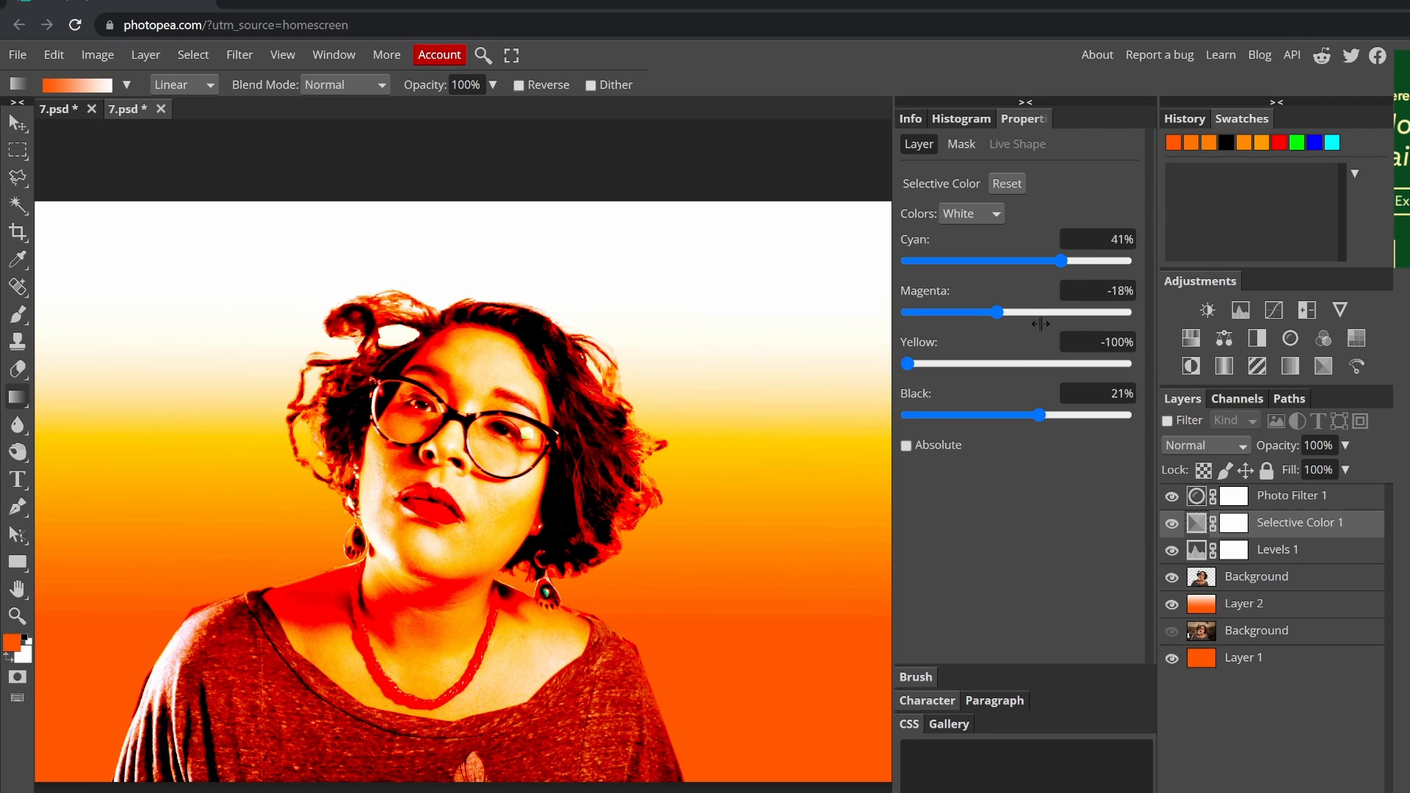
# - Set yellow to 14% and black to -22% in the Selective Color neutrals
pyautogui.click(972, 213)
pyautogui.click(976, 348)
pyautogui.moveTo(1053, 363)
pyautogui.mouseDown()
pyautogui.moveTo(964, 354)
pyautogui.moveTo(1030, 362)
pyautogui.mouseUp()
pyautogui.moveTo(1014, 415)
pyautogui.mouseDown()
pyautogui.moveTo(1108, 440)
pyautogui.moveTo(992, 416)
pyautogui.mouseUp()
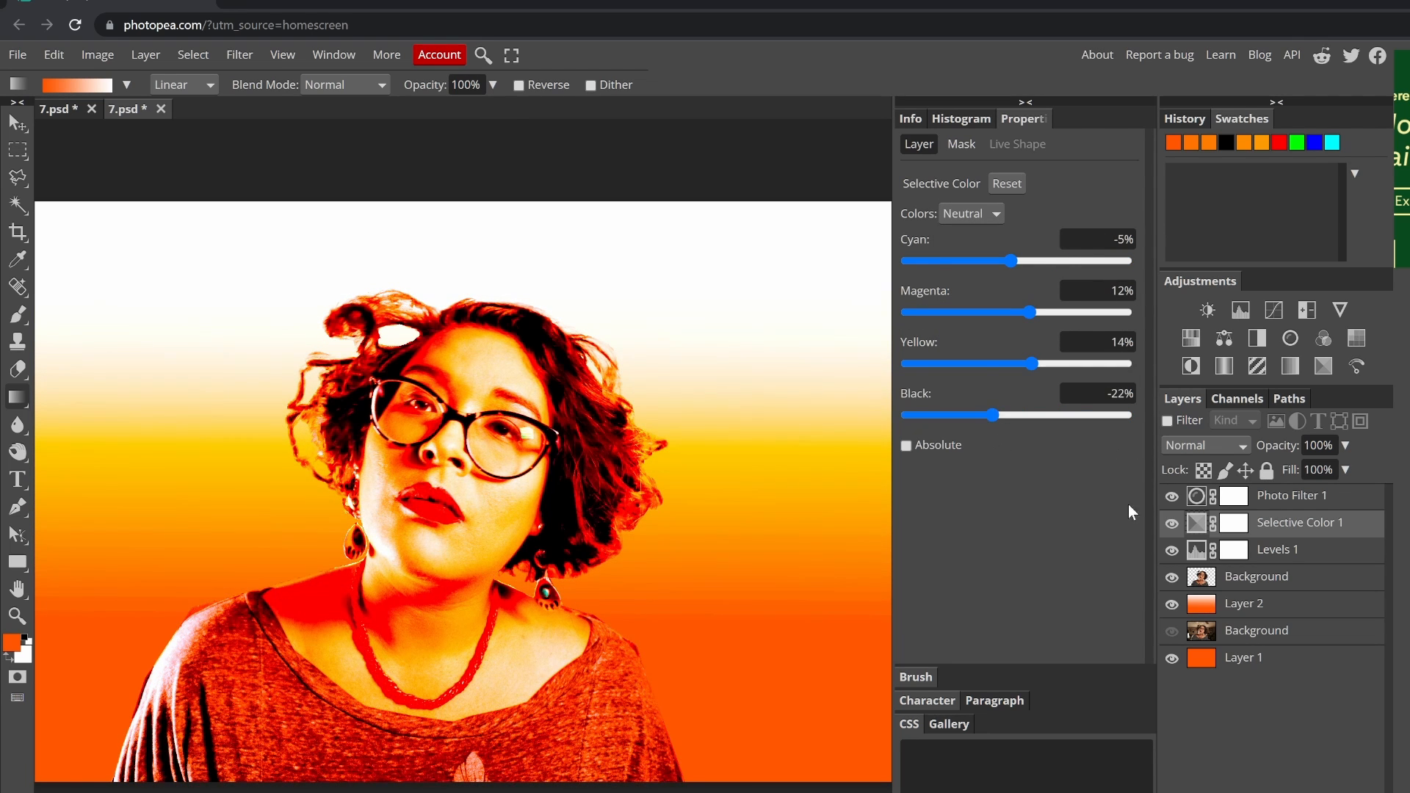
# - Set the Selective Color blacks to yellow -81% and black 100%, lower their cyan and magenta, and toggle Absolute
pyautogui.click(971, 214)
pyautogui.click(973, 364)
pyautogui.moveTo(1101, 414); pyautogui.dragTo(1131, 417)
pyautogui.moveTo(1035, 363); pyautogui.dragTo(927, 364)
pyautogui.moveTo(1024, 312); pyautogui.dragTo(963, 320)
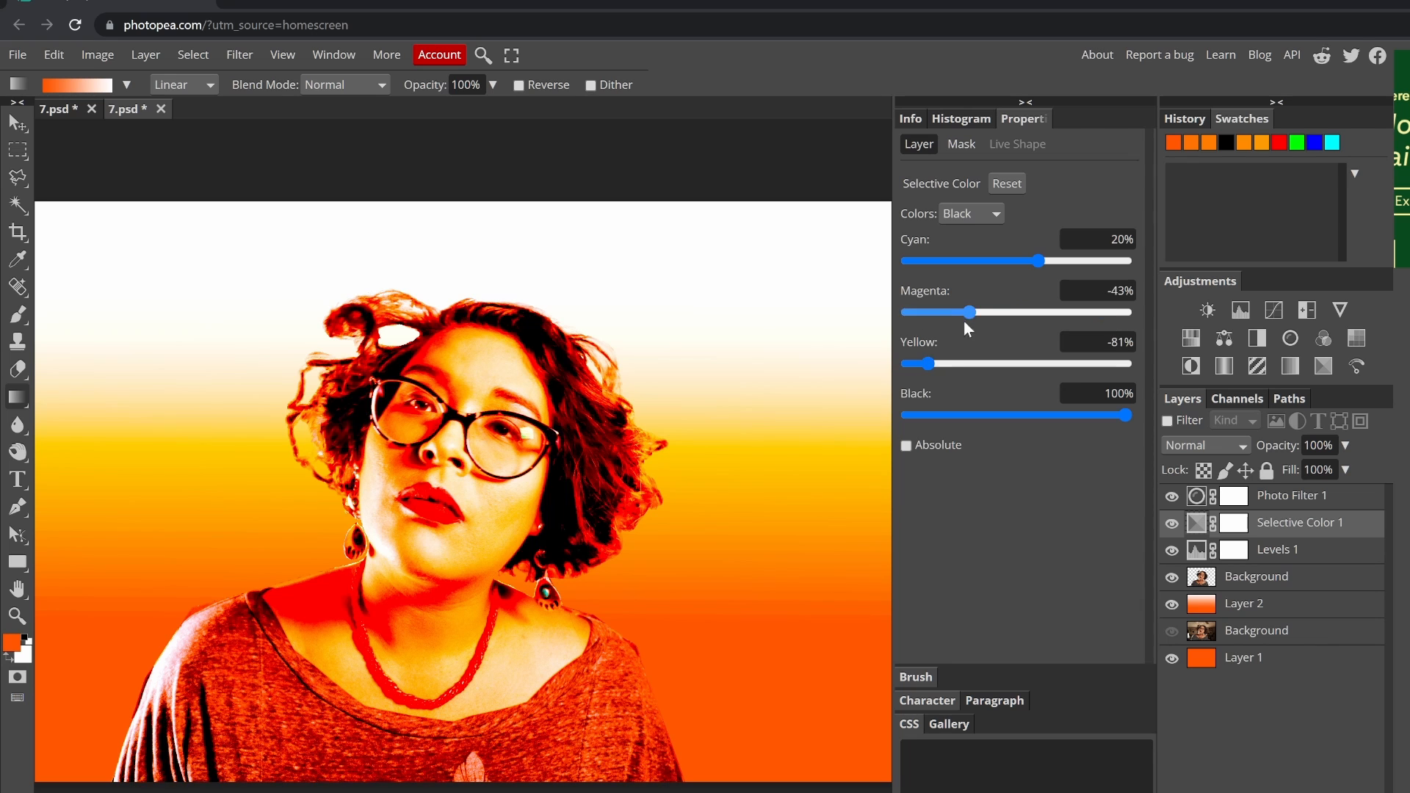
pyautogui.moveTo(1037, 261); pyautogui.dragTo(843, 261)
pyautogui.moveTo(954, 291); pyautogui.dragTo(980, 314)
pyautogui.click(906, 445)
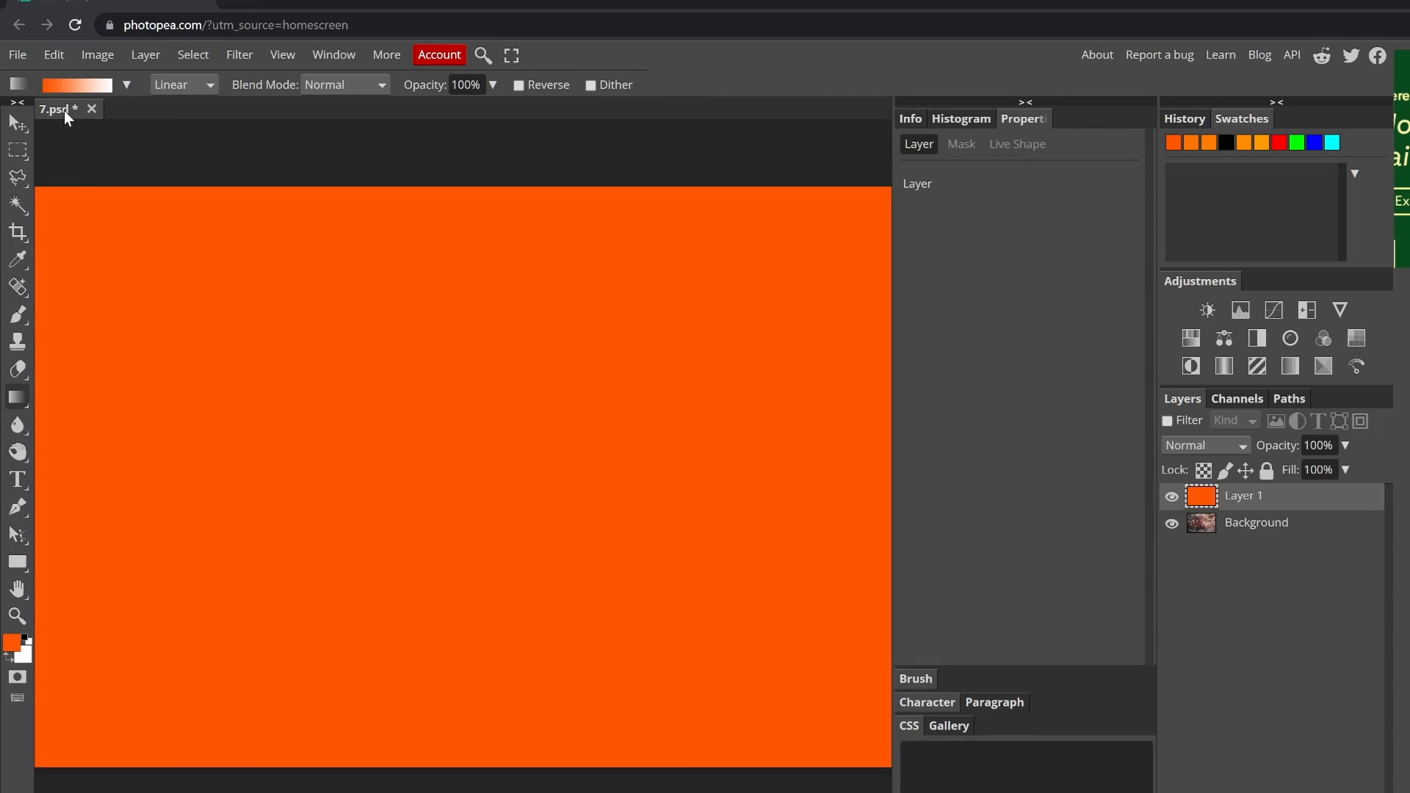
# - Set the orange Layer 1's blend mode to Saturation and add a Levels adjustment with a raised shadow input
pyautogui.click(1204, 445)
pyautogui.click(1197, 624)
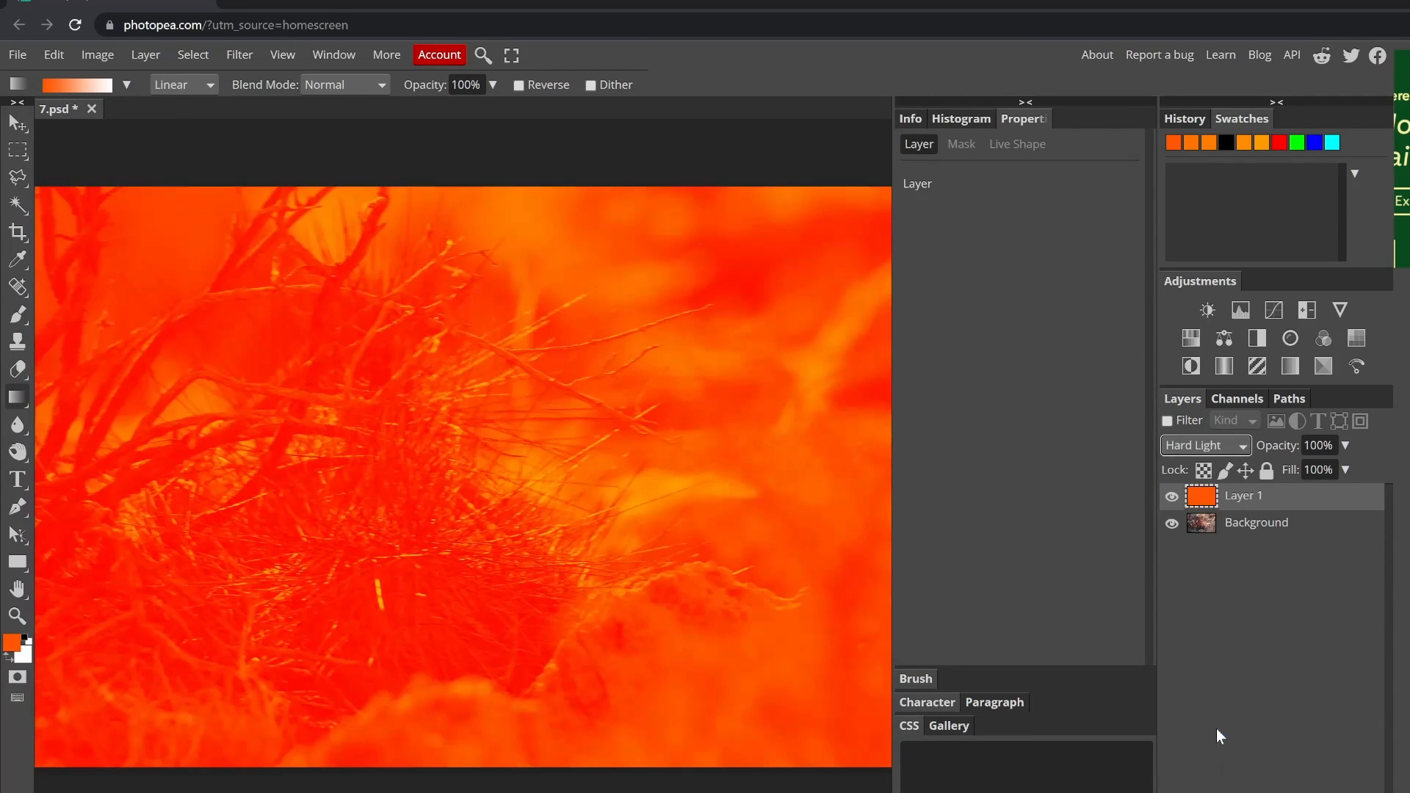
pyautogui.click(1204, 445)
pyautogui.click(1197, 639)
pyautogui.click(1205, 445)
pyautogui.click(1175, 654)
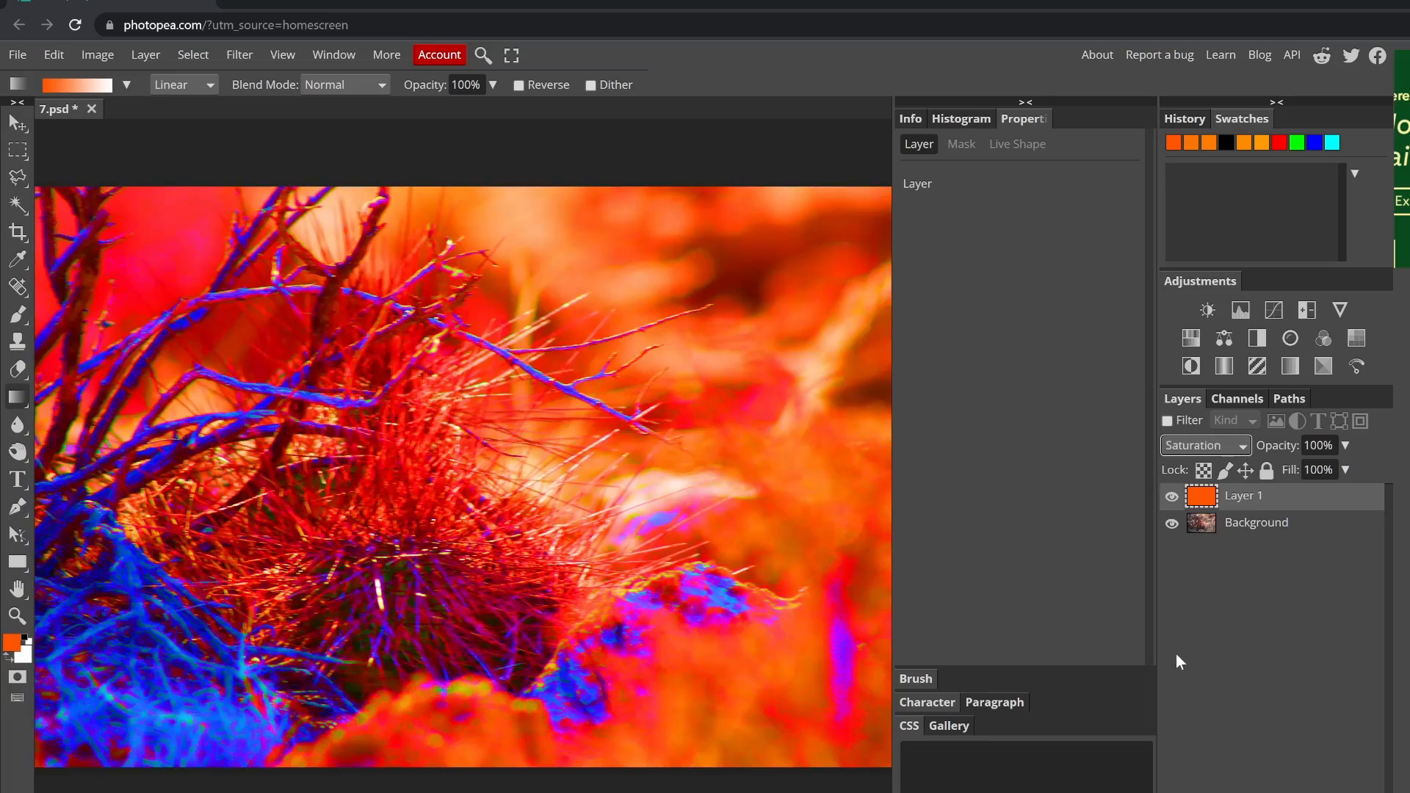
pyautogui.click(1233, 310)
pyautogui.moveTo(907, 324); pyautogui.dragTo(937, 328)
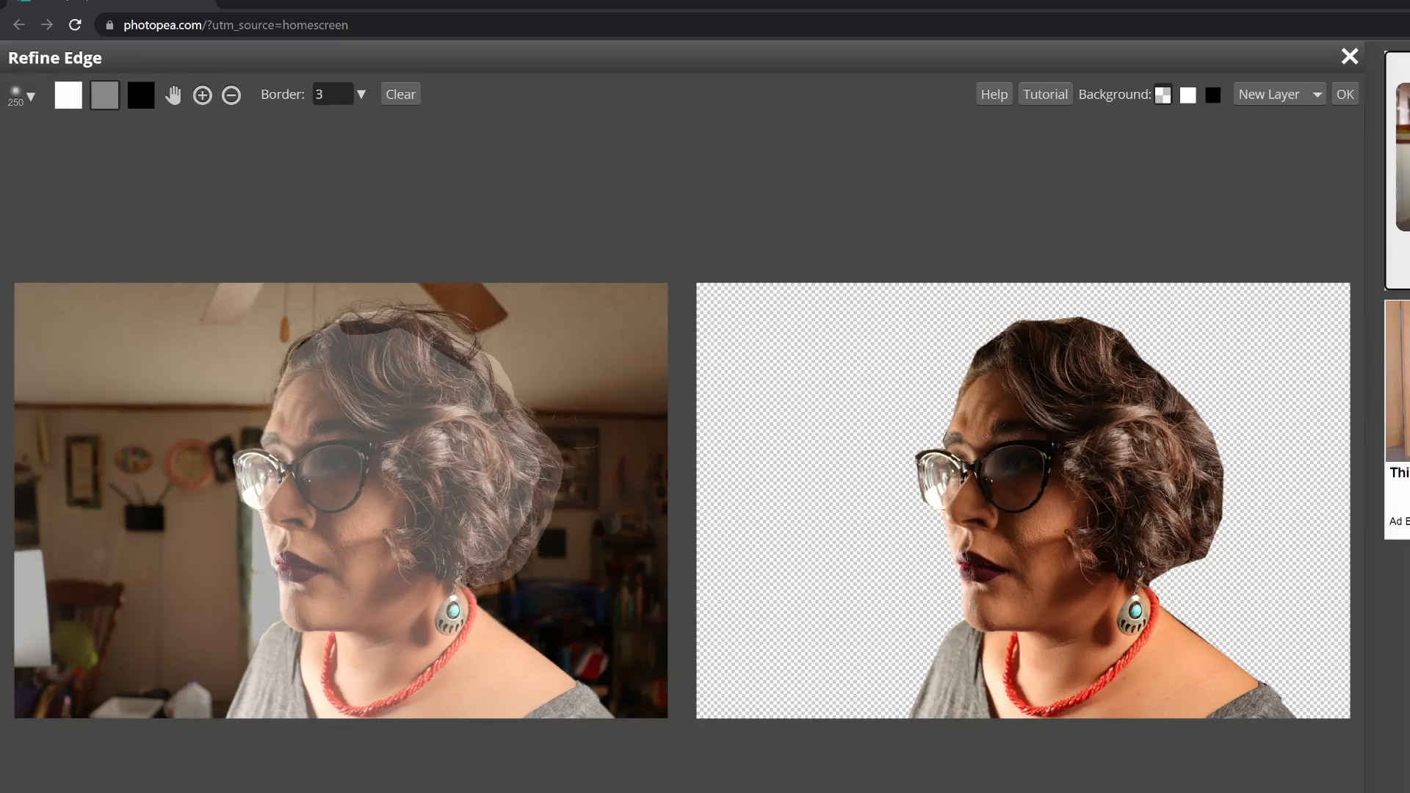
# - Reduce the Refine Edge brush to 100 and paint along the front hairline to refine the cut-out's hair edge
pyautogui.press('[')
pyautogui.press('[')
pyautogui.press('[')
pyautogui.press('[')
pyautogui.press('[')
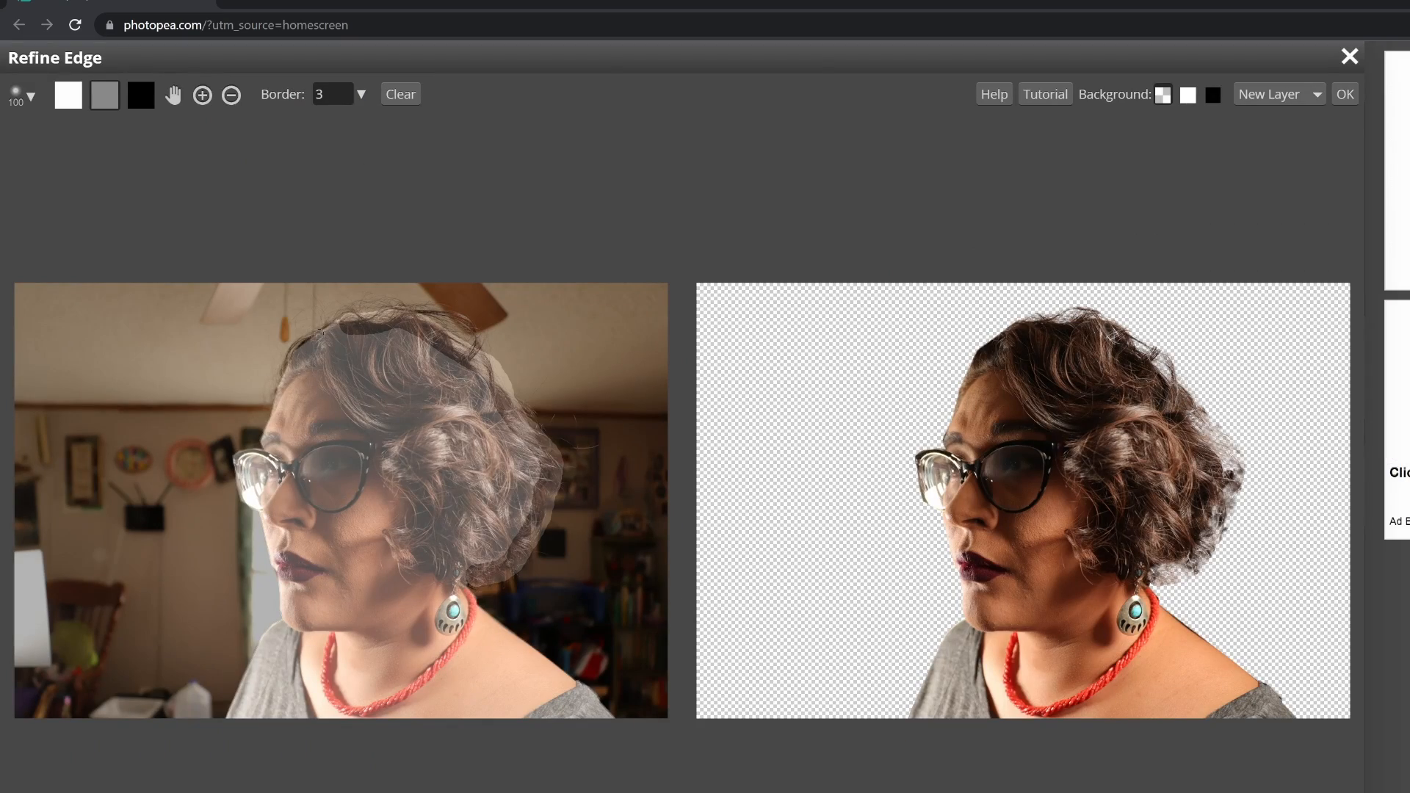
pyautogui.moveTo(337, 320); pyautogui.dragTo(285, 362)
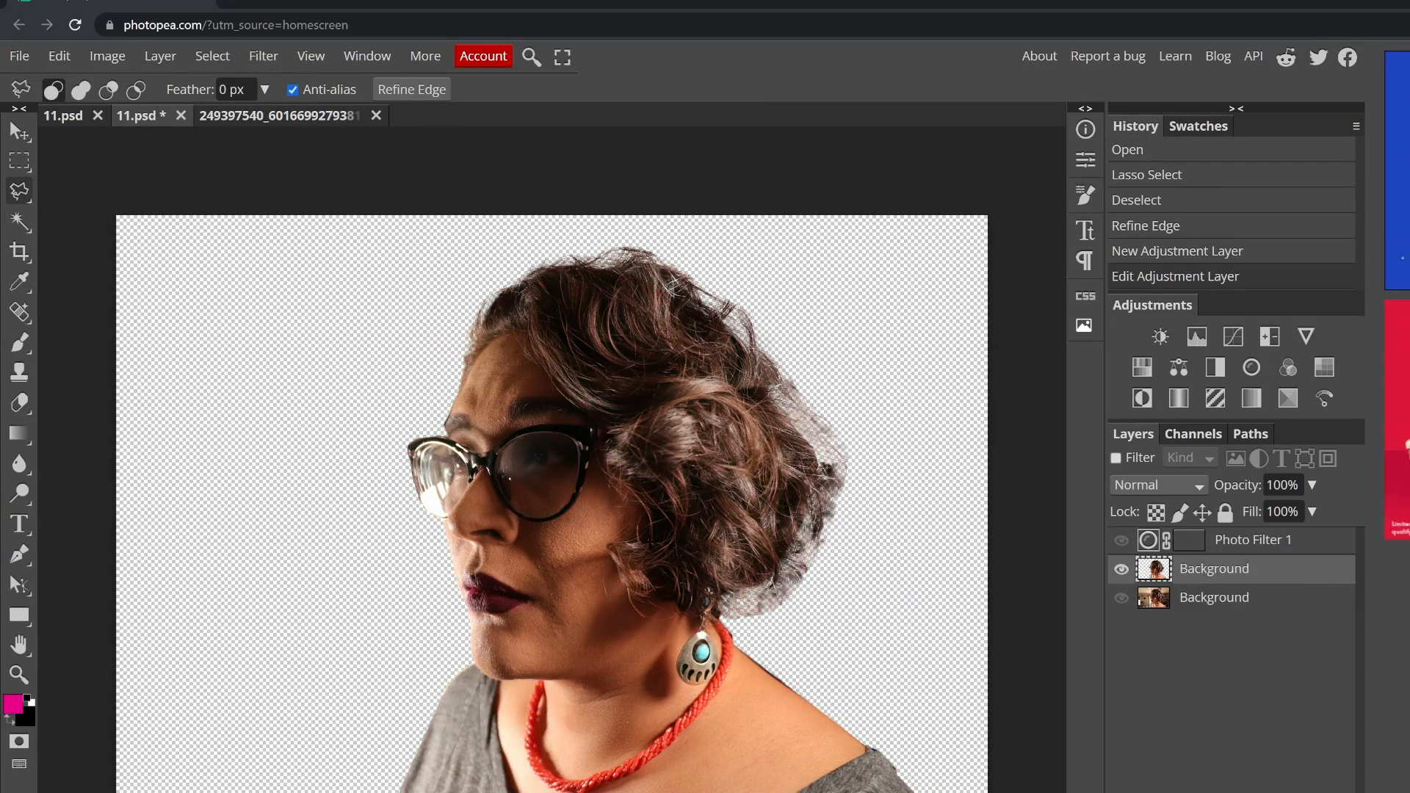
# - Smooth the skin on the cheek and beside the mouth with the Blur tool at 50% strength
pyautogui.press('r')
pyautogui.scroll(5, 386, 521)
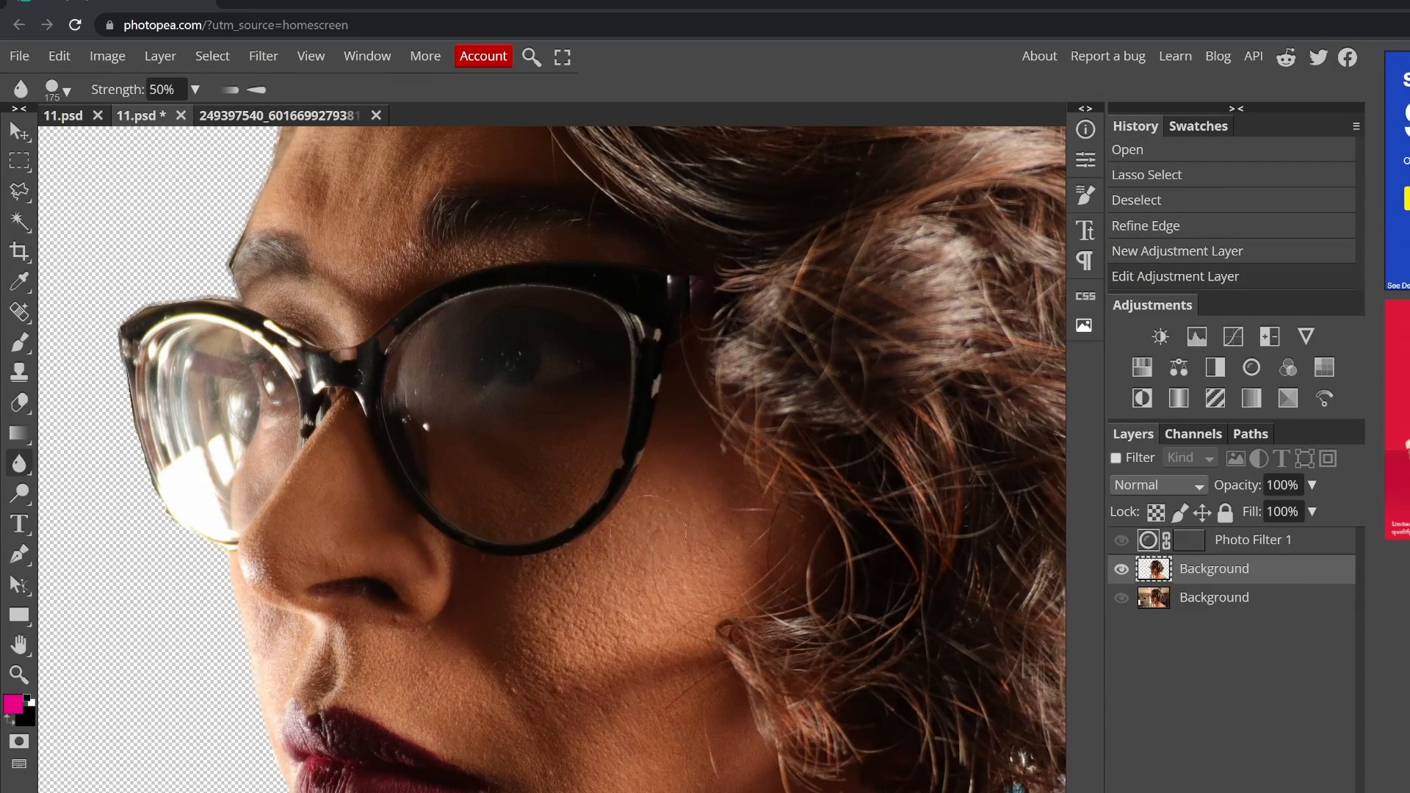
pyautogui.moveTo(672, 467); pyautogui.dragTo(646, 485)
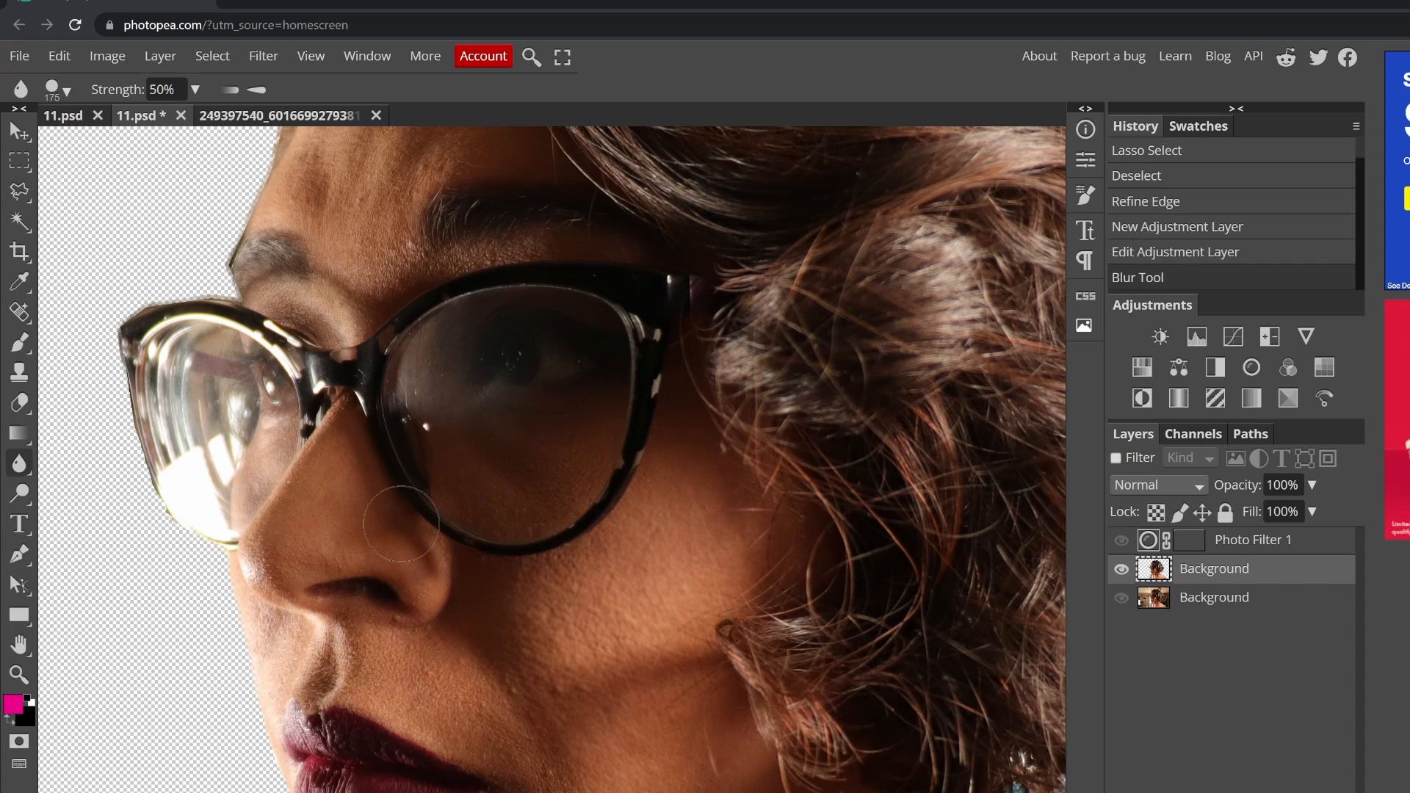
pyautogui.press('[')
pyautogui.press('[')
pyautogui.click(389, 698)
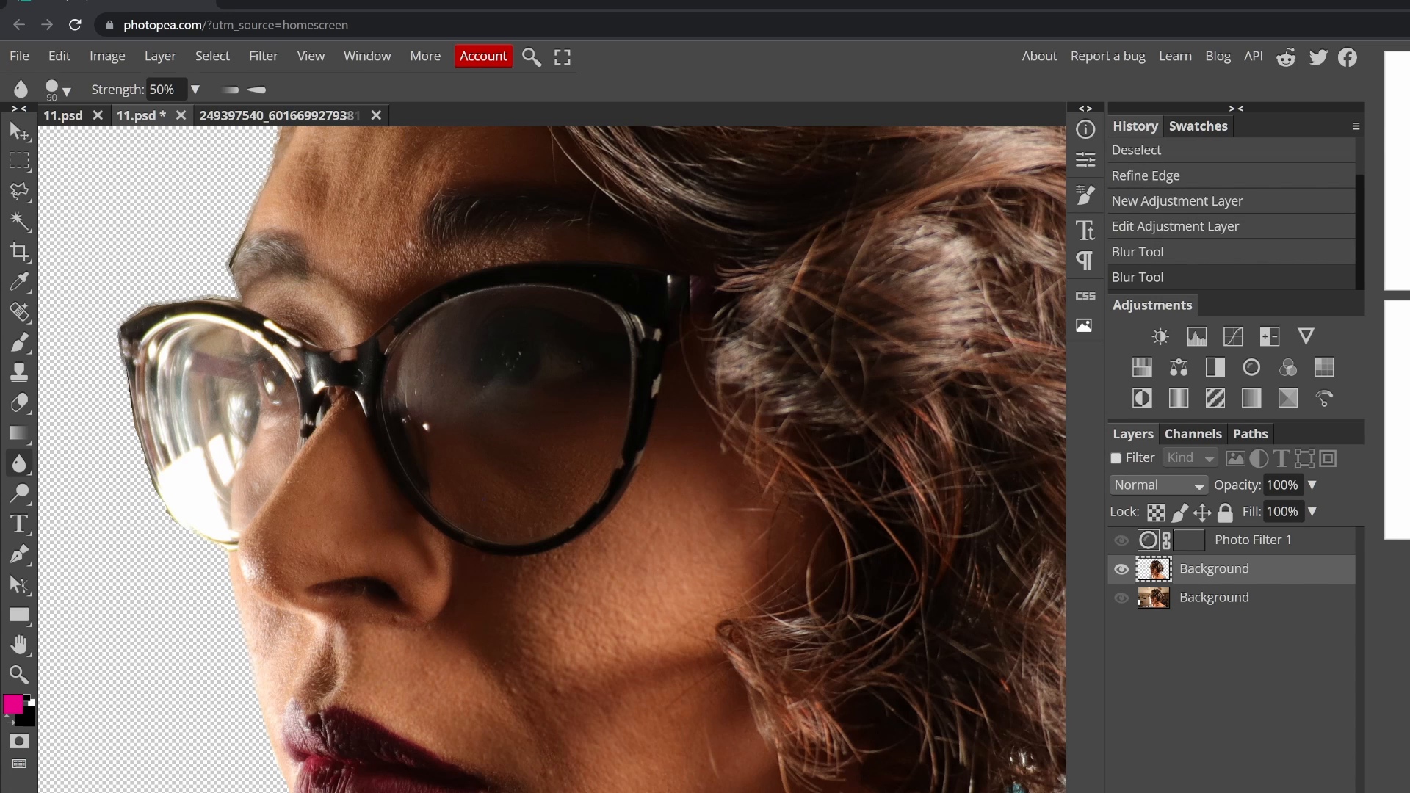
# - Blur the skin on the nose and along its outer edge with smaller brush sizes
pyautogui.press('[')
pyautogui.click(413, 565)
pyautogui.click(337, 470)
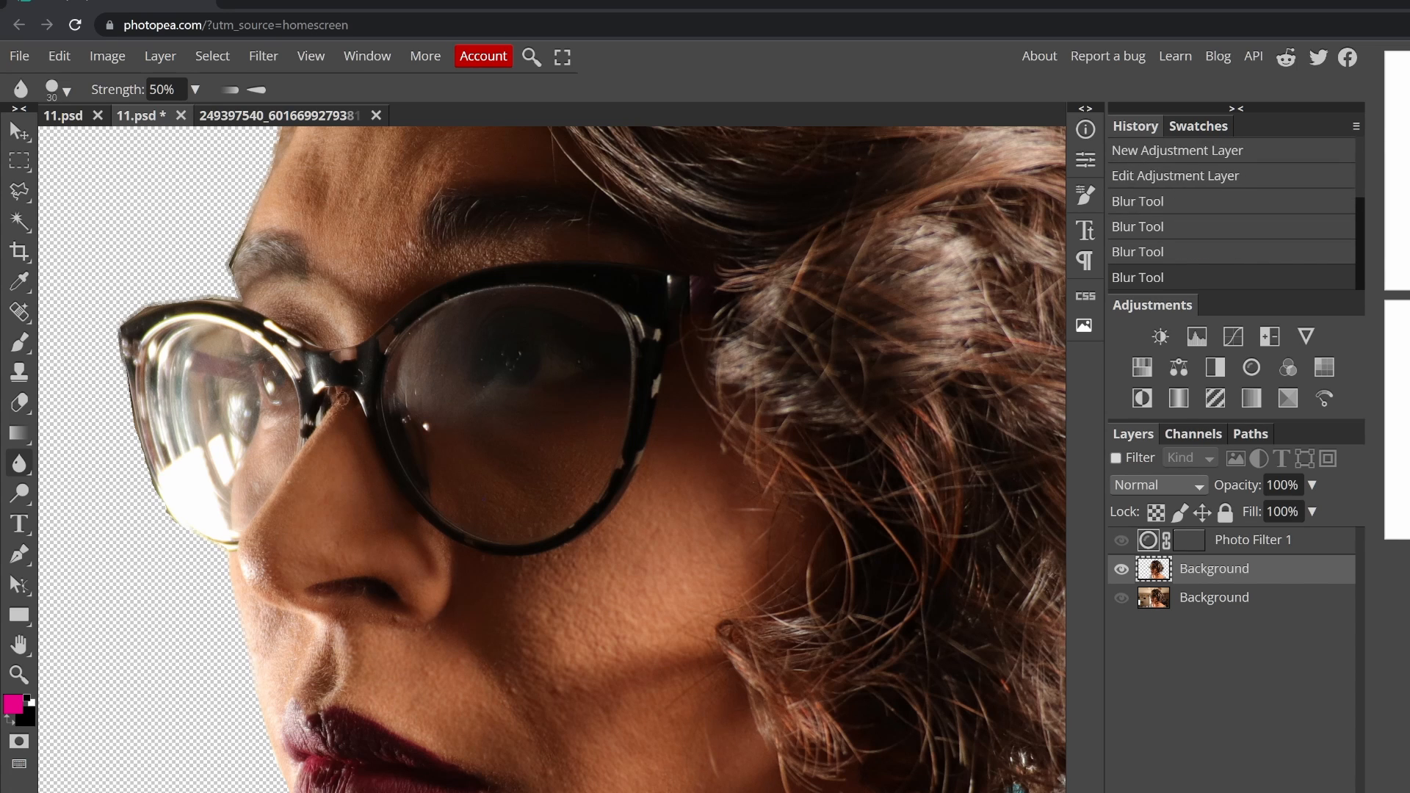
pyautogui.press('[')
pyautogui.press('[')
pyautogui.click(247, 543)
pyautogui.click(277, 599)
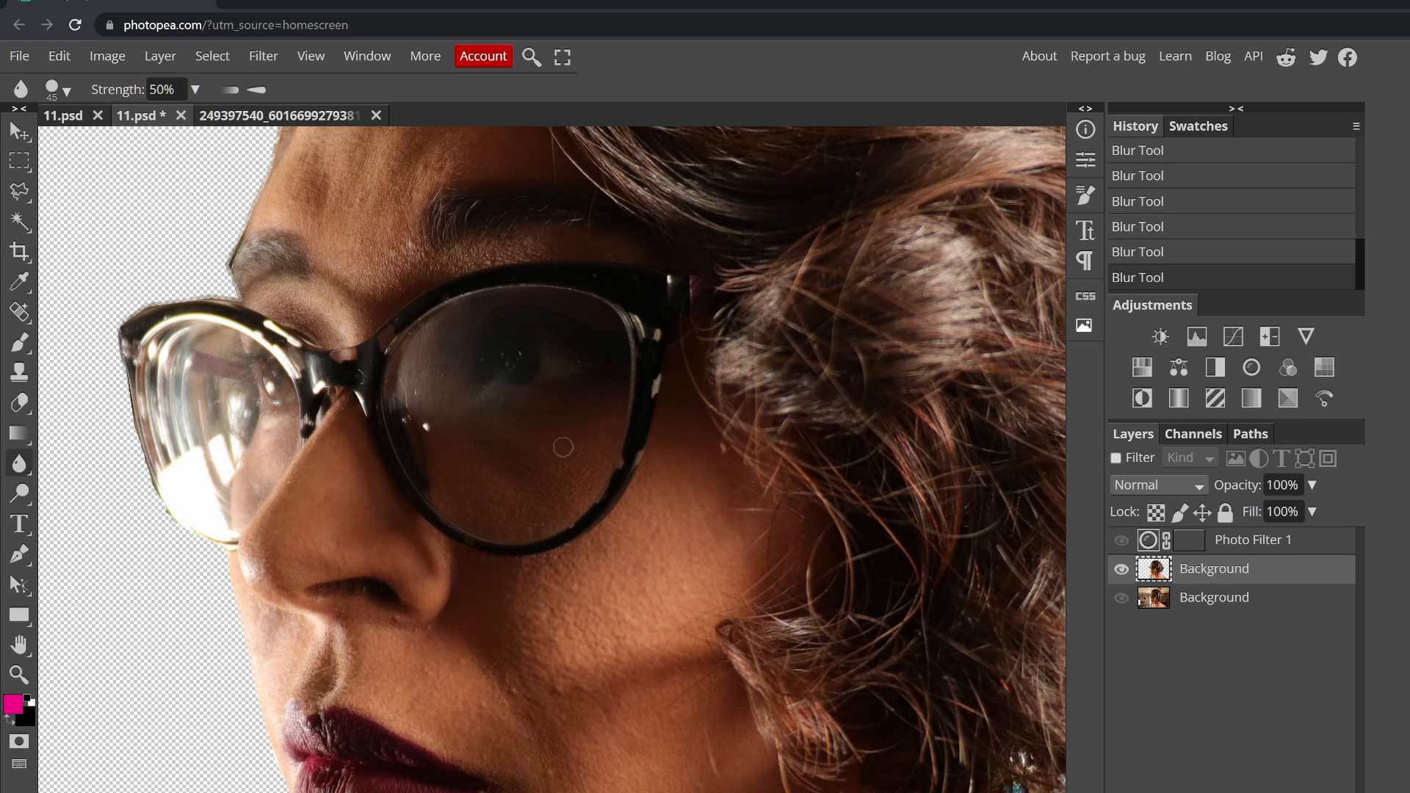
# - Blur the skin on the forehead and around the eyebrows, adjusting the brush between 90 and 50
pyautogui.press(']')
pyautogui.press(']')
pyautogui.scroll(2, 387, 241)
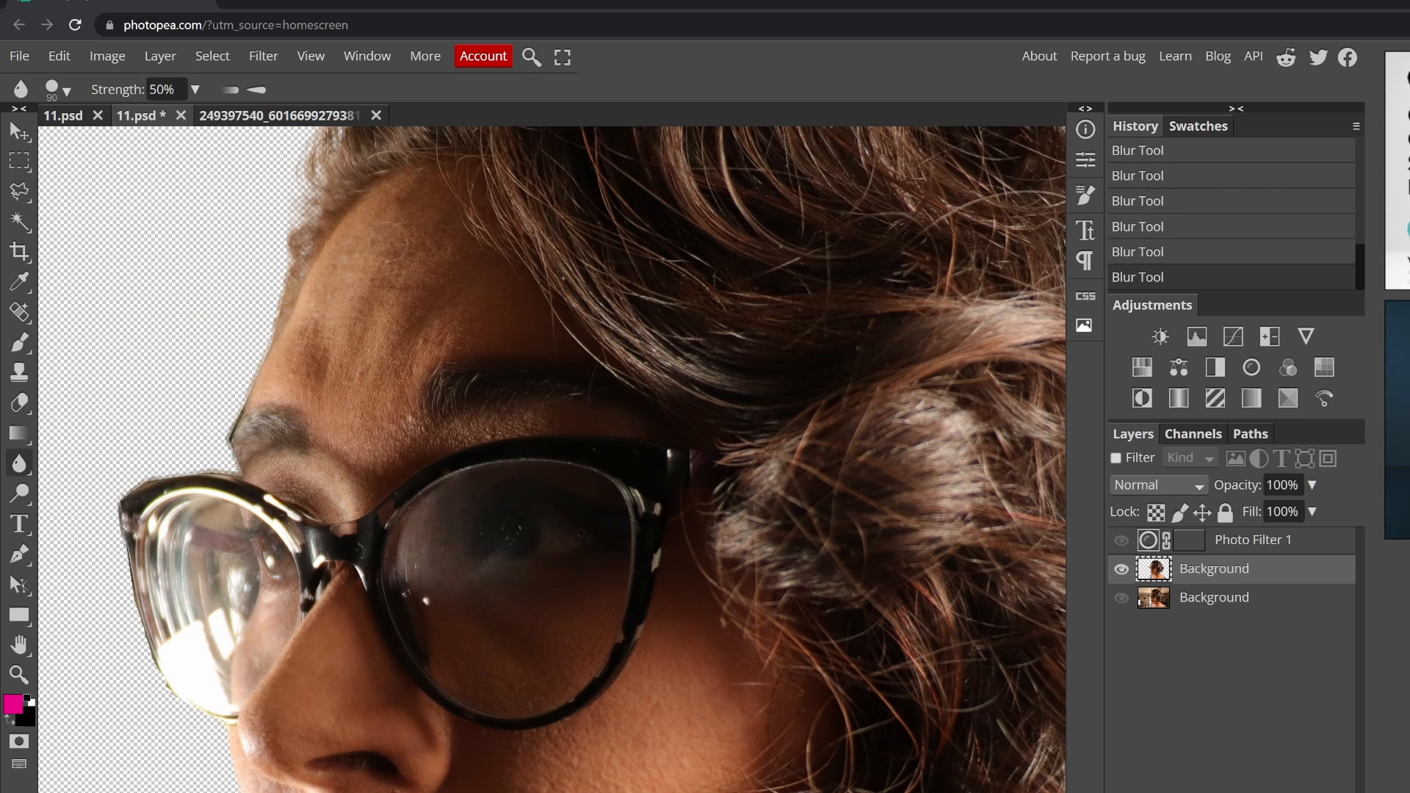
pyautogui.press('[')
pyautogui.press('[')
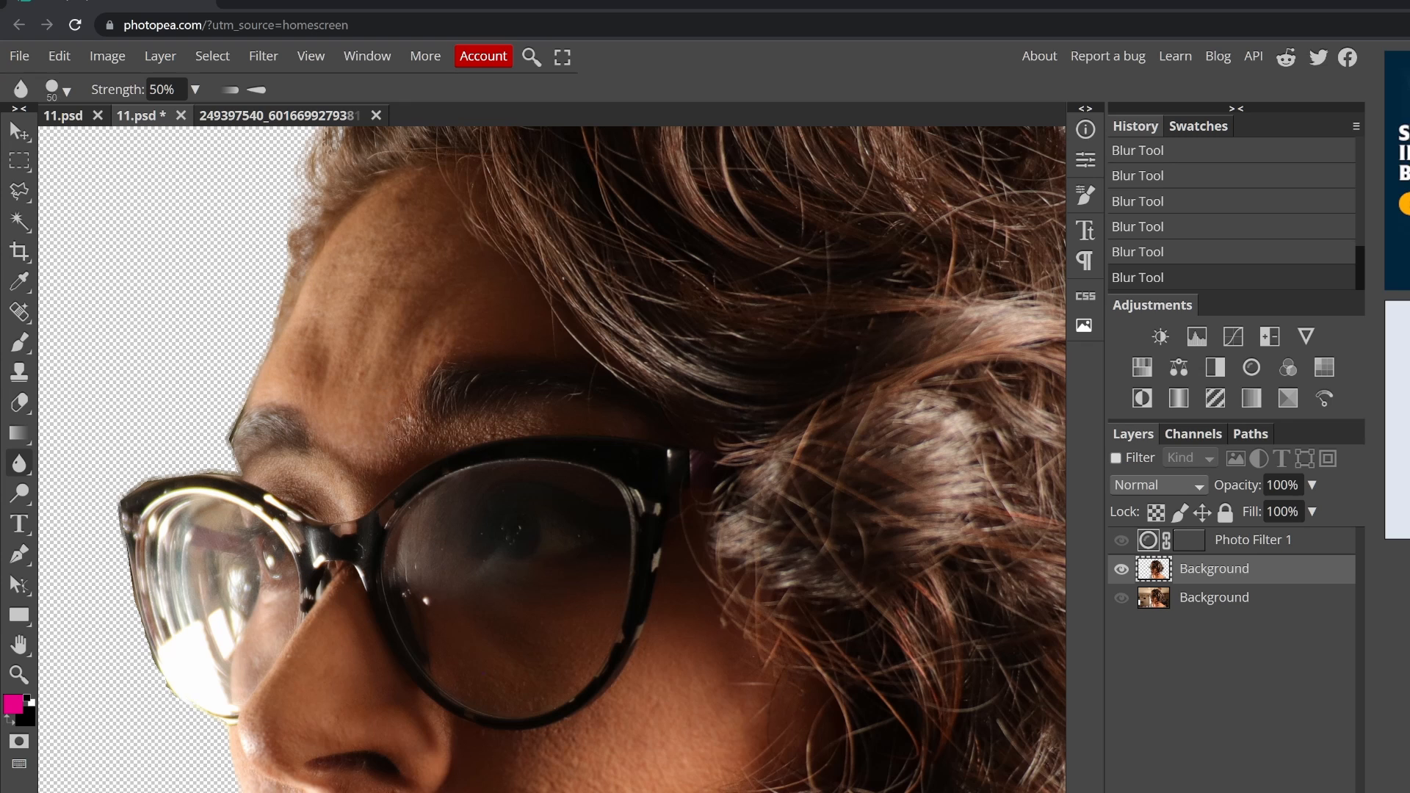
# - Blur the skin on the lower cheek, chin and neck with brush sizes from 50 to 125
pyautogui.scroll(-5, 325, 490)
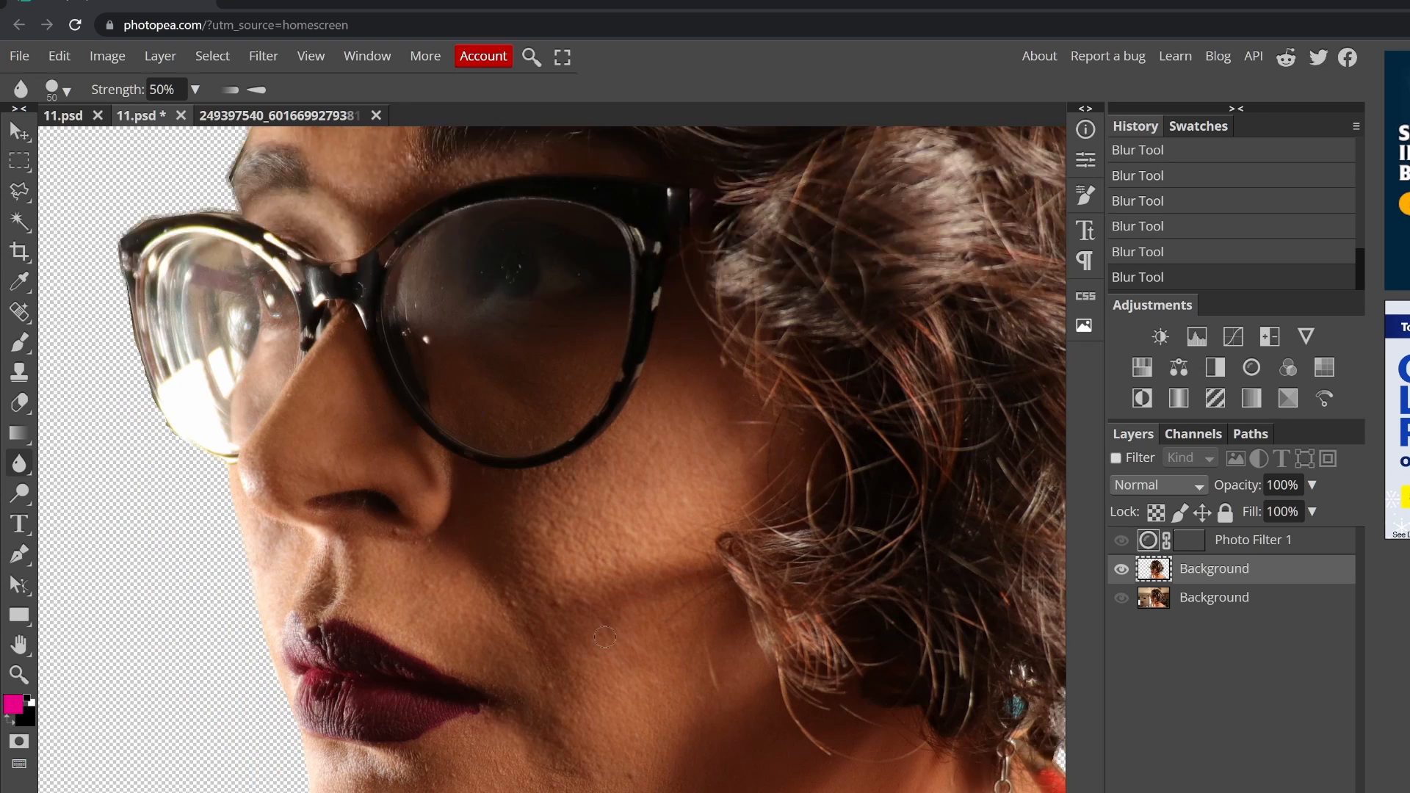
pyautogui.press(']')
pyautogui.press(']')
pyautogui.press(']')
pyautogui.press('[')
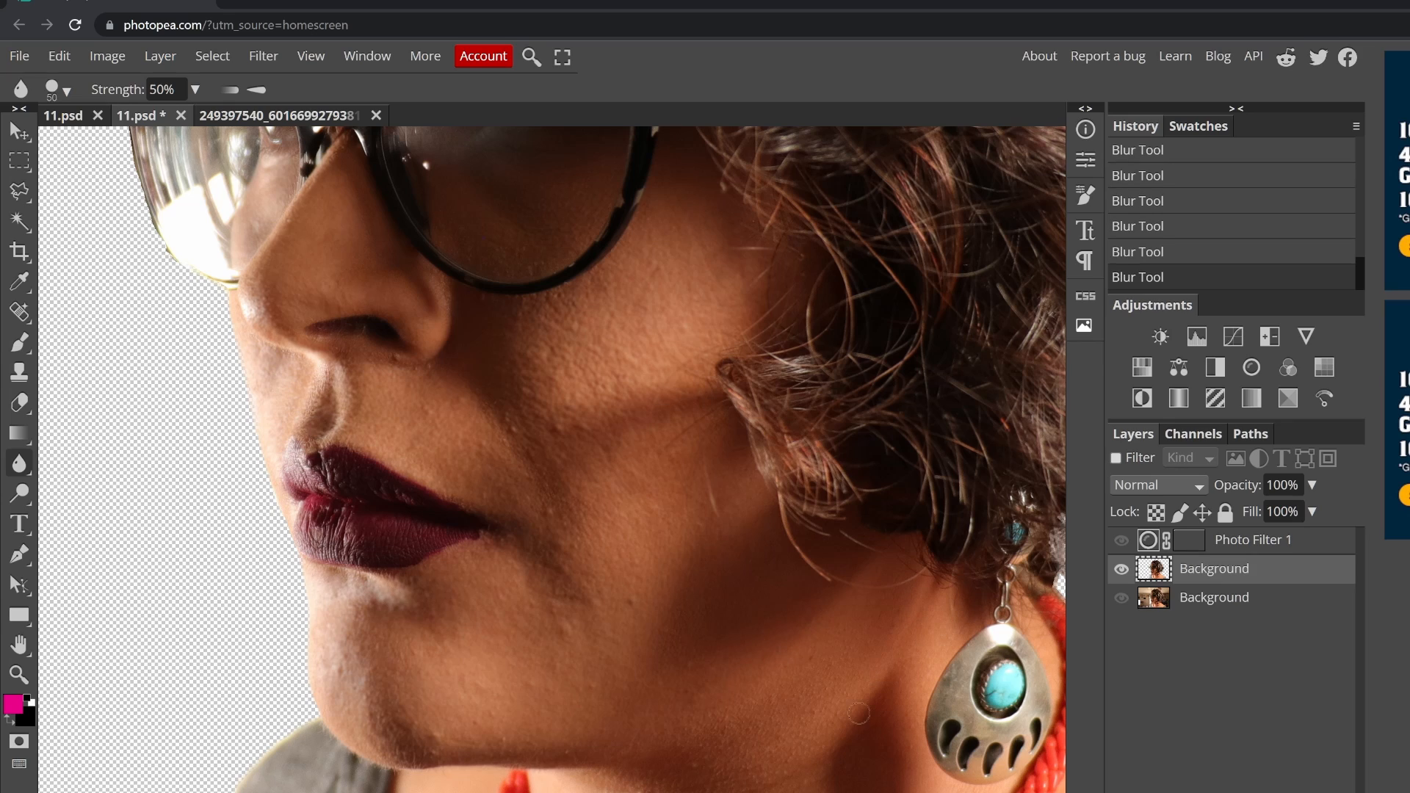
pyautogui.scroll(-4, 722, 758)
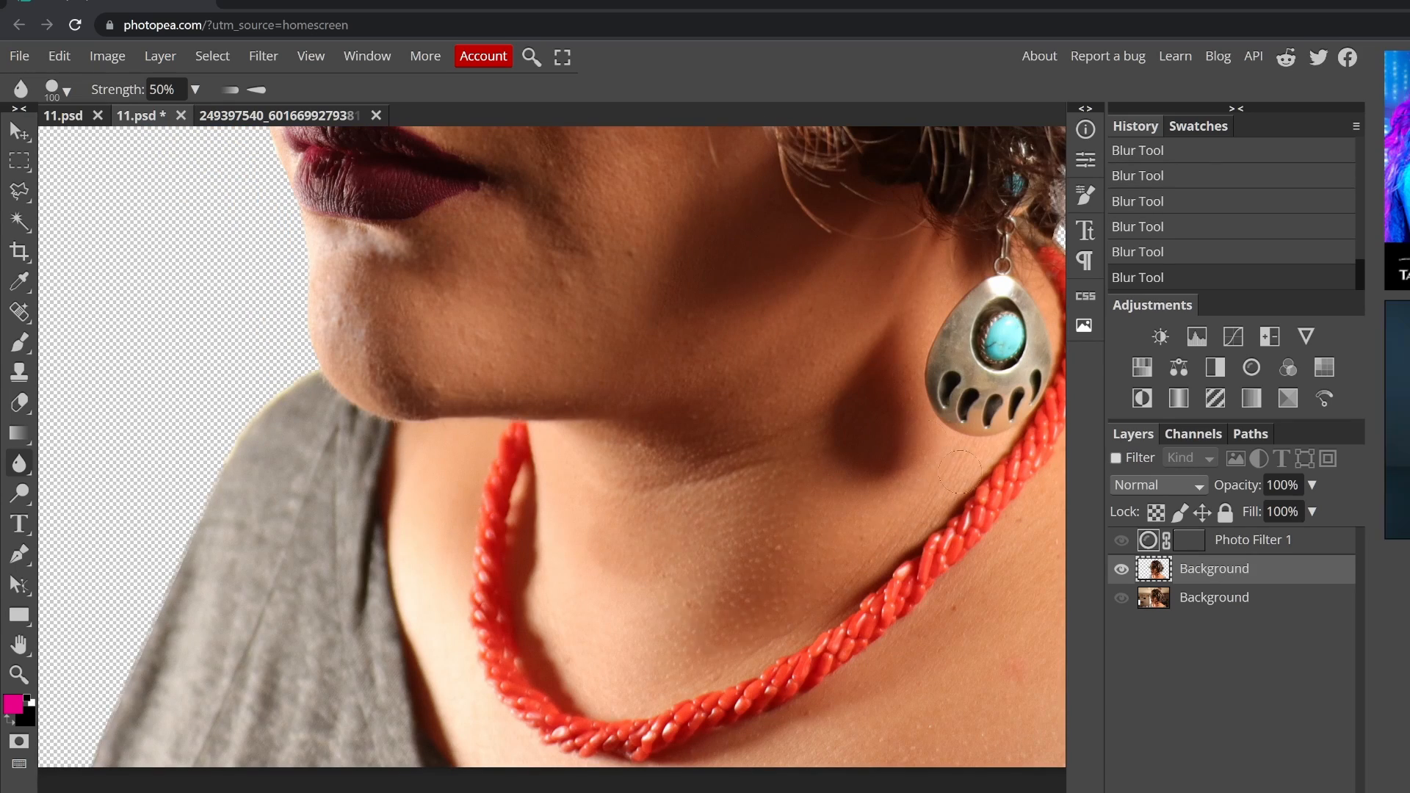
pyautogui.hotkey('ctrl', '0')
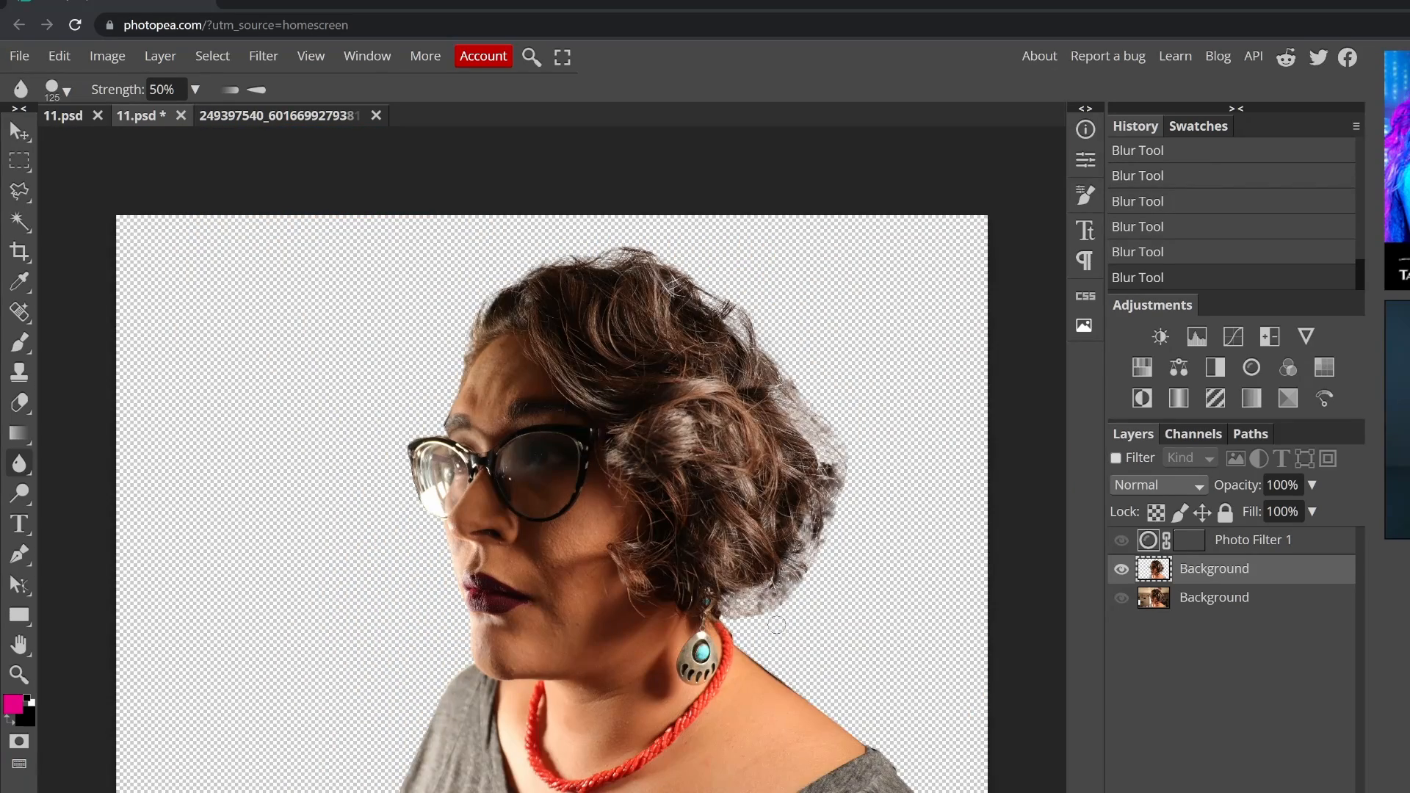
# - Add a Levels adjustment above the cut-out portrait with shadow input 14 and midtones 1.55
pyautogui.click(1197, 336)
pyautogui.moveTo(794, 371); pyautogui.dragTo(807, 371)
pyautogui.moveTo(911, 371); pyautogui.dragTo(905, 371)
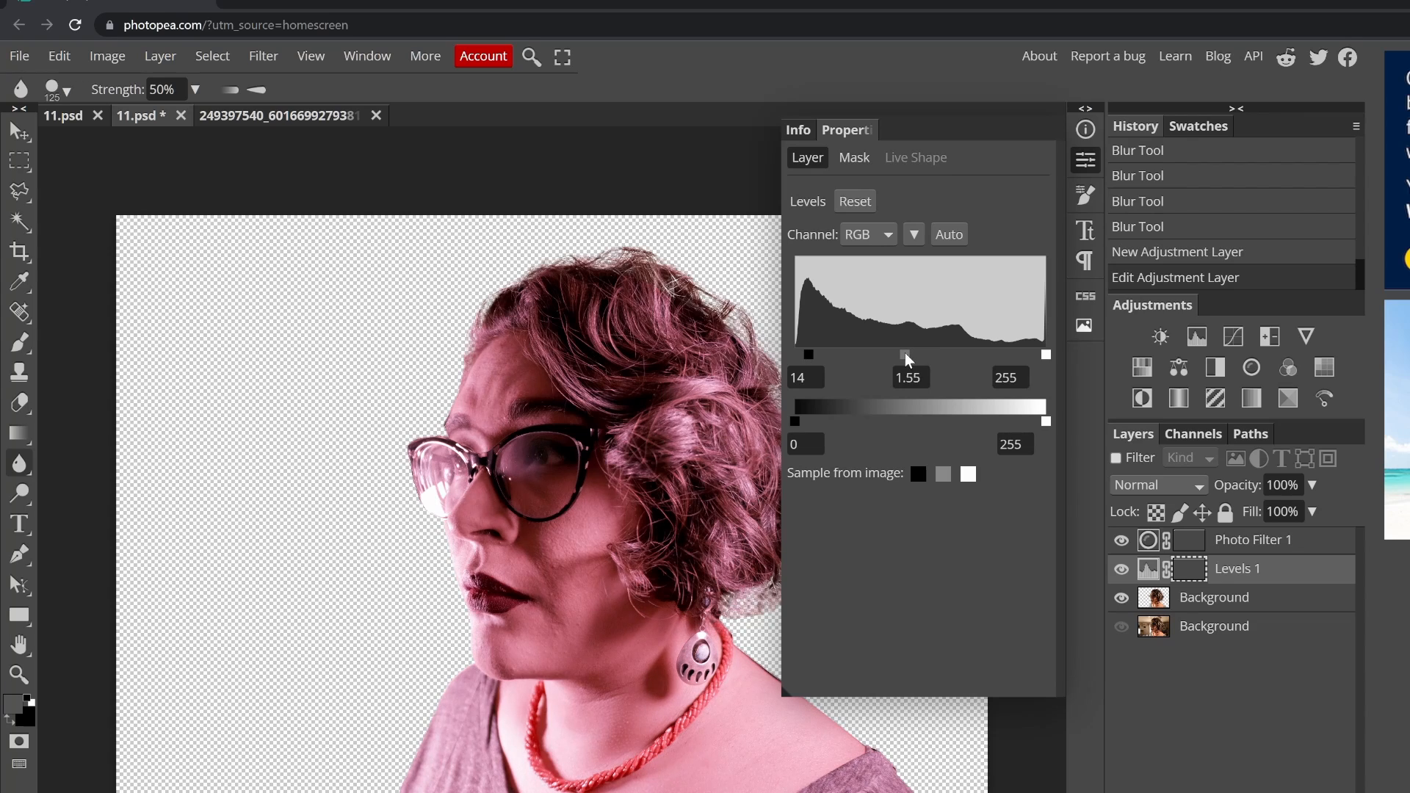
# - Add a Selective Color adjustment above Levels 1 and change Photo Filter 1 to a high-contrast blend mode
pyautogui.click(1288, 398)
pyautogui.click(1248, 540)
pyautogui.click(1159, 485)
pyautogui.click(1160, 777)
# - Readjust the input sliders of Levels 1 to brighten the portrait and push its highlights toward white
pyautogui.click(1237, 592)
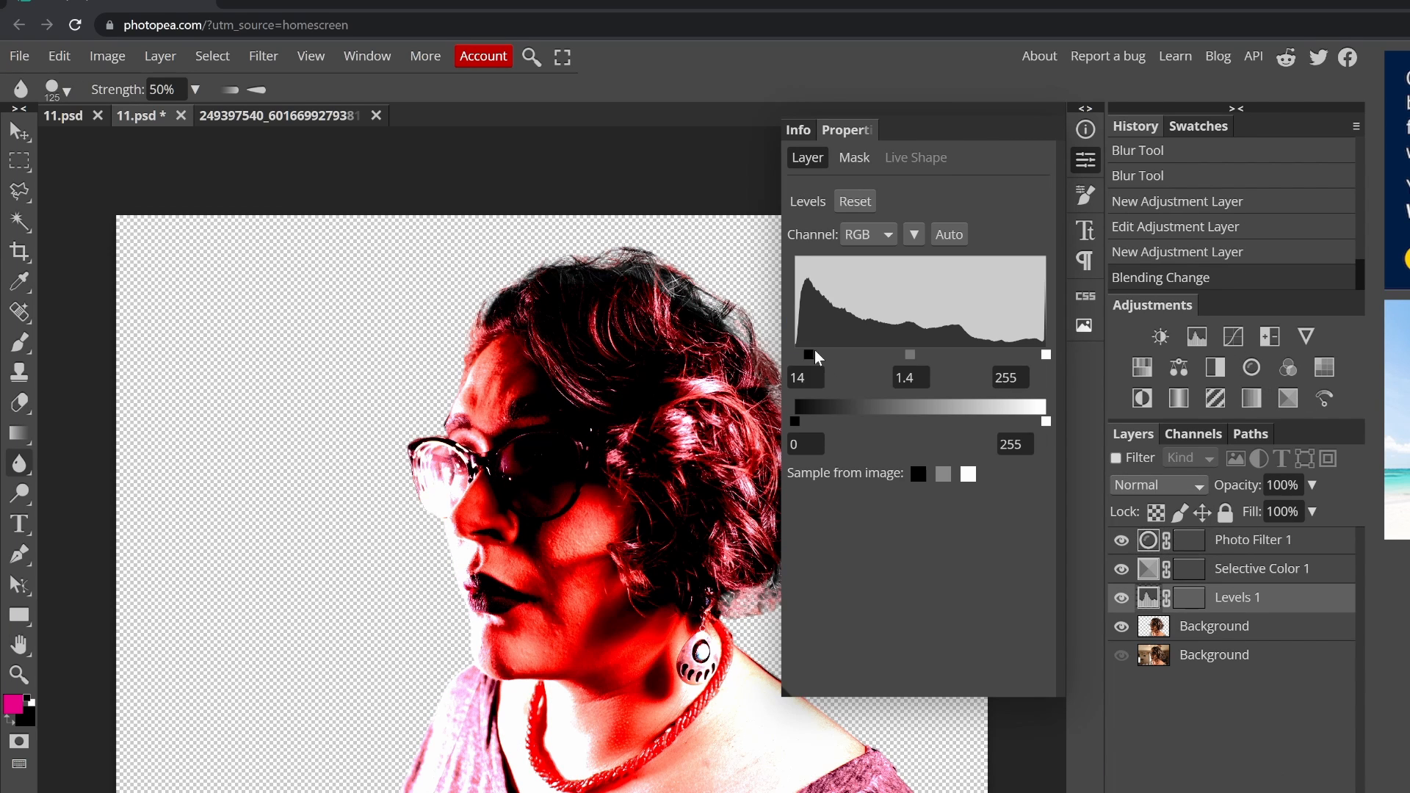
pyautogui.moveTo(809, 354); pyautogui.dragTo(791, 354)
pyautogui.moveTo(909, 354); pyautogui.dragTo(986, 367)
# - Lower yellow and raise cyan and black in the Selective Color whites
pyautogui.click(1270, 575)
pyautogui.click(861, 237)
pyautogui.click(852, 359)
pyautogui.moveTo(915, 399); pyautogui.dragTo(897, 400)
pyautogui.moveTo(915, 286); pyautogui.dragTo(980, 288)
pyautogui.moveTo(915, 456); pyautogui.dragTo(963, 461)
# - Adjust the Selective Color neutrals, raising magenta and slightly lowering cyan and black
pyautogui.click(865, 234)
pyautogui.click(867, 377)
pyautogui.moveTo(914, 286); pyautogui.dragTo(912, 306)
pyautogui.moveTo(915, 343); pyautogui.dragTo(947, 344)
pyautogui.moveTo(914, 399); pyautogui.dragTo(916, 401)
pyautogui.moveTo(915, 456)
pyautogui.mouseDown()
pyautogui.moveTo(939, 491)
pyautogui.moveTo(908, 477)
pyautogui.mouseUp()
# - Set the Selective Color blacks to cyan 54%, magenta 72% and yellow -64%, and lower their black amount
pyautogui.click(869, 233)
pyautogui.click(865, 396)
pyautogui.moveTo(914, 286); pyautogui.dragTo(979, 288)
pyautogui.moveTo(915, 342); pyautogui.dragTo(1002, 355)
pyautogui.moveTo(915, 399); pyautogui.dragTo(996, 401)
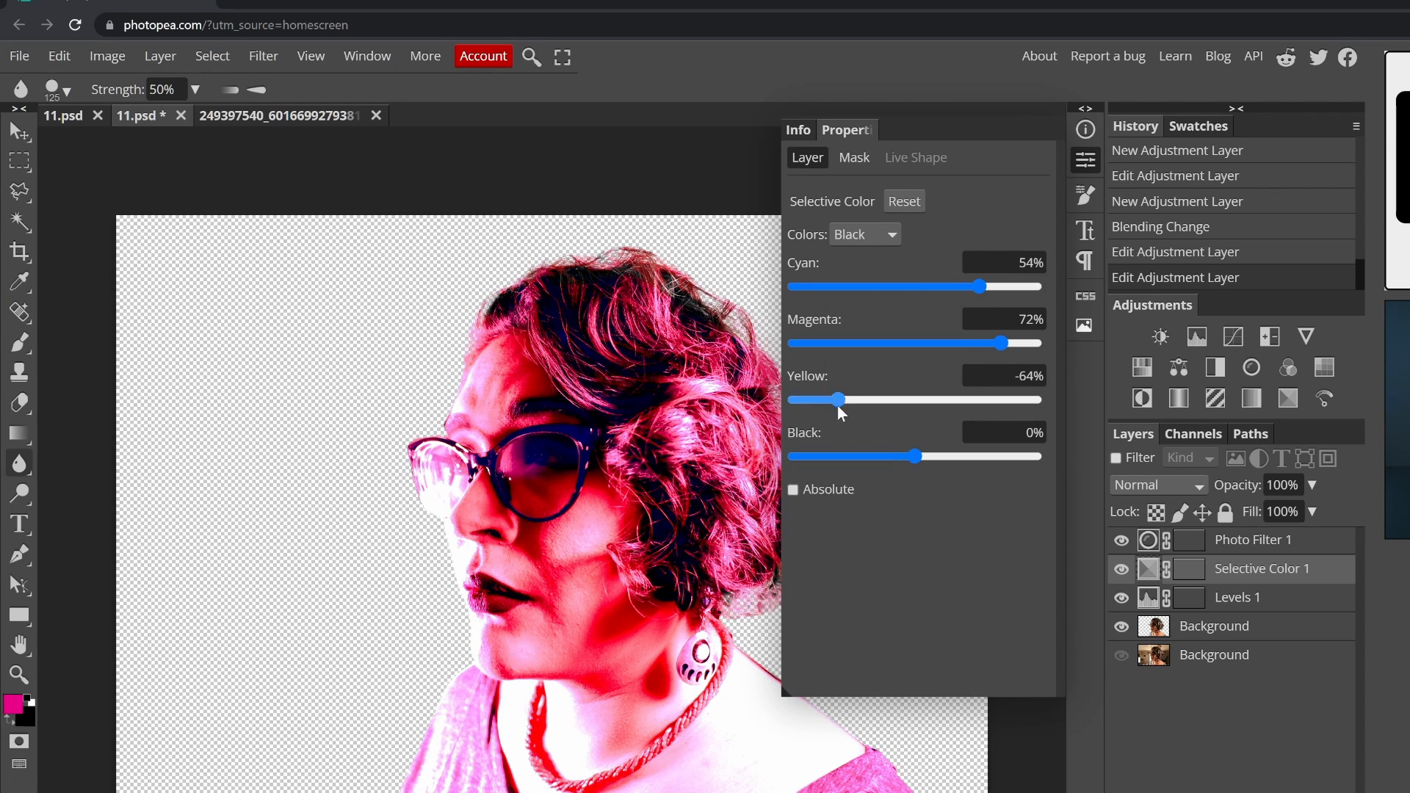
pyautogui.moveTo(915, 456); pyautogui.dragTo(883, 461)
# - Set the Selective Color reds to cyan 94%, magenta -31%, yellow 24% and black -36%
pyautogui.click(865, 235)
pyautogui.click(863, 249)
pyautogui.moveTo(915, 400); pyautogui.dragTo(949, 400)
pyautogui.moveTo(914, 457); pyautogui.dragTo(871, 459)
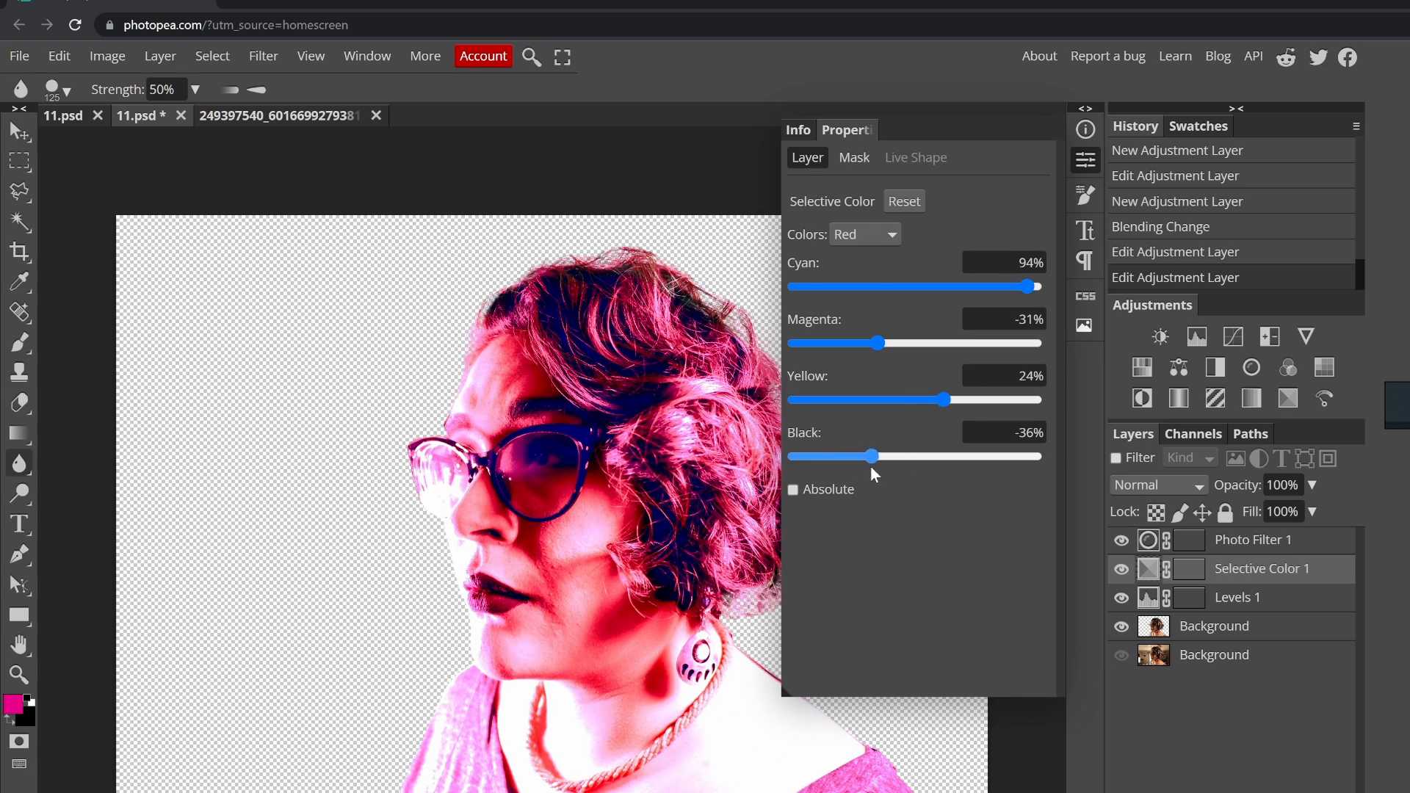
# - Raise cyan, magenta and black and lower yellow in the Selective Color yellows
pyautogui.click(865, 234)
pyautogui.click(853, 273)
pyautogui.moveTo(916, 287); pyautogui.dragTo(1023, 286)
pyautogui.moveTo(915, 343); pyautogui.dragTo(1026, 343)
pyautogui.moveTo(915, 400); pyautogui.dragTo(890, 400)
pyautogui.moveTo(915, 456); pyautogui.dragTo(990, 458)
# - Raise cyan in the Selective Color cyans, and set the blues to magenta 82%, yellow 1% and black 95%
pyautogui.click(852, 308)
pyautogui.moveTo(915, 286); pyautogui.dragTo(1006, 286)
pyautogui.click(865, 234)
pyautogui.click(852, 326)
pyautogui.moveTo(915, 457); pyautogui.dragTo(1054, 474)
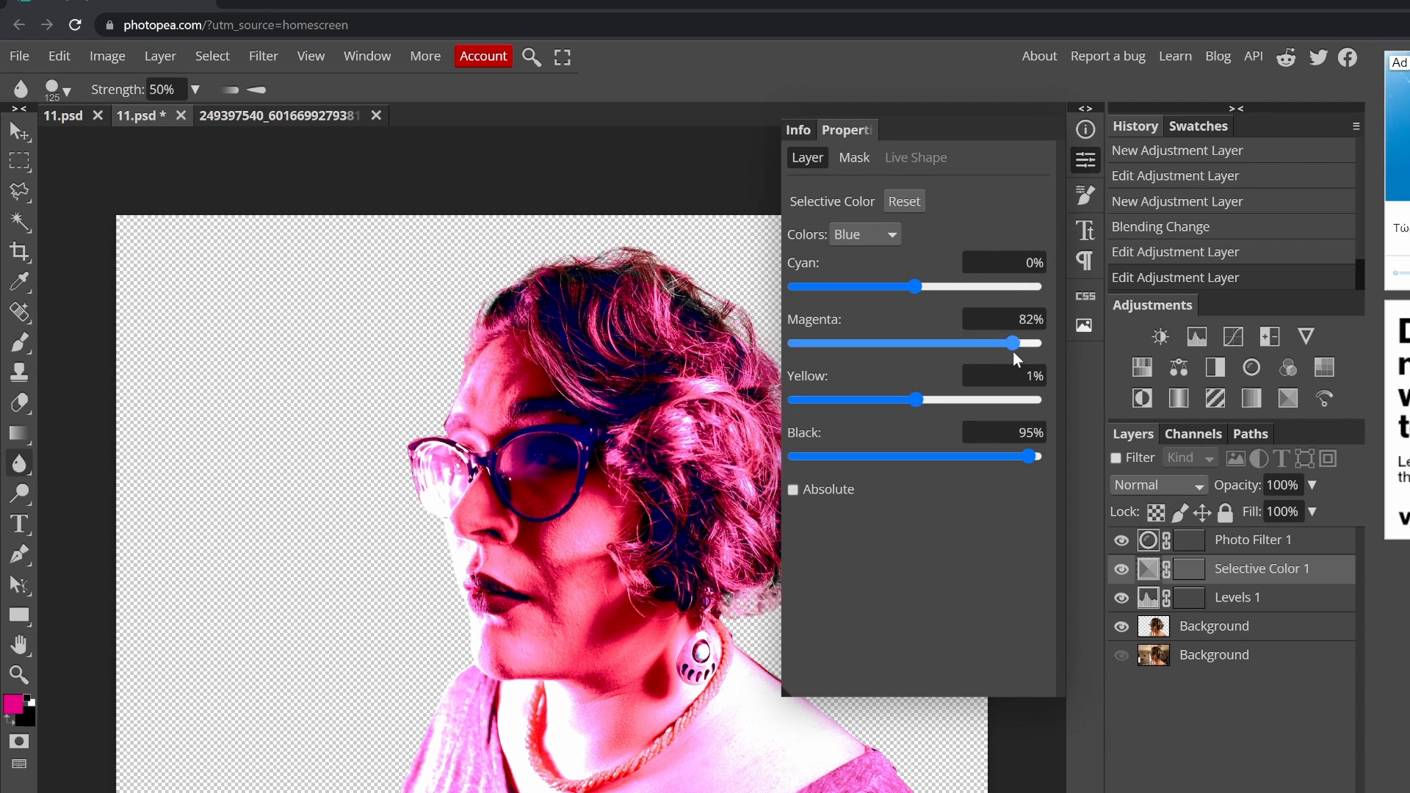
# - Set the Selective Color magentas to cyan 68%, magenta -2%, yellow -9% and black 29%, and compare with each adjustment layer hidden
pyautogui.click(865, 234)
pyautogui.click(852, 342)
pyautogui.moveTo(914, 286); pyautogui.dragTo(839, 288)
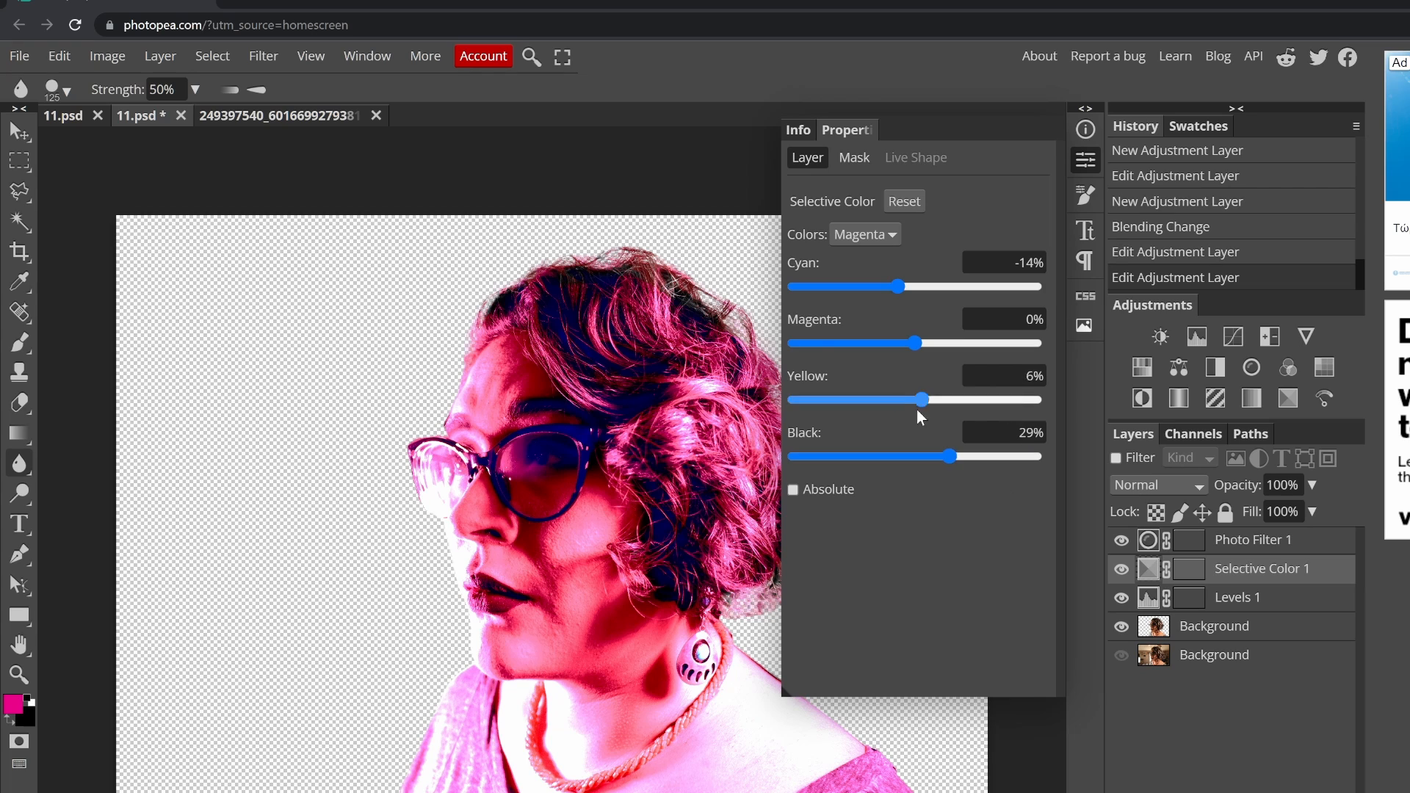
pyautogui.click(1124, 540)
pyautogui.click(1123, 540)
pyautogui.click(1122, 569)
pyautogui.click(1122, 569)
pyautogui.click(1121, 598)
pyautogui.click(1121, 598)
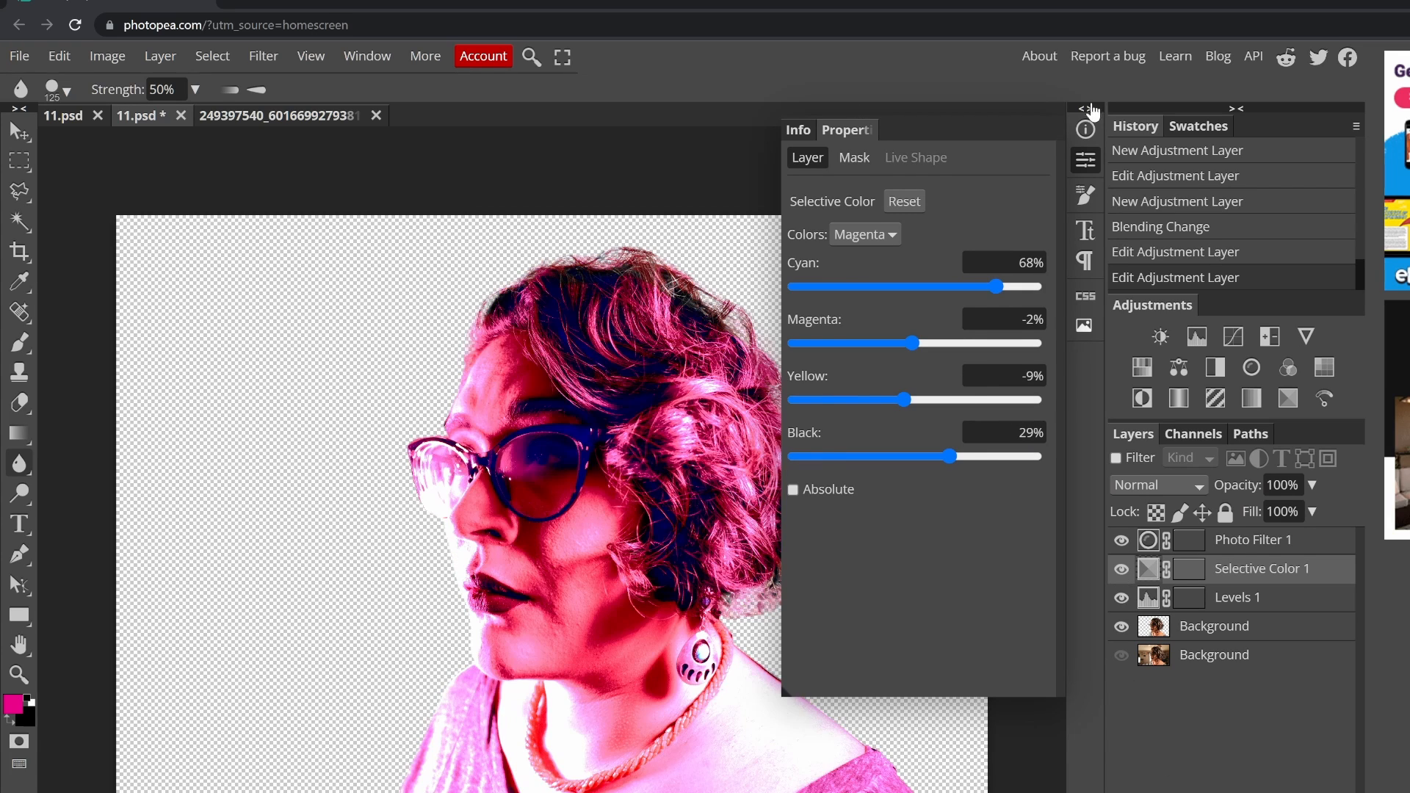
# - Collapse the adjustment properties, add a new layer and place it beneath the cut-out portrait
pyautogui.click(1085, 108)
pyautogui.click(955, 108)
pyautogui.click(1276, 628)
pyautogui.hotkey('ctrl', 'shift', 'n')
pyautogui.moveTo(1241, 627); pyautogui.dragTo(1241, 653)
# - Change the pink gradient's end color to white and draw it upward on Layer 1 behind the portrait
pyautogui.click(19, 433)
pyautogui.click(85, 90)
pyautogui.click(535, 441)
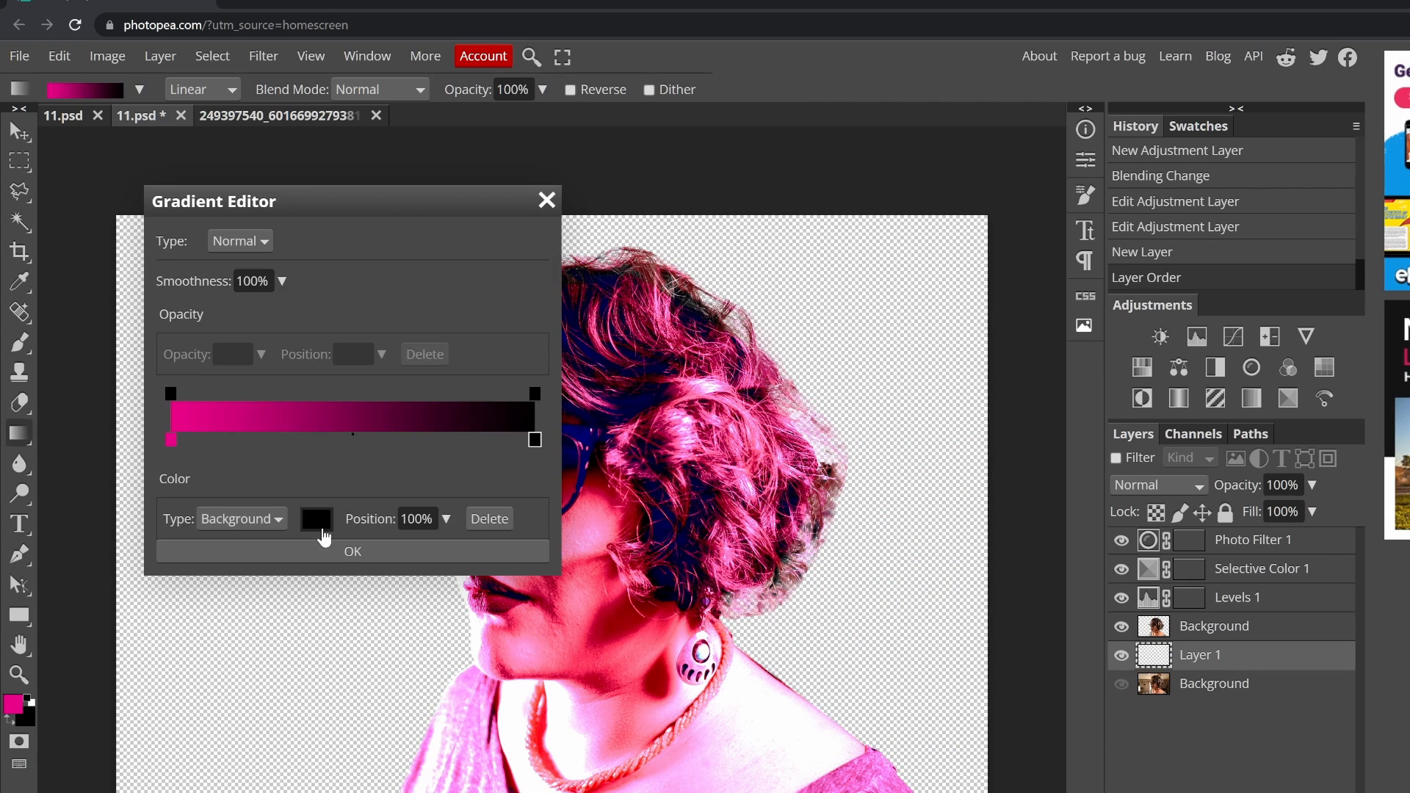
pyautogui.click(318, 521)
pyautogui.click(158, 231)
pyautogui.click(504, 462)
pyautogui.click(353, 552)
pyautogui.moveTo(568, 683); pyautogui.dragTo(568, 386)
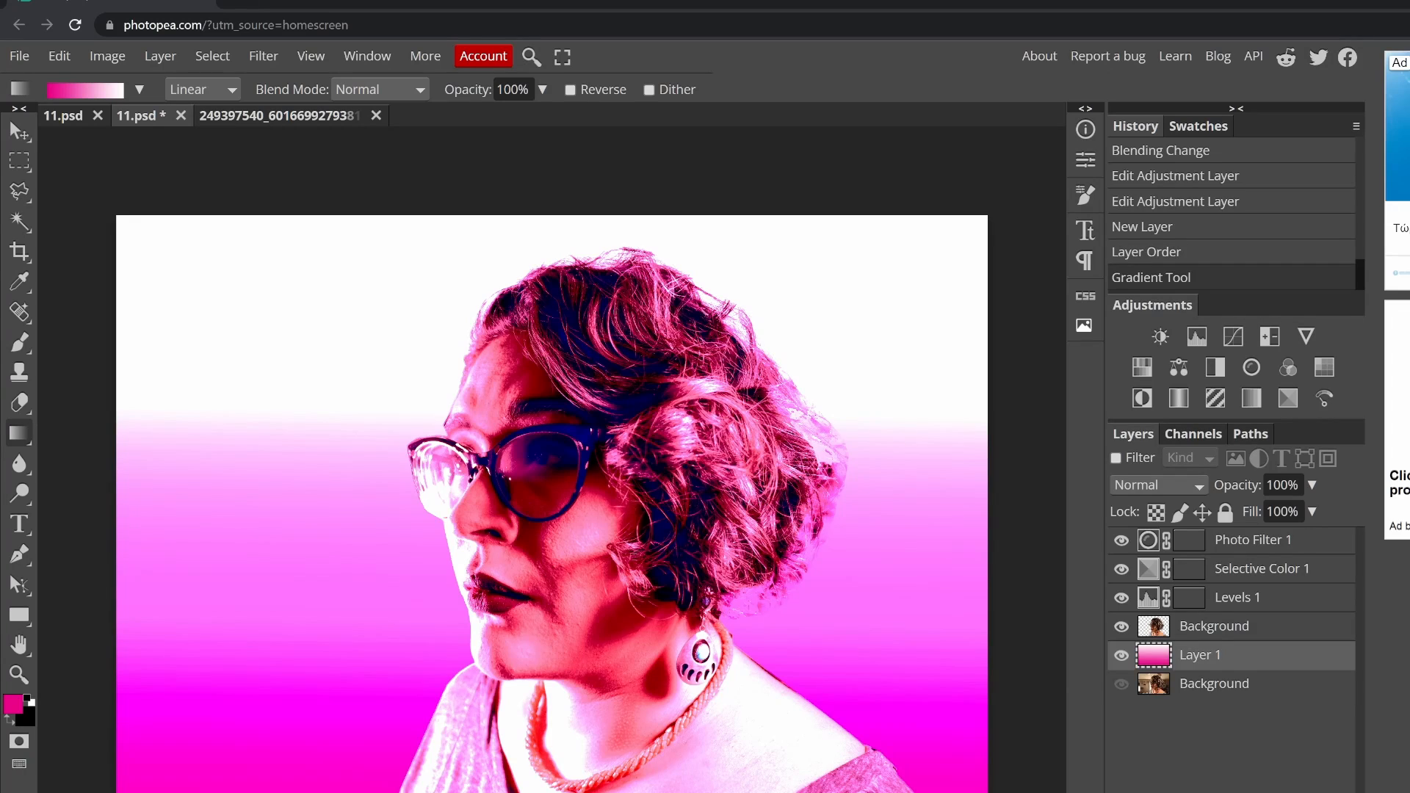
# - Try the Screen, Color Burn and other blend modes on the cut-out portrait layer
pyautogui.click(1248, 627)
pyautogui.click(1156, 485)
pyautogui.click(1165, 674)
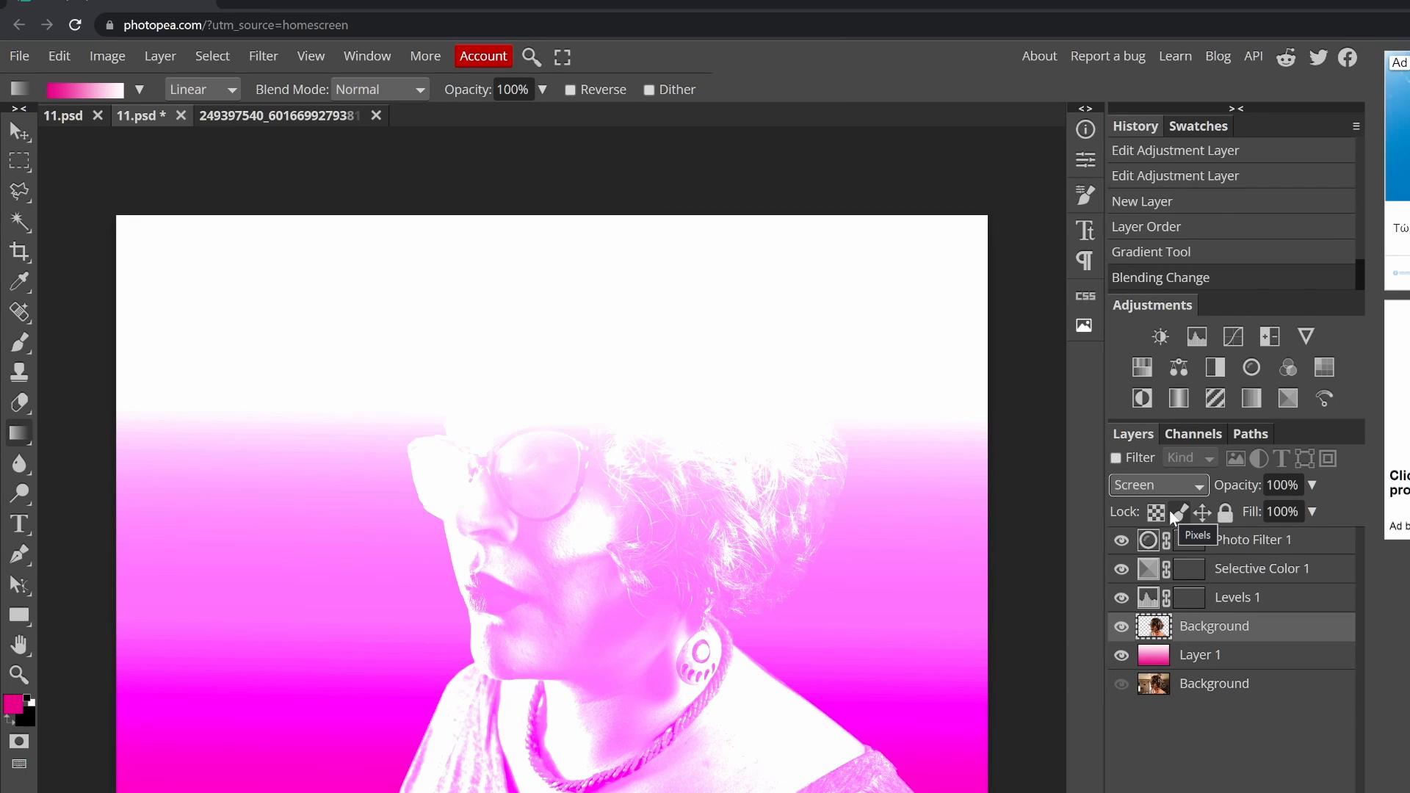
pyautogui.click(1163, 485)
pyautogui.click(1138, 777)
pyautogui.click(1163, 485)
pyautogui.click(1150, 607)
pyautogui.click(1163, 483)
pyautogui.click(1148, 590)
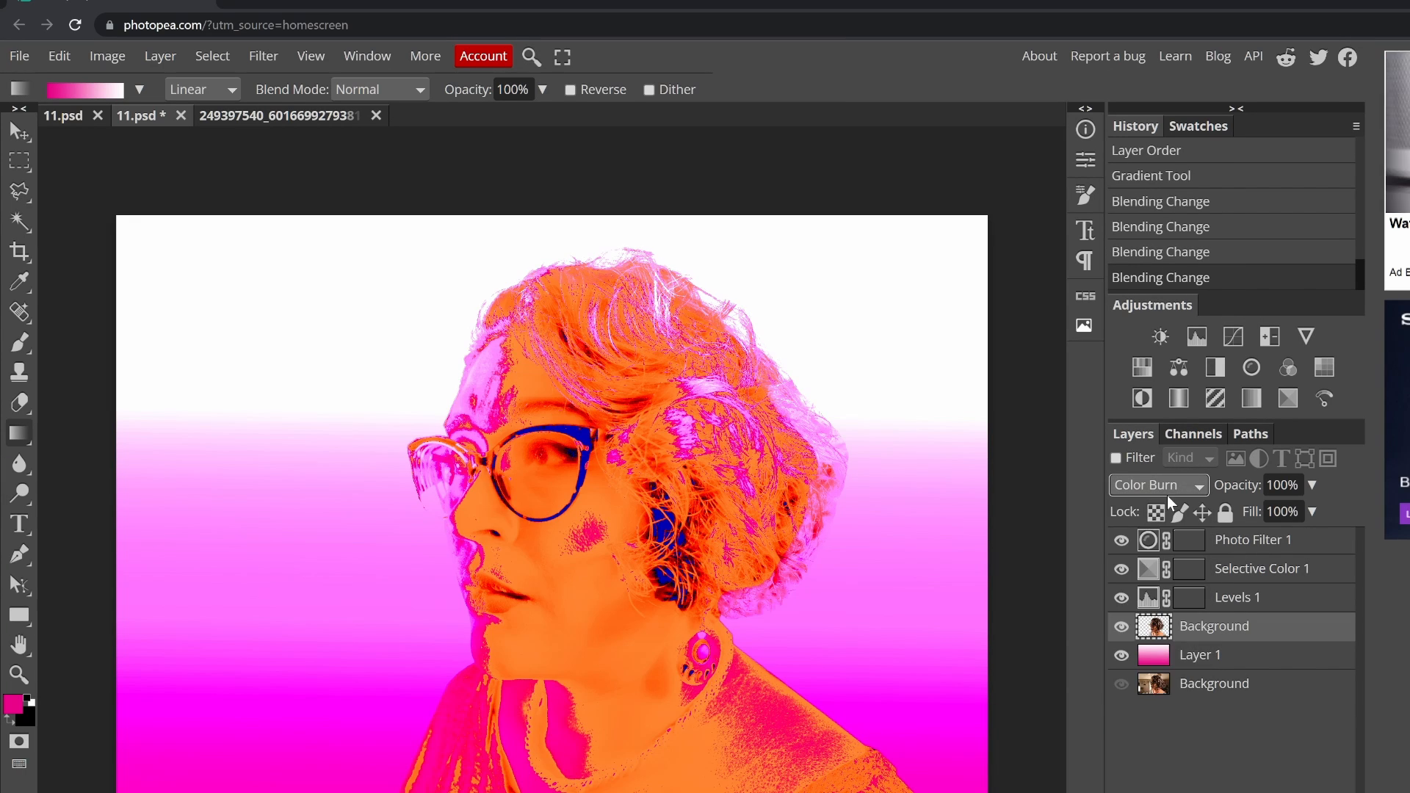
# - Test further blend modes on the cut-out portrait layer, including Exclusion
pyautogui.click(1166, 485)
pyautogui.click(1145, 792)
pyautogui.click(1166, 485)
pyautogui.moveTo(1202, 628); pyautogui.dragTo(1202, 723)
pyautogui.click(1148, 761)
pyautogui.click(1164, 484)
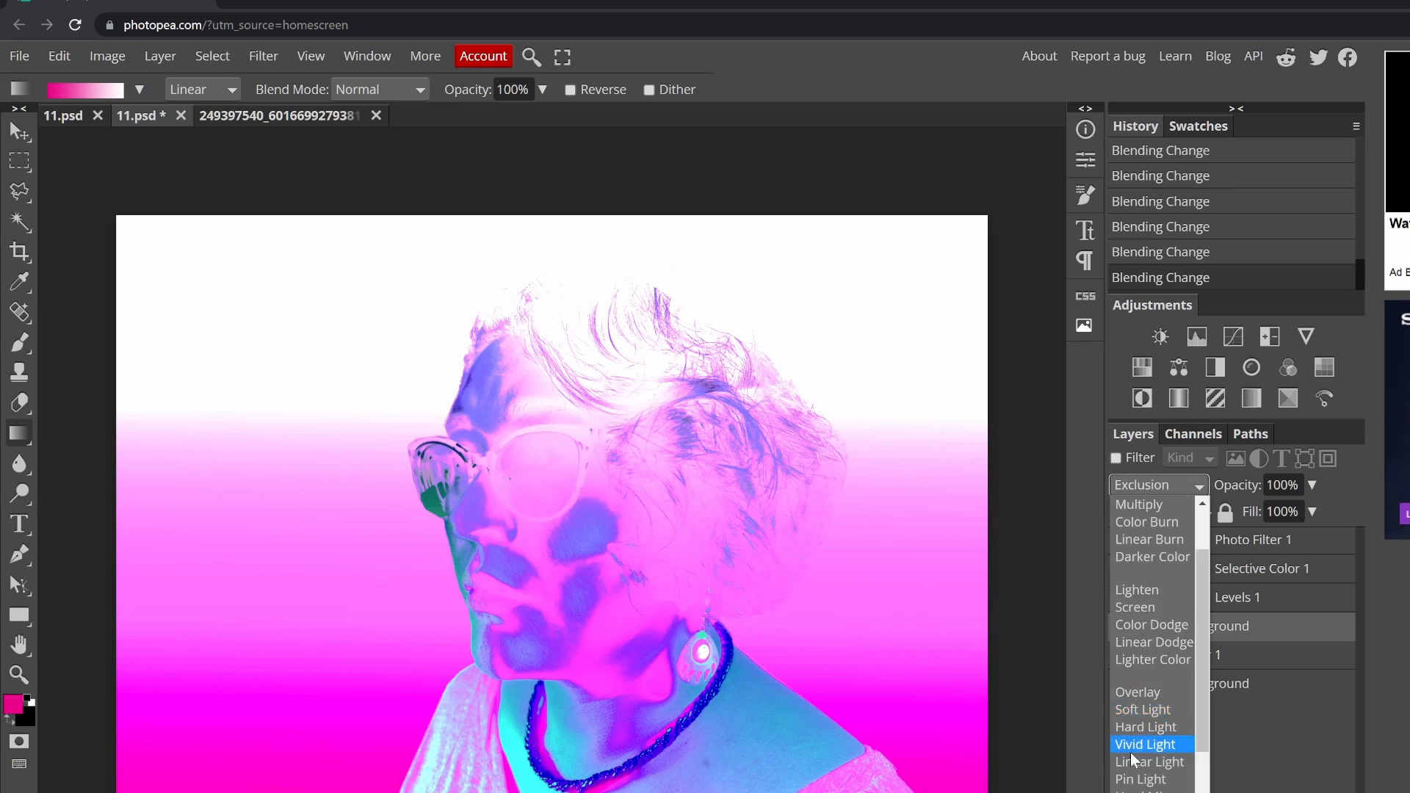
pyautogui.click(1140, 776)
pyautogui.click(1165, 485)
pyautogui.click(1128, 783)
pyautogui.click(1165, 485)
pyautogui.click(1138, 499)
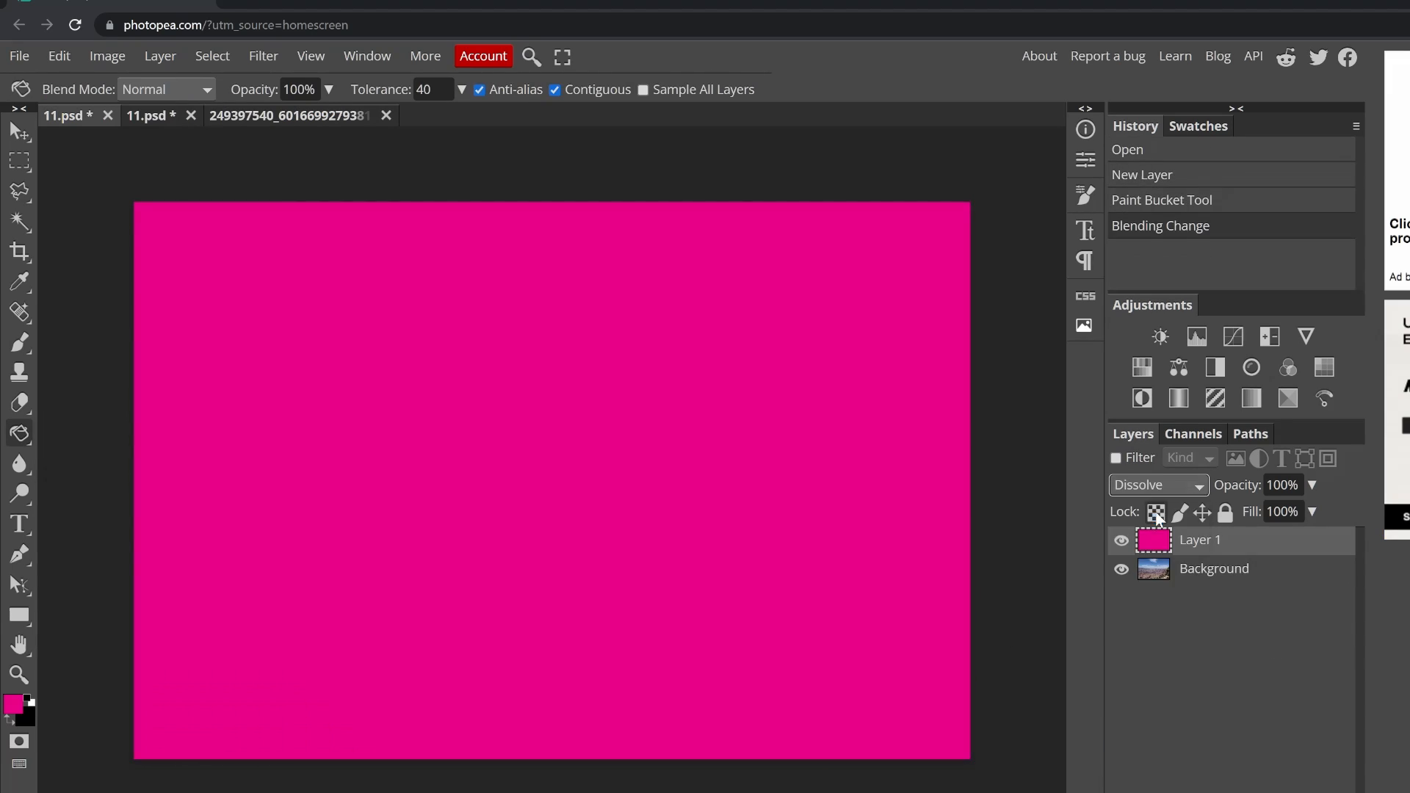
# - Test Hue and other blend modes on the pink-filled Layer 1 over the canyon photo
pyautogui.click(1158, 485)
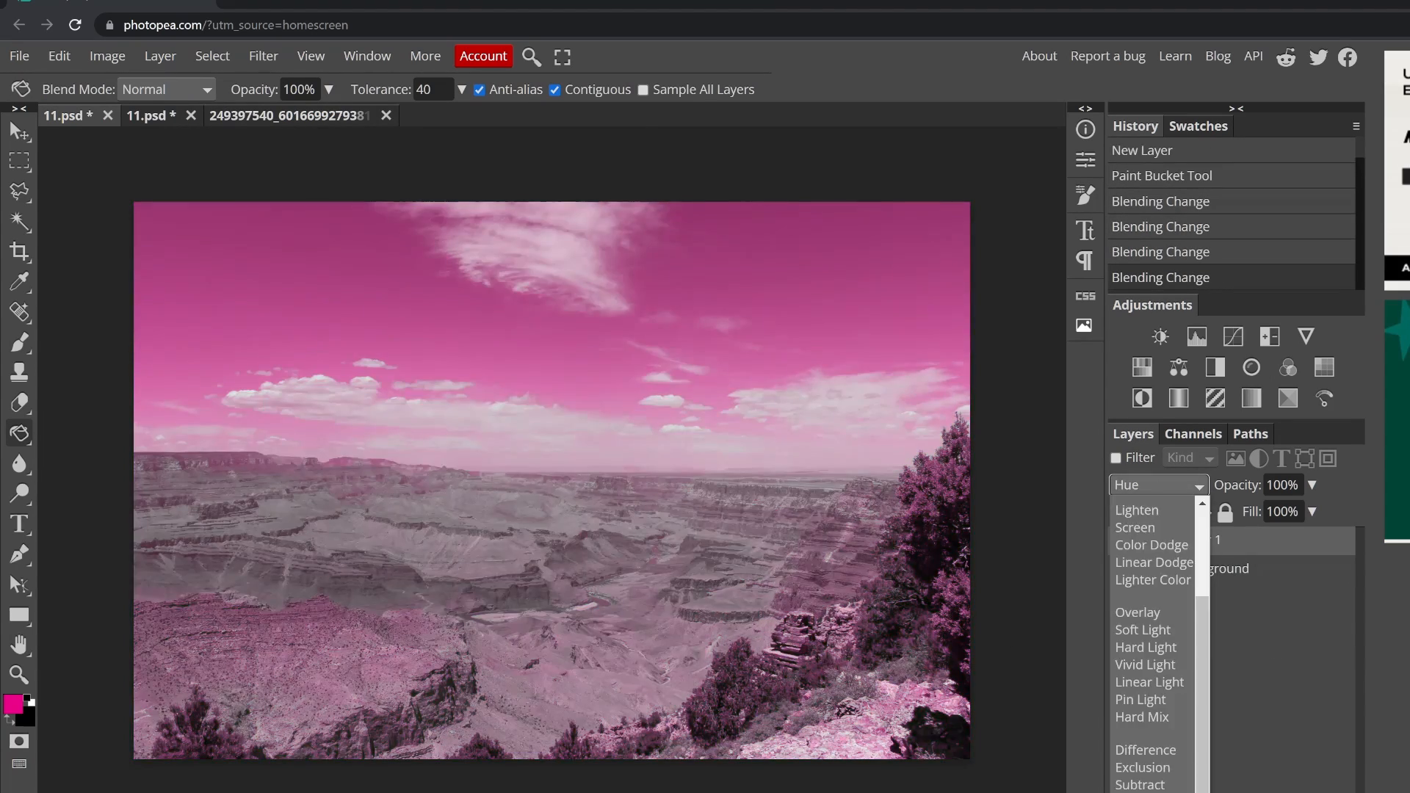
pyautogui.click(1145, 664)
pyautogui.click(1158, 485)
pyautogui.click(1143, 767)
# - Add a Levels adjustment above the canyon Background, adjust its input sliders, and collapse the properties
pyautogui.click(1227, 569)
pyautogui.click(1197, 338)
pyautogui.moveTo(795, 355); pyautogui.dragTo(862, 356)
pyautogui.moveTo(953, 355); pyautogui.dragTo(942, 356)
pyautogui.click(1085, 159)
pyautogui.click(1219, 599)
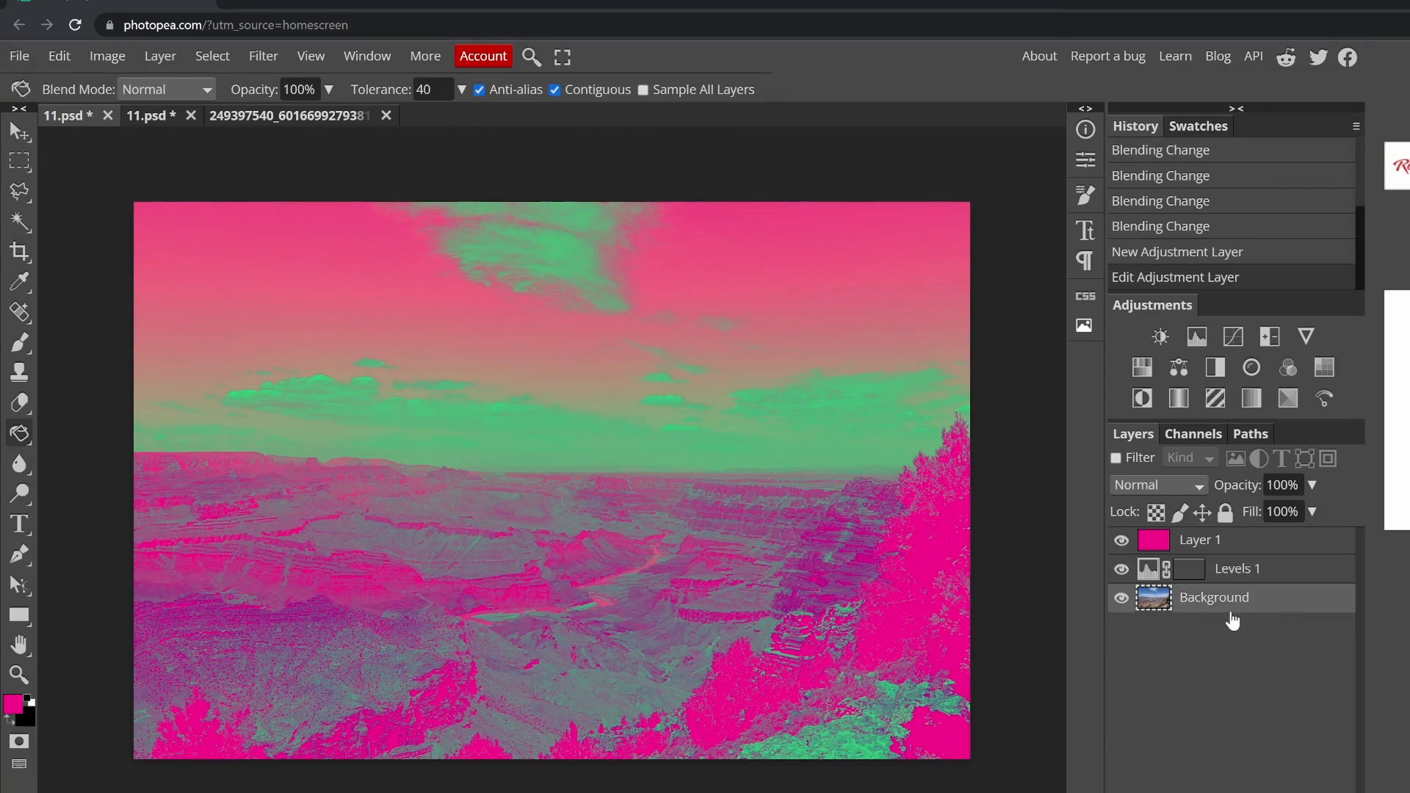
# - Duplicate the canyon Background, bring the copy to the front and change its blend mode to Color
pyautogui.hotkey('ctrl', 'j')
pyautogui.hotkey('ctrl', 'shift', ']')
pyautogui.click(1158, 485)
pyautogui.click(1146, 702)
# - Try more blend modes on the canyon Background copy, ending with Linear Light
pyautogui.click(1157, 485)
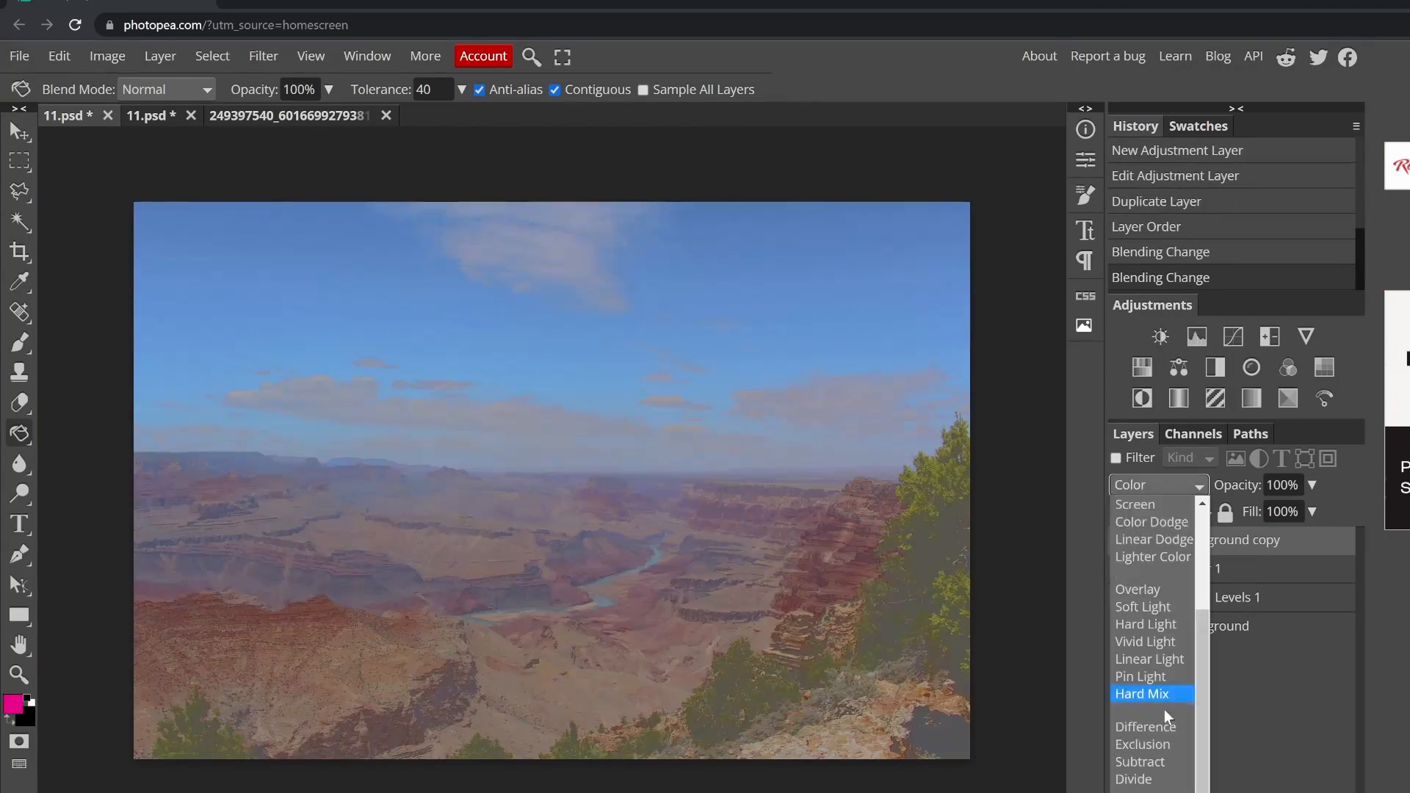
pyautogui.click(1138, 771)
pyautogui.click(1128, 490)
pyautogui.click(1143, 785)
pyautogui.click(1145, 486)
pyautogui.click(1142, 789)
pyautogui.click(1145, 486)
pyautogui.click(1145, 632)
# - Compare the image with Background copy hidden and shown, and change the copy's blend mode to Hard Light
pyautogui.click(1121, 542)
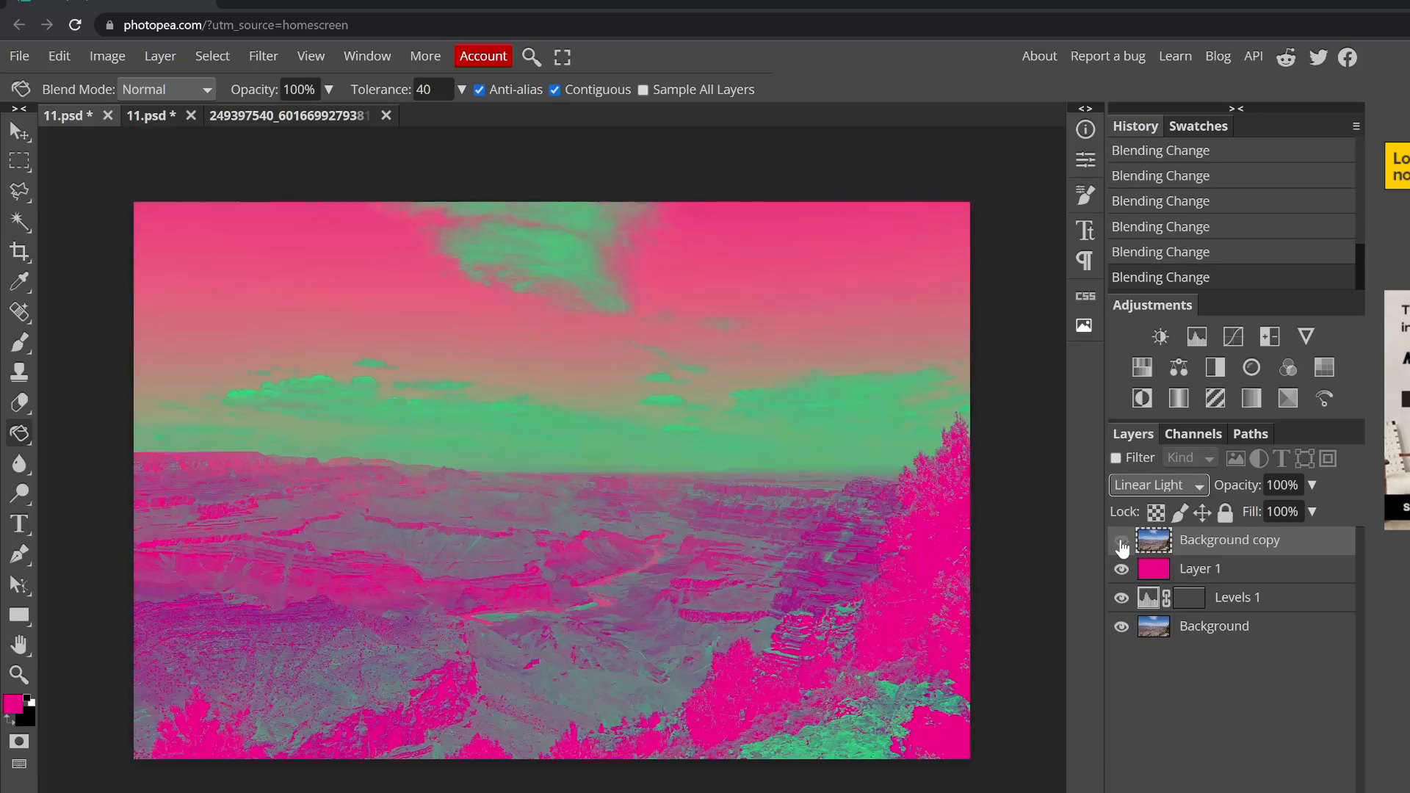
pyautogui.click(1121, 542)
pyautogui.click(1121, 542)
pyautogui.click(1121, 541)
pyautogui.hotkey('alt', 'shift', 'h')
pyautogui.click(1121, 541)
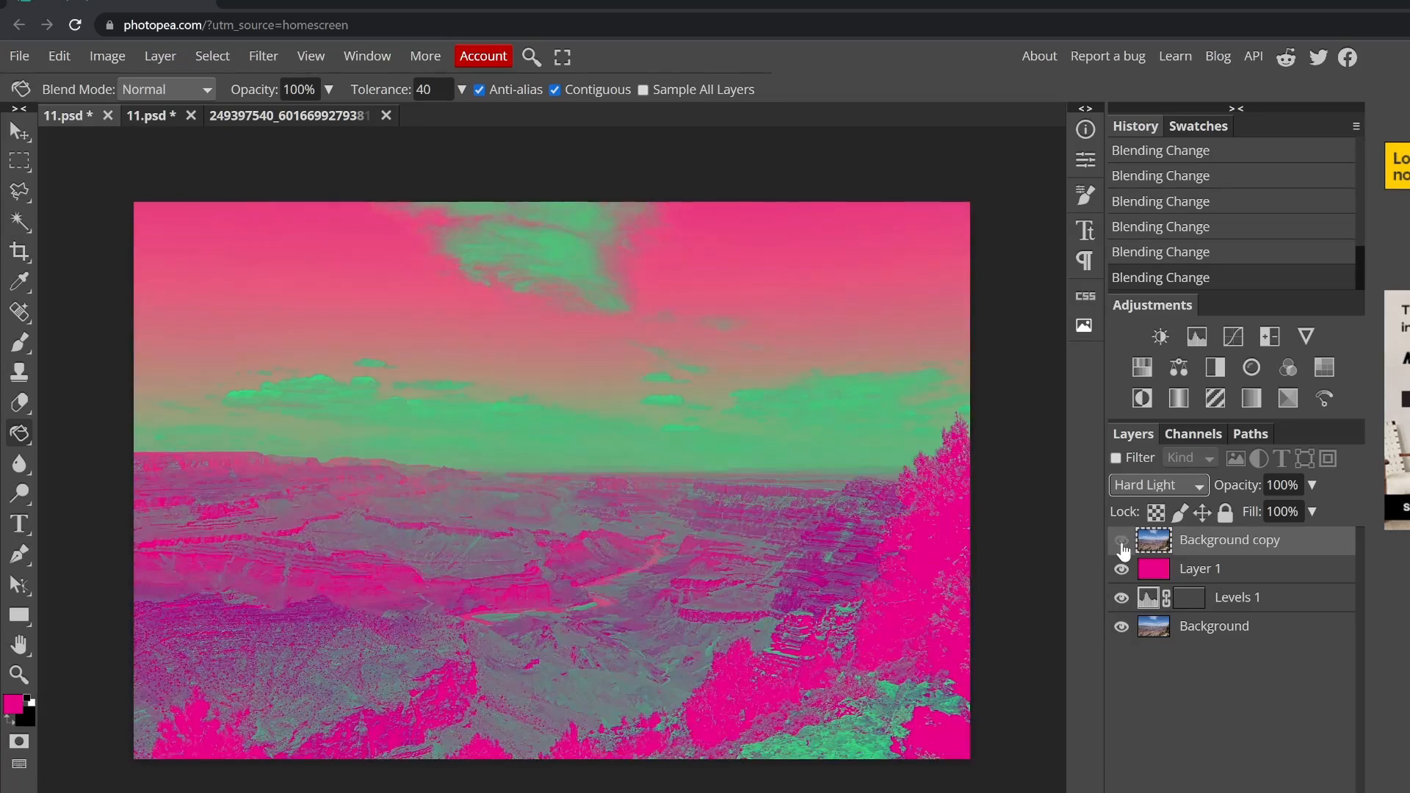
pyautogui.click(1121, 542)
pyautogui.click(1121, 542)
# - Set the Levels 1 inputs to 106, 1.33 and 205, and compare with Background copy hidden and shown
pyautogui.doubleClick(1248, 597)
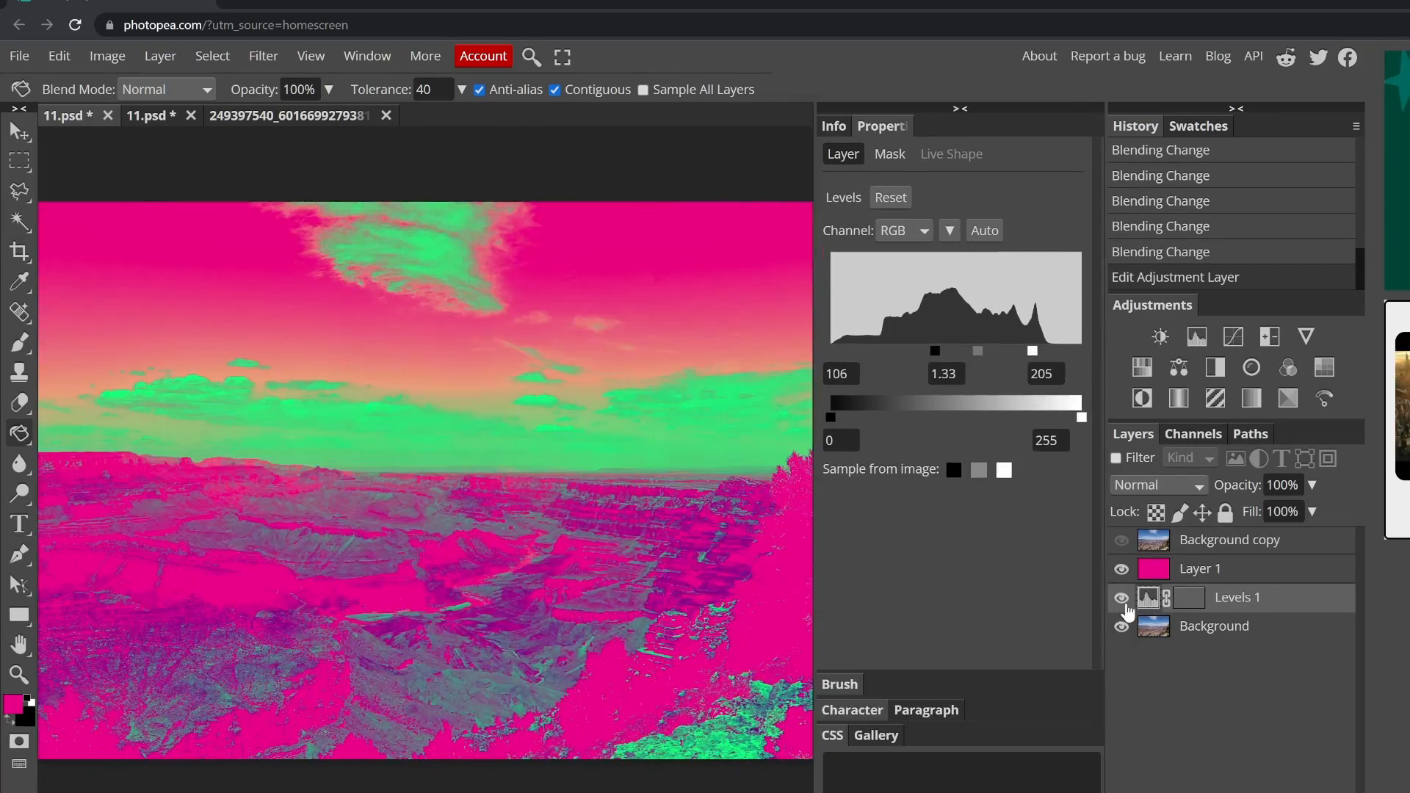
pyautogui.click(960, 109)
pyautogui.click(1123, 542)
pyautogui.click(1123, 542)
pyautogui.click(1123, 542)
# - Try other blend modes on Background copy, ending with Overlay, toggling its visibility to compare
pyautogui.click(1233, 541)
pyautogui.click(1158, 486)
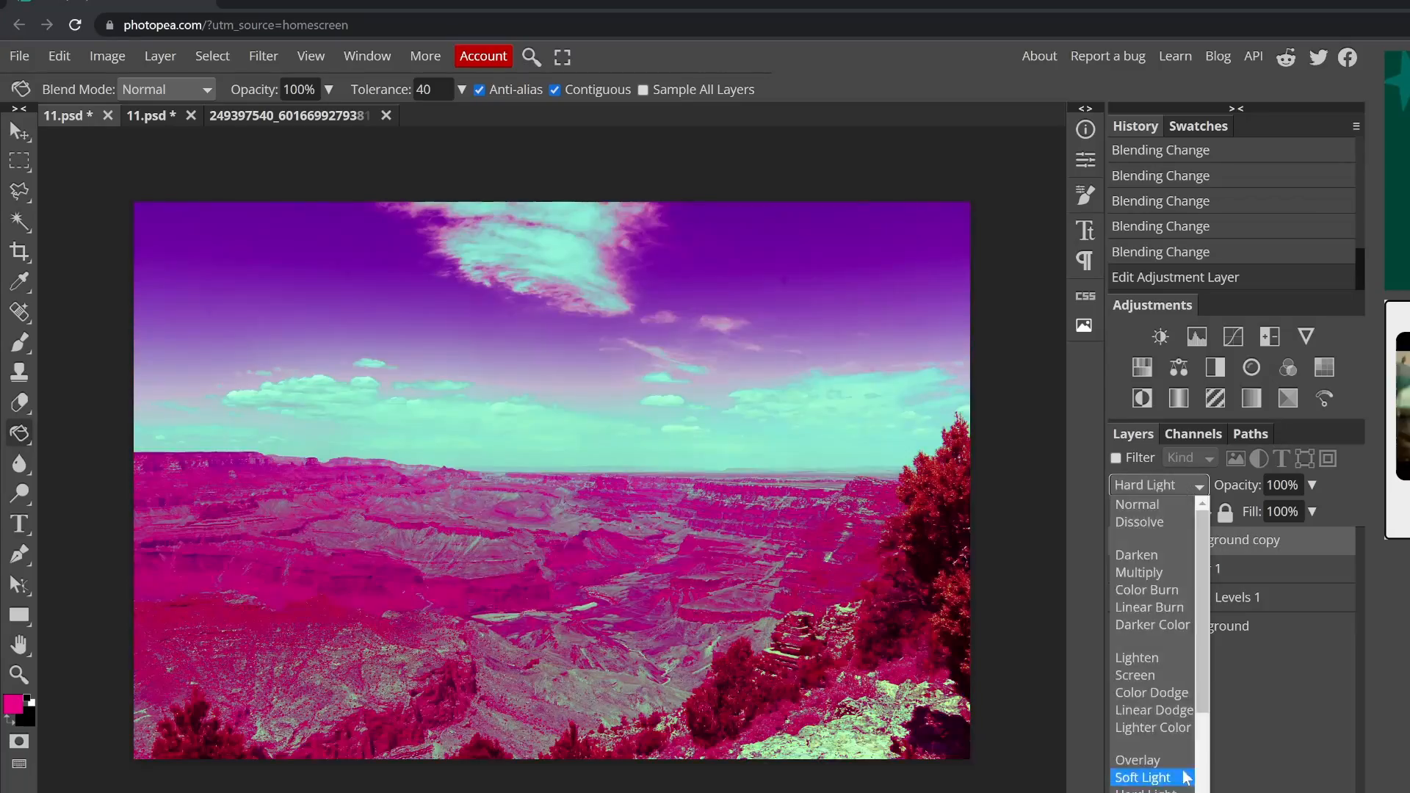
pyautogui.click(1152, 786)
pyautogui.click(1158, 486)
pyautogui.click(1149, 769)
pyautogui.click(1121, 542)
pyautogui.click(1121, 542)
pyautogui.click(1158, 486)
pyautogui.click(1137, 576)
pyautogui.click(1123, 542)
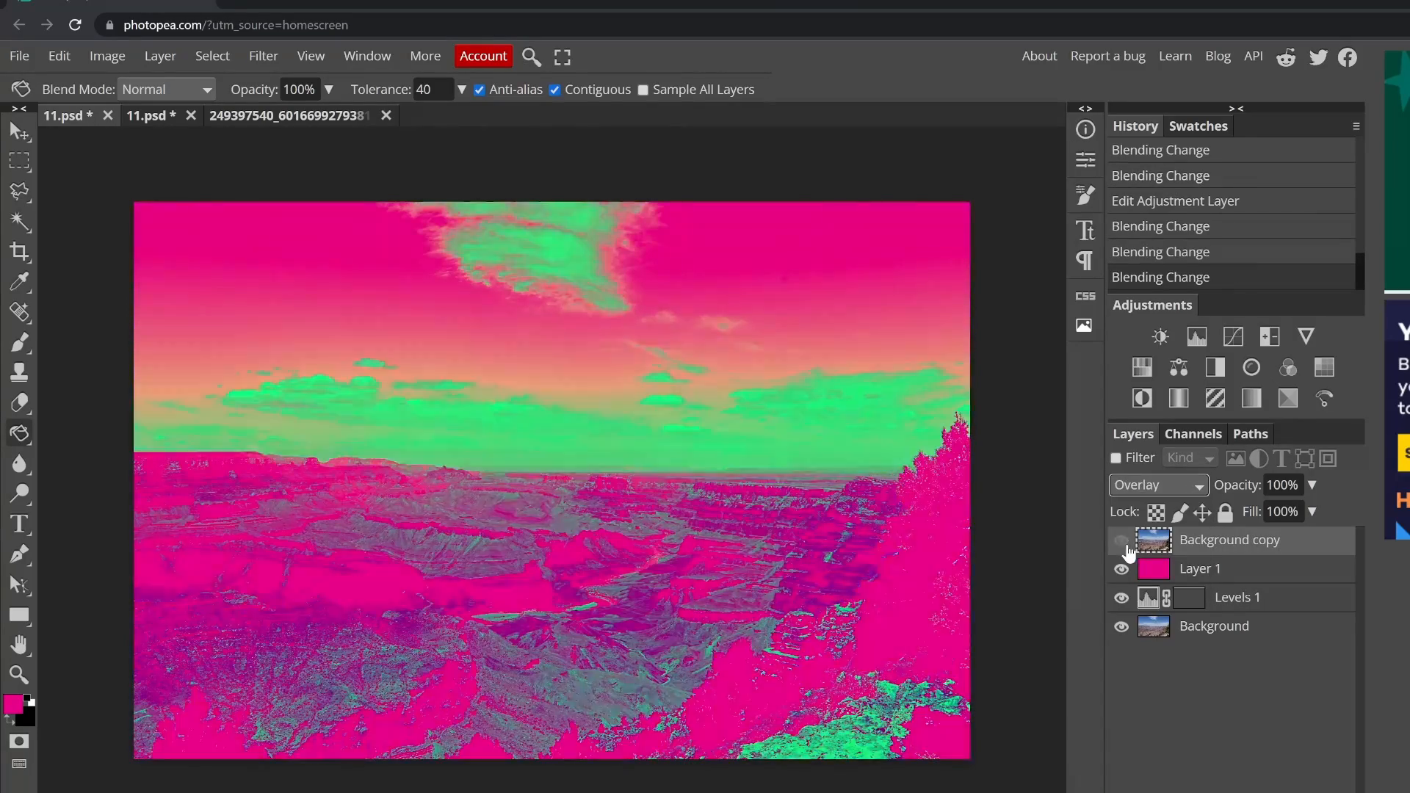
pyautogui.click(1123, 542)
# - Try Screen on Background copy, compare it hidden and shown, and switch the blend mode to Multiply
pyautogui.click(1158, 486)
pyautogui.click(1121, 541)
pyautogui.click(1121, 542)
pyautogui.click(1158, 486)
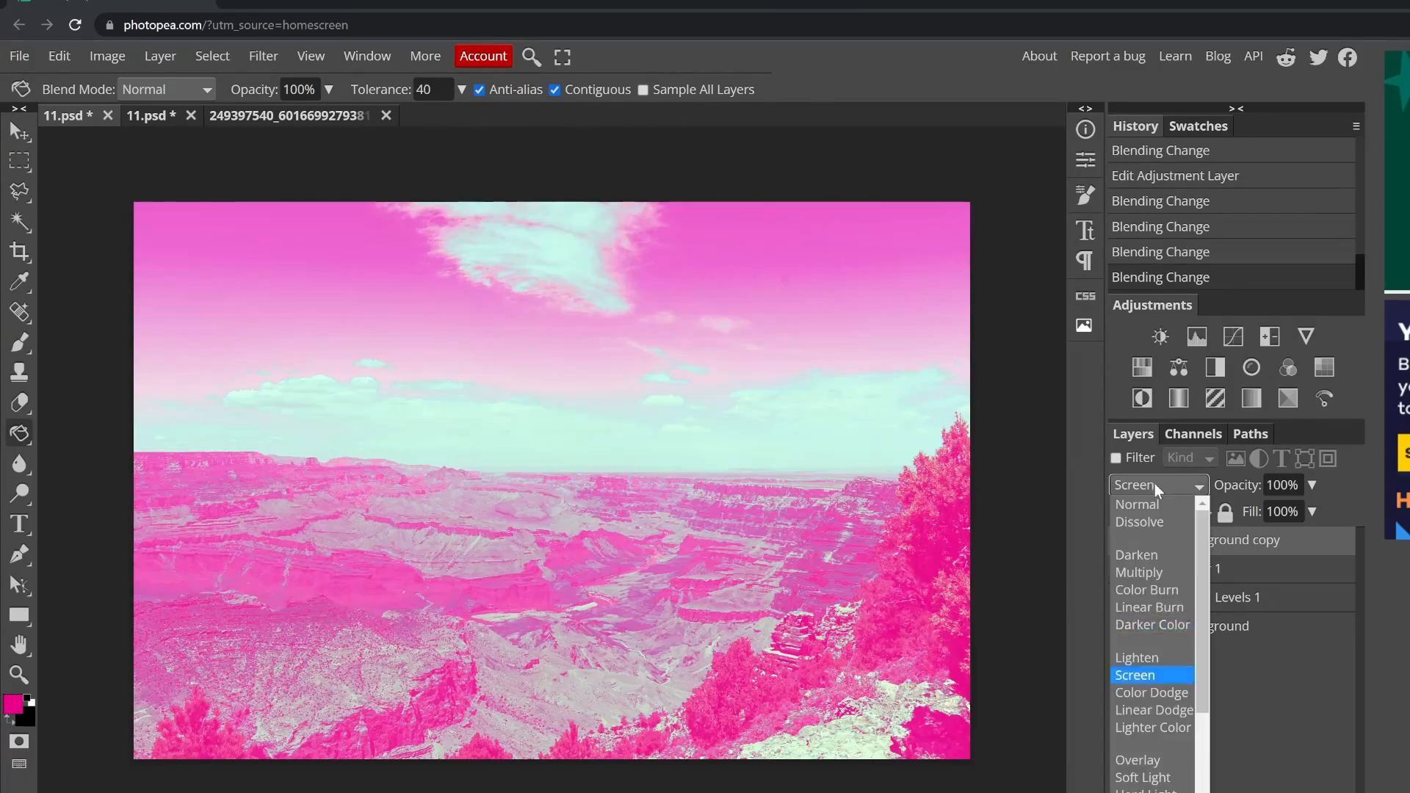
pyautogui.click(1136, 572)
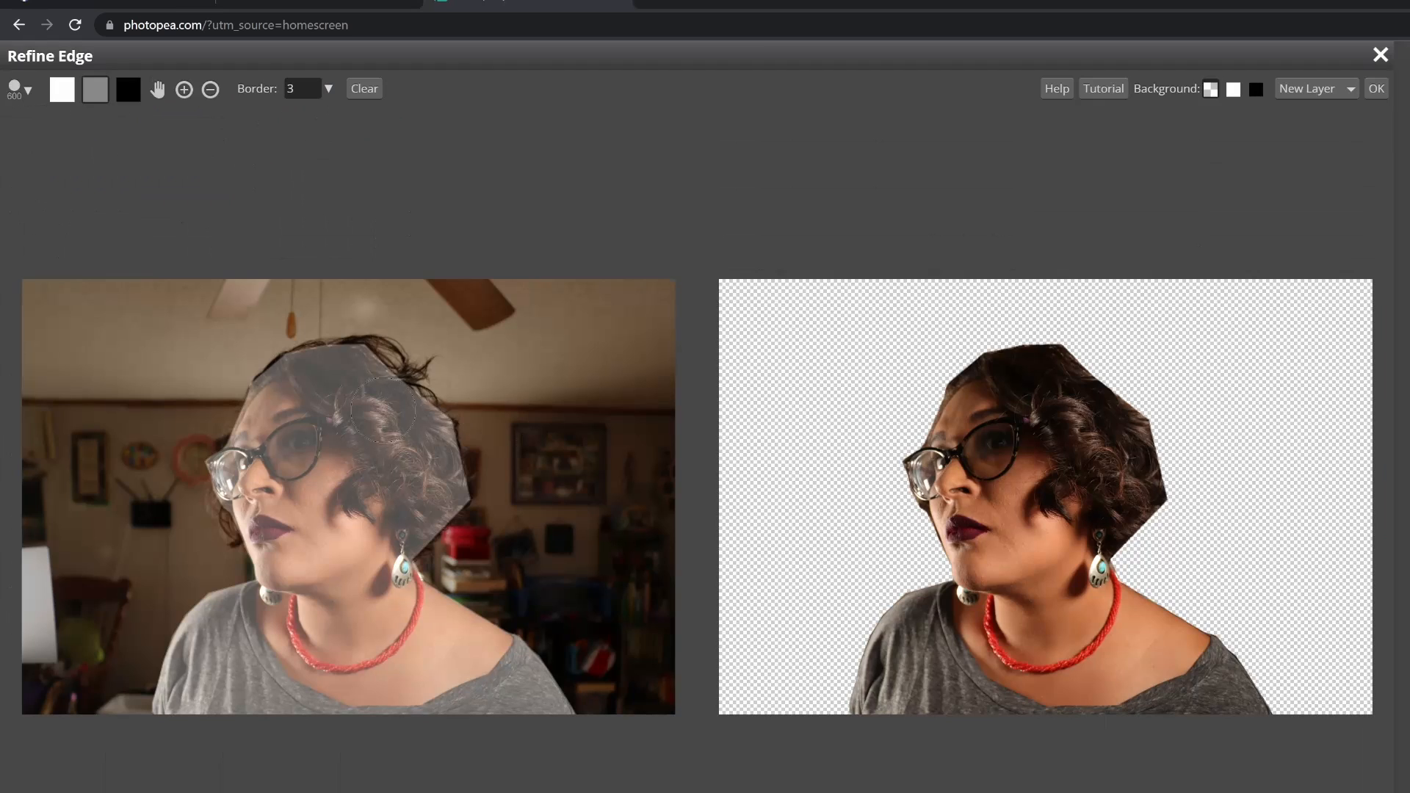
# - Prepare the gray brush in Refine Edge for the portrait's hair outline
pyautogui.click(20, 89)
pyautogui.click(95, 89)
pyautogui.scroll(2, 259, 445)
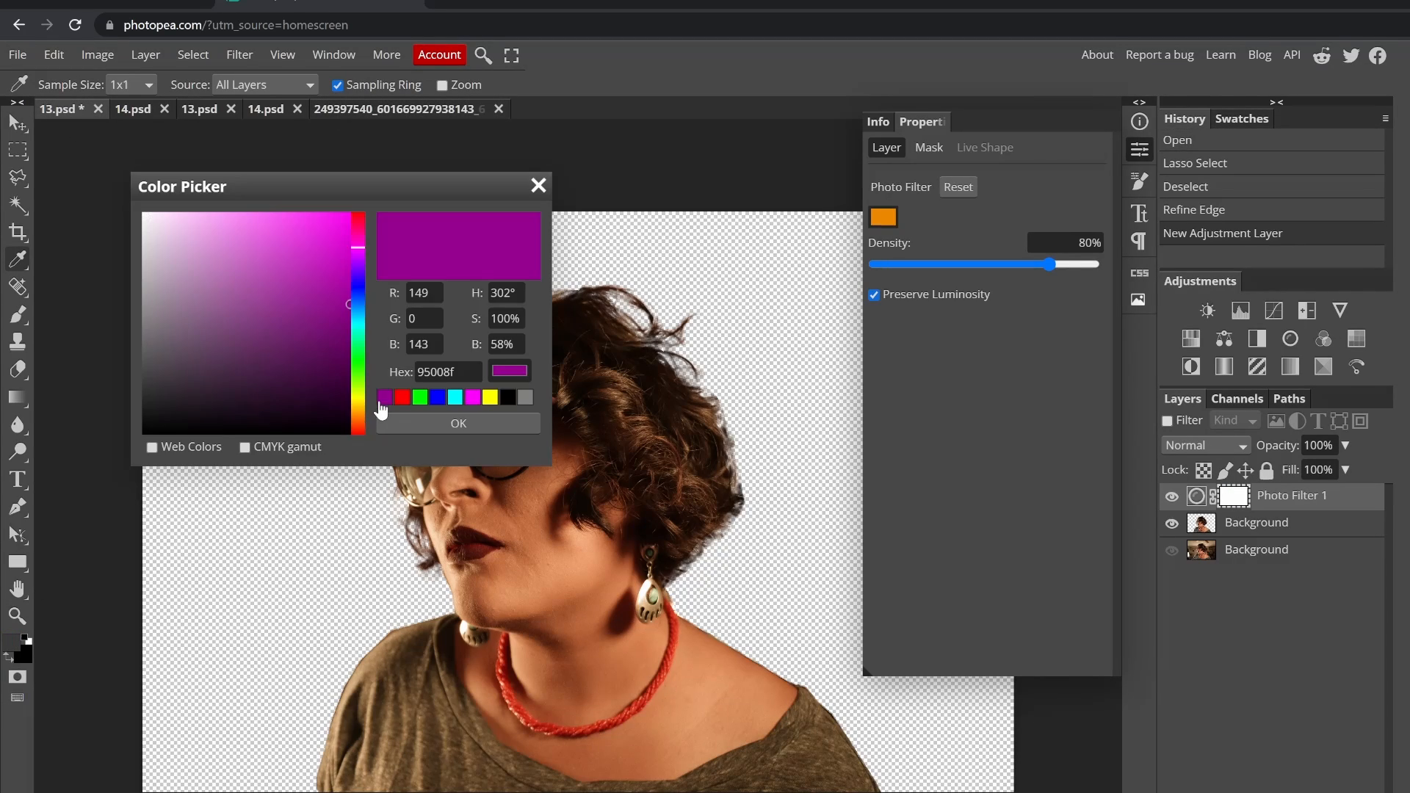
# - Set the Photo Filter color to 95008f and change the adjustment layer's blend mode
pyautogui.click(458, 422)
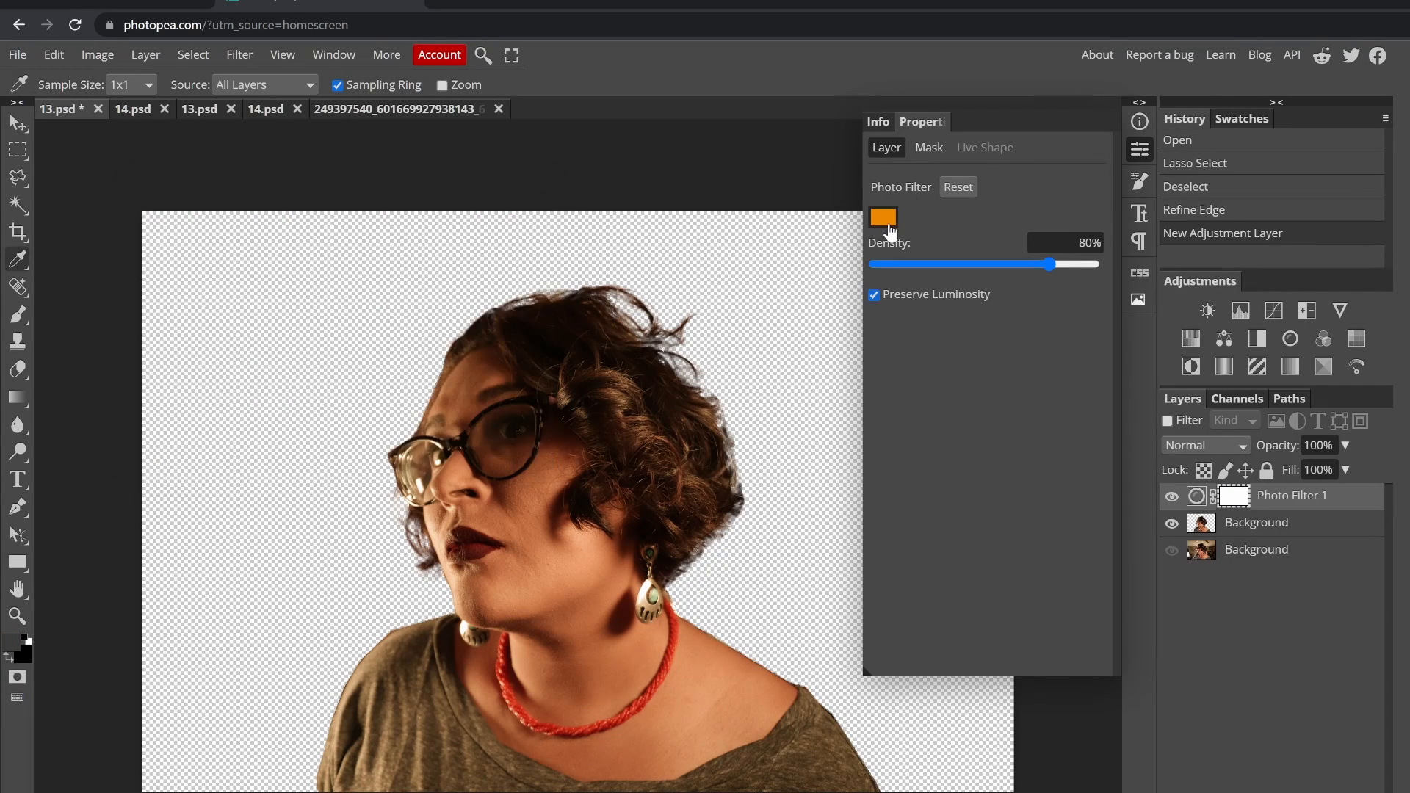
pyautogui.click(1204, 445)
pyautogui.click(1271, 619)
# - Add a Levels adjustment above the cut-out portrait and set its midtones to 1.83
pyautogui.click(1263, 522)
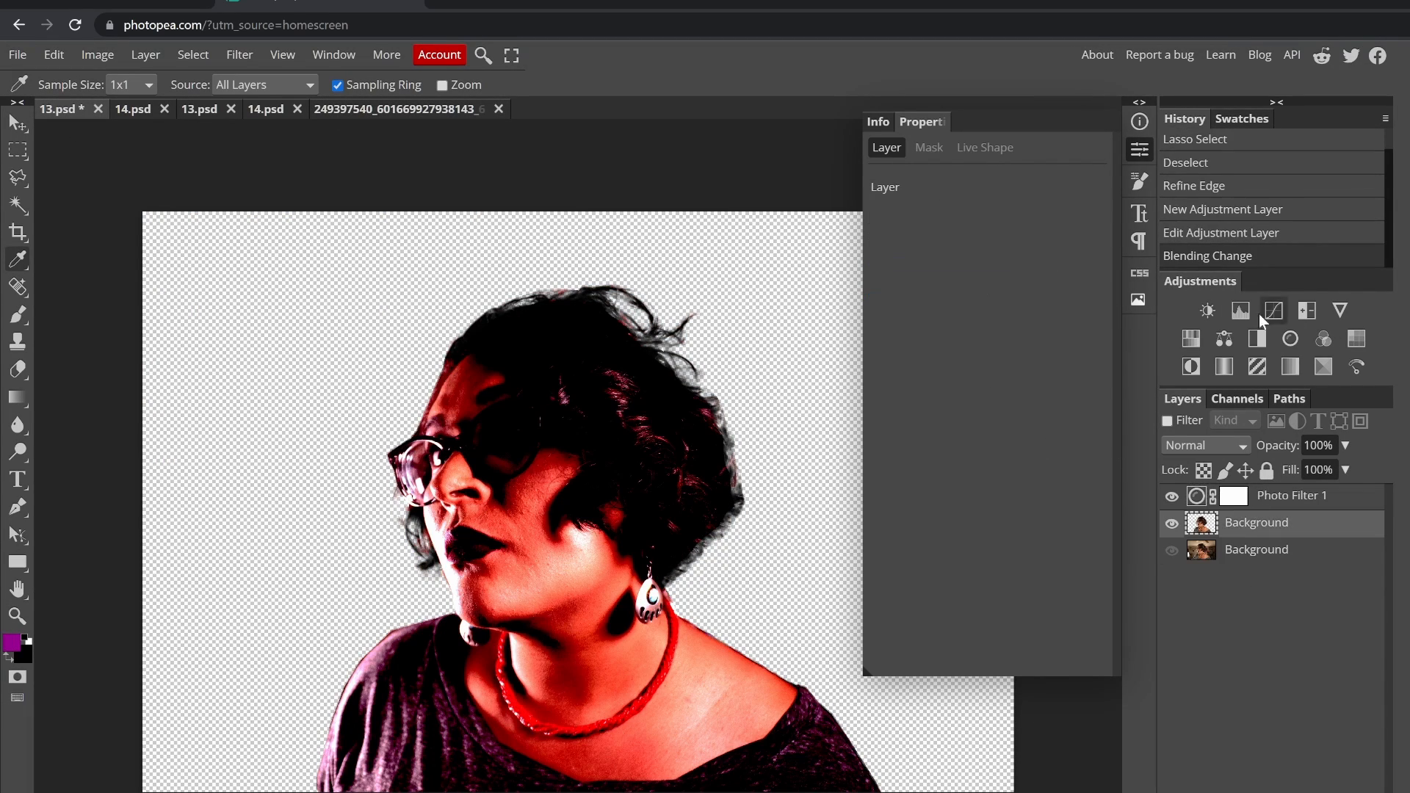
pyautogui.click(1241, 310)
pyautogui.moveTo(989, 326); pyautogui.dragTo(958, 326)
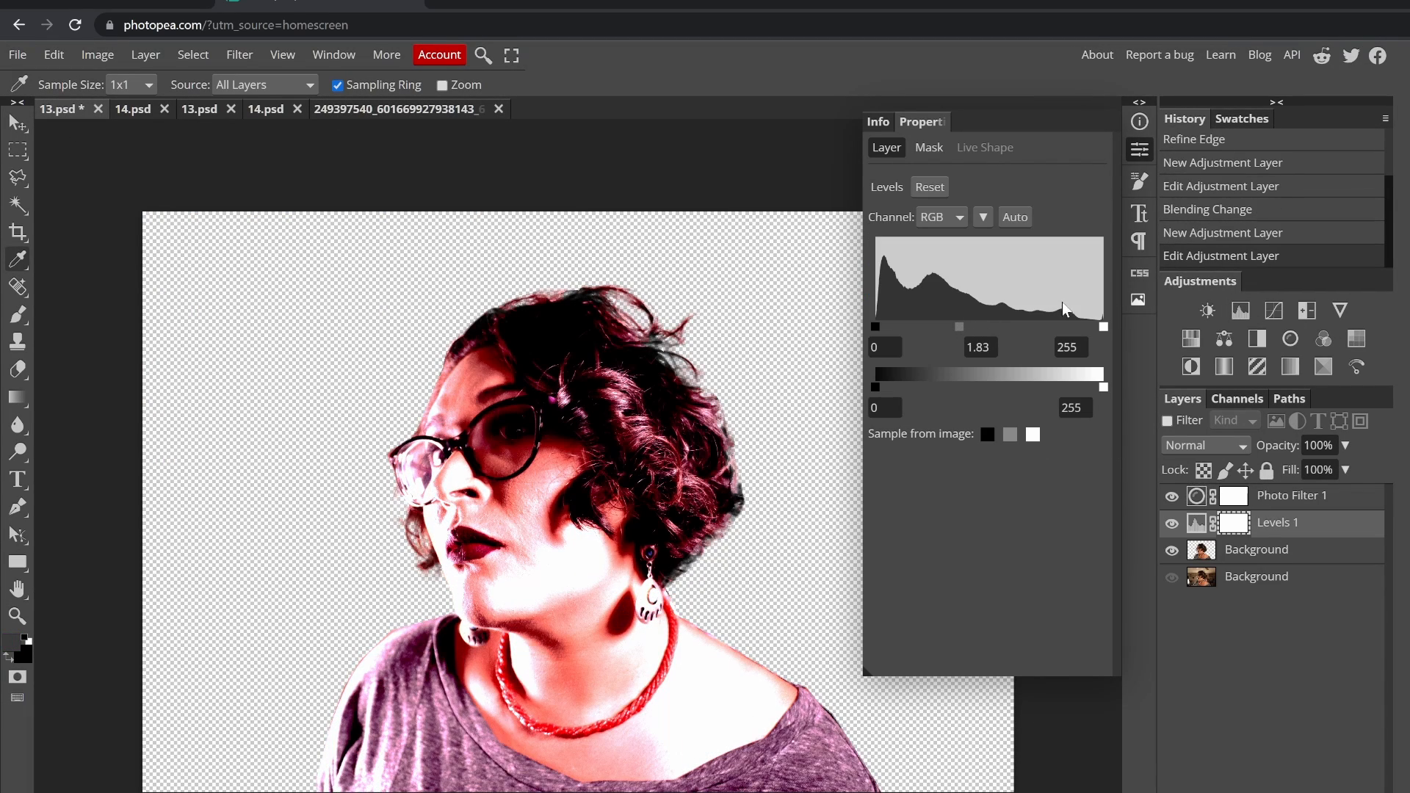
# - Add Selective Color with reds at cyan -74%, magenta 54%, yellow -6% and black -10%, and adjust the yellows
pyautogui.click(1325, 367)
pyautogui.moveTo(984, 264); pyautogui.dragTo(965, 266)
pyautogui.click(938, 217)
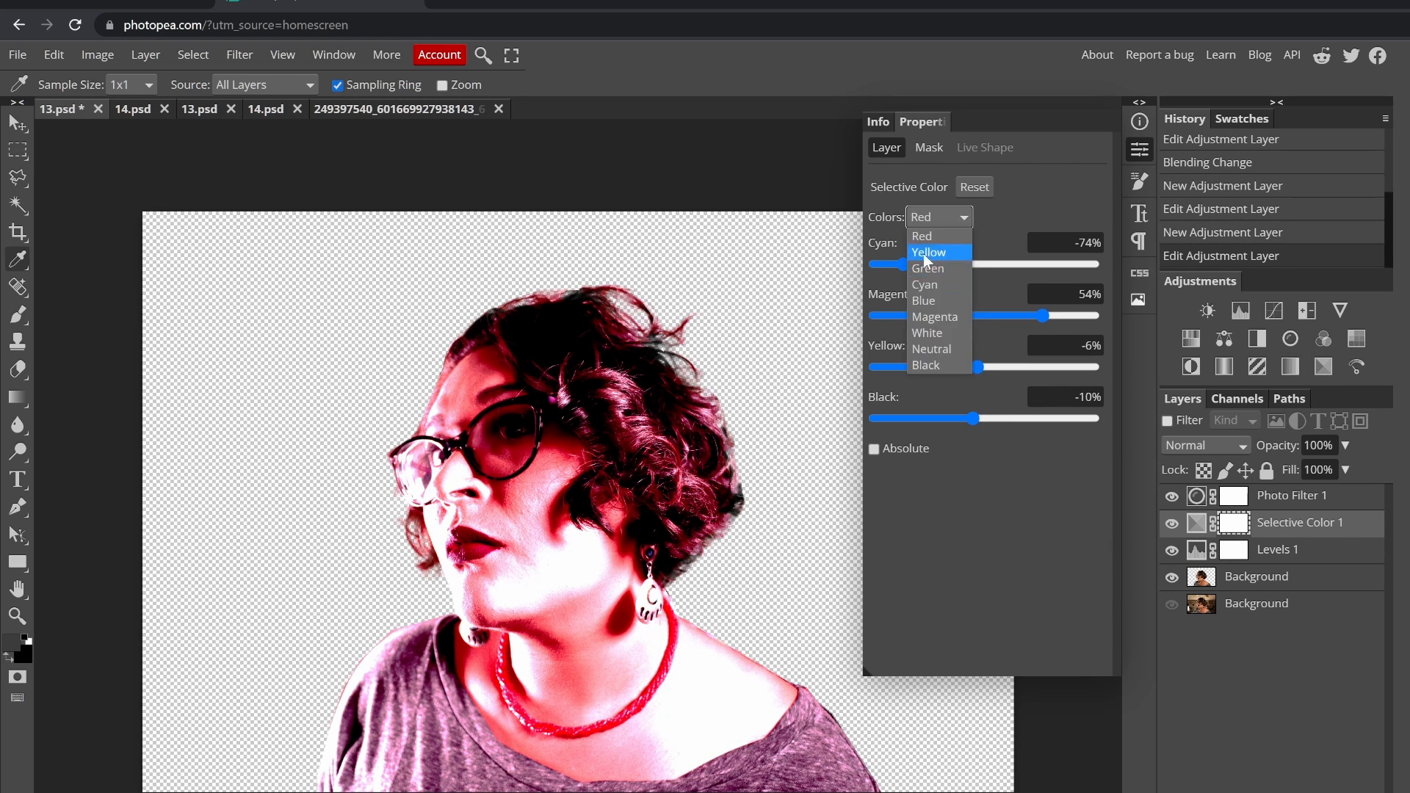
pyautogui.click(923, 254)
pyautogui.moveTo(985, 366); pyautogui.dragTo(1001, 367)
# - Lower cyan in the Selective Color greens, set the cyans to cyan 75%, magenta -15% and yellow 37%, and adjust their black
pyautogui.click(939, 217)
pyautogui.click(929, 270)
pyautogui.moveTo(983, 264); pyautogui.dragTo(958, 266)
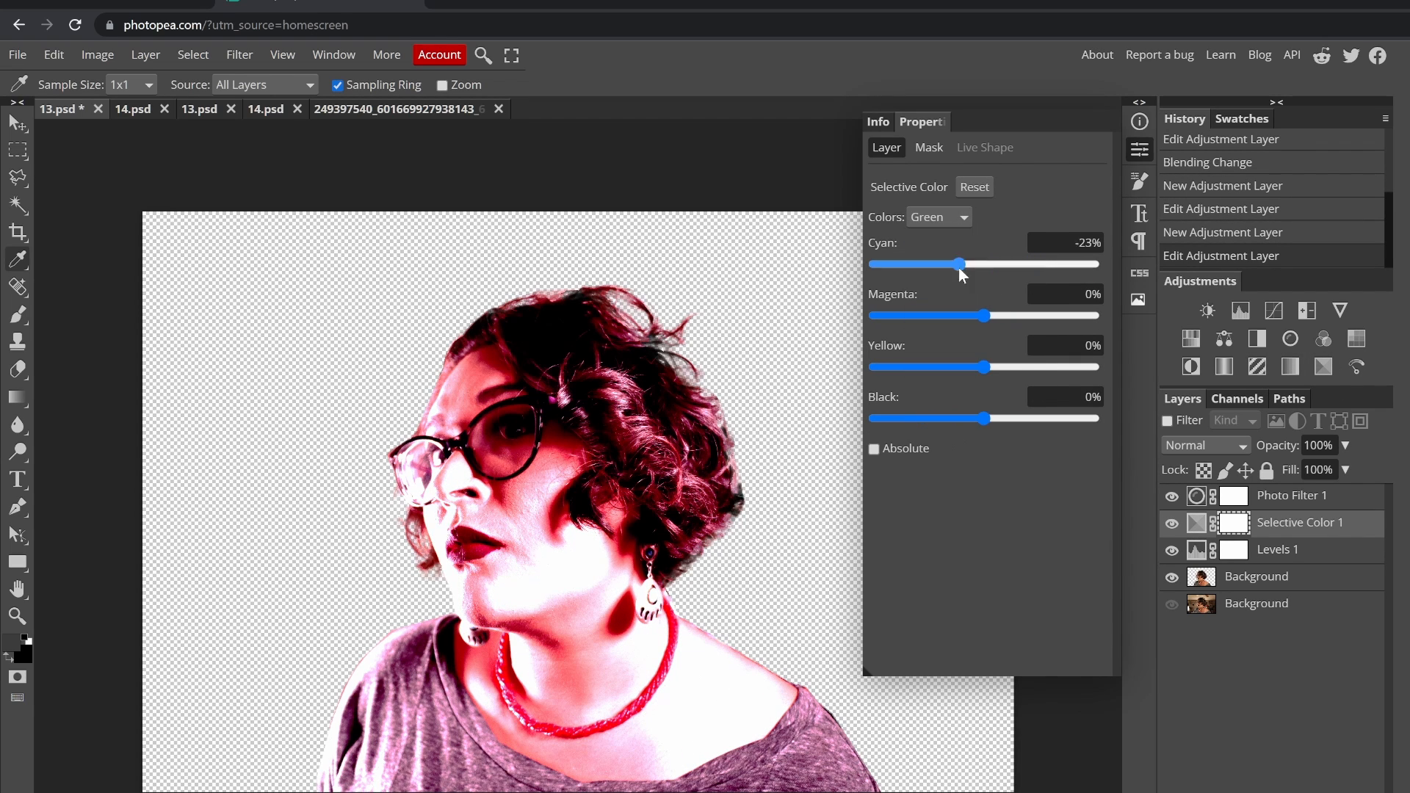
pyautogui.click(938, 217)
pyautogui.click(929, 288)
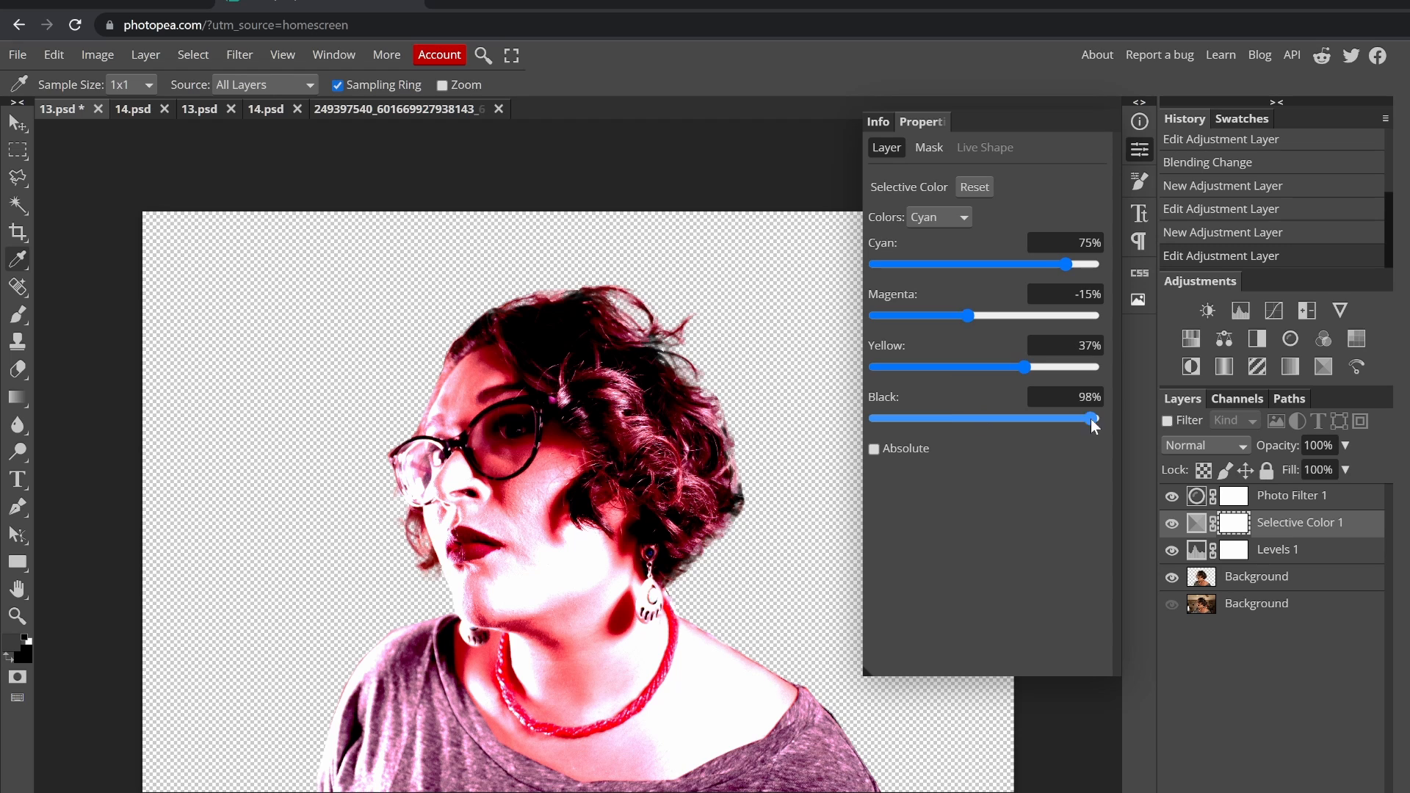
pyautogui.moveTo(1091, 419); pyautogui.dragTo(938, 420)
# - Go through the Selective Color blues and set cyan in the magentas to 100%
pyautogui.click(938, 216)
pyautogui.click(928, 303)
pyautogui.click(938, 217)
pyautogui.click(928, 321)
pyautogui.moveTo(984, 263); pyautogui.dragTo(1119, 282)
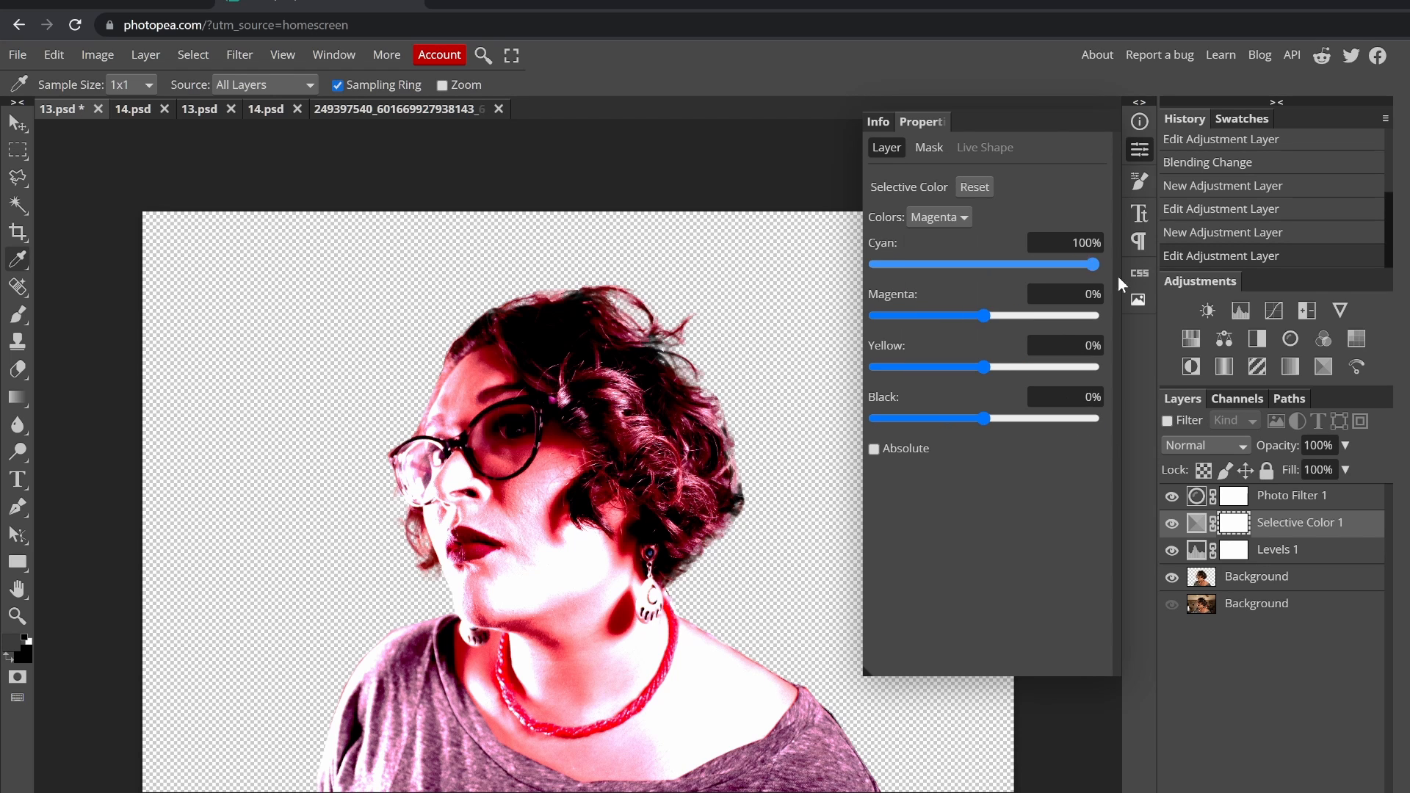
# - Set the Selective Color whites to cyan 1%, magenta 17%, yellow 100% and black 74%
pyautogui.click(938, 217)
pyautogui.click(931, 288)
pyautogui.moveTo(984, 263); pyautogui.dragTo(1002, 264)
pyautogui.moveTo(983, 418); pyautogui.dragTo(1081, 452)
# - Set the Selective Color neutrals to cyan 21%, magenta 9%, yellow -12% and black -38%
pyautogui.click(938, 217)
pyautogui.click(931, 352)
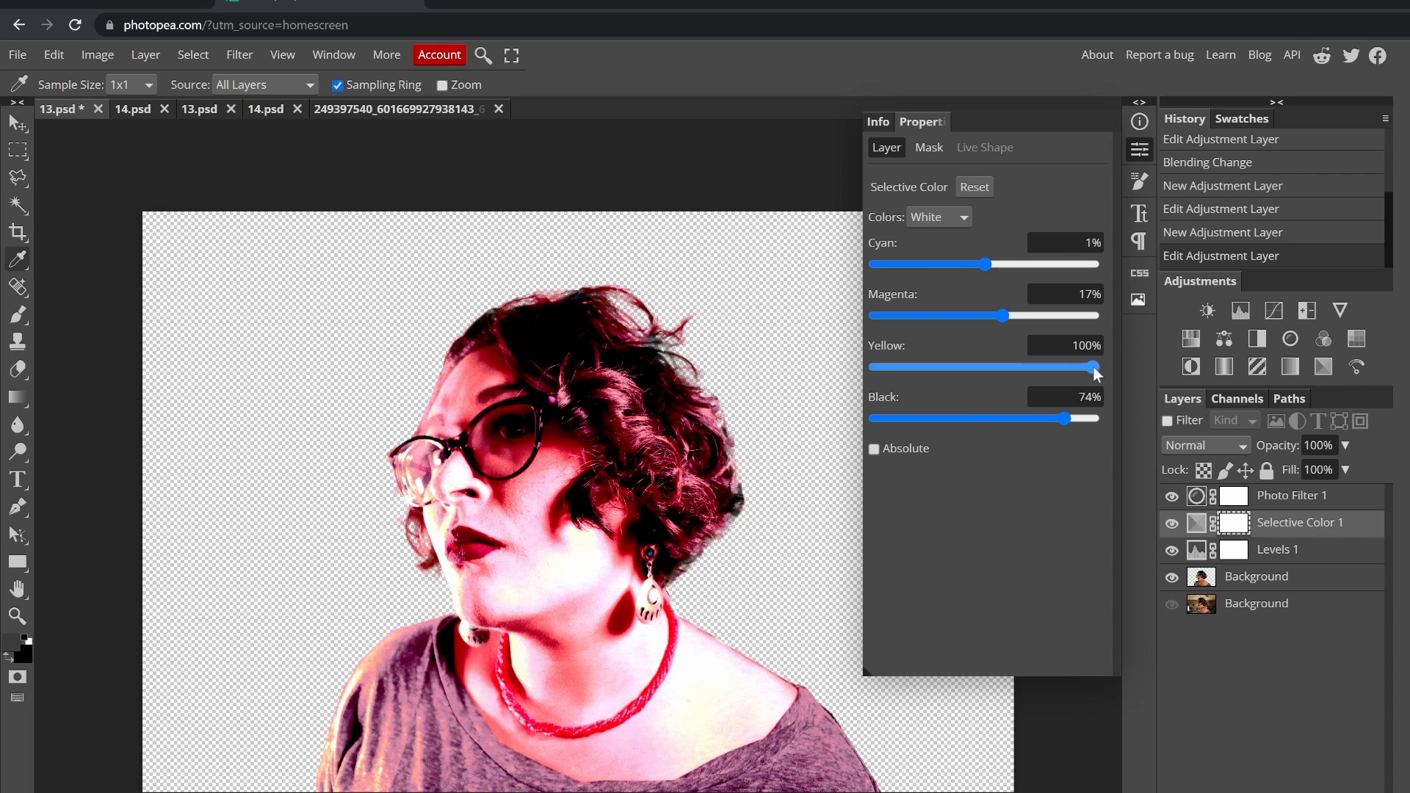
pyautogui.moveTo(984, 366); pyautogui.dragTo(970, 367)
pyautogui.moveTo(984, 264); pyautogui.dragTo(1007, 270)
pyautogui.moveTo(984, 418); pyautogui.dragTo(945, 435)
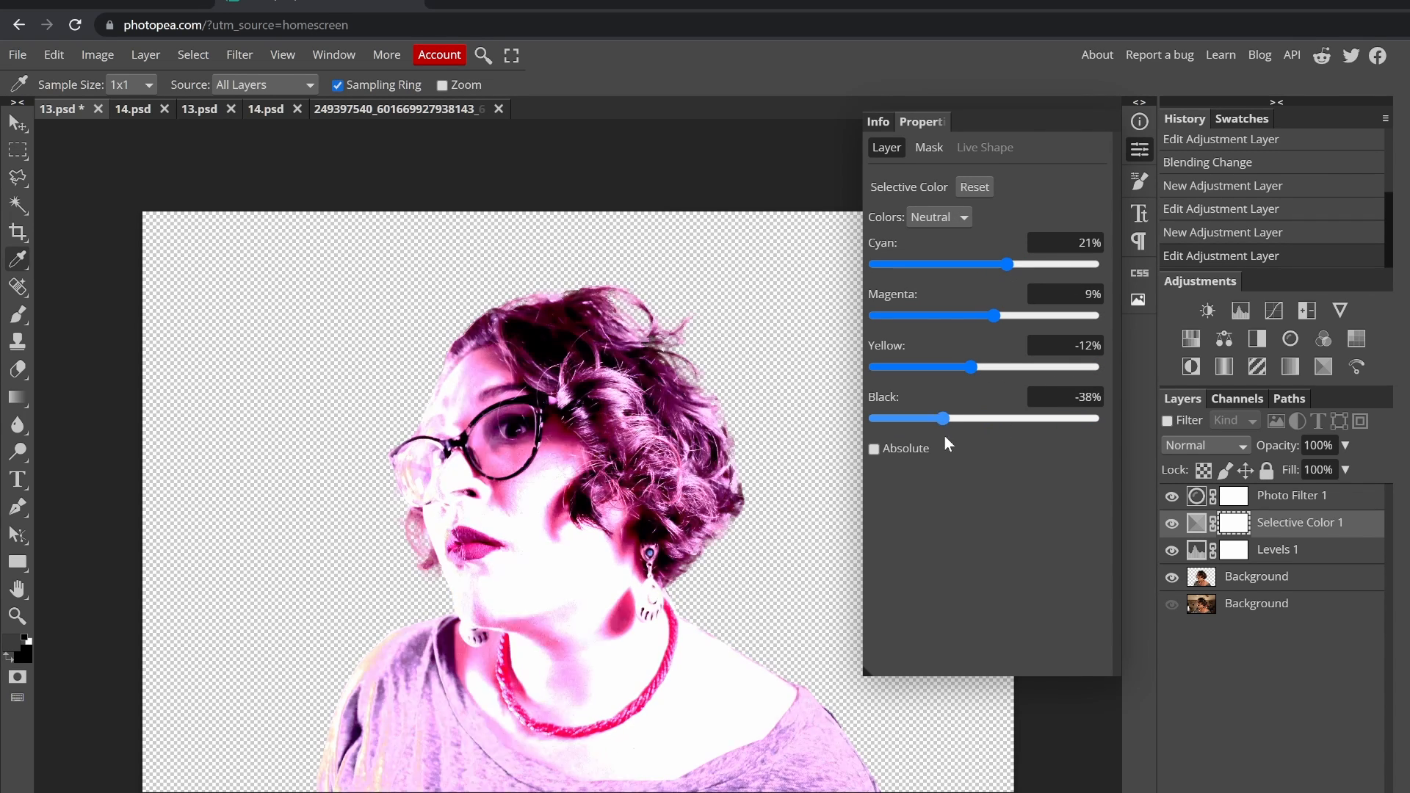
# - Set the Selective Color reds to cyan -37% and yellow 50%, and try the Absolute option
pyautogui.click(939, 217)
pyautogui.click(945, 246)
pyautogui.click(938, 217)
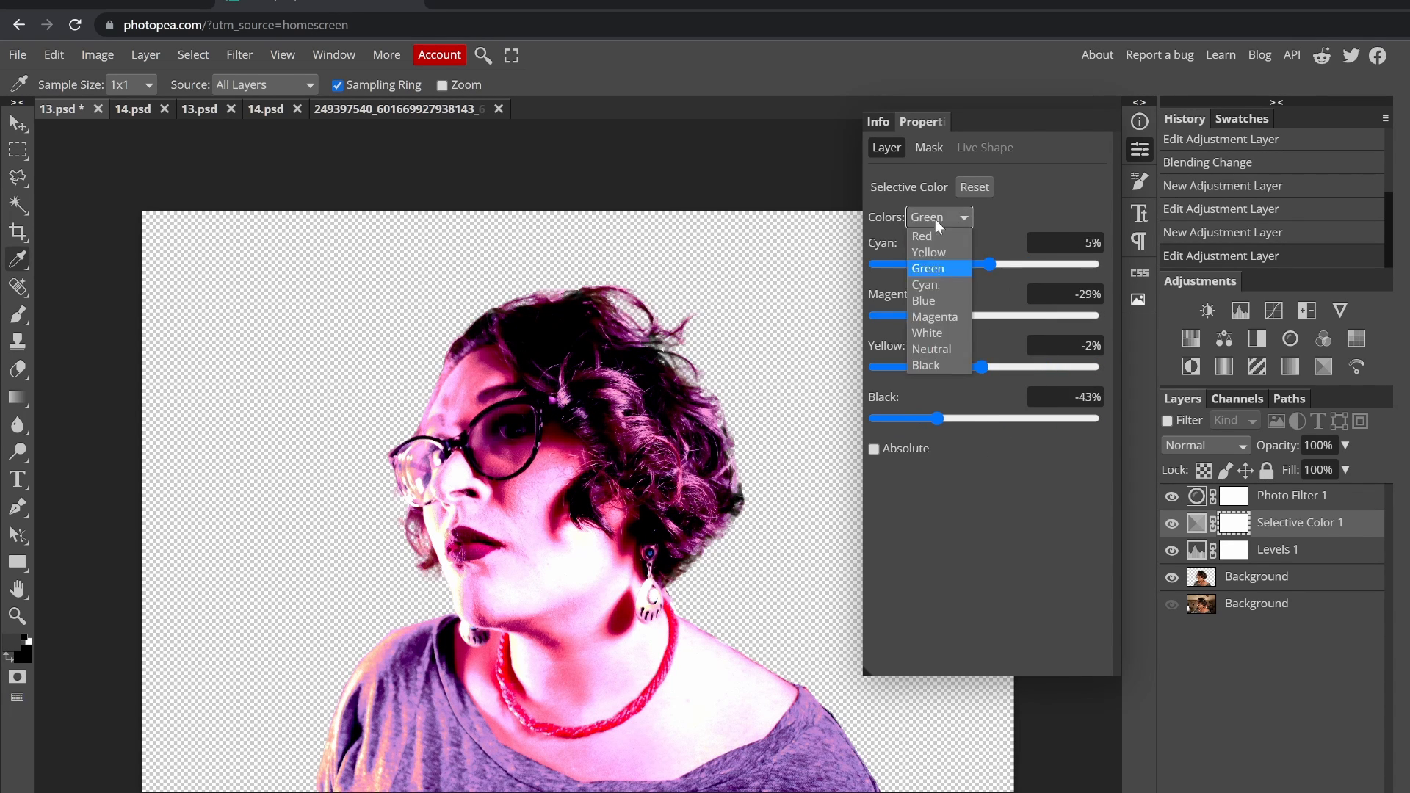
pyautogui.click(926, 230)
pyautogui.click(873, 448)
pyautogui.click(876, 451)
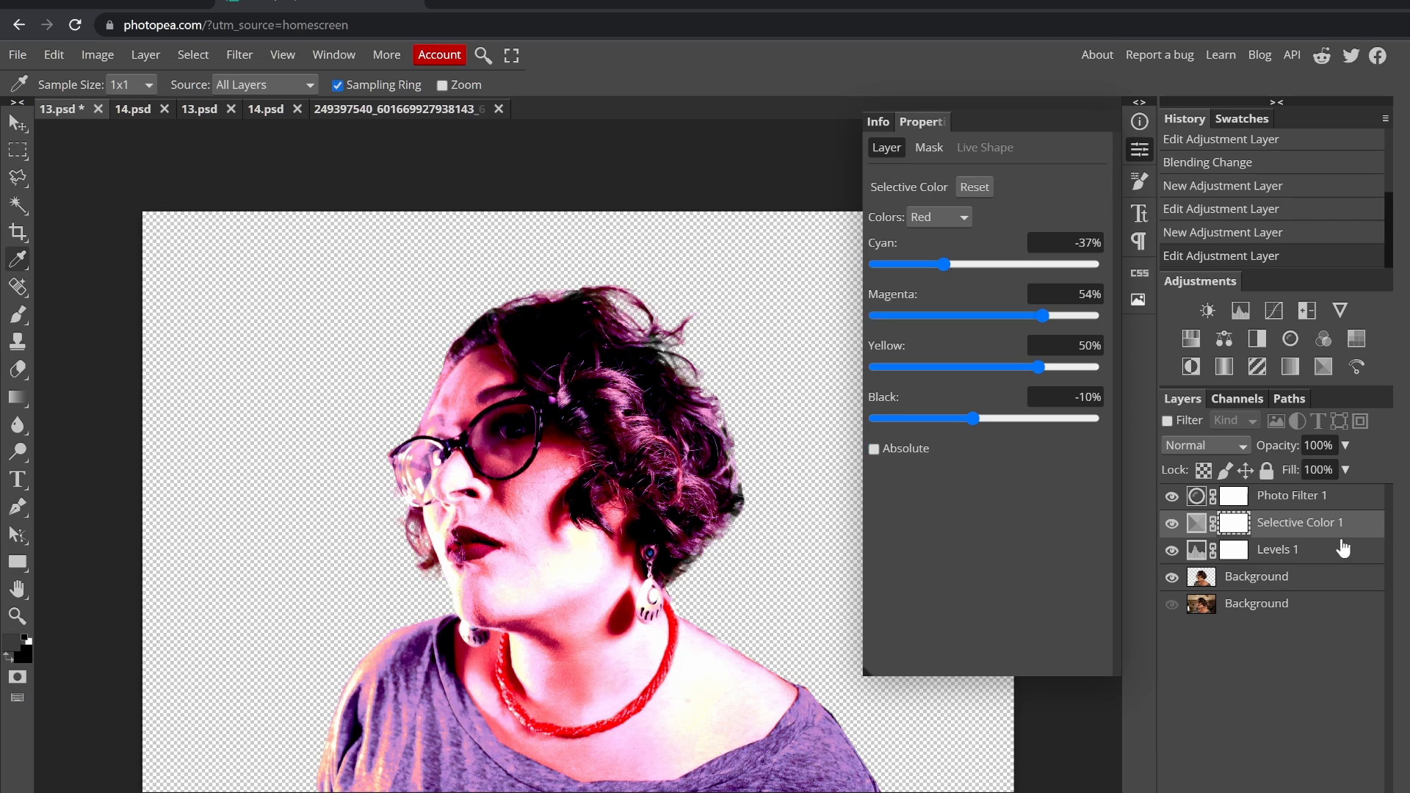
# - Try a Curves adjustment on the red channel above Selective Color, and delete that layer
pyautogui.click(1273, 311)
pyautogui.click(932, 252)
pyautogui.moveTo(928, 407); pyautogui.dragTo(931, 431)
pyautogui.moveTo(989, 371); pyautogui.dragTo(950, 372)
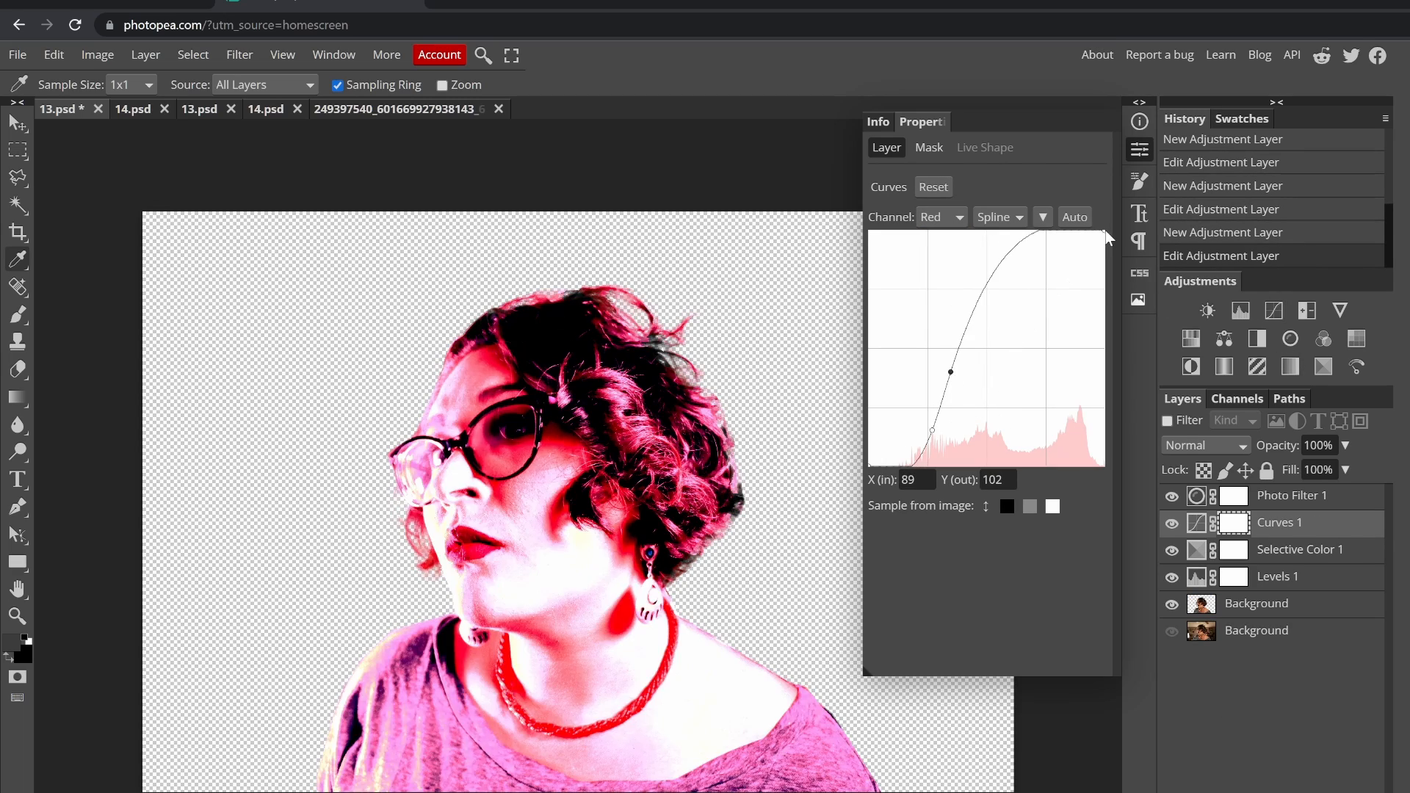
pyautogui.moveTo(1104, 232); pyautogui.dragTo(1039, 443)
pyautogui.moveTo(950, 371); pyautogui.dragTo(995, 235)
pyautogui.moveTo(931, 431); pyautogui.dragTo(1018, 305)
pyautogui.press('Delete')
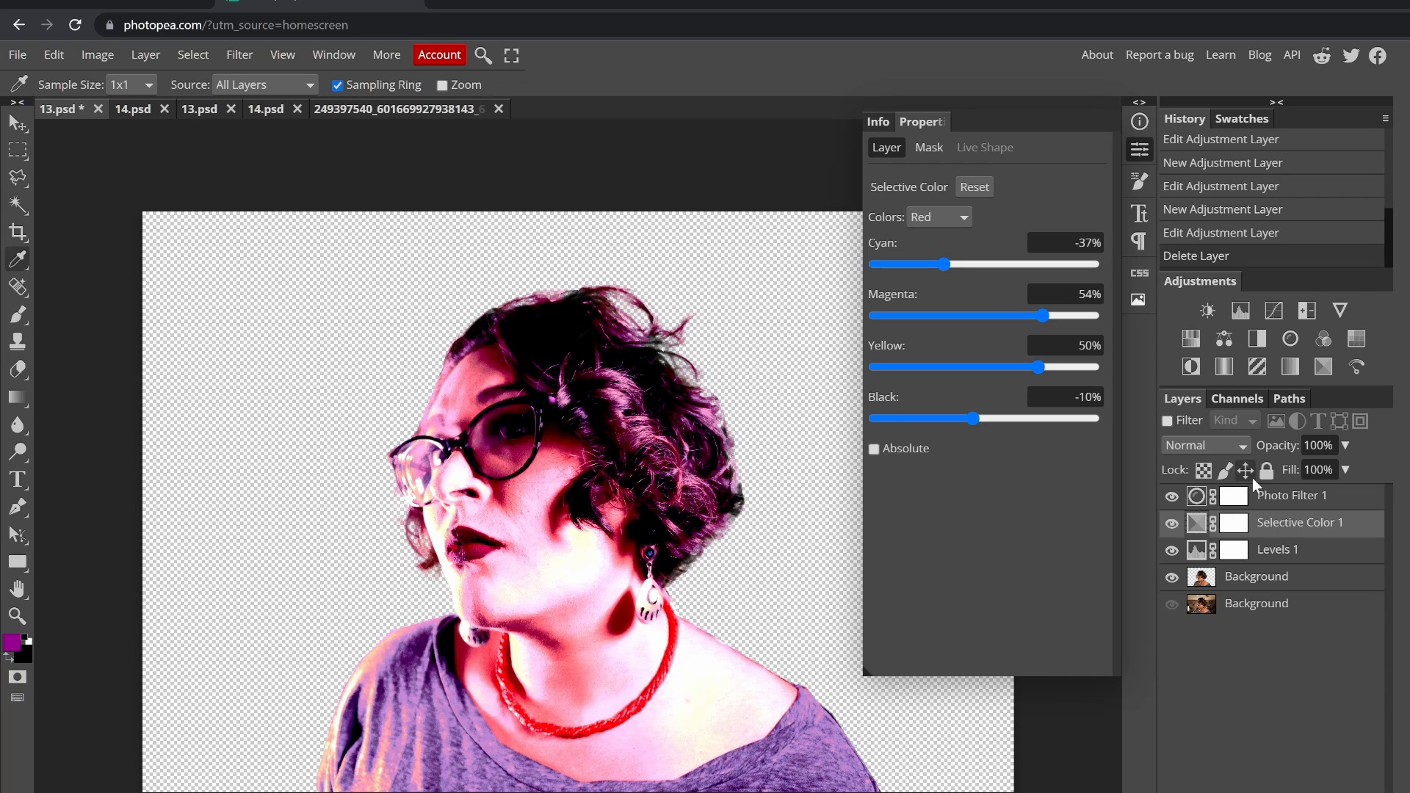
# - Add a new layer and place it beneath the cut-out portrait
pyautogui.click(1256, 576)
pyautogui.click(1330, 791)
pyautogui.moveTo(1248, 577); pyautogui.dragTo(1248, 615)
# - Edit the purple gradient so its end color is white
pyautogui.click(17, 397)
pyautogui.click(77, 85)
pyautogui.click(485, 403)
pyautogui.click(287, 475)
pyautogui.click(150, 215)
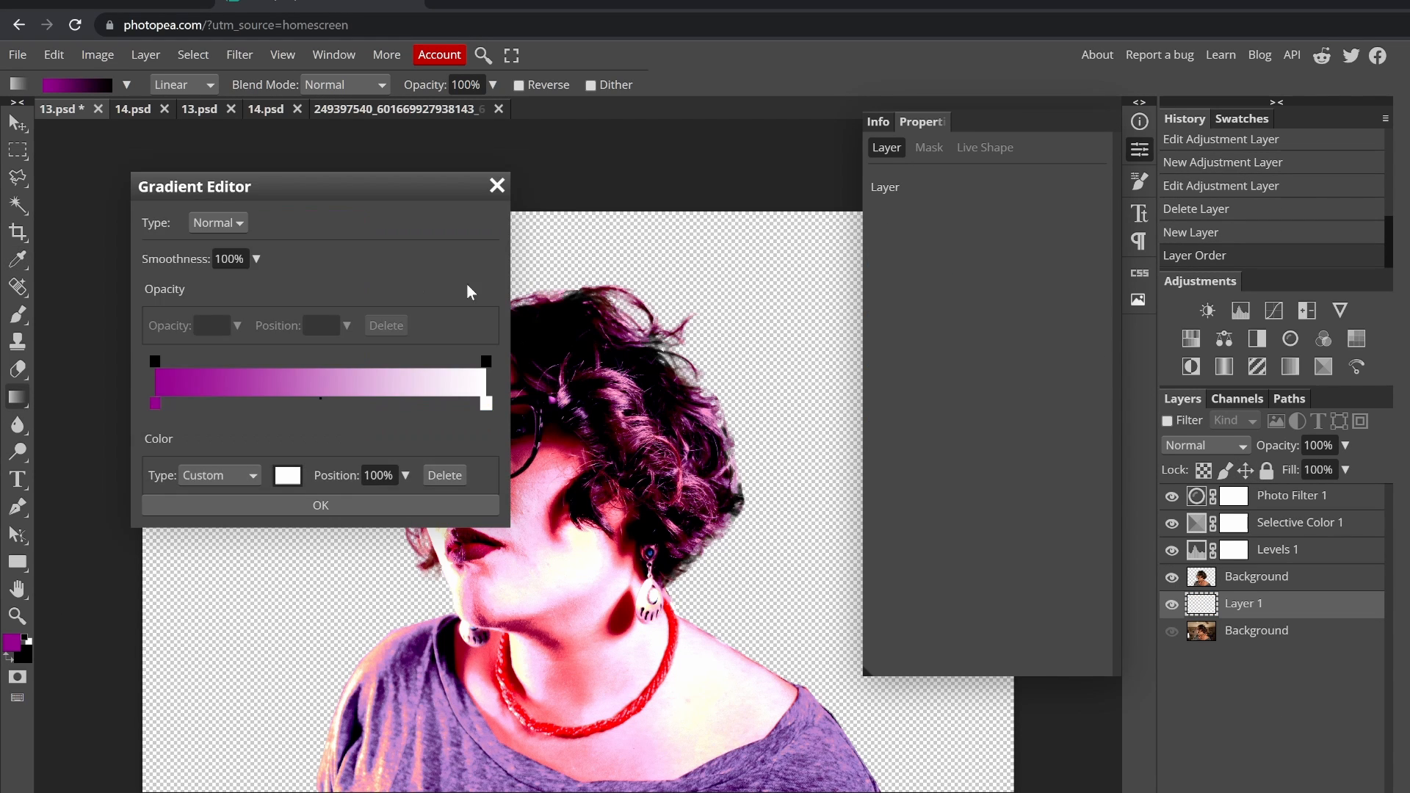
pyautogui.click(320, 506)
# - Draw the purple-to-white gradient upward on Layer 1, redraw it over the full height, and delete the layer
pyautogui.moveTo(547, 734); pyautogui.dragTo(624, 271)
pyautogui.click(1139, 150)
pyautogui.moveTo(554, 786); pyautogui.dragTo(565, 204)
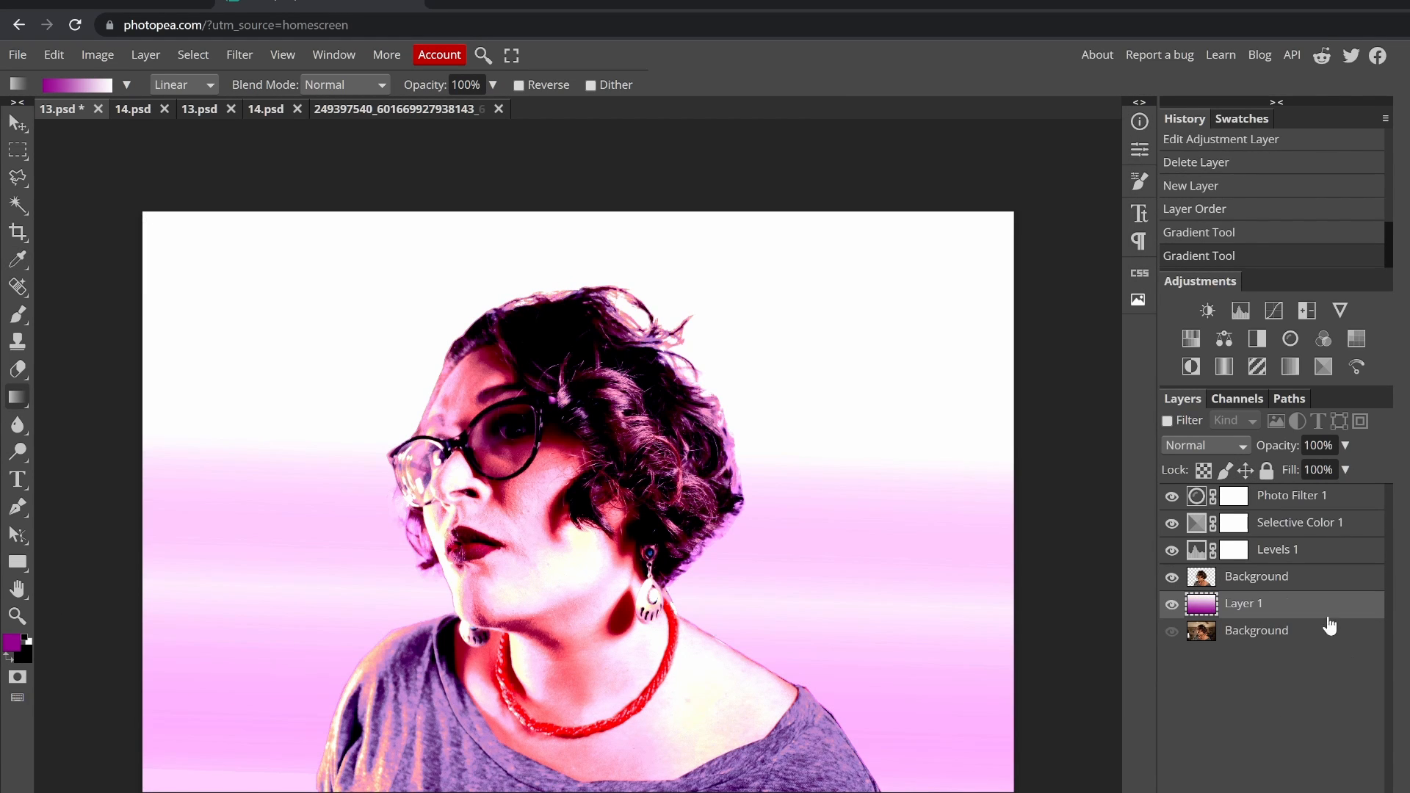
pyautogui.press('Delete')
# - Add a new layer behind the portrait and set the brush to 2500 px with minimum hardness
pyautogui.click(1330, 792)
pyautogui.click(17, 315)
pyautogui.click(59, 86)
pyautogui.moveTo(190, 132); pyautogui.dragTo(273, 133)
pyautogui.click(219, 511)
pyautogui.click(58, 86)
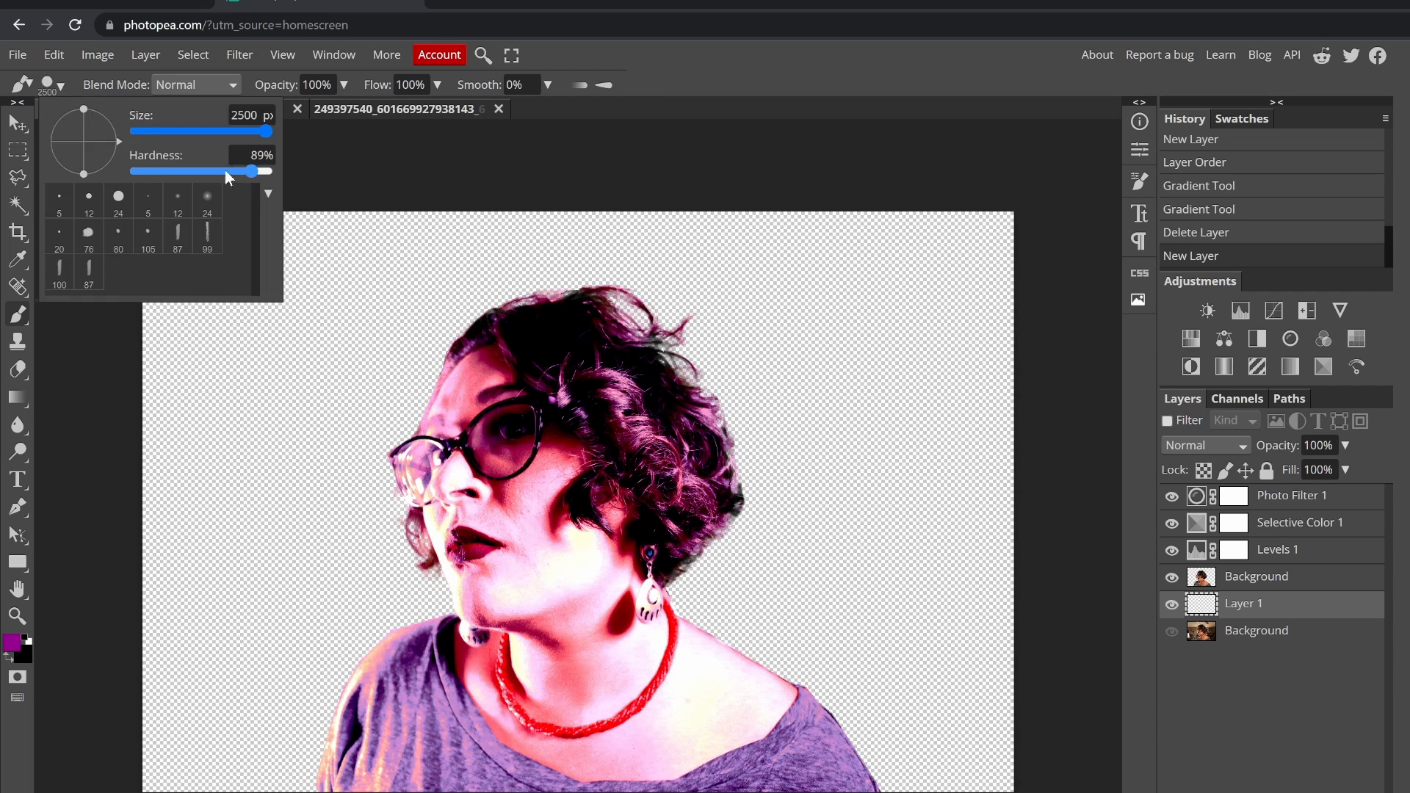
pyautogui.moveTo(224, 172); pyautogui.dragTo(129, 173)
# - Enlarge the brush to 2900 px and paint a soft purple band across the lower canvas behind the portrait
pyautogui.click(258, 444)
pyautogui.hotkey('ctrl', '-')
pyautogui.press(']')
pyautogui.press(']')
pyautogui.press(']')
pyautogui.press(']')
pyautogui.click(137, 634)
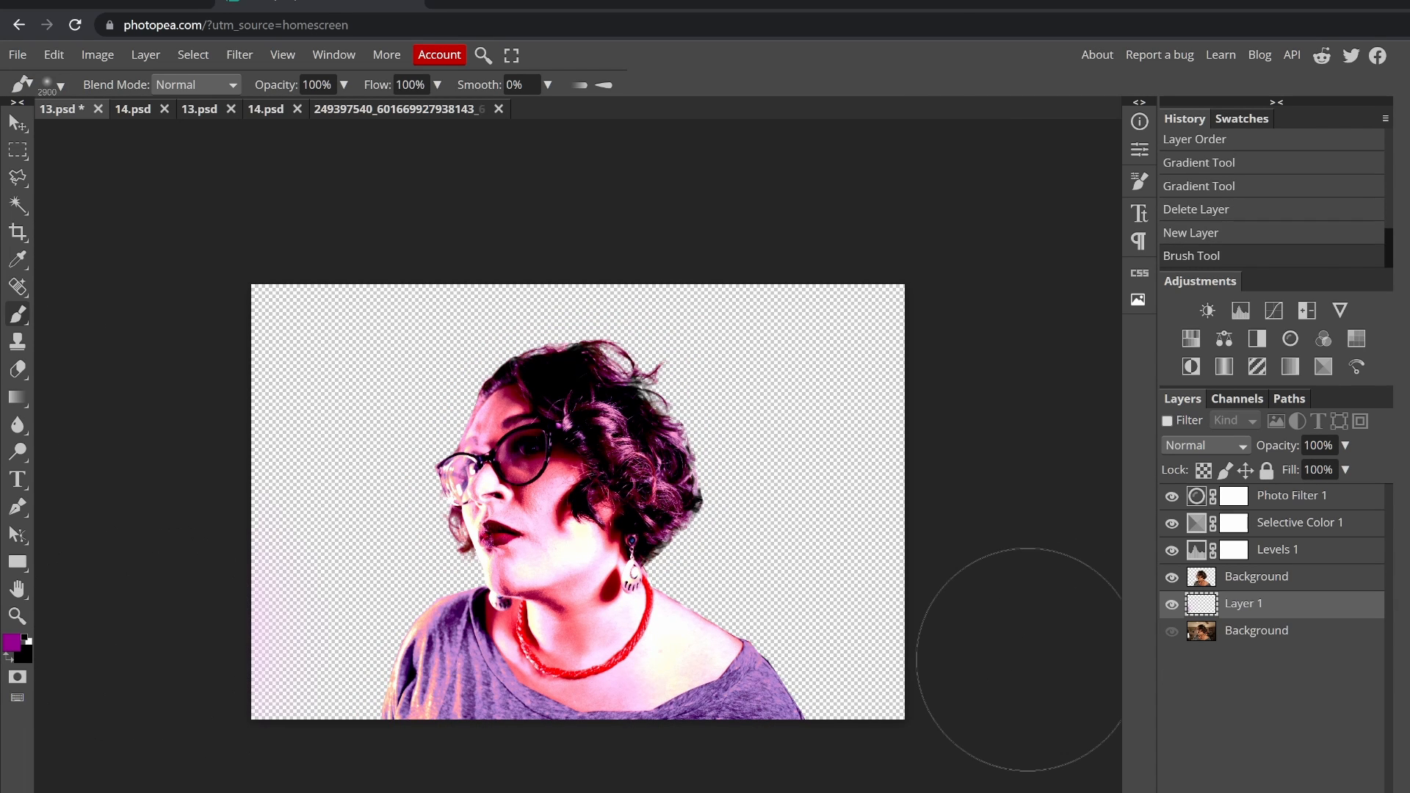
pyautogui.click(1026, 659)
# - Move the painted purple band on Layer 1, and check the foreground color without changing it
pyautogui.press('v')
pyautogui.moveTo(355, 627); pyautogui.dragTo(357, 644)
pyautogui.click(12, 642)
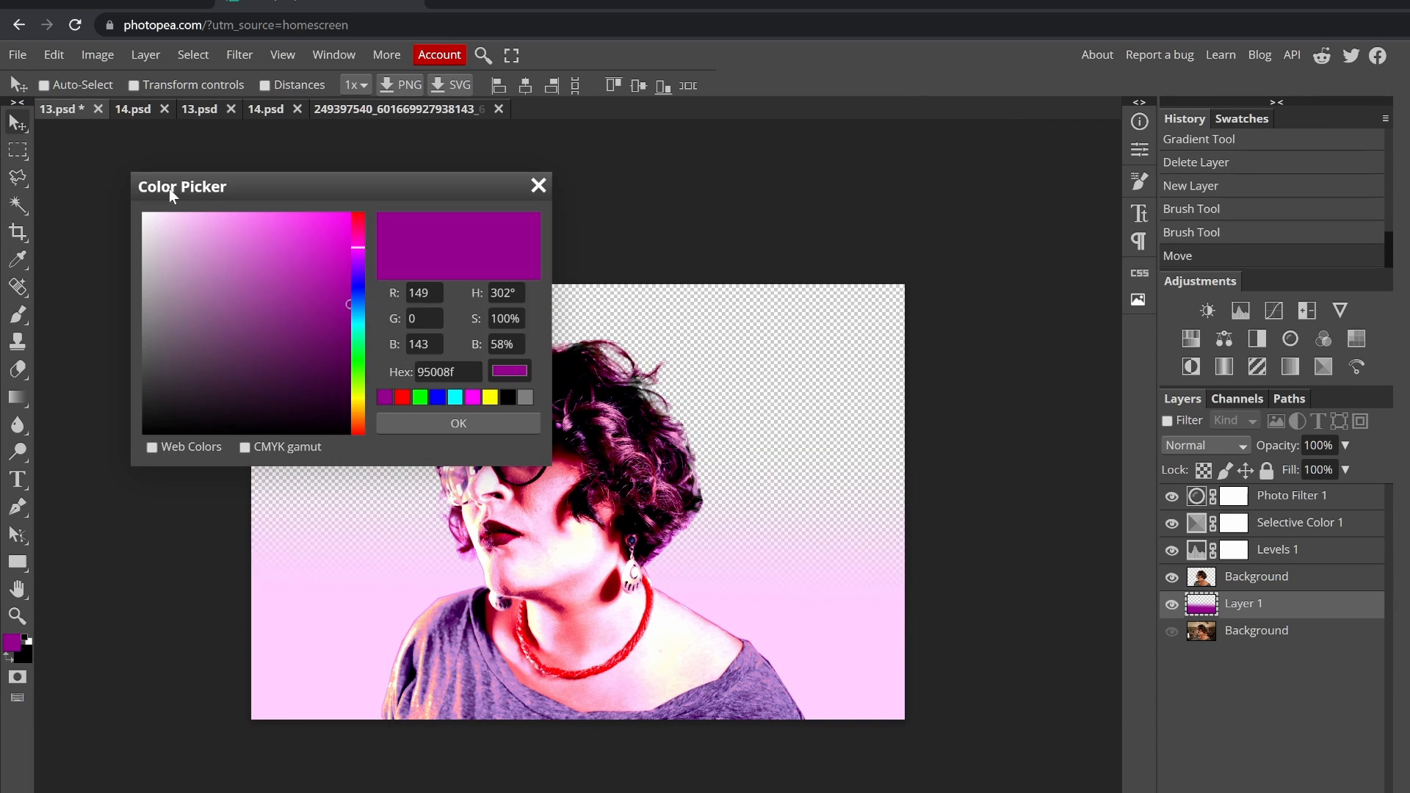
pyautogui.press('Escape')
# - Paint further wide purple brush strokes on Layer 1 to strengthen the band behind the portrait
pyautogui.press('b')
pyautogui.click(1175, 629)
pyautogui.click(1049, 630)
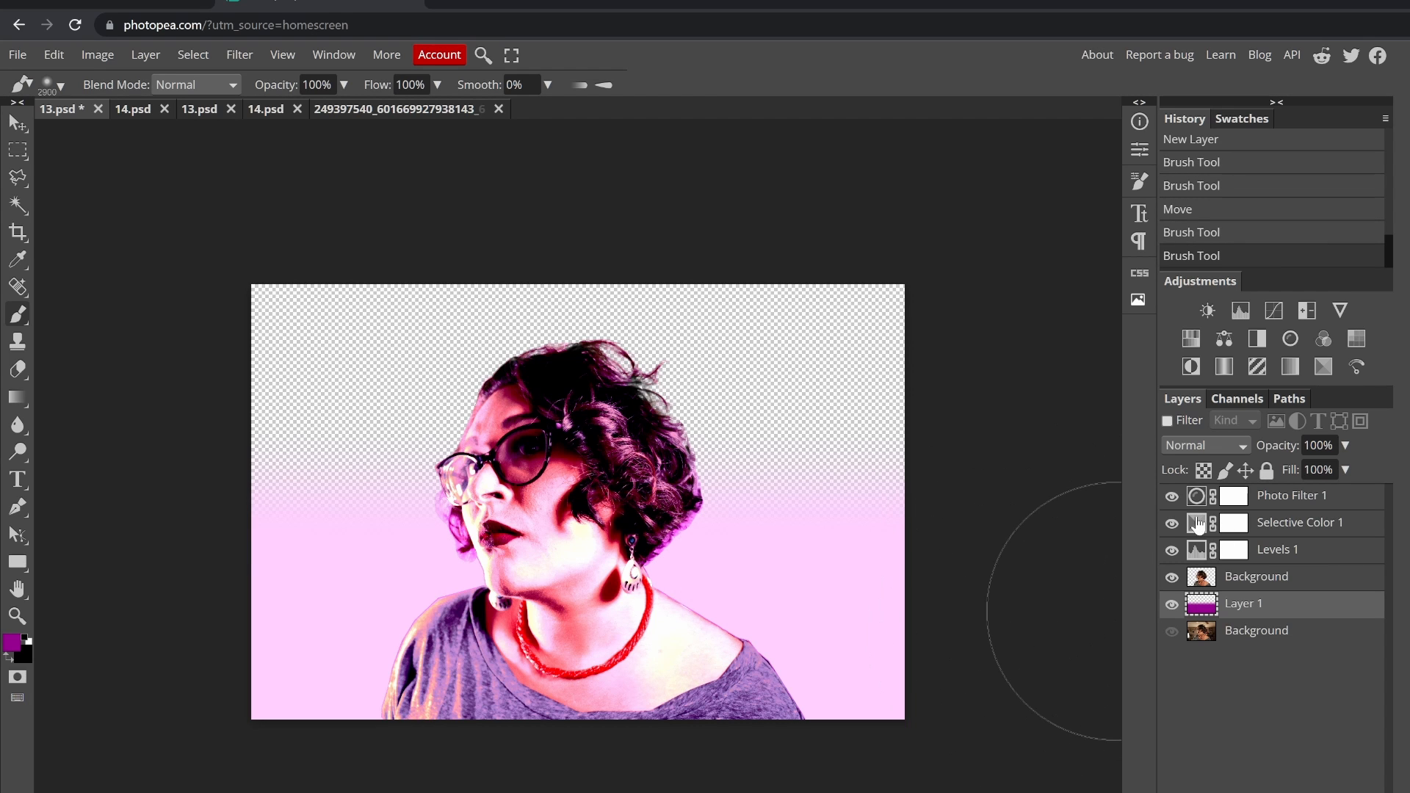
# - Compare the portrait with Selective Color 1 hidden and shown, and adjust the black amount of its magentas
pyautogui.click(1171, 524)
pyautogui.click(1171, 523)
pyautogui.doubleClick(1171, 524)
pyautogui.doubleClick(1363, 530)
pyautogui.click(20, 127)
pyautogui.doubleClick(1196, 534)
pyautogui.click(940, 217)
pyautogui.click(936, 317)
pyautogui.moveTo(873, 418); pyautogui.dragTo(1010, 419)
pyautogui.click(1138, 103)
pyautogui.click(1022, 103)
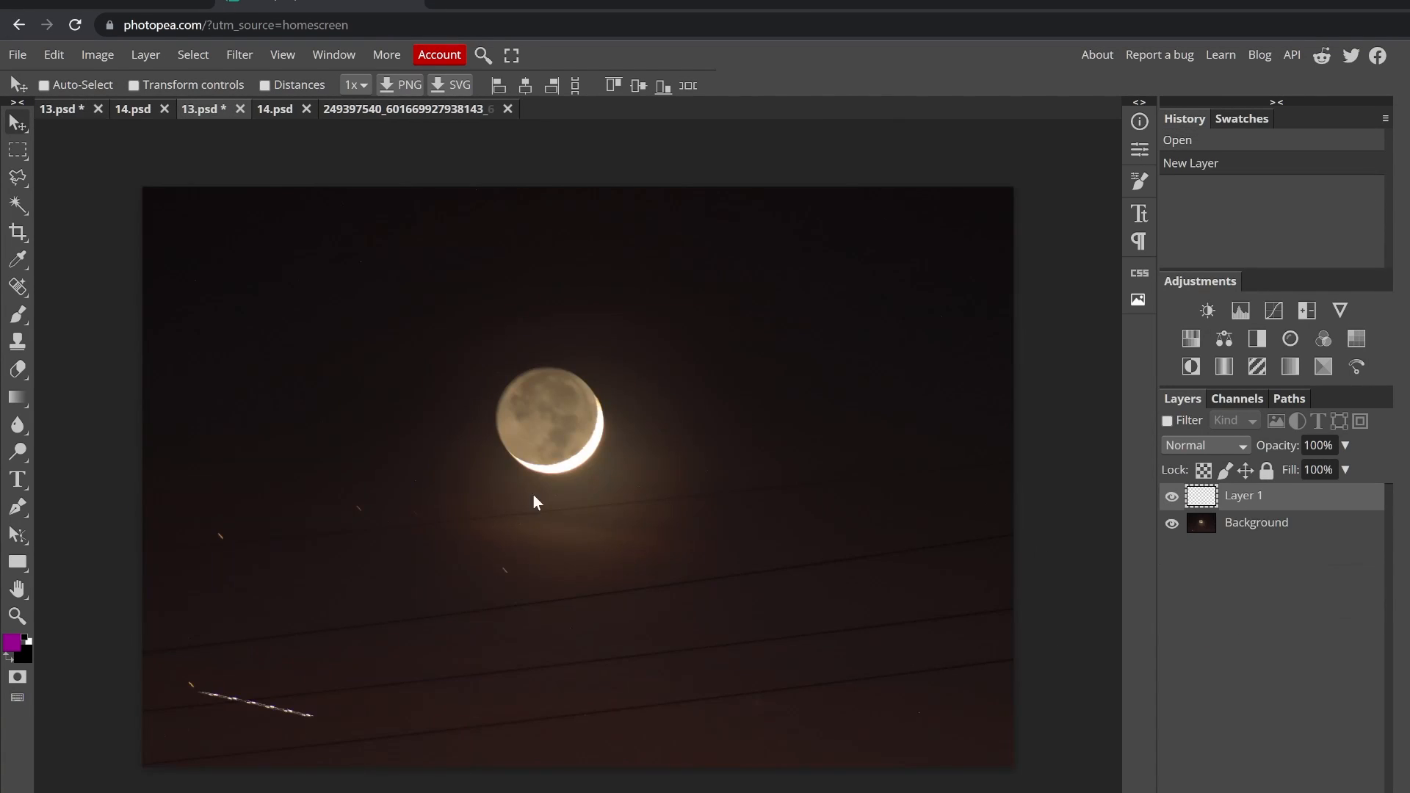
# - Fill Layer 1 with purple over the moon photo and try blend modes including Hue, Pin Light and Multiply
pyautogui.press('g')
pyautogui.click(487, 425)
pyautogui.hotkey('shift', 'alt', 'u')
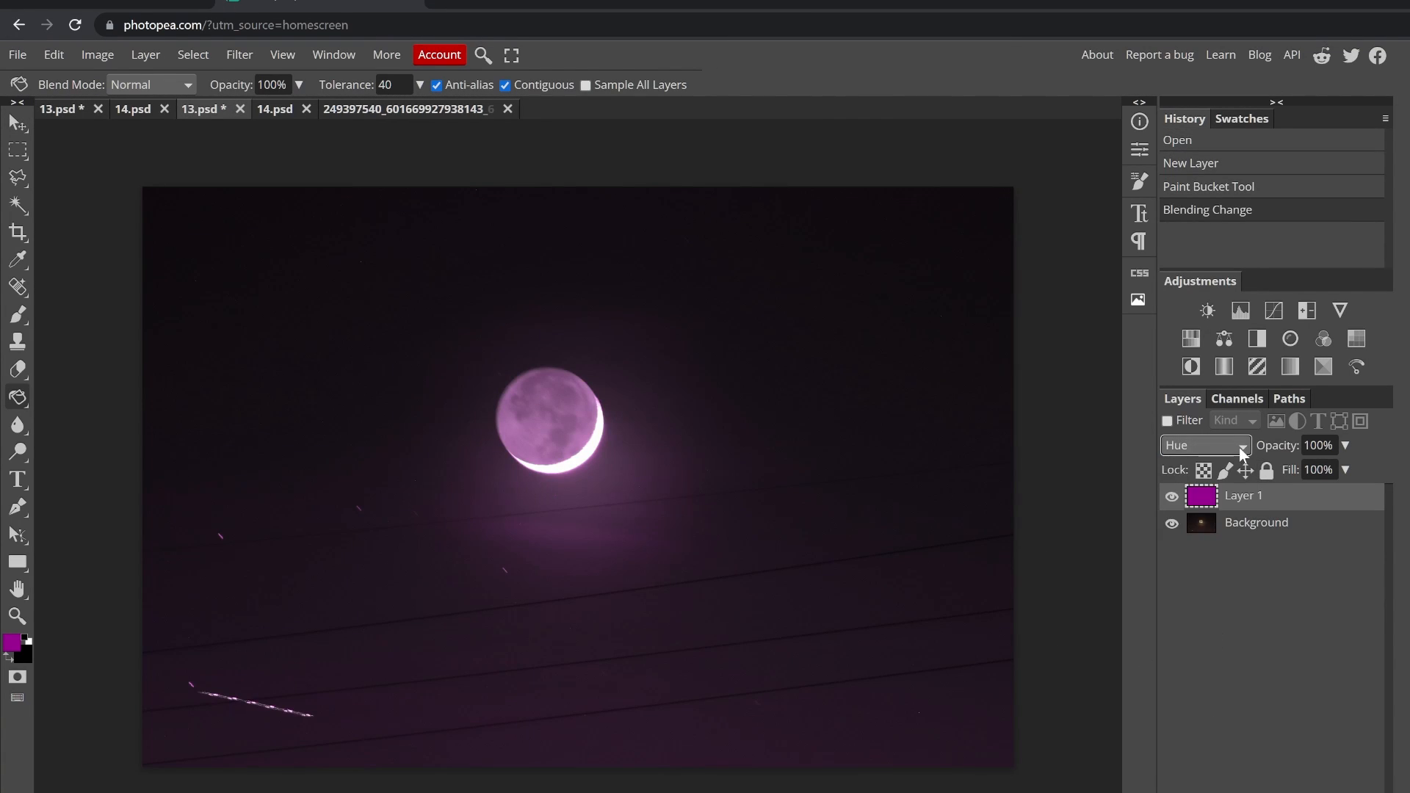
pyautogui.scroll(4, 1219, 446)
pyautogui.click(1219, 445)
pyautogui.scroll(12, 1219, 445)
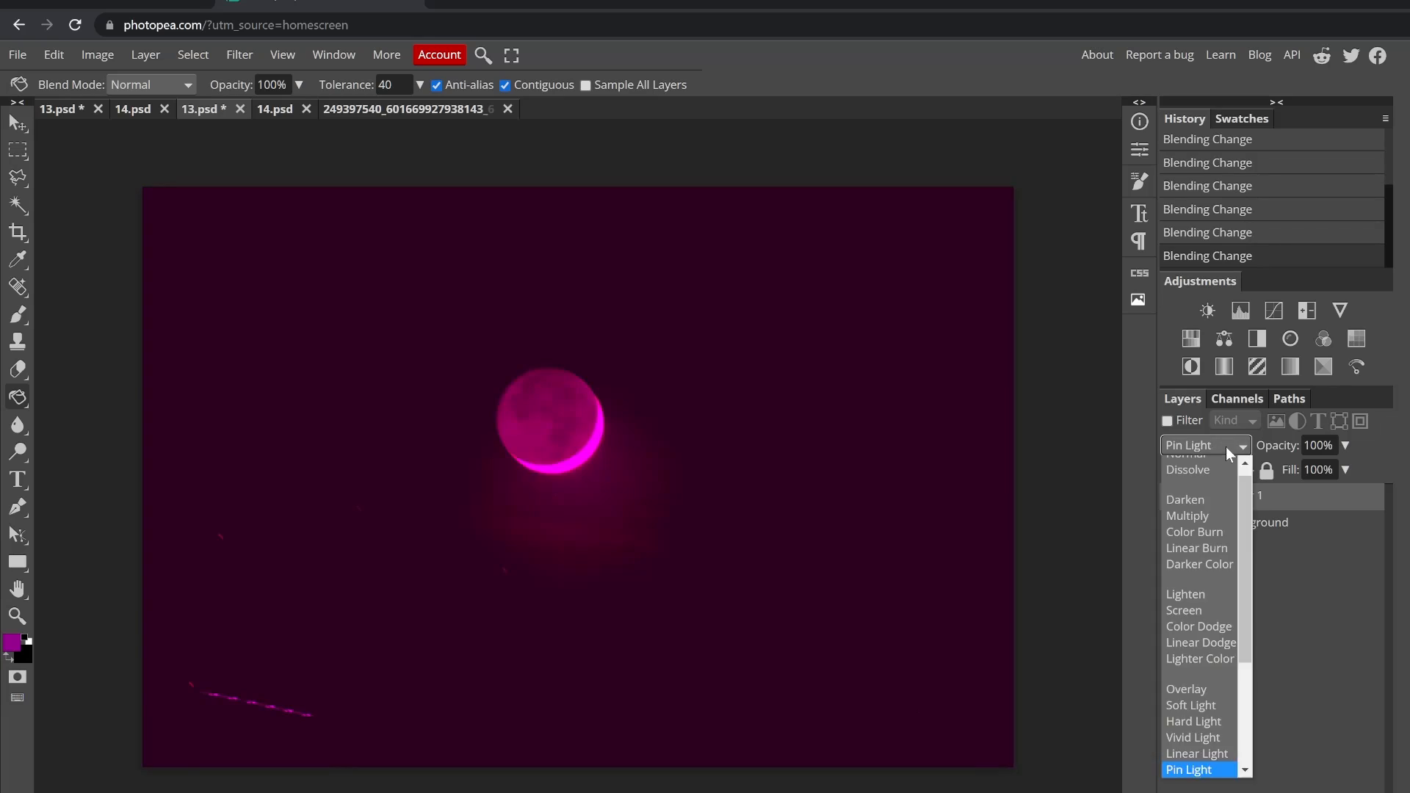
pyautogui.scroll(4, 1198, 443)
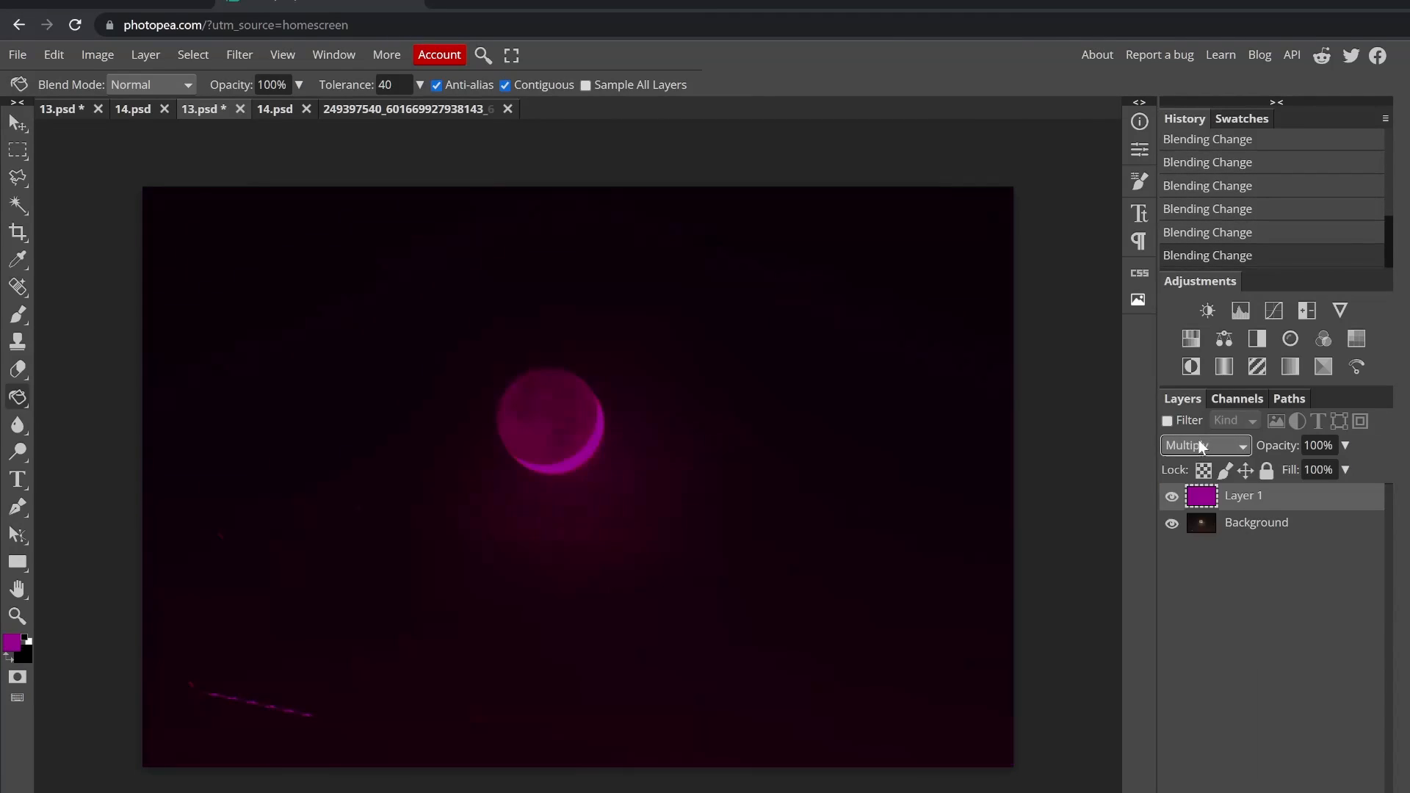
# - Add a Levels adjustment directly above the moon Background layer and set its midtone value to 1.12
pyautogui.click(1299, 530)
pyautogui.click(1240, 310)
pyautogui.moveTo(989, 327); pyautogui.dragTo(981, 326)
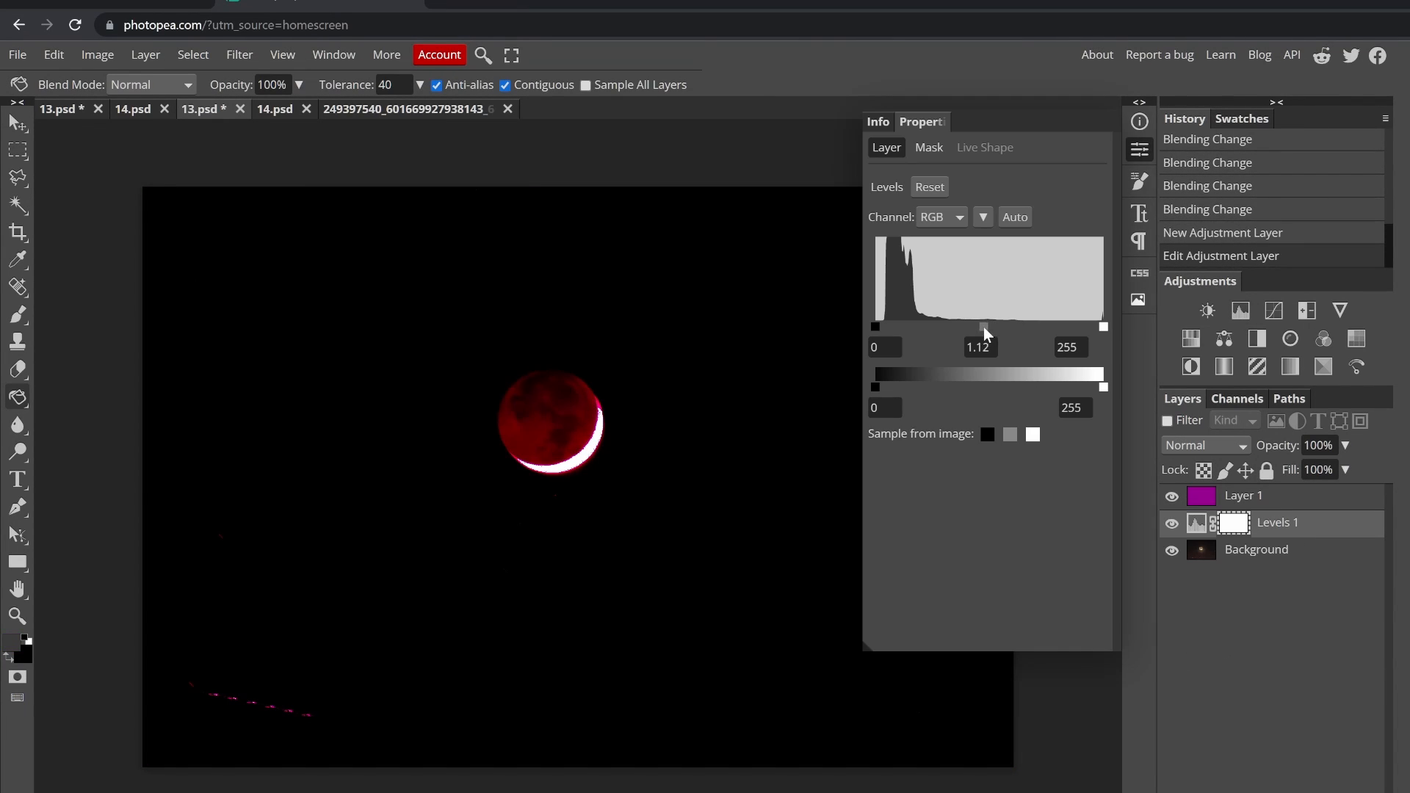
# - Sharpen the moon on the Background layer with repeated dabs of an 800 px Sharpen brush at 50% strength
pyautogui.press('r')
pyautogui.press(']')
pyautogui.press(']')
pyautogui.press(']')
pyautogui.press(']')
pyautogui.press(']')
pyautogui.press(']')
pyautogui.press(']')
pyautogui.click(553, 423)
pyautogui.click(1257, 550)
pyautogui.click(553, 422)
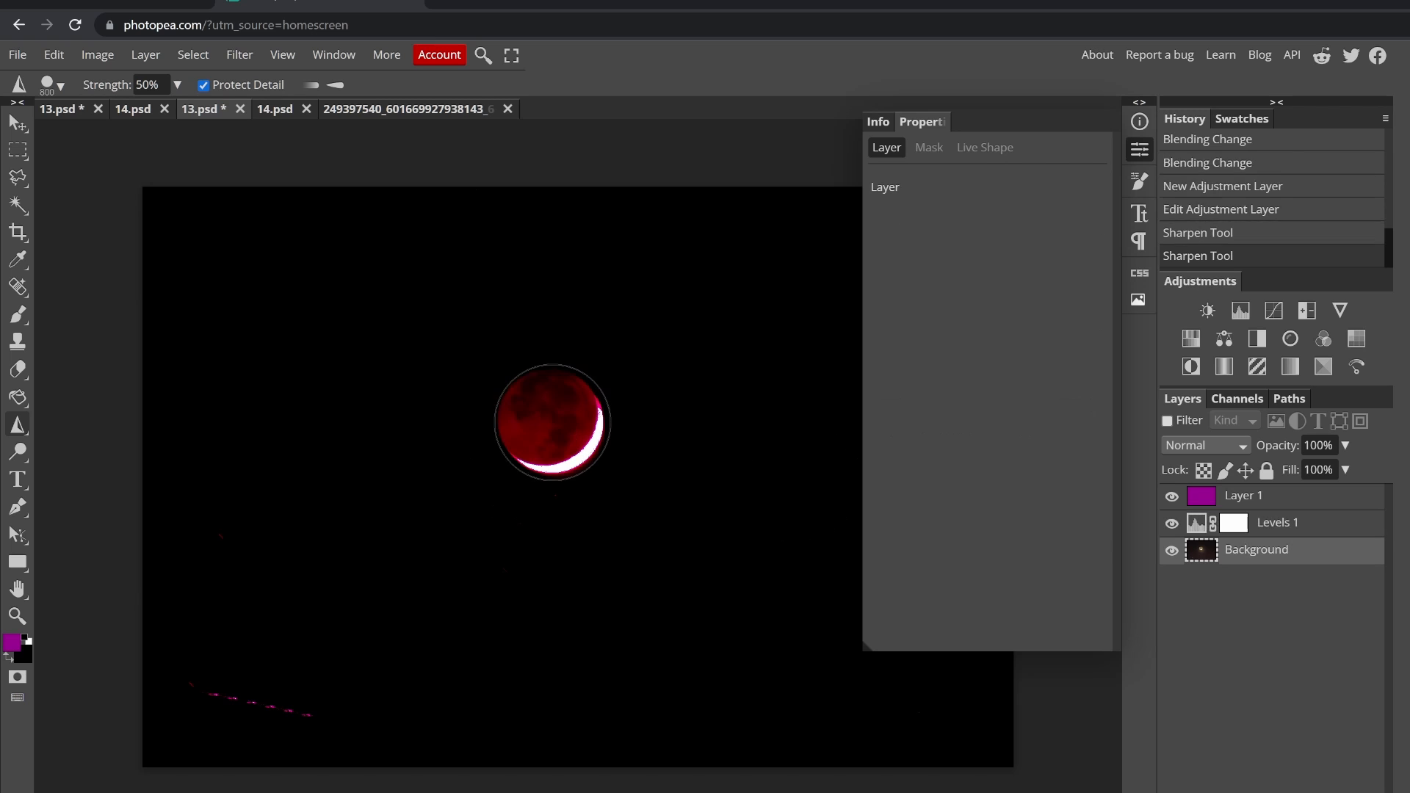
pyautogui.click(553, 422)
pyautogui.click(553, 422)
# - Brighten the moon photo by shifting the midtone and highlight inputs of Levels 1 toward the shadows
pyautogui.click(1274, 522)
pyautogui.moveTo(875, 327); pyautogui.dragTo(859, 329)
pyautogui.moveTo(983, 327); pyautogui.dragTo(952, 326)
pyautogui.moveTo(1102, 326); pyautogui.dragTo(1064, 337)
pyautogui.click(1139, 103)
# - Duplicate the moon Background layer and move the copy to the top of the layer stack
pyautogui.click(1314, 552)
pyautogui.press('v')
pyautogui.hotkey('ctrl', 'j')
pyautogui.moveTo(1320, 553); pyautogui.dragTo(1323, 501)
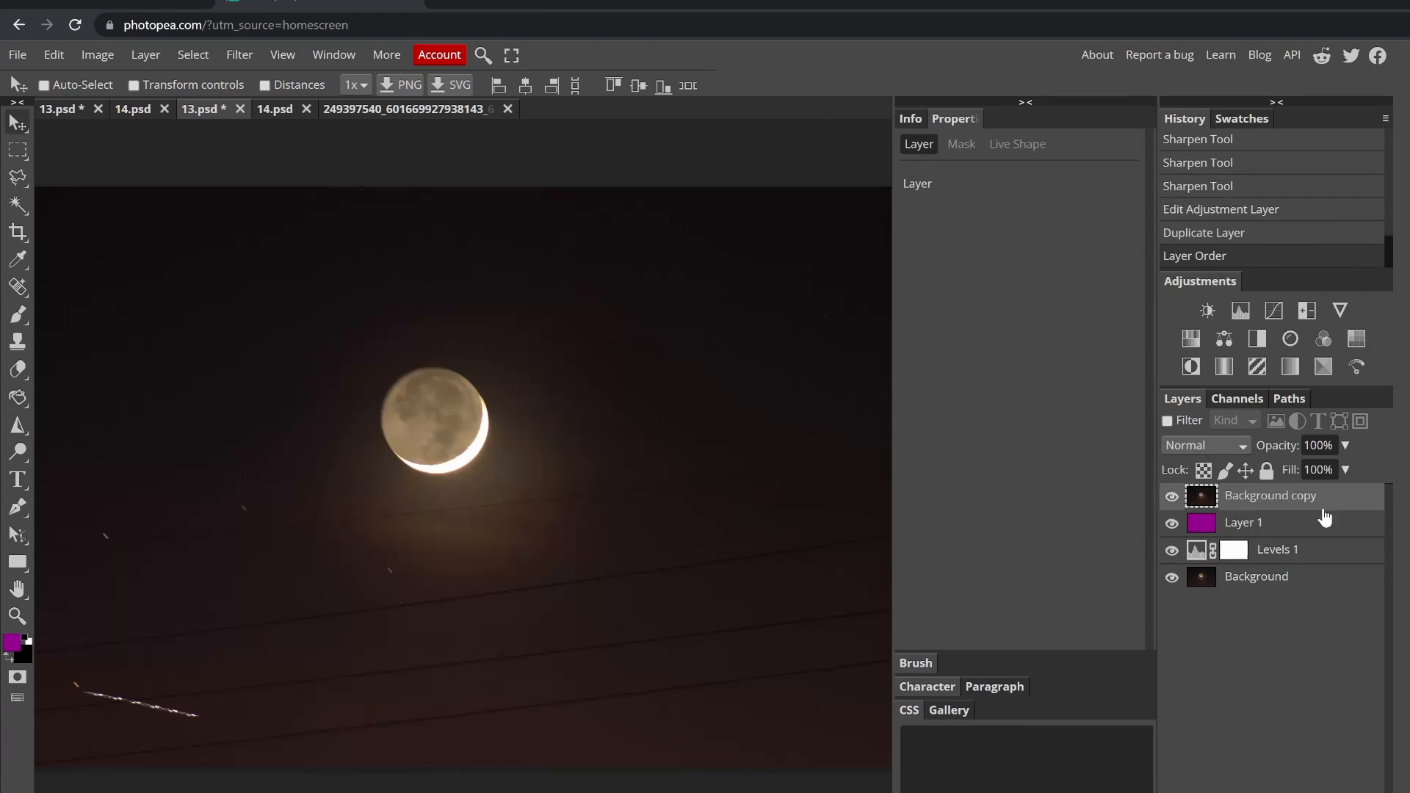
# - Try darkening, lightening and contrast blend modes on the Background copy, including Lighten and Overlay
pyautogui.click(1205, 446)
pyautogui.click(1201, 509)
pyautogui.click(1205, 446)
pyautogui.click(1204, 526)
pyautogui.click(1220, 542)
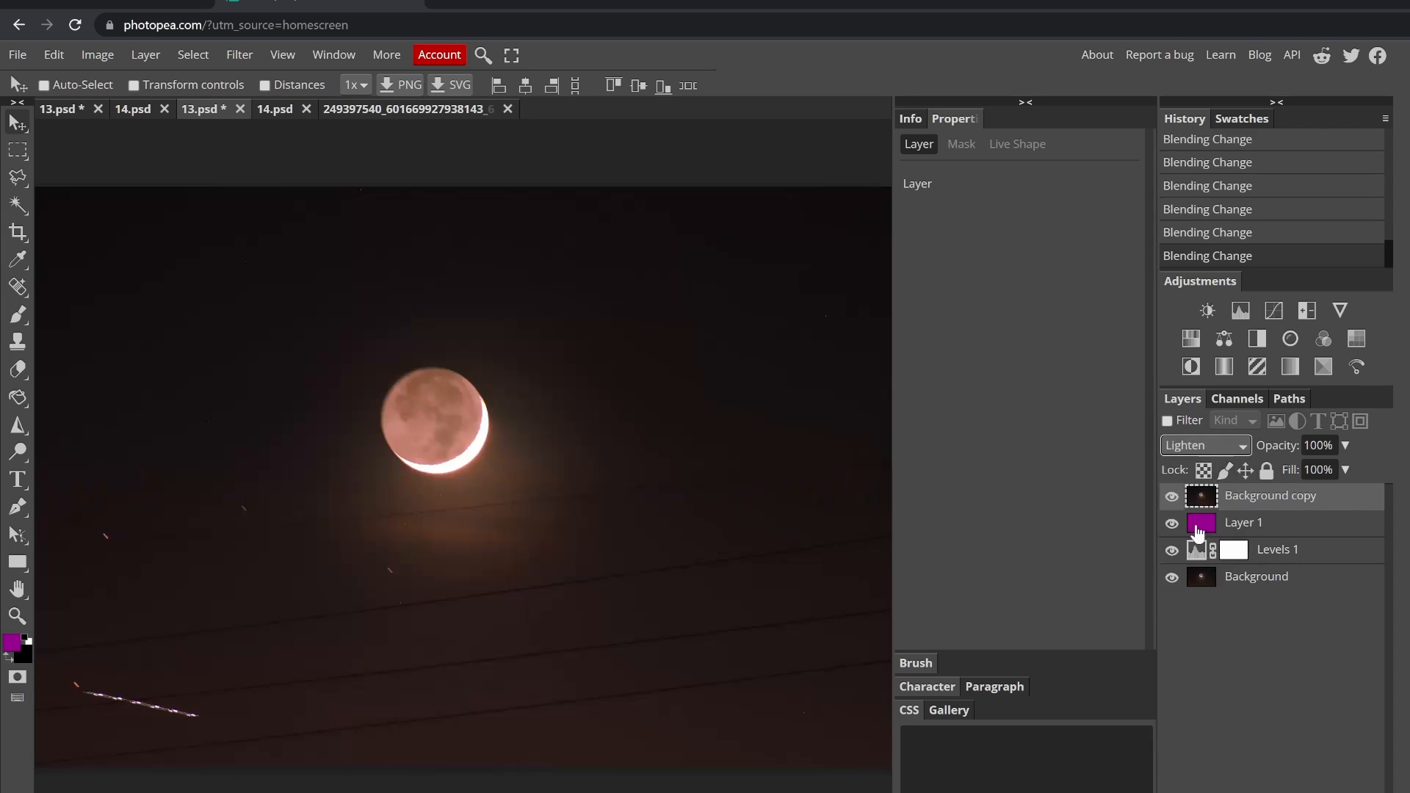
pyautogui.click(1204, 445)
pyautogui.click(1198, 636)
pyautogui.click(1205, 446)
pyautogui.click(1204, 668)
pyautogui.click(1205, 446)
pyautogui.click(1204, 699)
pyautogui.scroll(-2, 1275, 549)
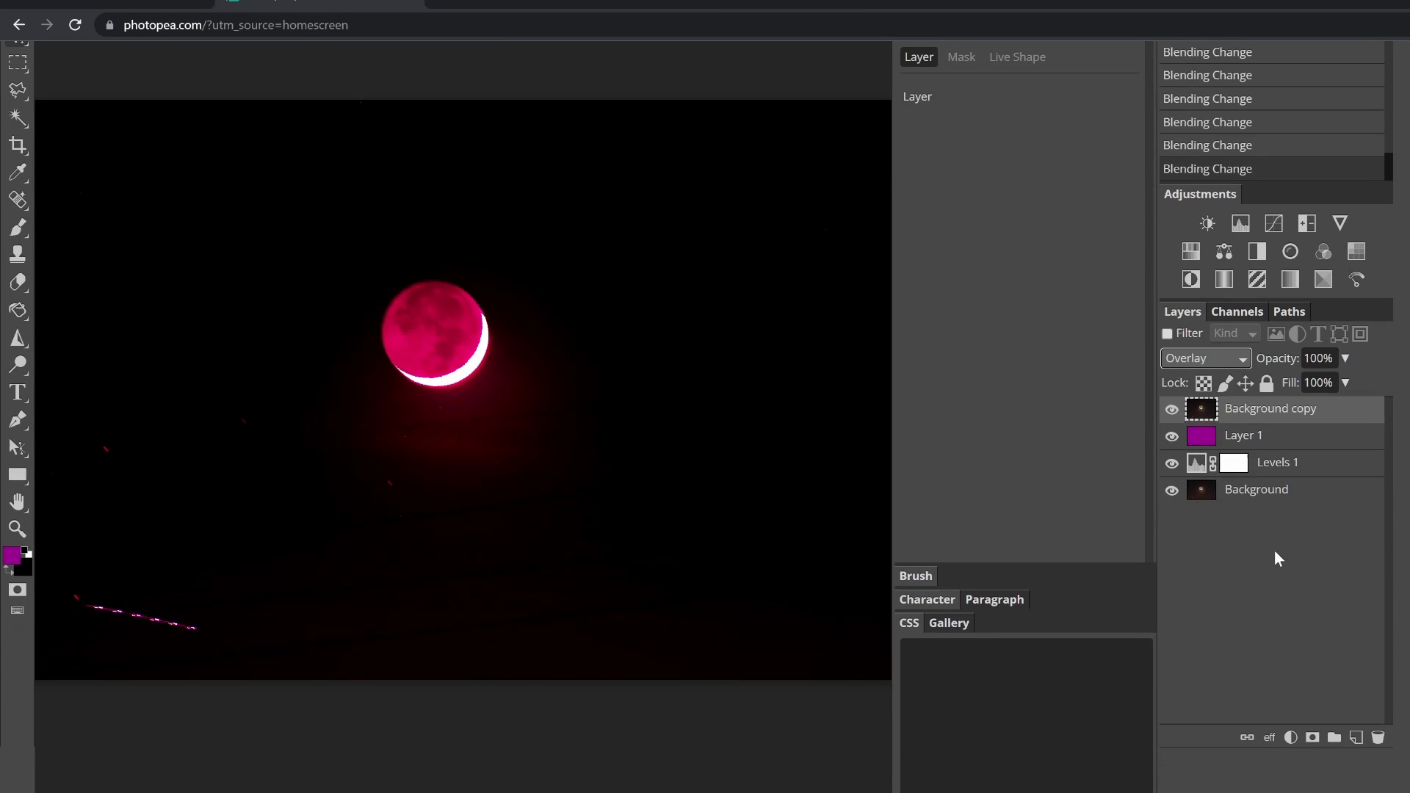
# - Try further blend modes on the Background copy, including Pin Light, Subtract and Hue
pyautogui.click(1207, 359)
pyautogui.click(1204, 645)
pyautogui.click(1207, 359)
pyautogui.click(1205, 677)
pyautogui.click(1197, 367)
pyautogui.click(1197, 505)
pyautogui.click(1204, 359)
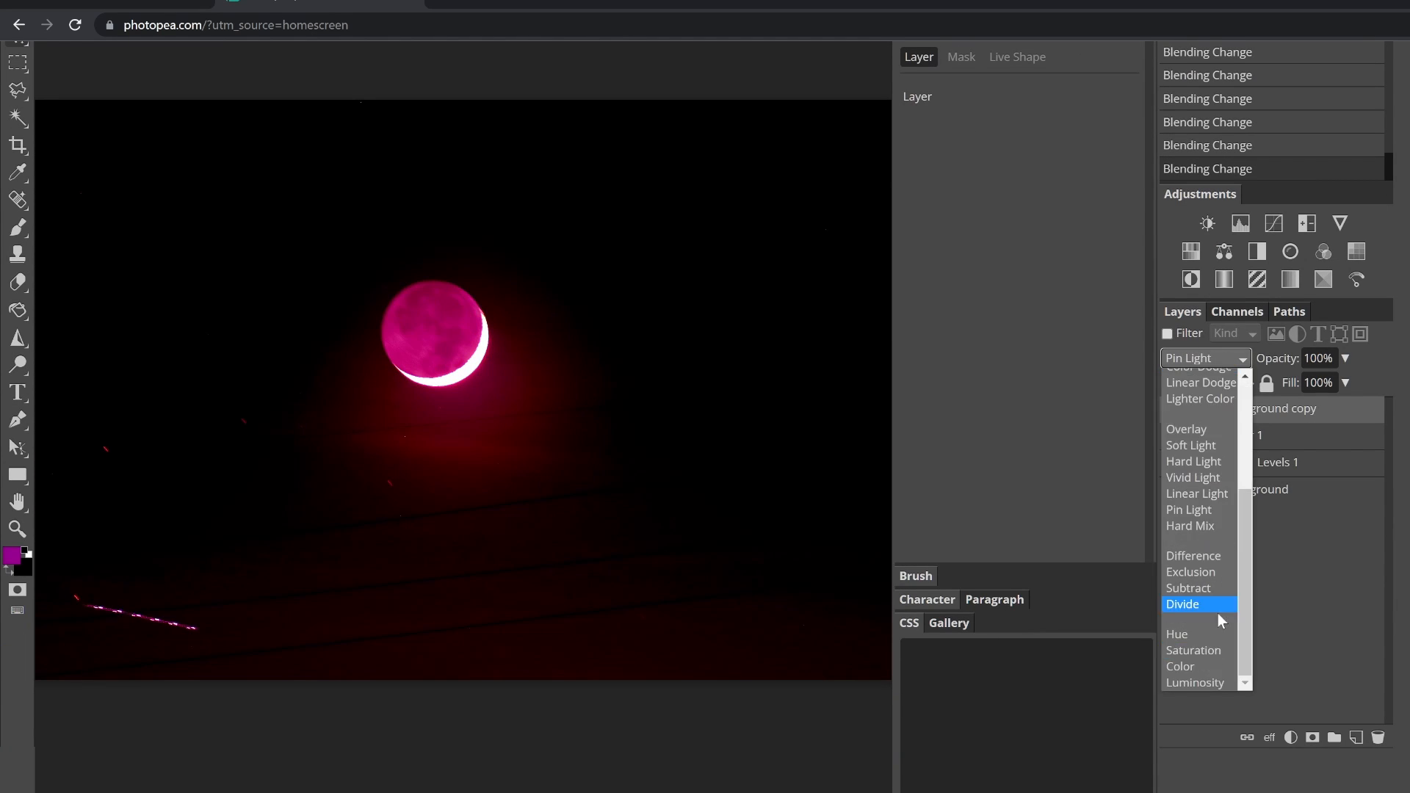
pyautogui.click(1187, 561)
pyautogui.click(1217, 359)
pyautogui.scroll(-2, 1204, 573)
pyautogui.click(1199, 572)
pyautogui.click(1235, 359)
pyautogui.click(1200, 589)
pyautogui.click(1209, 358)
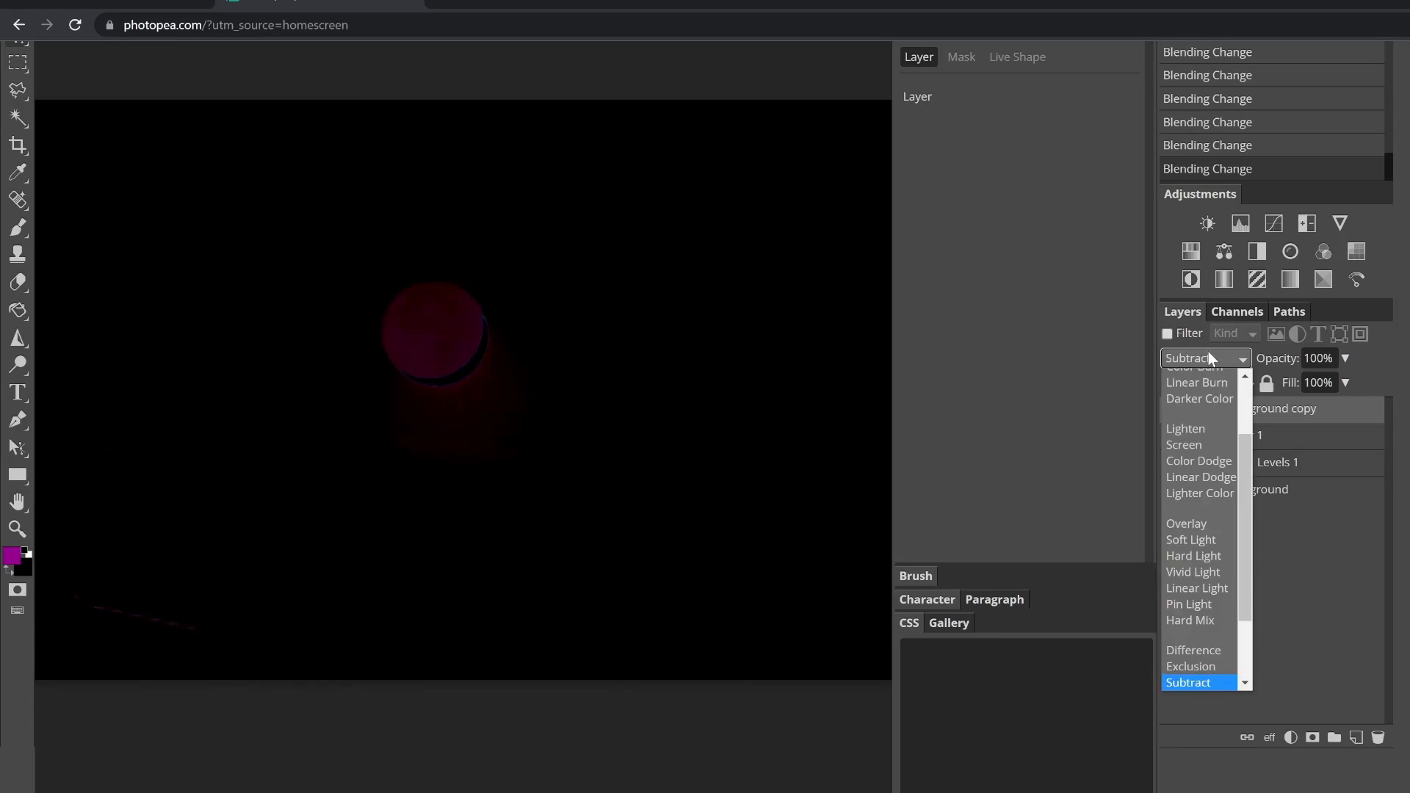
pyautogui.click(1199, 604)
pyautogui.click(1219, 359)
pyautogui.click(1199, 635)
pyautogui.click(1204, 359)
pyautogui.click(1196, 636)
pyautogui.click(1208, 359)
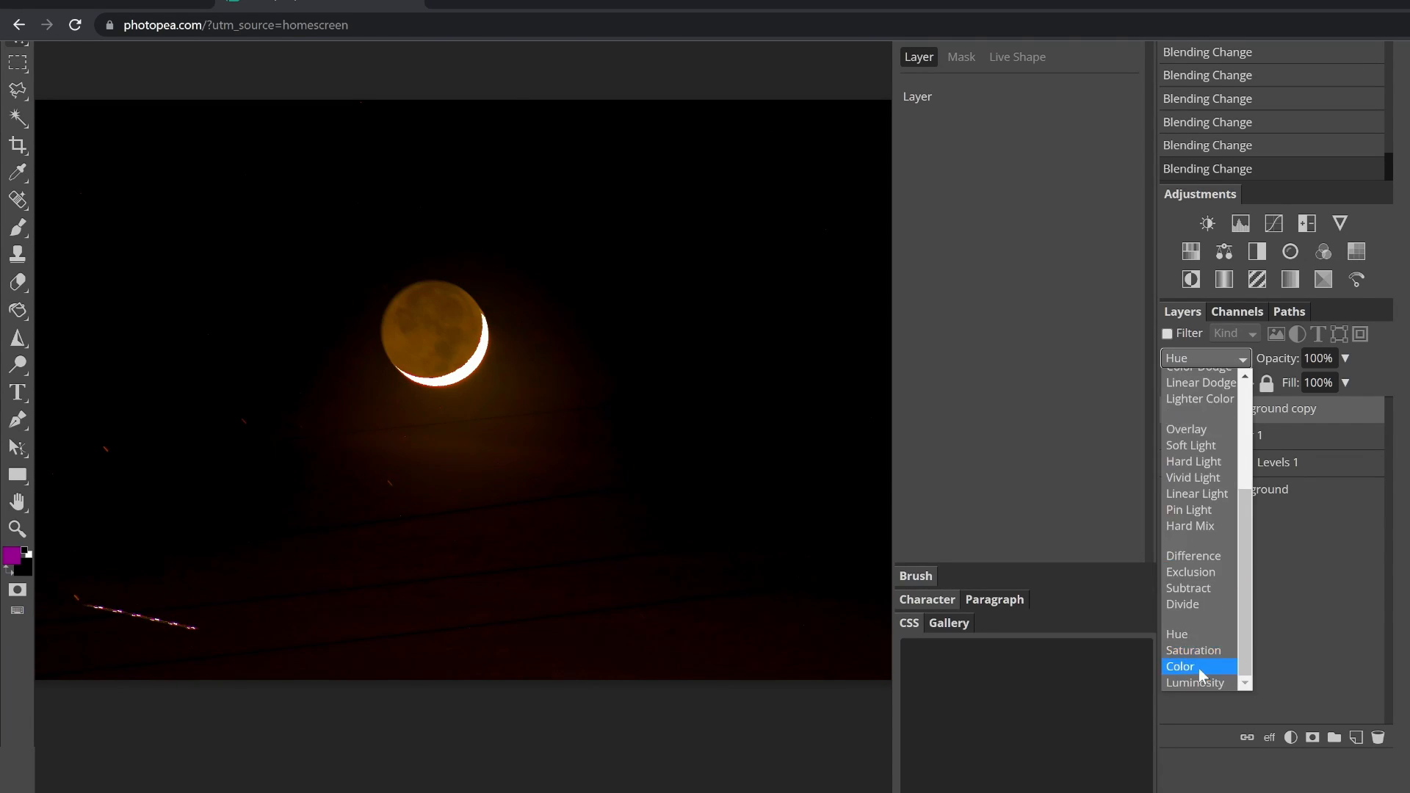
pyautogui.click(1222, 649)
# - Set the Background copy to Luminosity at 63% opacity and compare the image with Levels 1 hidden and shown
pyautogui.click(1210, 359)
pyautogui.click(1204, 667)
pyautogui.click(1209, 358)
pyautogui.click(1210, 608)
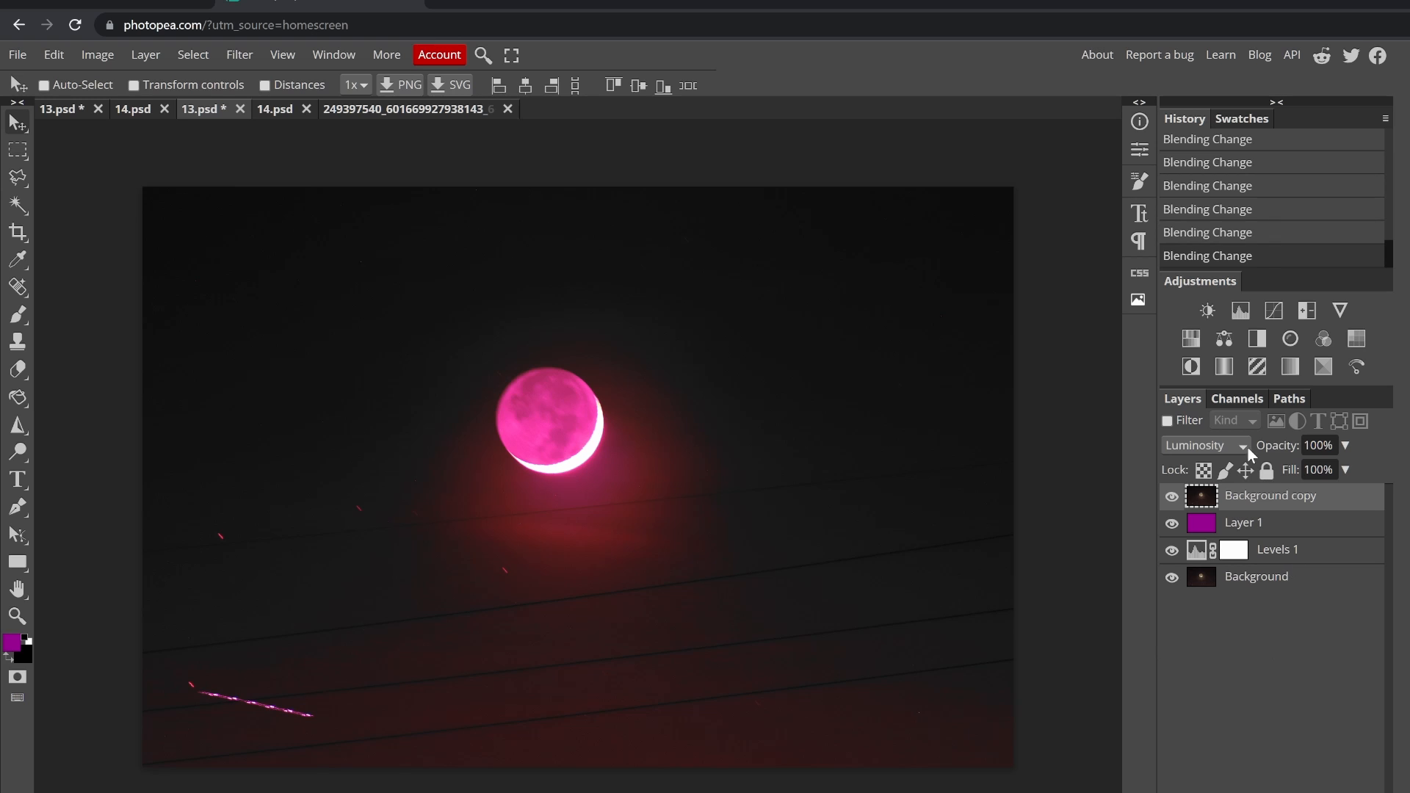
pyautogui.click(1345, 445)
pyautogui.moveTo(1277, 476); pyautogui.dragTo(1336, 483)
pyautogui.click(1172, 550)
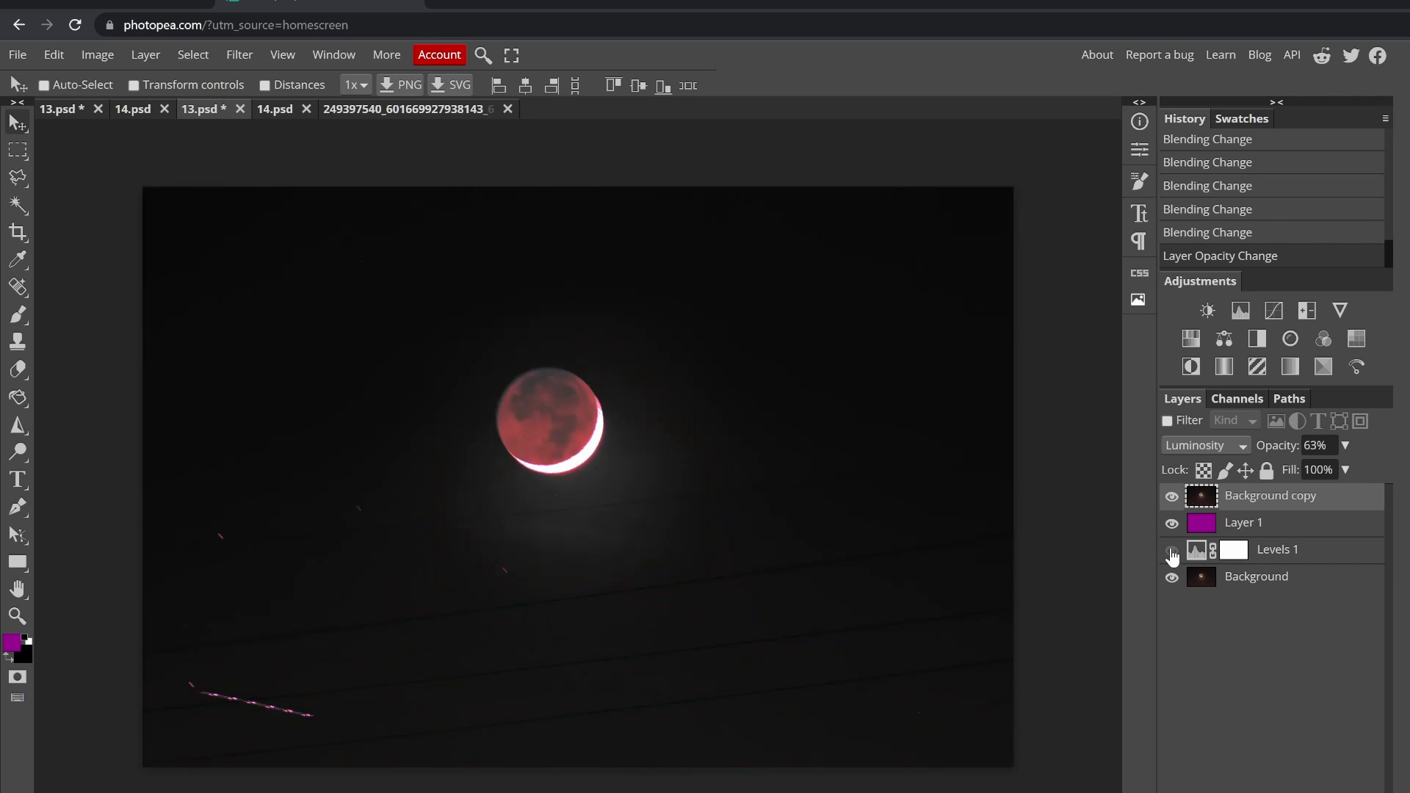
pyautogui.click(1171, 551)
# - Add a Photo Filter adjustment on top of the moon layers, color it purple and reduce its density
pyautogui.click(1290, 339)
pyautogui.click(882, 216)
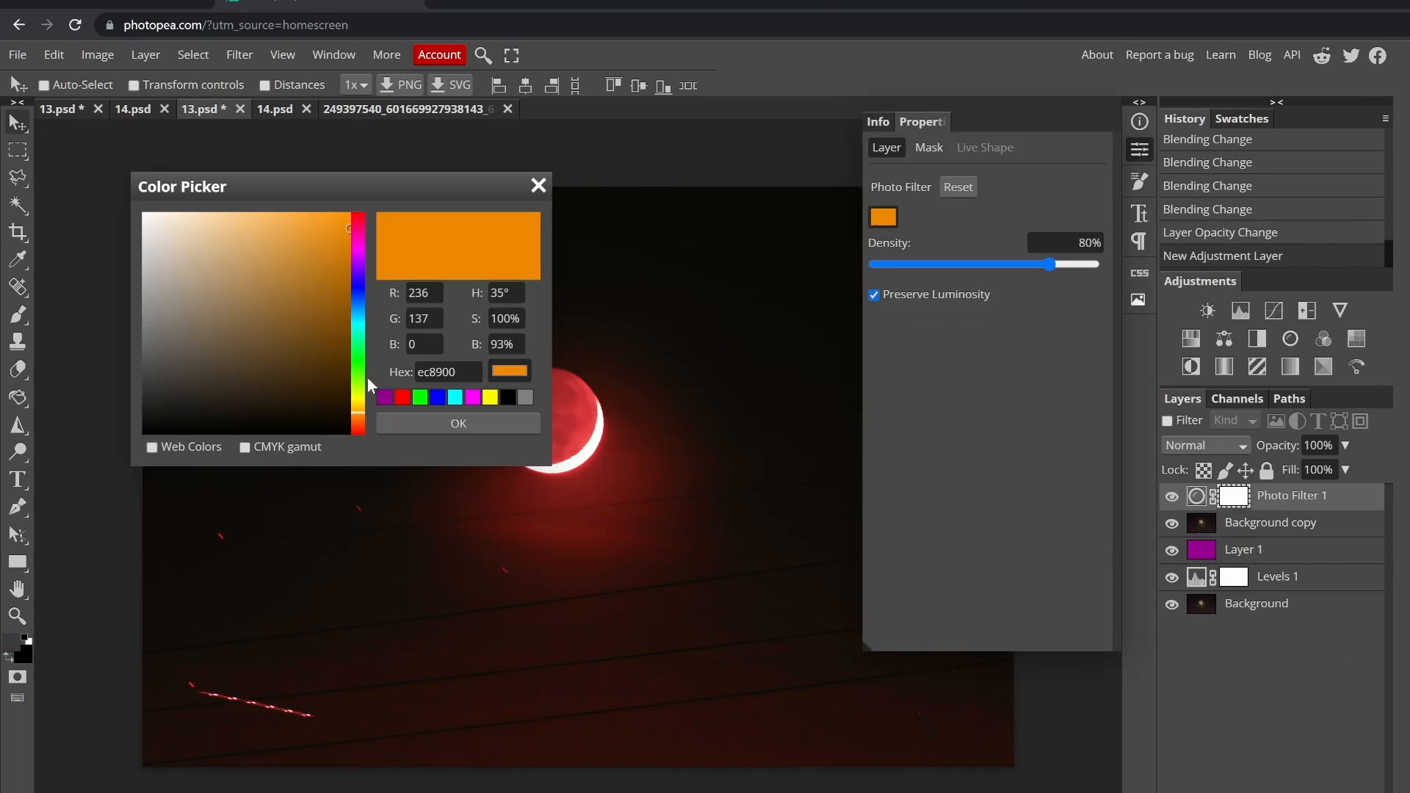
pyautogui.click(385, 397)
pyautogui.click(458, 424)
pyautogui.moveTo(1049, 264); pyautogui.dragTo(1011, 265)
pyautogui.click(1139, 149)
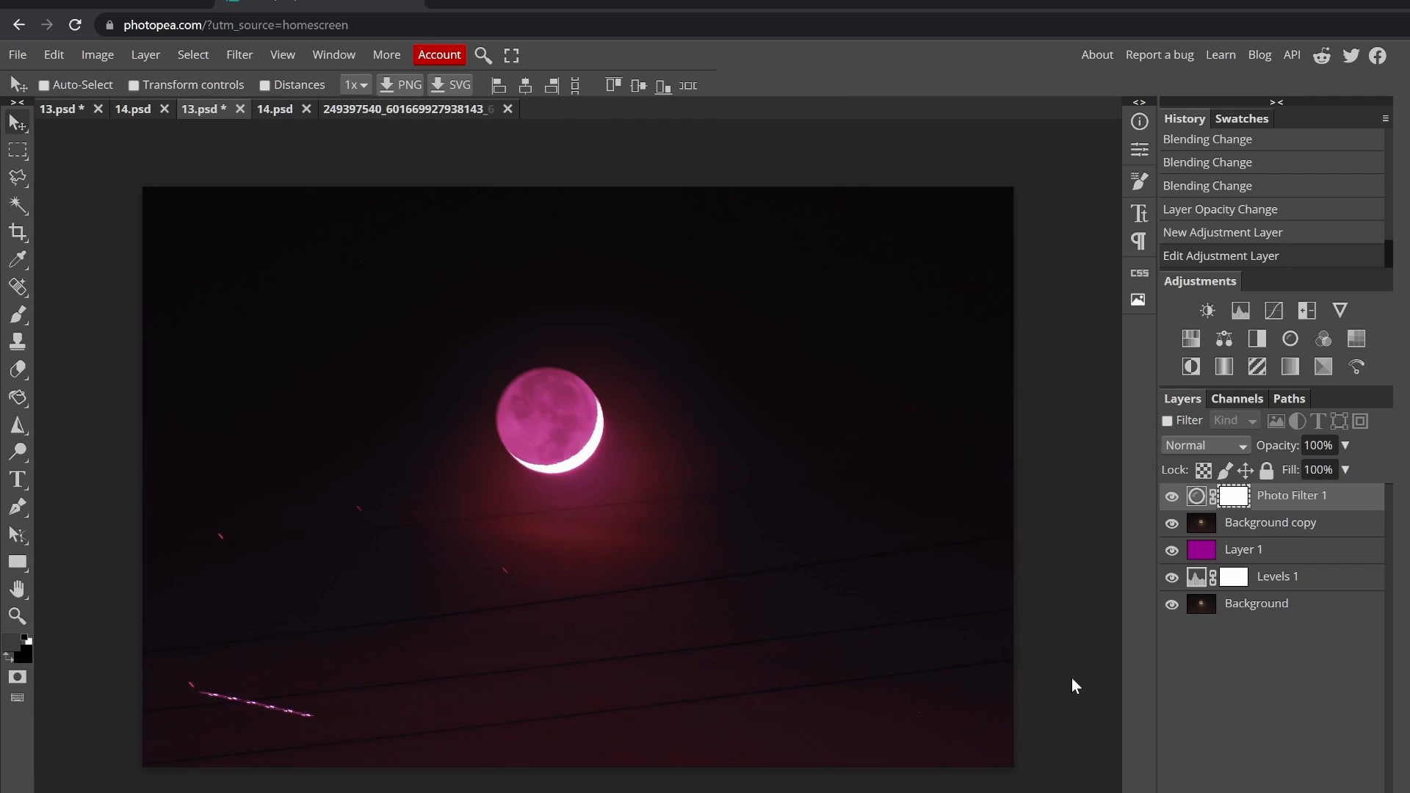
# - Try blend modes such as Color Burn and Difference on Photo Filter 1, finishing with Luminosity
pyautogui.scroll(-4, 1204, 445)
pyautogui.click(1205, 445)
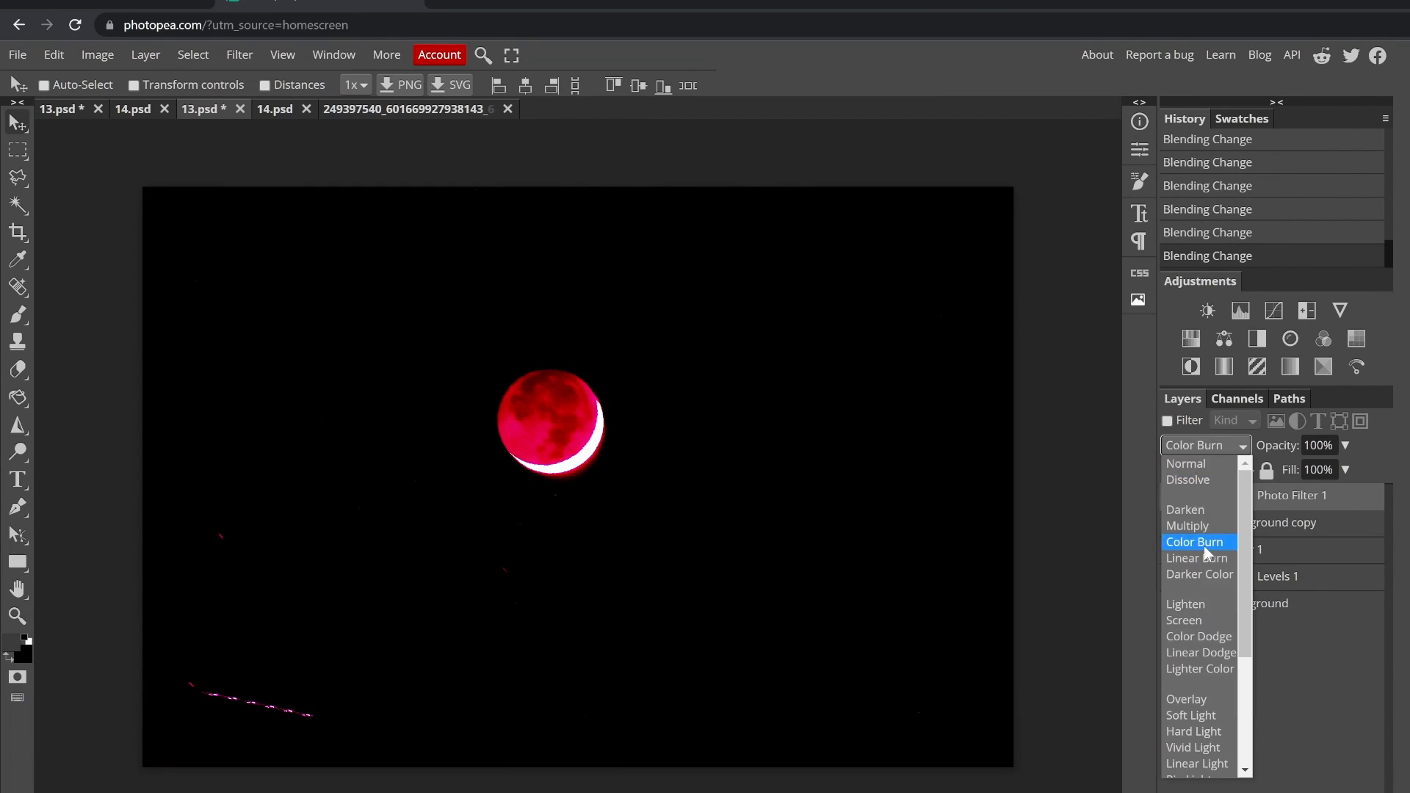
pyautogui.click(1198, 604)
pyautogui.click(1173, 498)
pyautogui.click(1173, 498)
pyautogui.click(1204, 446)
pyautogui.click(1198, 721)
pyautogui.click(1201, 445)
pyautogui.click(1198, 683)
pyautogui.click(1199, 446)
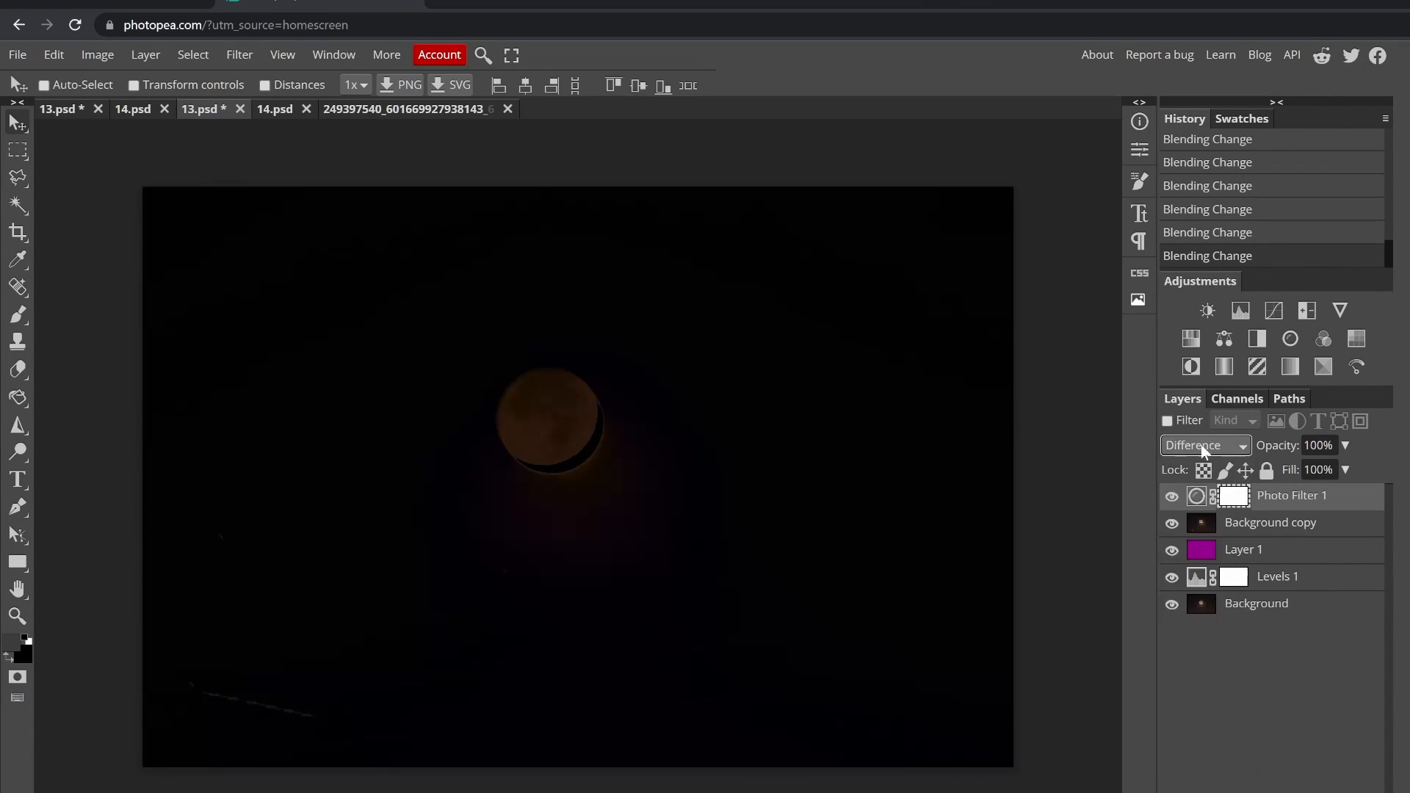
pyautogui.click(1202, 445)
pyautogui.click(1204, 736)
pyautogui.click(1202, 446)
pyautogui.click(1212, 753)
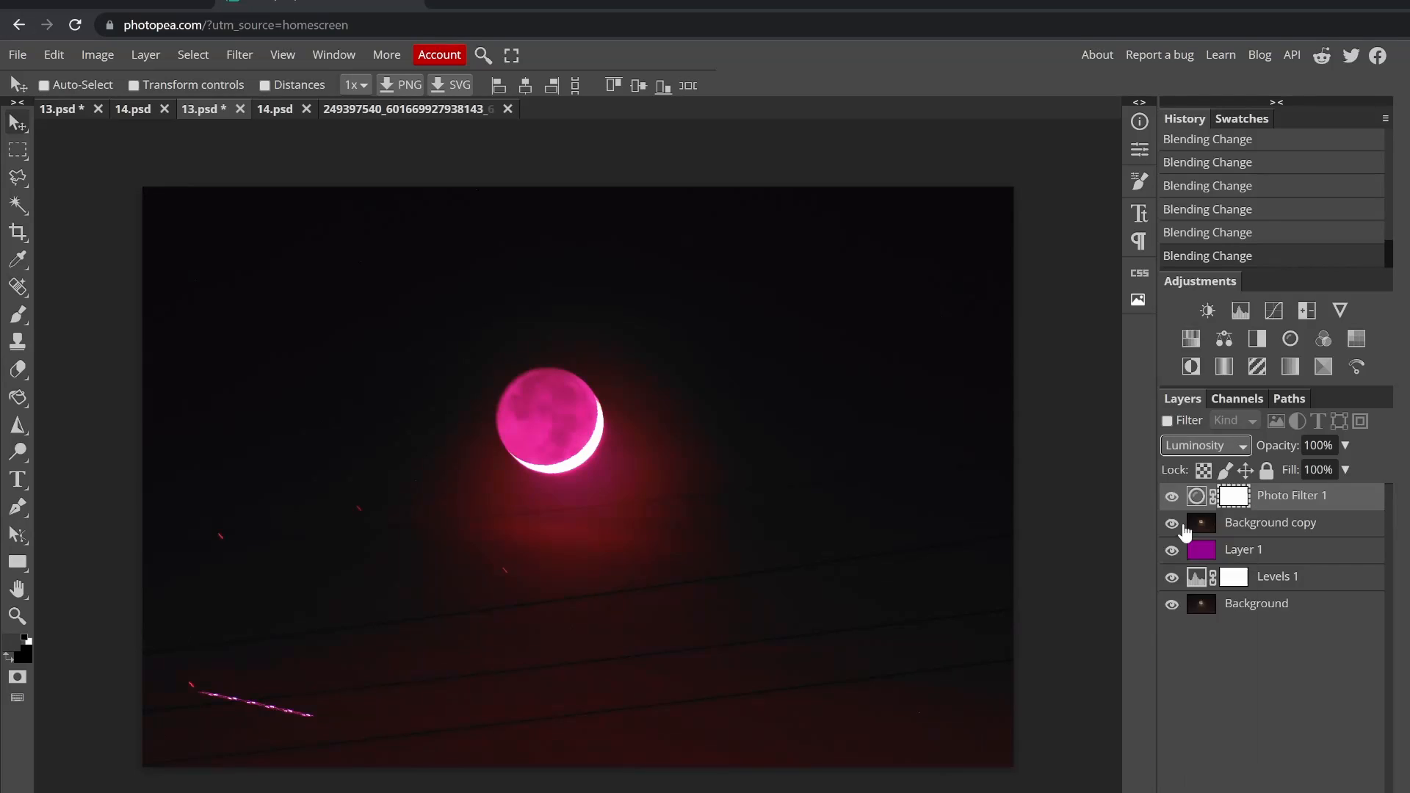
pyautogui.press('Delete')
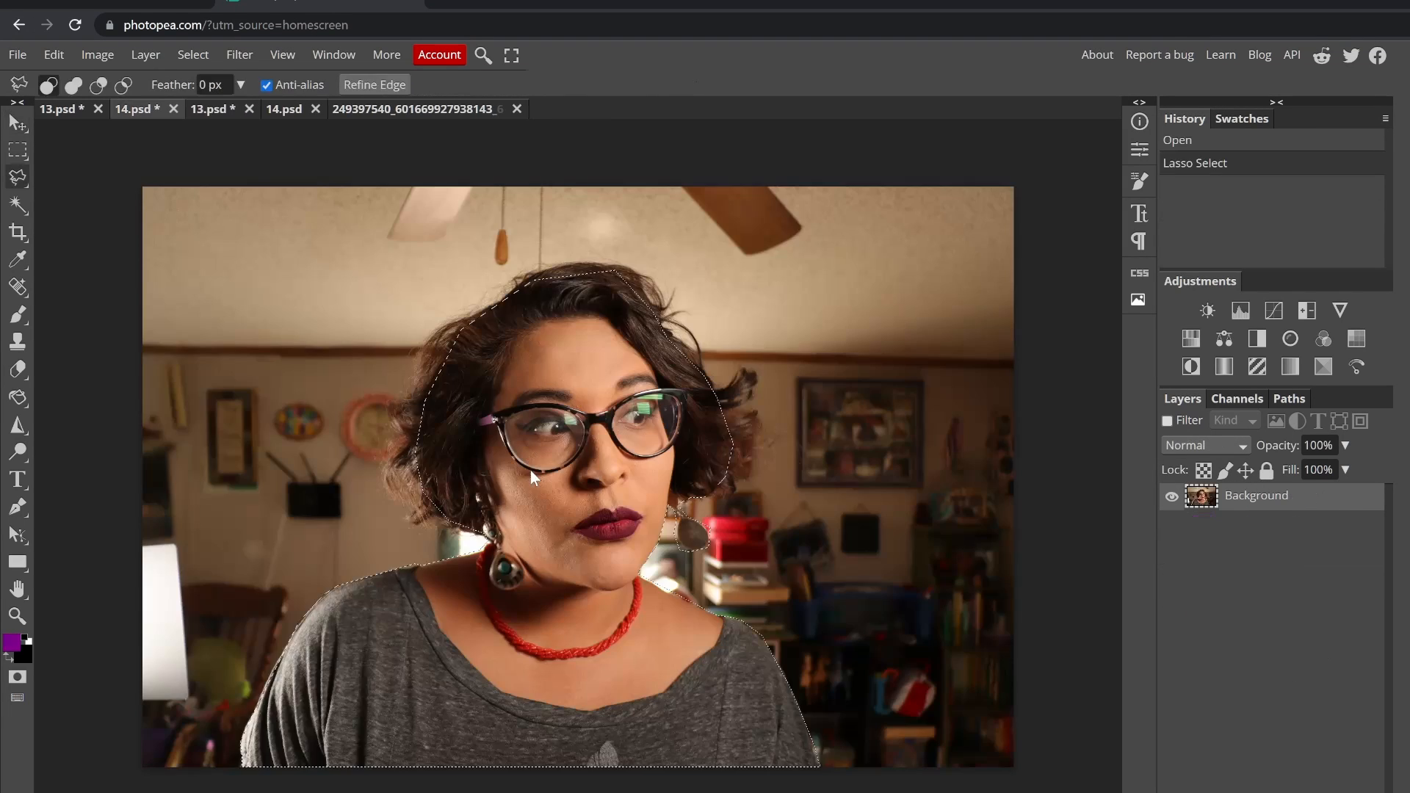
# - Refine the edges around the selected woman's hair in 14.psd and output the cut-out to a new layer
pyautogui.hotkey('alt', 'ctrl', 'r')
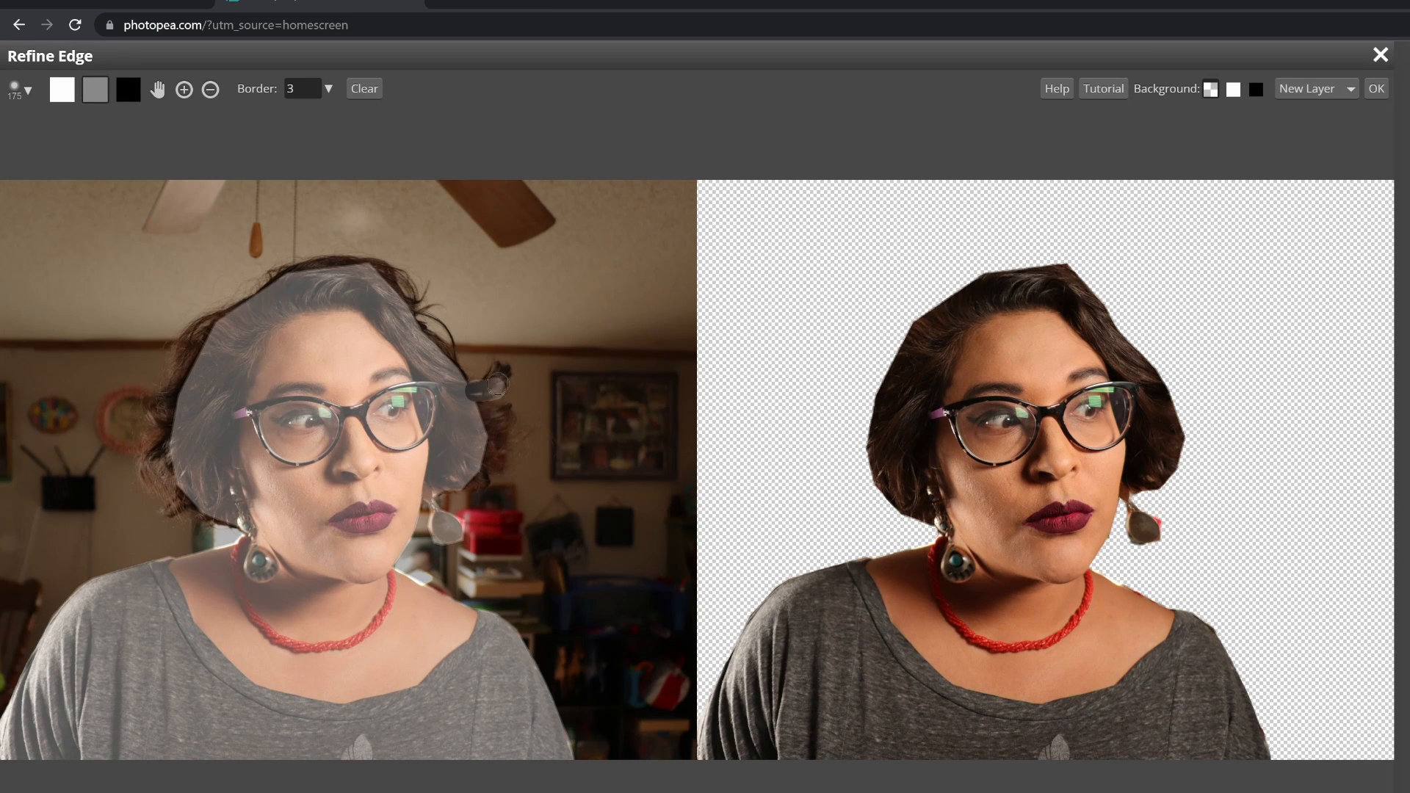
pyautogui.moveTo(479, 478); pyautogui.dragTo(461, 446)
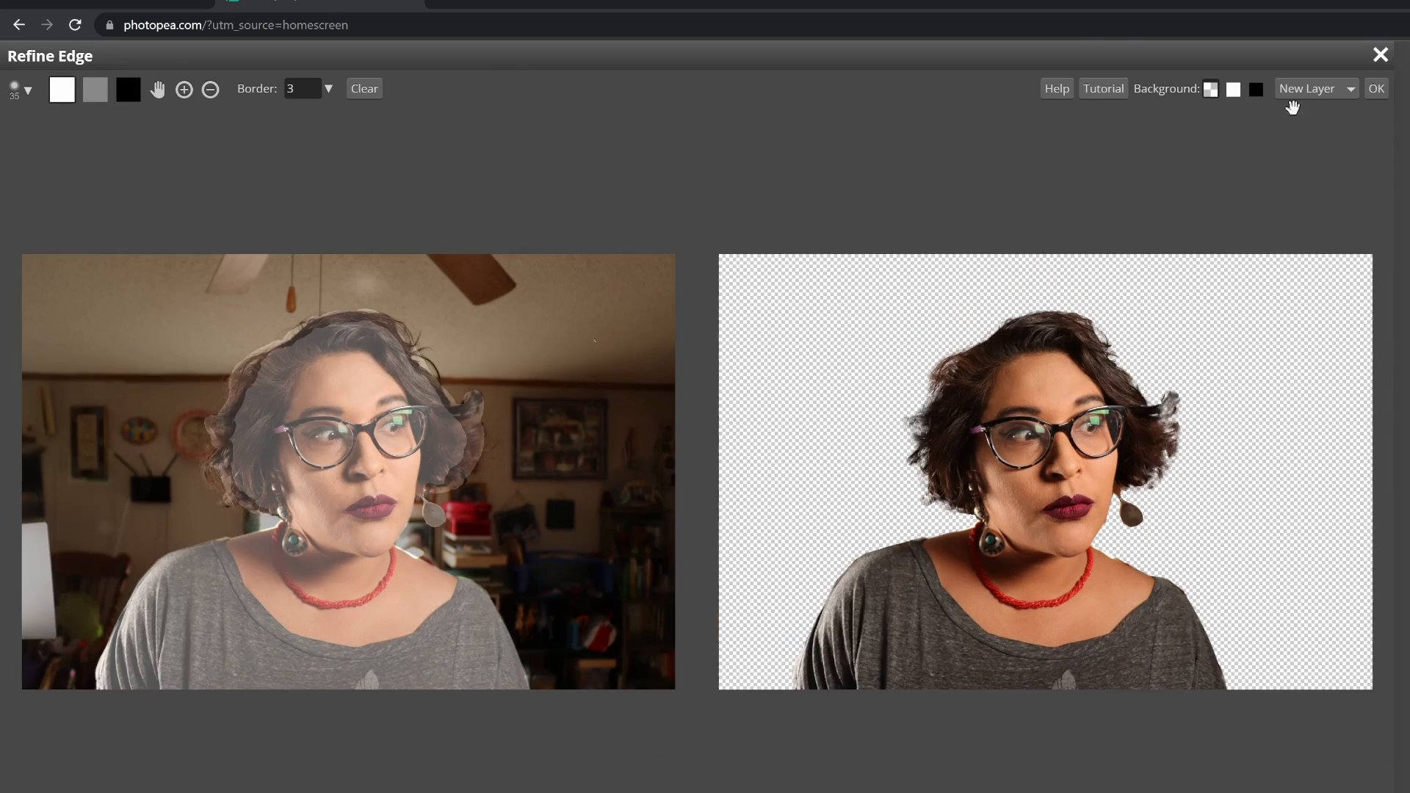
pyautogui.click(1376, 88)
# - Add a purple Photo Filter at 100% density without Preserve Luminosity and set its blend mode to Vivid Light
pyautogui.click(1290, 338)
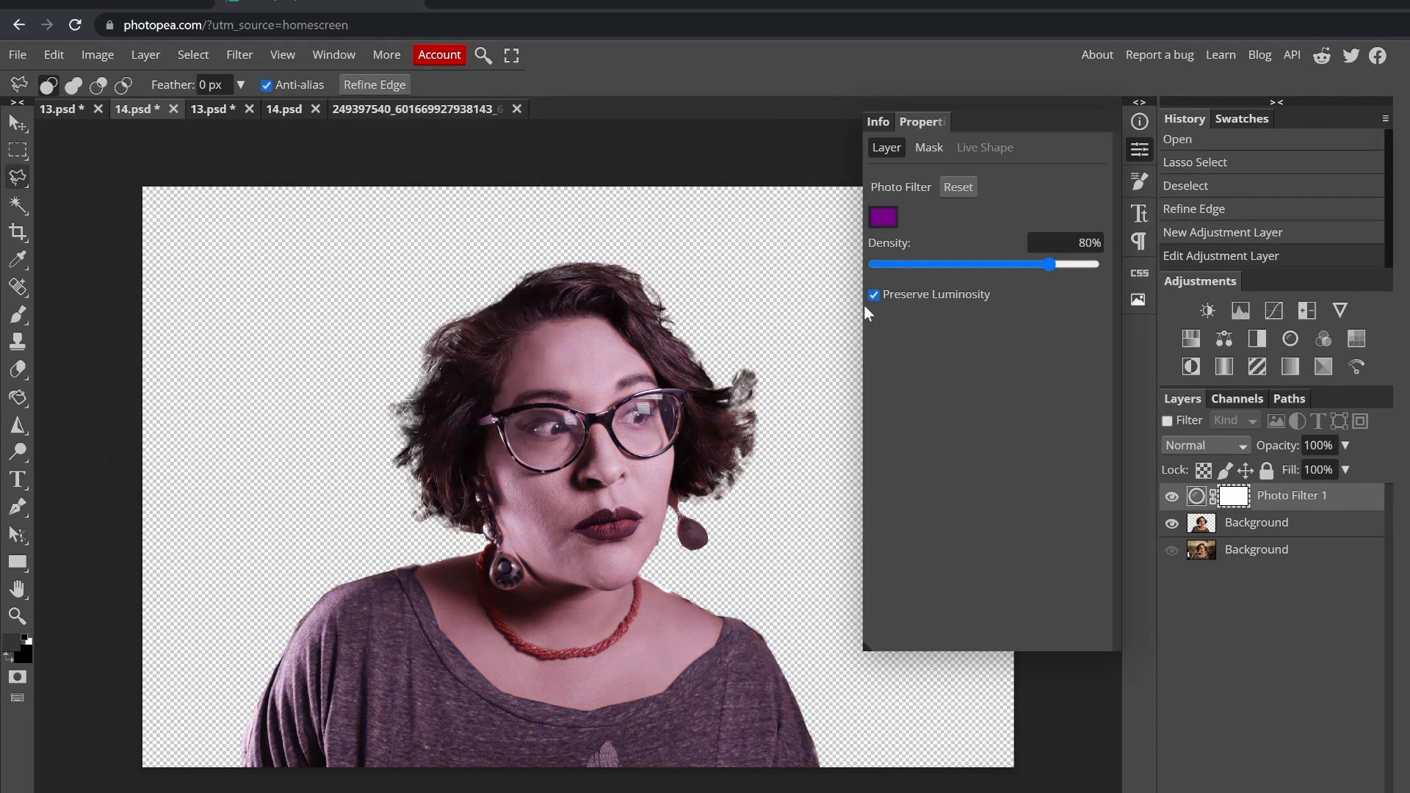
pyautogui.click(872, 295)
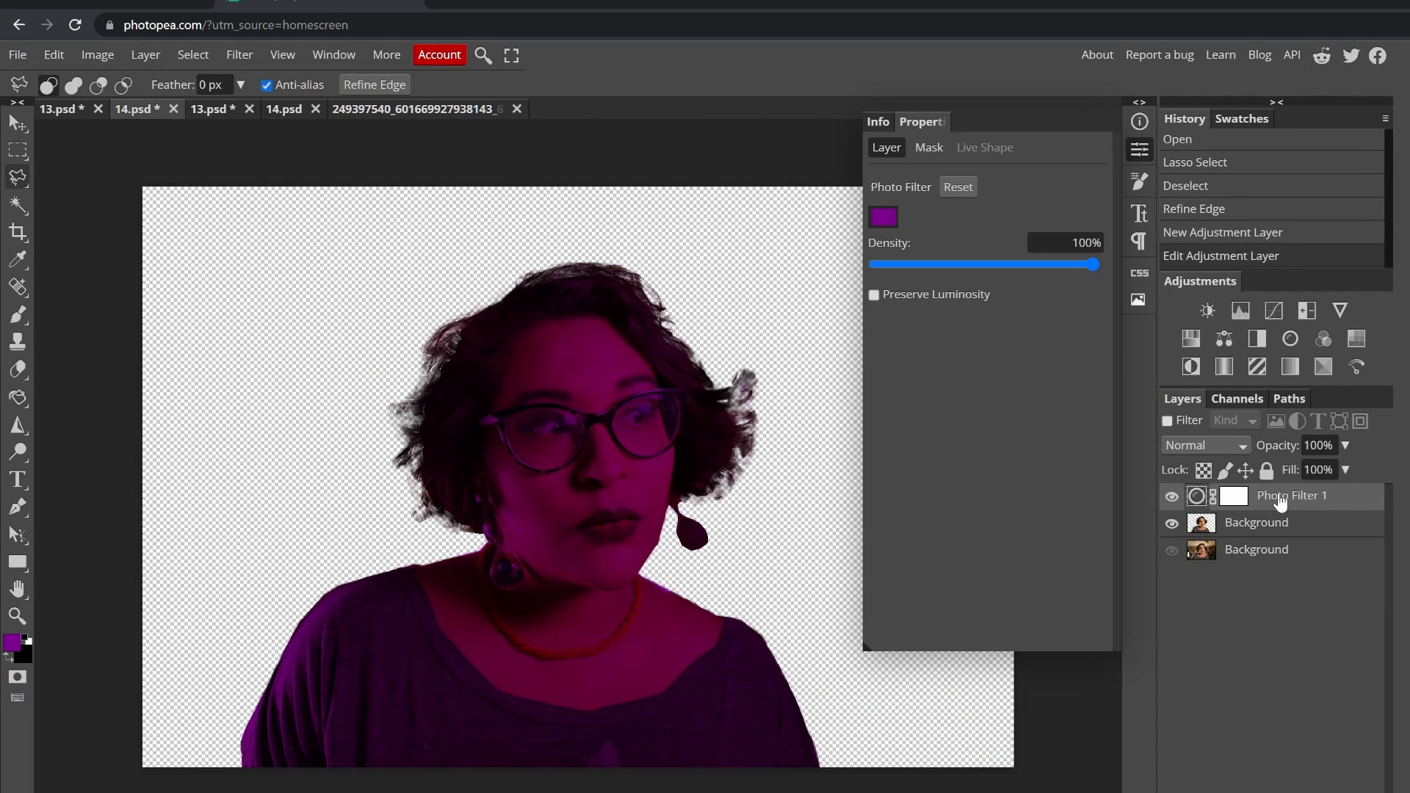
pyautogui.click(1204, 444)
pyautogui.click(1205, 646)
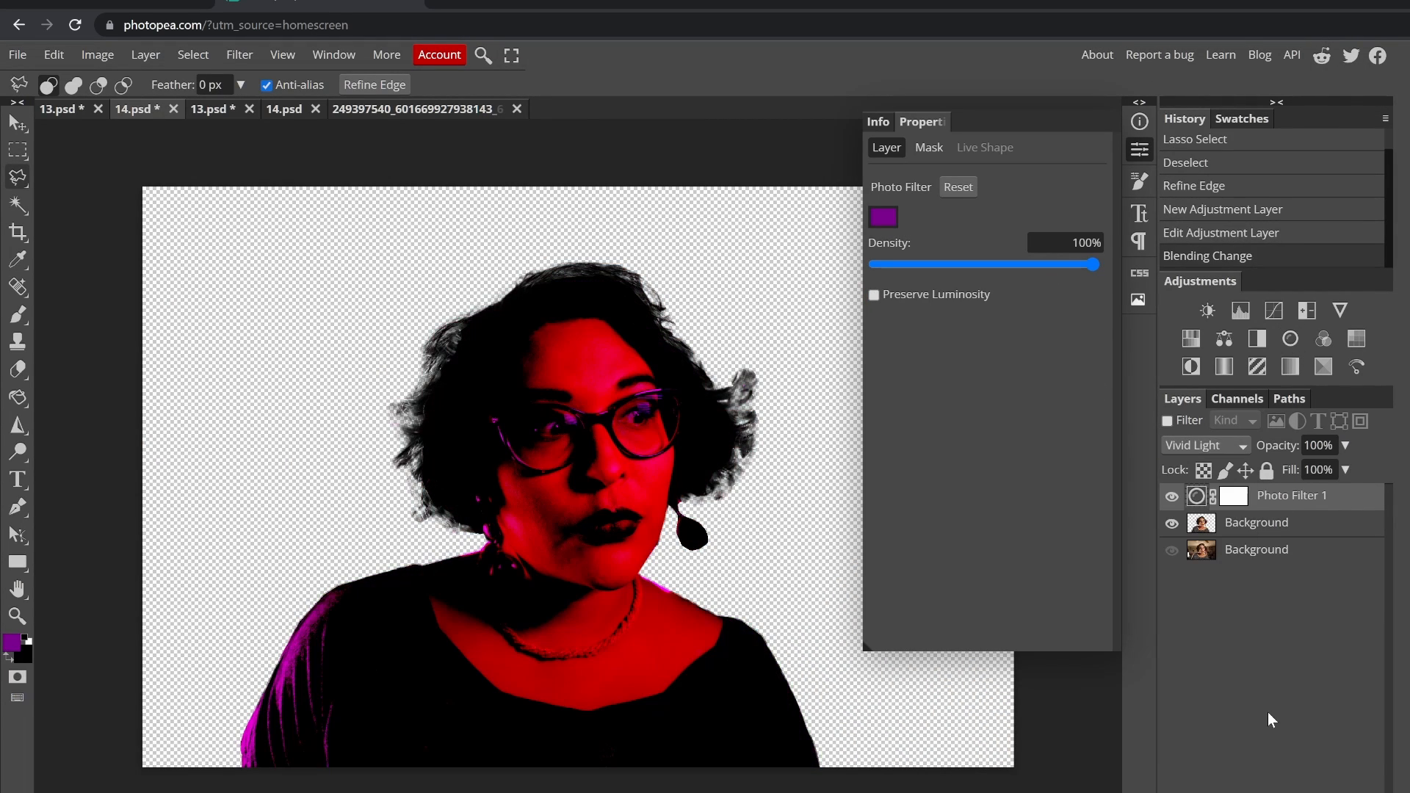
# - Add a Levels adjustment below the Photo Filter and brighten the portrait's midtones and highlights
pyautogui.click(1240, 311)
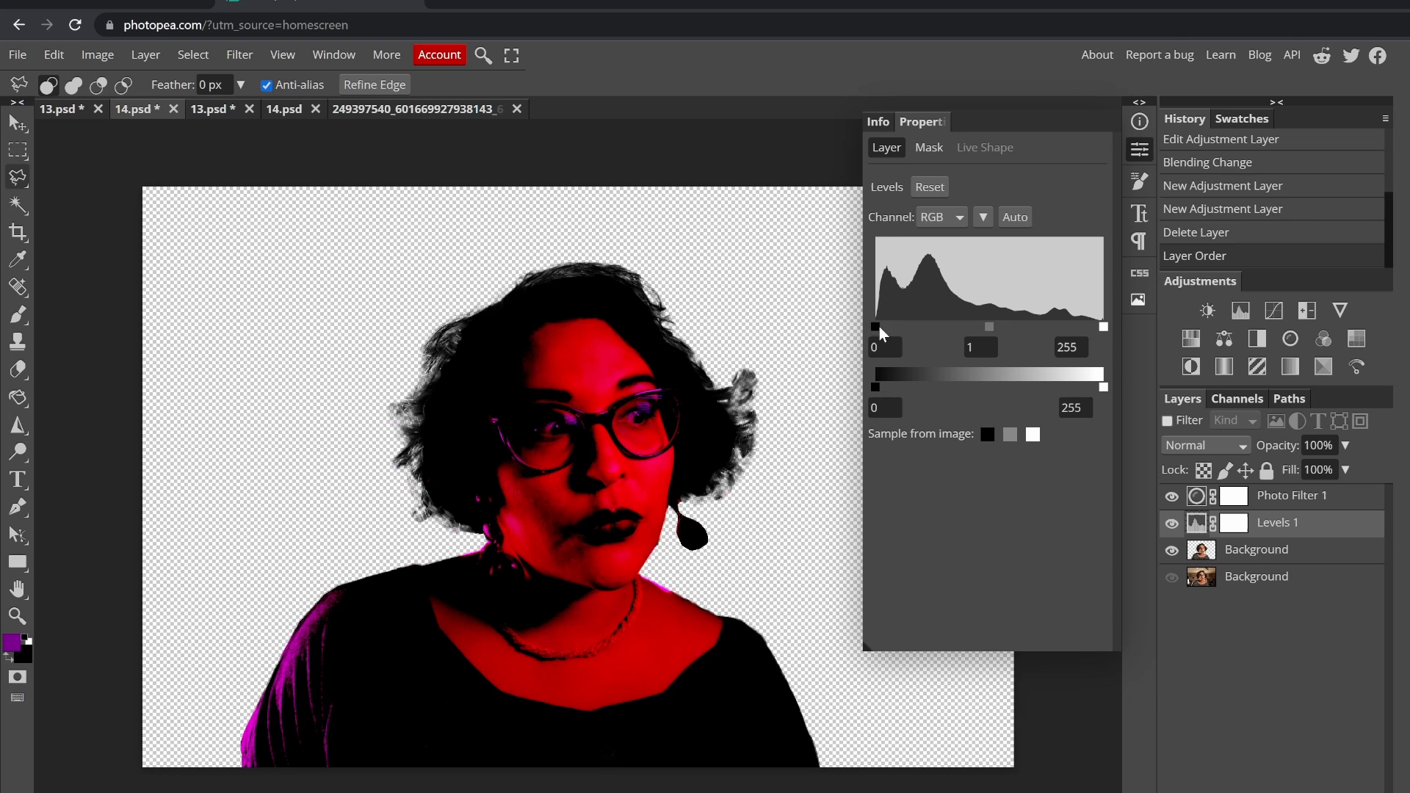
pyautogui.moveTo(989, 326); pyautogui.dragTo(947, 328)
pyautogui.moveTo(1103, 326); pyautogui.dragTo(1090, 328)
# - Add a Selective Color adjustment above Levels 1 and raise cyan, magenta, yellow and black in the reds
pyautogui.click(1326, 366)
pyautogui.click(947, 217)
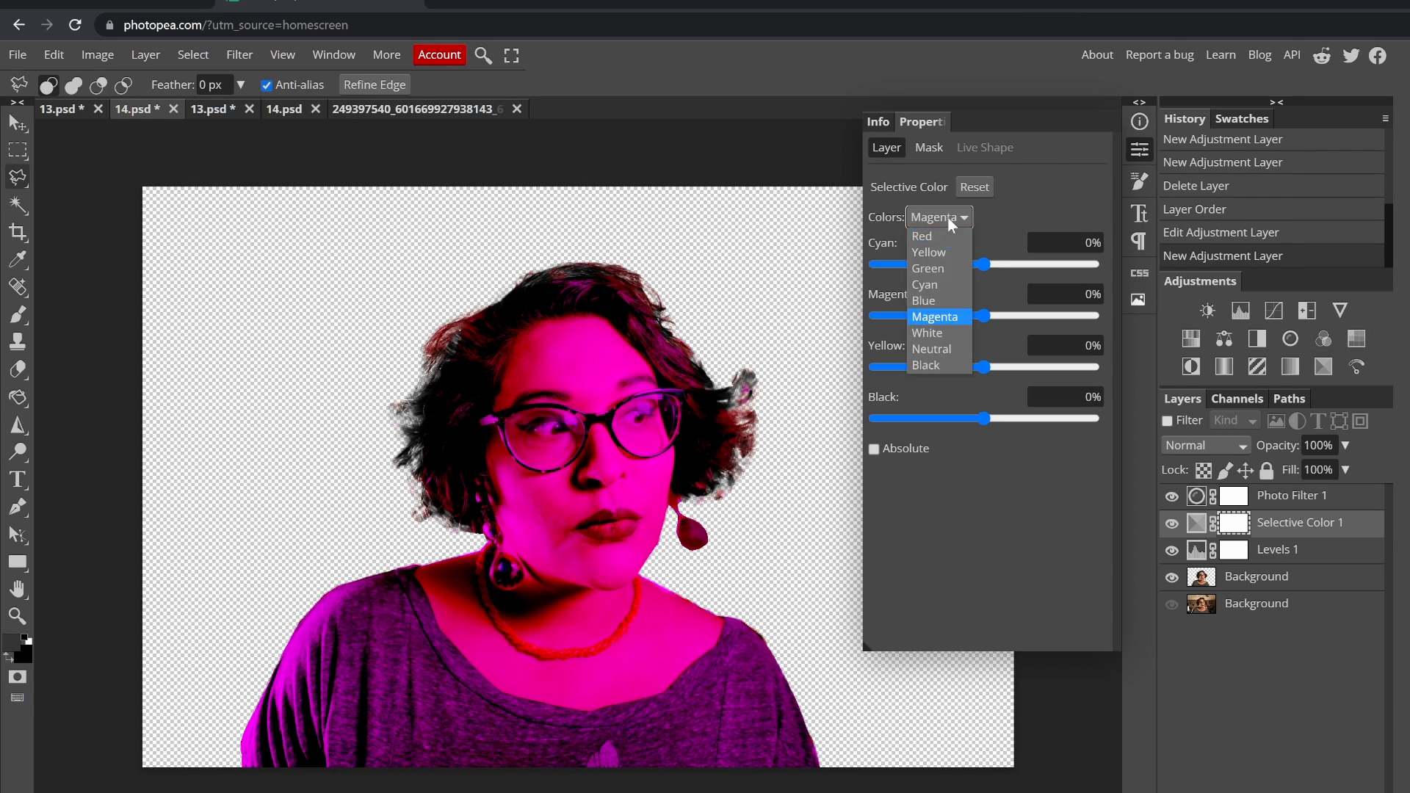
pyautogui.click(931, 235)
pyautogui.moveTo(984, 264); pyautogui.dragTo(1037, 266)
pyautogui.moveTo(984, 315); pyautogui.dragTo(1063, 316)
pyautogui.moveTo(984, 367); pyautogui.dragTo(1038, 367)
pyautogui.moveTo(984, 419); pyautogui.dragTo(1066, 420)
# - Set the Selective Color yellows to 38% cyan, -15% magenta, 24% yellow and 34% black
pyautogui.click(953, 216)
pyautogui.click(934, 252)
pyautogui.moveTo(984, 264); pyautogui.dragTo(1025, 266)
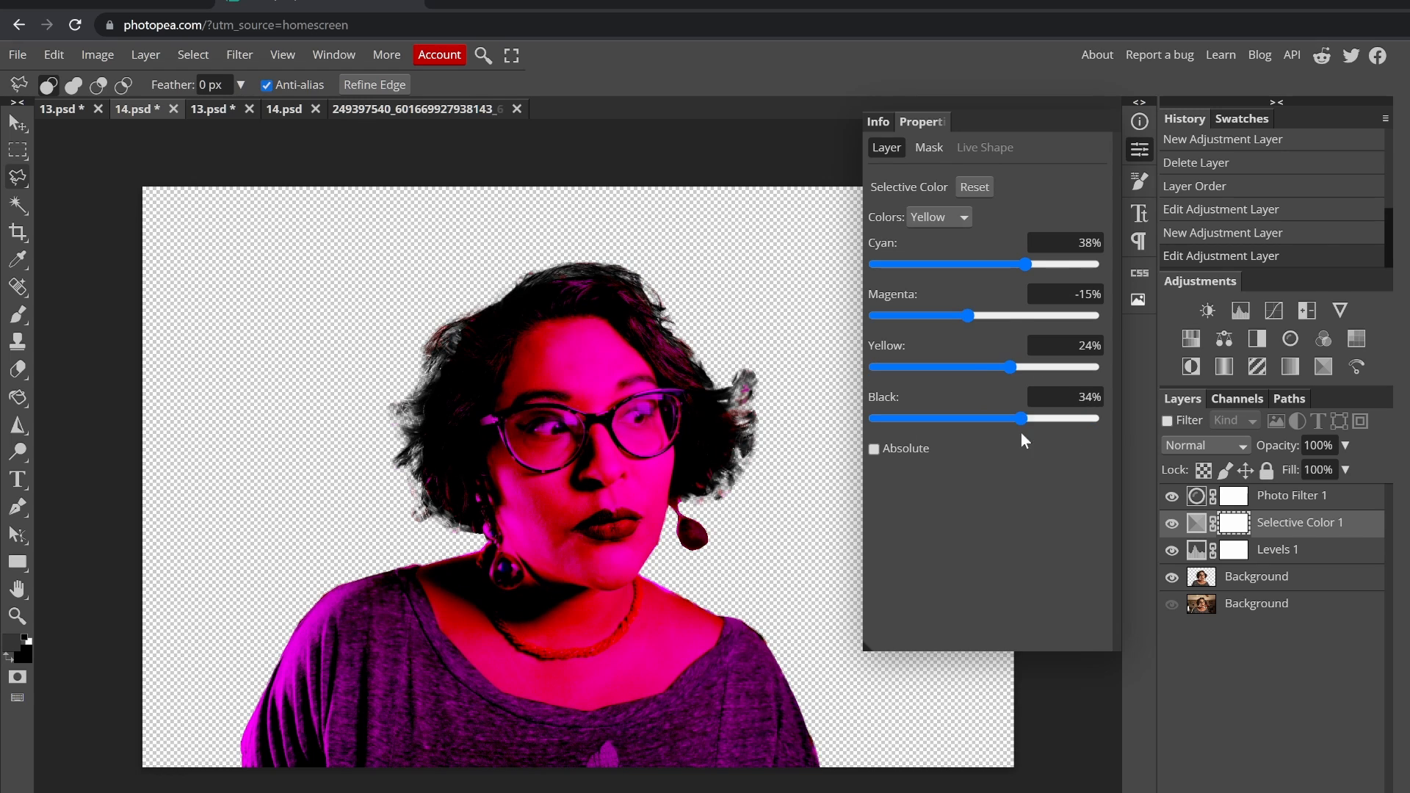
# - Set the Selective Color blues to -53% black and the magentas to 100% cyan
pyautogui.click(947, 217)
pyautogui.click(963, 273)
pyautogui.click(947, 217)
pyautogui.click(932, 291)
pyautogui.moveTo(984, 418); pyautogui.dragTo(926, 419)
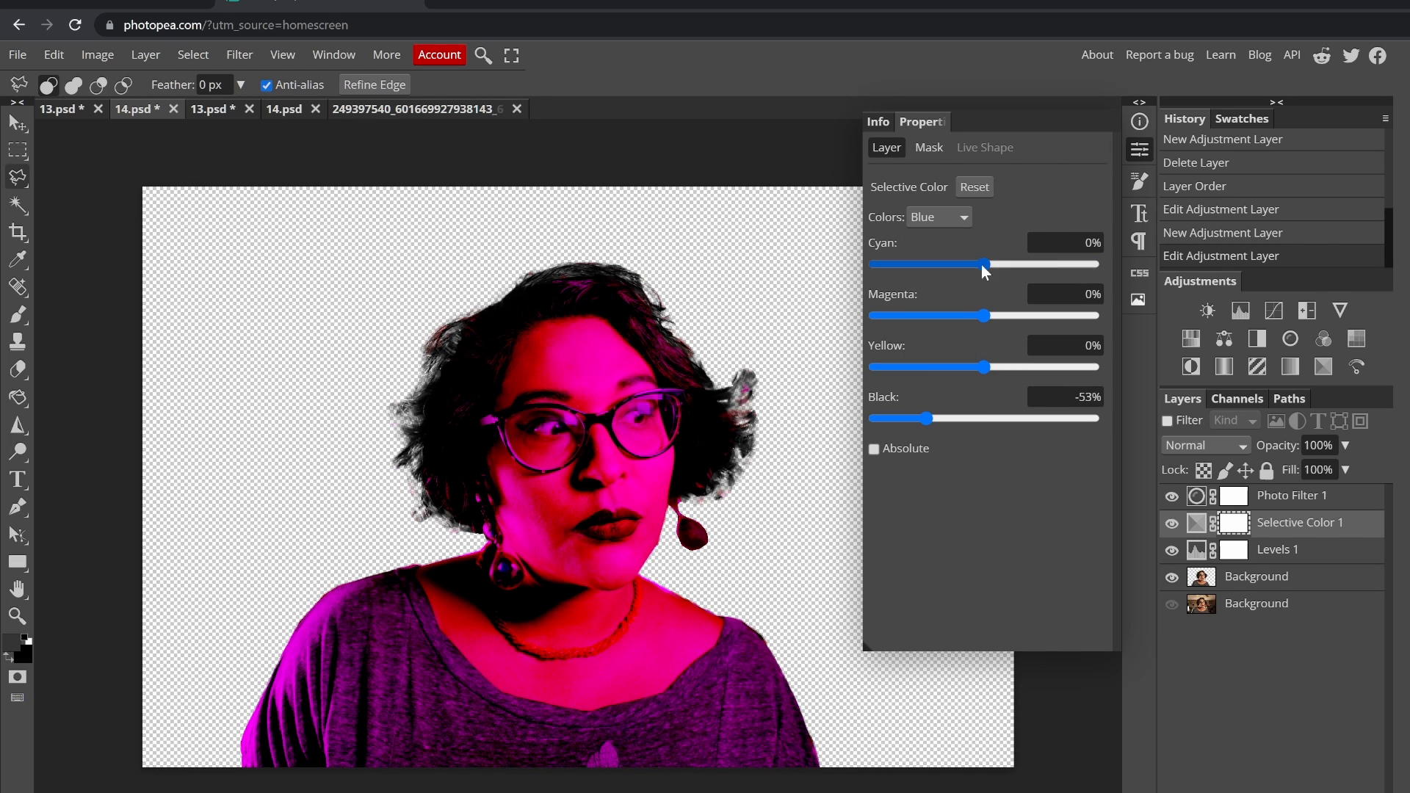
pyautogui.click(947, 217)
pyautogui.click(937, 309)
pyautogui.moveTo(984, 264); pyautogui.dragTo(1113, 266)
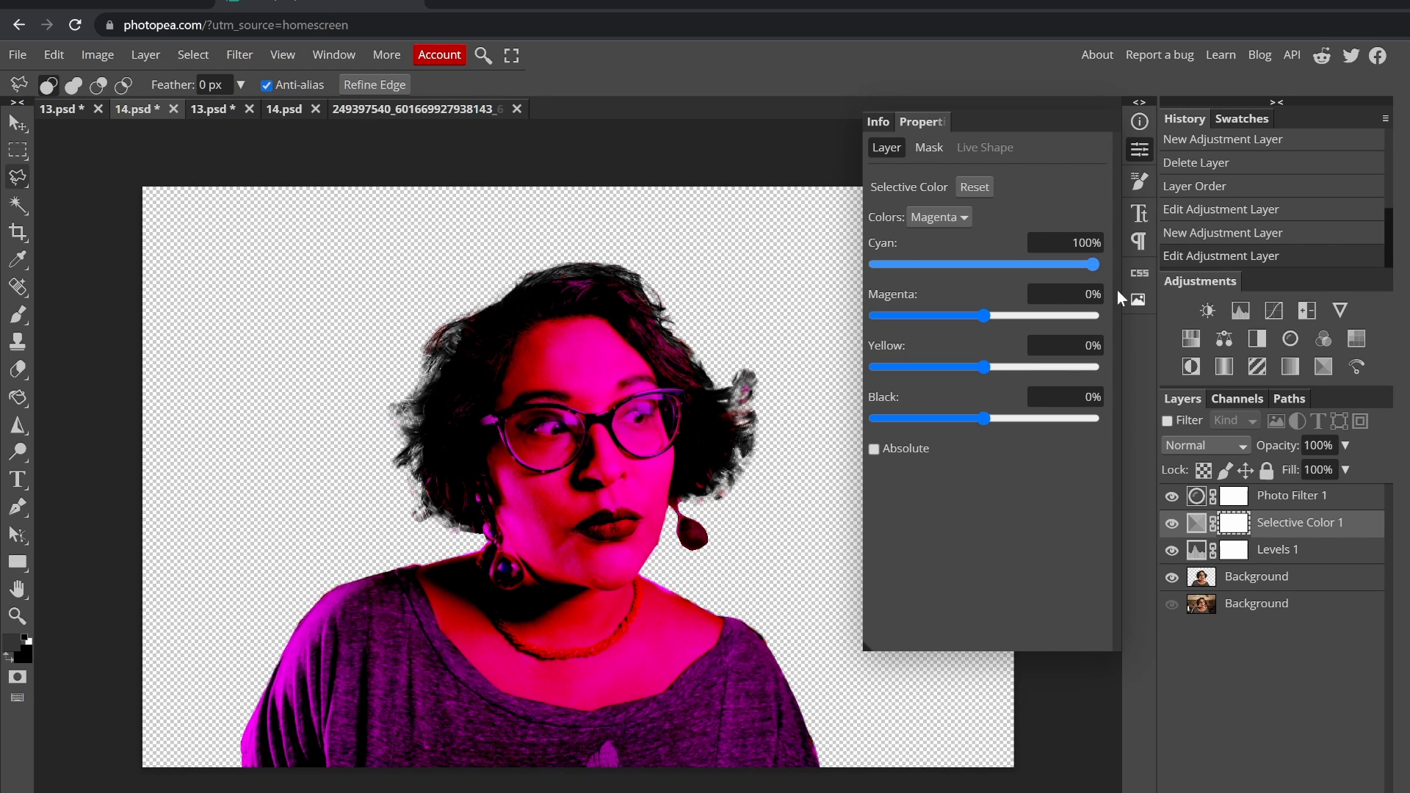
# - Set the whites' cyan to -9% in Selective Color, raise their magenta slightly, and lower their yellow and black
pyautogui.click(947, 217)
pyautogui.click(936, 326)
pyautogui.moveTo(984, 264)
pyautogui.mouseDown()
pyautogui.moveTo(919, 262)
pyautogui.moveTo(1034, 291)
pyautogui.moveTo(975, 265)
pyautogui.mouseUp()
pyautogui.moveTo(984, 316); pyautogui.dragTo(914, 334)
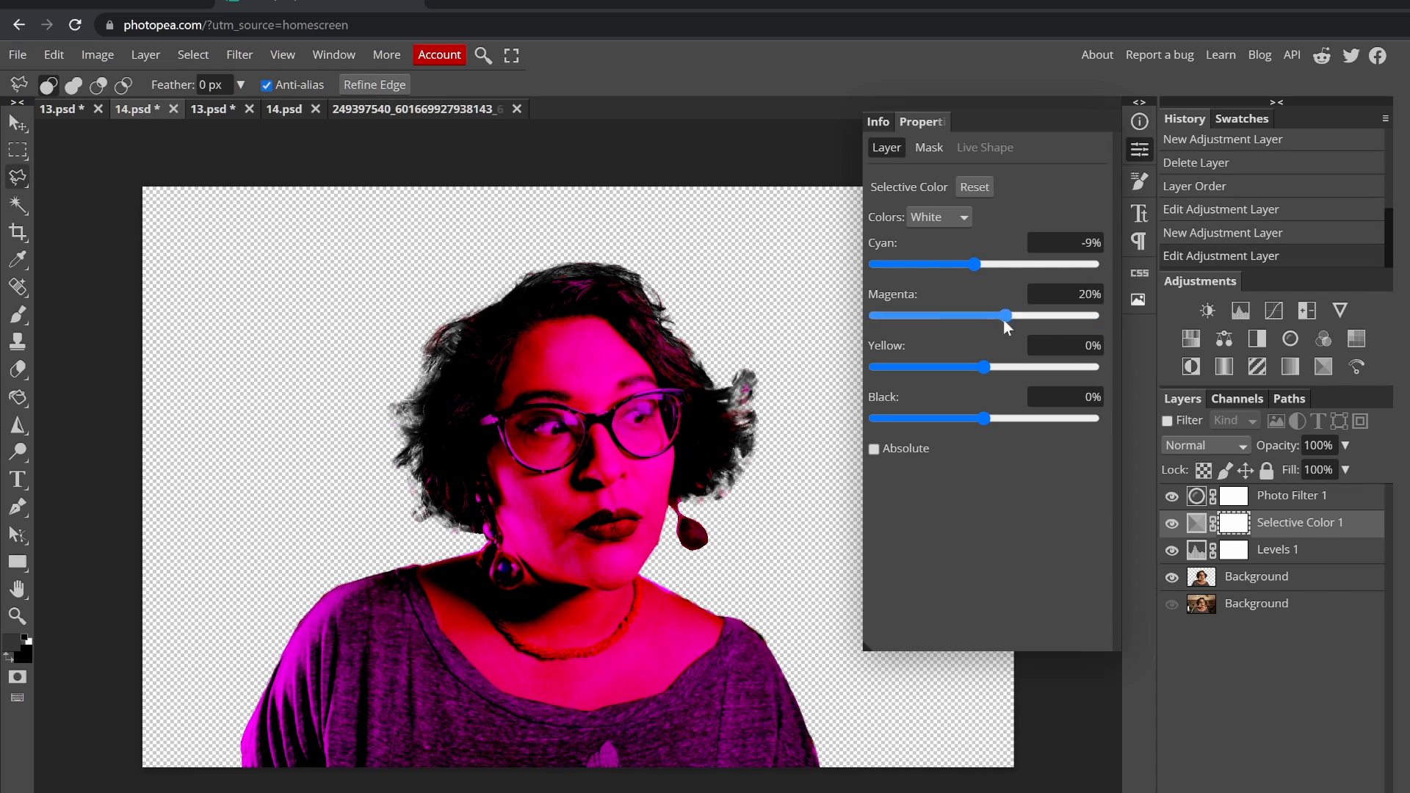
pyautogui.moveTo(1005, 320); pyautogui.dragTo(1002, 317)
pyautogui.moveTo(984, 418); pyautogui.dragTo(930, 419)
pyautogui.moveTo(984, 369); pyautogui.dragTo(947, 369)
# - Raise cyan and lower magenta and yellow for the neutrals in Selective Color
pyautogui.click(947, 217)
pyautogui.click(939, 346)
pyautogui.moveTo(984, 264); pyautogui.dragTo(1017, 266)
pyautogui.moveTo(984, 316); pyautogui.dragTo(938, 320)
pyautogui.moveTo(984, 368); pyautogui.dragTo(938, 371)
# - Set the Selective Color blacks to 30% magenta and 89% yellow, strongly lower their cyan, and adjust their black
pyautogui.moveTo(984, 419); pyautogui.dragTo(1130, 435)
pyautogui.click(947, 217)
pyautogui.click(936, 365)
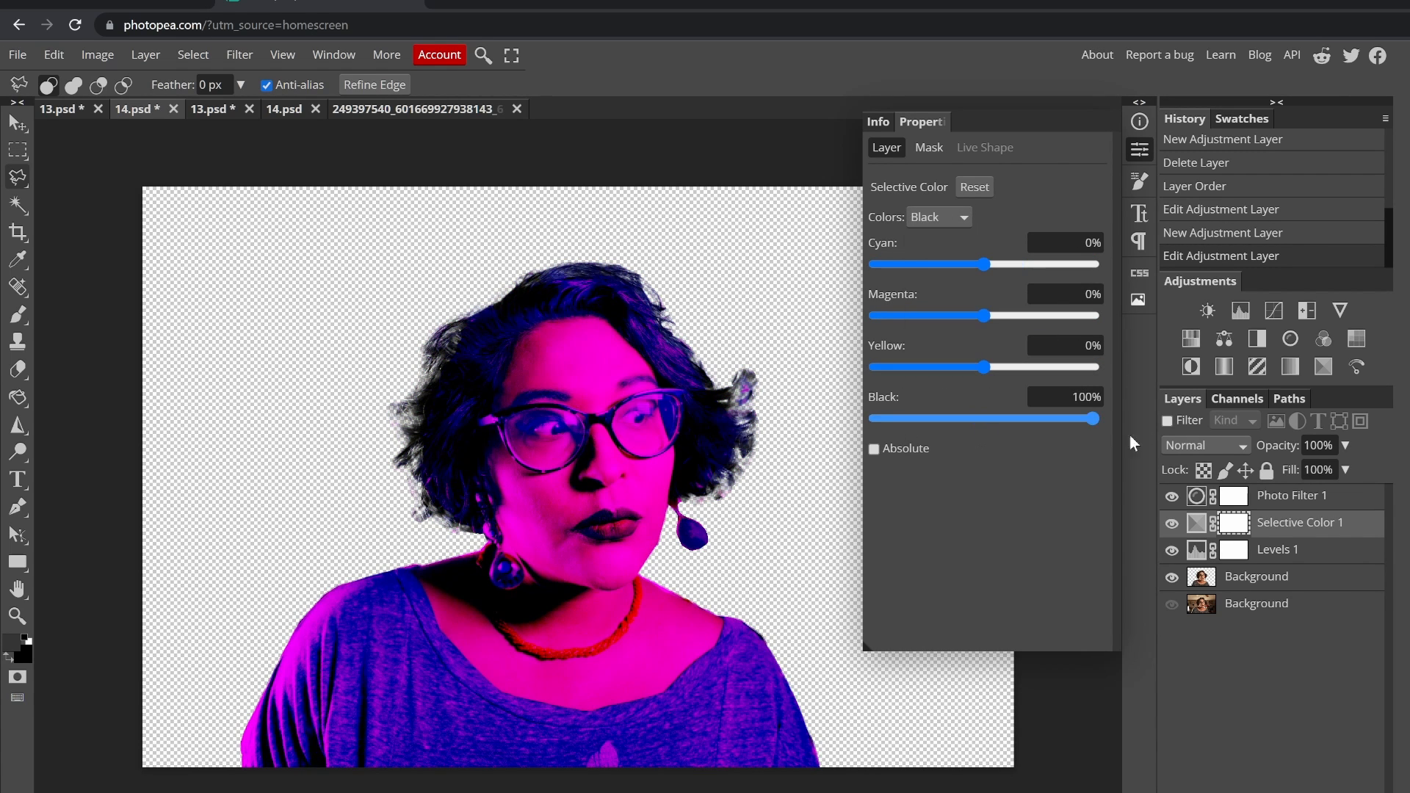
pyautogui.moveTo(984, 367); pyautogui.dragTo(1081, 367)
pyautogui.moveTo(938, 315); pyautogui.dragTo(1016, 317)
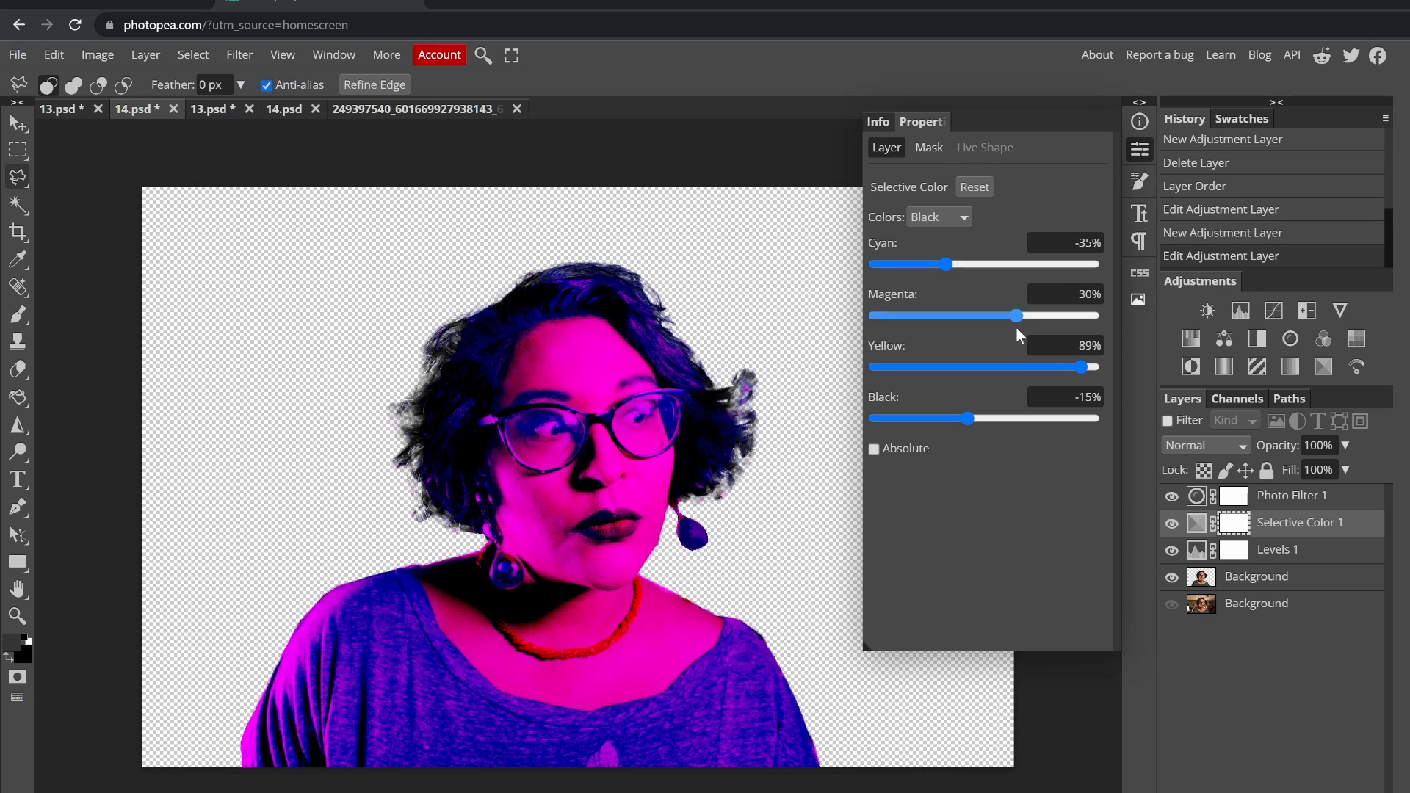
pyautogui.moveTo(945, 264); pyautogui.dragTo(874, 266)
pyautogui.moveTo(998, 419); pyautogui.dragTo(993, 420)
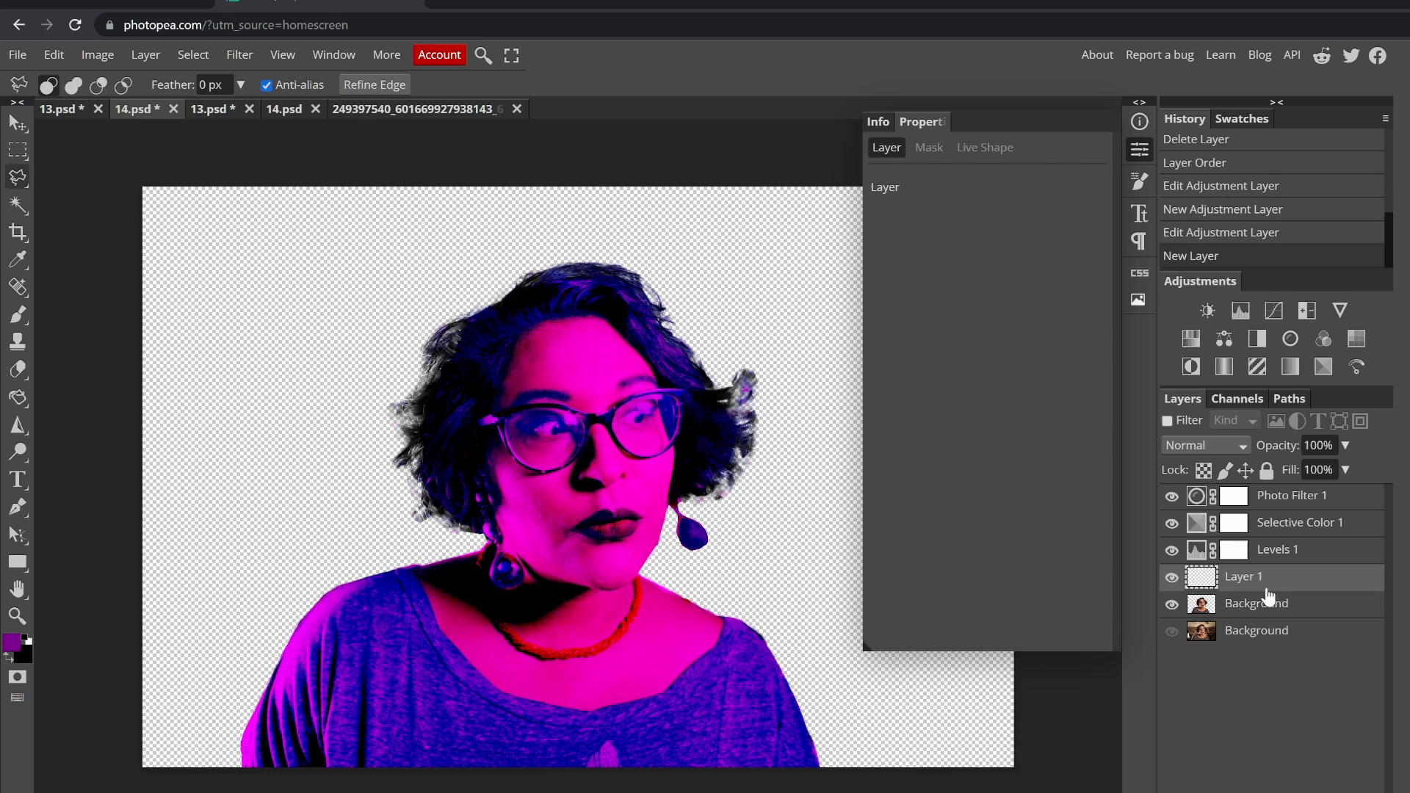
# - Fill the layer behind the cut-out portrait with a vertical purple-to-white linear gradient, and choose Vivid Light blending for the Photo Filter layer
pyautogui.rightClick(18, 397)
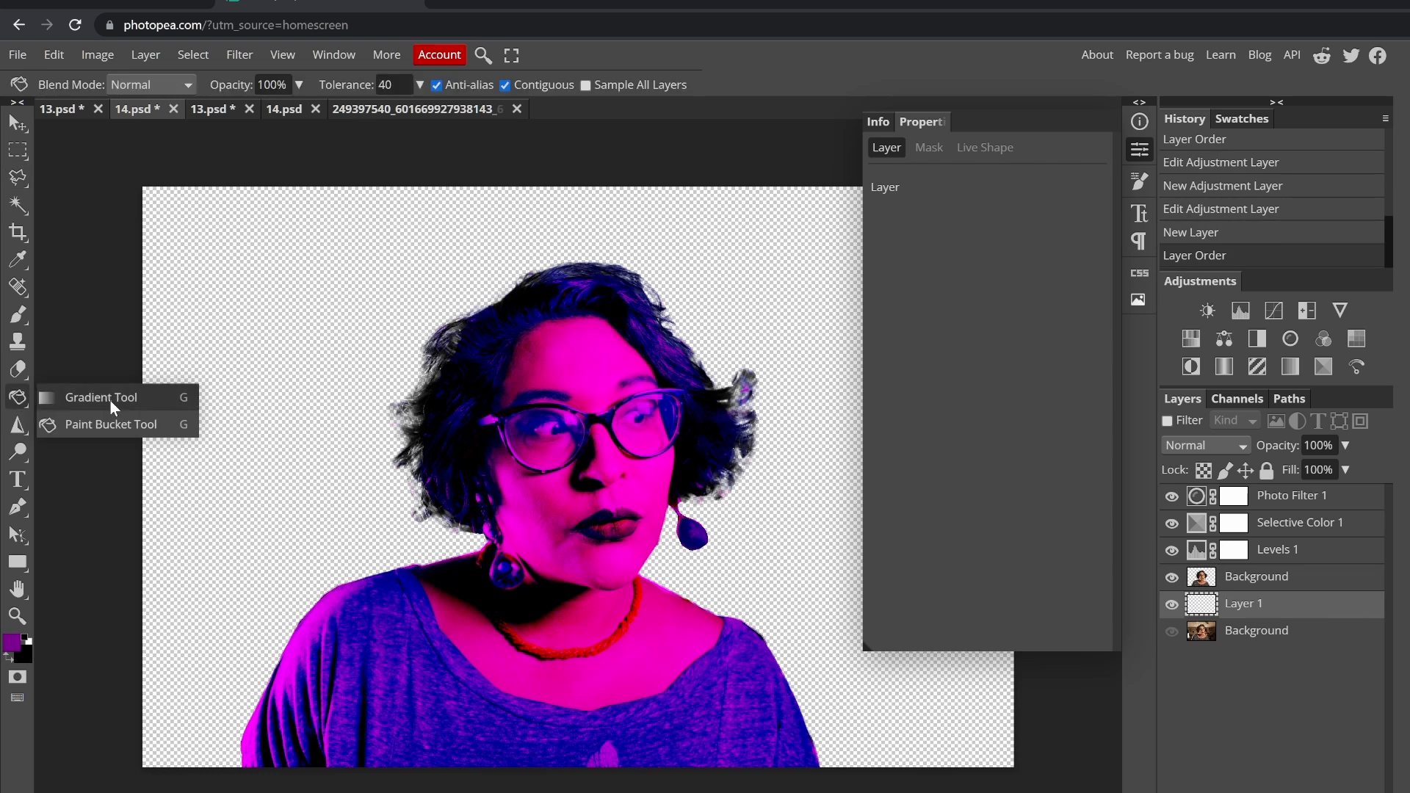
pyautogui.click(101, 397)
pyautogui.moveTo(580, 734); pyautogui.dragTo(584, 231)
pyautogui.click(1274, 499)
pyautogui.click(1206, 445)
pyautogui.click(1215, 748)
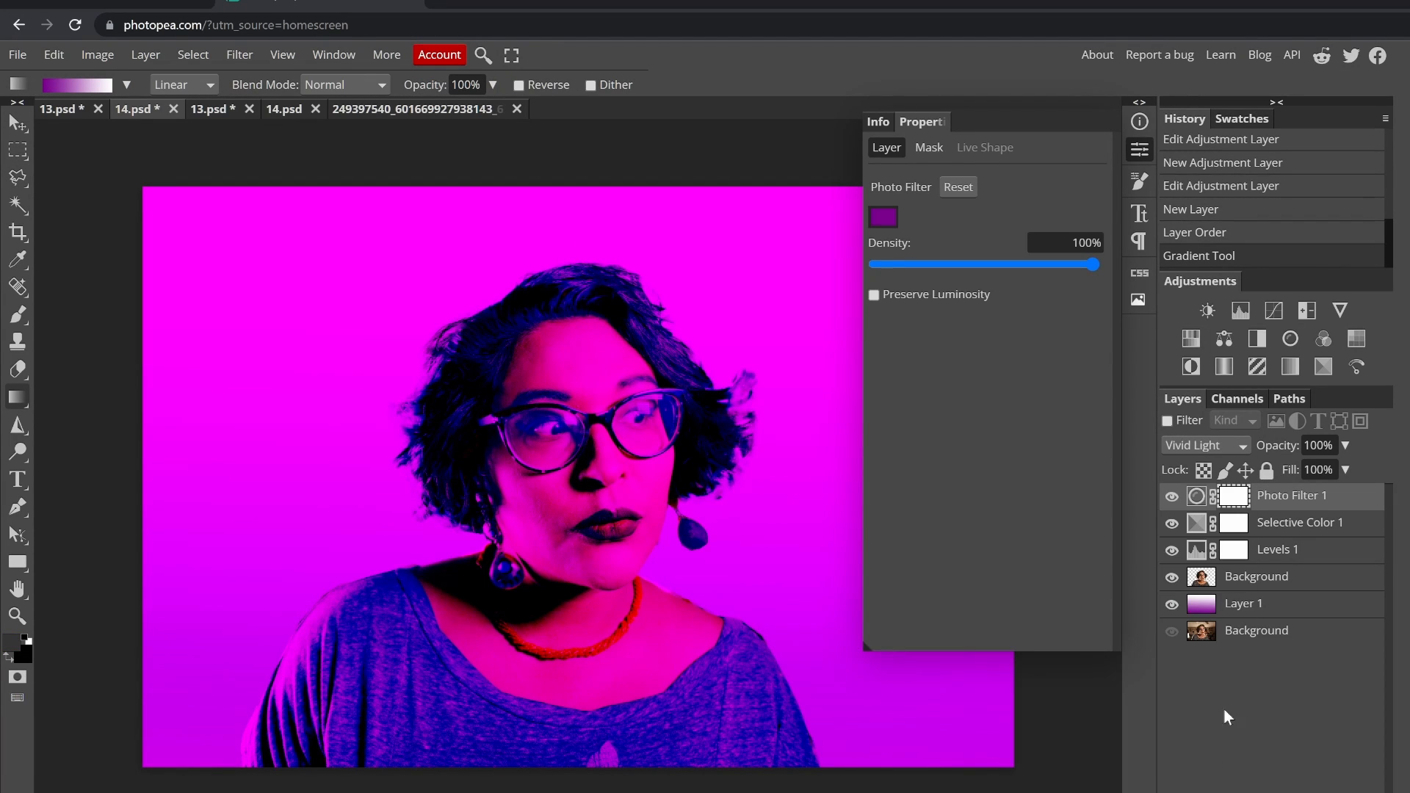
# - Delete the gradient layer and add a new empty layer behind the cut-out portrait
pyautogui.click(1276, 606)
pyautogui.press('Delete')
pyautogui.click(1303, 789)
pyautogui.press('Delete')
pyautogui.click(1329, 789)
# - Paint a wide soft purple band across the lower part of the new layer with the Brush, and move it slightly upward
pyautogui.click(18, 314)
pyautogui.click(117, 610)
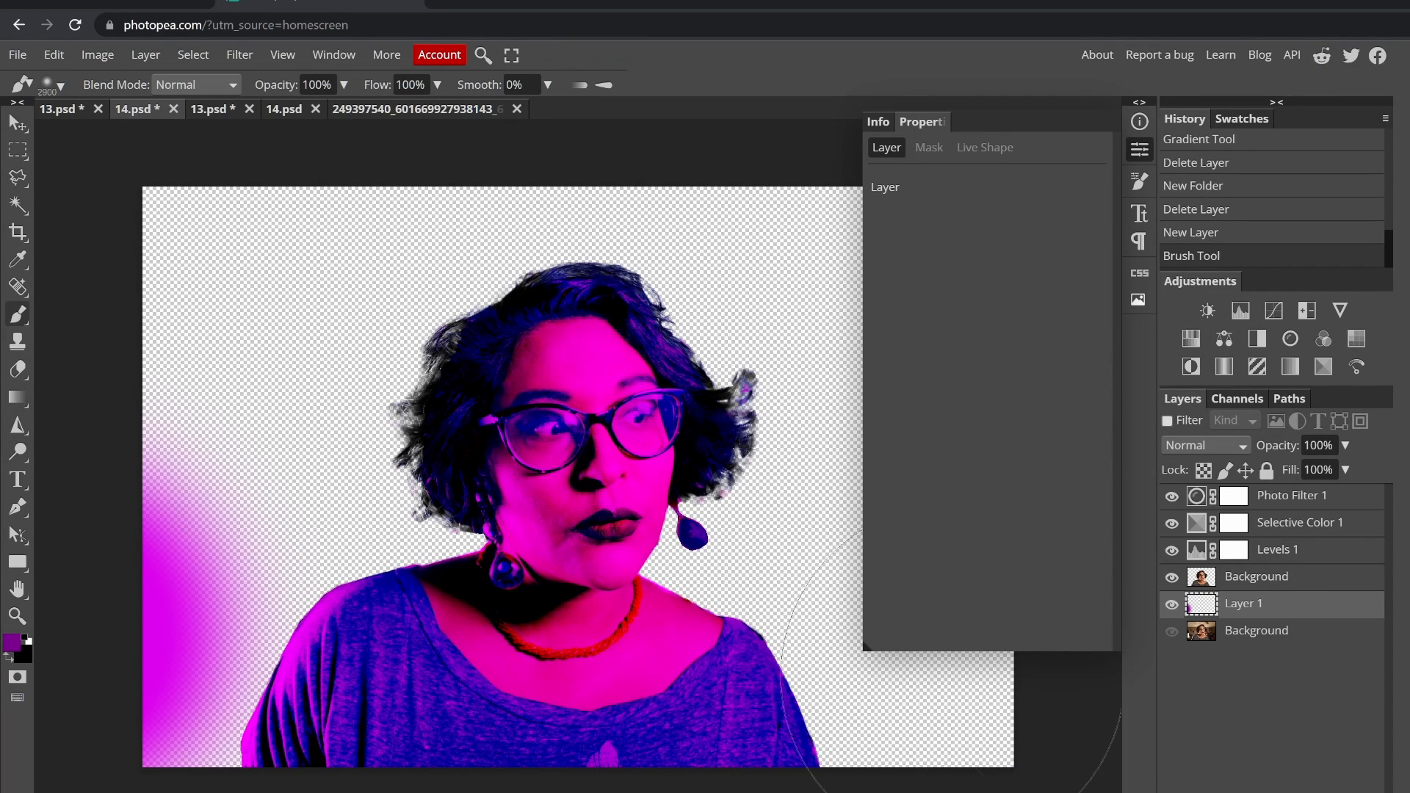
pyautogui.moveTo(184, 734); pyautogui.dragTo(925, 580)
pyautogui.press('v')
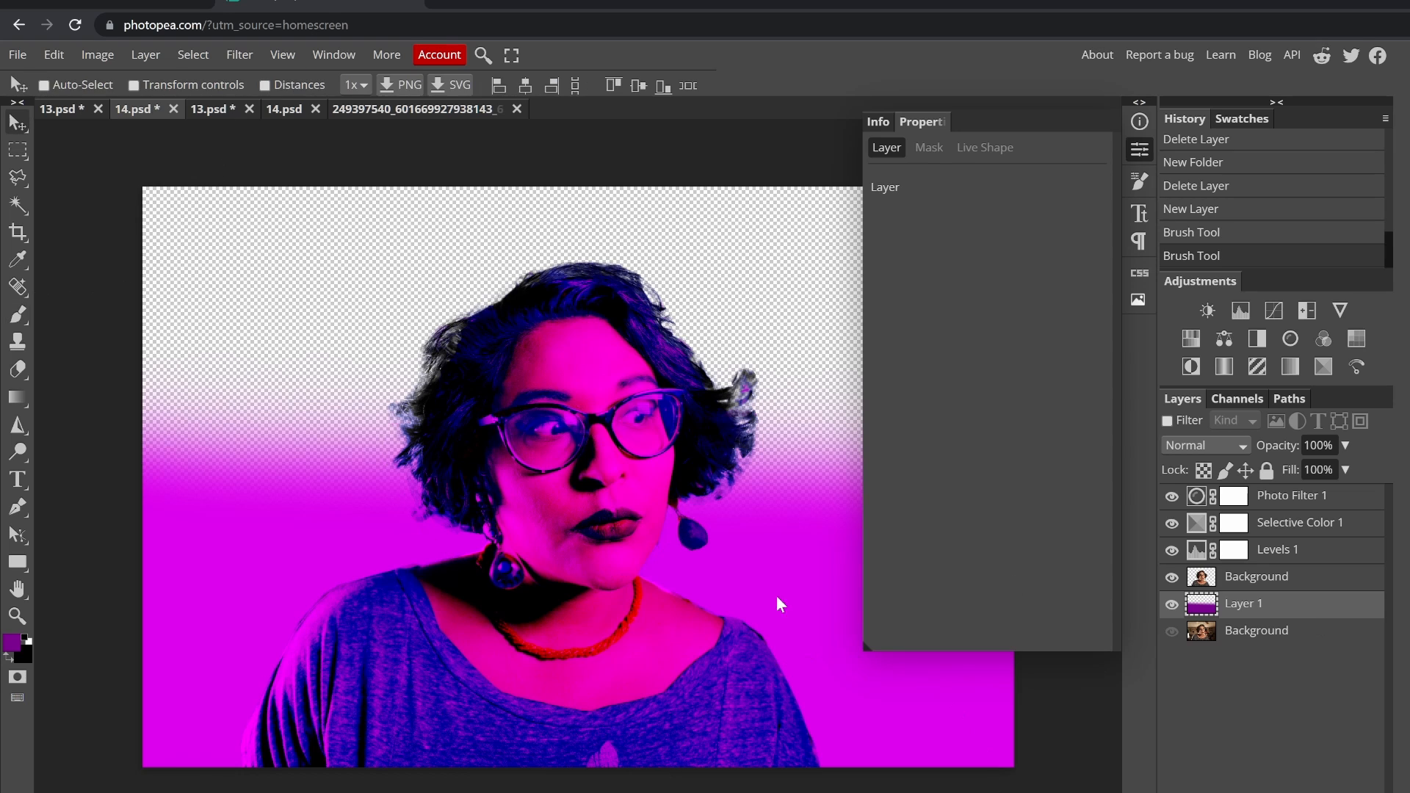
pyautogui.moveTo(777, 596); pyautogui.dragTo(777, 548)
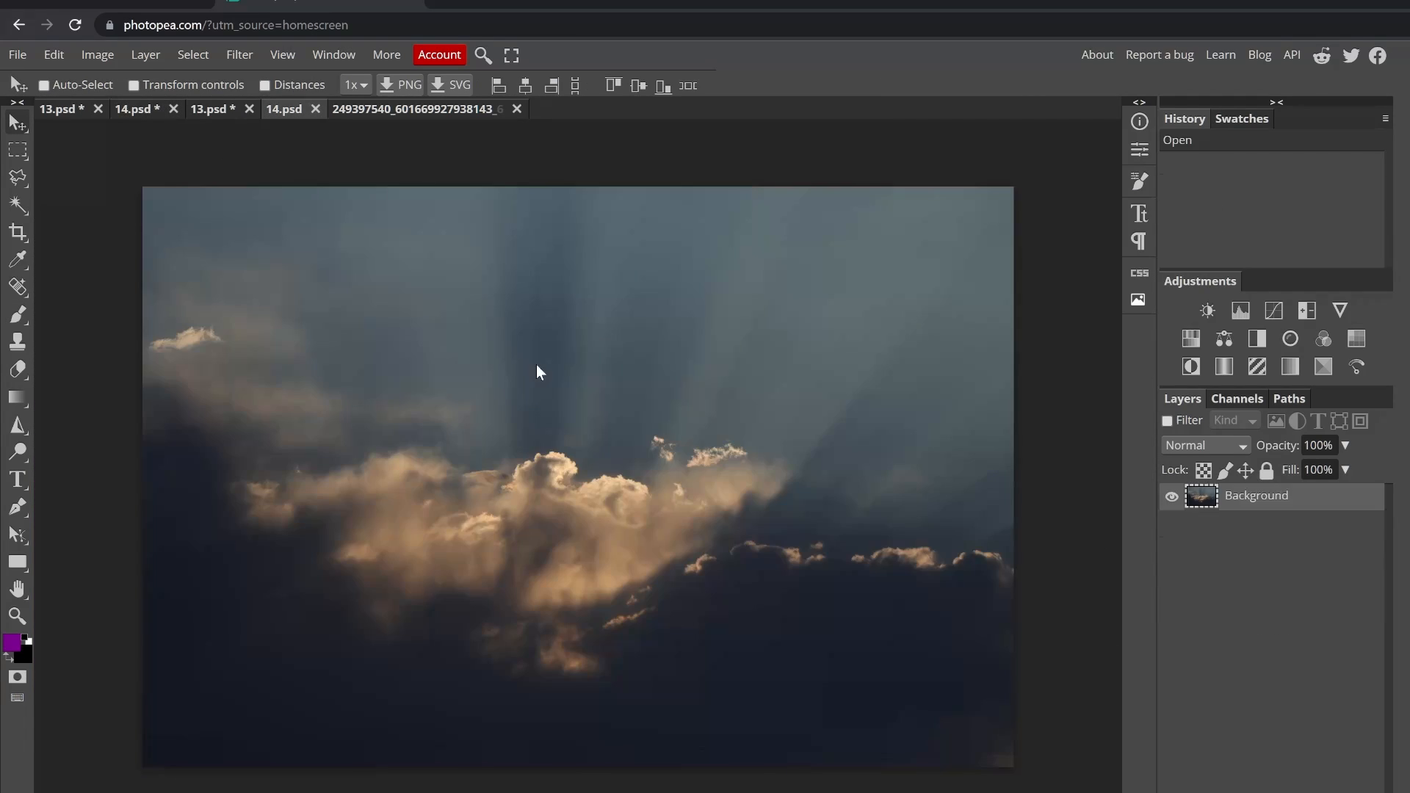
# - Try a purple-filled new layer with a changed blend mode over the clouds photo, and delete it
pyautogui.hotkey('ctrl', 'shift', 'n')
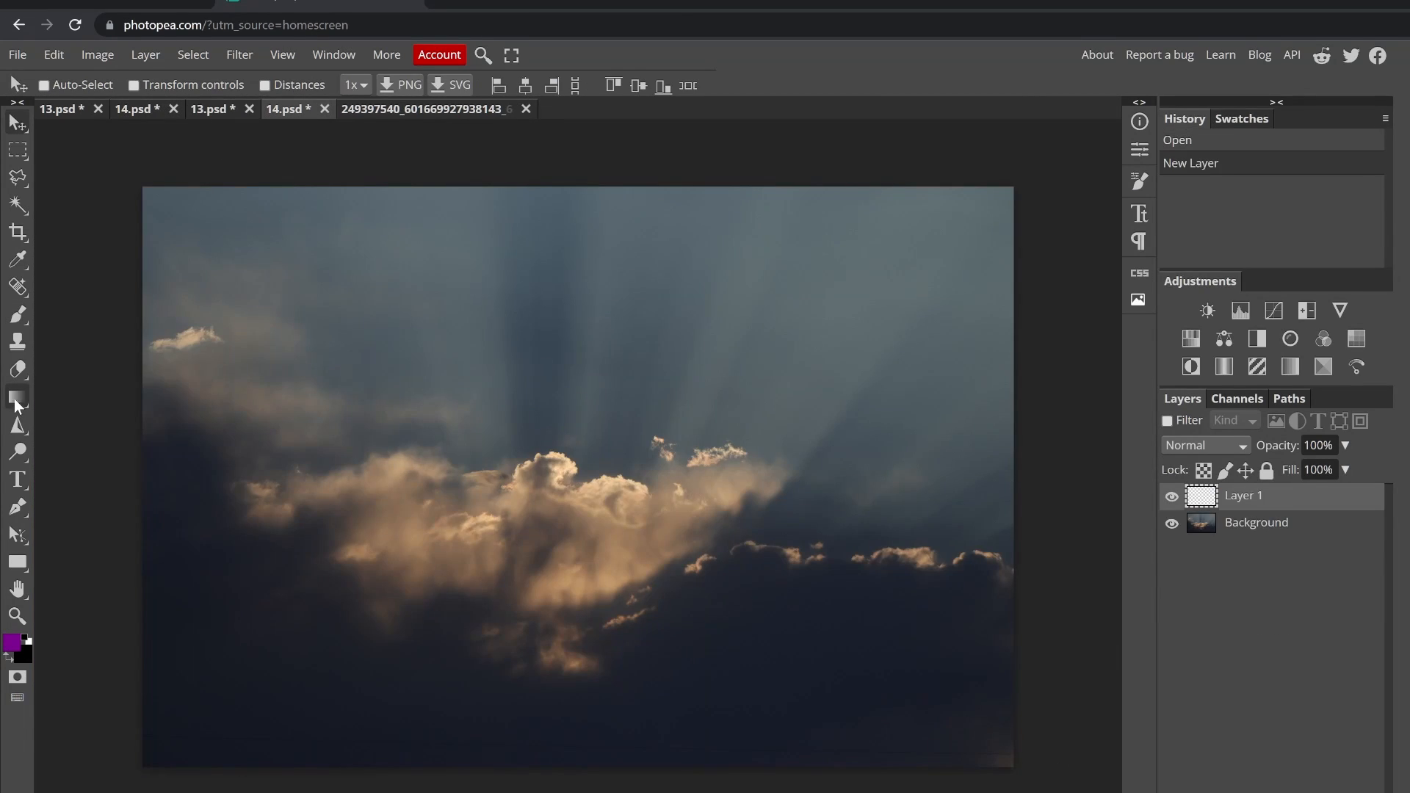
pyautogui.press('g')
pyautogui.click(712, 473)
pyautogui.click(1205, 446)
pyautogui.click(1209, 709)
pyautogui.press('Delete')
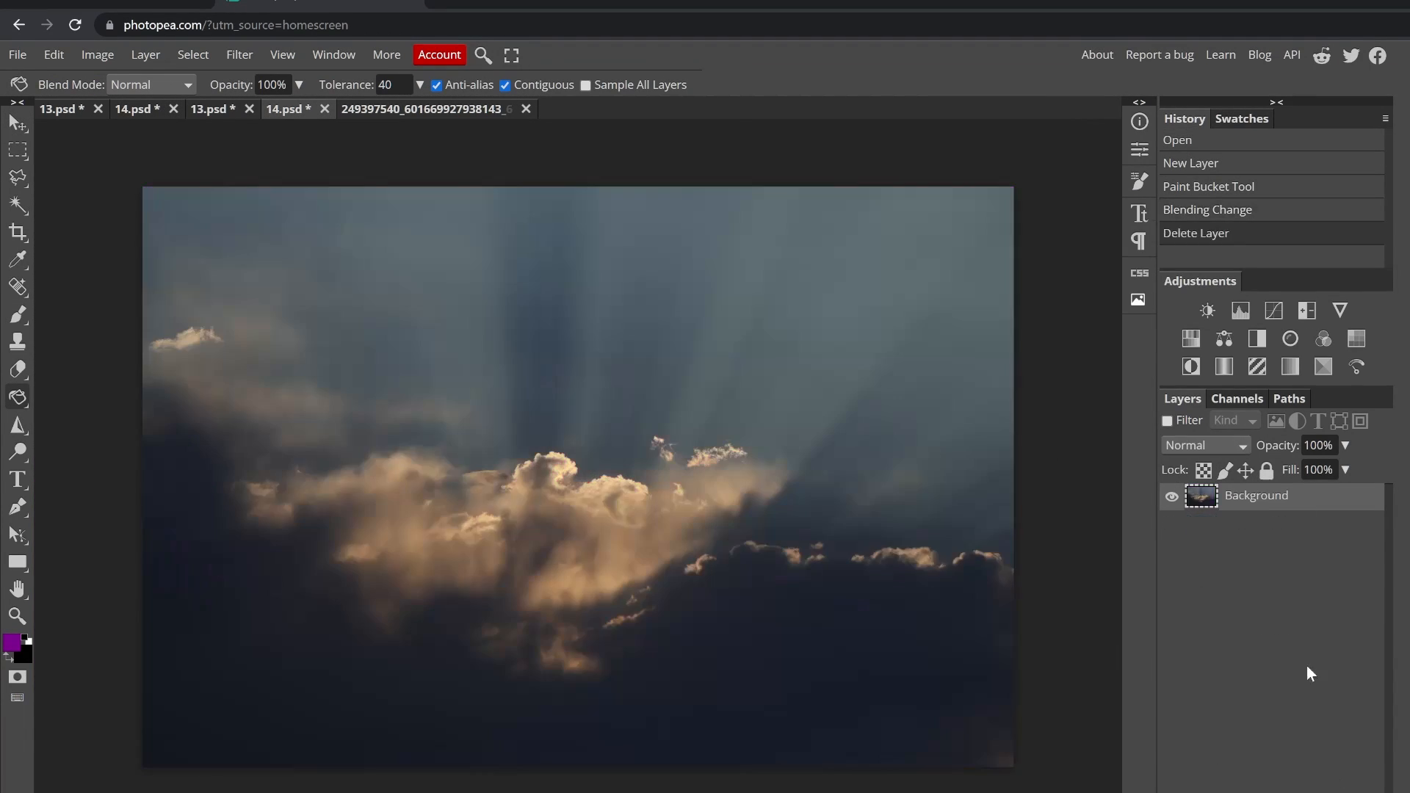
# - Add a purple Photo Filter adjustment to the clouds photo with 80% density and Preserve Luminosity off
pyautogui.click(1290, 338)
pyautogui.click(883, 217)
pyautogui.click(390, 401)
pyautogui.click(457, 422)
pyautogui.click(874, 295)
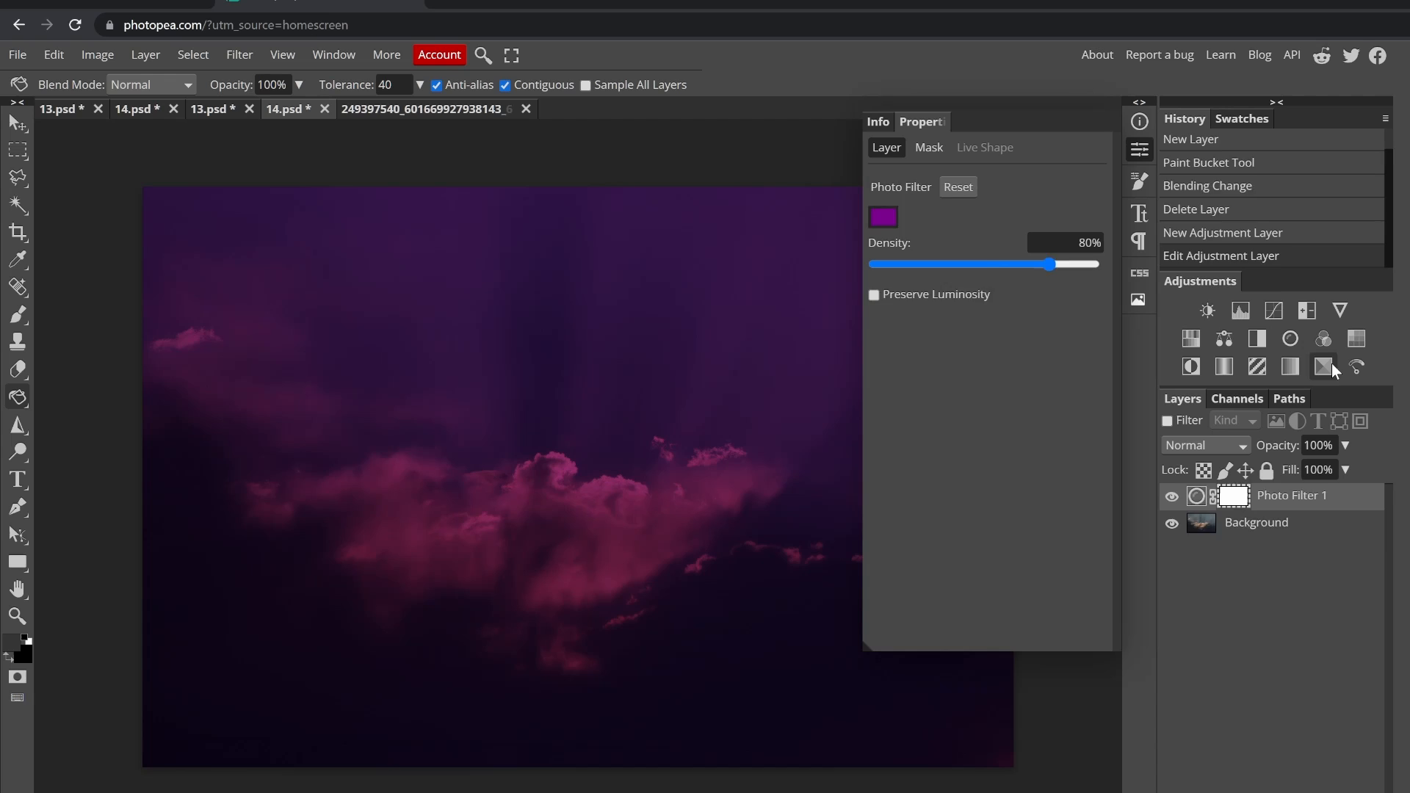
# - Add a Selective Color adjustment beneath the Photo Filter, raise the blacks' yellow, and set the whites to 4% cyan and -96% black
pyautogui.click(1323, 367)
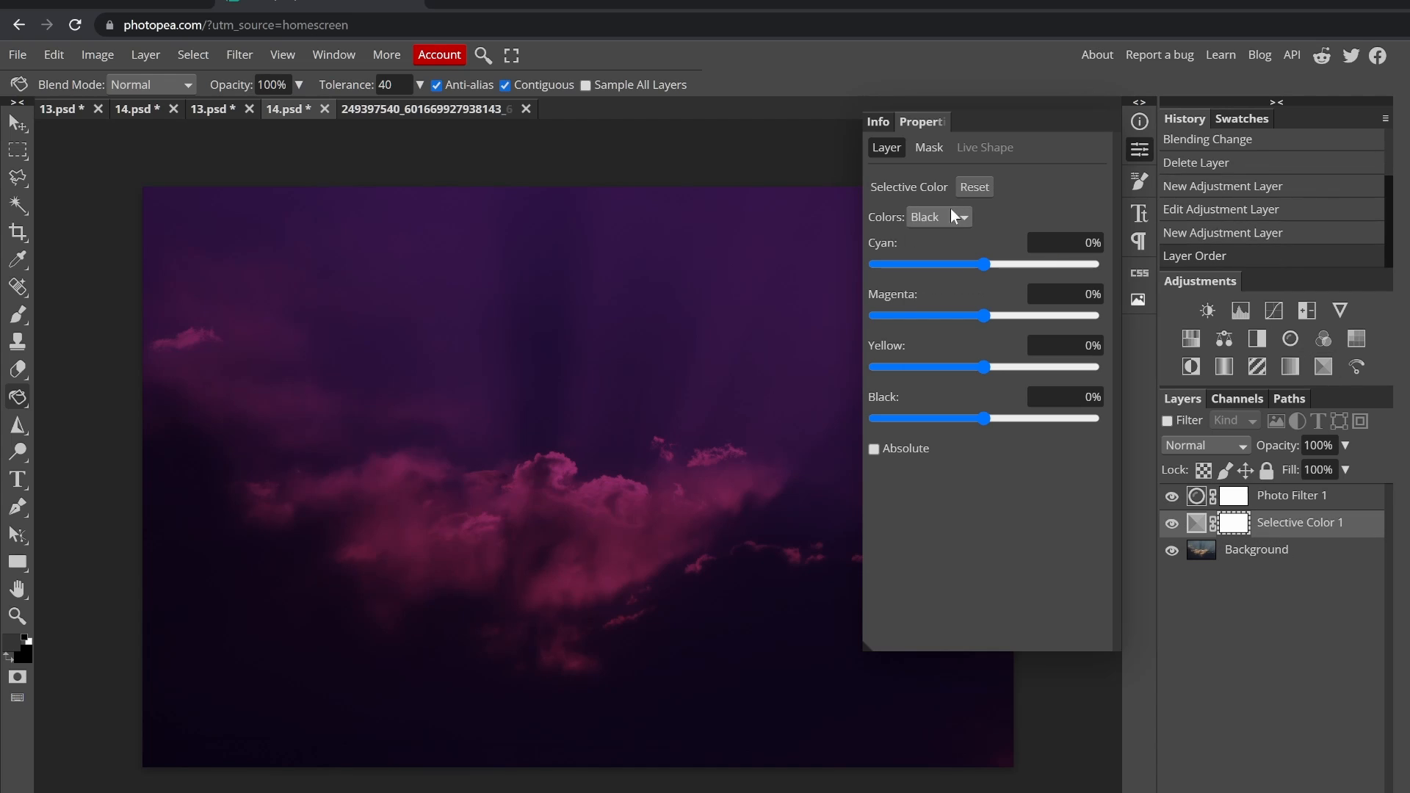
pyautogui.moveTo(984, 366); pyautogui.dragTo(1085, 372)
pyautogui.click(940, 216)
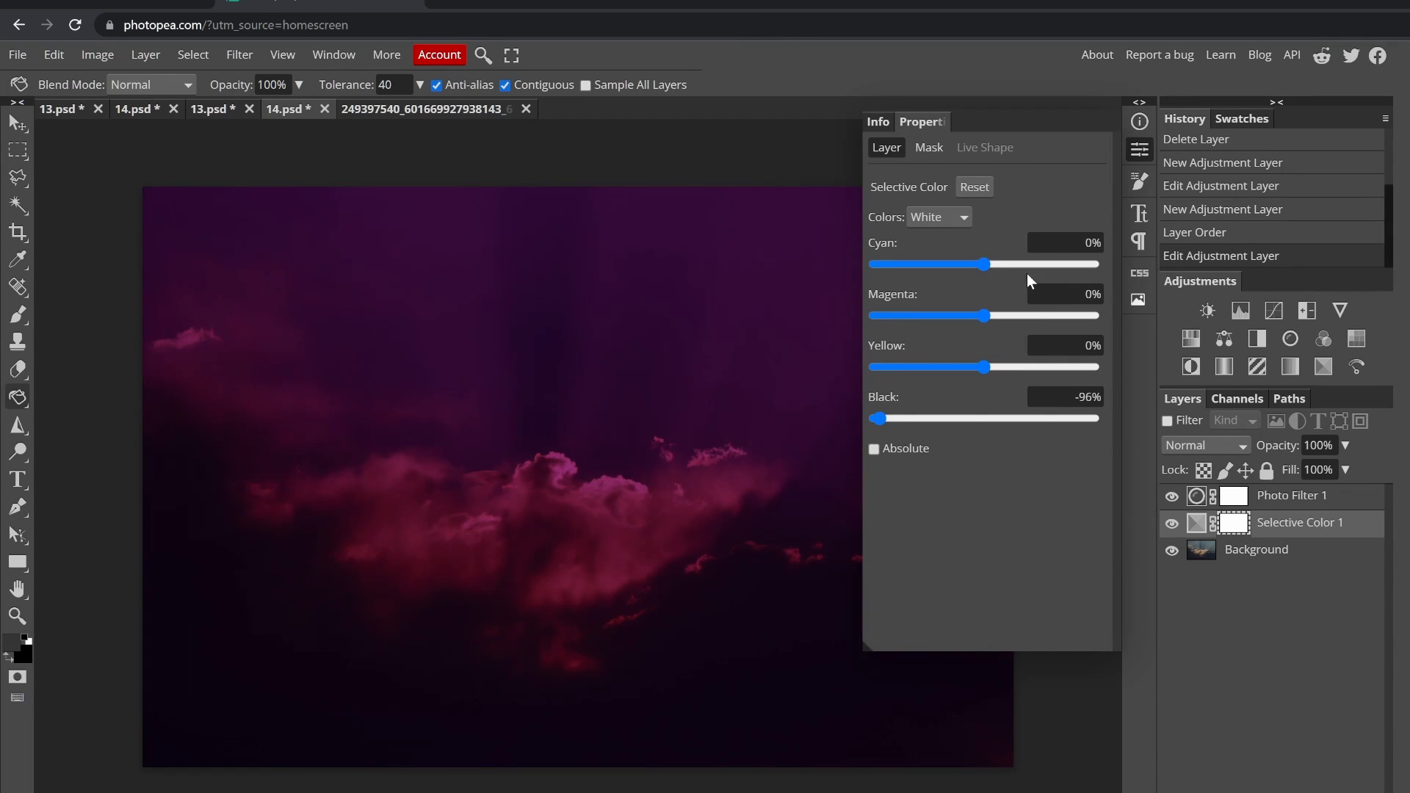
# - Strongly raise the black amount of the Selective Color blacks and adjust the reds' cyan
pyautogui.click(940, 217)
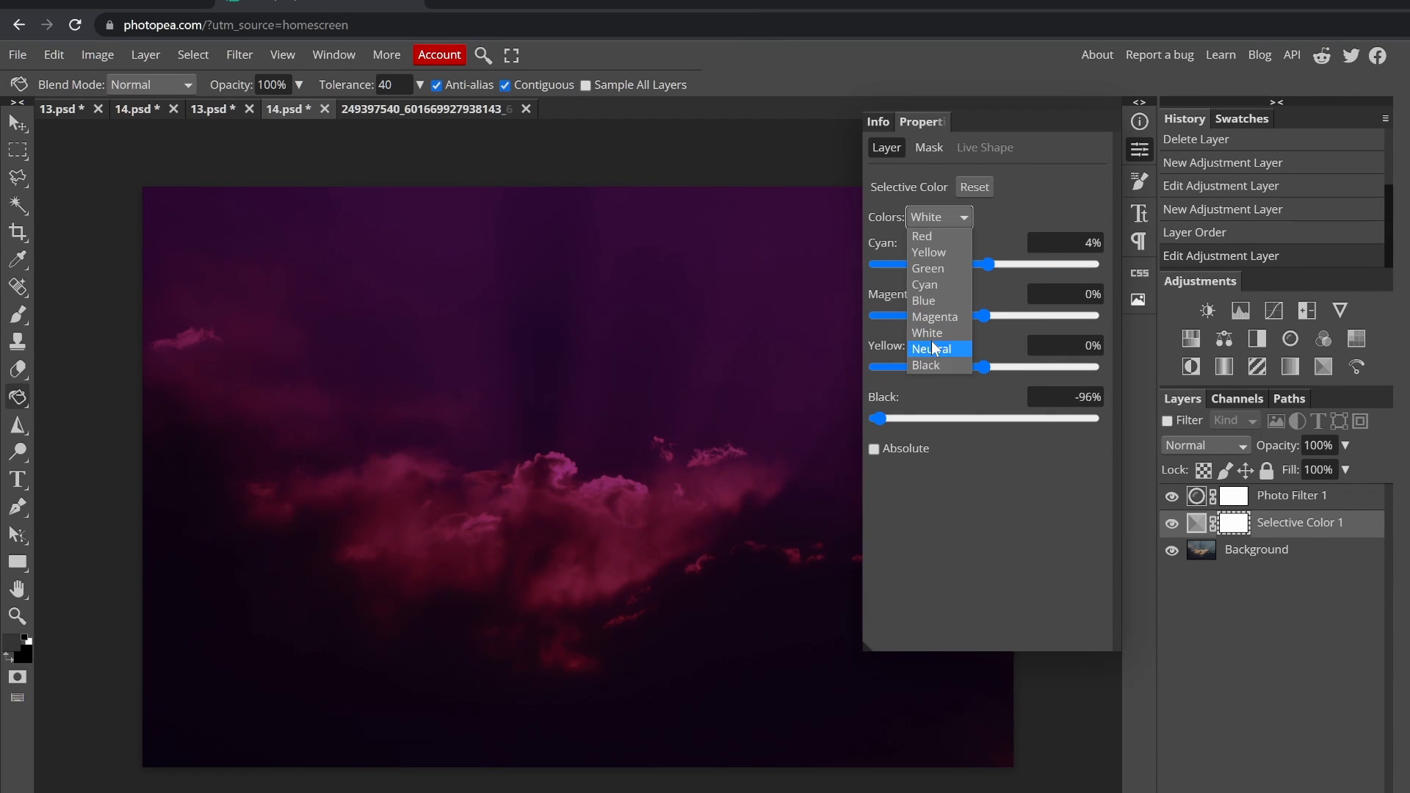
pyautogui.click(927, 363)
pyautogui.moveTo(1094, 418); pyautogui.dragTo(1146, 425)
pyautogui.click(940, 217)
pyautogui.click(923, 236)
pyautogui.moveTo(984, 264); pyautogui.dragTo(981, 266)
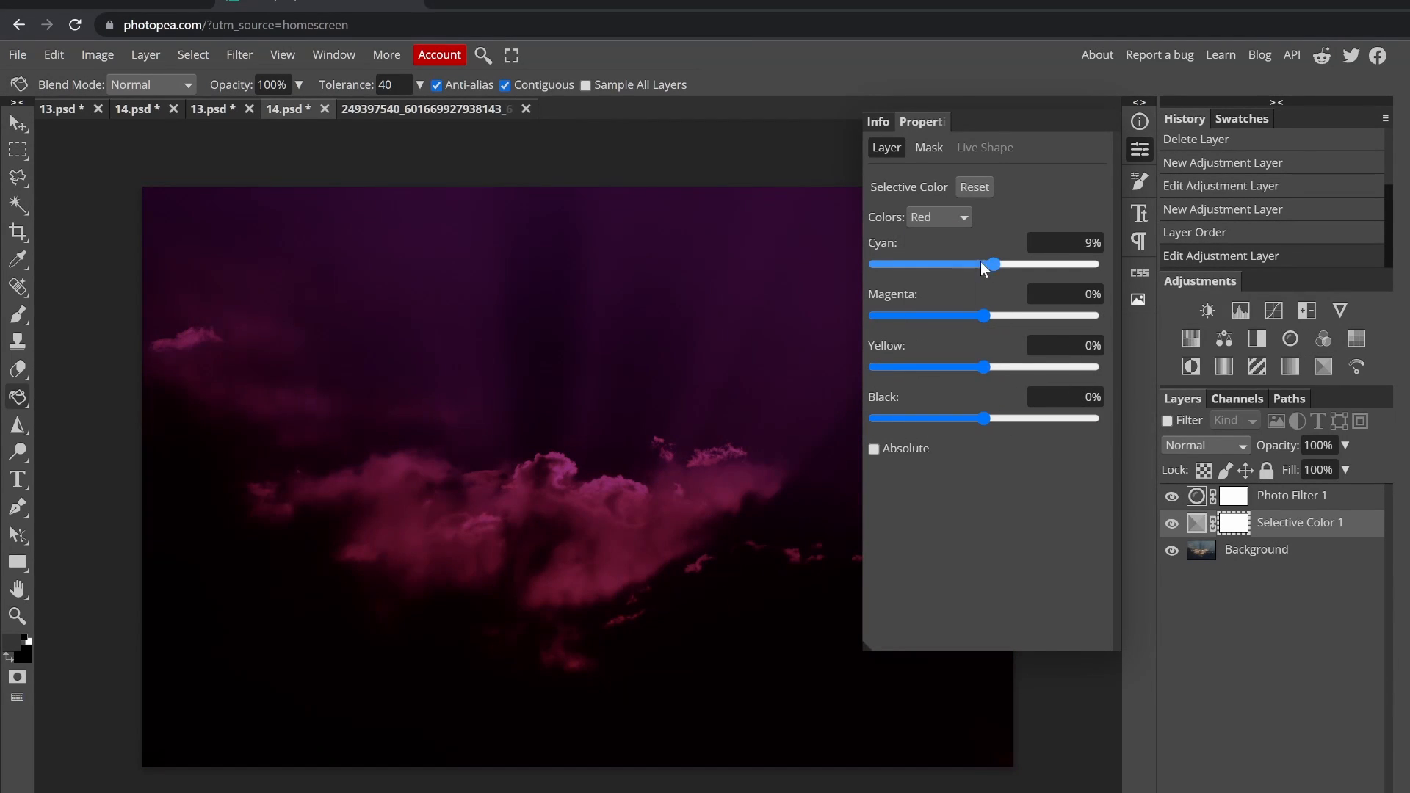
# - Set the Selective Color yellows to -55% cyan and 93% yellow, and lower the greens' yellow and black
pyautogui.press('Down')
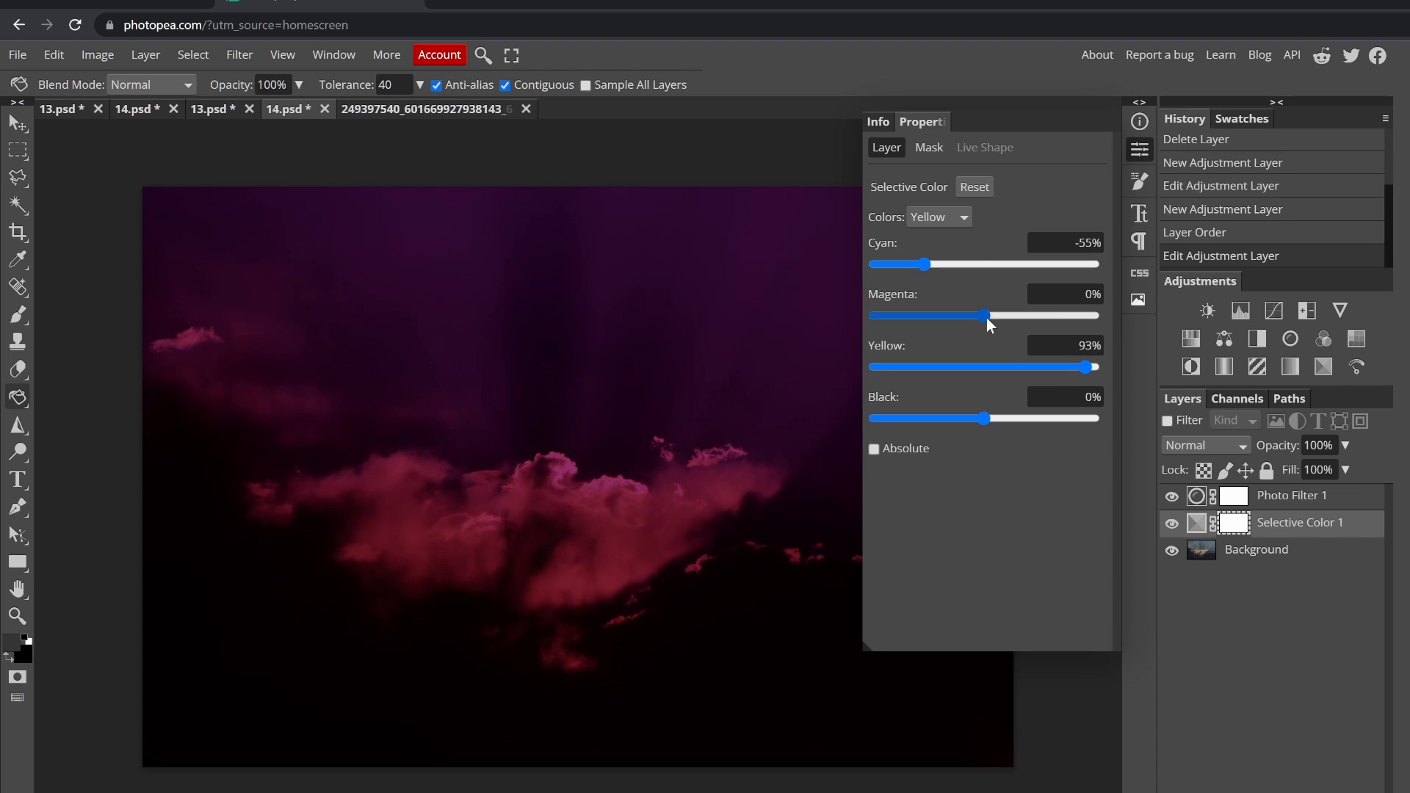
pyautogui.click(939, 217)
pyautogui.click(927, 268)
pyautogui.moveTo(984, 367); pyautogui.dragTo(958, 368)
pyautogui.click(940, 217)
pyautogui.moveTo(984, 419); pyautogui.dragTo(922, 420)
# - Set the Selective Color blues to 41% magenta, -57% yellow and -45% black, and raise the whites' black
pyautogui.click(928, 285)
pyautogui.press('Down')
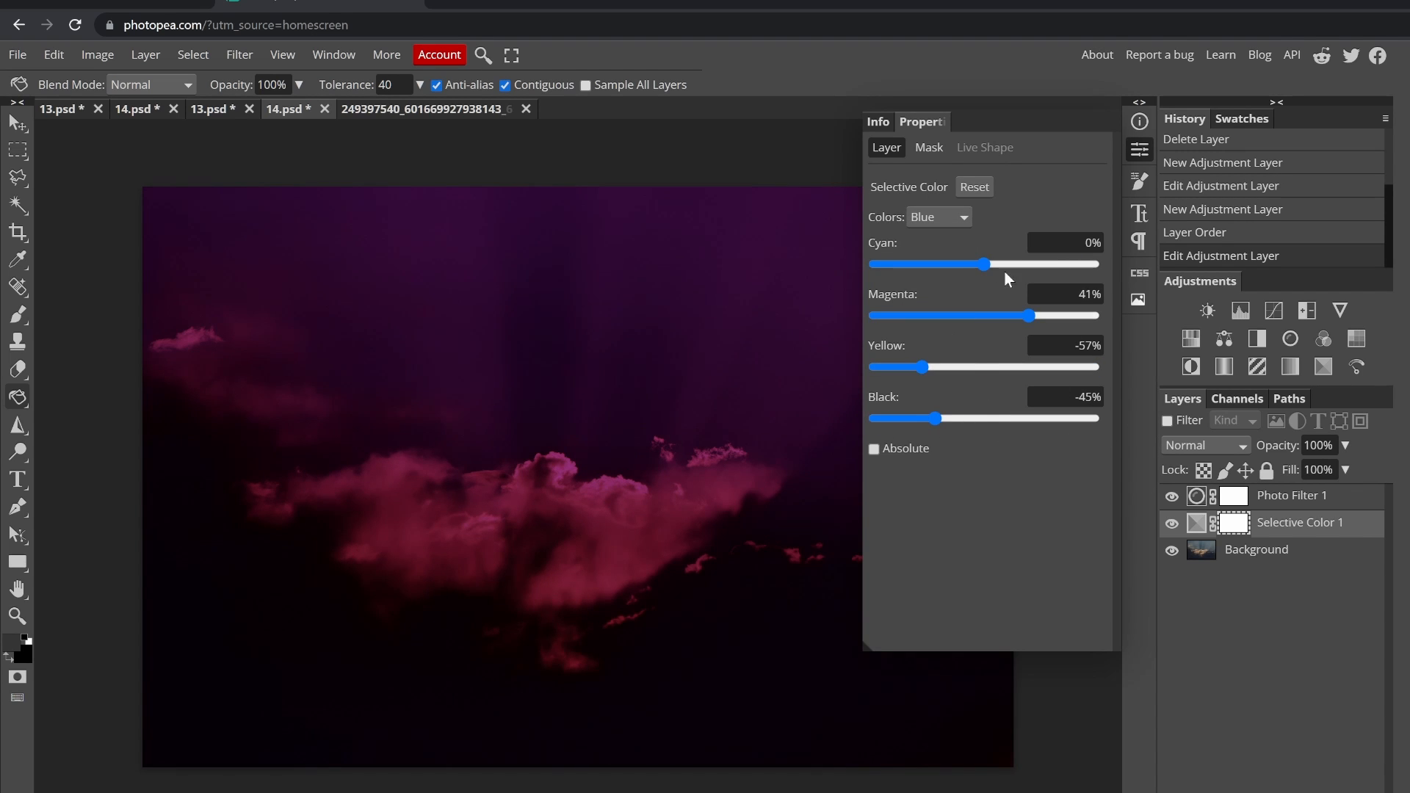
pyautogui.press('Down')
pyautogui.press('Down')
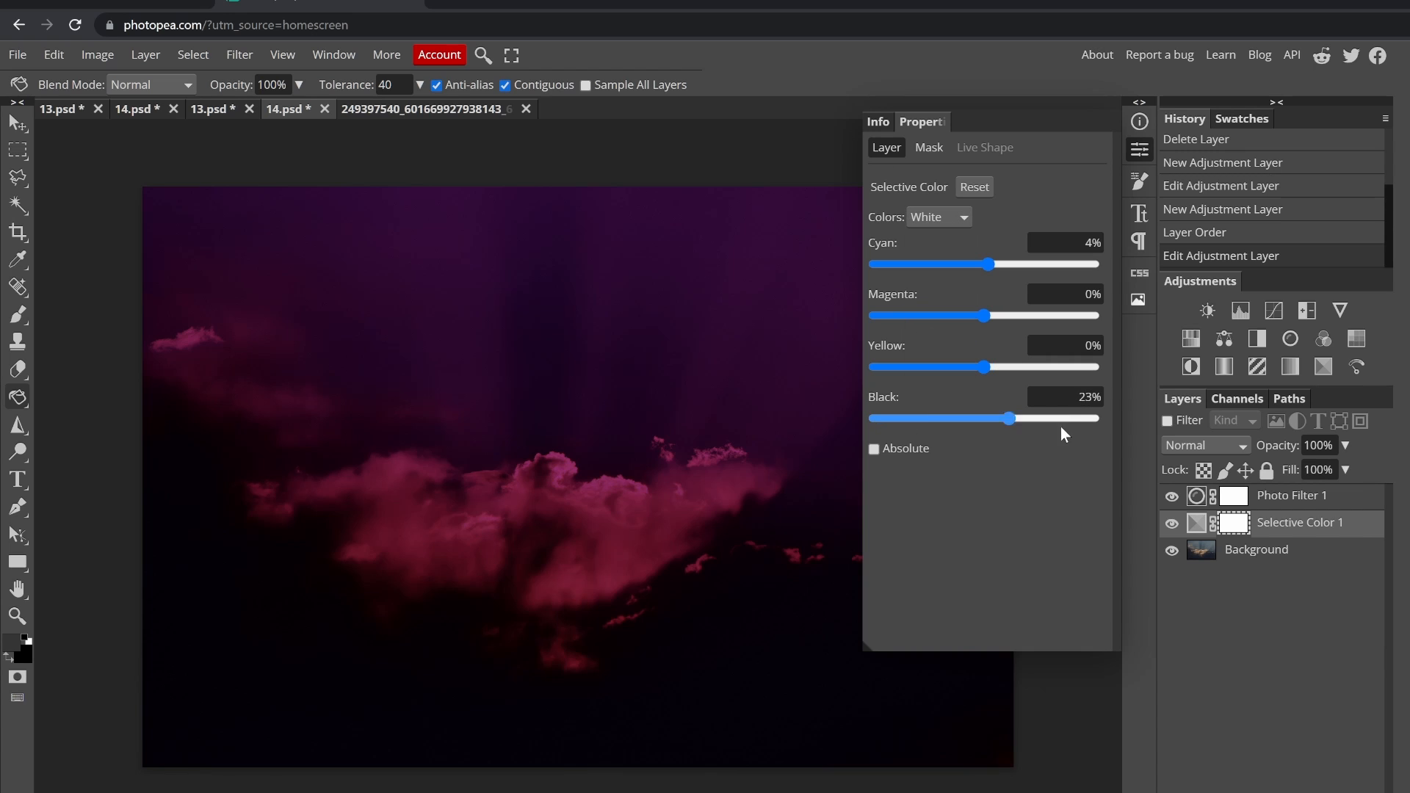
# - Set the Selective Color neutrals to 1% cyan, 41% magenta, -2% yellow and 26% black
pyautogui.moveTo(1093, 265); pyautogui.dragTo(986, 265)
pyautogui.moveTo(1032, 316)
pyautogui.mouseDown()
pyautogui.moveTo(1041, 323)
pyautogui.moveTo(1028, 316)
pyautogui.mouseUp()
pyautogui.moveTo(1007, 367); pyautogui.dragTo(981, 367)
pyautogui.moveTo(984, 419)
pyautogui.mouseDown()
pyautogui.moveTo(1037, 422)
pyautogui.moveTo(955, 419)
pyautogui.moveTo(1012, 421)
pyautogui.mouseUp()
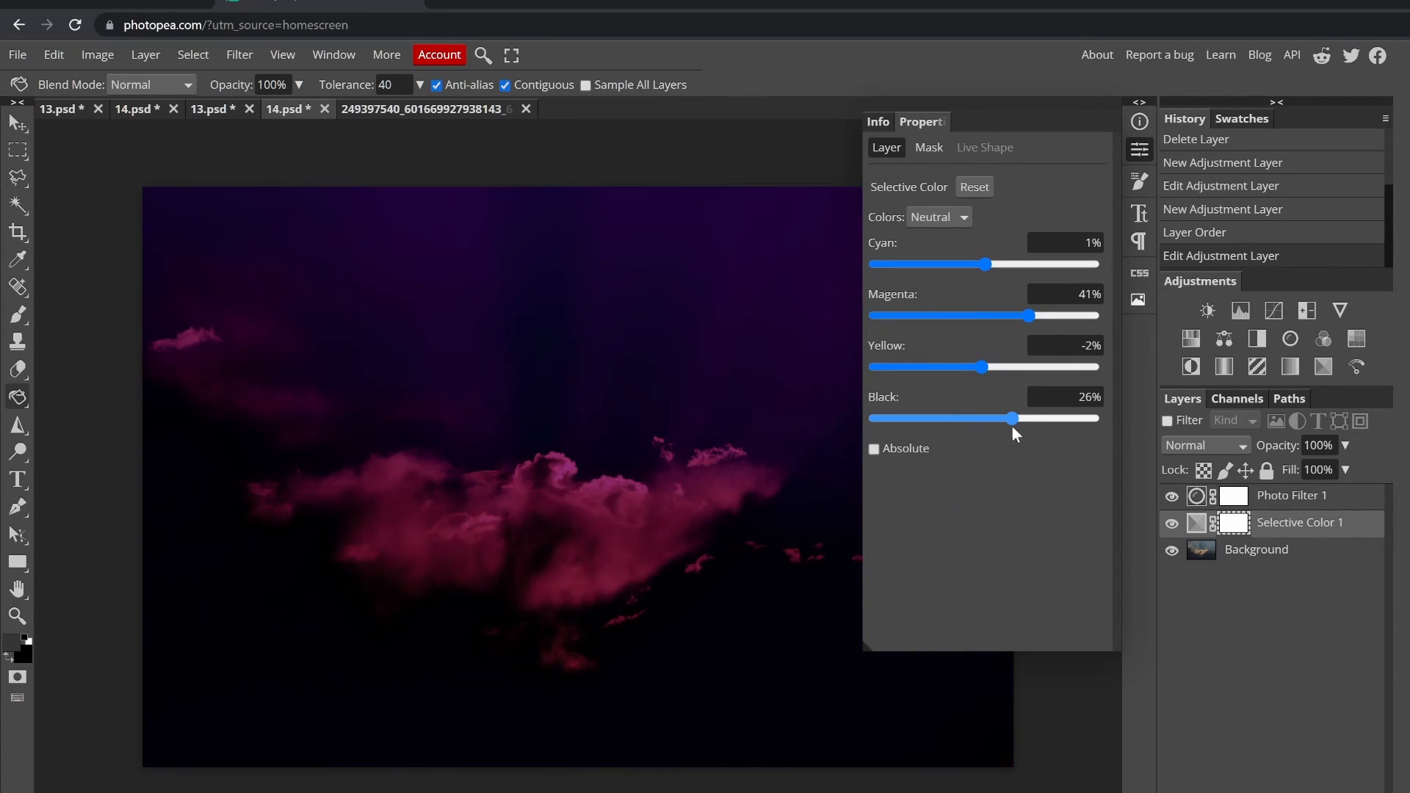
# - Try Preserve Luminosity on the Photo Filter layer and switch it back off
pyautogui.click(1139, 103)
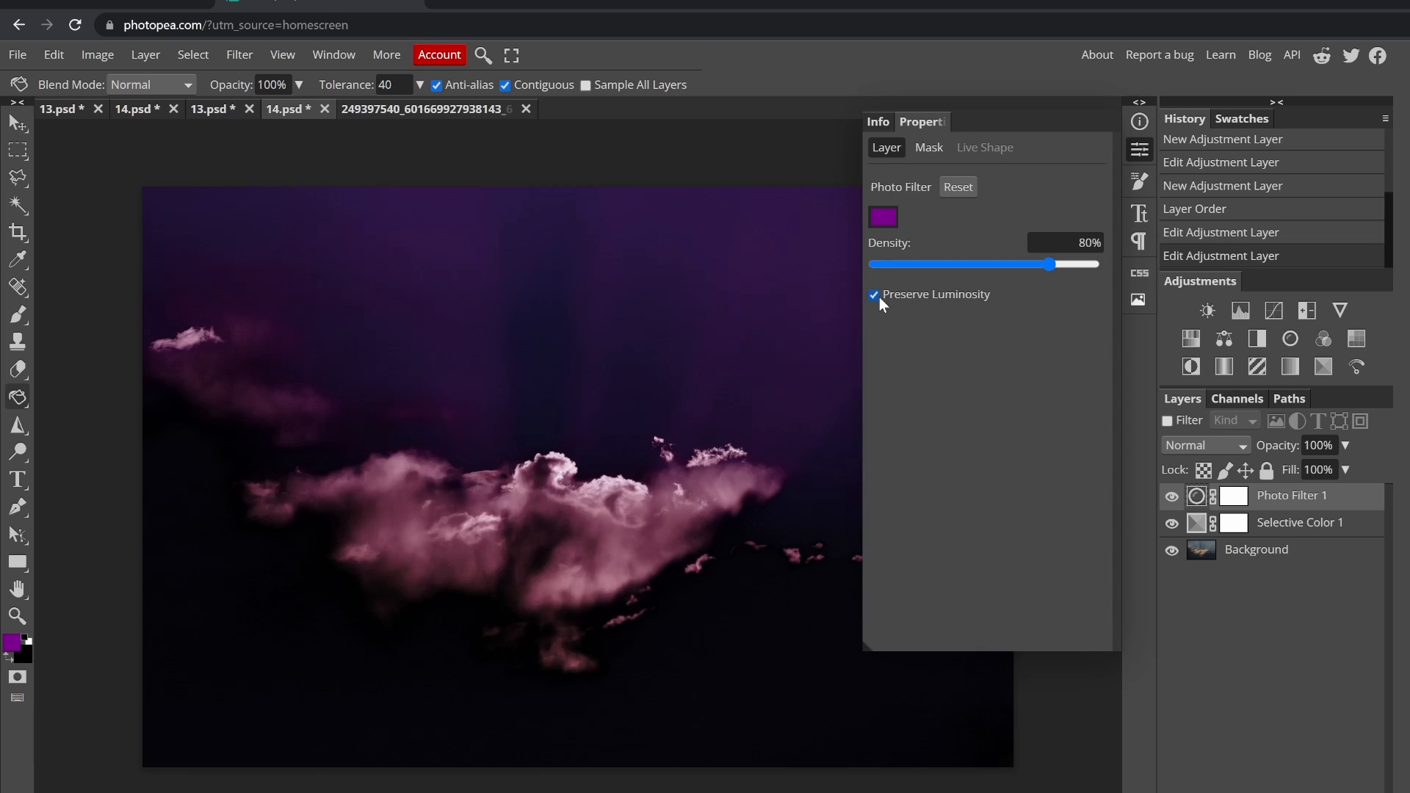
pyautogui.click(874, 294)
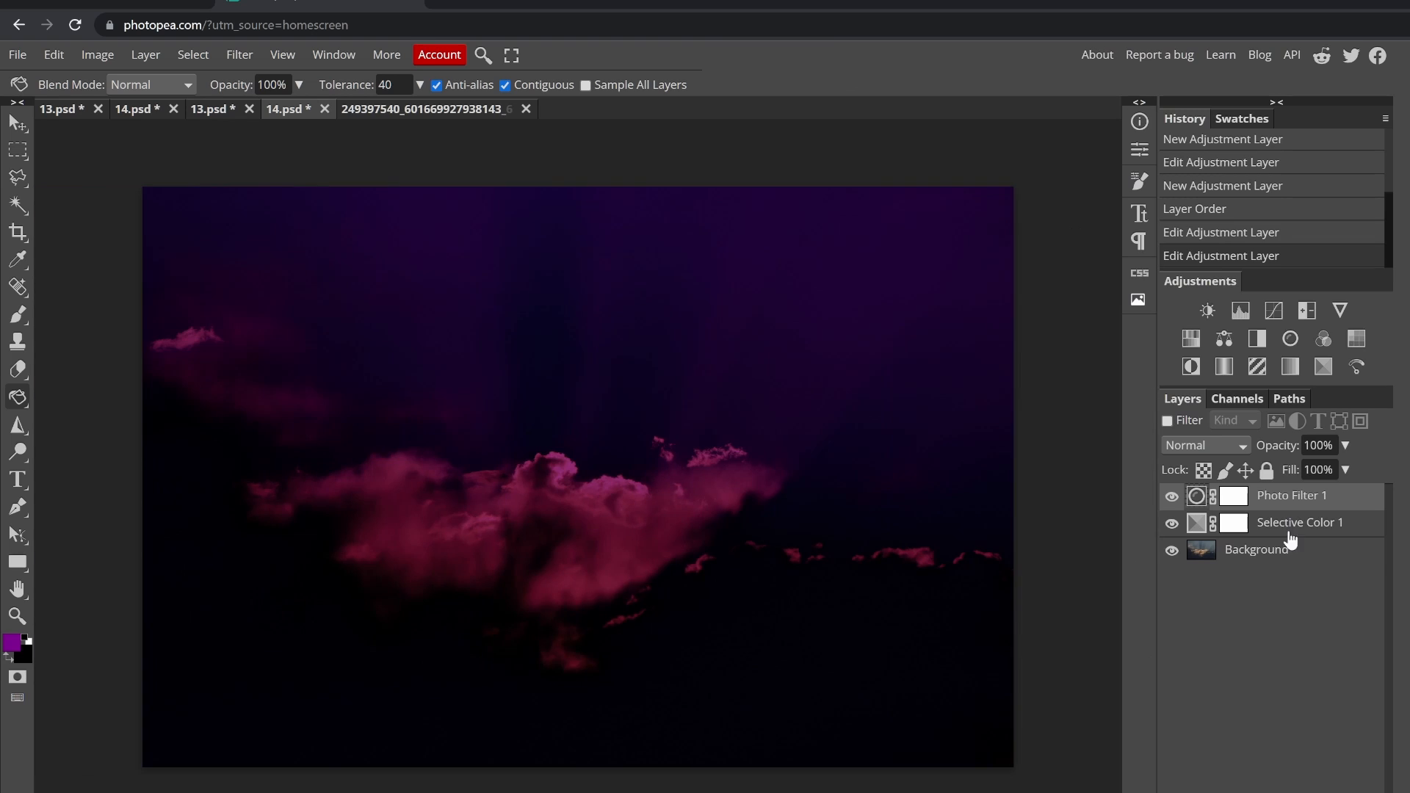
# - Duplicate the clouds background above the adjustment layers and try Screen and Overlay blending on the copy
pyautogui.rightClick(1285, 547)
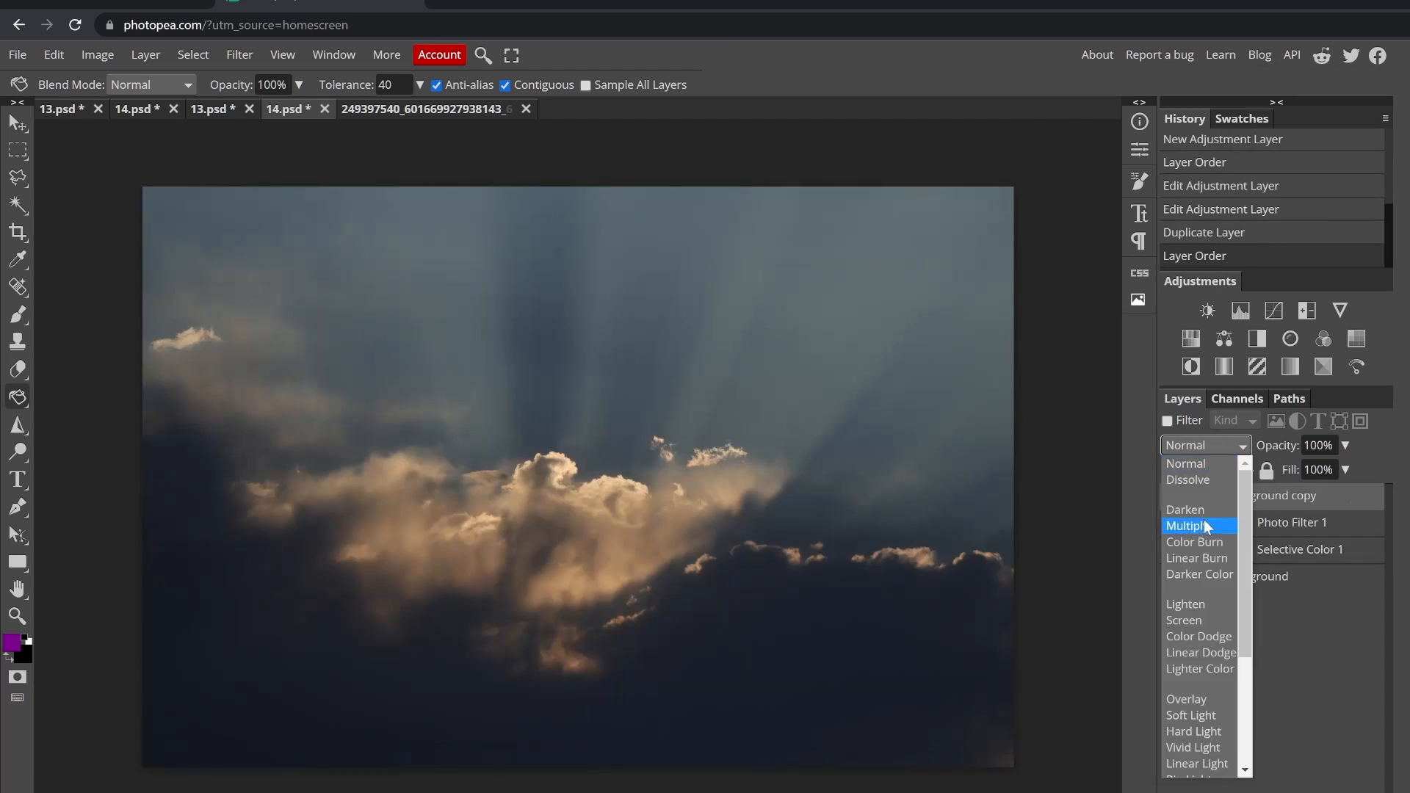
pyautogui.click(1186, 627)
pyautogui.click(1205, 445)
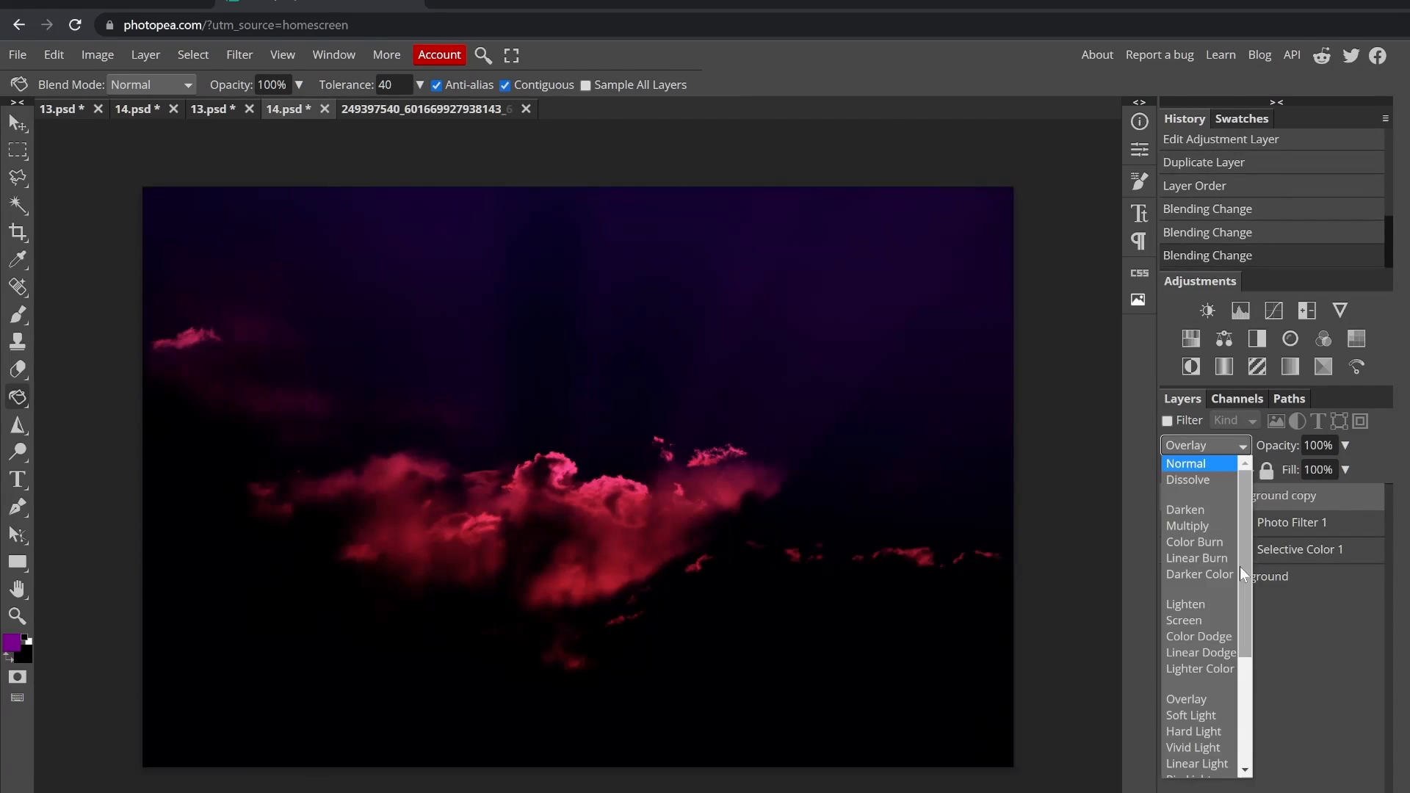